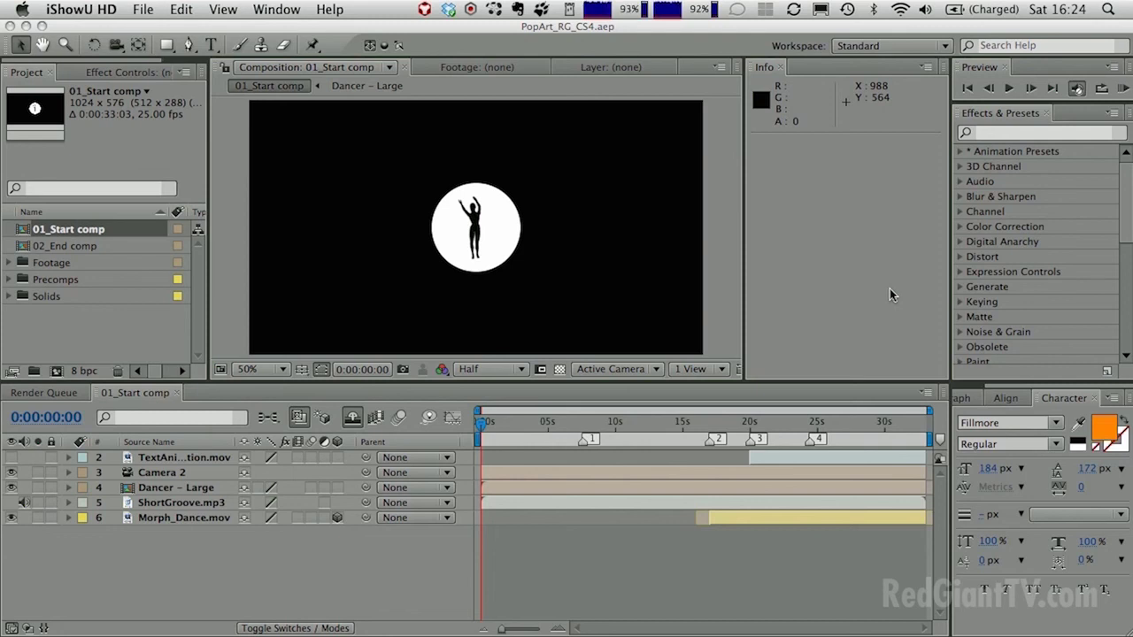
Step: Review the composition settings of 01_Start comp and close them without changes
{"action": "left_click", "coordinate": [246, 33]}
{"action": "left_click", "coordinate": [237, 11]}
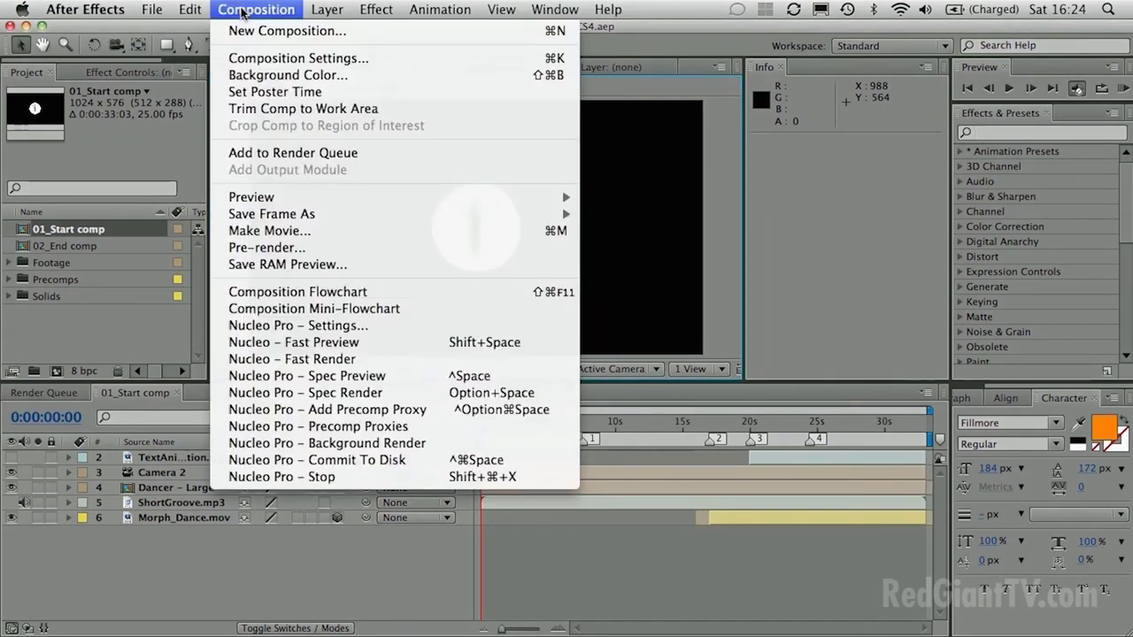
{"action": "left_click", "coordinate": [261, 60]}
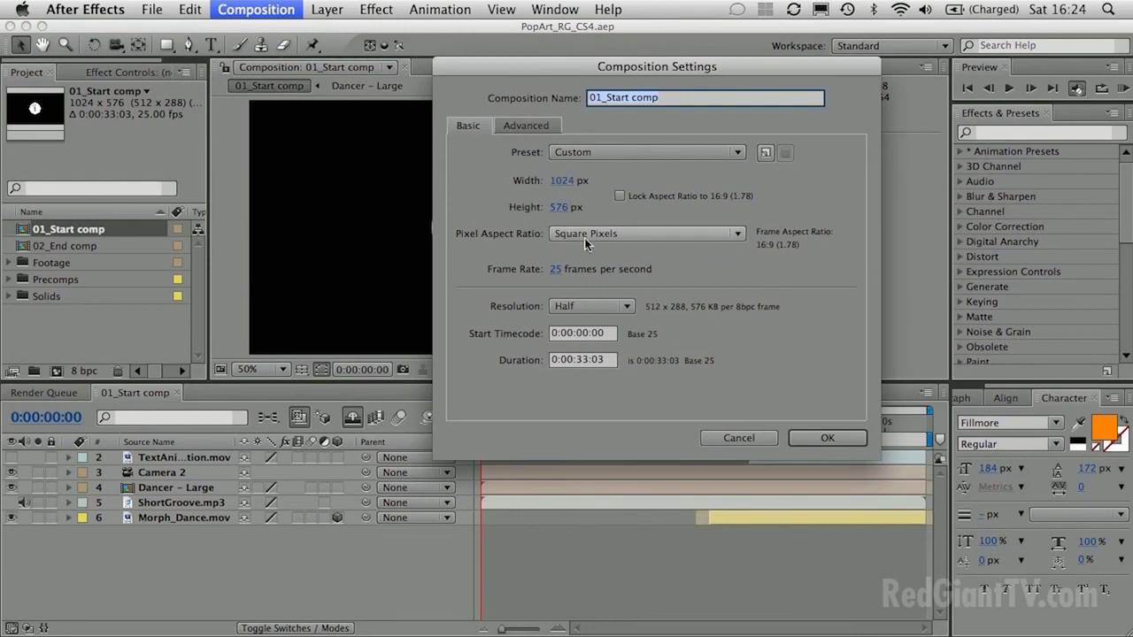
{"action": "left_click", "coordinate": [826, 440]}
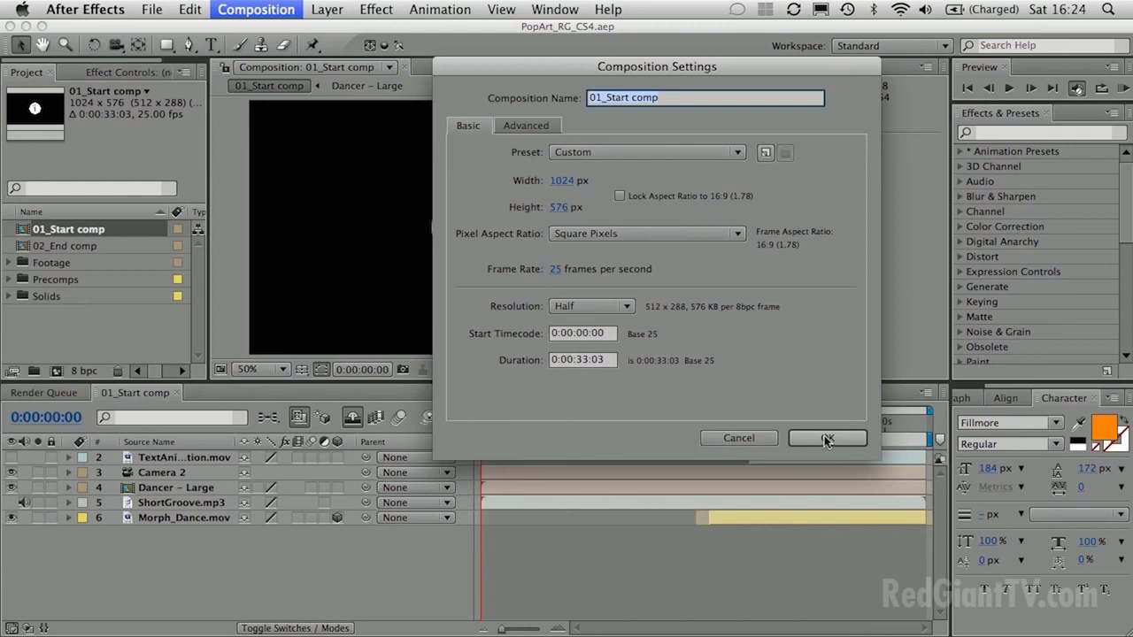
{"action": "left_click", "coordinate": [827, 440]}
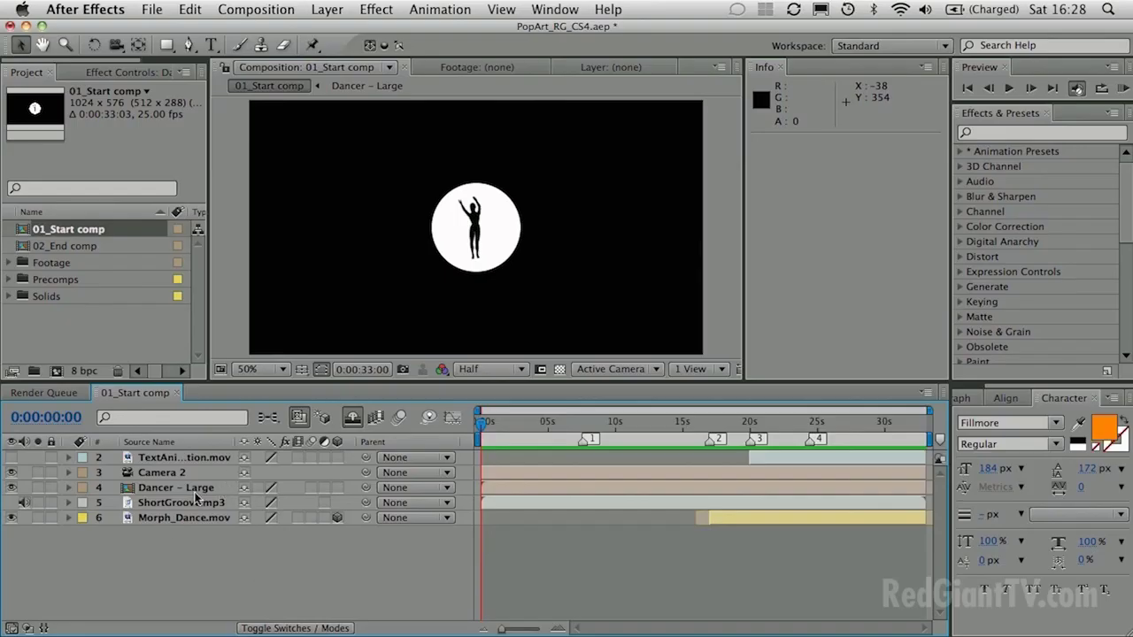
Step: Select the Dancer - Large layer and play a RAM preview of the composition
{"action": "left_click", "coordinate": [195, 492]}
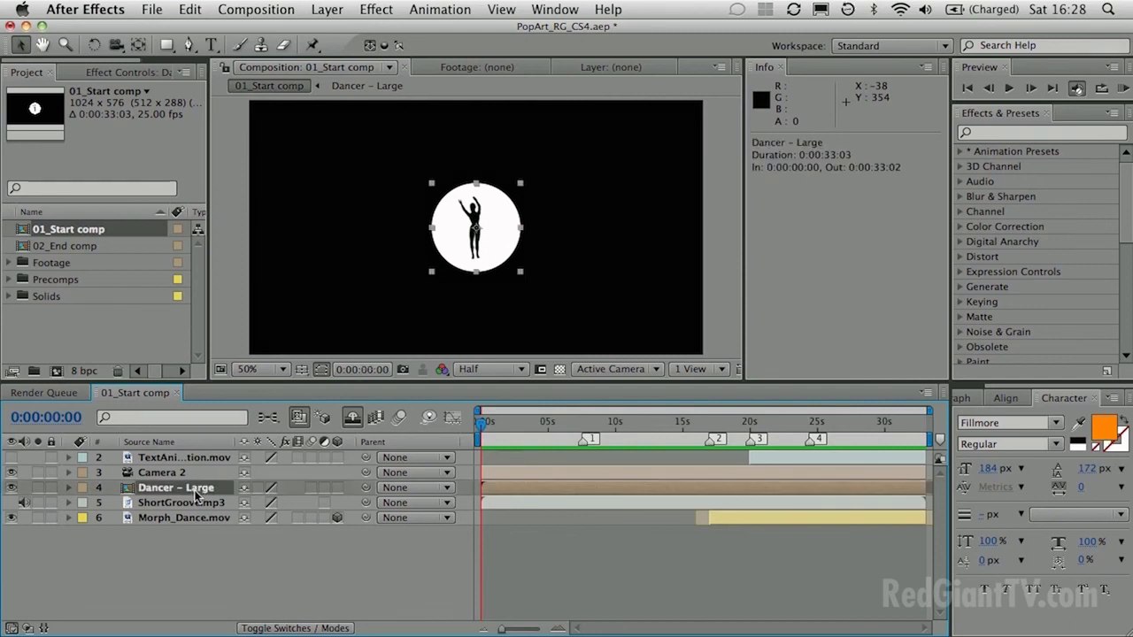
{"action": "key", "text": "KP_0"}
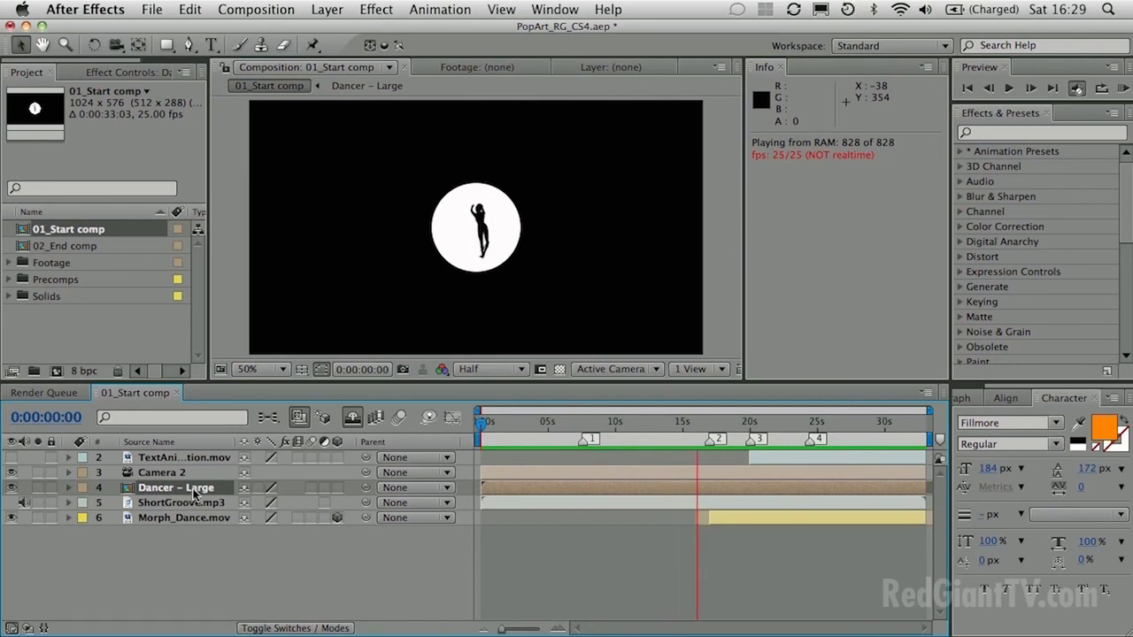
{"action": "key", "text": "space"}
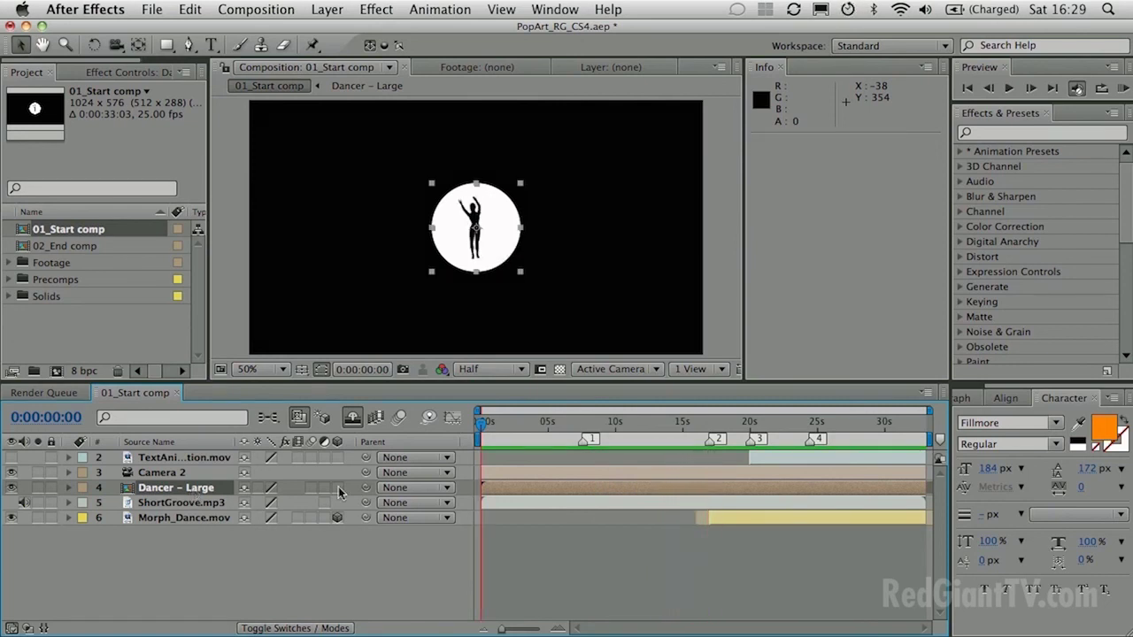
Step: Make the Dancer - Large layer 3D and open the Linear Assistant
{"action": "left_click", "coordinate": [338, 488]}
{"action": "left_click", "coordinate": [1006, 398]}
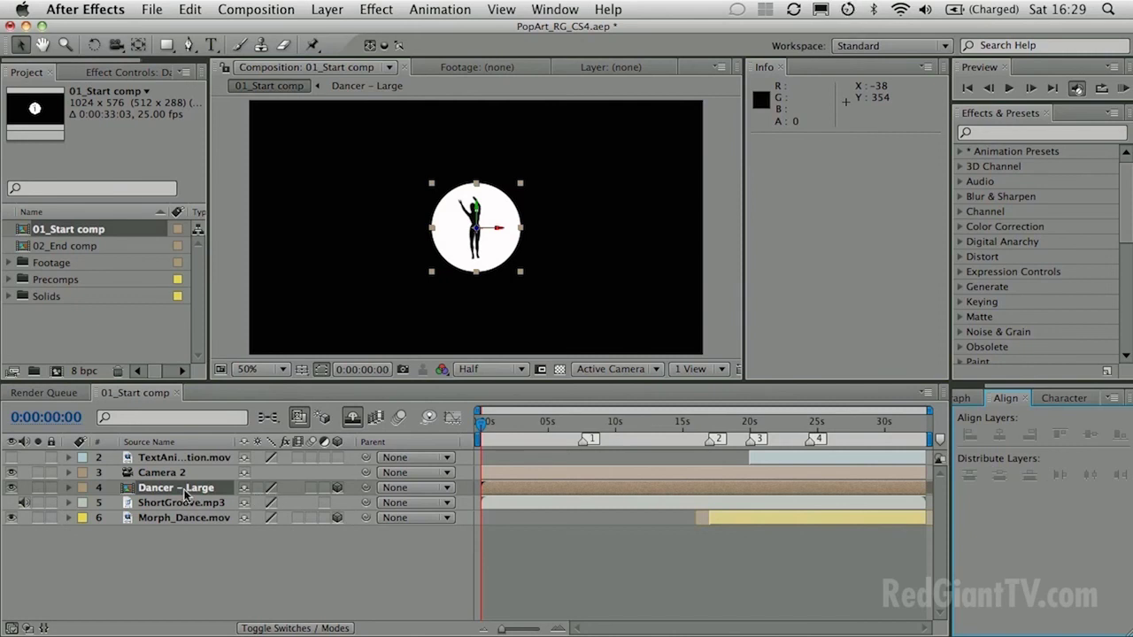
{"action": "left_click", "coordinate": [563, 13]}
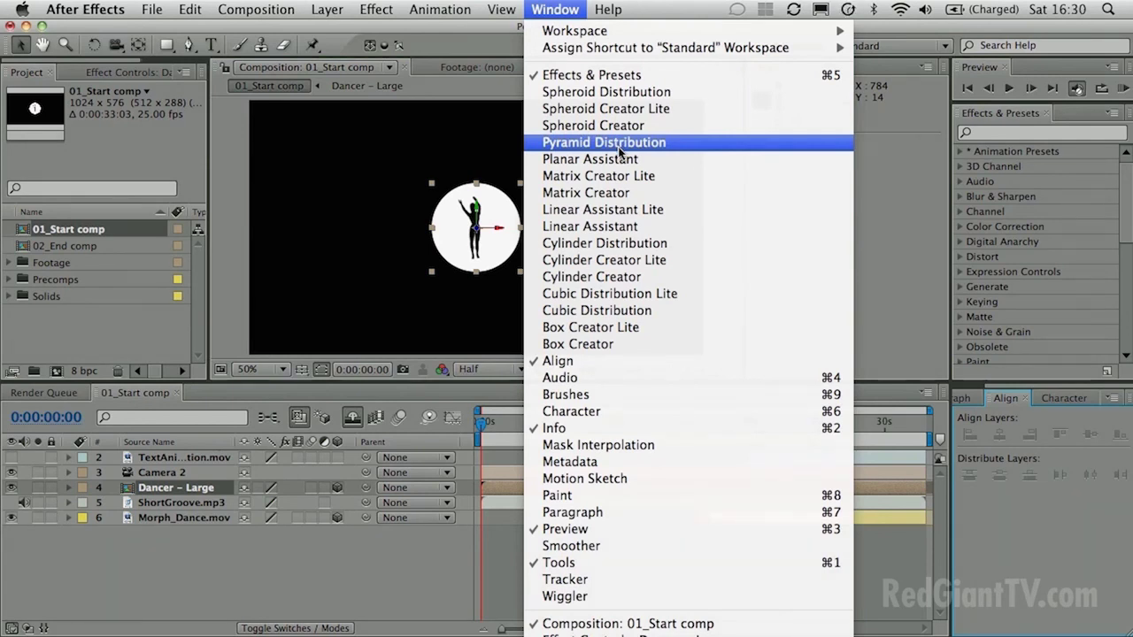
{"action": "left_click", "coordinate": [614, 228]}
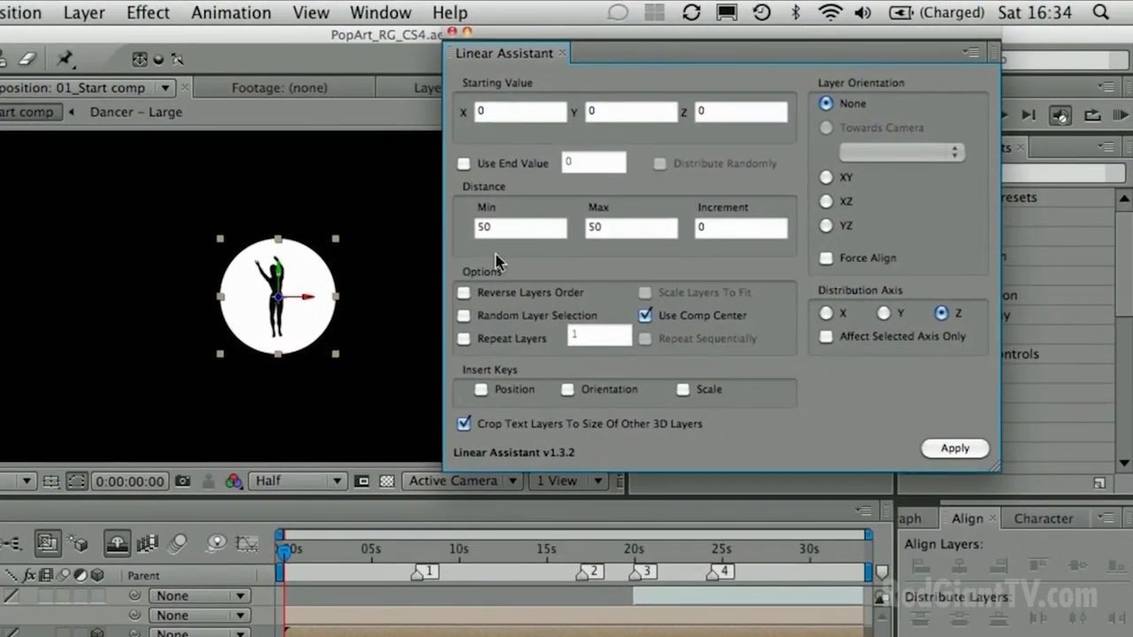
Step: Set the Linear Assistant's starting values to X -550 and Z 100
{"action": "left_click", "coordinate": [508, 115]}
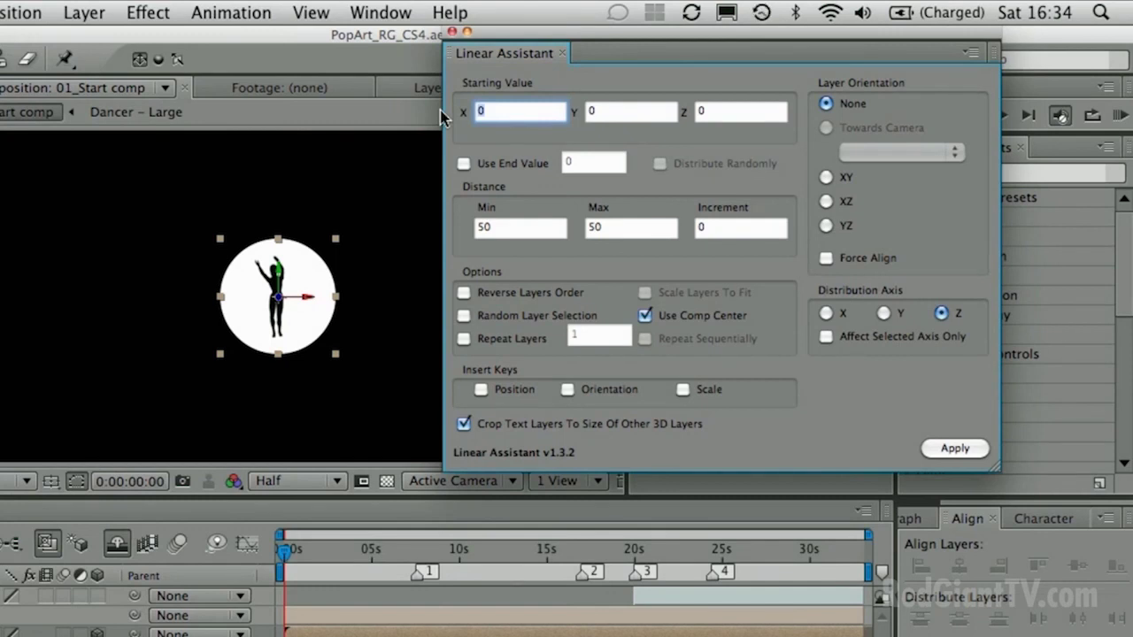
{"action": "type", "text": "-550"}
{"action": "left_click", "coordinate": [715, 113]}
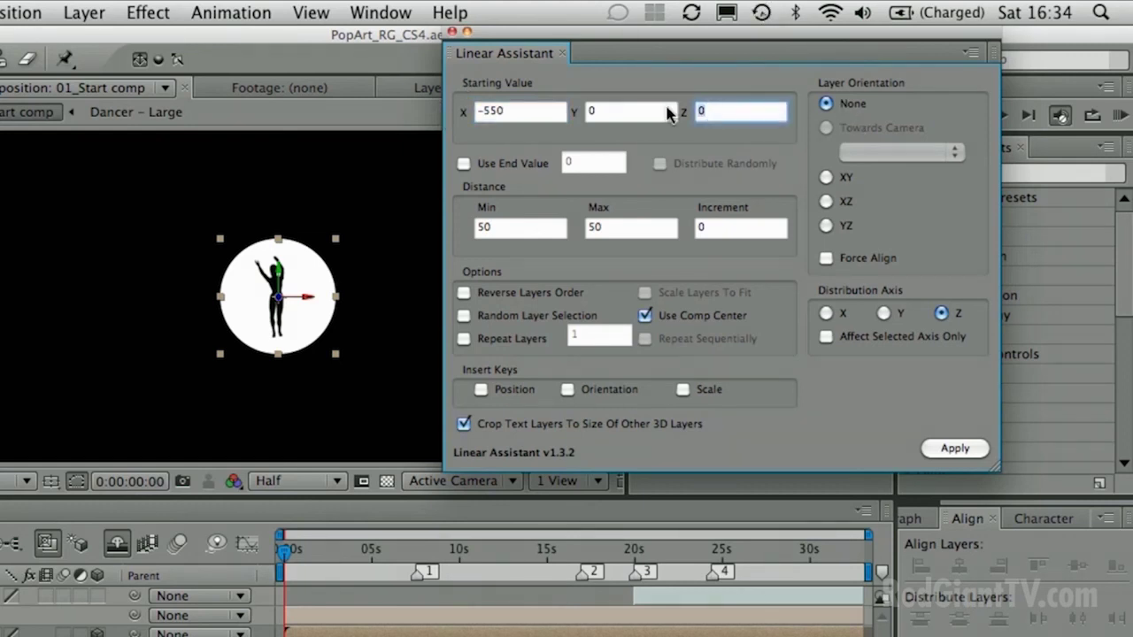
{"action": "type", "text": "100"}
Step: Set the distribution distance to a minimum and maximum of 220 with an increment of 1
{"action": "left_click", "coordinate": [509, 229]}
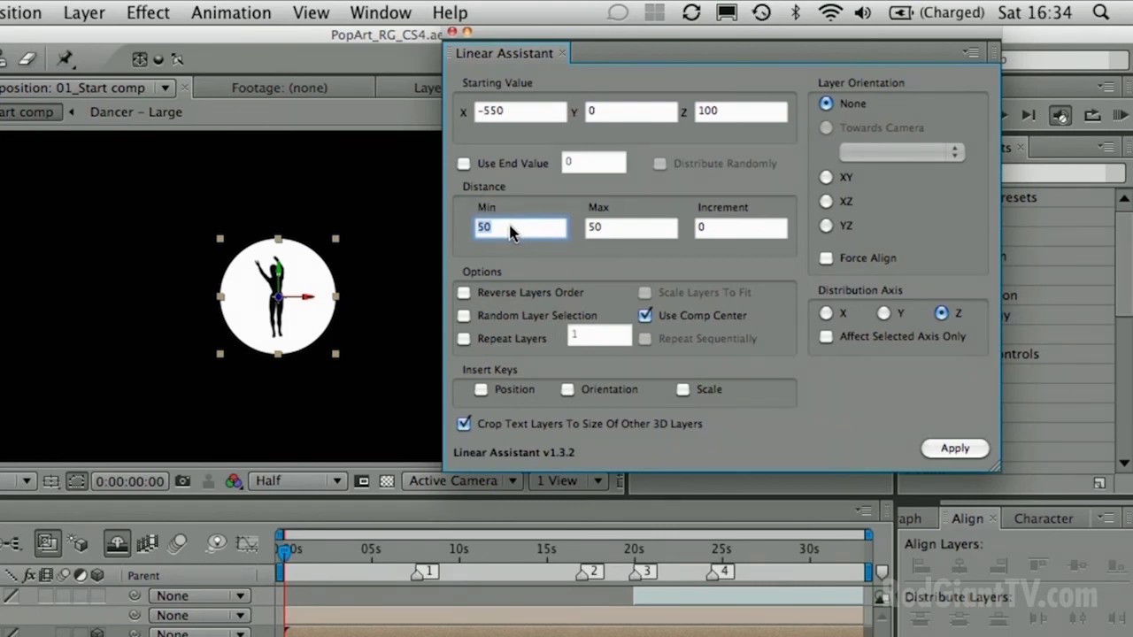
{"action": "type", "text": "220"}
{"action": "key", "text": "Tab"}
{"action": "type", "text": "220"}
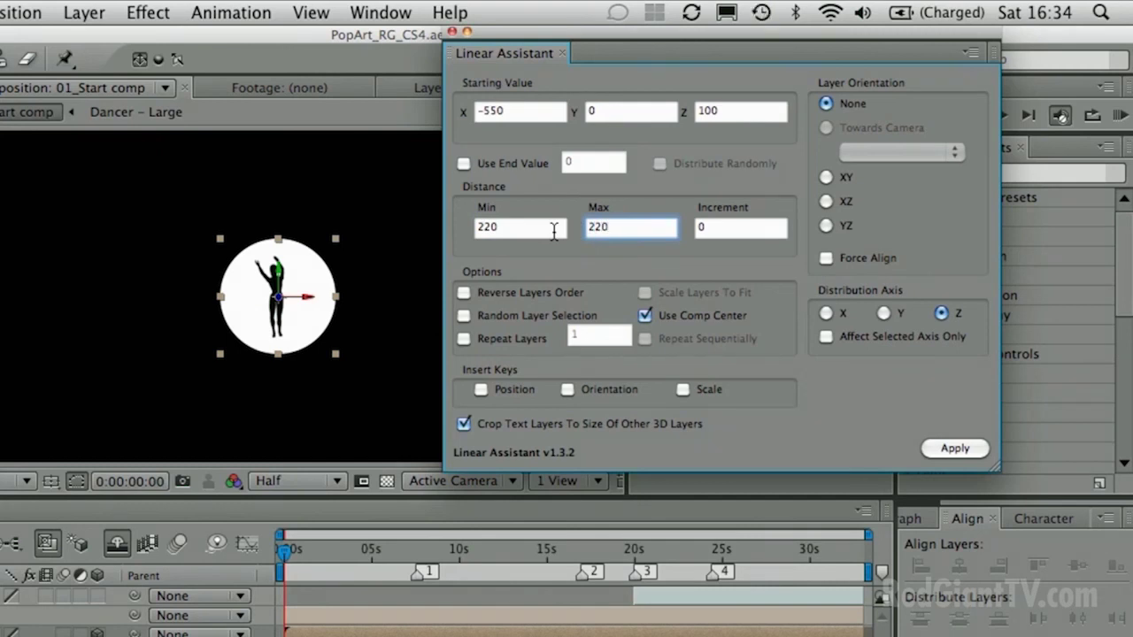
{"action": "key", "text": "Tab"}
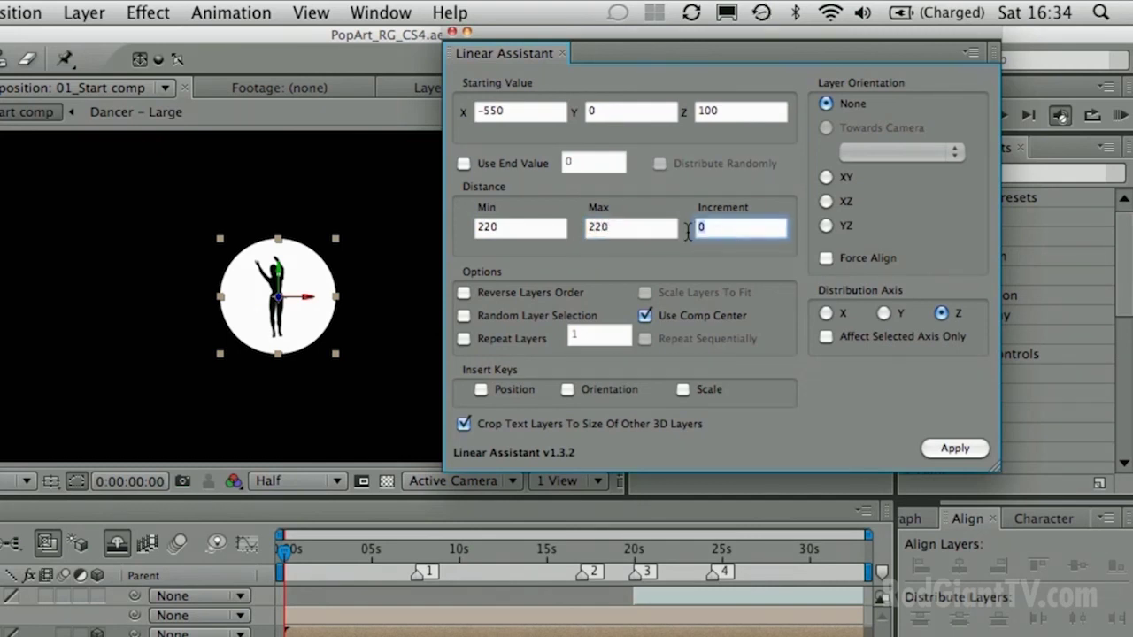
{"action": "type", "text": "1"}
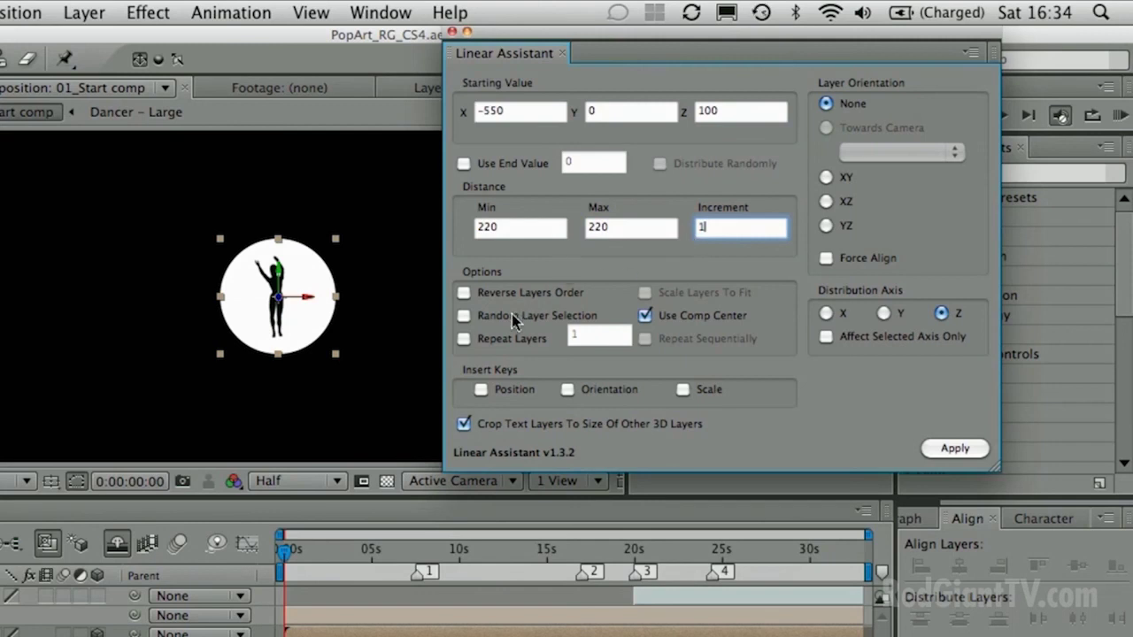
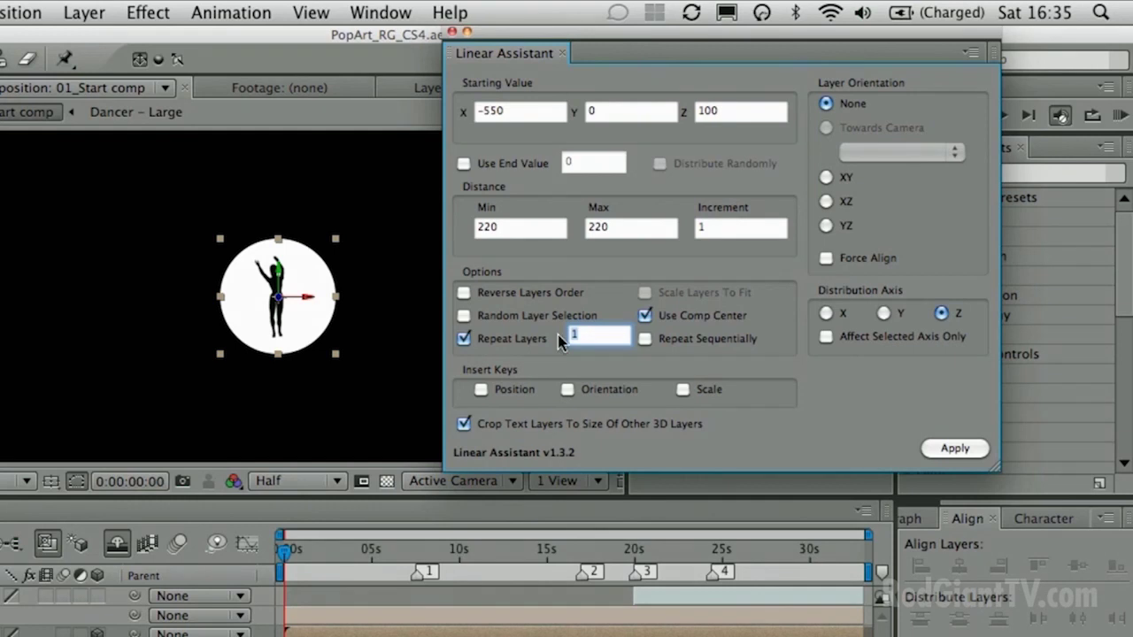
Step: Repeat the layer 4 times with position keys inserted, distribute along the X axis, and apply the arrangement
{"action": "type", "text": "4"}
{"action": "left_click", "coordinate": [480, 390]}
{"action": "left_click", "coordinate": [480, 390]}
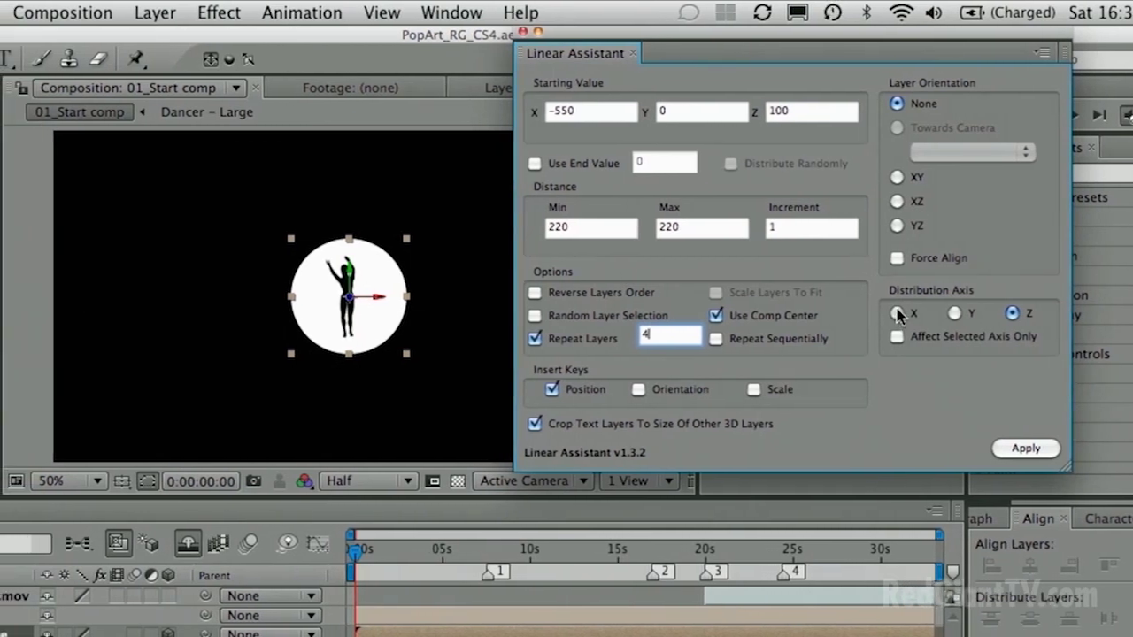
{"action": "left_click", "coordinate": [892, 313]}
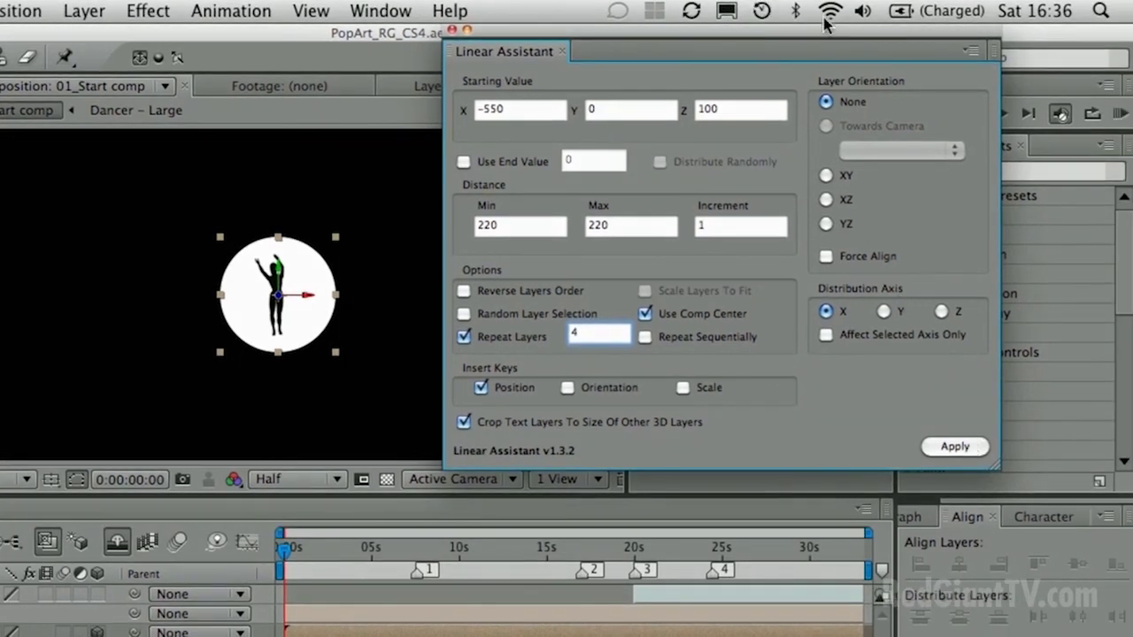
{"action": "left_click_drag", "start_coordinate": [827, 44], "coordinate": [951, 40]}
{"action": "left_click", "coordinate": [1089, 453]}
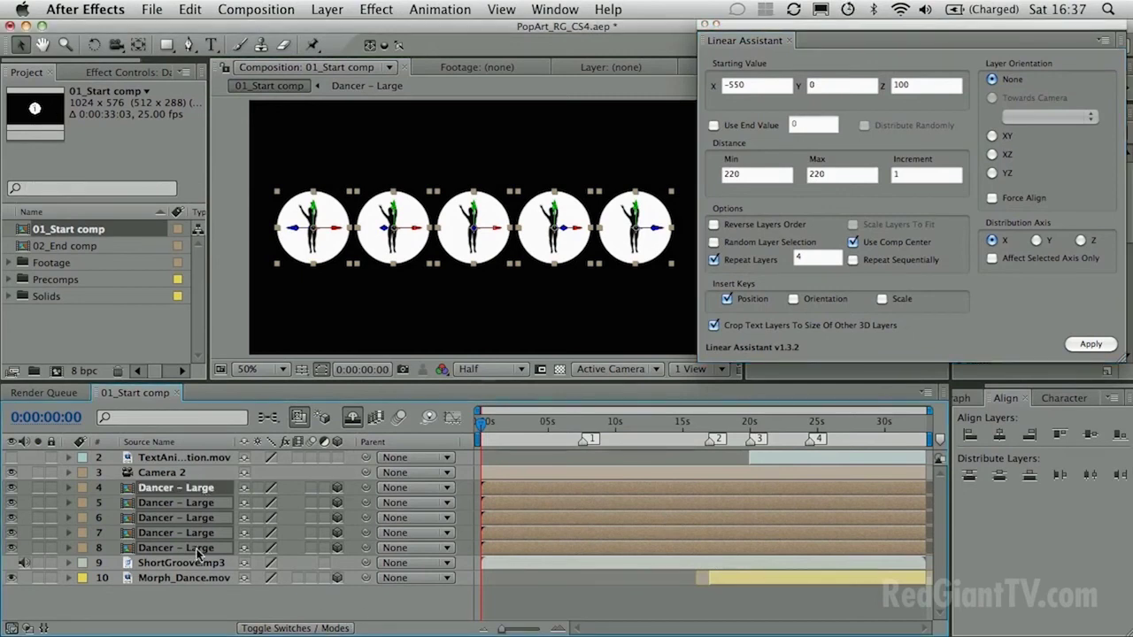
Step: Reveal the Position properties of the Dancer - Large layers and move the current time to 0:00:01:00
{"action": "key", "text": "p"}
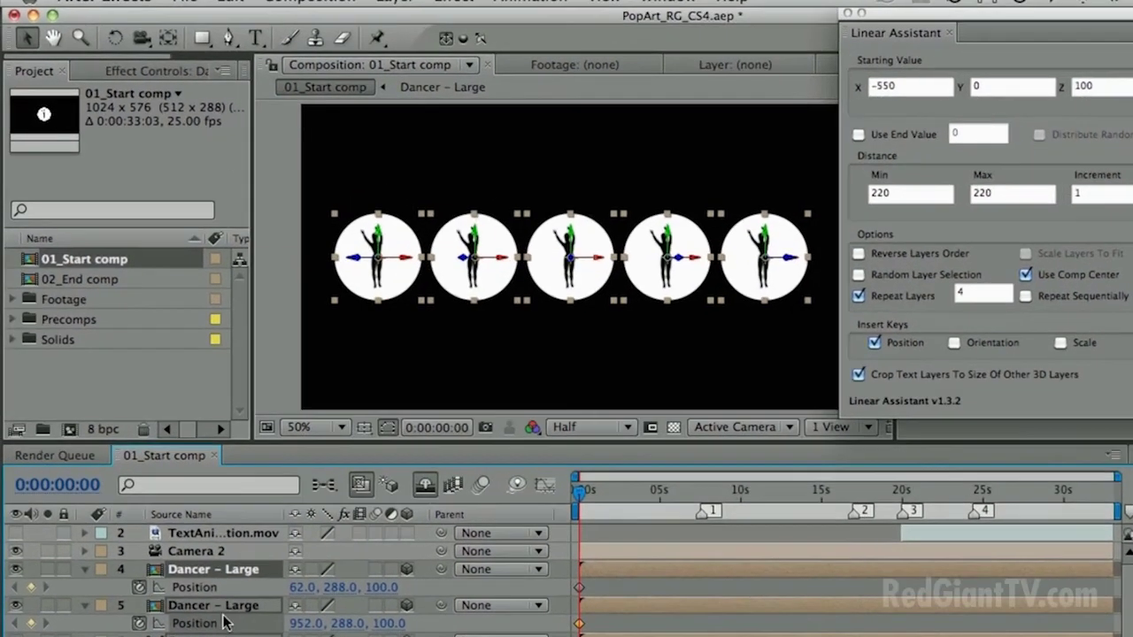
{"action": "key", "text": "h"}
{"action": "scroll", "coordinate": [221, 611], "scroll_direction": "down", "scroll_amount": 2}
{"action": "scroll", "coordinate": [219, 592], "scroll_direction": "down", "scroll_amount": 1}
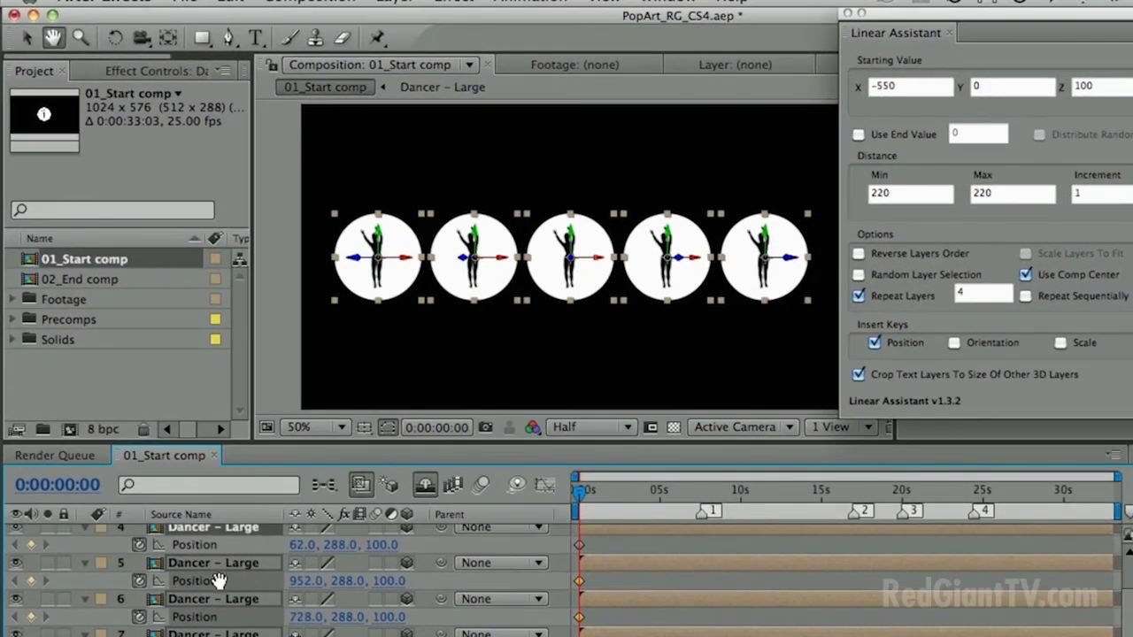
{"action": "left_click", "coordinate": [78, 486]}
{"action": "type", "text": "1."}
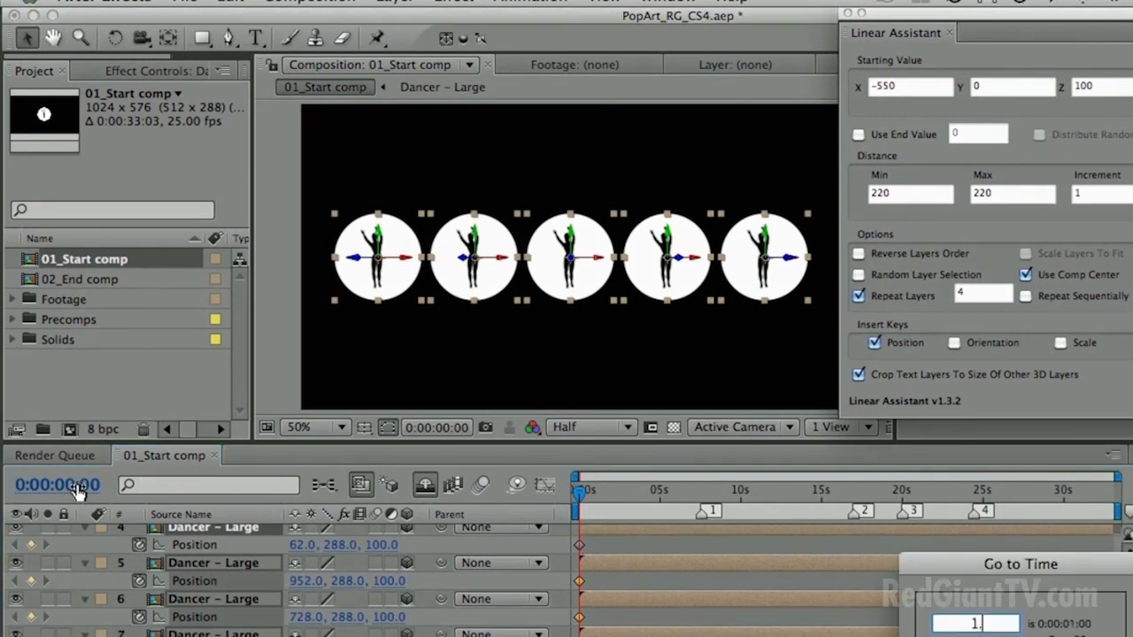
{"action": "key", "text": "Return"}
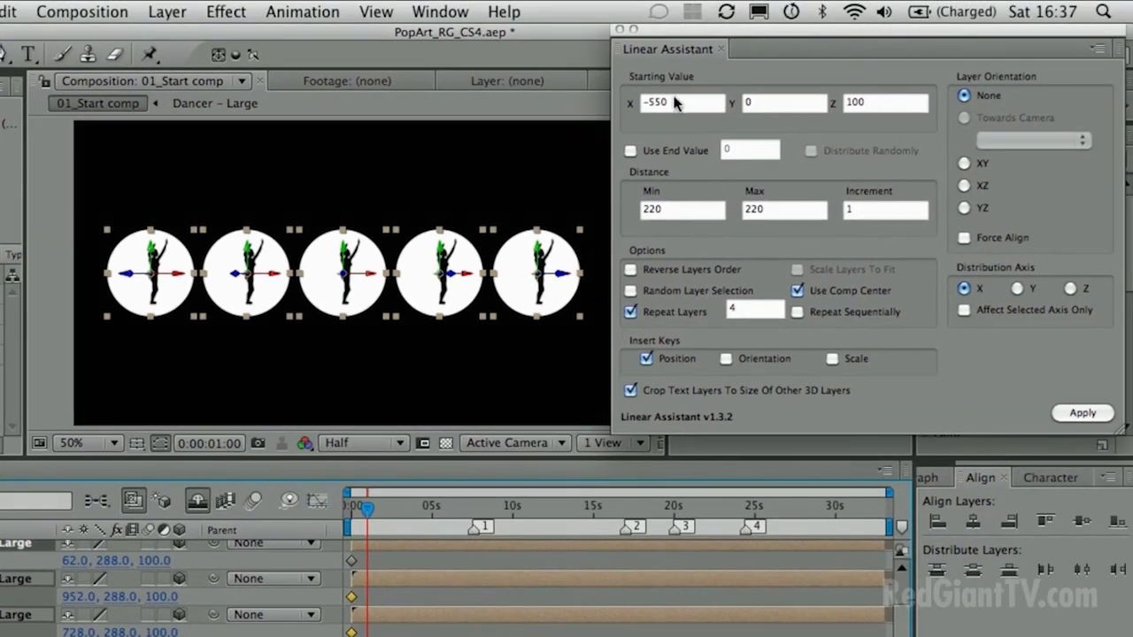
Step: Set the Linear Assistant's starting X value to 650 and both the minimum and maximum distance to 0
{"action": "left_click", "coordinate": [681, 108]}
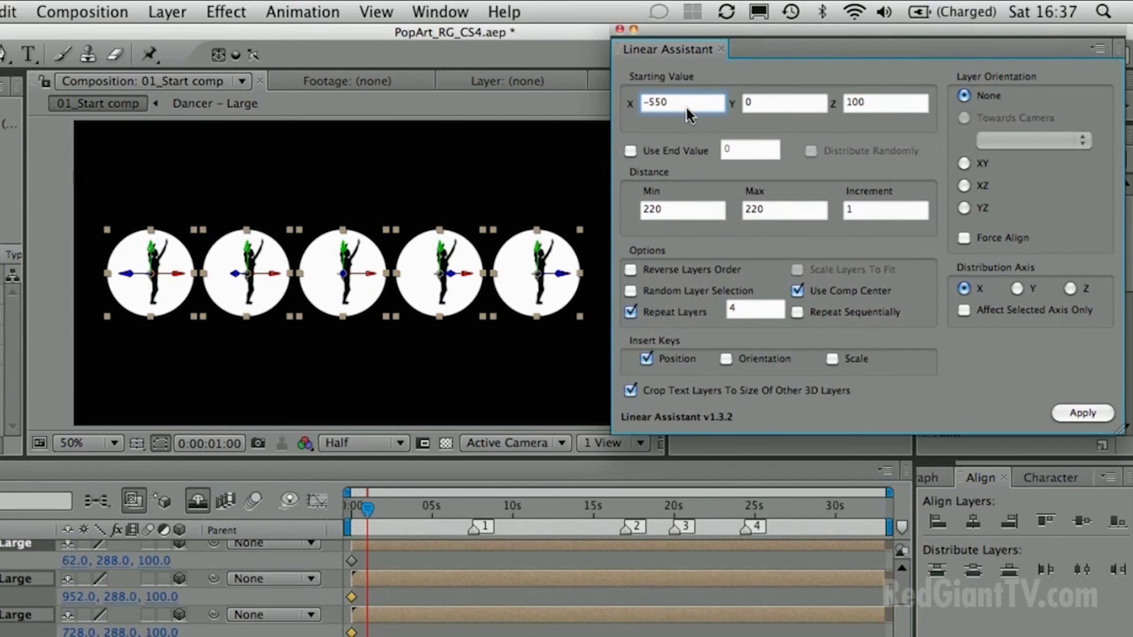
{"action": "left_click_drag", "start_coordinate": [690, 108], "coordinate": [645, 106]}
{"action": "type", "text": "6"}
{"action": "left_click", "coordinate": [646, 212]}
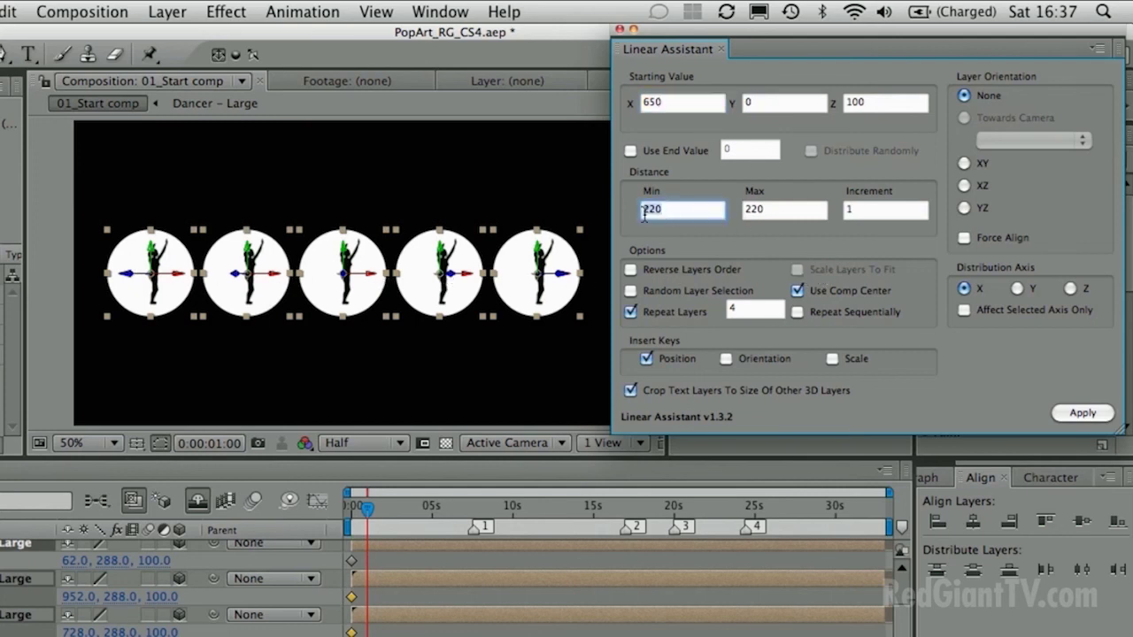
{"action": "type", "text": "0"}
{"action": "key", "text": "Tab"}
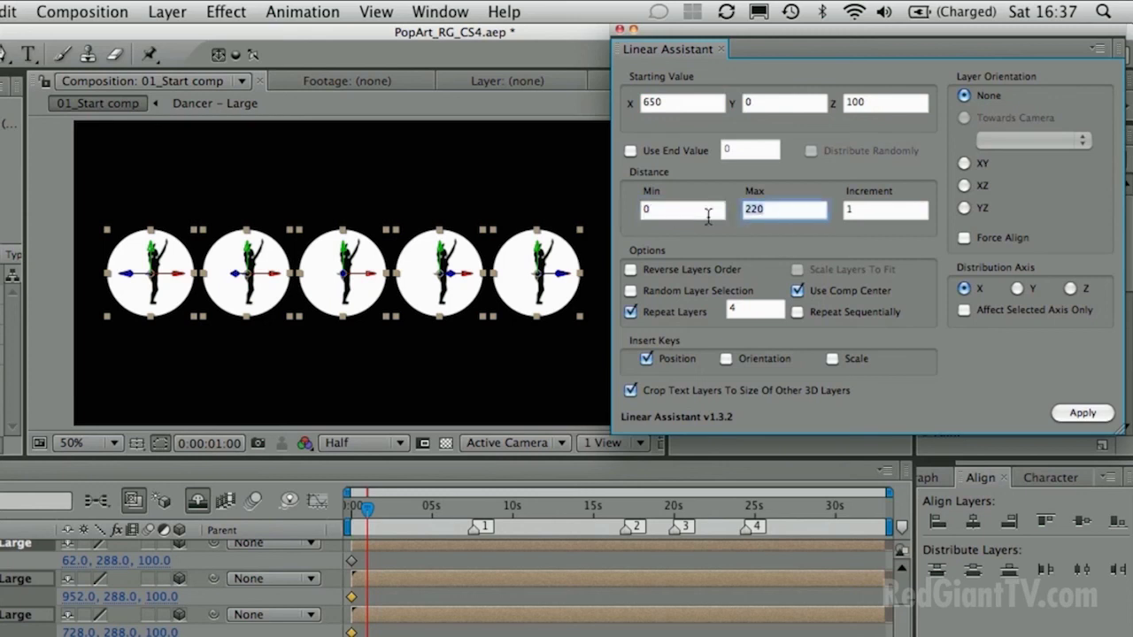
{"action": "type", "text": "0"}
Step: Turn off layer repetition, apply the new positions to the dancer layers, and close the Linear Assistant
{"action": "left_click", "coordinate": [630, 313]}
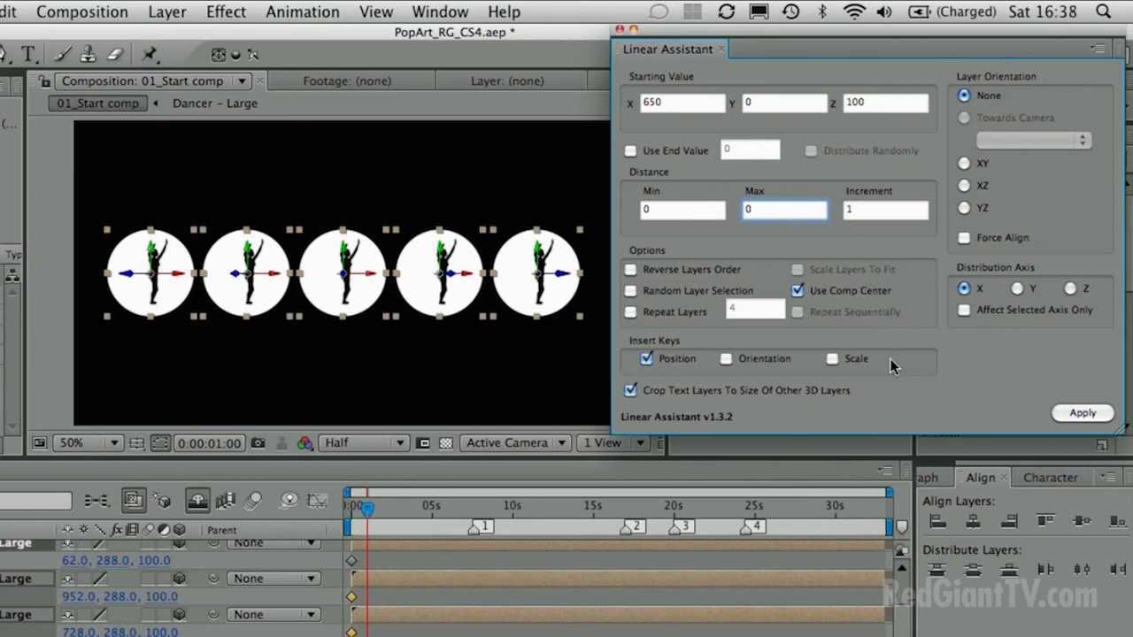
{"action": "left_click", "coordinate": [1085, 413]}
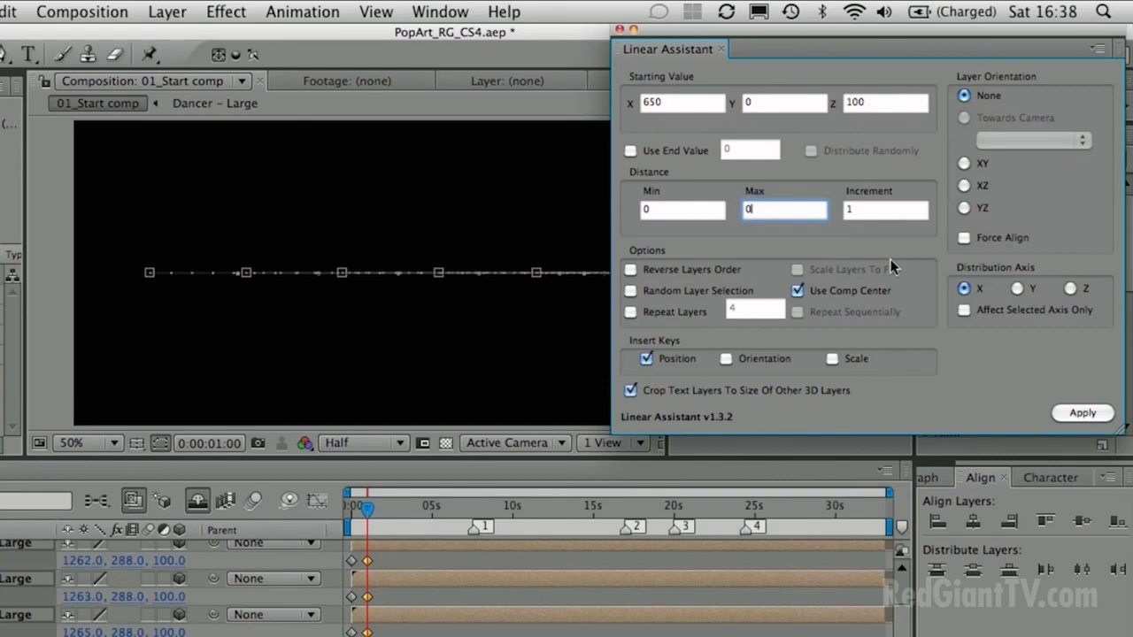
{"action": "left_click", "coordinate": [620, 29]}
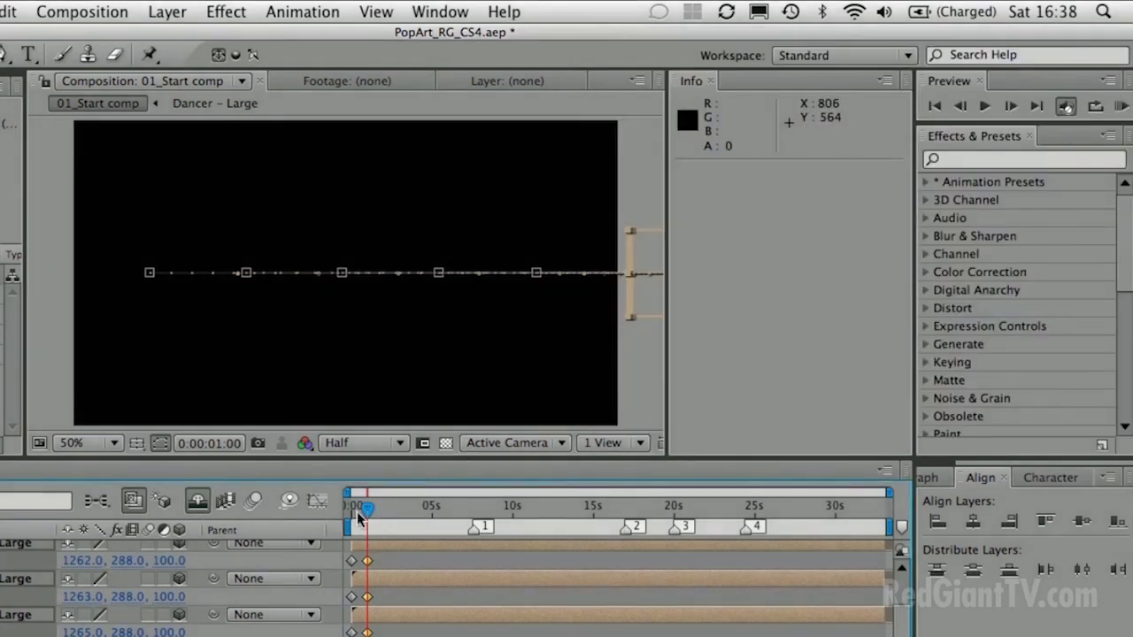
Step: Time-reverse all position keyframes of the five Dancer - Large layers and scrub back to the start of the composition
{"action": "mouse_move", "coordinate": [366, 511]}
{"action": "left_mouse_down"}
{"action": "mouse_move", "coordinate": [346, 511]}
{"action": "mouse_move", "coordinate": [364, 506]}
{"action": "left_mouse_up"}
{"action": "left_click", "coordinate": [383, 578]}
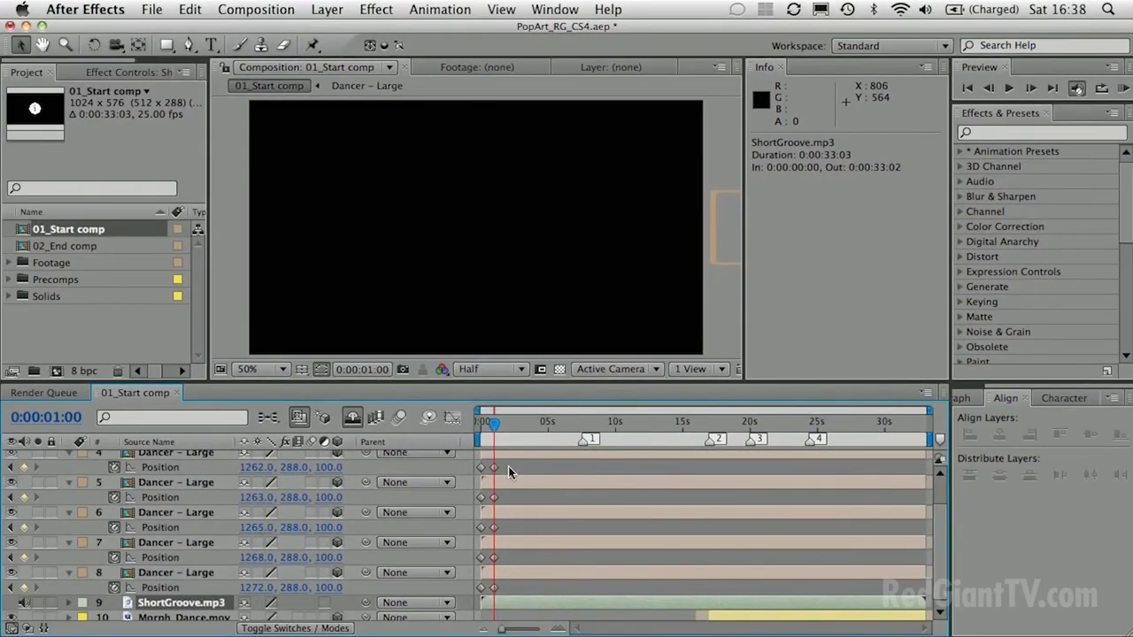
{"action": "left_click_drag", "start_coordinate": [509, 472], "coordinate": [473, 611]}
{"action": "left_click", "coordinate": [415, 7]}
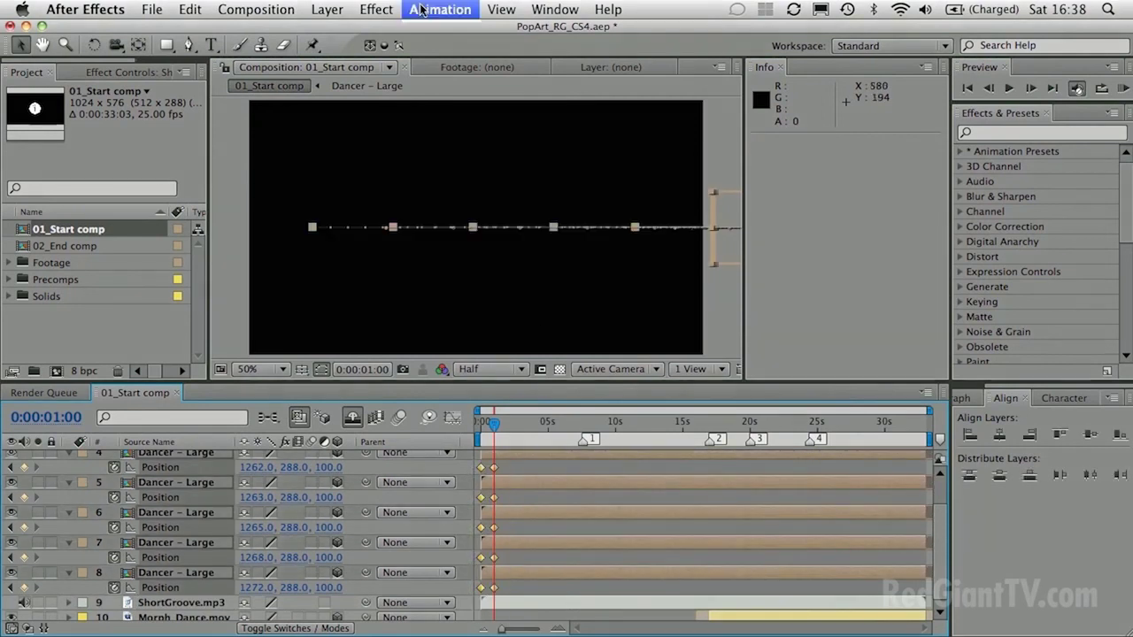
{"action": "mouse_move", "coordinate": [438, 176]}
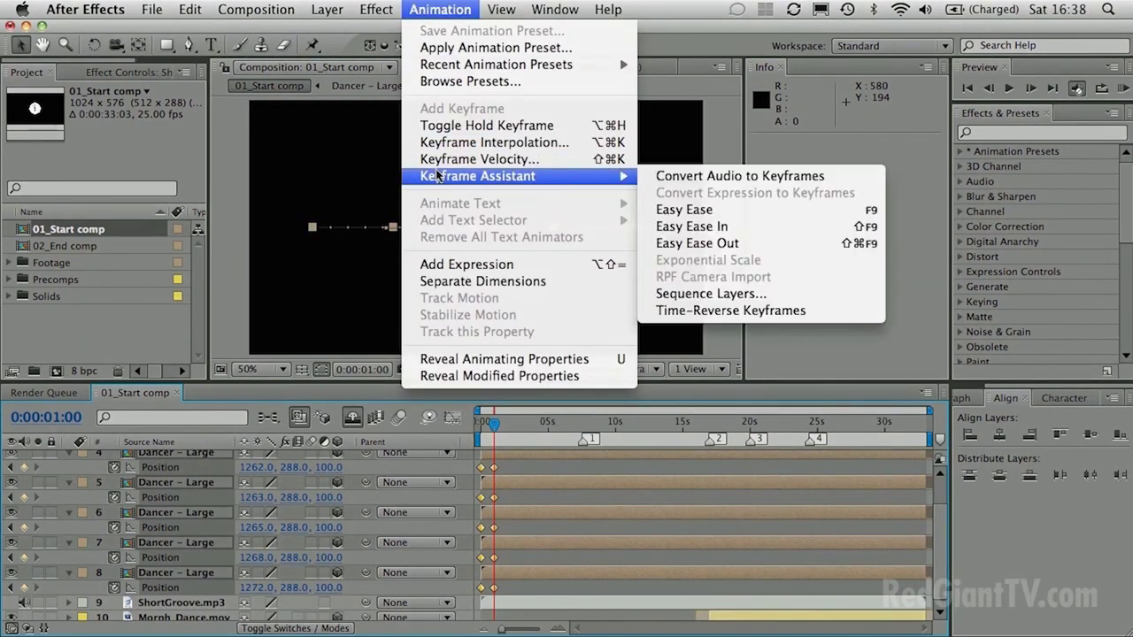
{"action": "left_click", "coordinate": [741, 311]}
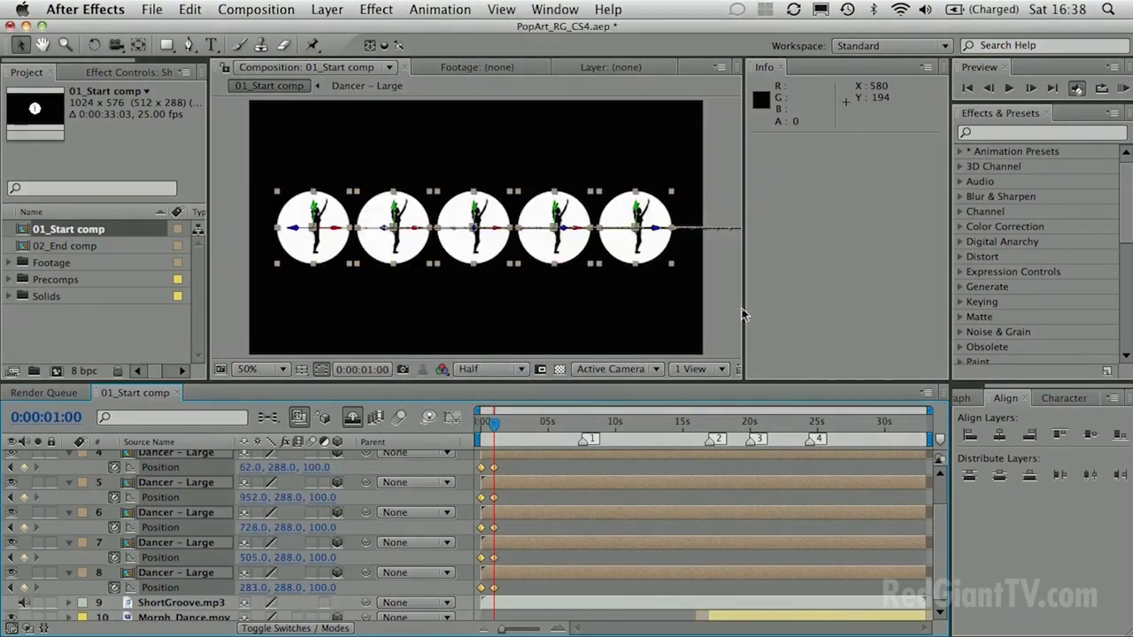
{"action": "left_click_drag", "start_coordinate": [493, 421], "coordinate": [479, 422]}
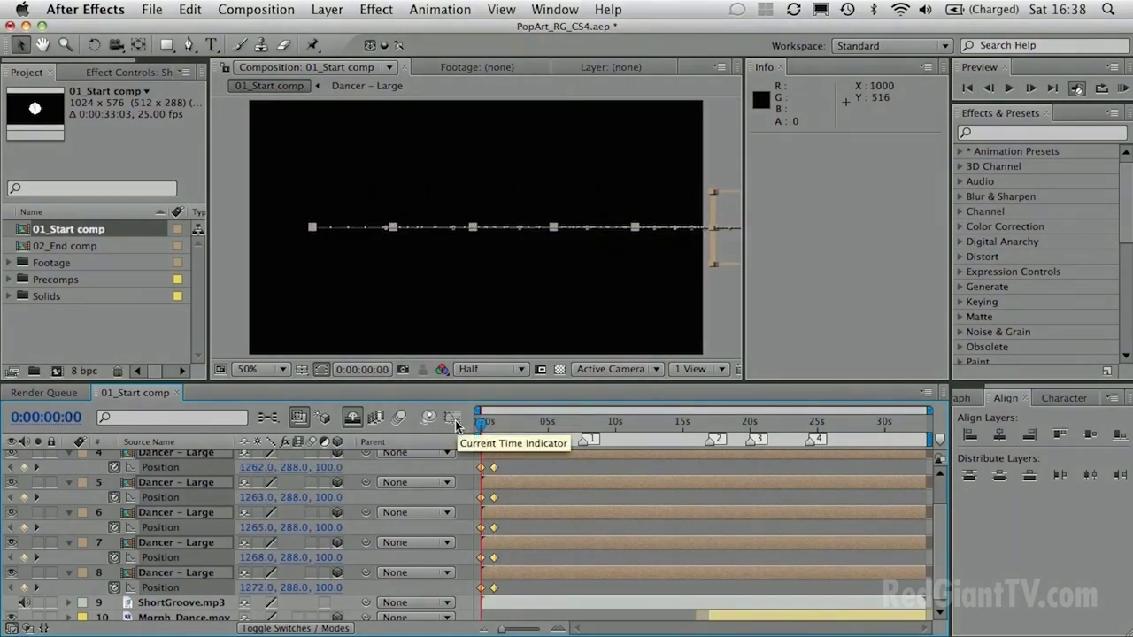
Step: Preview the dancers' slide-in animation and scrub through its first second on a magnified timeline, ending at 0:00:01:00
{"action": "key", "text": "space"}
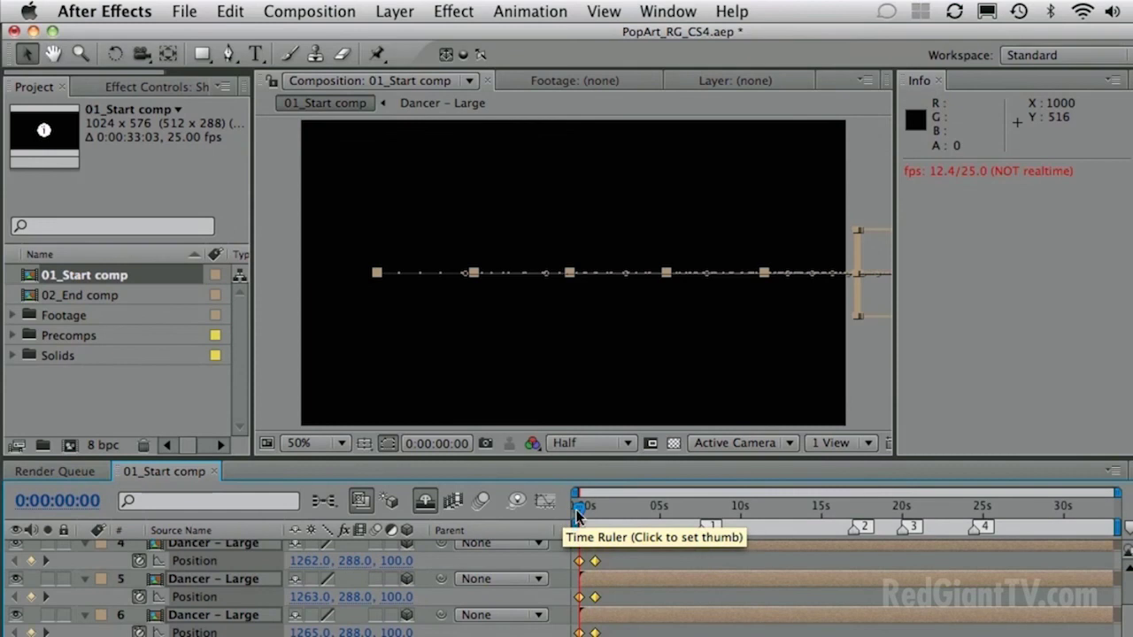
{"action": "mouse_move", "coordinate": [591, 514]}
{"action": "left_mouse_down"}
{"action": "mouse_move", "coordinate": [603, 511]}
{"action": "mouse_move", "coordinate": [574, 513]}
{"action": "left_mouse_up"}
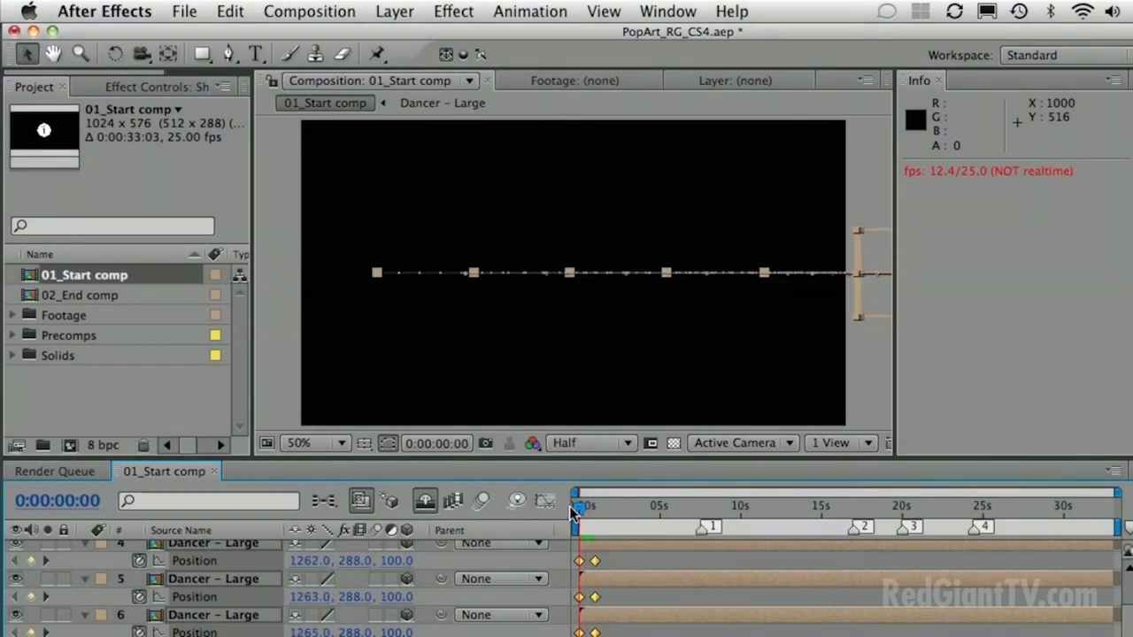
{"action": "key", "text": "equal"}
{"action": "key", "text": "equal"}
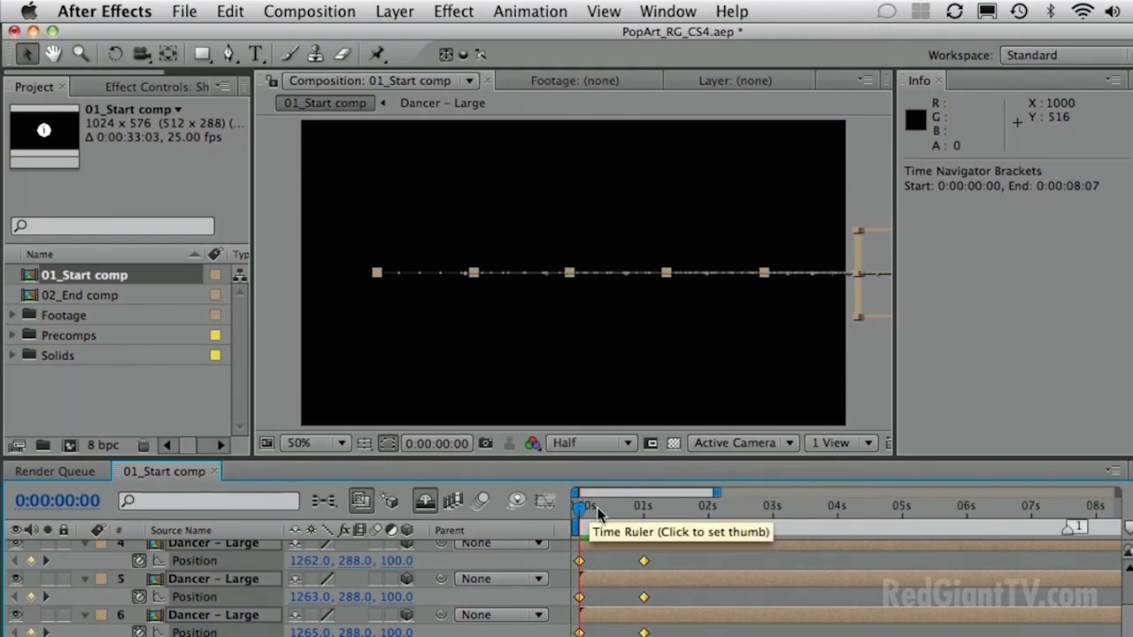
{"action": "scroll", "coordinate": [227, 579], "scroll_direction": "up", "scroll_amount": 1}
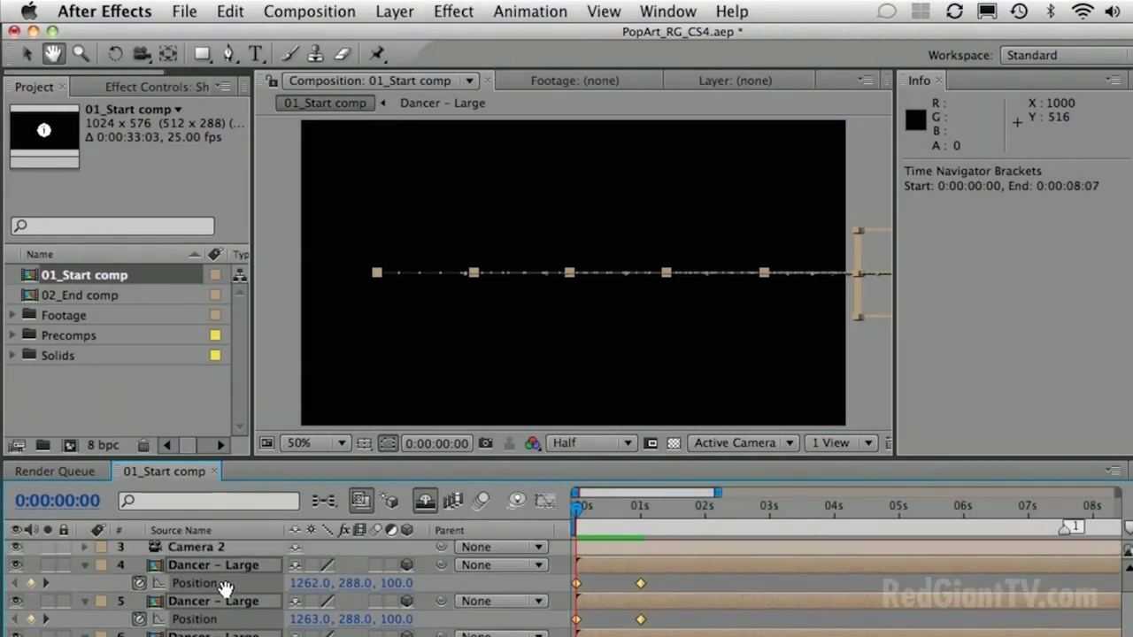
{"action": "left_click", "coordinate": [592, 511]}
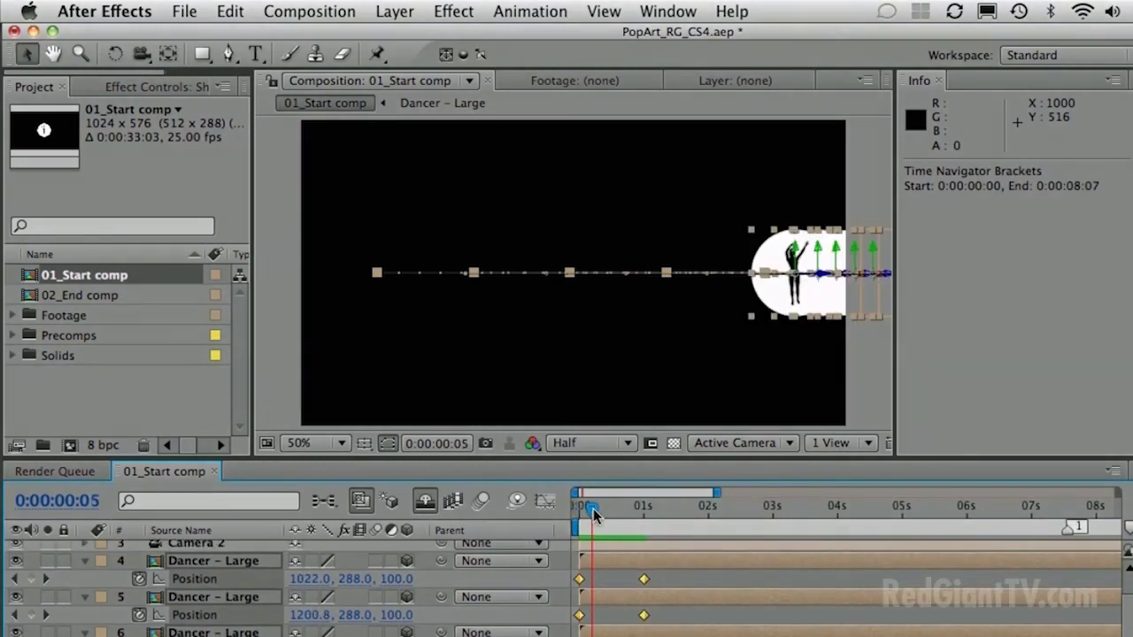
{"action": "left_click_drag", "start_coordinate": [592, 512], "coordinate": [580, 511]}
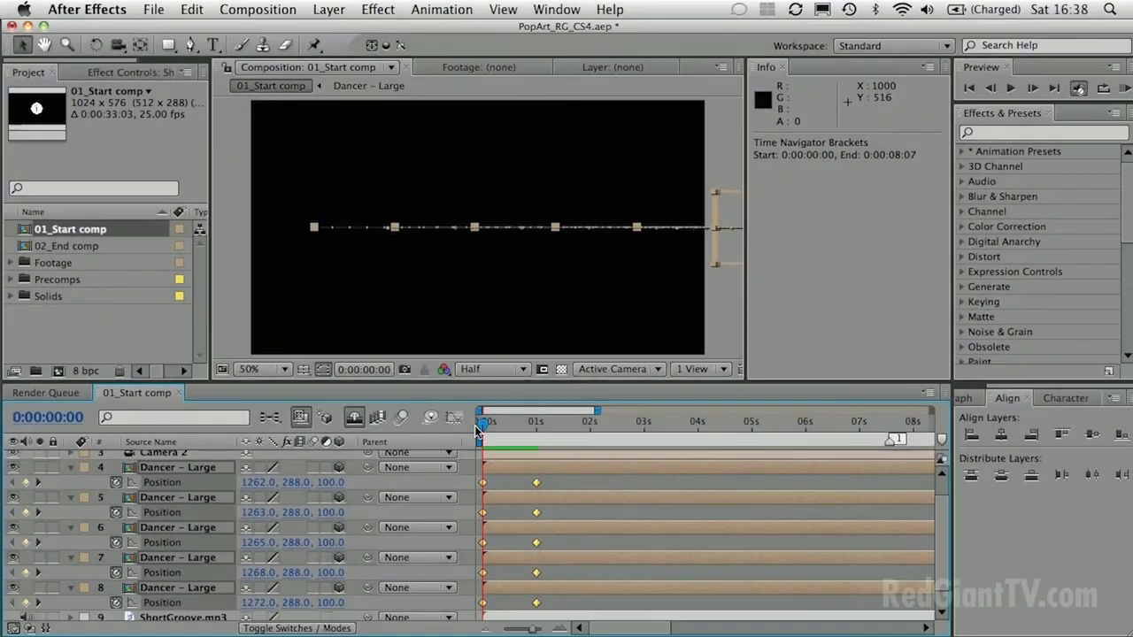
{"action": "left_click_drag", "start_coordinate": [480, 428], "coordinate": [525, 428]}
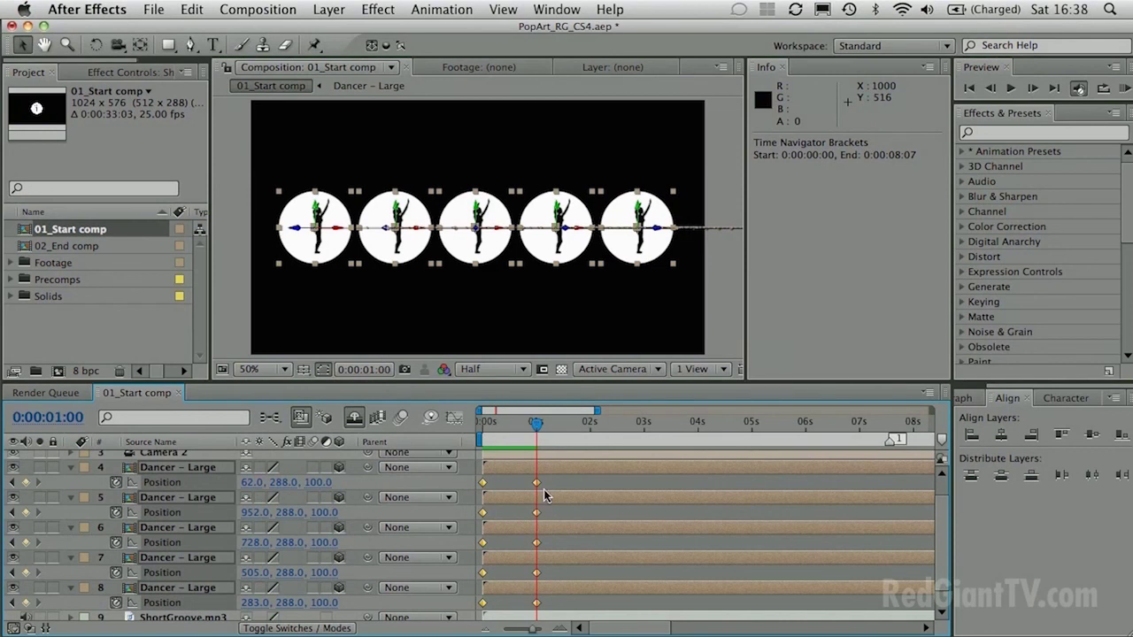
Step: Identify each Dancer - Large layer's circle and move the topmost dancer layer below the other four in the layer stack
{"action": "left_click", "coordinate": [185, 468]}
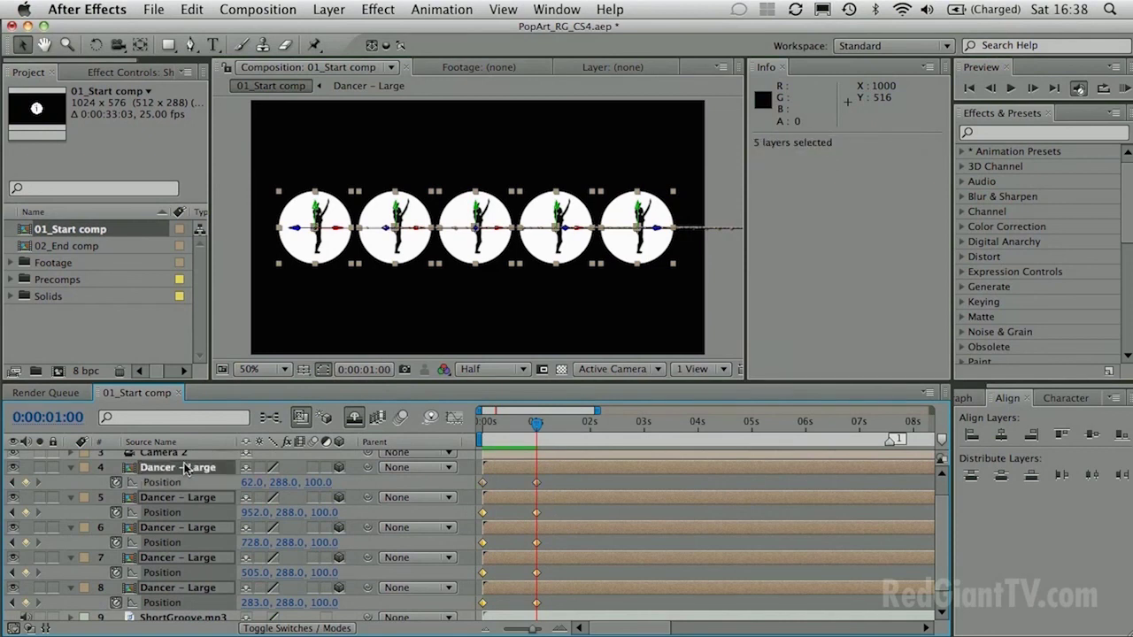
{"action": "left_click", "coordinate": [182, 467]}
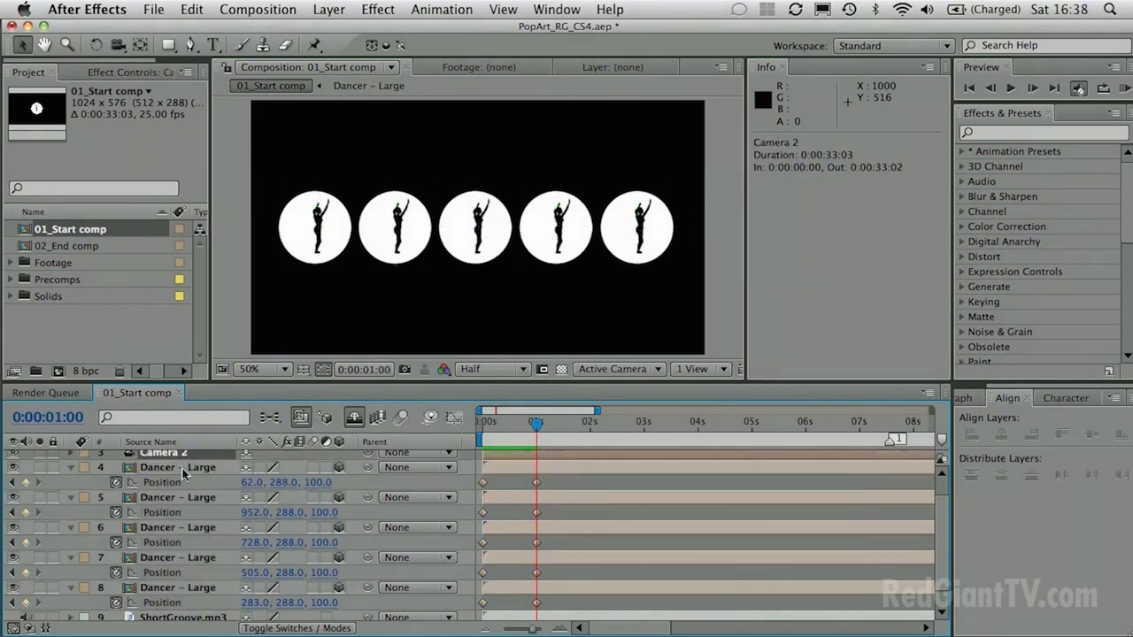
{"action": "left_click", "coordinate": [196, 501]}
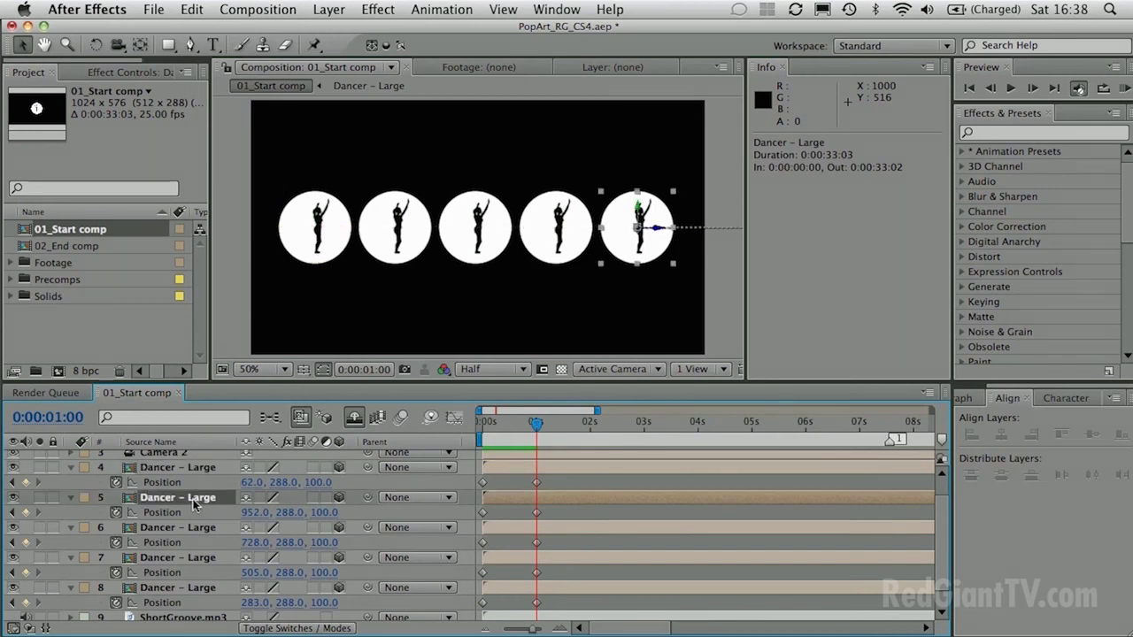
{"action": "left_click", "coordinate": [191, 529]}
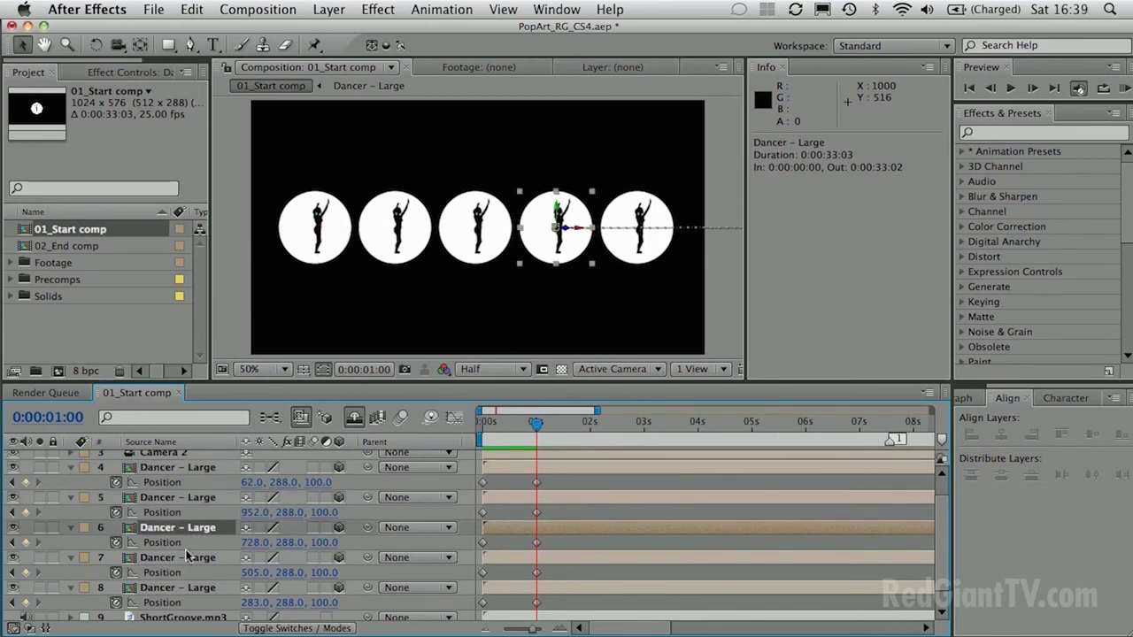
{"action": "left_click", "coordinate": [190, 558]}
{"action": "left_click", "coordinate": [196, 590]}
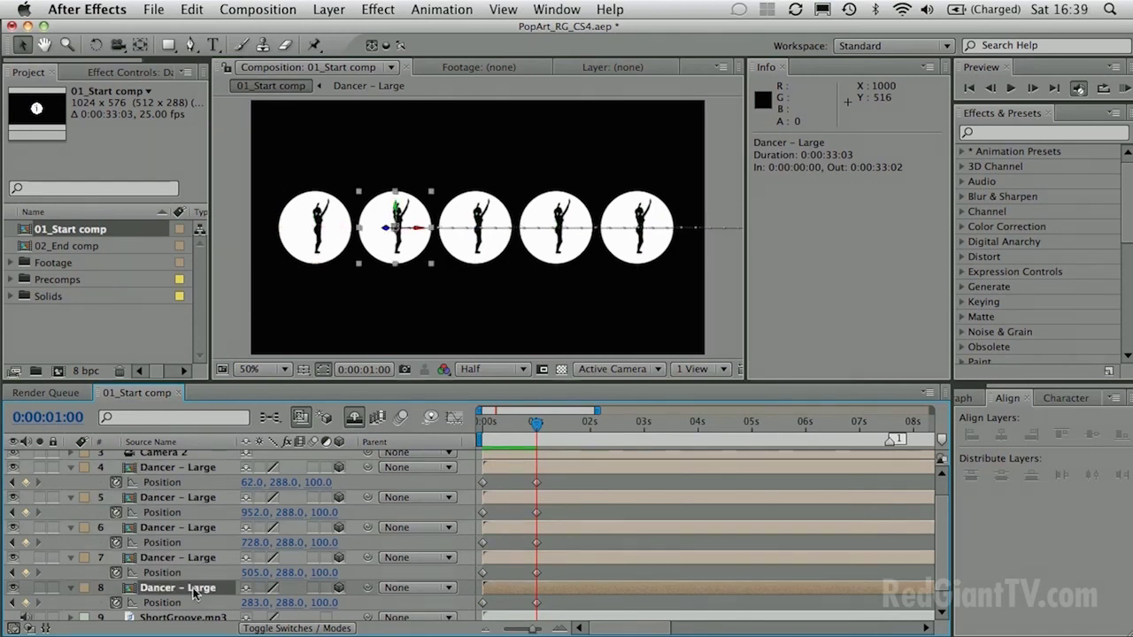
{"action": "left_click_drag", "start_coordinate": [202, 467], "coordinate": [191, 605]}
Step: Check the dancer layers' new stacking order against the circles and scrub through the slide-in animation
{"action": "left_click", "coordinate": [209, 469]}
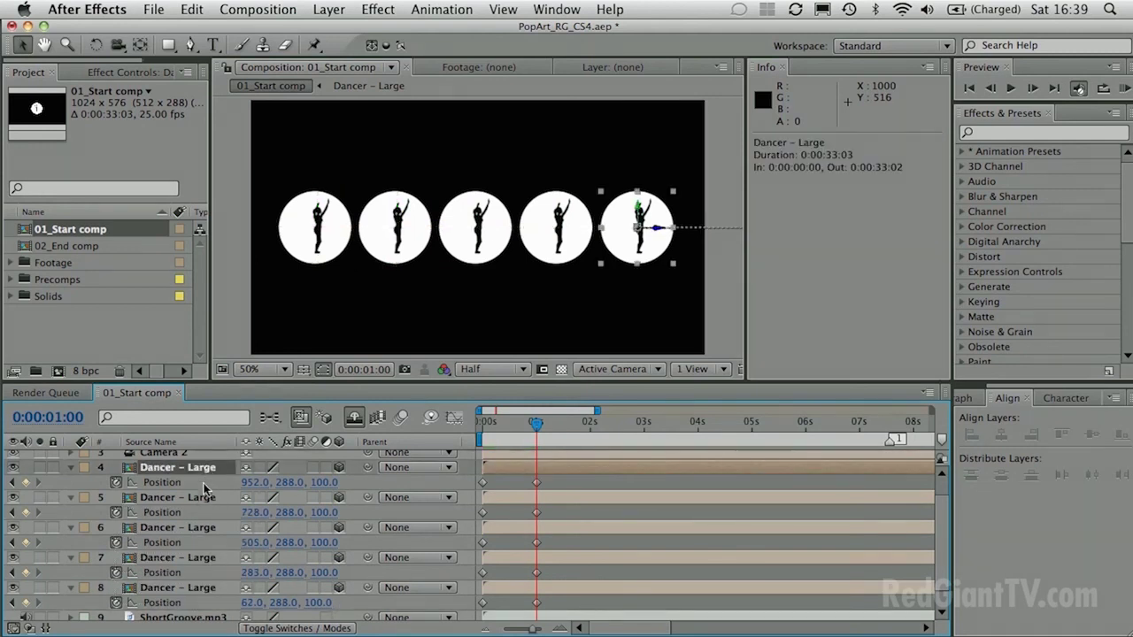
{"action": "left_click", "coordinate": [201, 500]}
{"action": "left_click", "coordinate": [209, 530]}
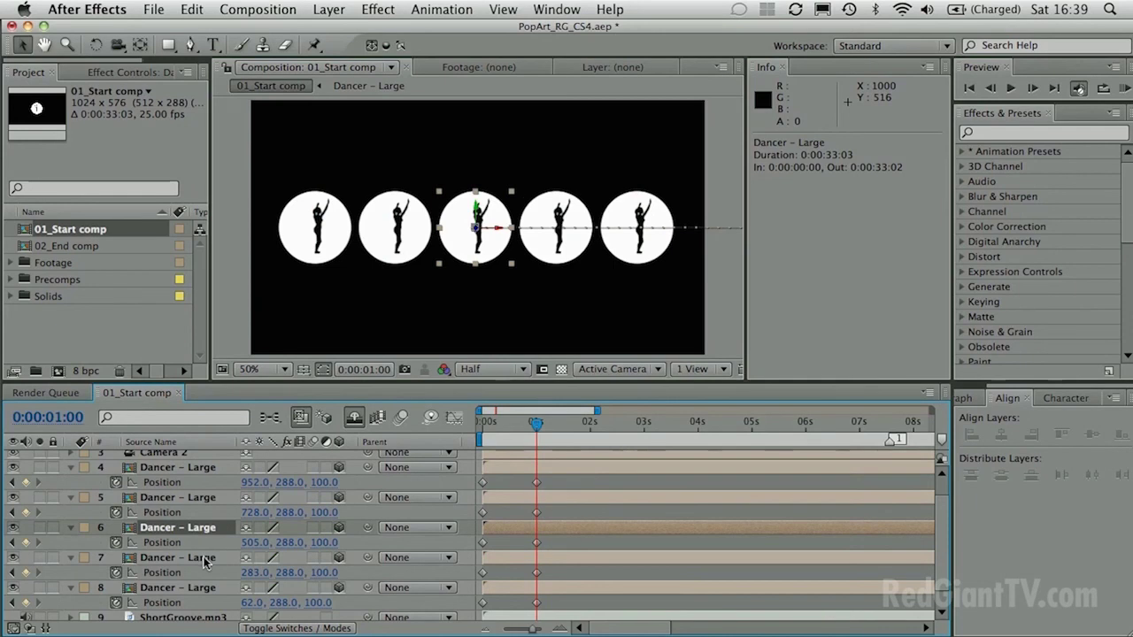
{"action": "left_click", "coordinate": [205, 559]}
{"action": "left_click", "coordinate": [203, 589]}
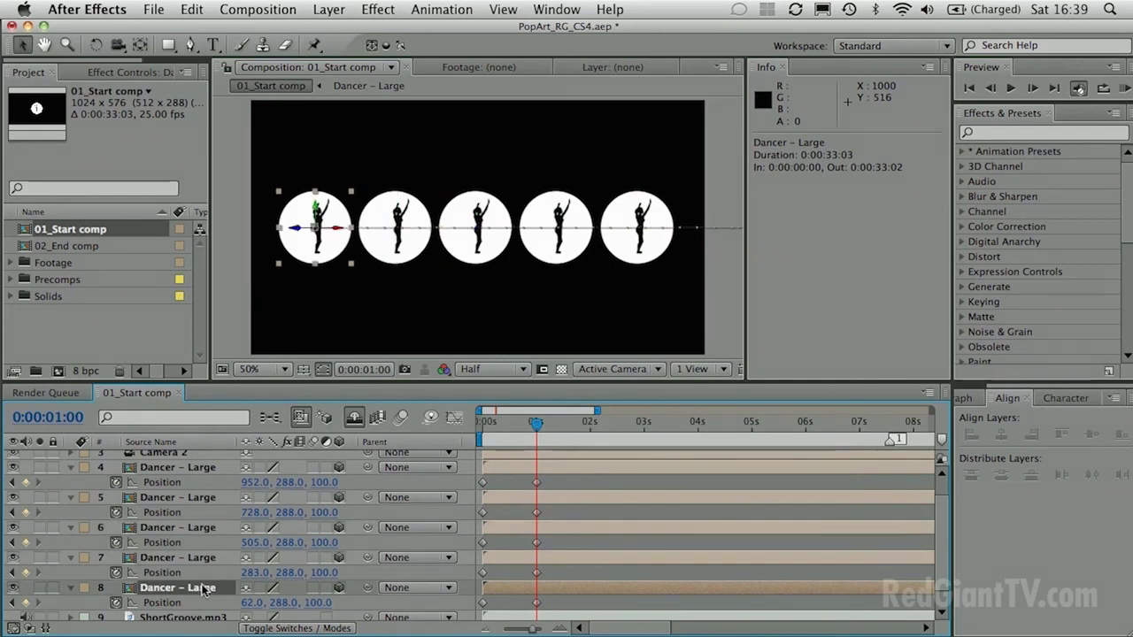
{"action": "left_click_drag", "start_coordinate": [535, 423], "coordinate": [490, 422]}
{"action": "left_click_drag", "start_coordinate": [494, 422], "coordinate": [559, 420]}
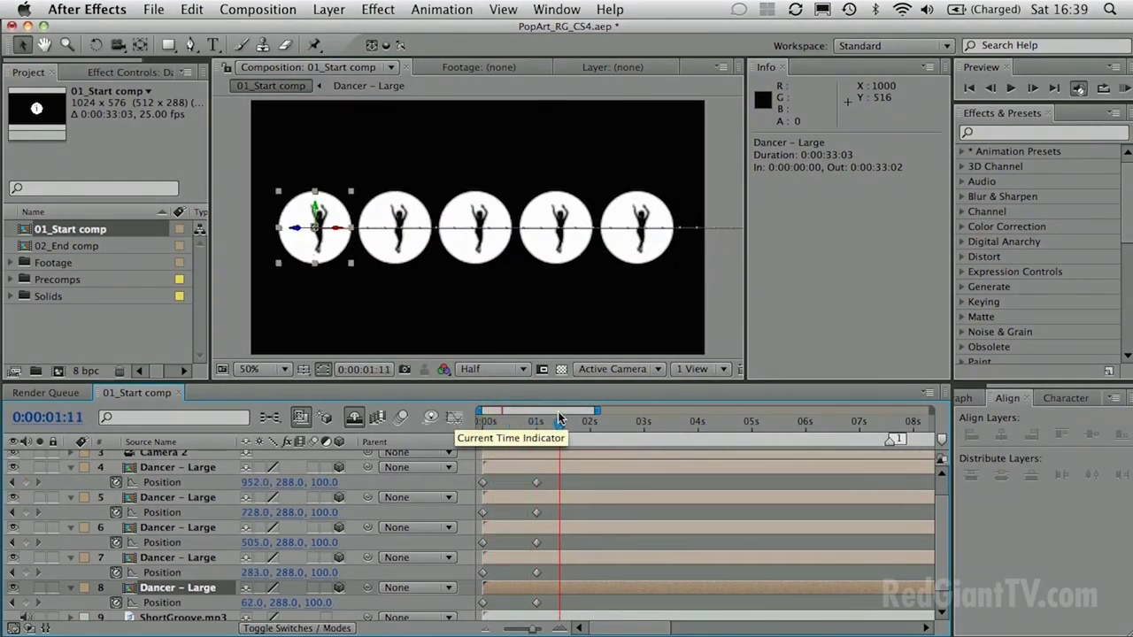
Step: Trim the out points of all five Dancer - Large layers to 0:00:01:00, selecting them from the rightmost circle's layer downward
{"action": "left_click", "coordinate": [640, 213]}
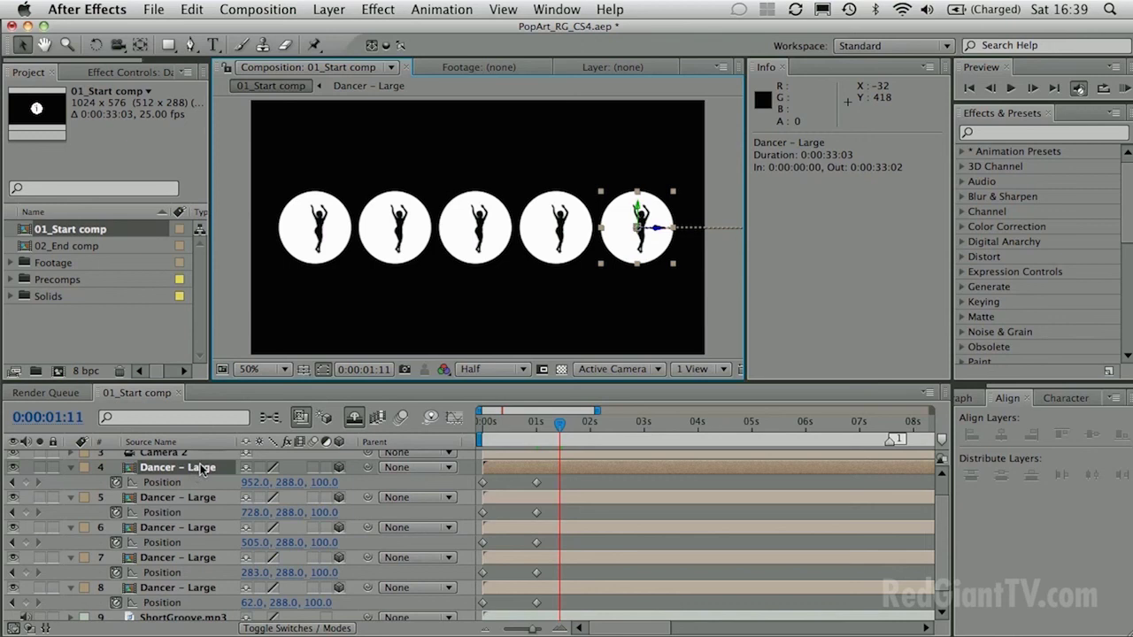
{"action": "left_click", "coordinate": [536, 431]}
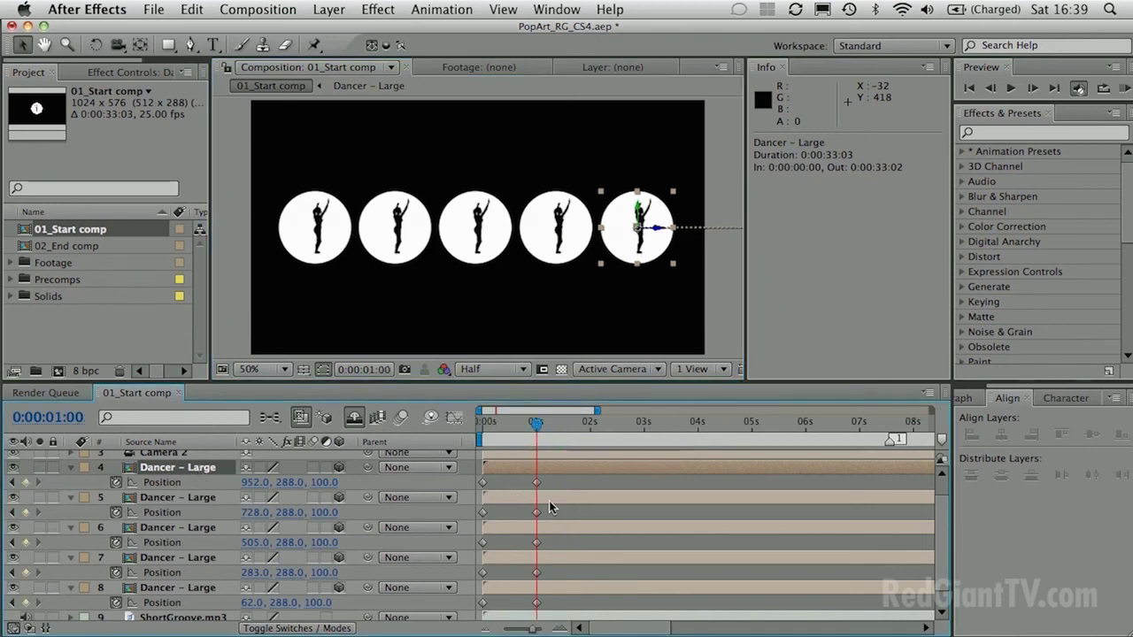
{"action": "left_click", "coordinate": [189, 591], "text": "shift"}
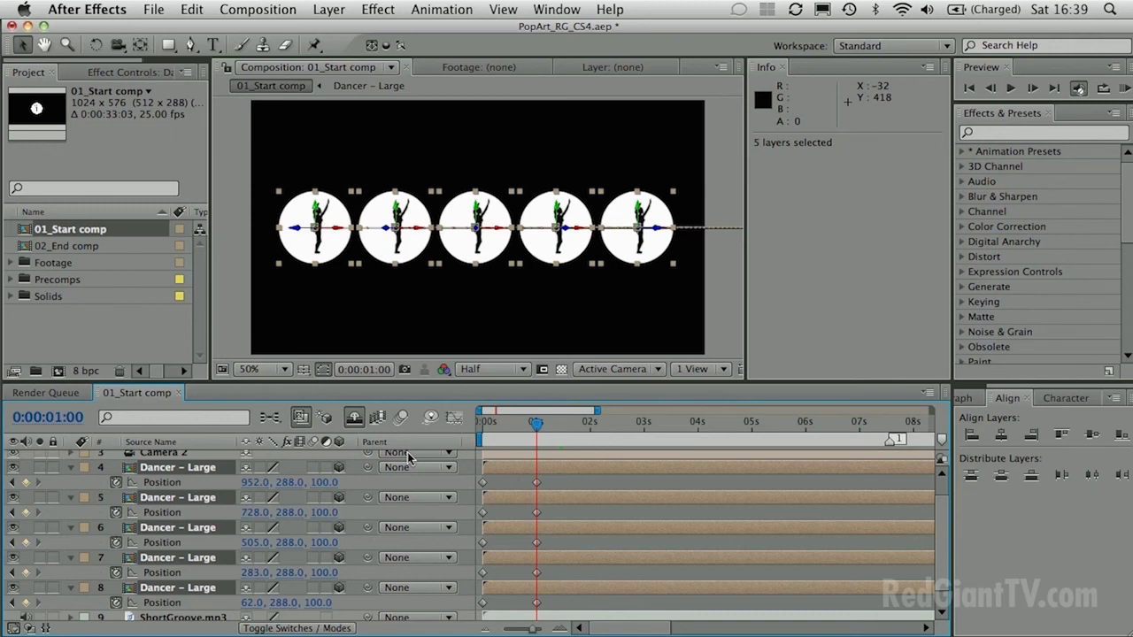
{"action": "key", "text": "alt+bracketright"}
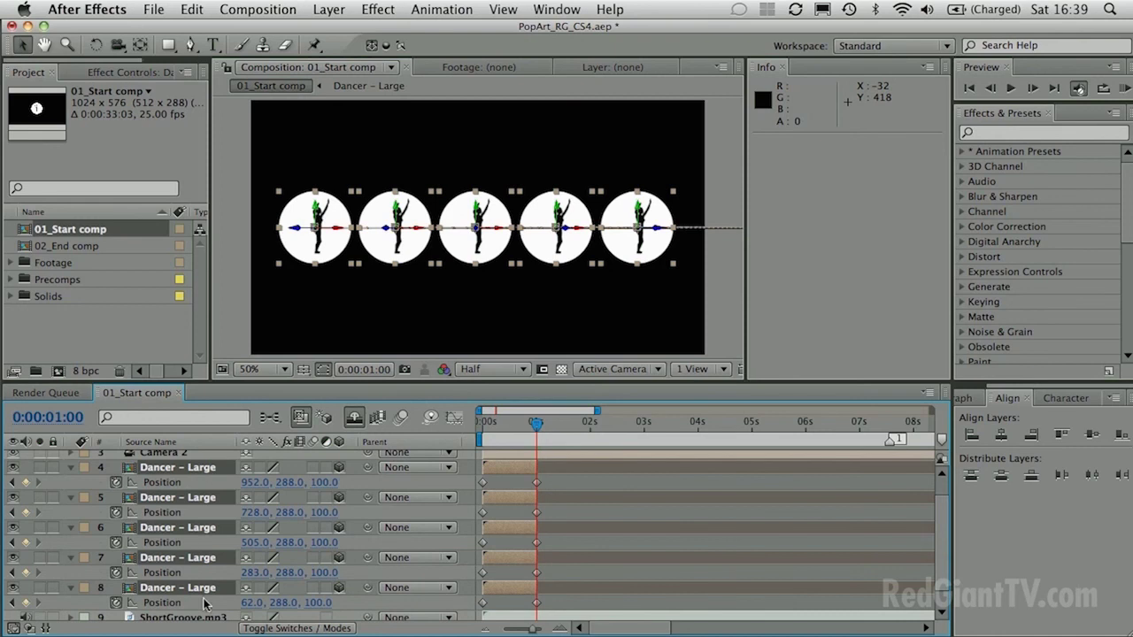
Step: Arrange the five trimmed dancer layers one after another with Sequence Layers, leaving Overlap off
{"action": "left_click", "coordinate": [455, 8]}
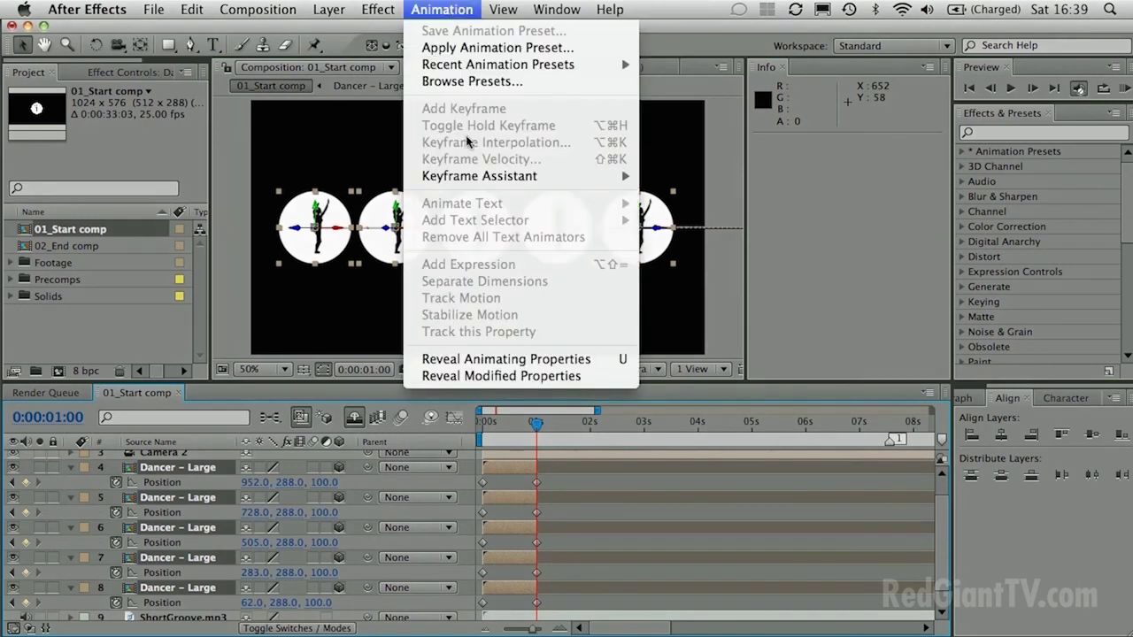
{"action": "mouse_move", "coordinate": [479, 181]}
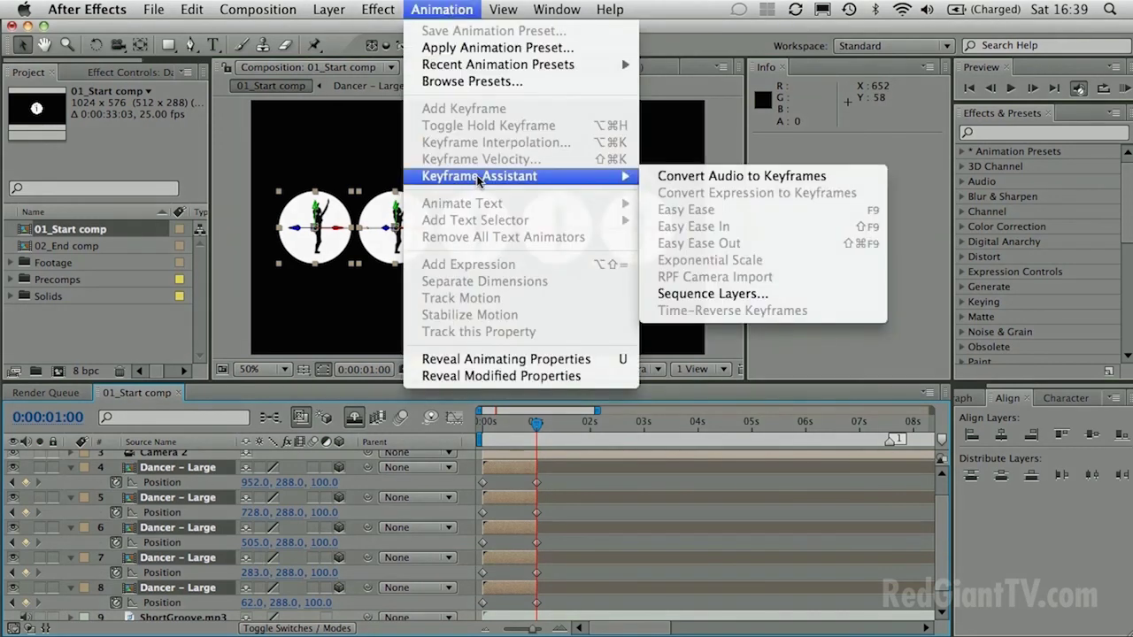
{"action": "left_click", "coordinate": [711, 293]}
{"action": "left_click_drag", "start_coordinate": [690, 283], "coordinate": [906, 282]}
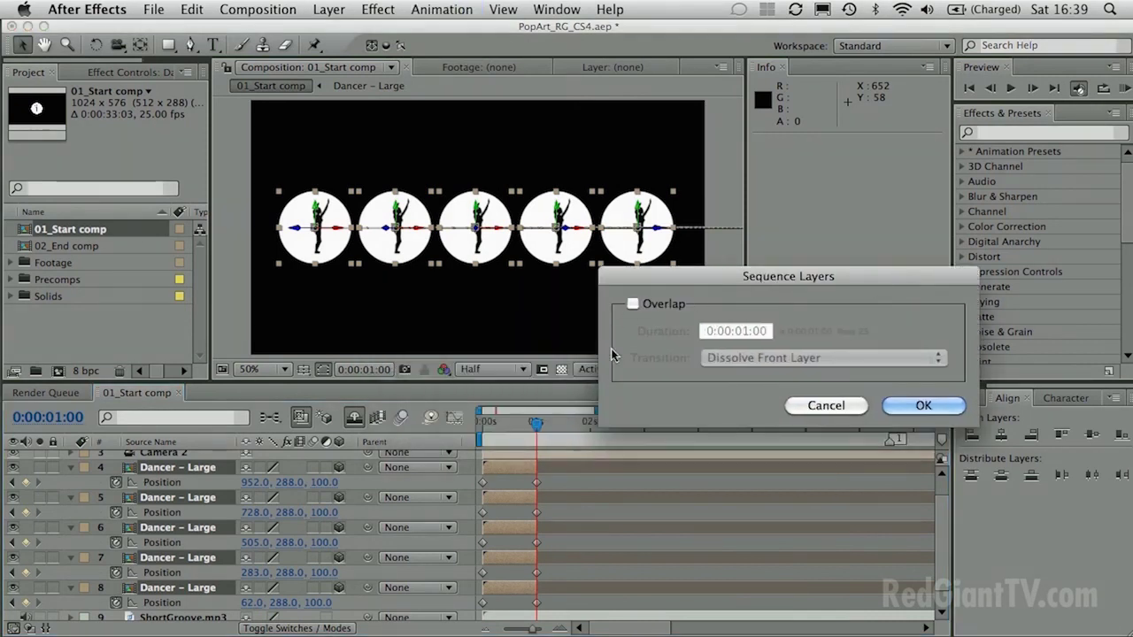
{"action": "left_click", "coordinate": [932, 407]}
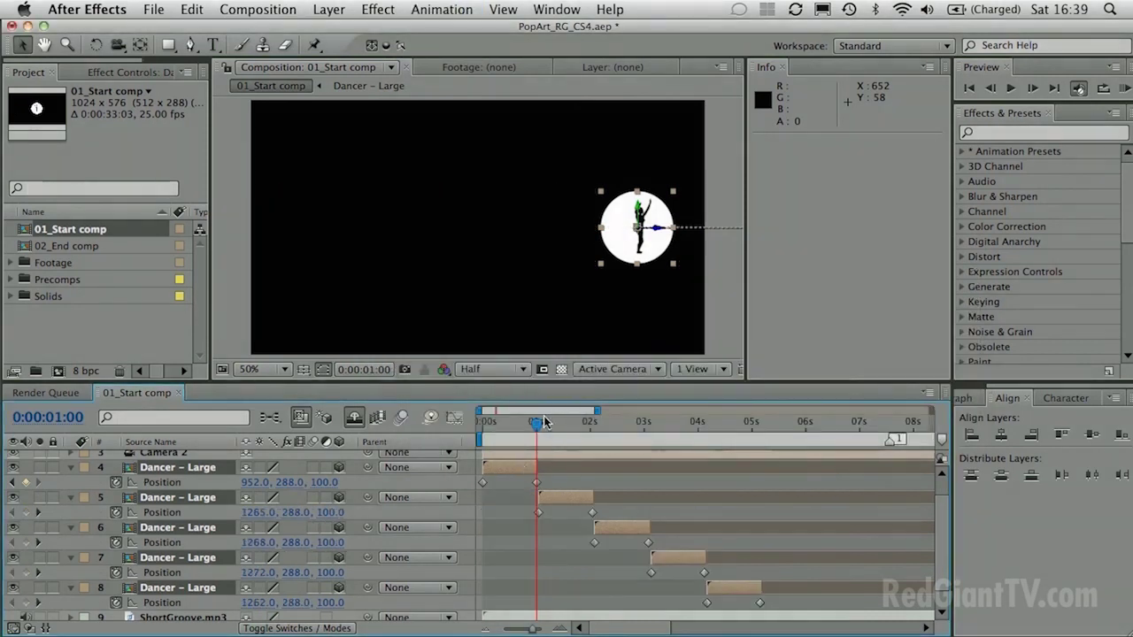
Step: Return to the start of the composition and preview the sequenced dancer layers
{"action": "mouse_move", "coordinate": [483, 431]}
{"action": "left_mouse_down"}
{"action": "mouse_move", "coordinate": [474, 426]}
{"action": "mouse_move", "coordinate": [765, 428]}
{"action": "mouse_move", "coordinate": [768, 414]}
{"action": "mouse_move", "coordinate": [483, 423]}
{"action": "left_mouse_up"}
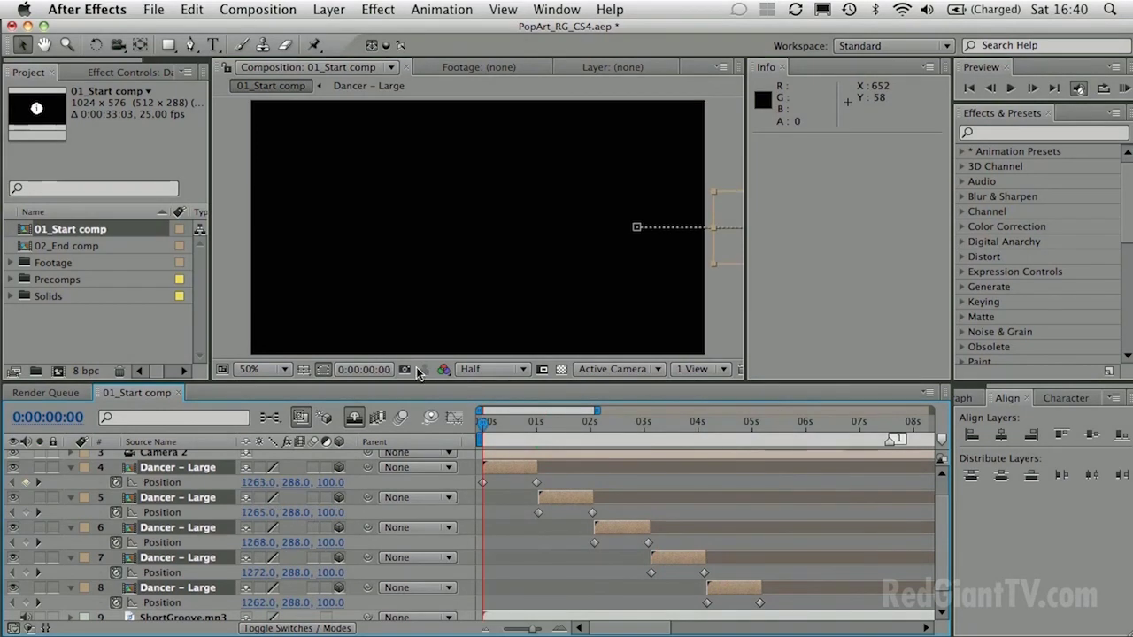
{"action": "key", "text": "KP_0"}
{"action": "key", "text": "KP_0"}
{"action": "key", "text": "KP_0"}
Step: Extend the out points of the five selected dancer layers to the composition's end at 0:00:33:02
{"action": "left_click_drag", "start_coordinate": [598, 411], "coordinate": [929, 412]}
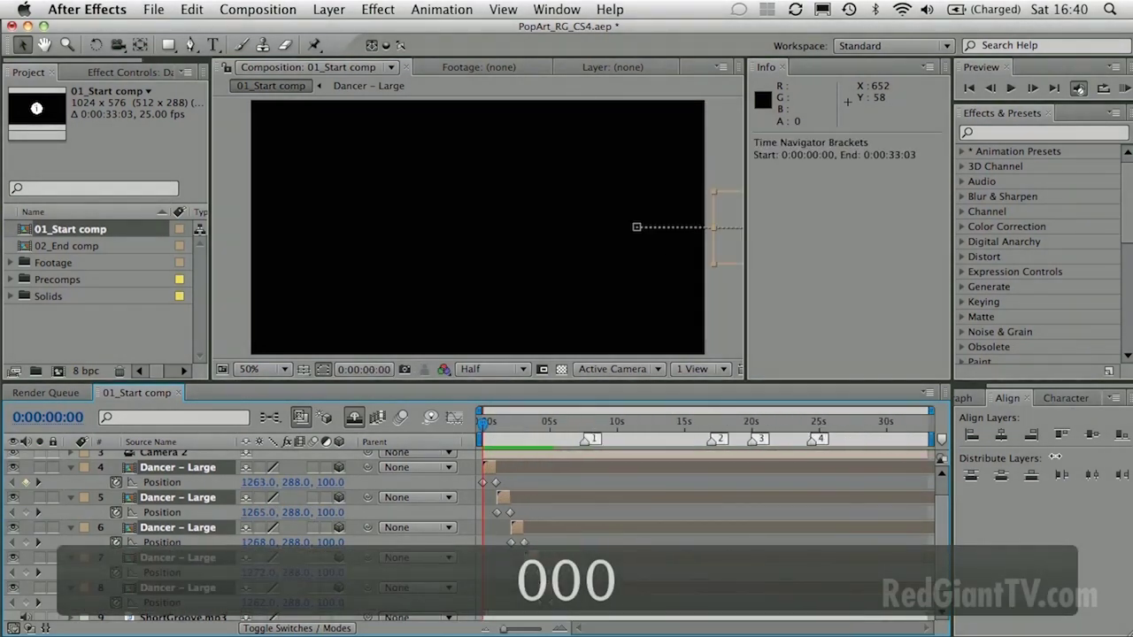
{"action": "left_click_drag", "start_coordinate": [859, 426], "coordinate": [962, 425]}
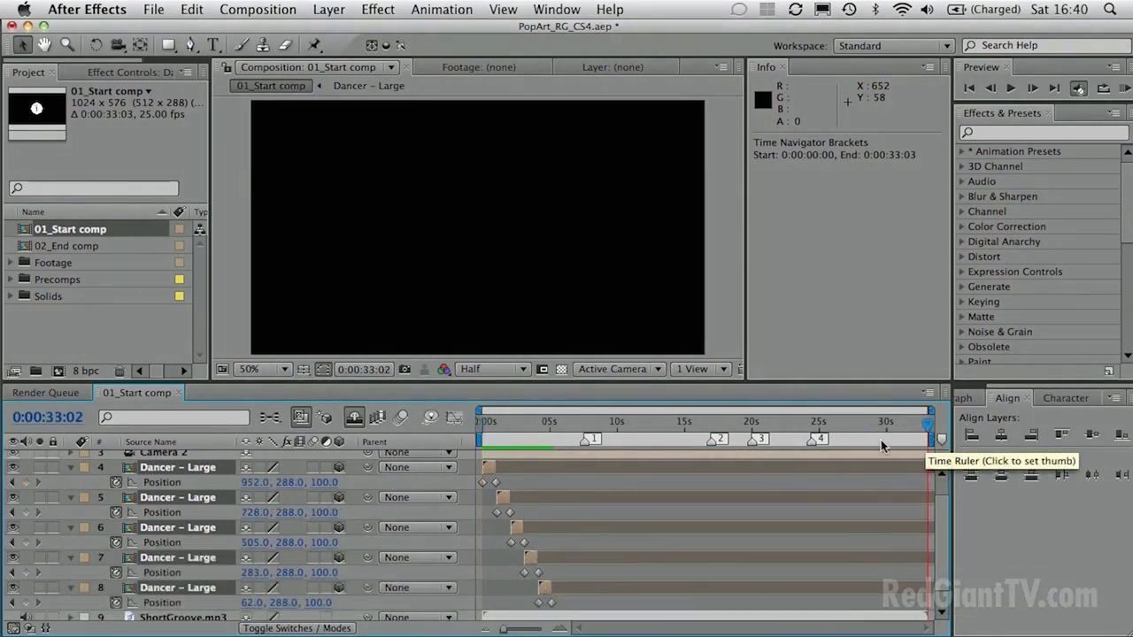
{"action": "key", "text": "alt+bracketright"}
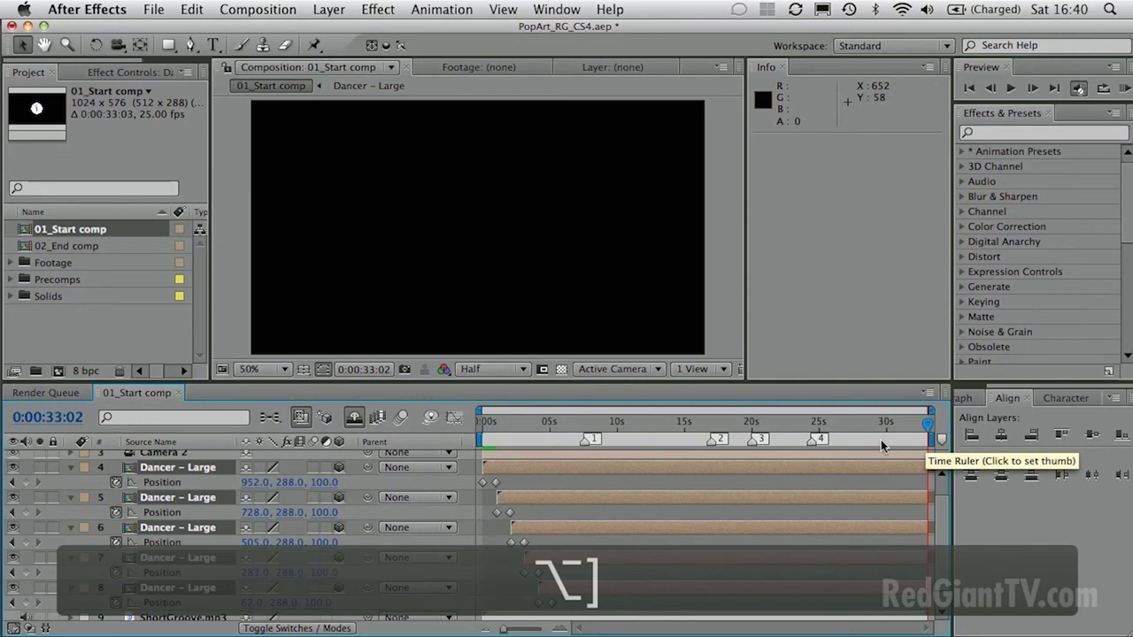
Step: Run a RAM preview of the extended dancer layers from 0:00:00:00 and stop it
{"action": "left_click_drag", "start_coordinate": [521, 422], "coordinate": [476, 419]}
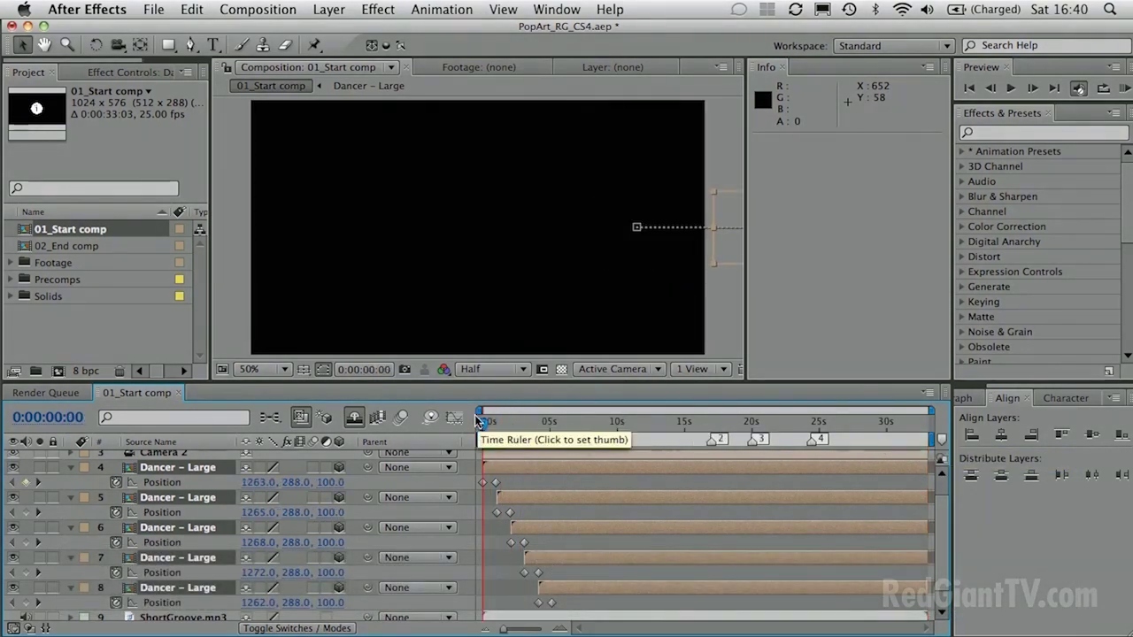
{"action": "key", "text": "KP_0"}
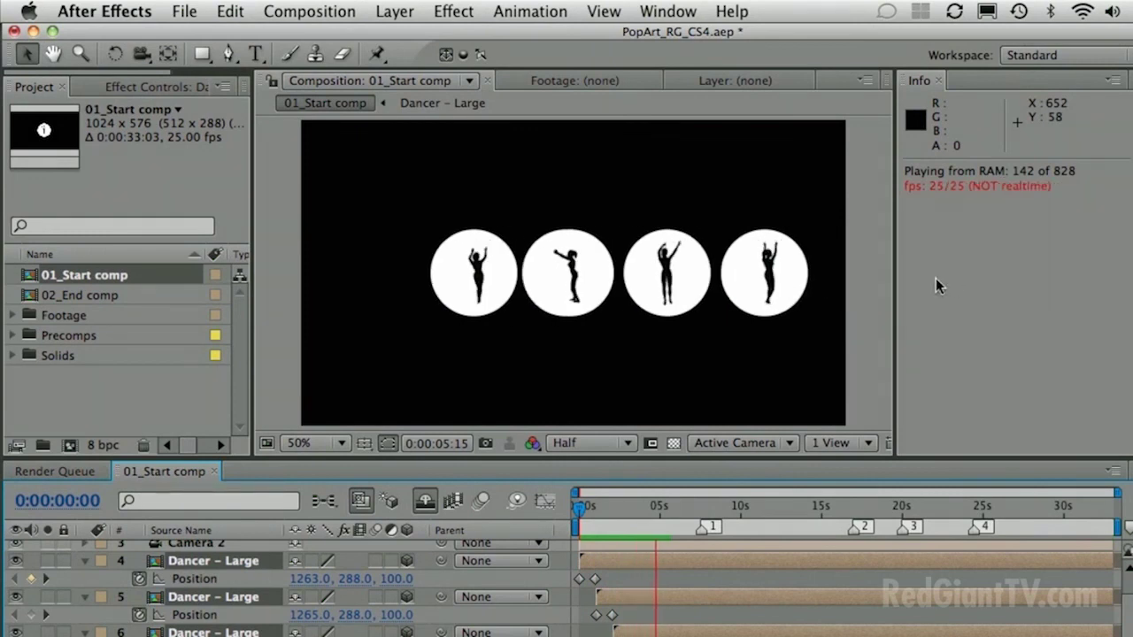
{"action": "key", "text": "space"}
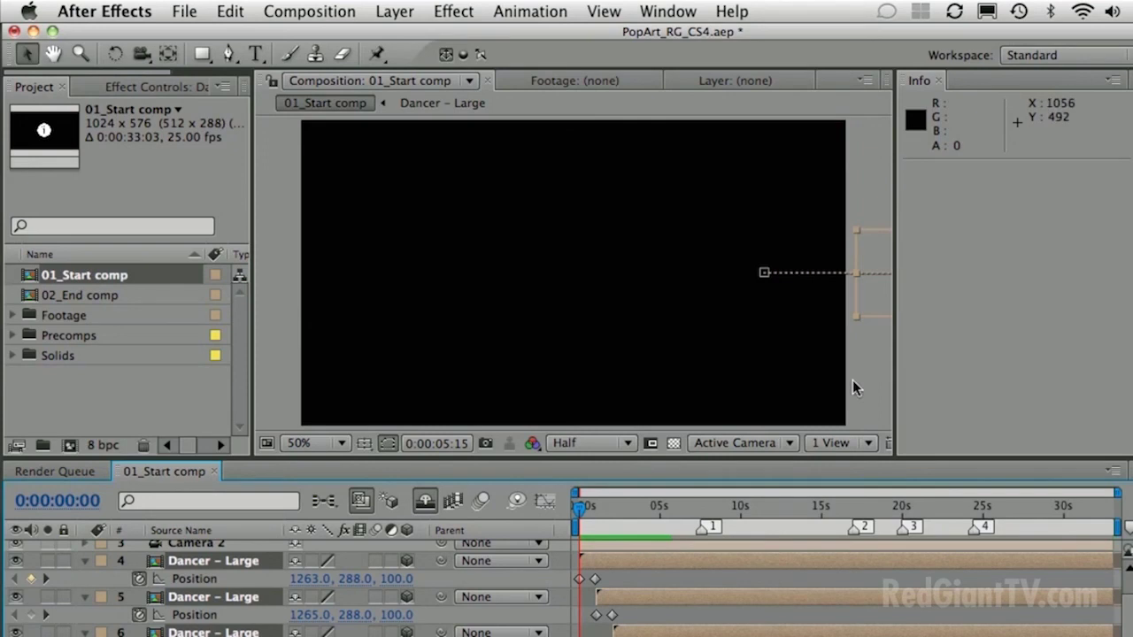
Step: Copy the first Dancer – Large layer's ending Position keyframe and paste it onto the second dancer layer at 0:00:01:01
{"action": "left_click_drag", "start_coordinate": [580, 510], "coordinate": [600, 509]}
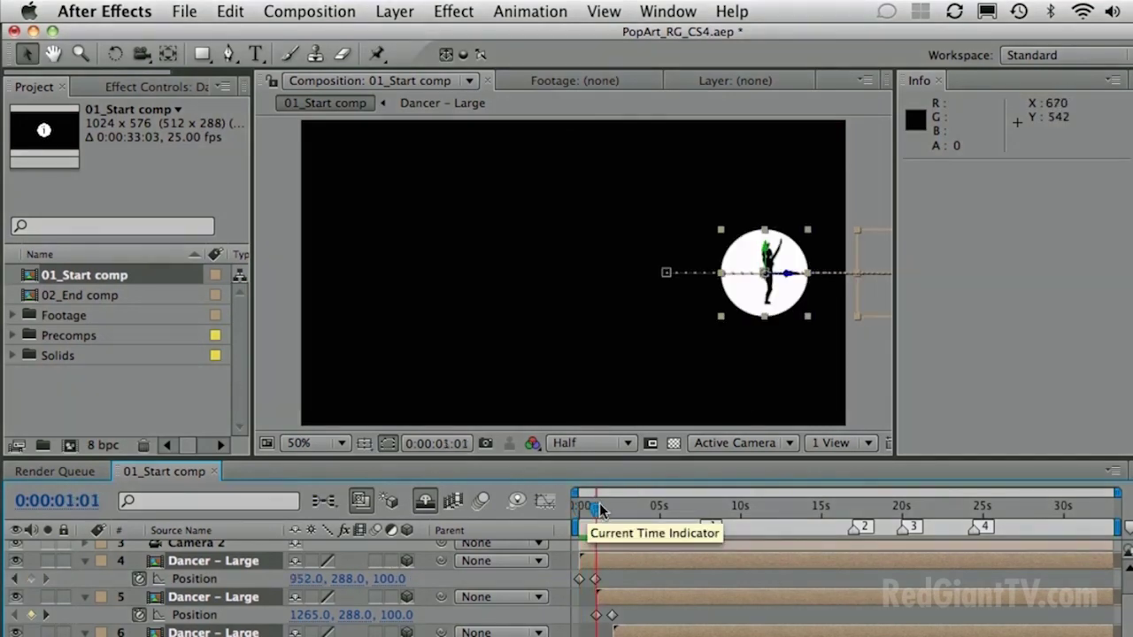
{"action": "left_click", "coordinate": [597, 617]}
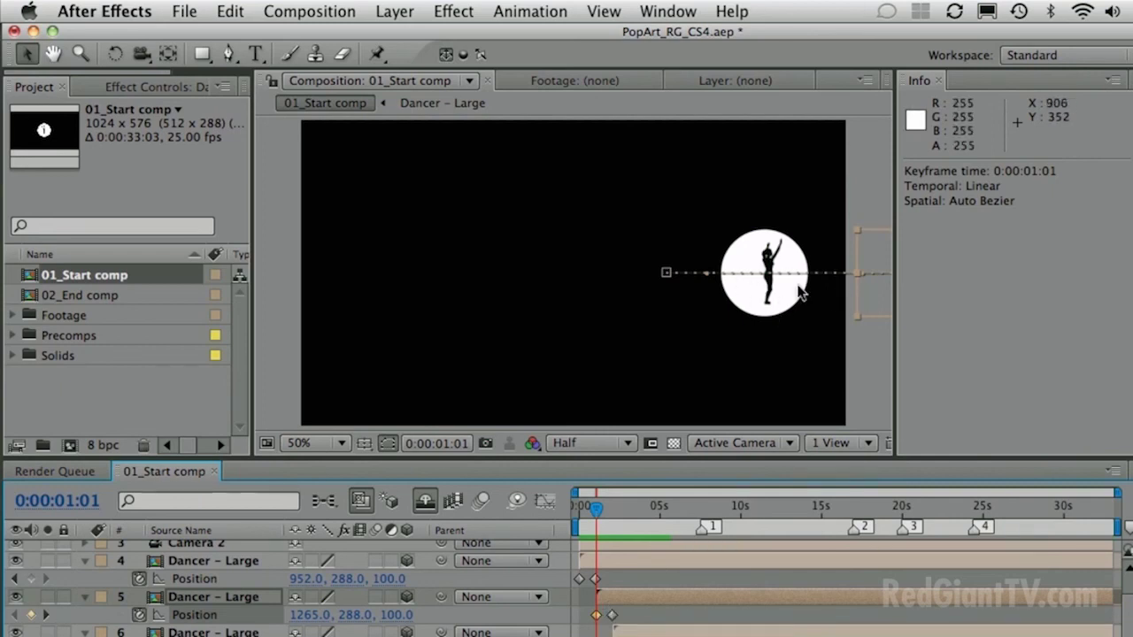
{"action": "left_click", "coordinate": [594, 580]}
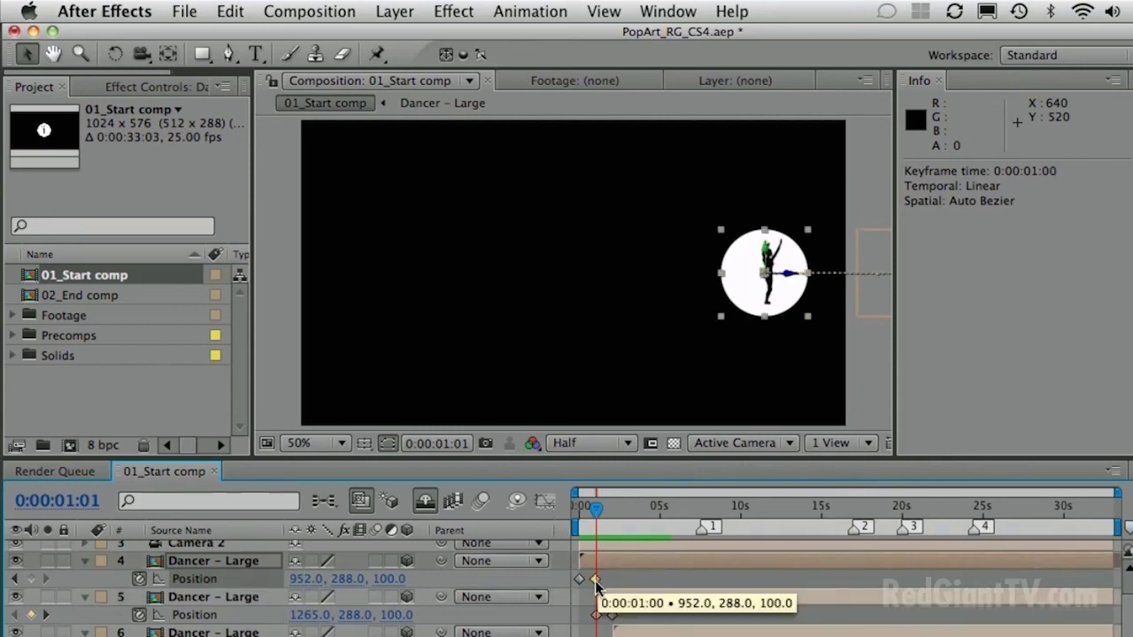
{"action": "key", "text": "ctrl+c"}
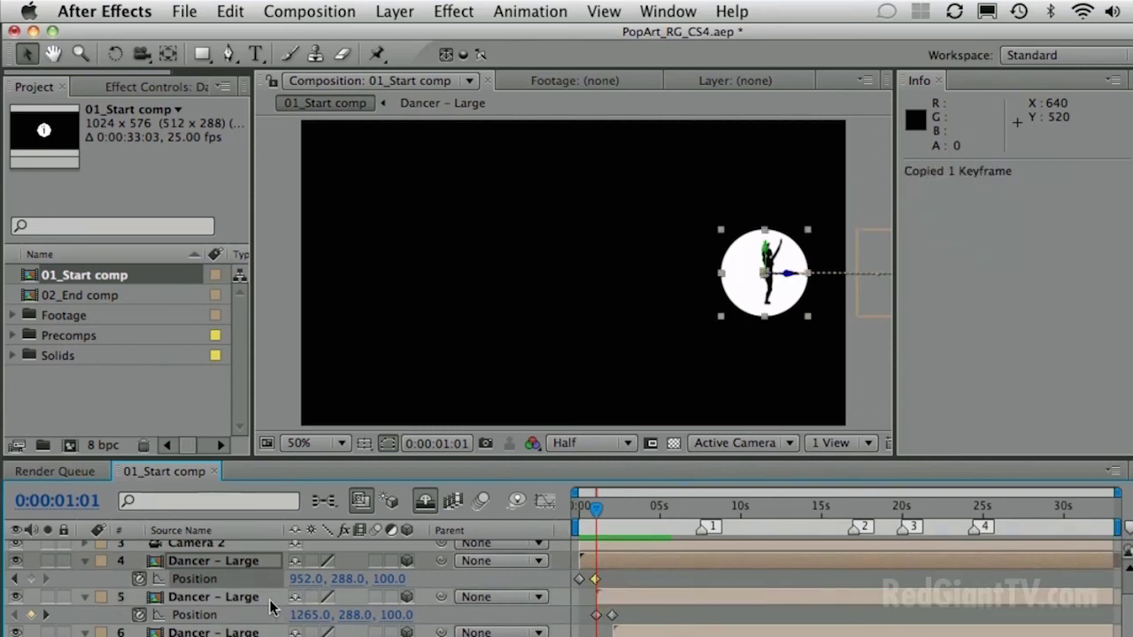
{"action": "left_click", "coordinate": [225, 597]}
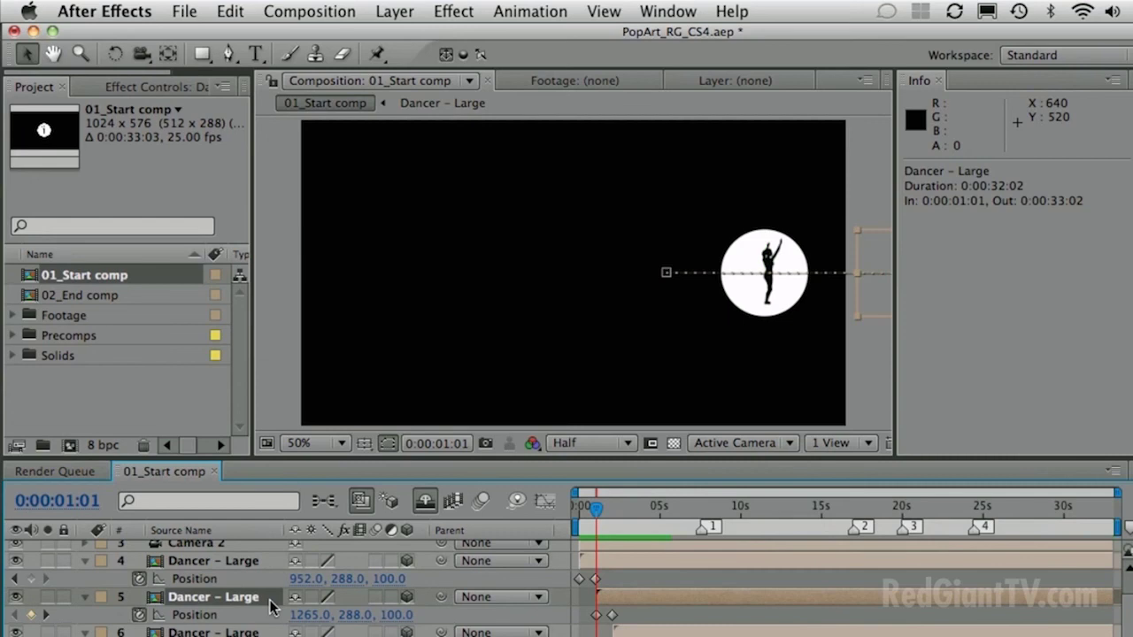
{"action": "key", "text": "super+v"}
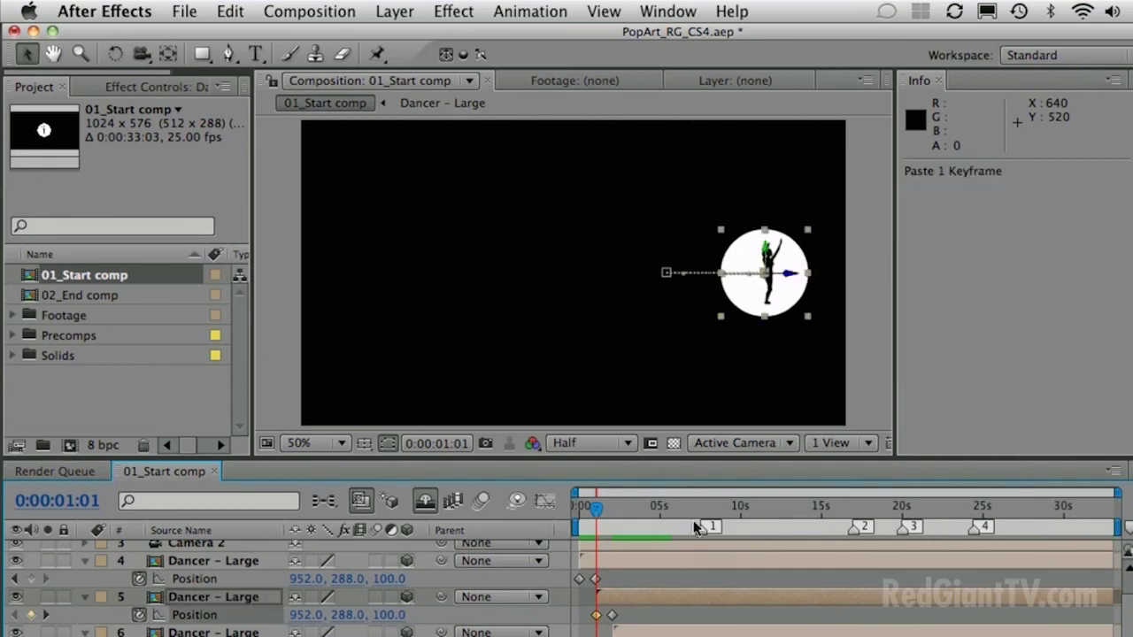
Step: Copy the second dancer layer's ending Position keyframe and paste it onto the third dancer layer at 0:00:02:02
{"action": "left_click_drag", "start_coordinate": [596, 516], "coordinate": [611, 516]}
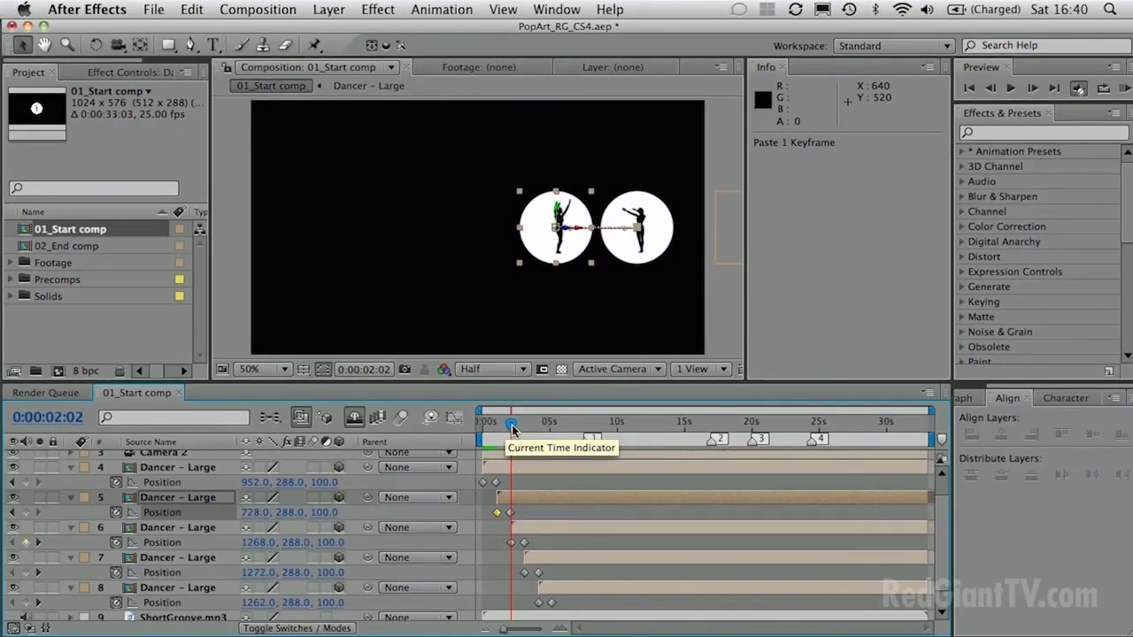
{"action": "left_click", "coordinate": [510, 517]}
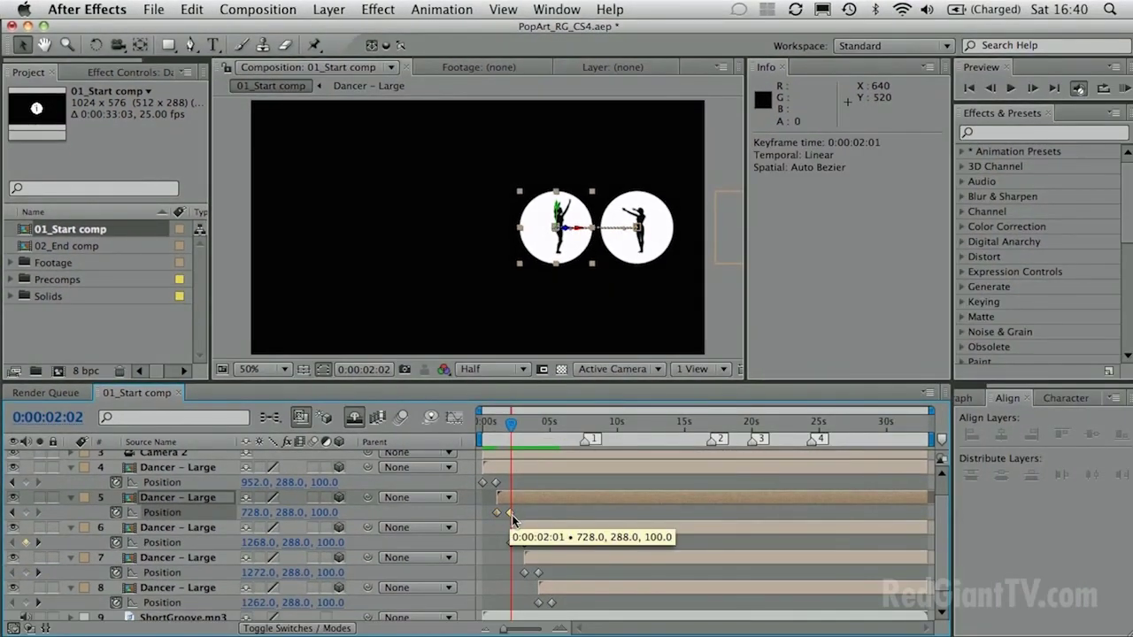
{"action": "key", "text": "super+c"}
{"action": "left_click", "coordinate": [521, 527]}
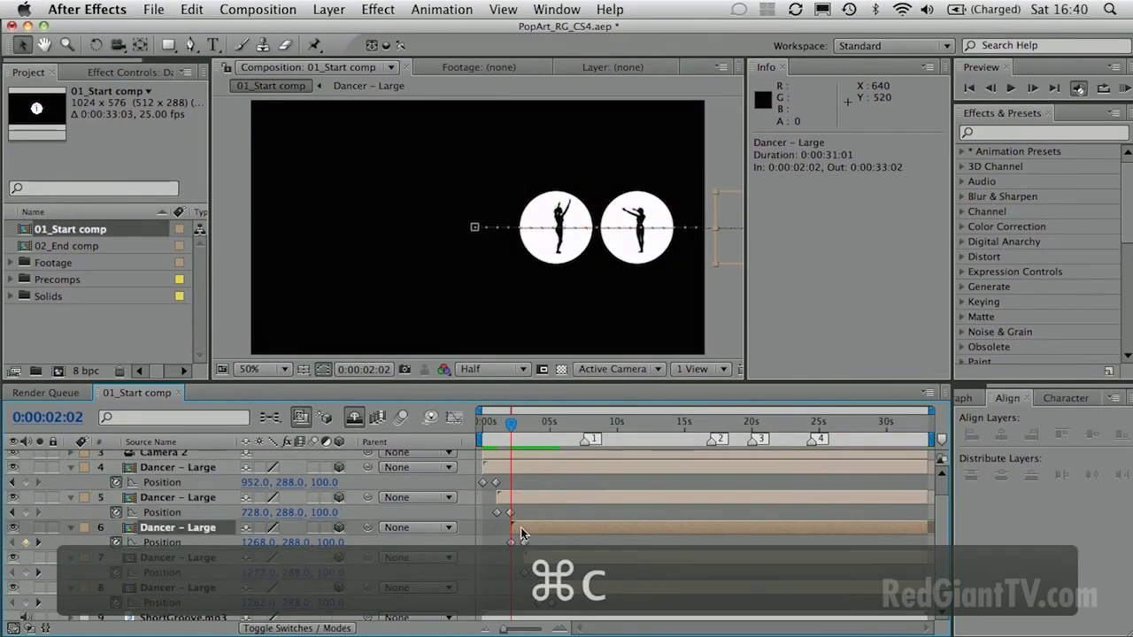
{"action": "key", "text": "super+v"}
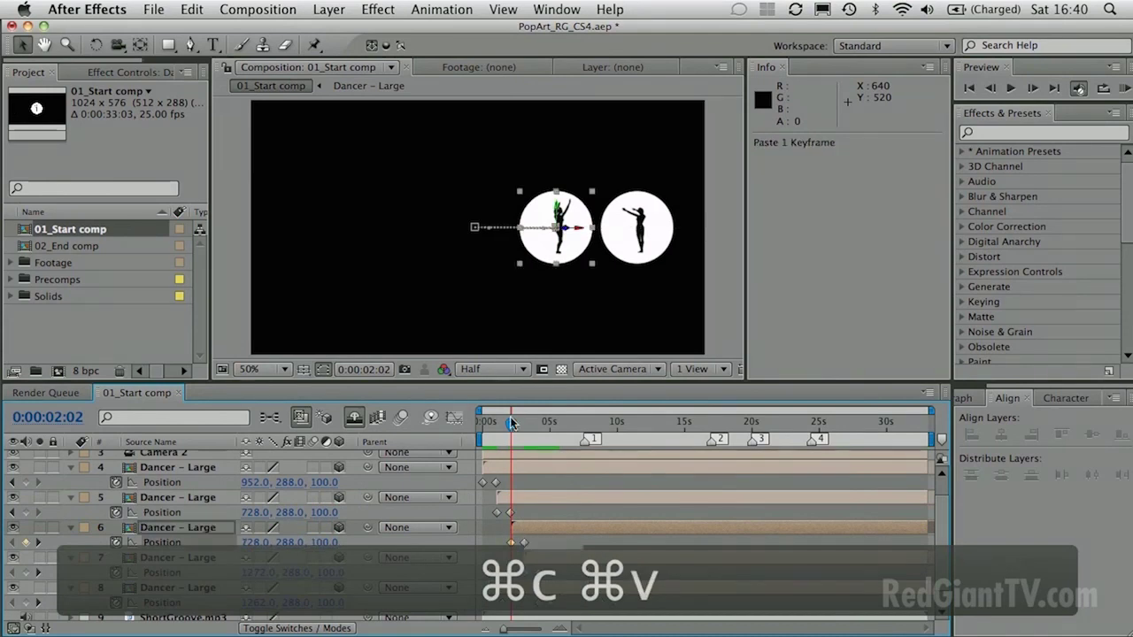
{"action": "left_click_drag", "start_coordinate": [509, 430], "coordinate": [524, 430]}
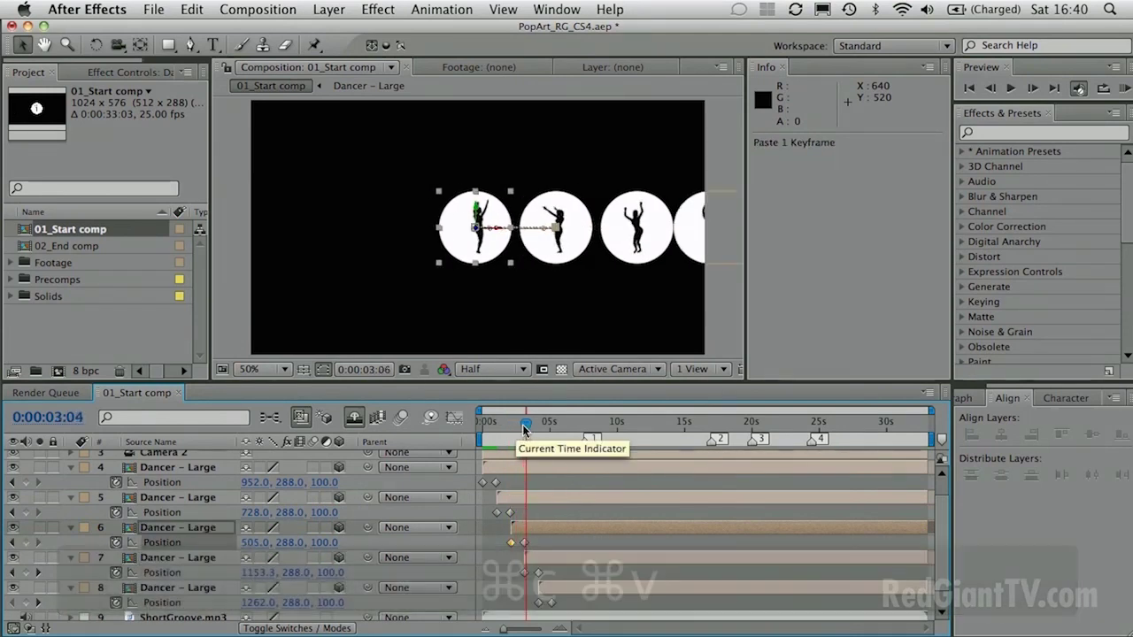
{"action": "left_click", "coordinate": [524, 543]}
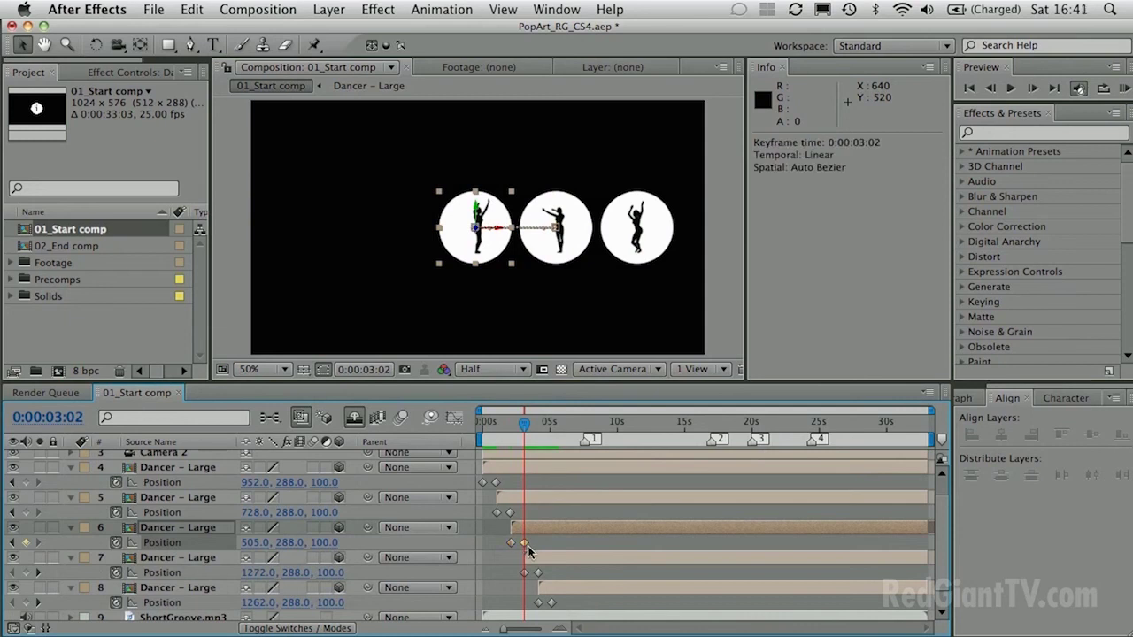
{"action": "key", "text": "super+c"}
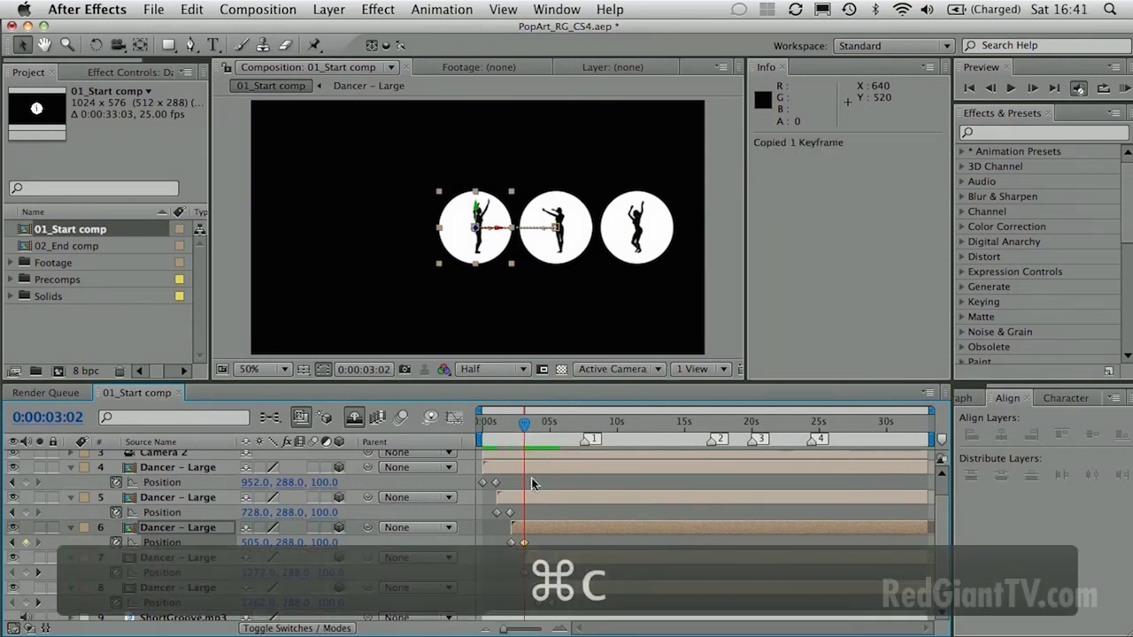
{"action": "left_click", "coordinate": [549, 559]}
{"action": "key", "text": "super+v"}
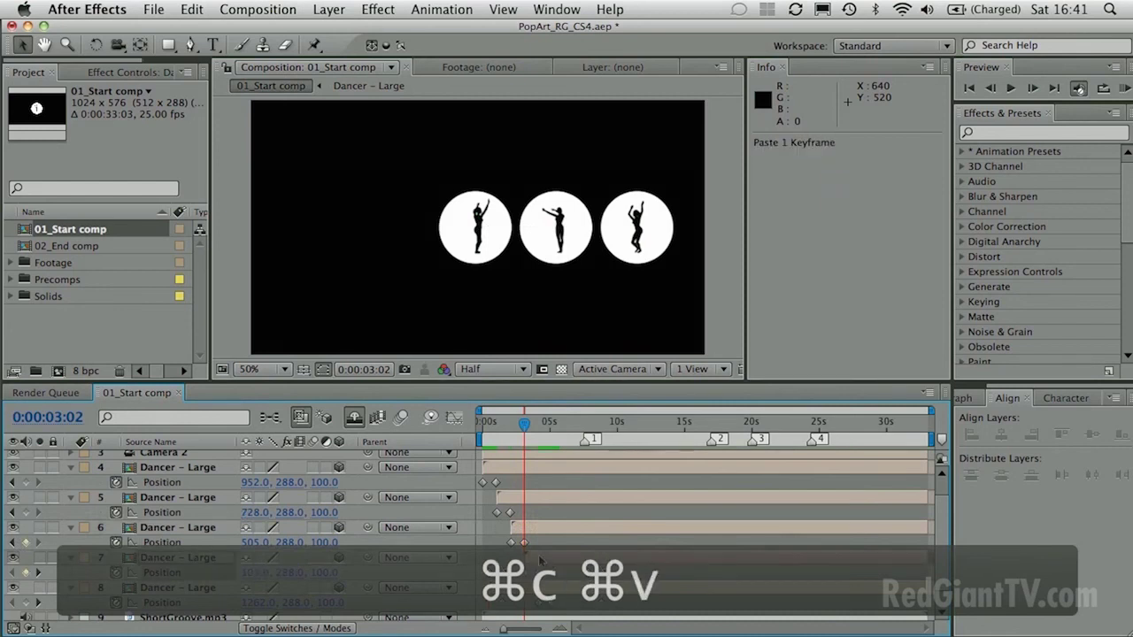
{"action": "key", "text": "super+z"}
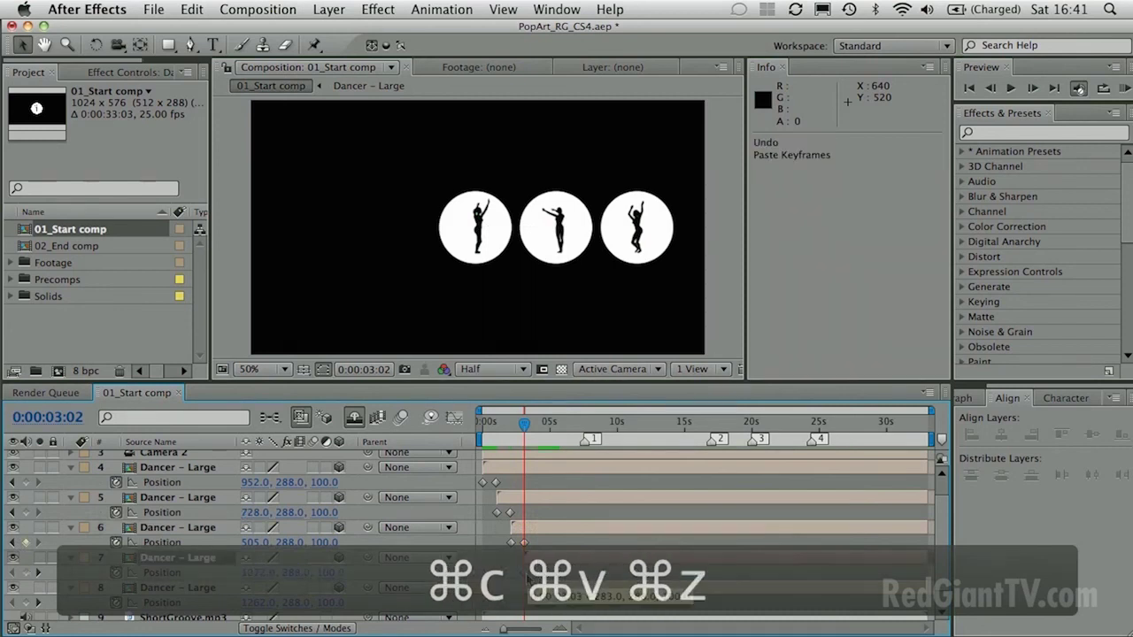
{"action": "key", "text": "k"}
{"action": "key", "text": "j"}
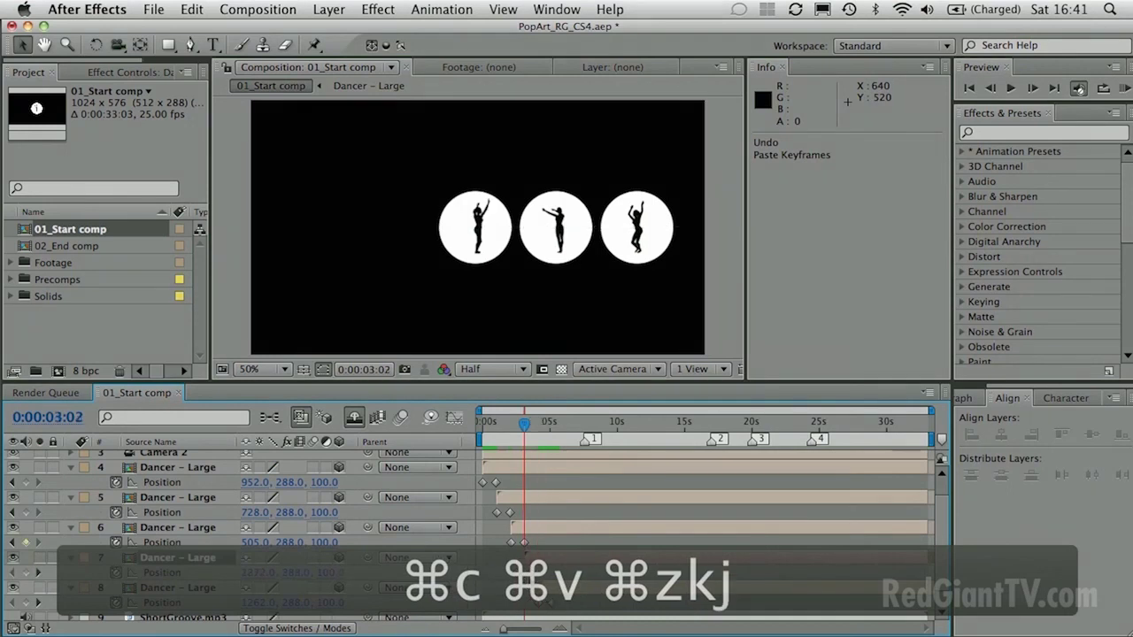
{"action": "key", "text": "j"}
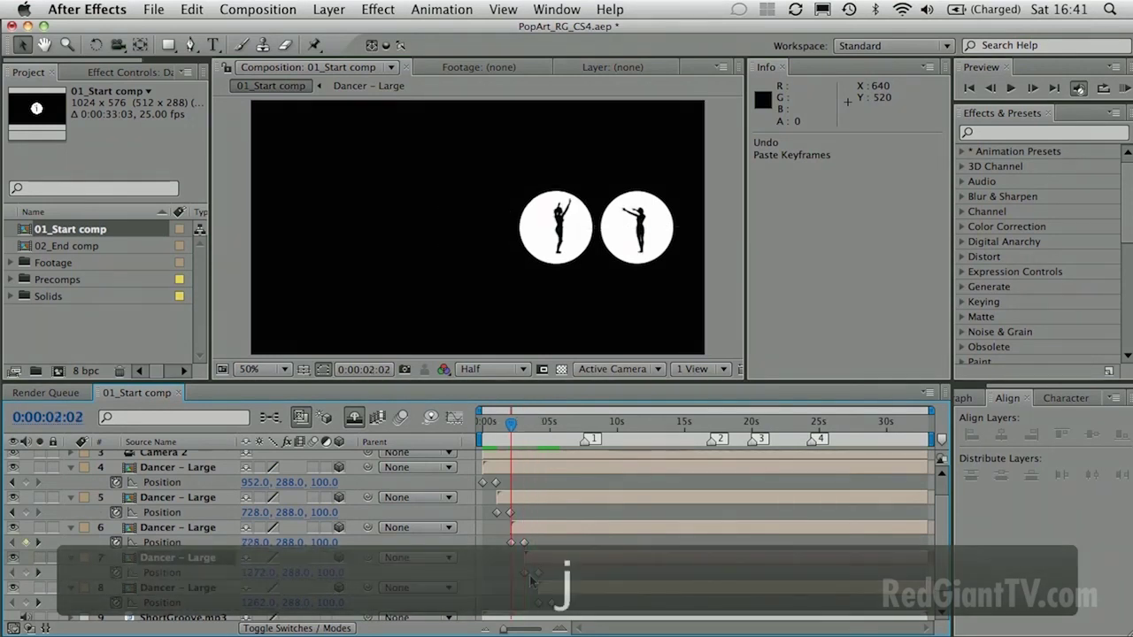
Step: Copy the third dancer layer's ending Position keyframe and paste it onto the fourth dancer layer at 0:00:03:02
{"action": "key", "text": "k"}
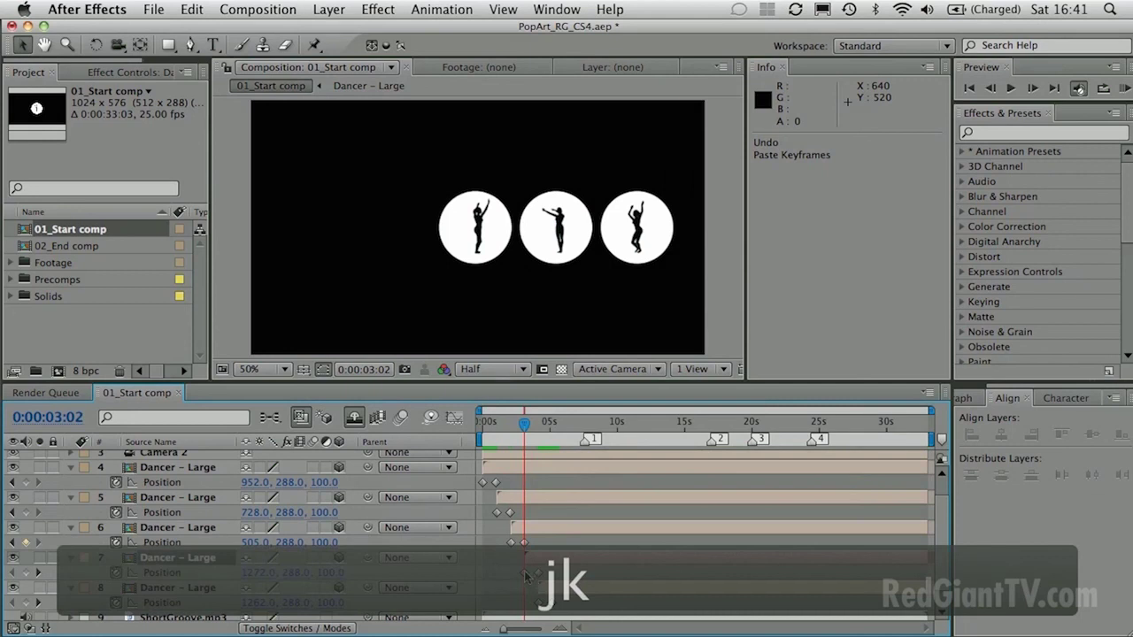
{"action": "mouse_move", "coordinate": [526, 577]}
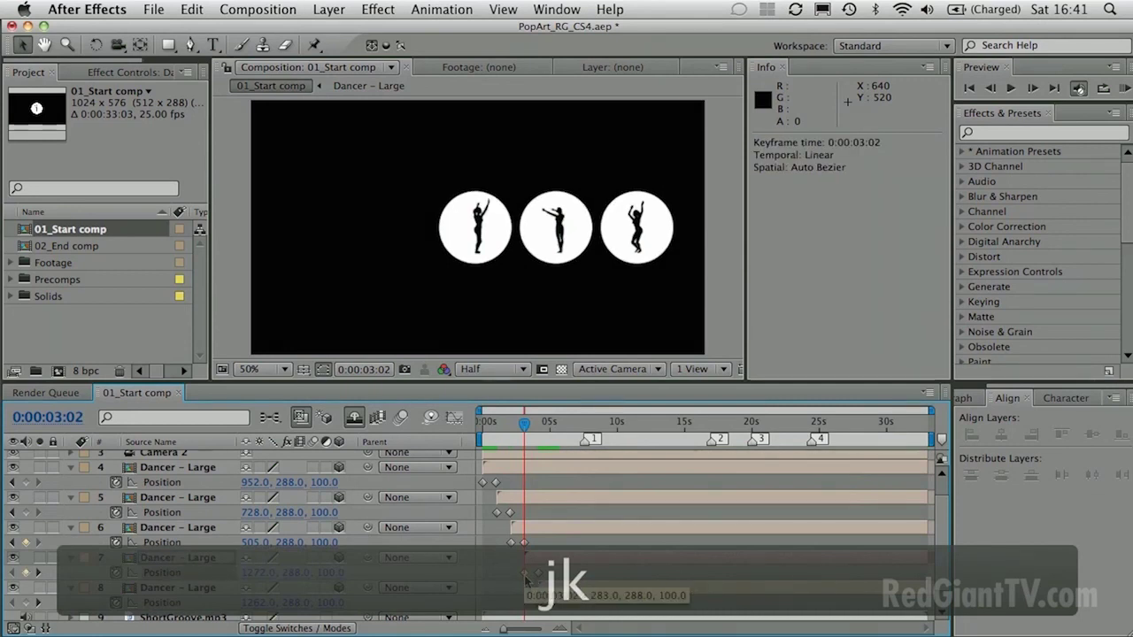
{"action": "left_click", "coordinate": [524, 576]}
{"action": "left_click", "coordinate": [524, 543]}
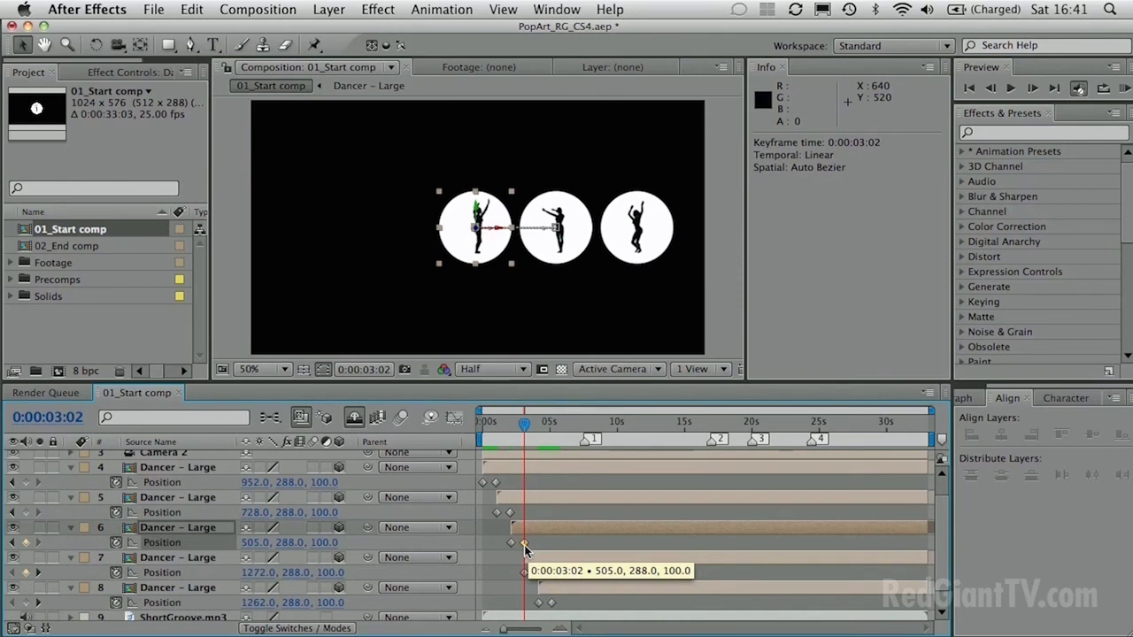
{"action": "key", "text": "super+c"}
{"action": "left_click", "coordinate": [541, 560]}
{"action": "key", "text": "super+v"}
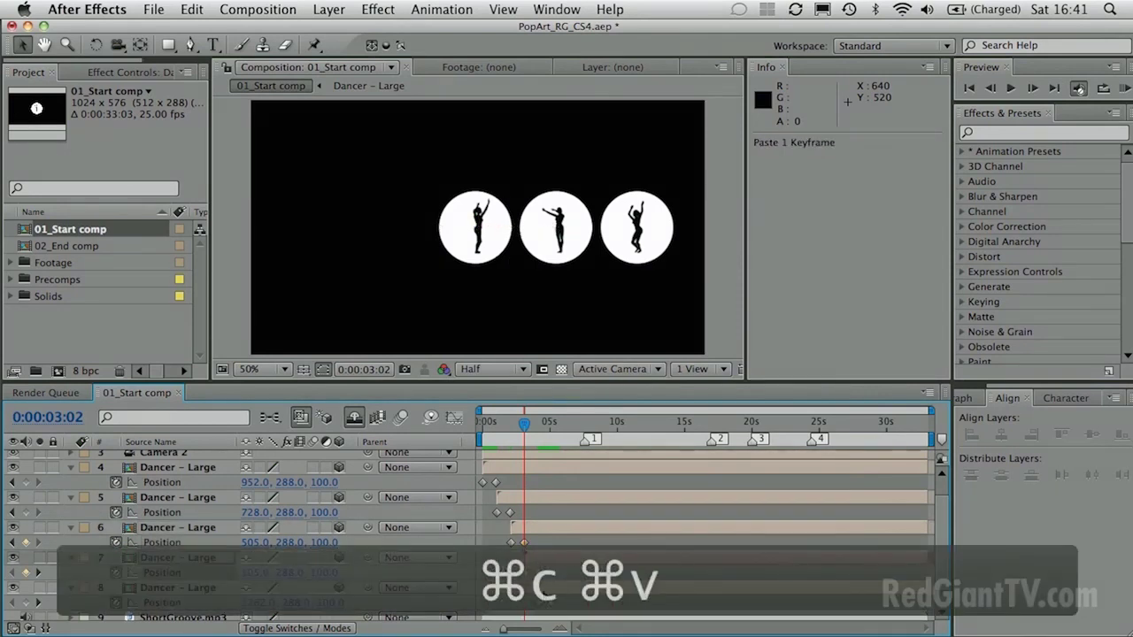
Step: Copy the fourth dancer layer's ending Position keyframe and paste it onto the fifth dancer layer at 0:00:04:03
{"action": "key", "text": "super+c"}
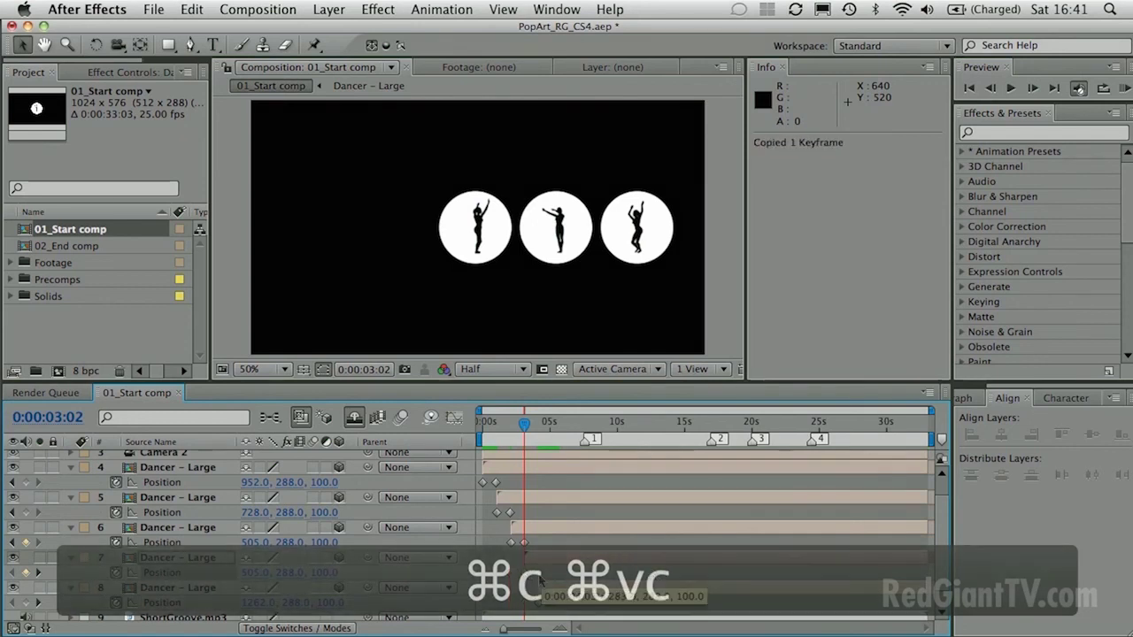
{"action": "key", "text": "k"}
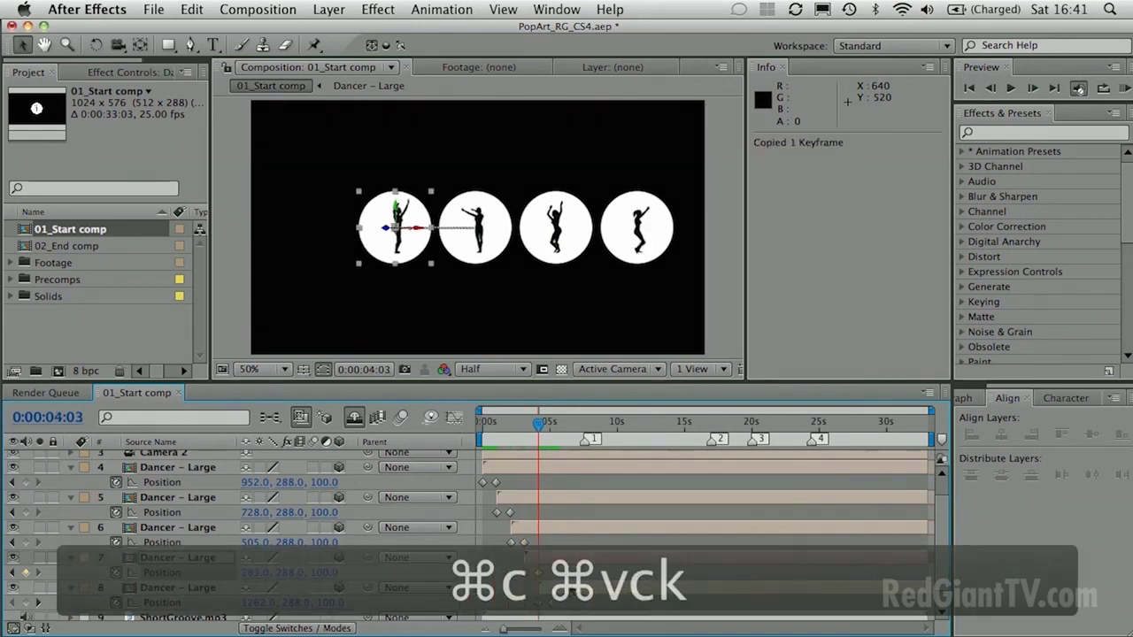
{"action": "key", "text": "k"}
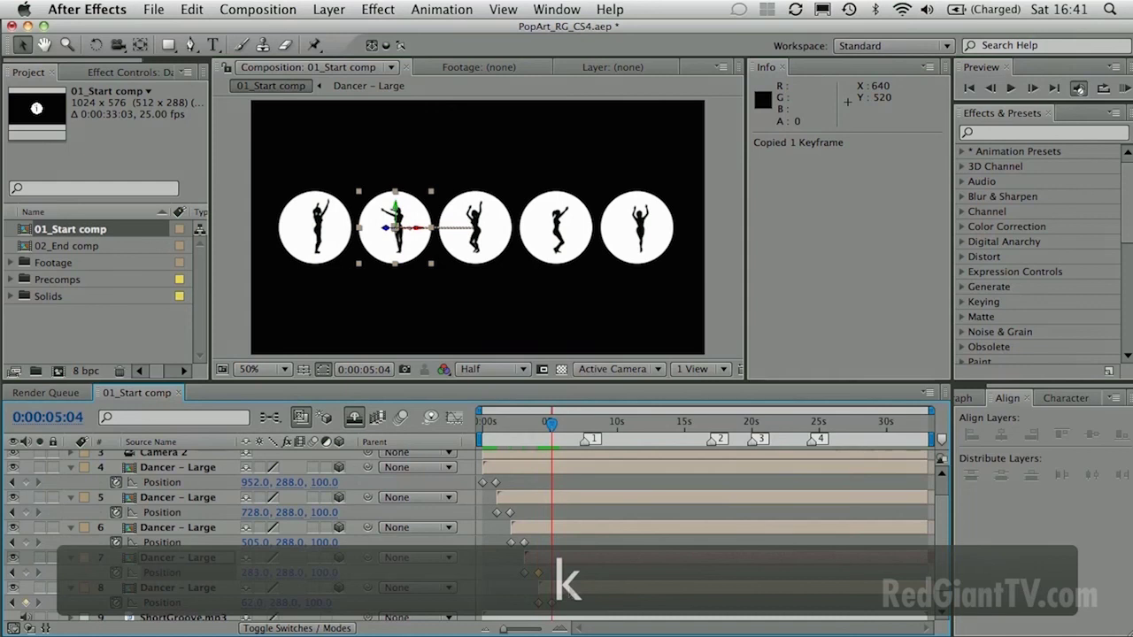
{"action": "key", "text": "j"}
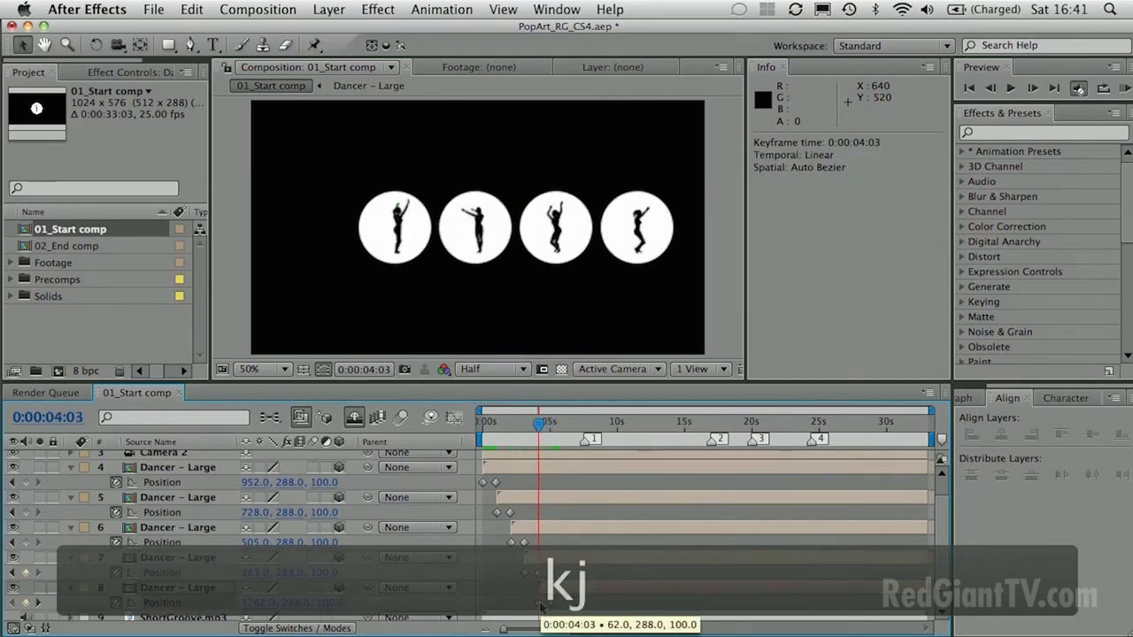
{"action": "key", "text": "super+v"}
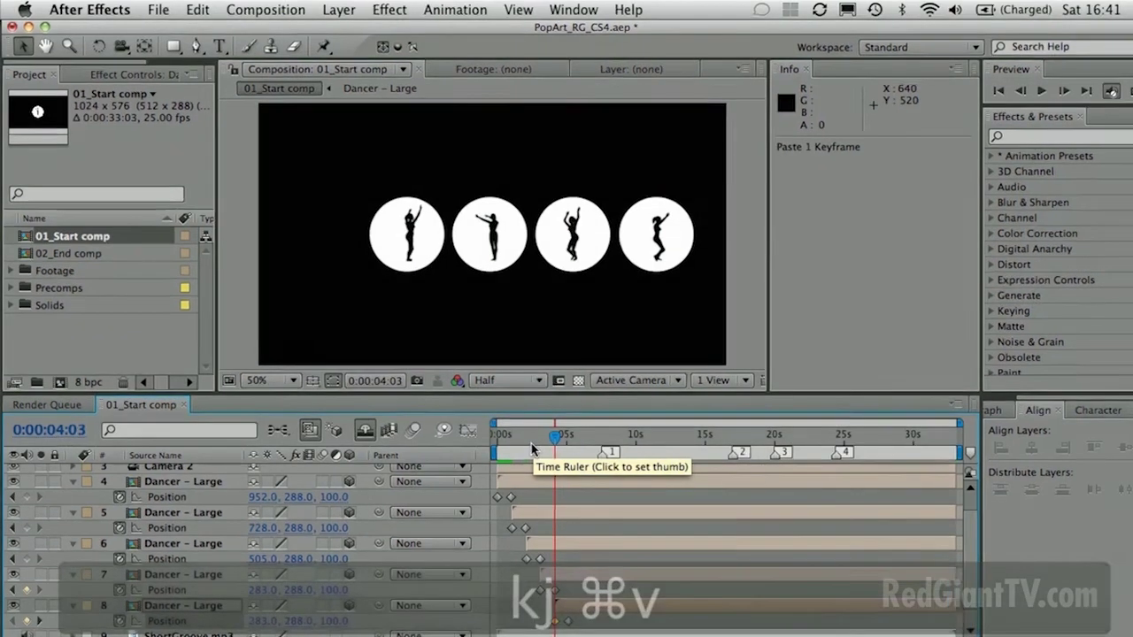
Step: Run a RAM preview of the dancer animation, stop it and move the current time to 0:00:05:00
{"action": "key", "text": "KP_0"}
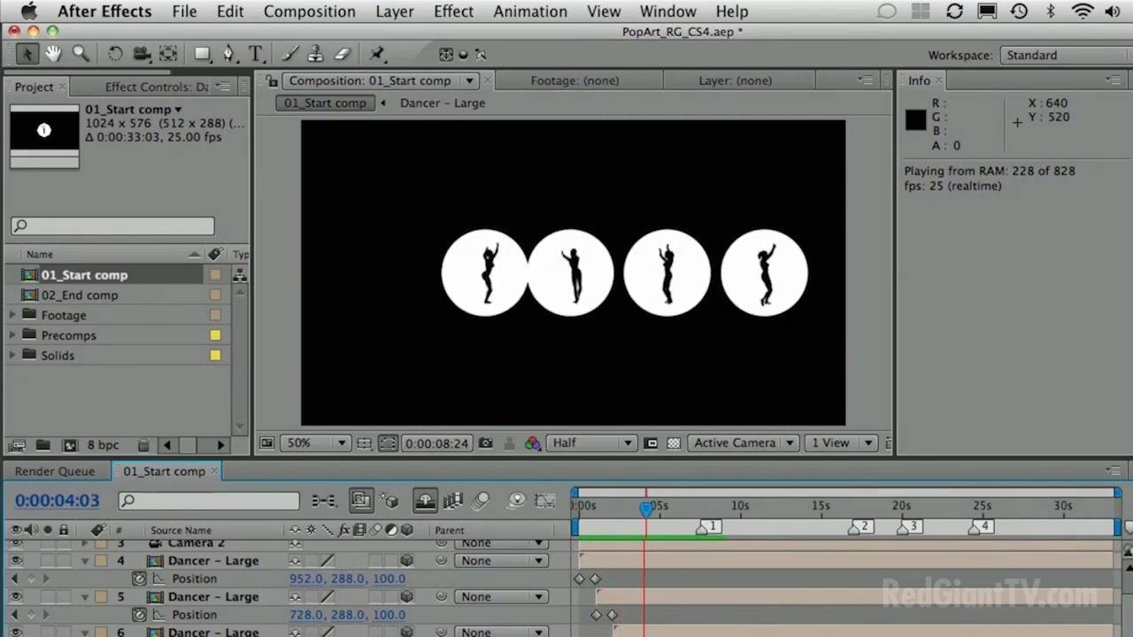
{"action": "key", "text": "space"}
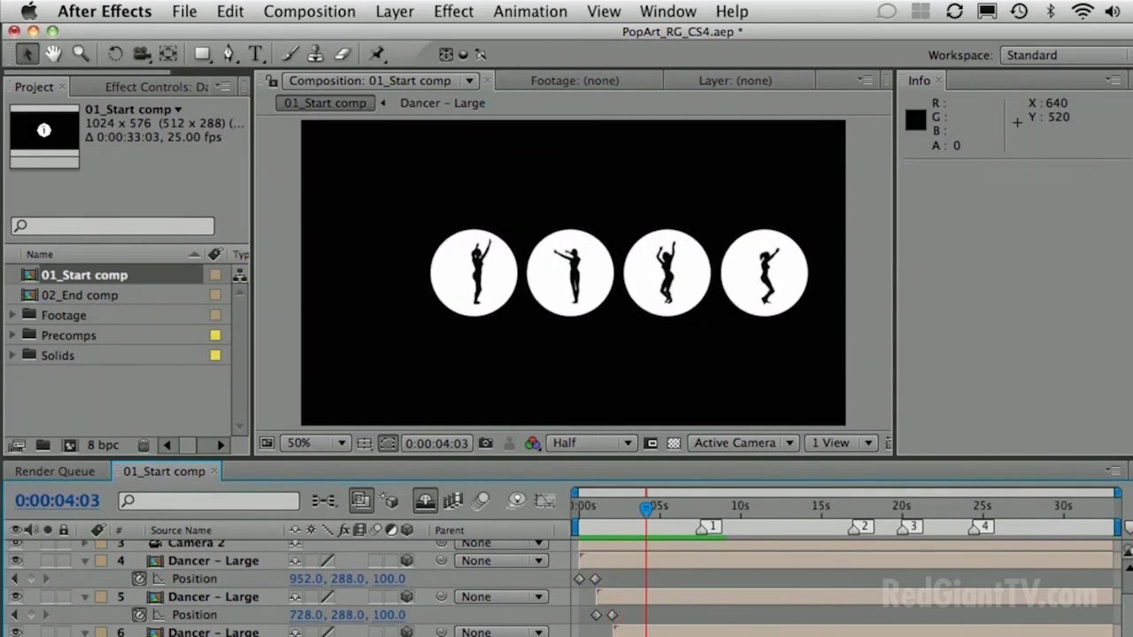
{"action": "mouse_move", "coordinate": [651, 518]}
{"action": "left_mouse_down"}
{"action": "mouse_move", "coordinate": [717, 515]}
{"action": "mouse_move", "coordinate": [659, 516]}
{"action": "left_mouse_up"}
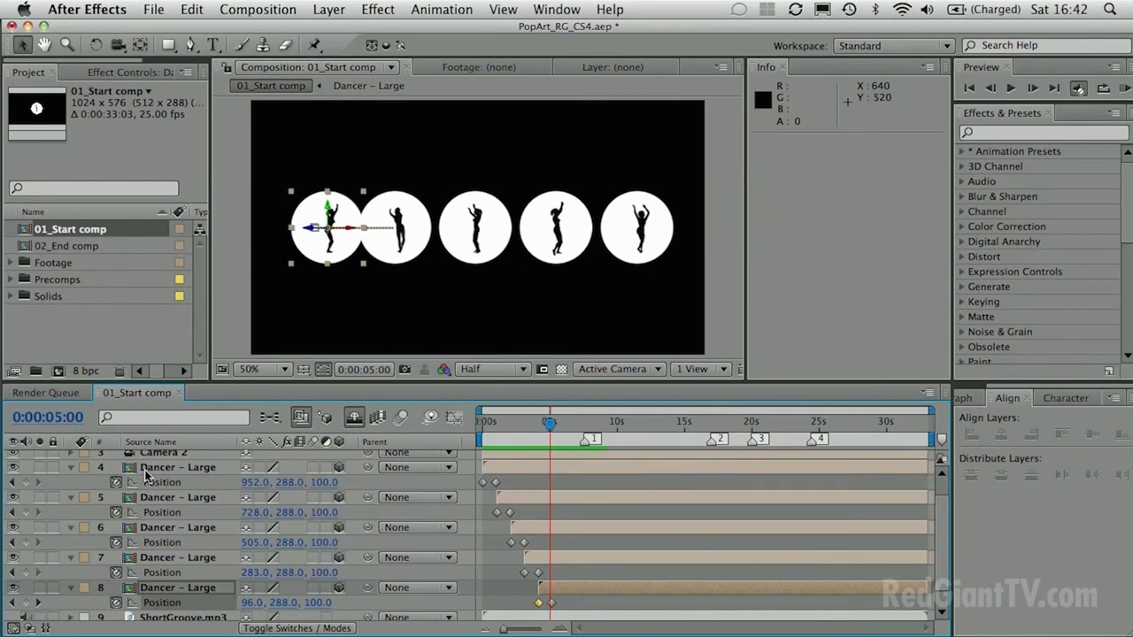
Step: Select all five Dancer – Large layers and collapse their Position properties
{"action": "left_click", "coordinate": [148, 469]}
{"action": "left_click", "coordinate": [186, 588], "text": "shift"}
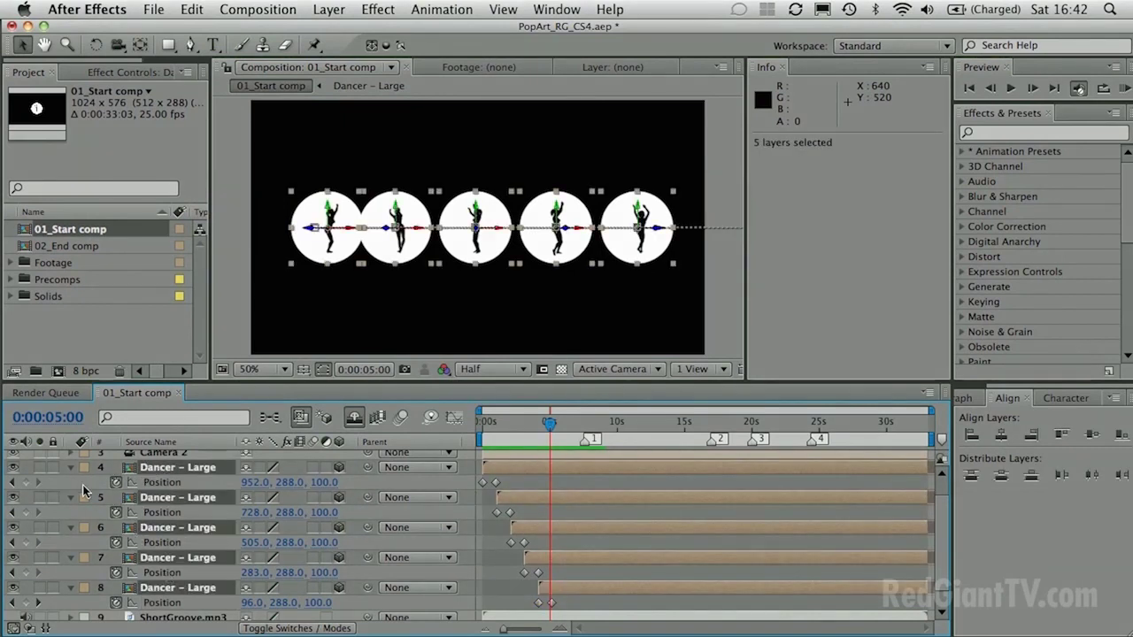
{"action": "left_click", "coordinate": [70, 467]}
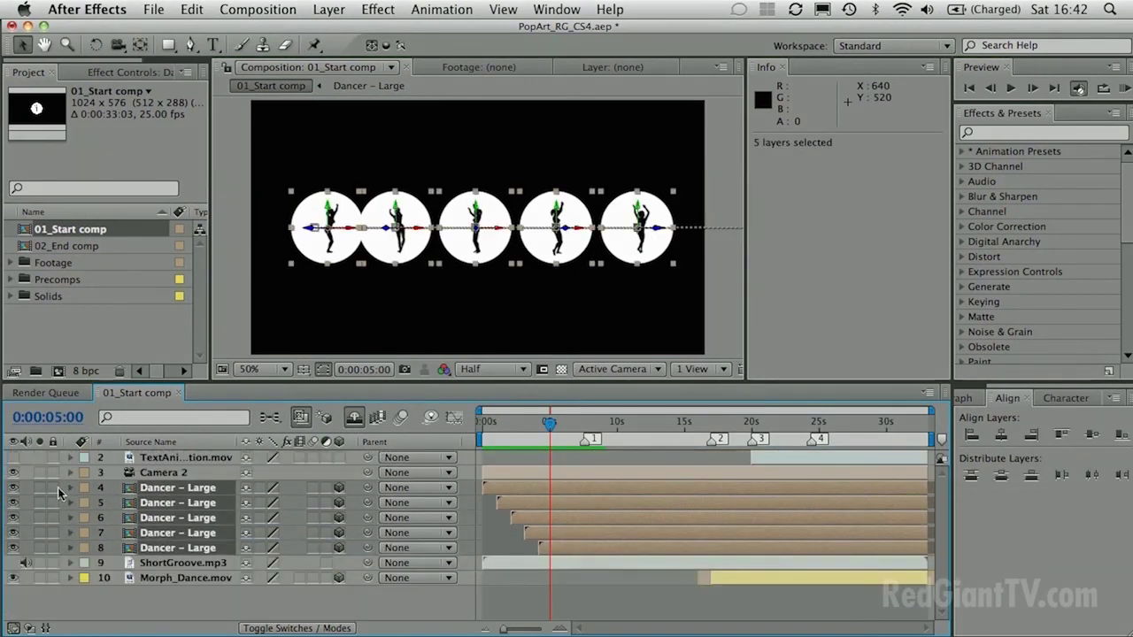
Step: Add a null object to the composition, make it a 3D layer and reveal its Position property
{"action": "left_click", "coordinate": [329, 10]}
{"action": "mouse_move", "coordinate": [335, 31]}
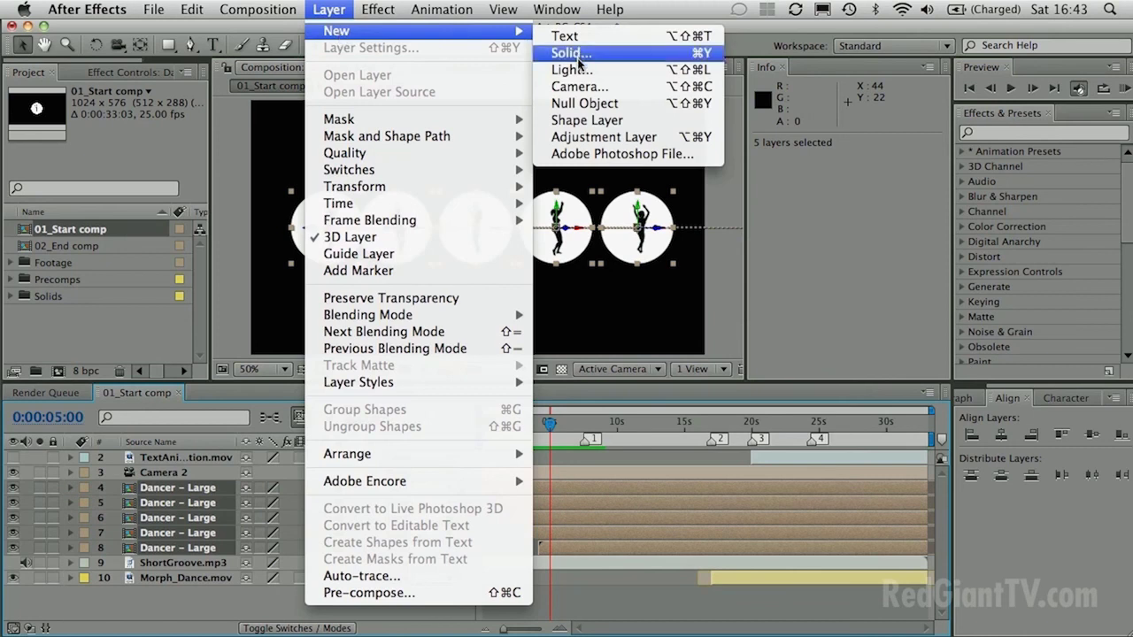
{"action": "left_click", "coordinate": [581, 107]}
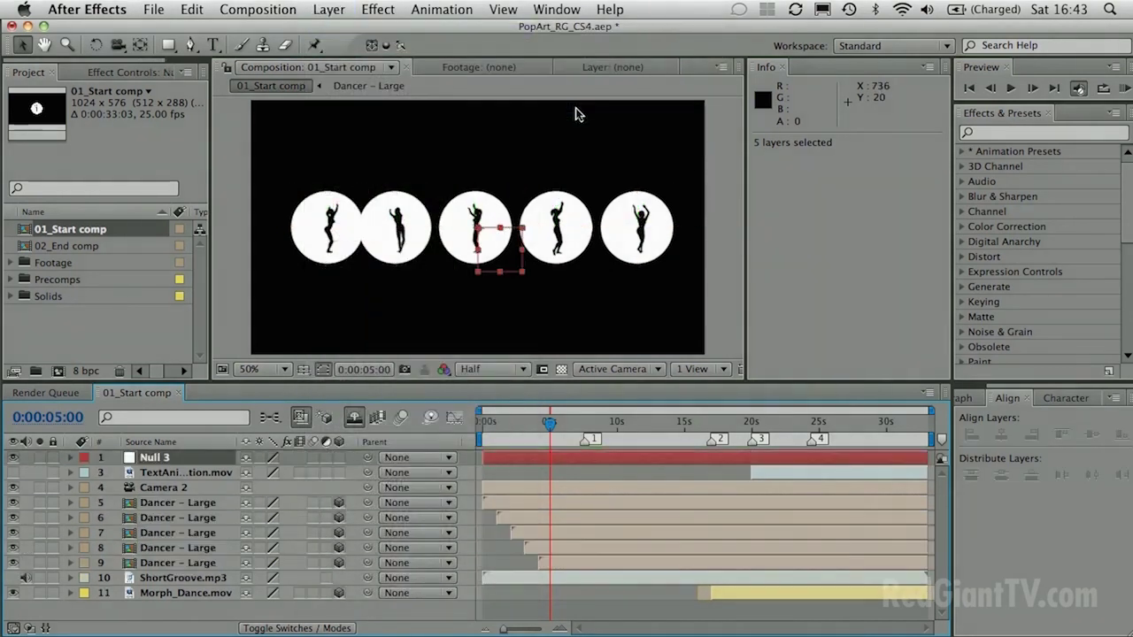
{"action": "left_click", "coordinate": [336, 457]}
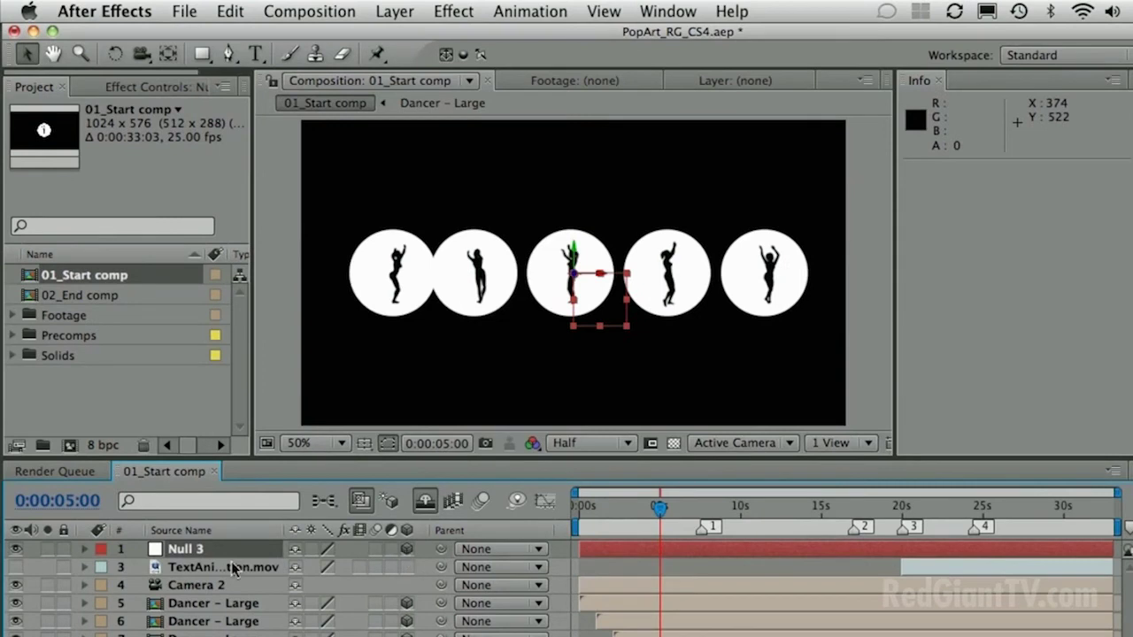
{"action": "key", "text": "p"}
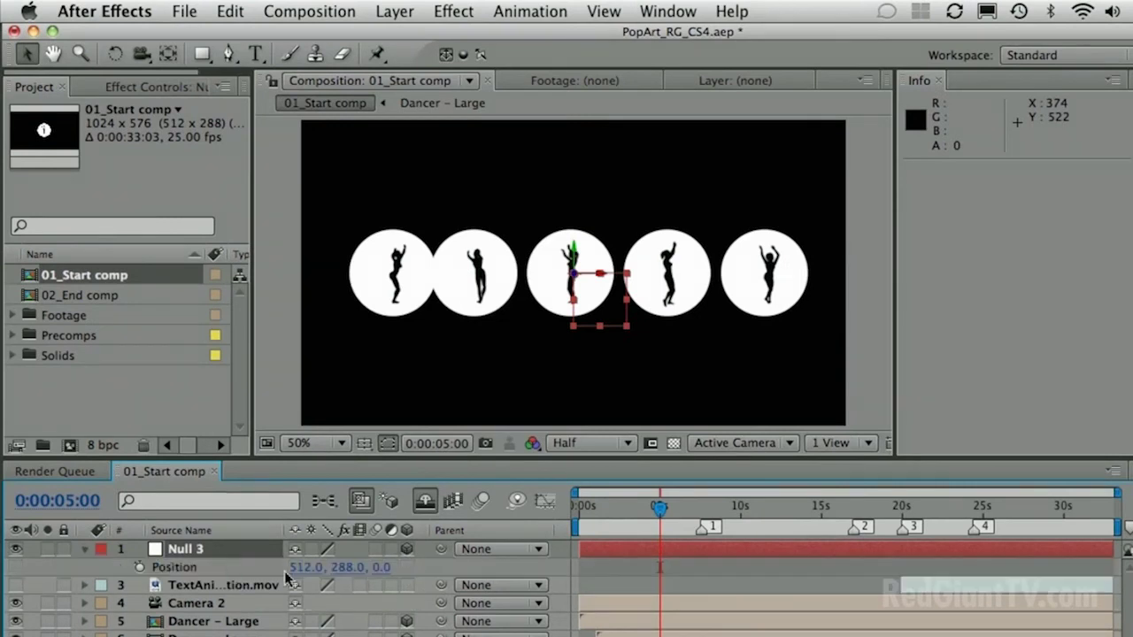
Step: Split the composition viewer into 2 Views - Horizontal and set the non-camera view to Top
{"action": "left_click", "coordinate": [382, 567]}
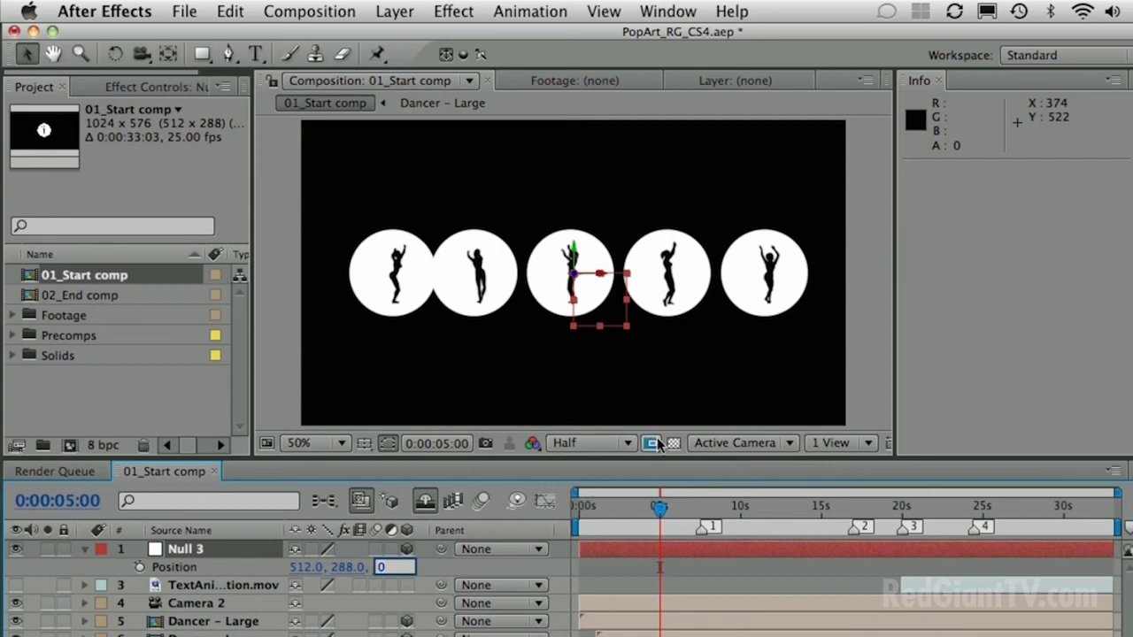
{"action": "left_click", "coordinate": [843, 444]}
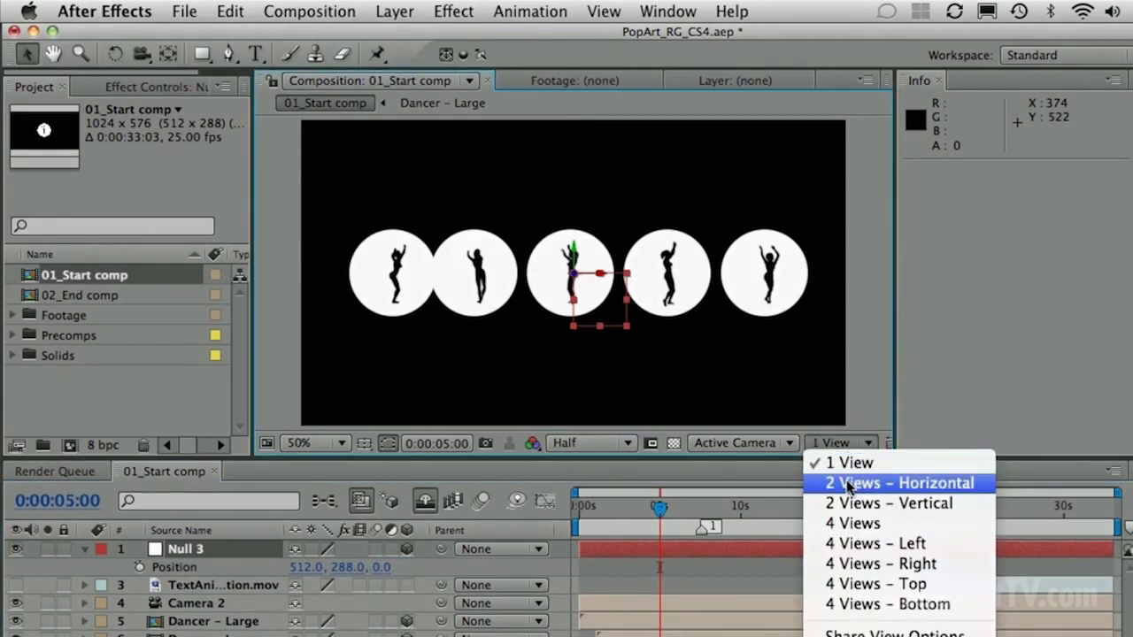
{"action": "left_click", "coordinate": [847, 485]}
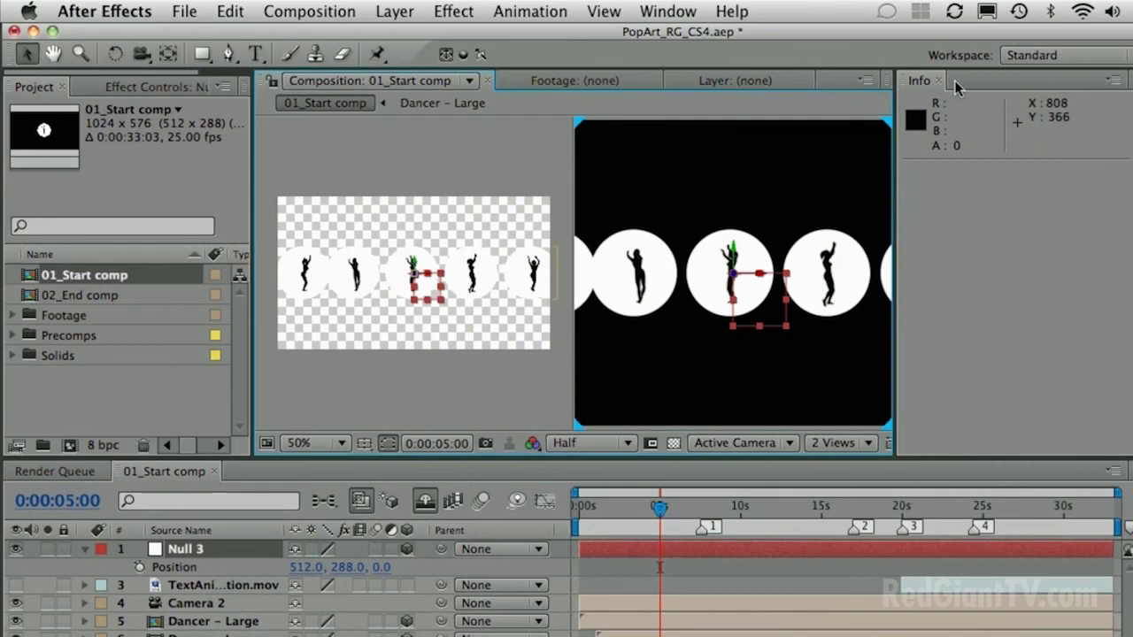
{"action": "left_click", "coordinate": [922, 84]}
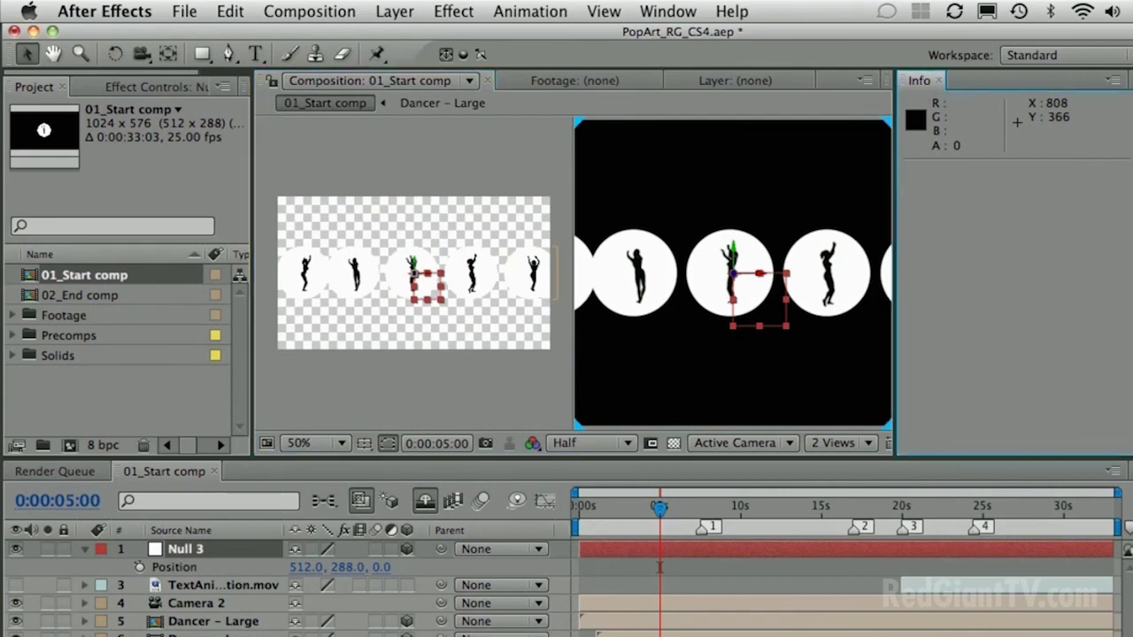
{"action": "left_click", "coordinate": [942, 80]}
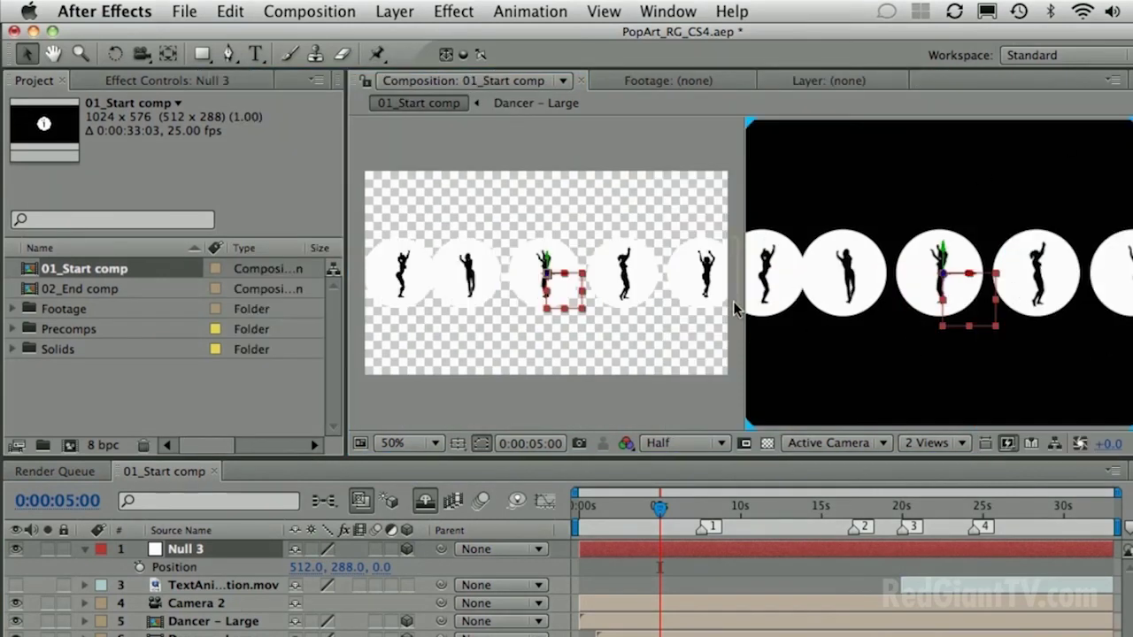
{"action": "left_click", "coordinate": [657, 417]}
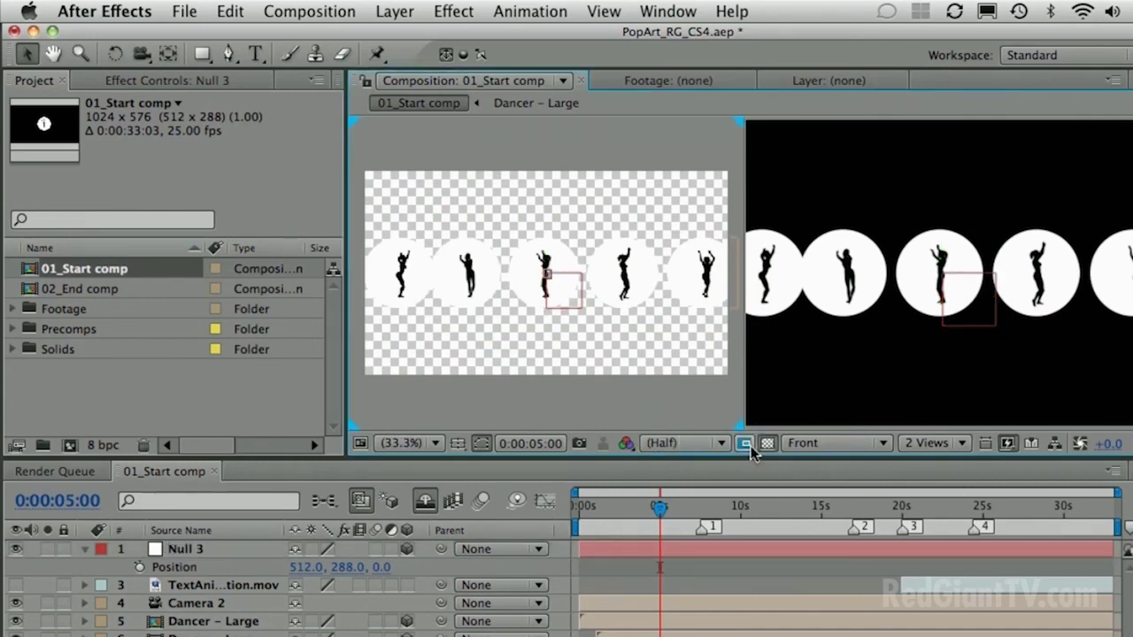
{"action": "left_click", "coordinate": [836, 443]}
{"action": "left_click", "coordinate": [806, 570]}
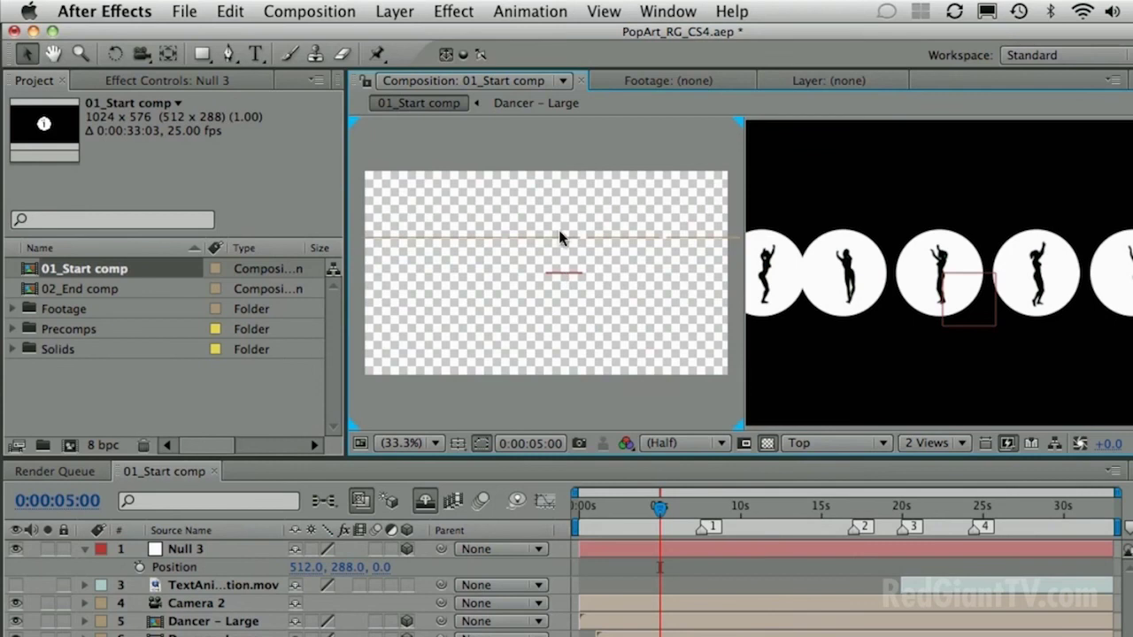
Step: Set the null object's Z position to 100 and parent all five Dancer – Large layers to it
{"action": "left_click", "coordinate": [383, 566]}
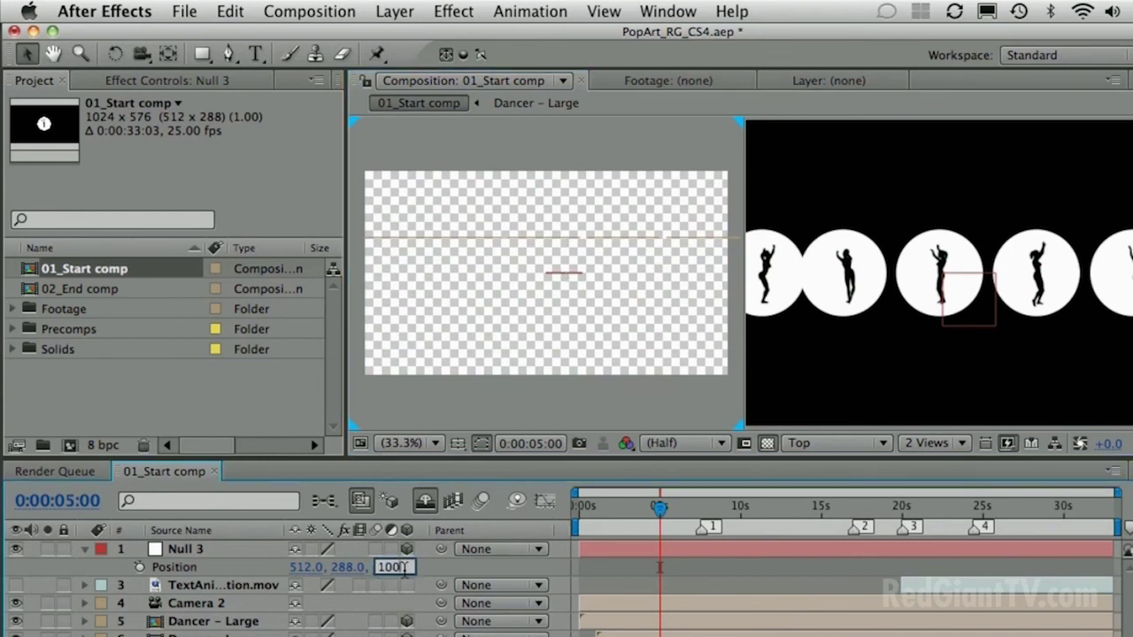
{"action": "key", "text": "Return"}
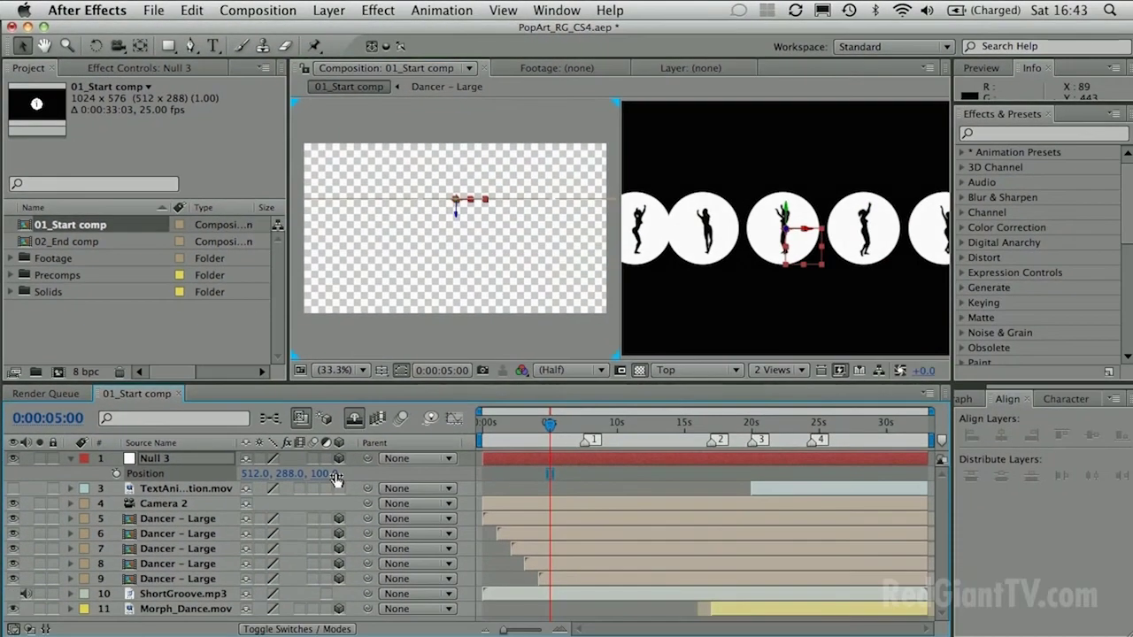
{"action": "left_click", "coordinate": [199, 524]}
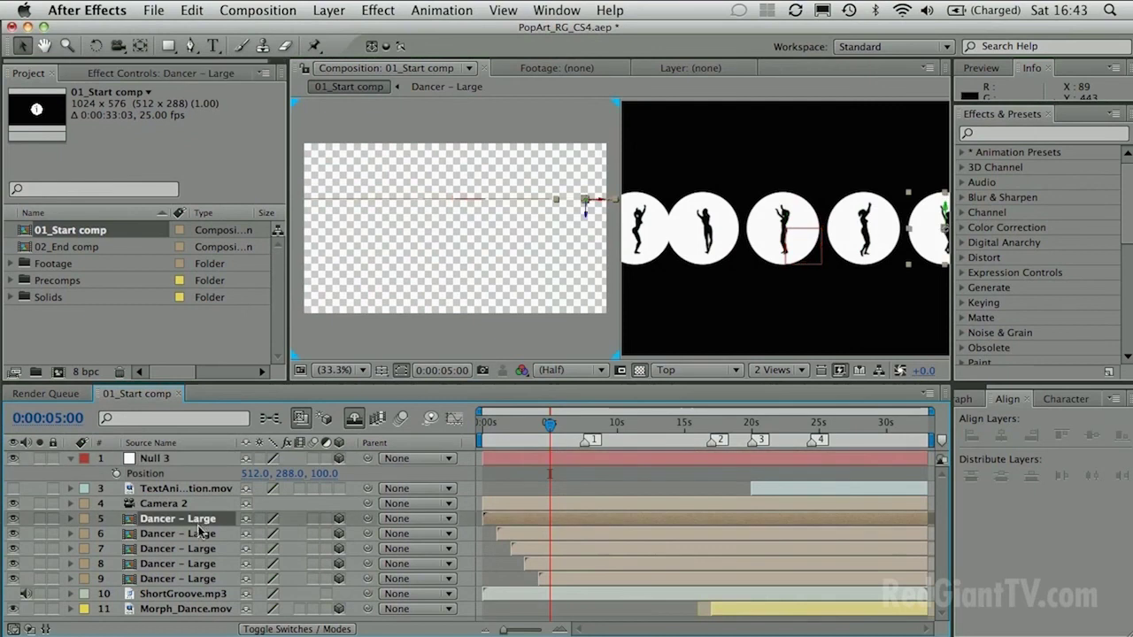
{"action": "left_click", "coordinate": [202, 583], "text": "shift"}
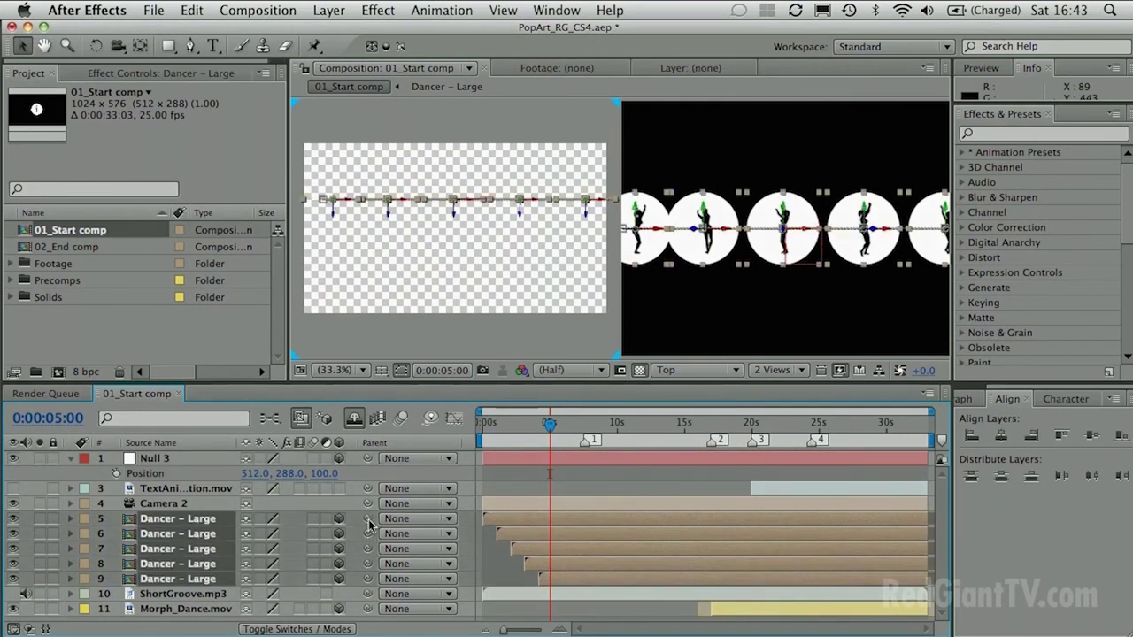
{"action": "left_click_drag", "start_coordinate": [368, 519], "coordinate": [168, 462]}
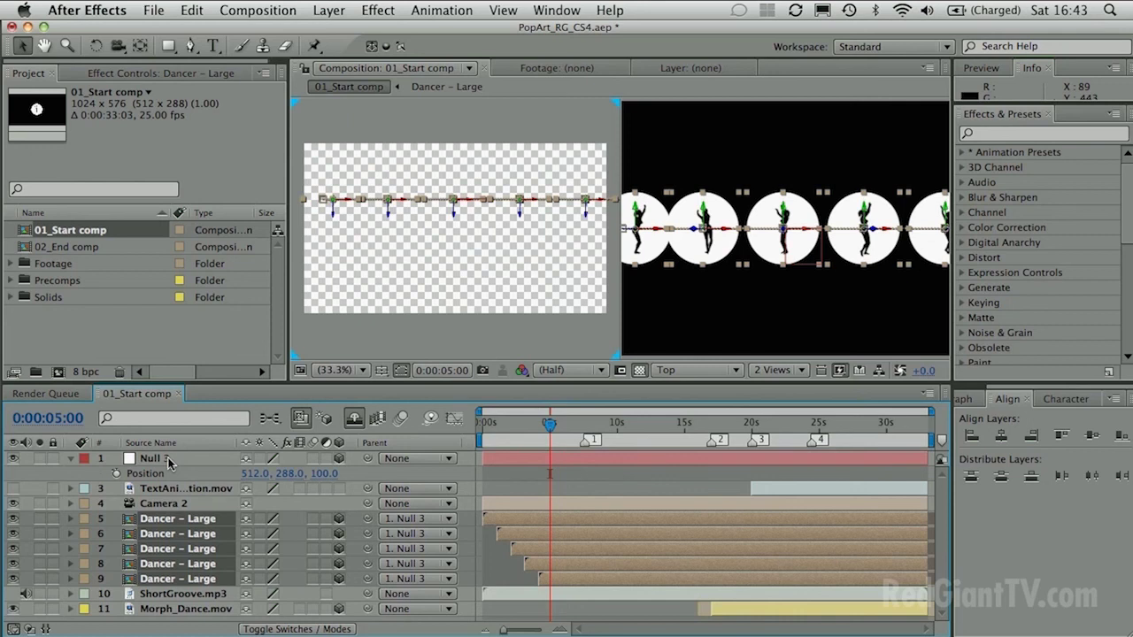
Step: Reveal the null's rotation properties, test its Y Rotation and return it to 0°
{"action": "left_click", "coordinate": [167, 460]}
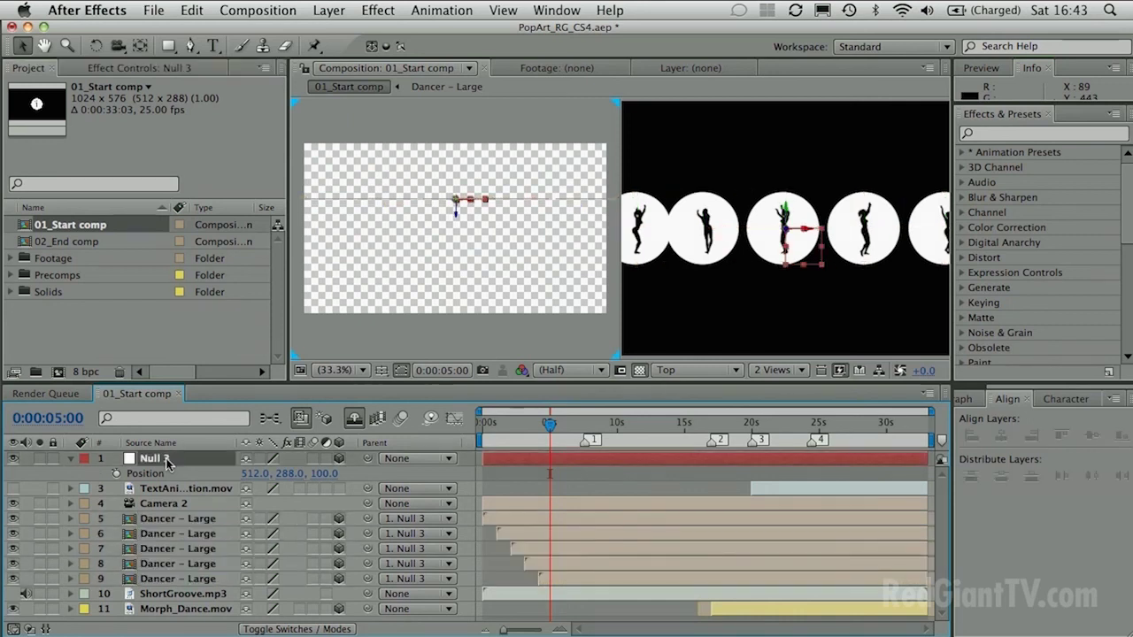
{"action": "key", "text": "r"}
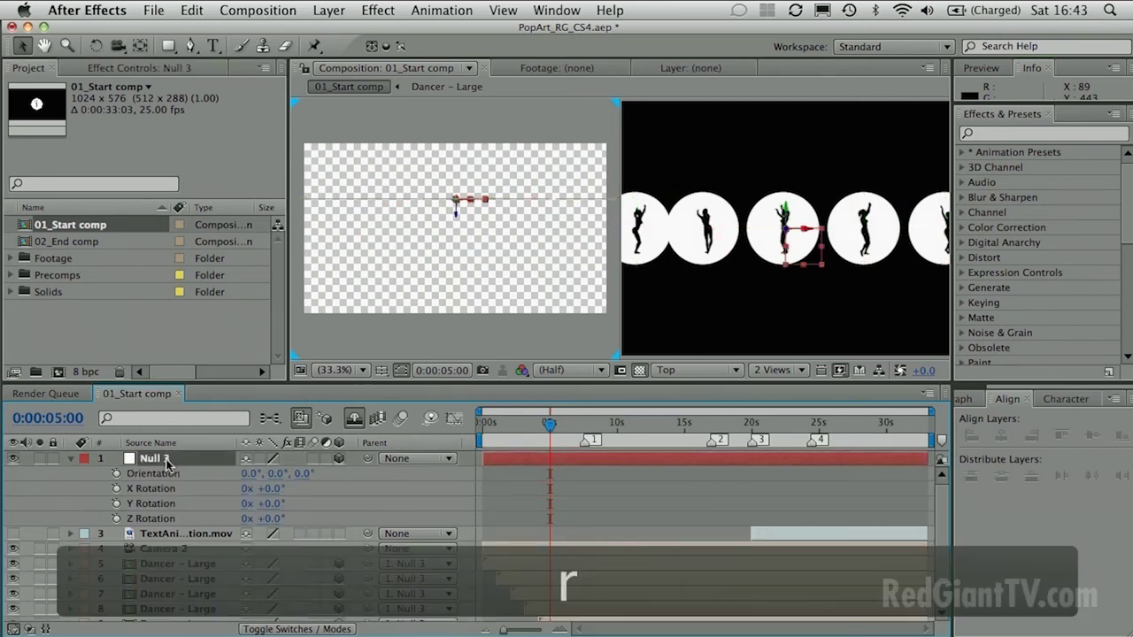
{"action": "mouse_move", "coordinate": [268, 504]}
{"action": "left_mouse_down"}
{"action": "mouse_move", "coordinate": [317, 504]}
{"action": "mouse_move", "coordinate": [278, 506]}
{"action": "left_mouse_up"}
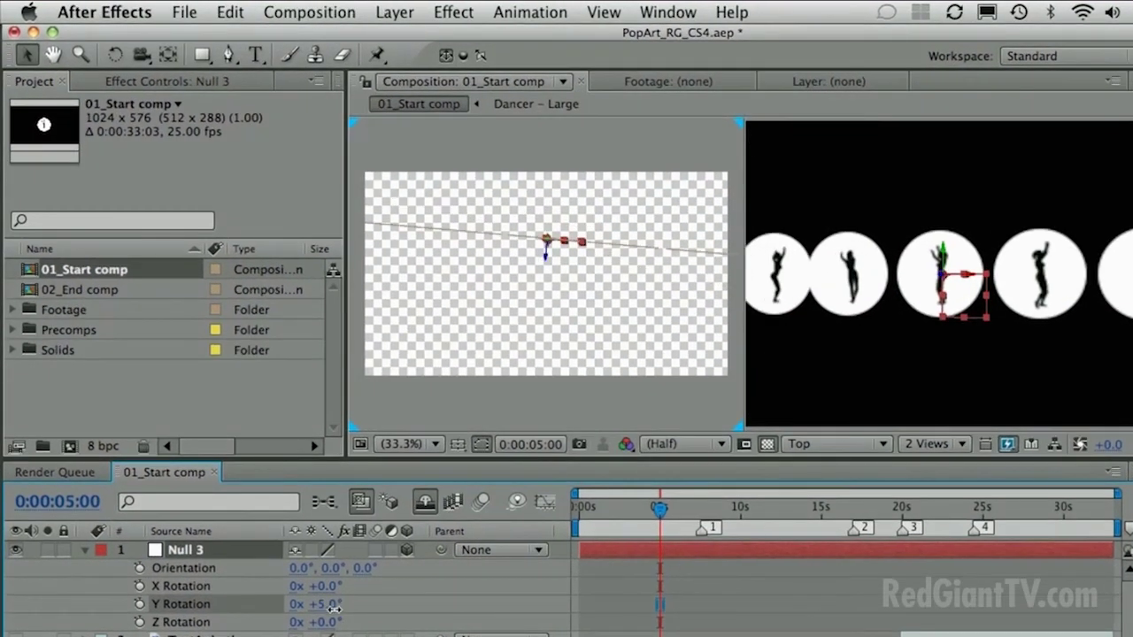
{"action": "left_click_drag", "start_coordinate": [334, 608], "coordinate": [327, 608]}
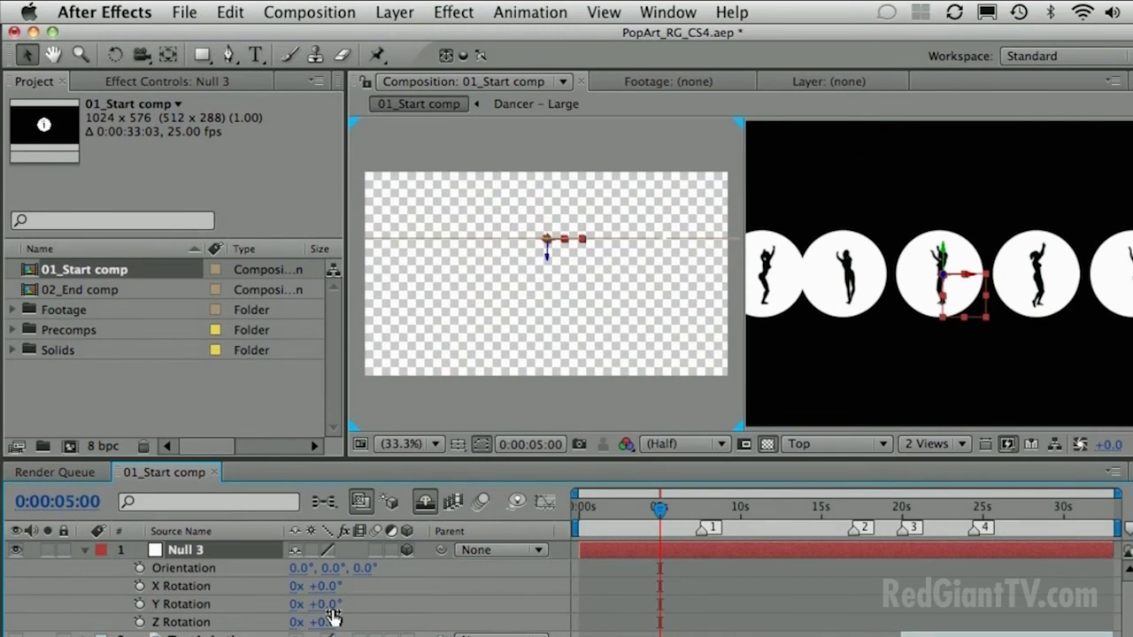
Step: Switch the viewer back to 1 View and start a Y Rotation keyframe on the null at 0:00:07:14
{"action": "left_click", "coordinate": [929, 444]}
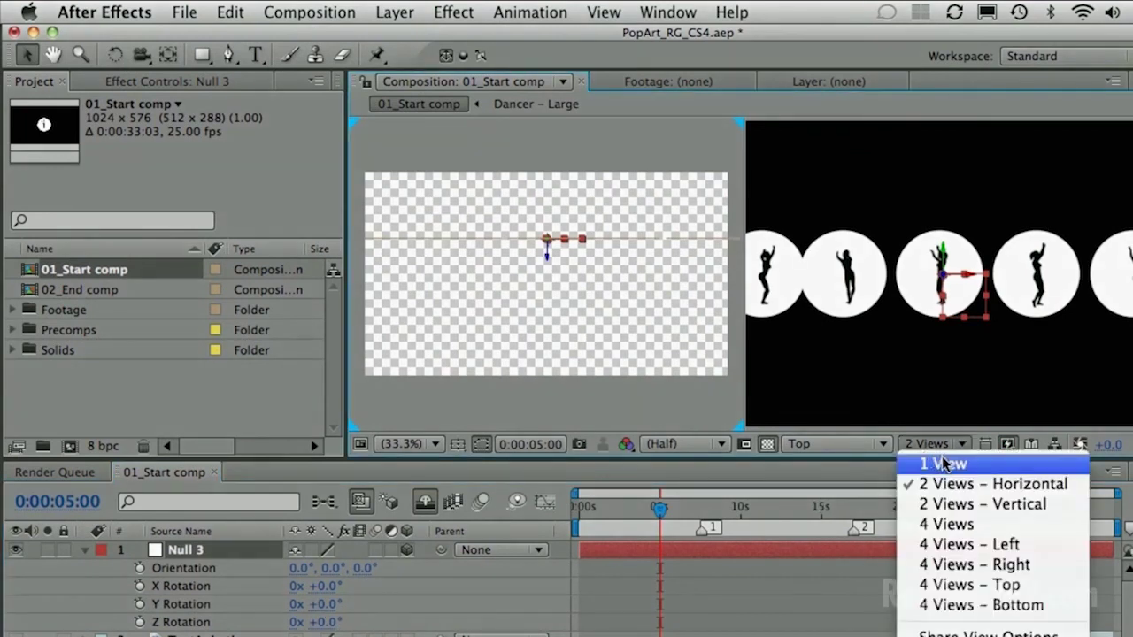
{"action": "left_click", "coordinate": [933, 462]}
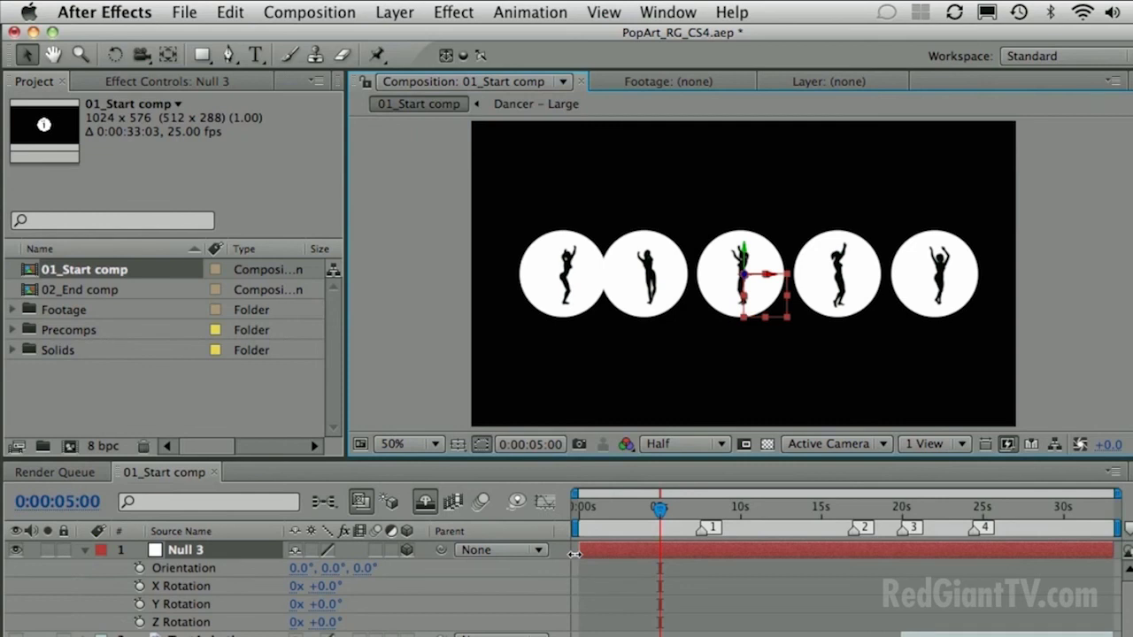
{"action": "left_click", "coordinate": [69, 503]}
{"action": "type", "text": "1"}
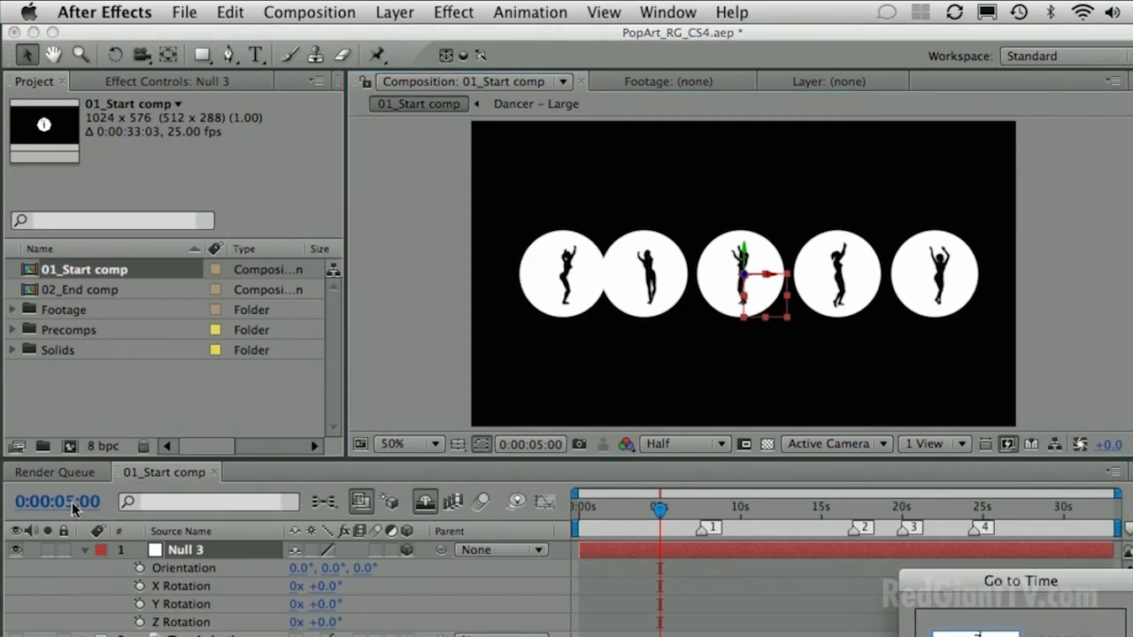
{"action": "key", "text": "Return"}
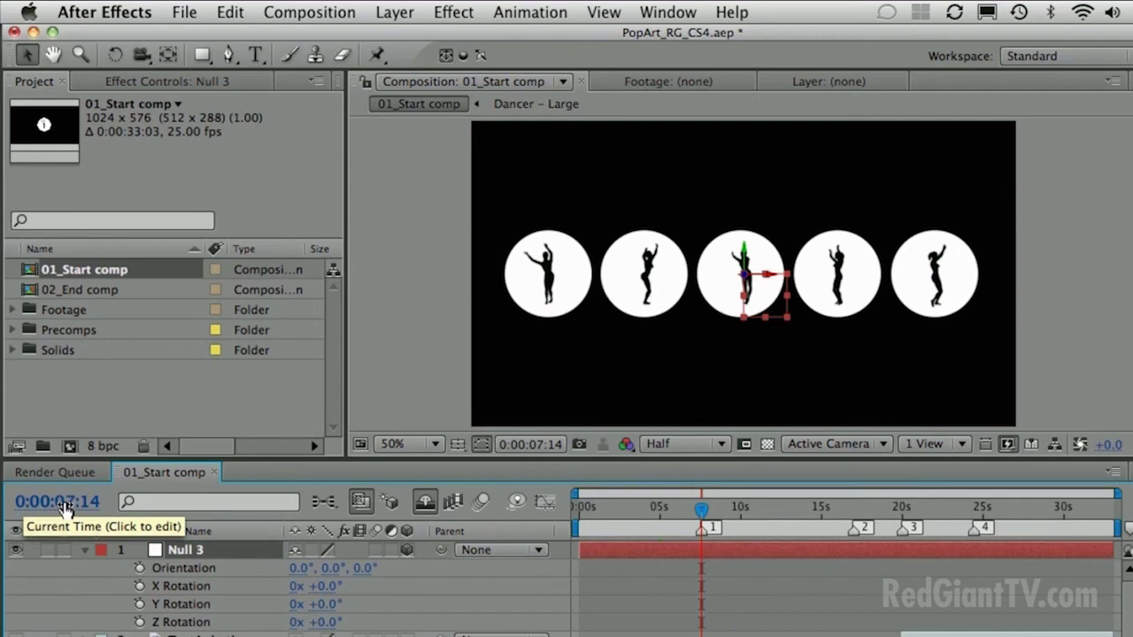
{"action": "left_click", "coordinate": [139, 604]}
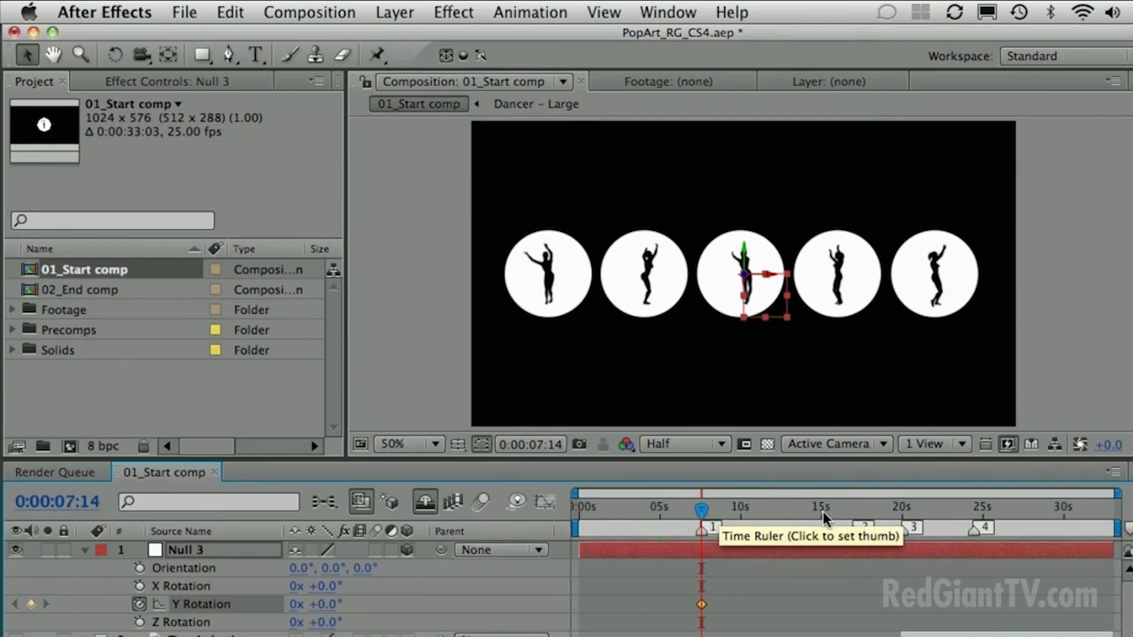
Step: At 0:00:16:00, set the null's Y Rotation to 6 full revolutions to create the ending keyframe
{"action": "left_click", "coordinate": [852, 518]}
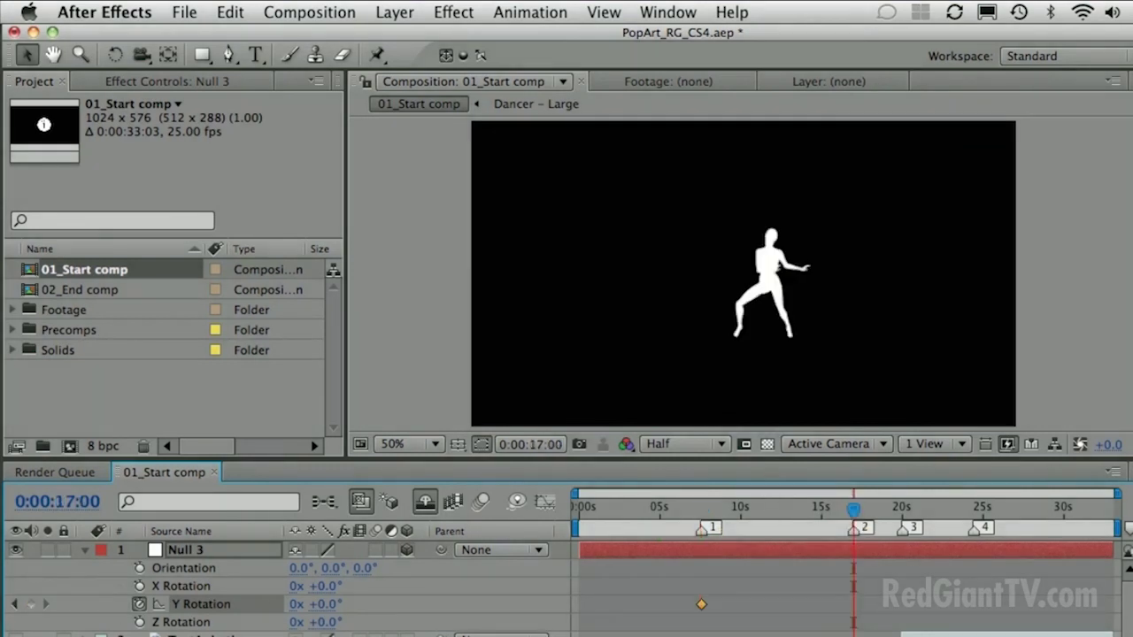
{"action": "left_click", "coordinate": [80, 502]}
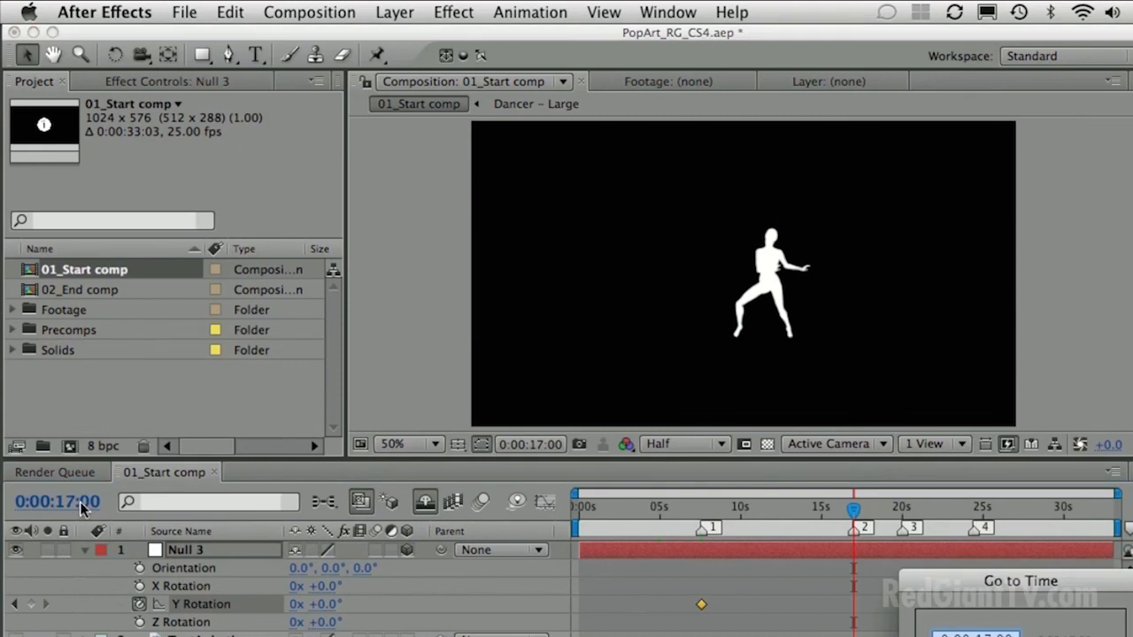
{"action": "type", "text": "16:00"}
{"action": "key", "text": "Return"}
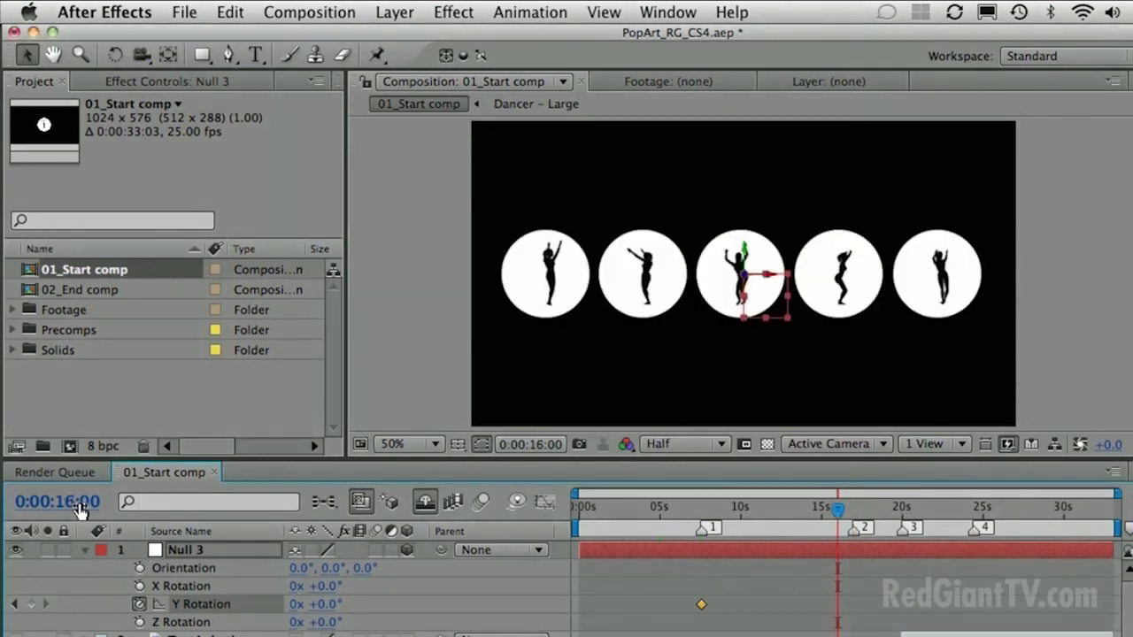
{"action": "left_click", "coordinate": [295, 606]}
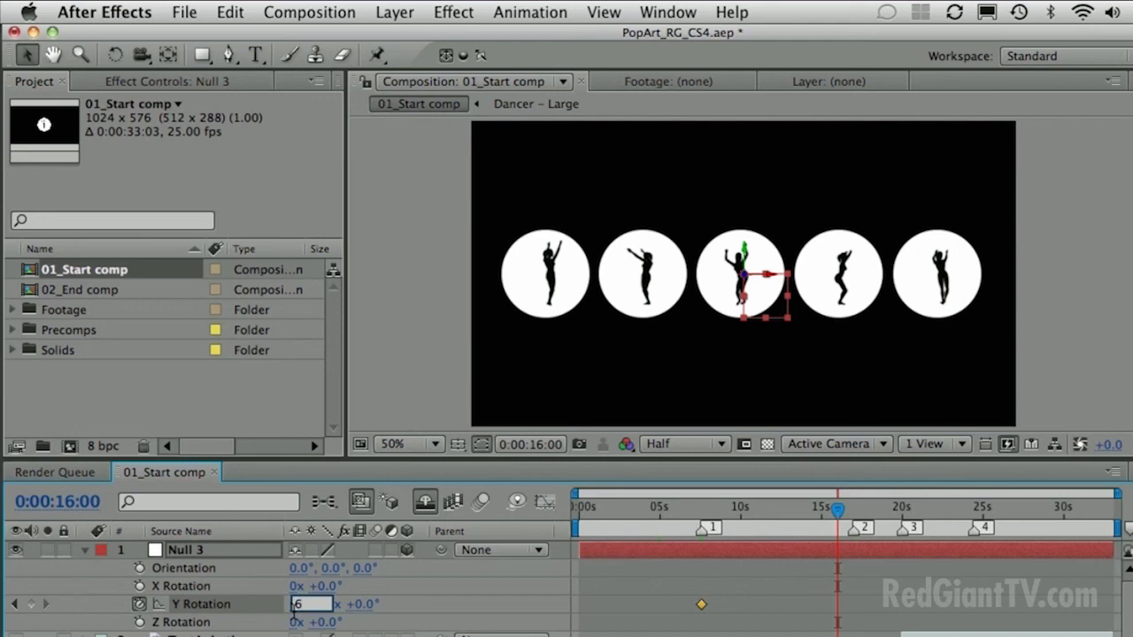
{"action": "key", "text": "Return"}
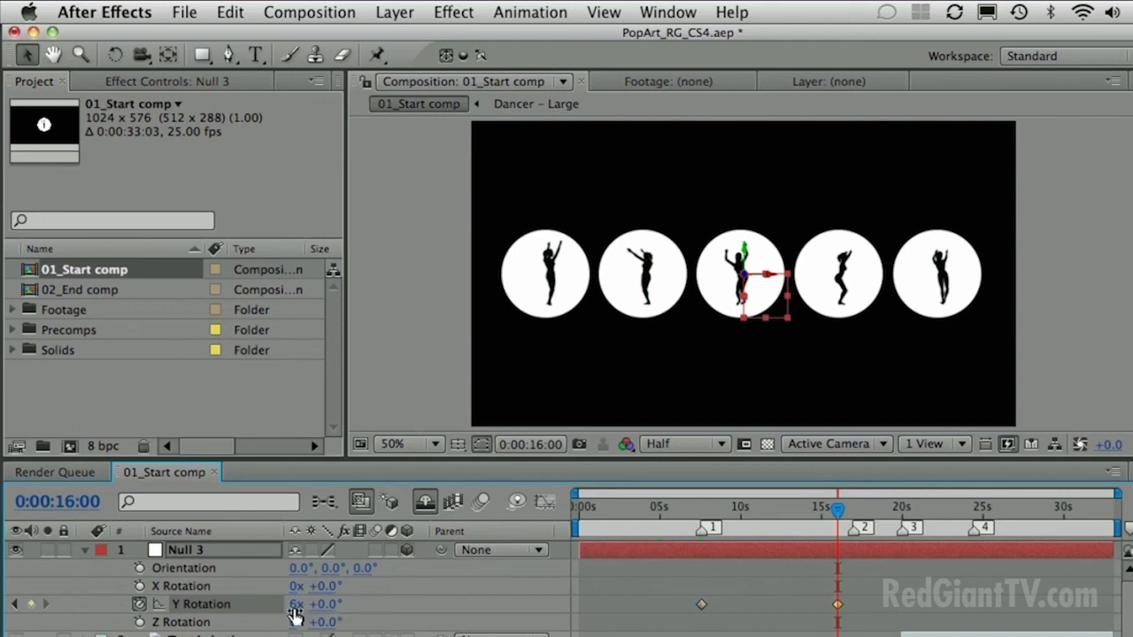
Step: Run a RAM preview of the rotating dancers, stop it and move the current time to 0:00:16:23
{"action": "key", "text": "KP_0"}
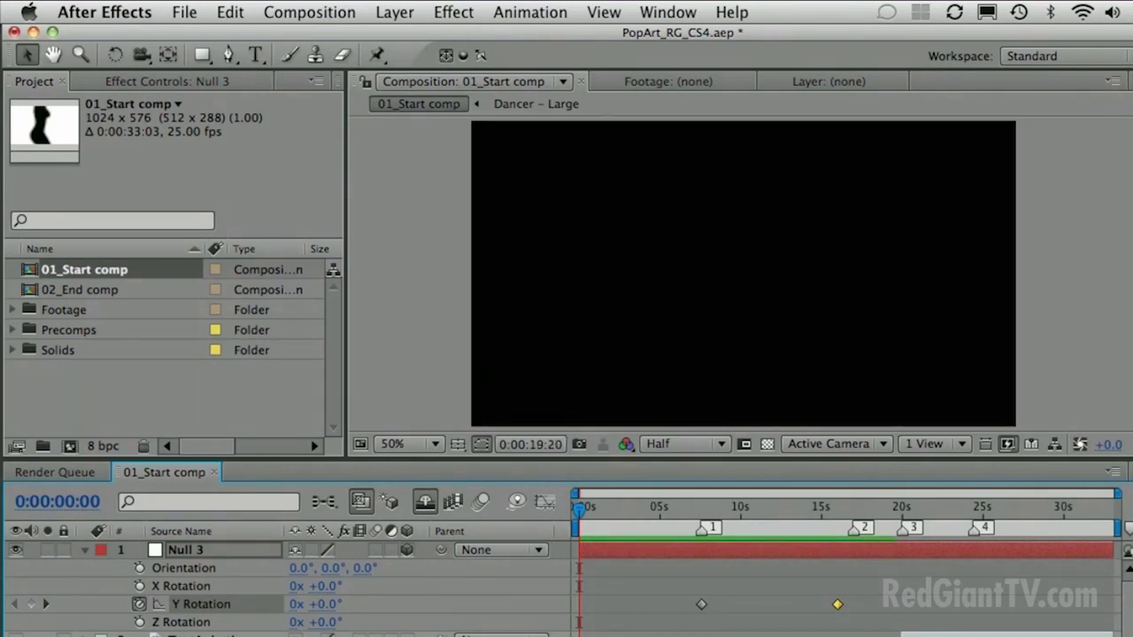
{"action": "left_click", "coordinate": [837, 508]}
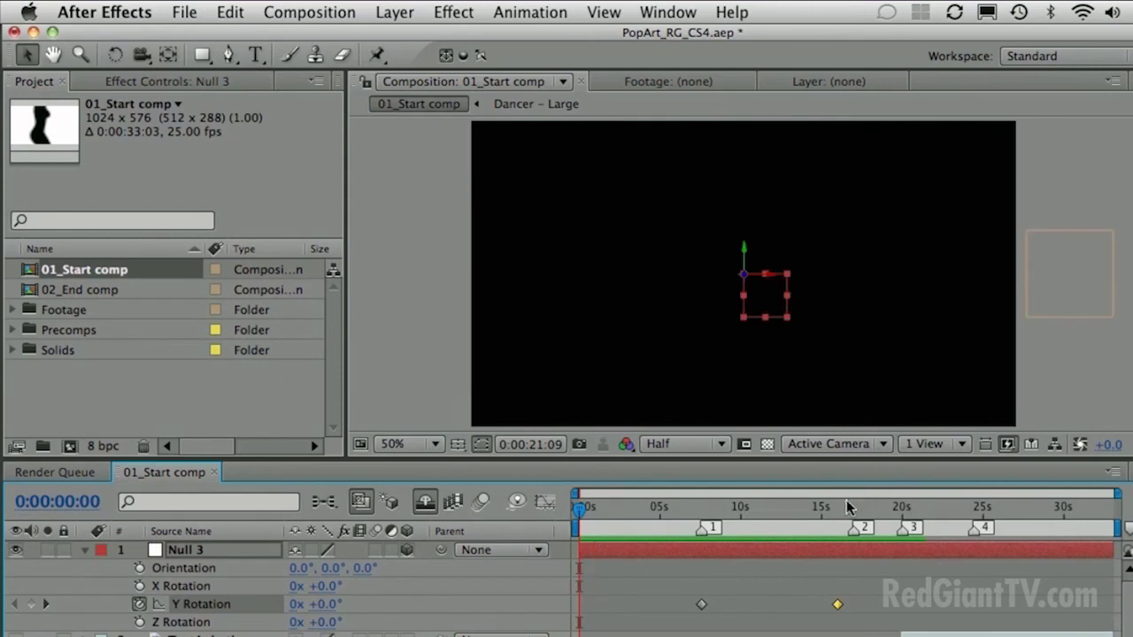
{"action": "mouse_move", "coordinate": [836, 510]}
{"action": "left_mouse_down"}
{"action": "mouse_move", "coordinate": [821, 509]}
{"action": "mouse_move", "coordinate": [853, 509]}
{"action": "left_mouse_up"}
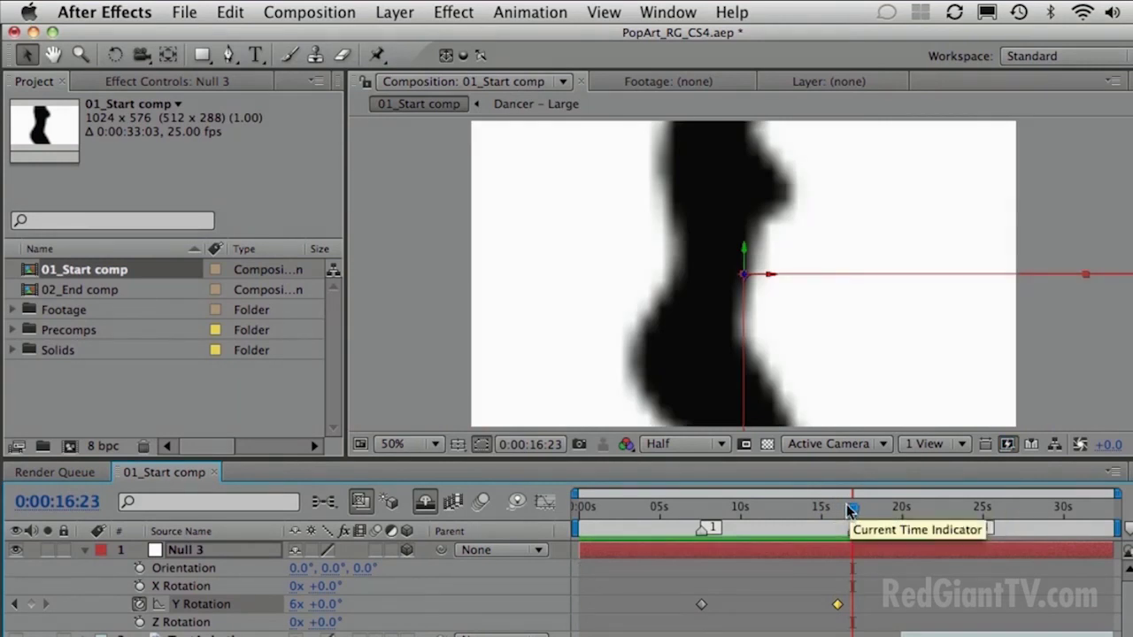
Step: Enable motion blur for the composition and the five Dancer – Large layers, with Samples Per Frame set to 64 in the composition settings
{"action": "left_click", "coordinate": [479, 504]}
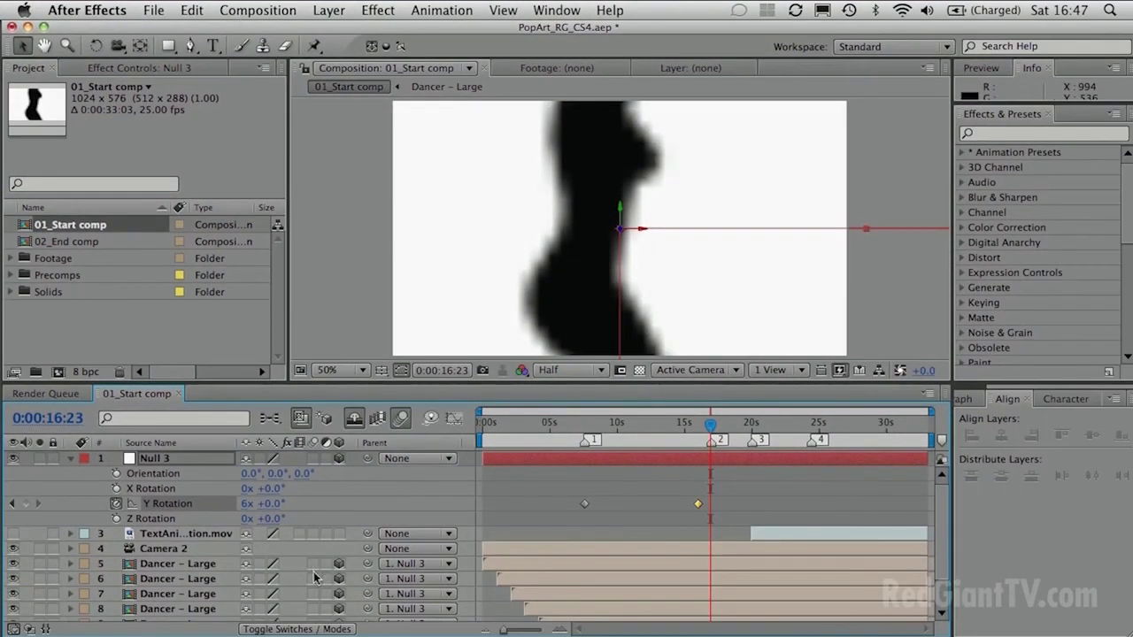
{"action": "scroll", "coordinate": [315, 571], "scroll_direction": "down", "scroll_amount": 2}
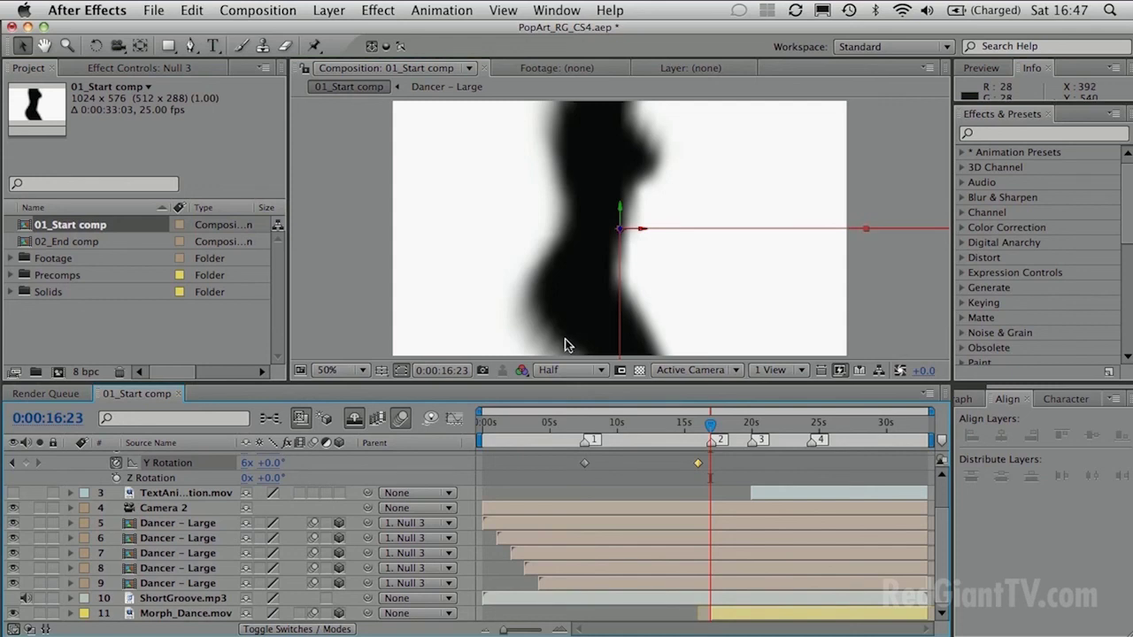
{"action": "left_click", "coordinate": [296, 15]}
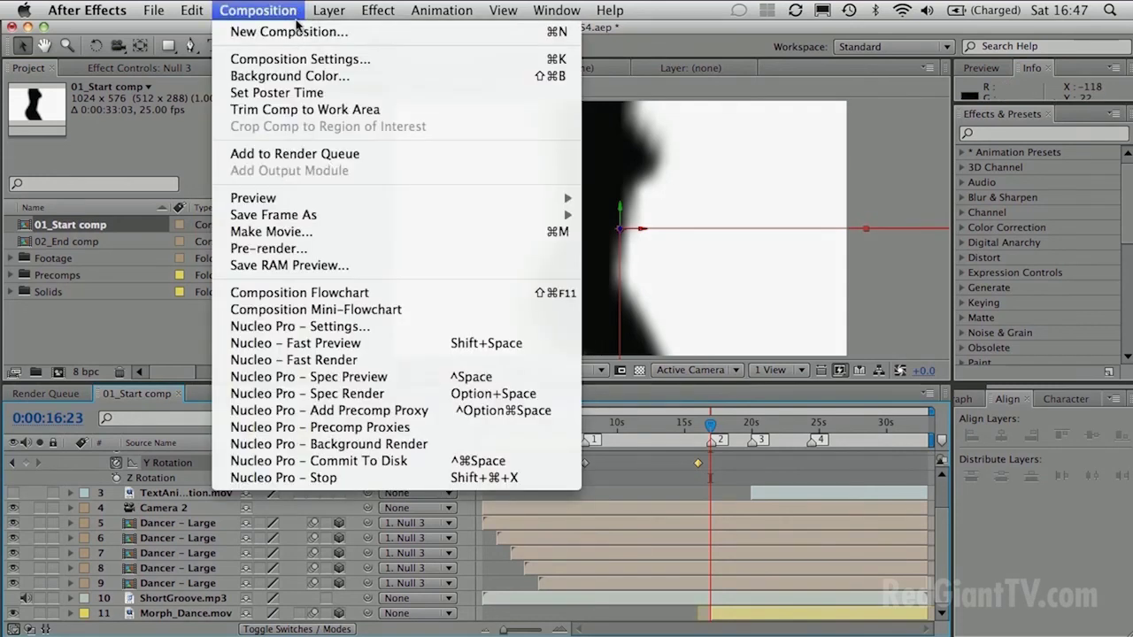
{"action": "left_click", "coordinate": [292, 59]}
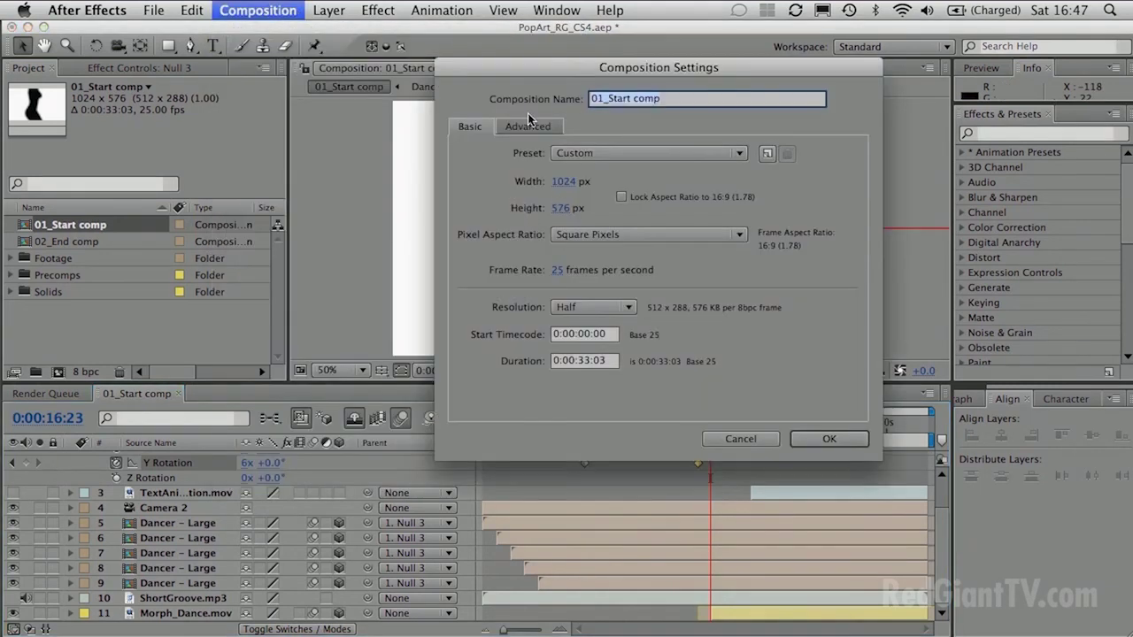
{"action": "left_click", "coordinate": [530, 127]}
{"action": "mouse_move", "coordinate": [573, 349]}
{"action": "left_mouse_down"}
{"action": "mouse_move", "coordinate": [586, 357]}
{"action": "mouse_move", "coordinate": [575, 356]}
{"action": "left_mouse_up"}
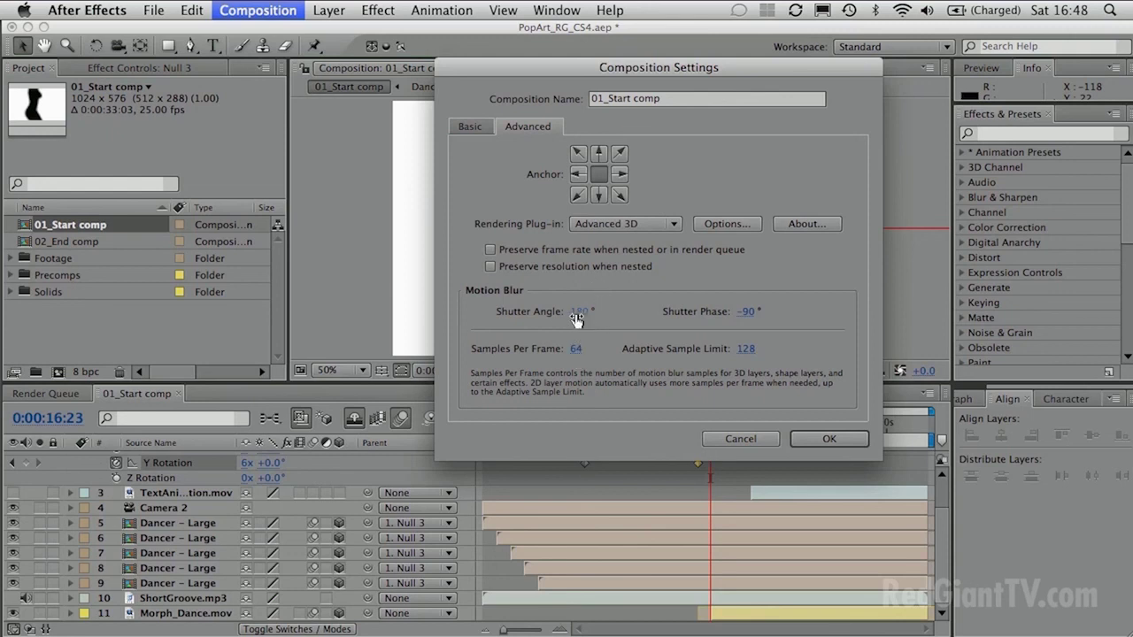
{"action": "left_click", "coordinate": [828, 441]}
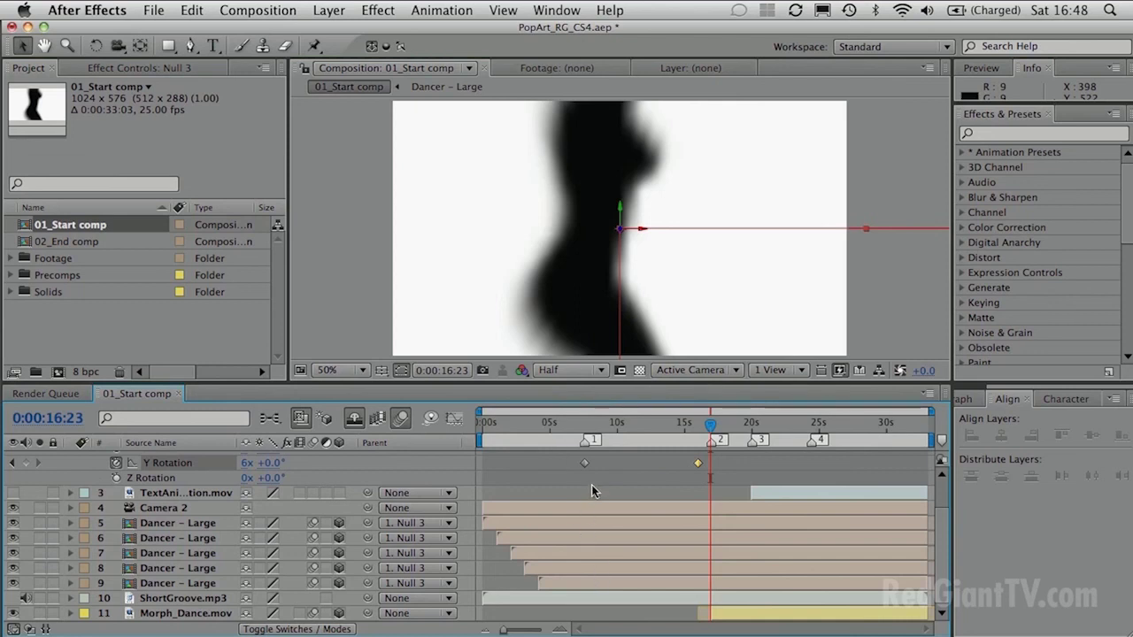
Step: Apply Easy Ease In to the null's Y Rotation keyframe at 0:00:16:00 and Easy Ease Out to the one at 0:00:07:14
{"action": "mouse_move", "coordinate": [697, 468]}
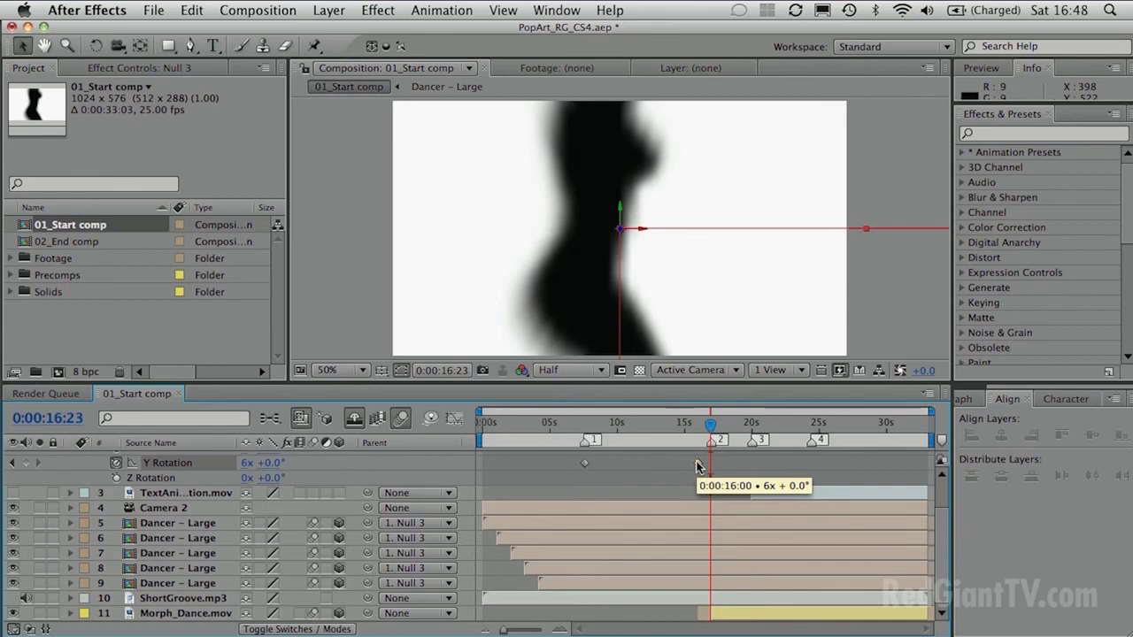
{"action": "right_click", "coordinate": [698, 469]}
{"action": "mouse_move", "coordinate": [778, 635]}
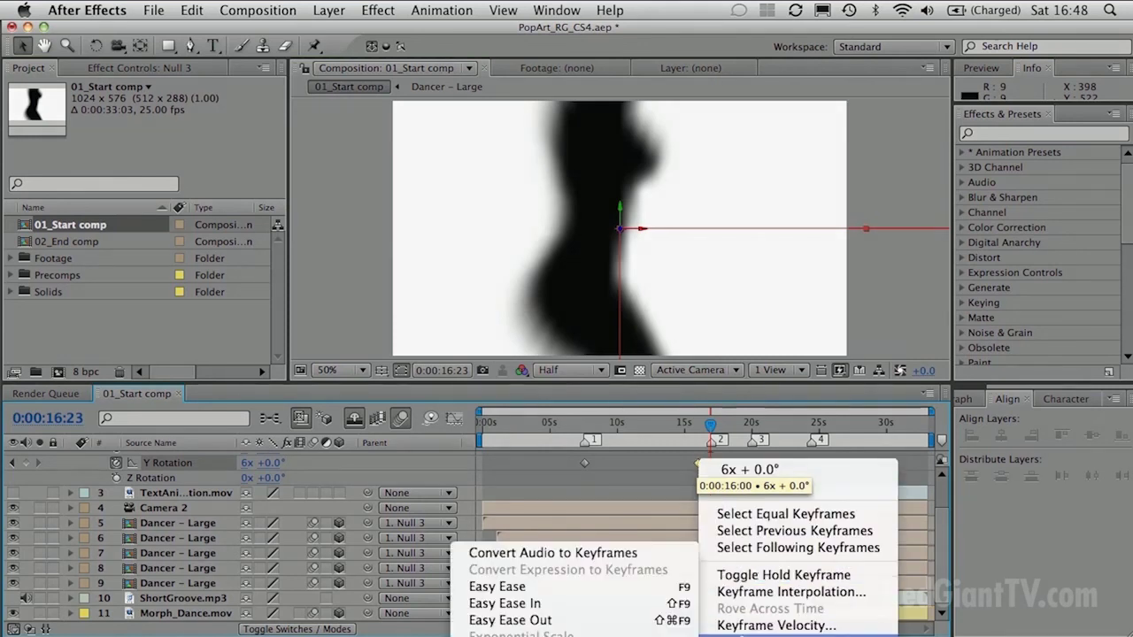
{"action": "left_click", "coordinate": [504, 603]}
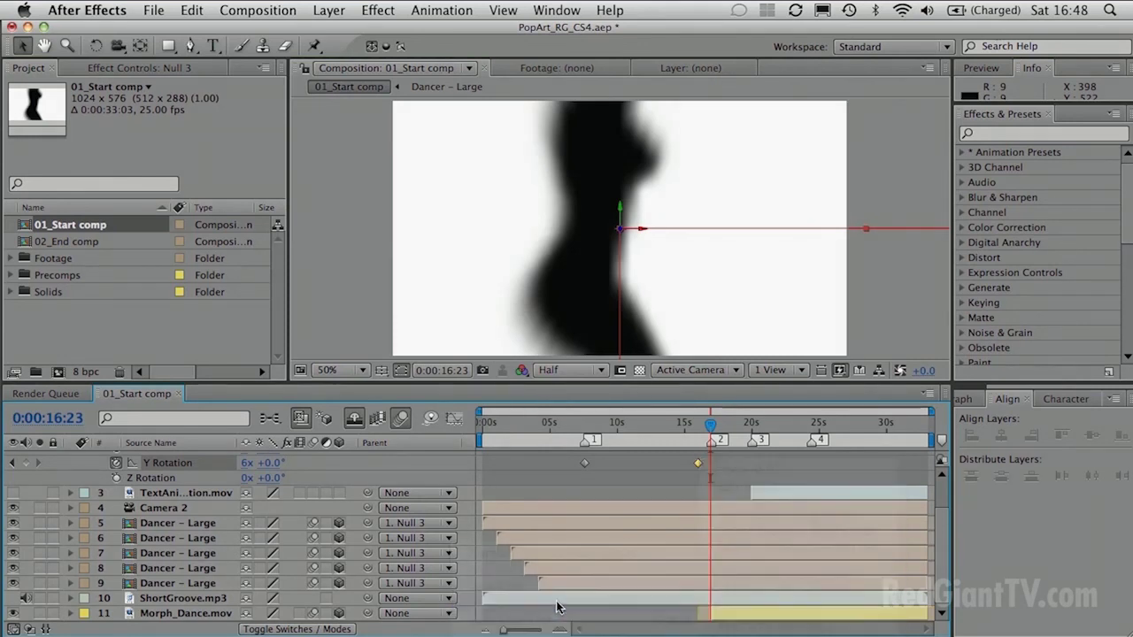
{"action": "right_click", "coordinate": [584, 468]}
{"action": "mouse_move", "coordinate": [725, 635]}
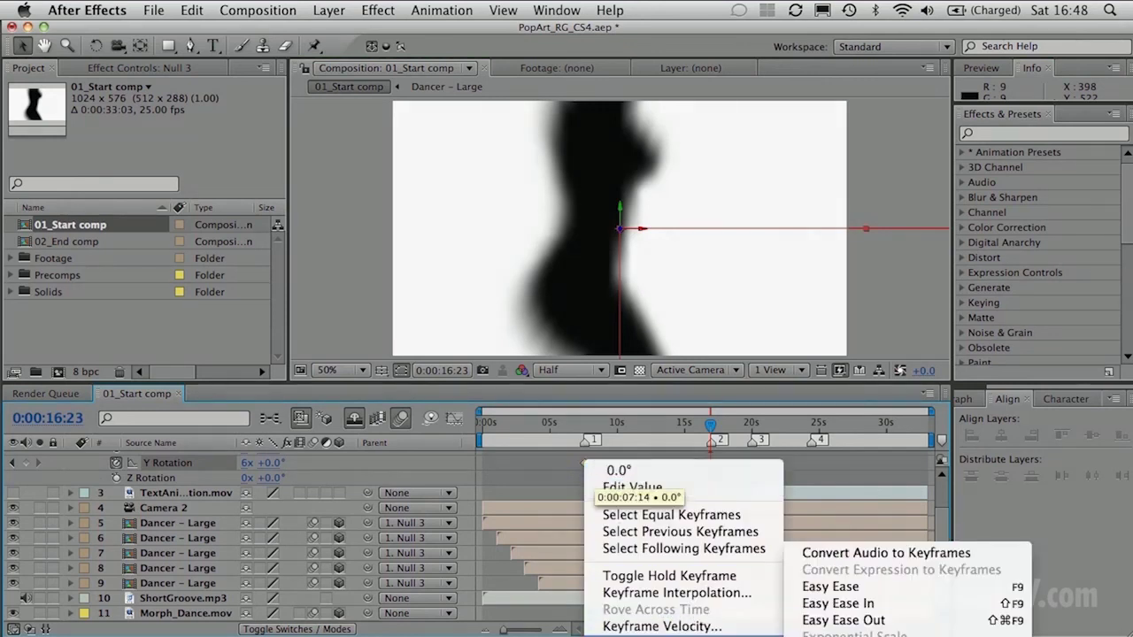
{"action": "left_click", "coordinate": [839, 621]}
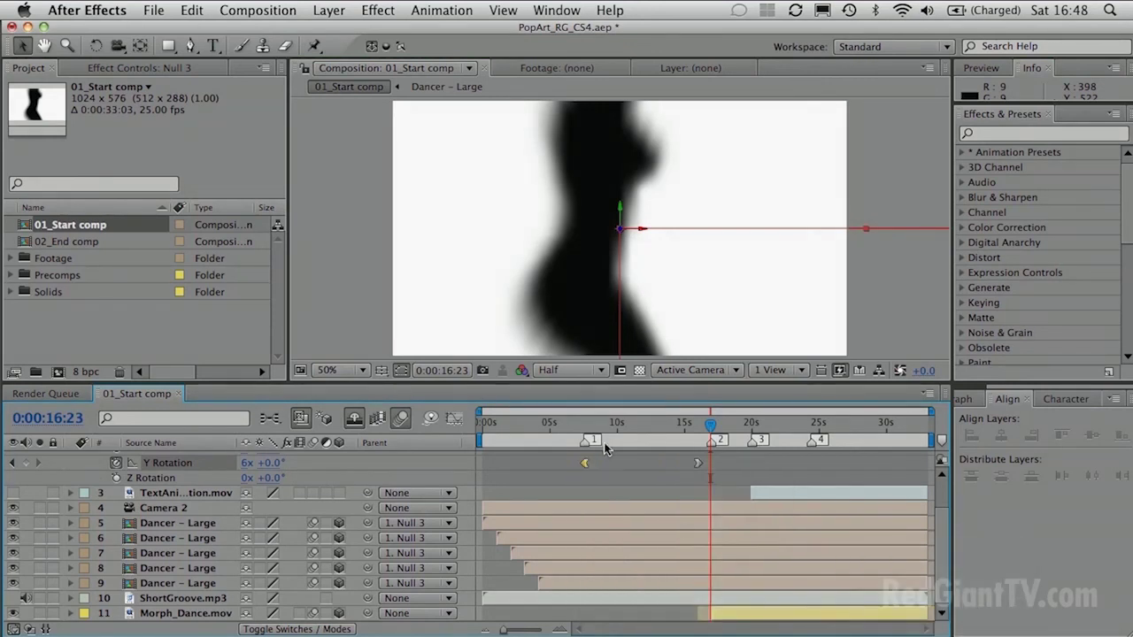
Step: Run a RAM preview of the eased rotation, show the Preview controls and move the current time to 0:00:16:21
{"action": "key", "text": "KP_0"}
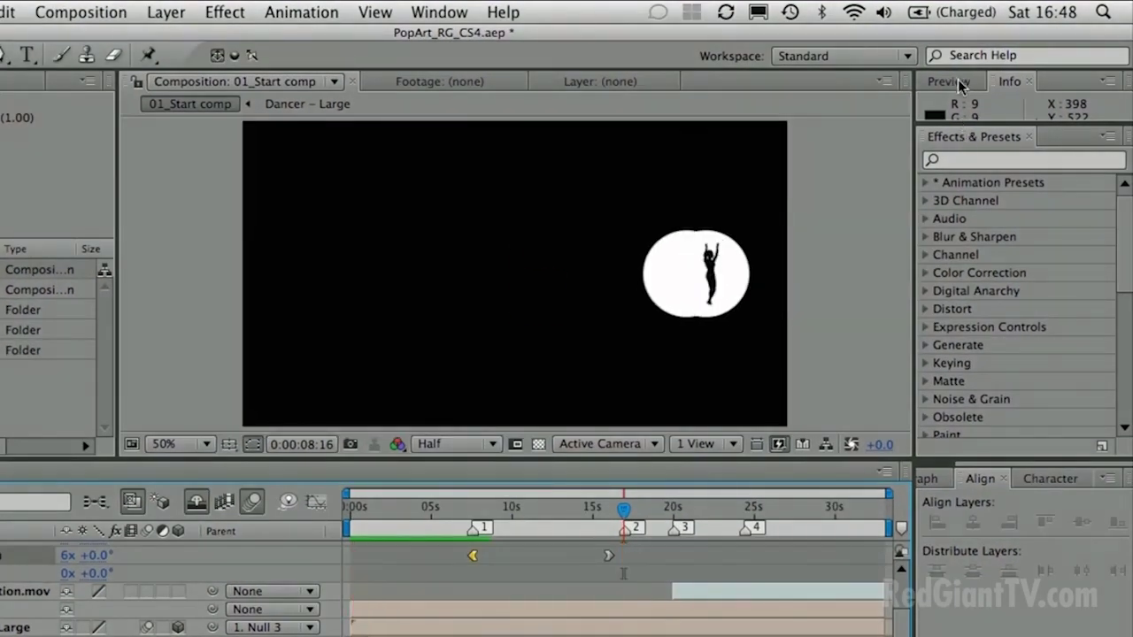
{"action": "left_click", "coordinate": [963, 82]}
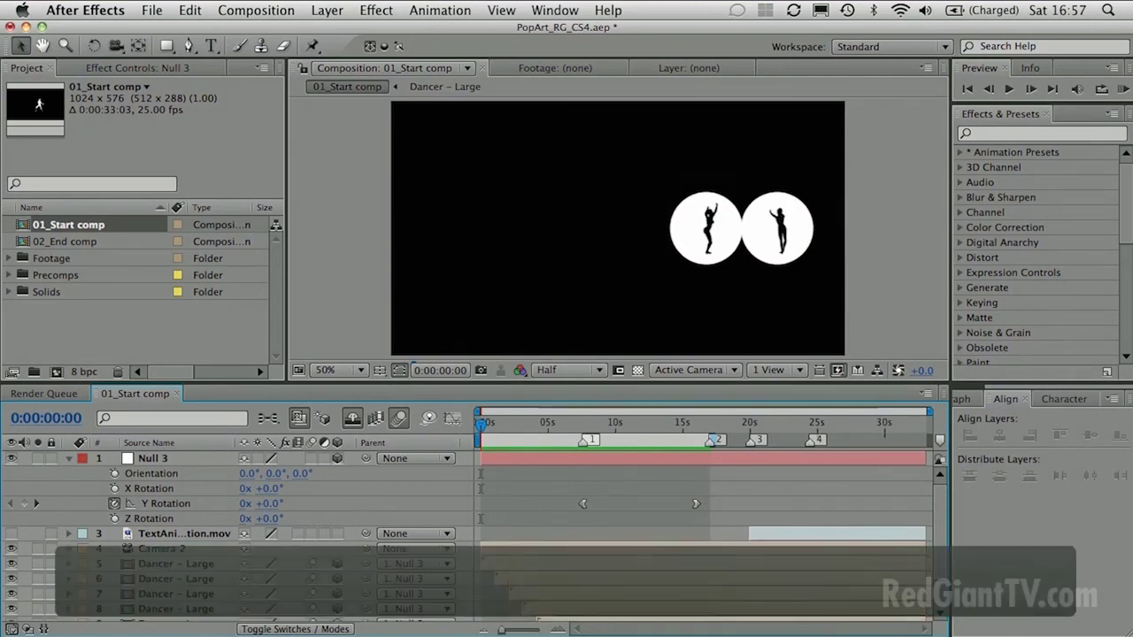
{"action": "left_click_drag", "start_coordinate": [508, 426], "coordinate": [707, 434]}
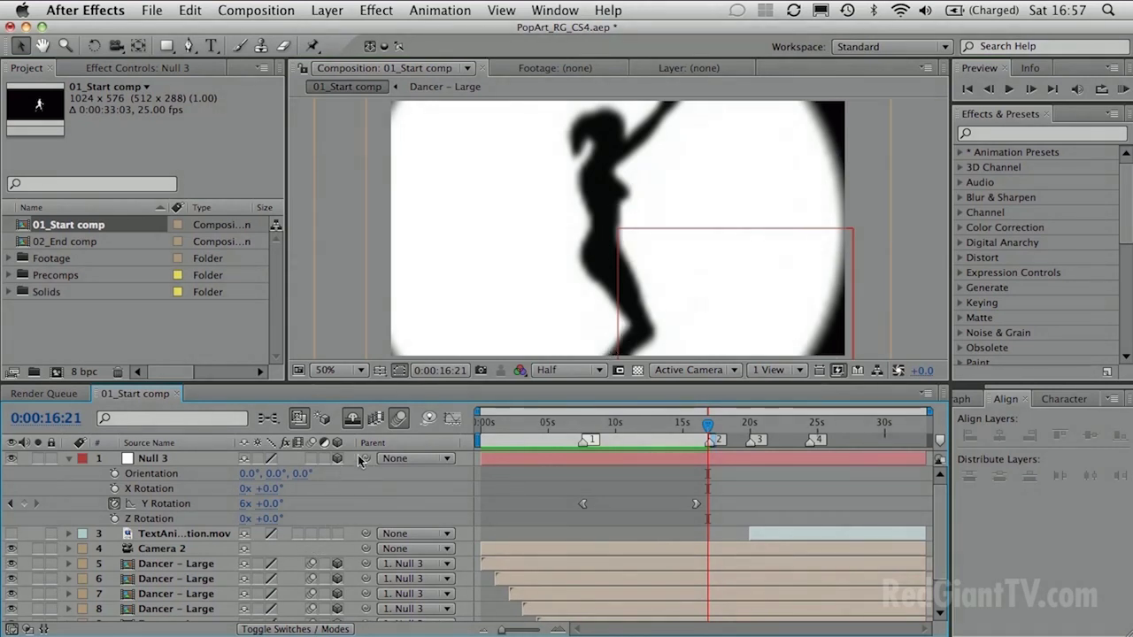
Step: Disable motion blur for the composition and turn off Depth of Field on Camera 2
{"action": "left_click", "coordinate": [397, 421]}
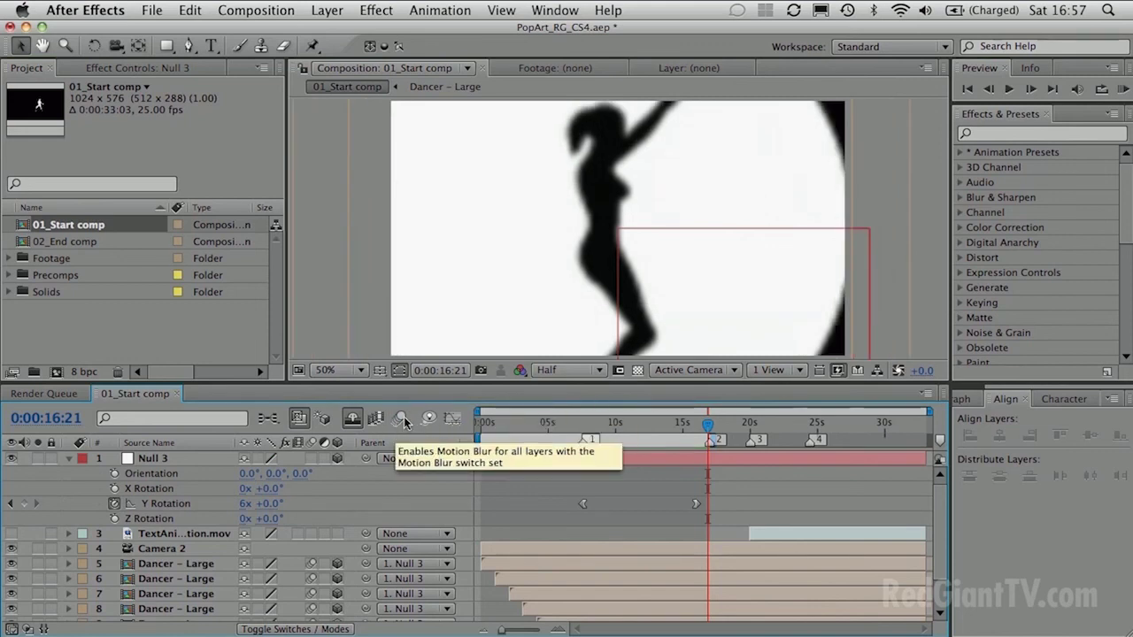
{"action": "left_click", "coordinate": [184, 550]}
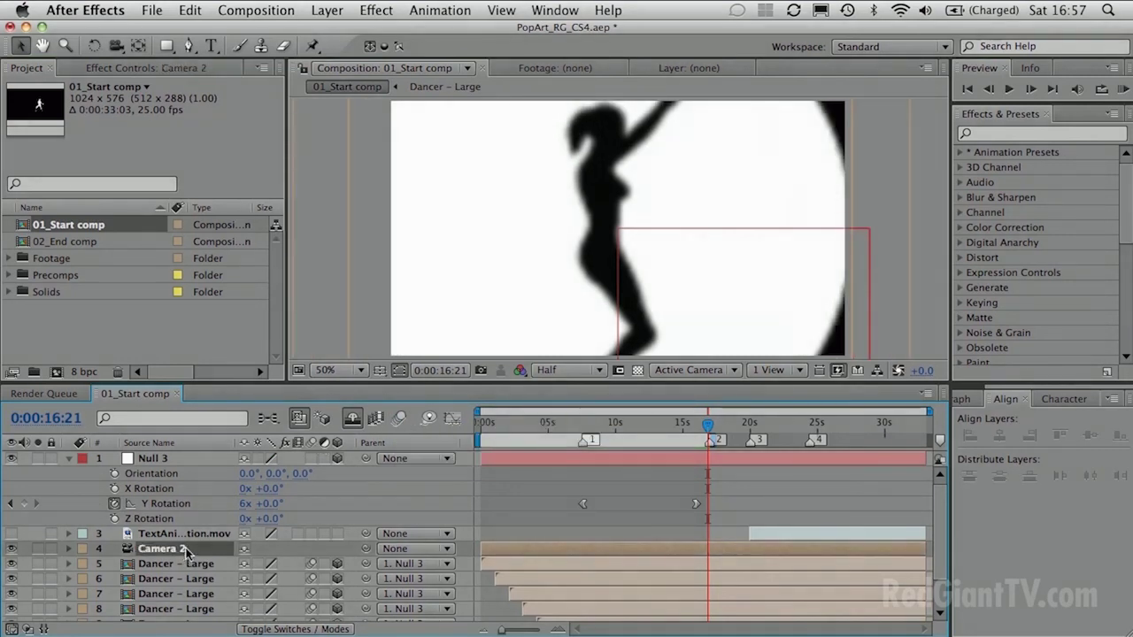
{"action": "key", "text": "u"}
{"action": "key", "text": "u"}
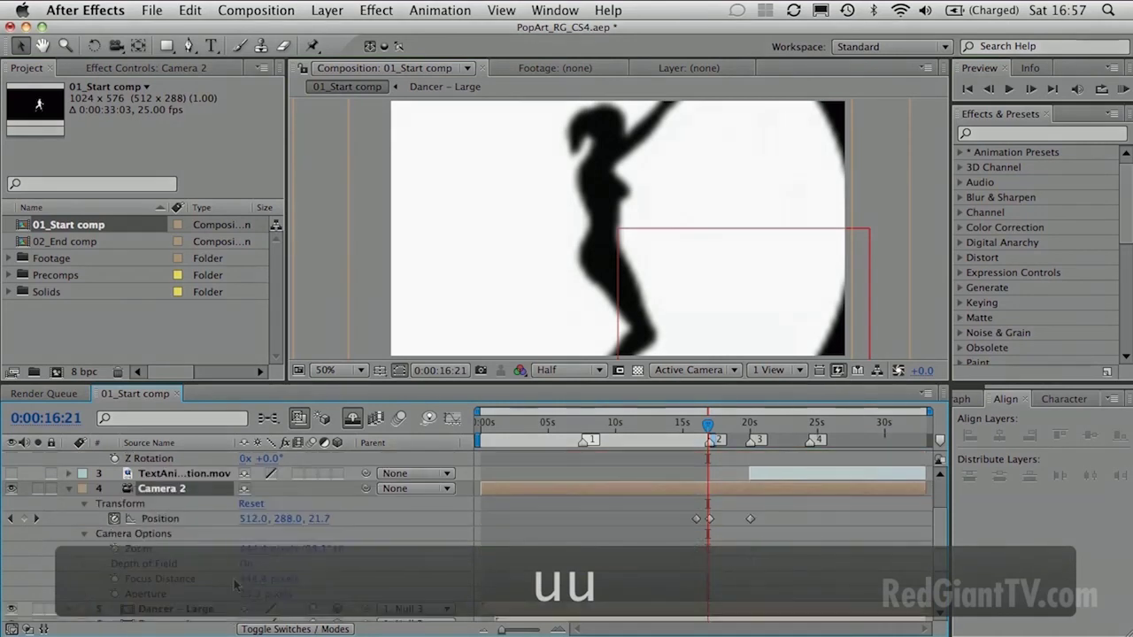
{"action": "left_click", "coordinate": [246, 563]}
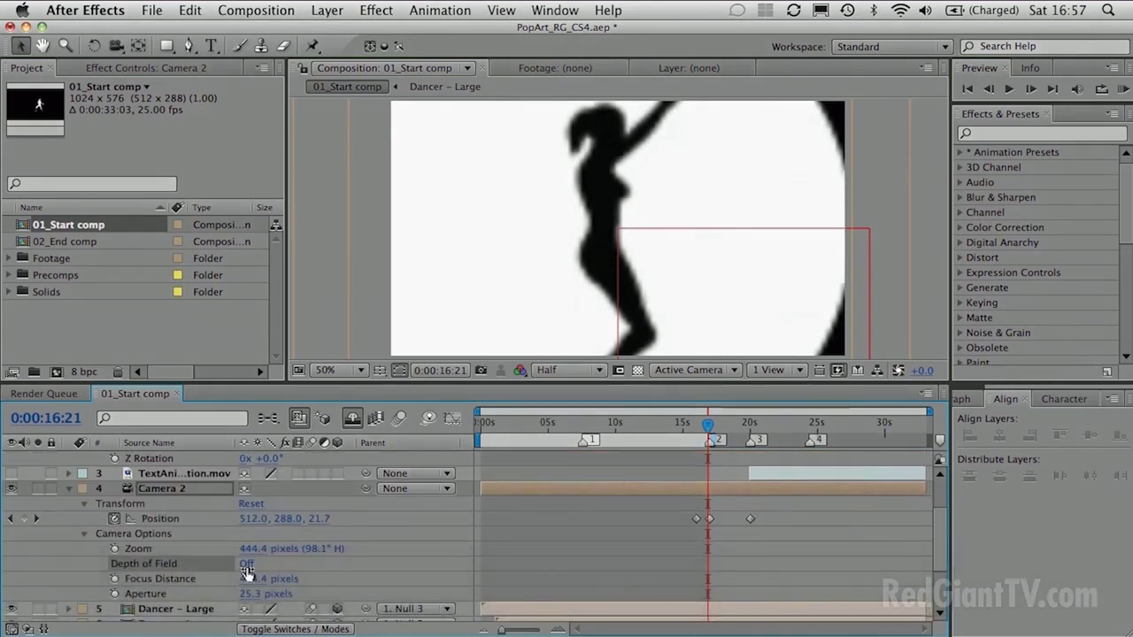
{"action": "left_click", "coordinate": [68, 492]}
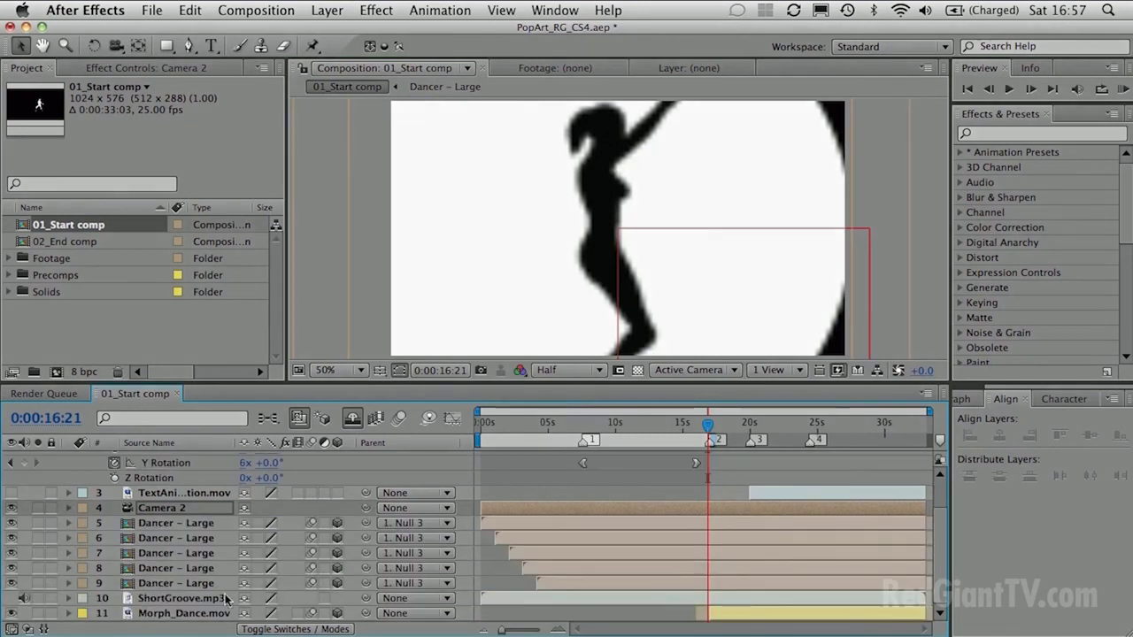
Step: Start the work area near the null's ending Y Rotation keyframe and set the current time to 0:00:17:00
{"action": "scroll", "coordinate": [461, 558], "scroll_direction": "up", "scroll_amount": 2}
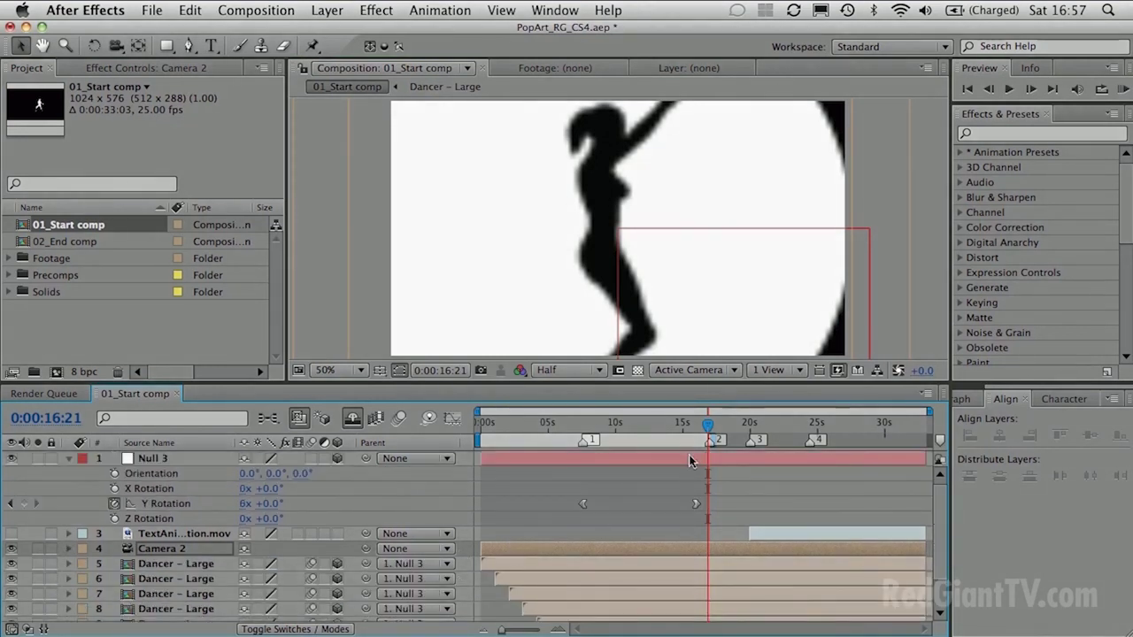
{"action": "key", "text": "b"}
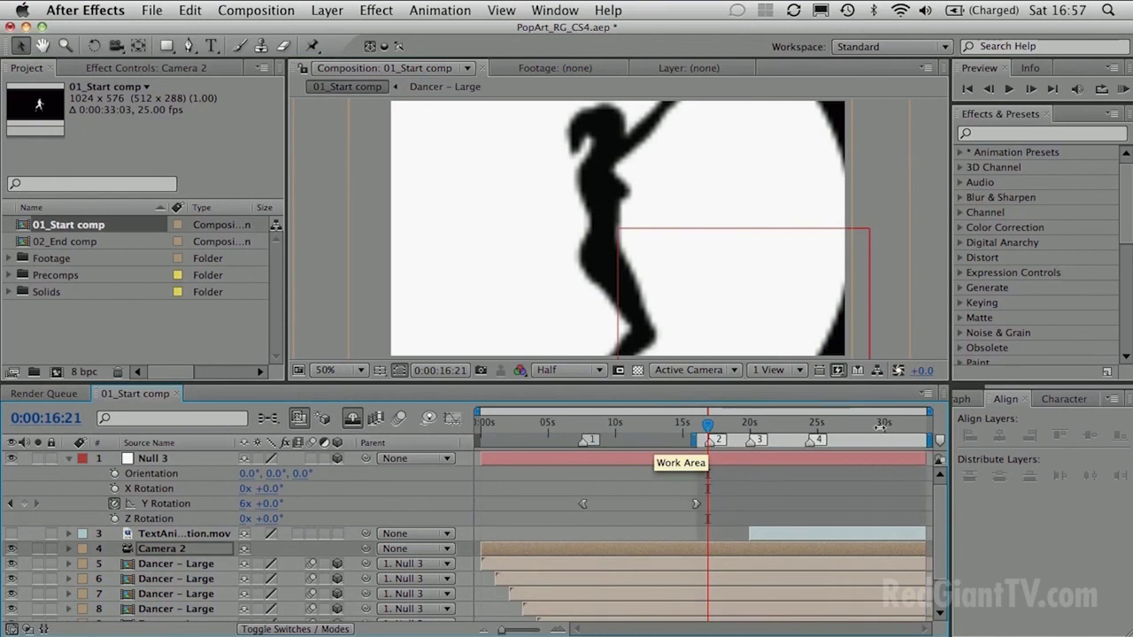
{"action": "left_click_drag", "start_coordinate": [709, 424], "coordinate": [748, 426]}
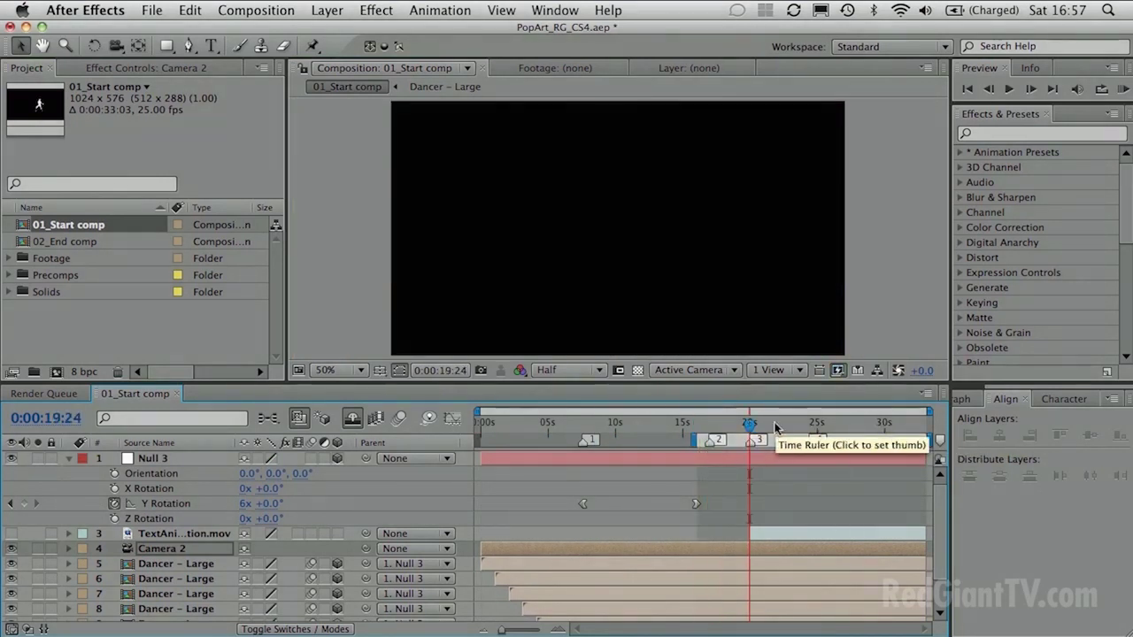
{"action": "left_click", "coordinate": [722, 426]}
{"action": "left_click", "coordinate": [714, 426]}
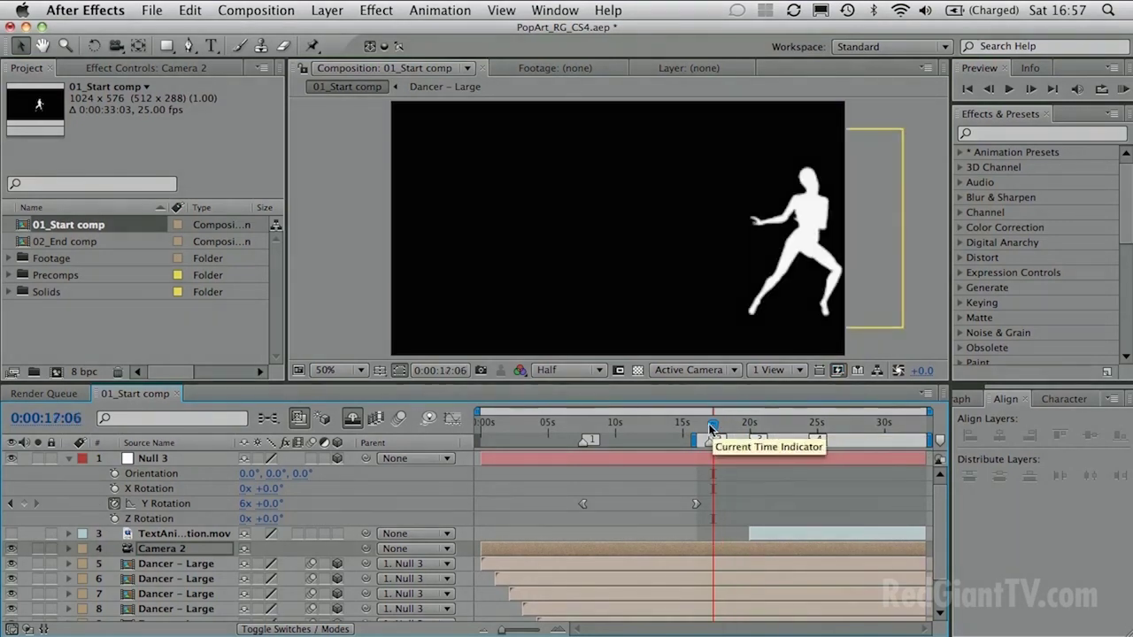
{"action": "left_click_drag", "start_coordinate": [714, 426], "coordinate": [710, 427]}
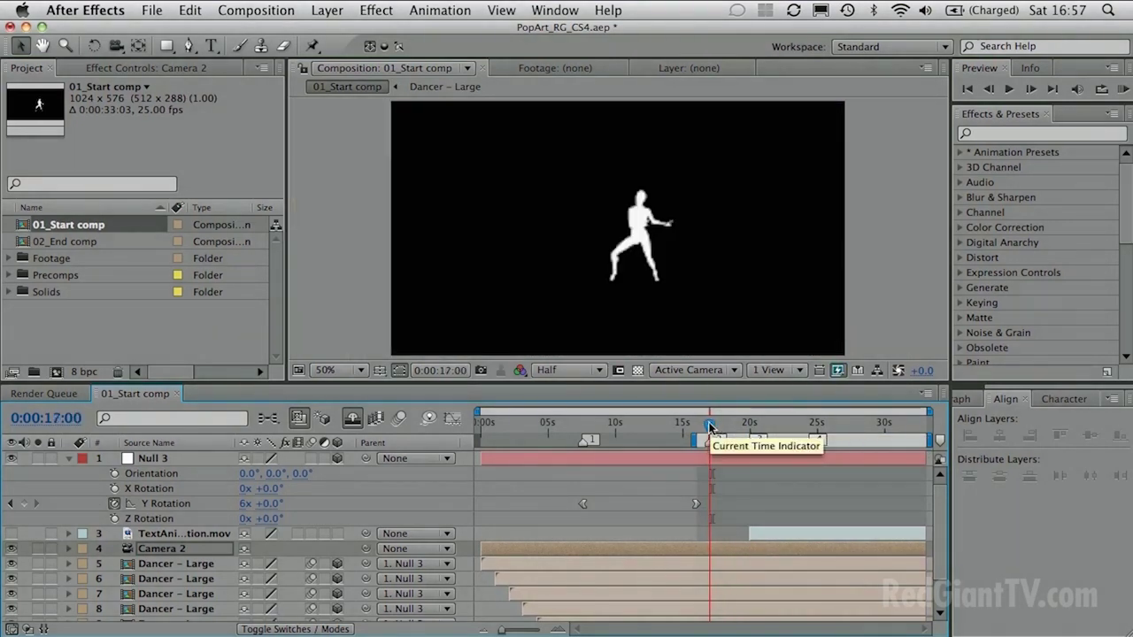
Step: Open Cubic Distribution for the Morph_Dance.mov layer, enable Distribute Randomly and set the cube's Y dimension to 1
{"action": "left_click", "coordinate": [68, 457]}
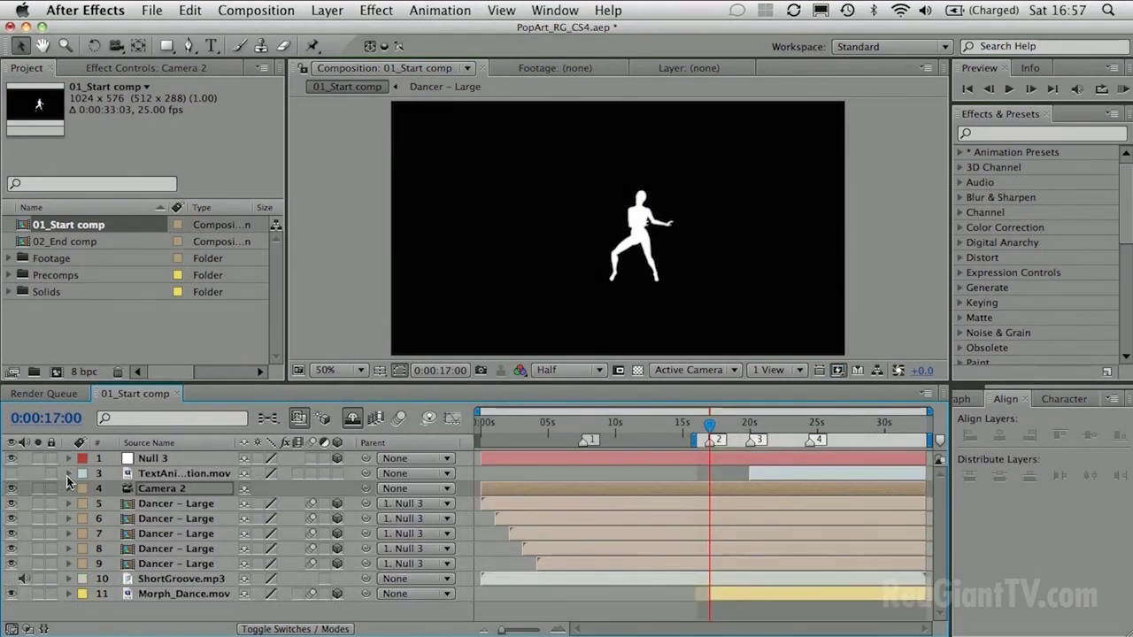
{"action": "left_click", "coordinate": [177, 593]}
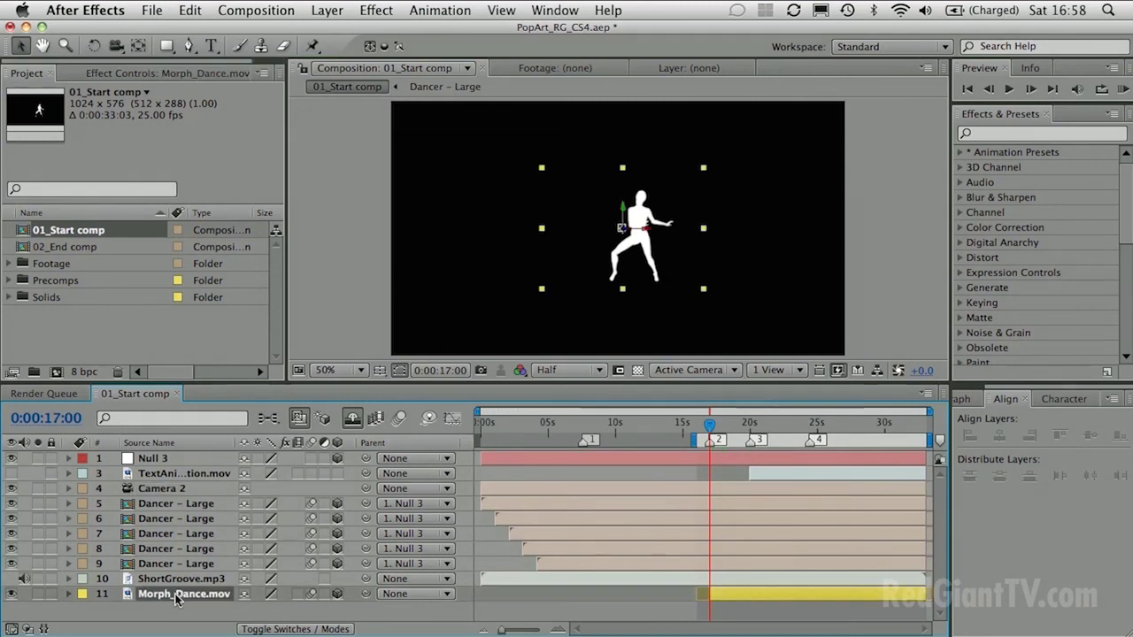
{"action": "left_click", "coordinate": [564, 11]}
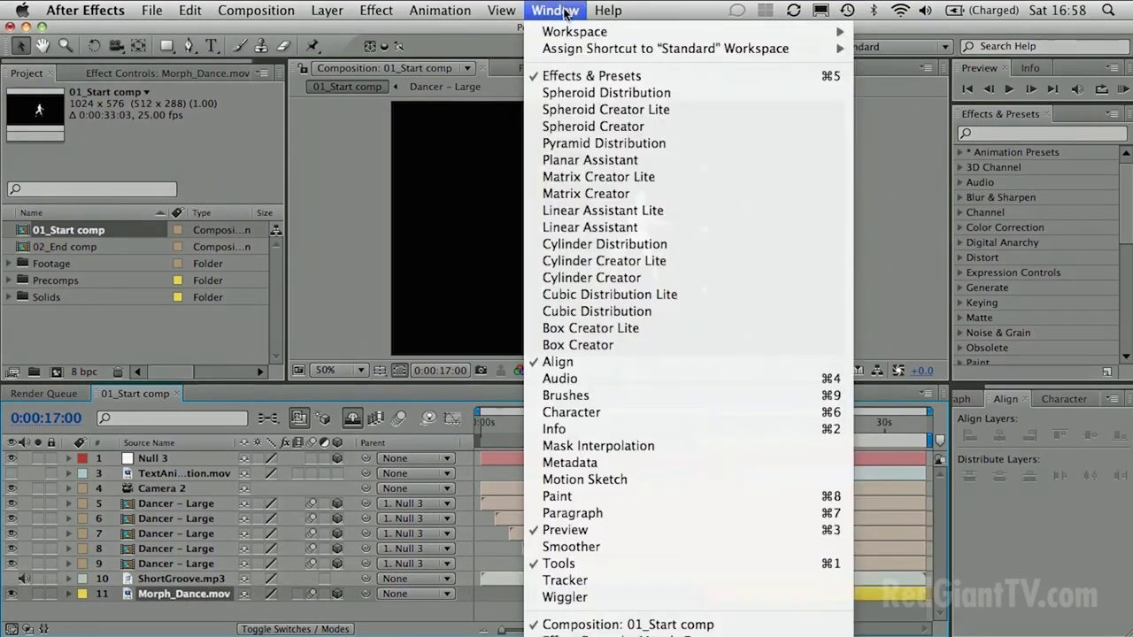
{"action": "left_click", "coordinate": [567, 310]}
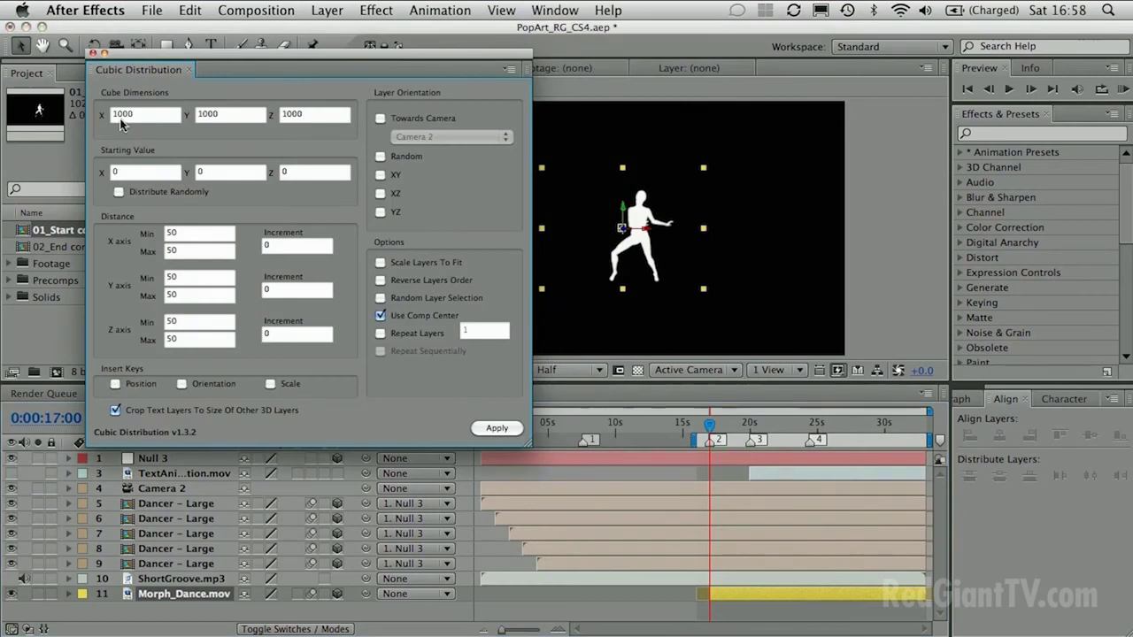
{"action": "left_click", "coordinate": [119, 192]}
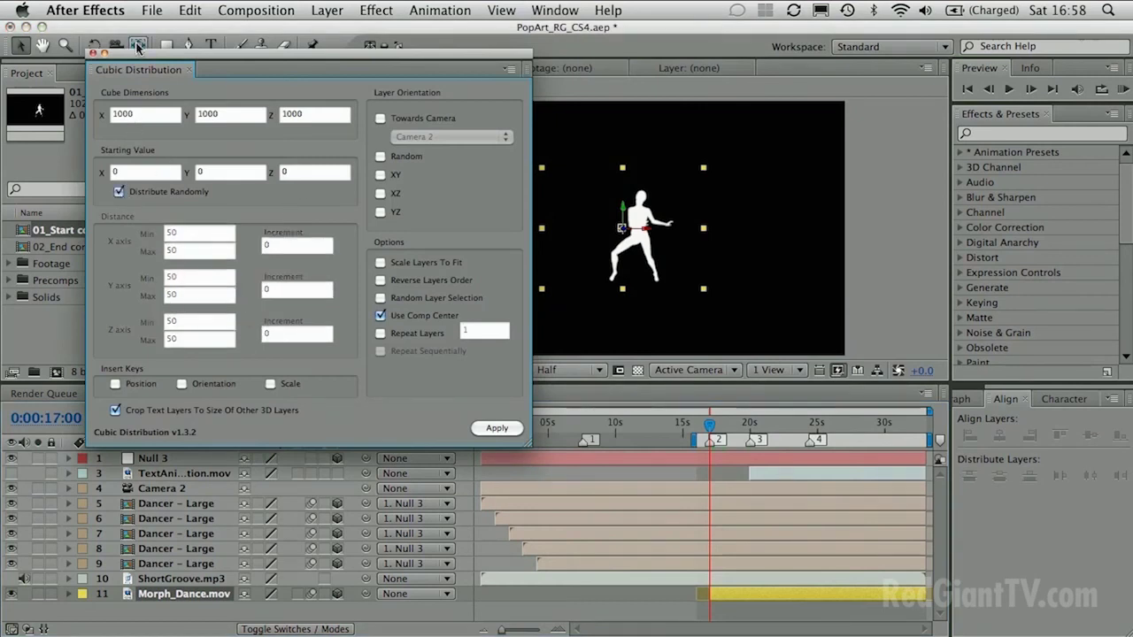
{"action": "double_click", "coordinate": [229, 119]}
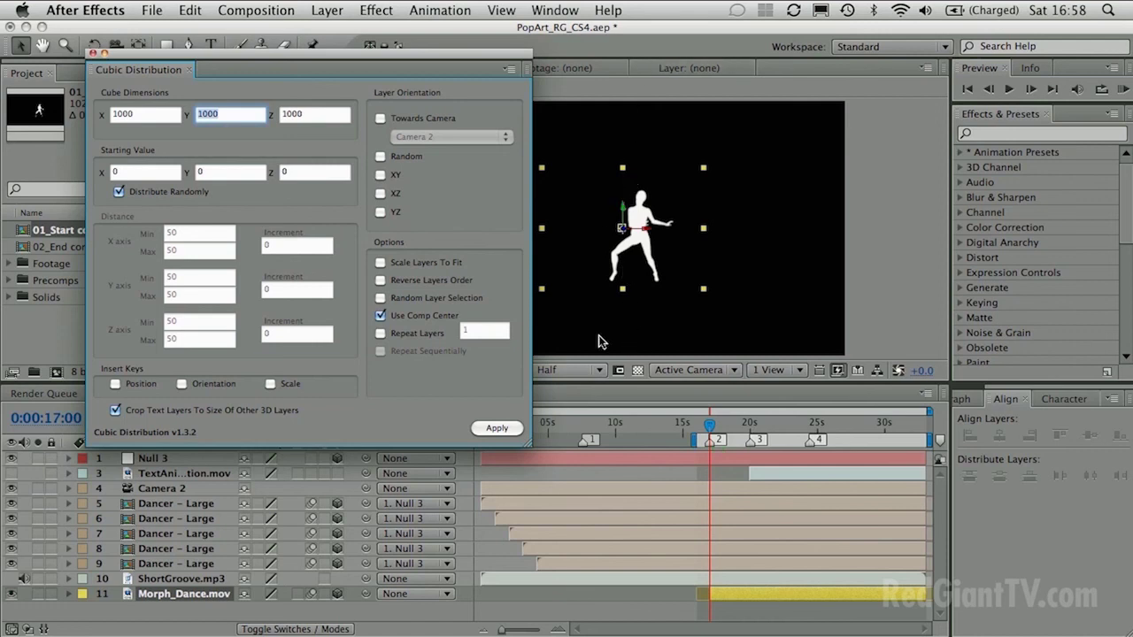
{"action": "type", "text": "1"}
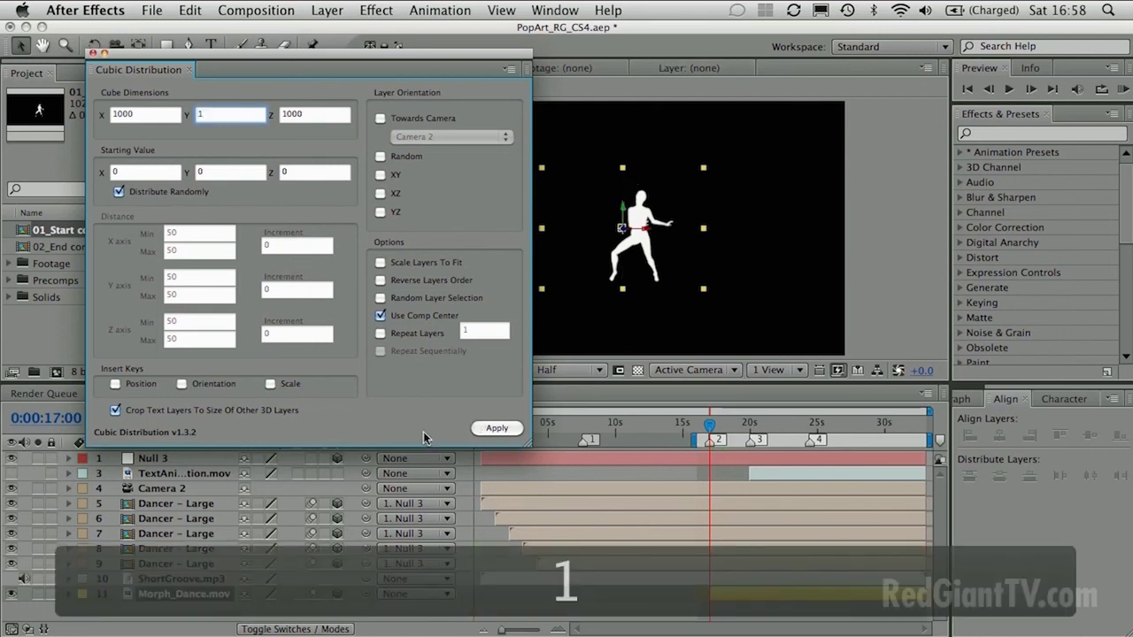
Step: Enable Repeat Layers with a value of 20 and apply the cubic distribution to Morph_Dance.mov
{"action": "left_click", "coordinate": [381, 333]}
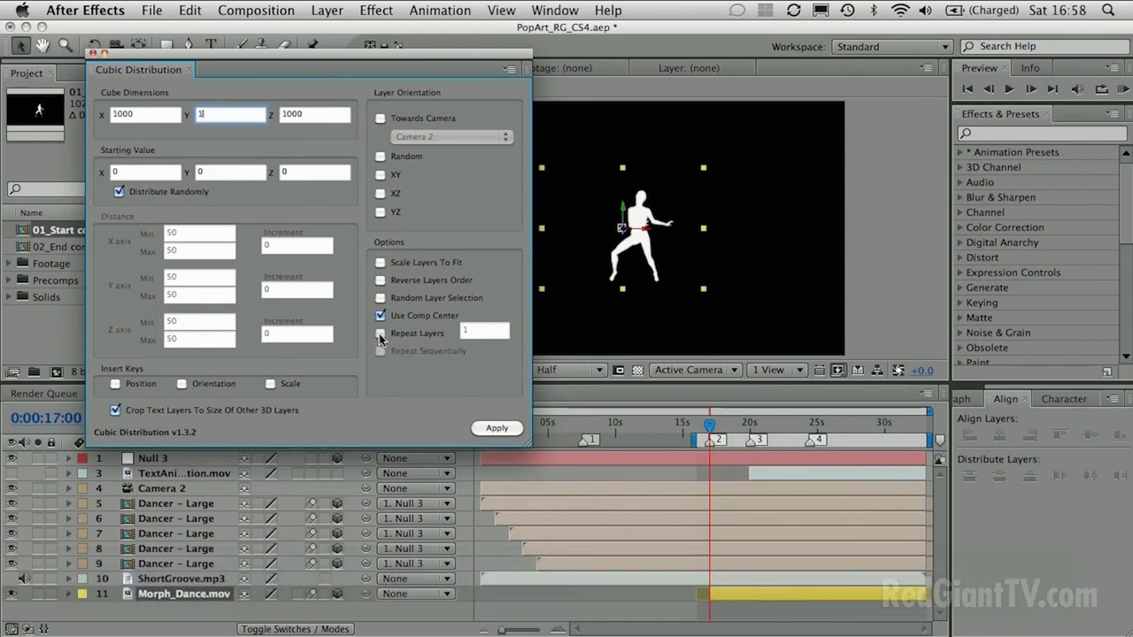
{"action": "double_click", "coordinate": [504, 331]}
{"action": "type", "text": "20"}
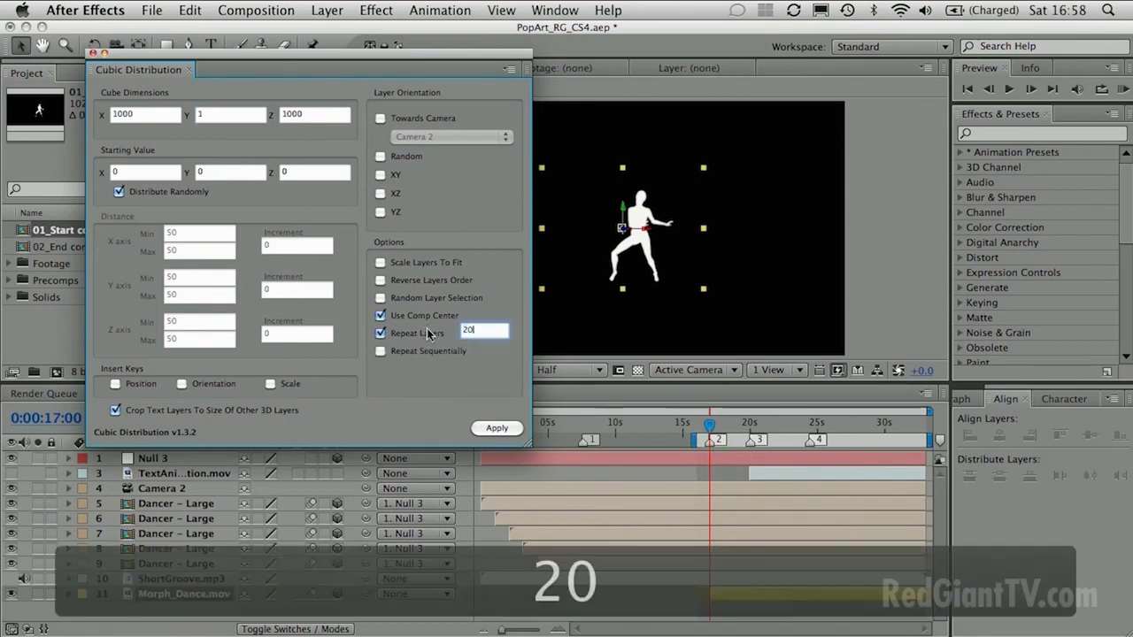
{"action": "left_click", "coordinate": [496, 427]}
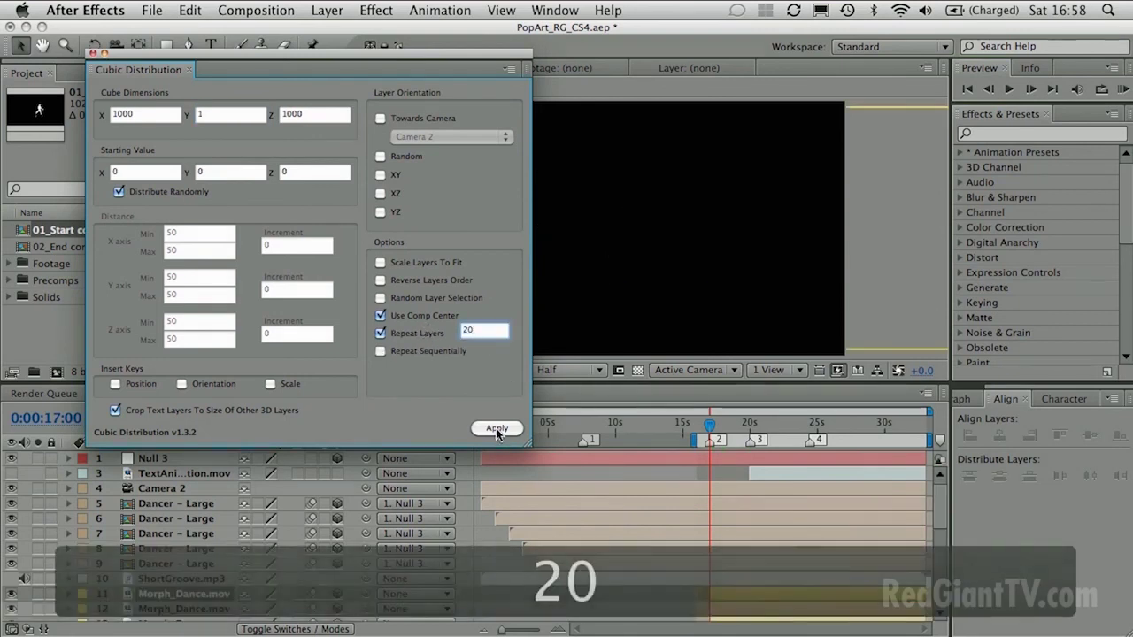
Step: Uncover the composition viewer and examine the distributed dancers in Custom View 1
{"action": "left_click_drag", "start_coordinate": [413, 54], "coordinate": [280, 390]}
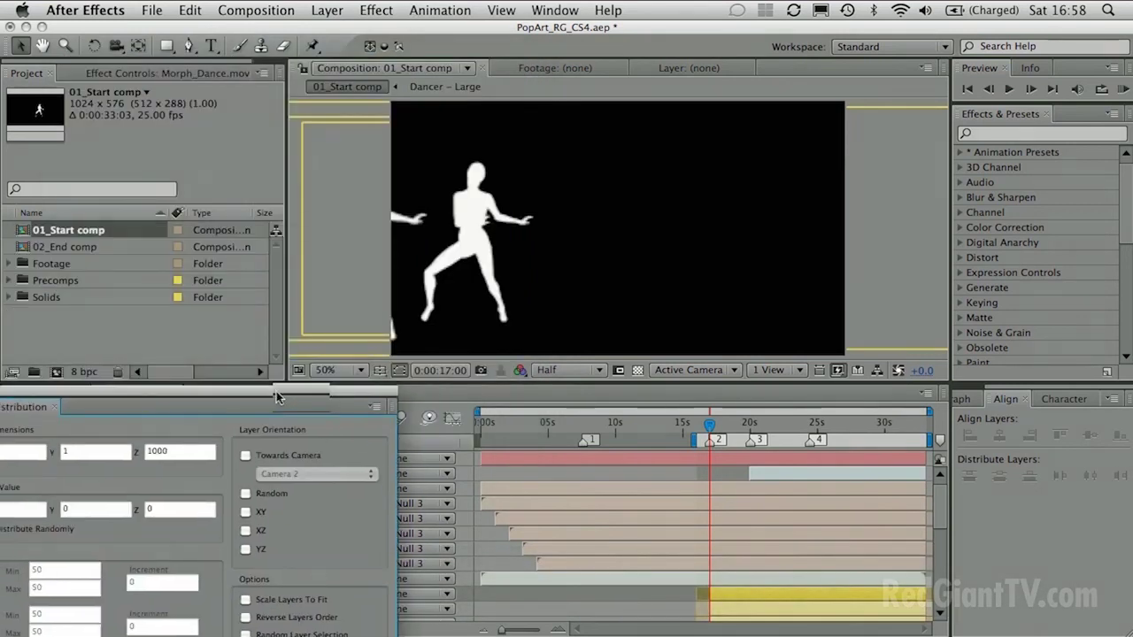
{"action": "left_click", "coordinate": [715, 376]}
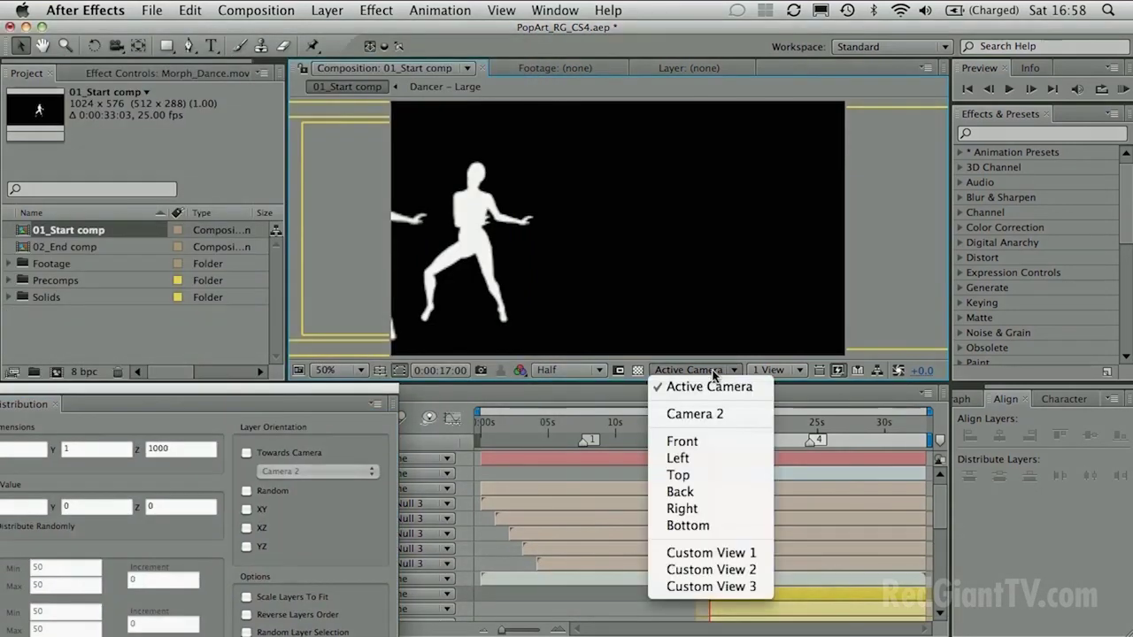
{"action": "left_click", "coordinate": [702, 553]}
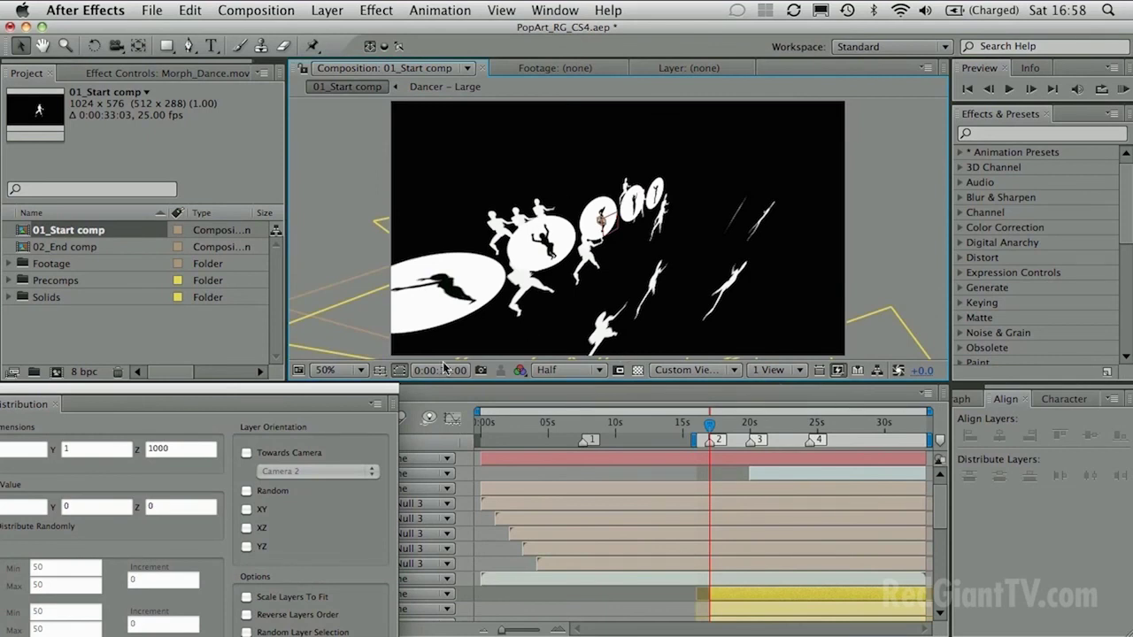
Step: Undo the cubic distribution of Morph_Dance.mov, close its dialog and return the viewer to Active Camera
{"action": "left_click_drag", "start_coordinate": [372, 396], "coordinate": [550, 151]}
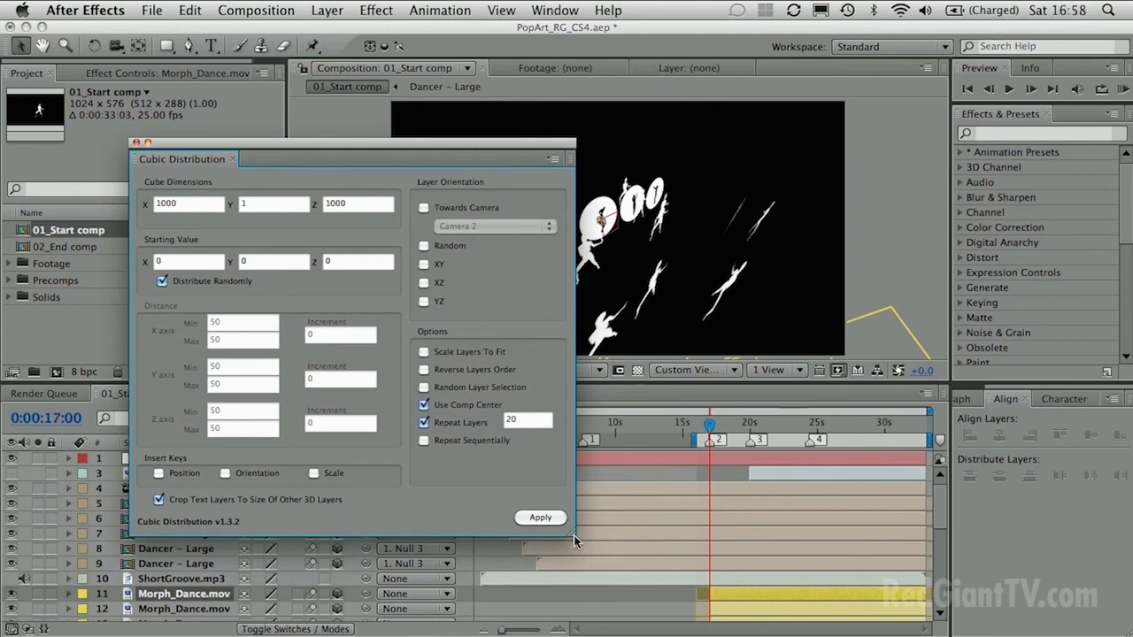
{"action": "key", "text": "super+z"}
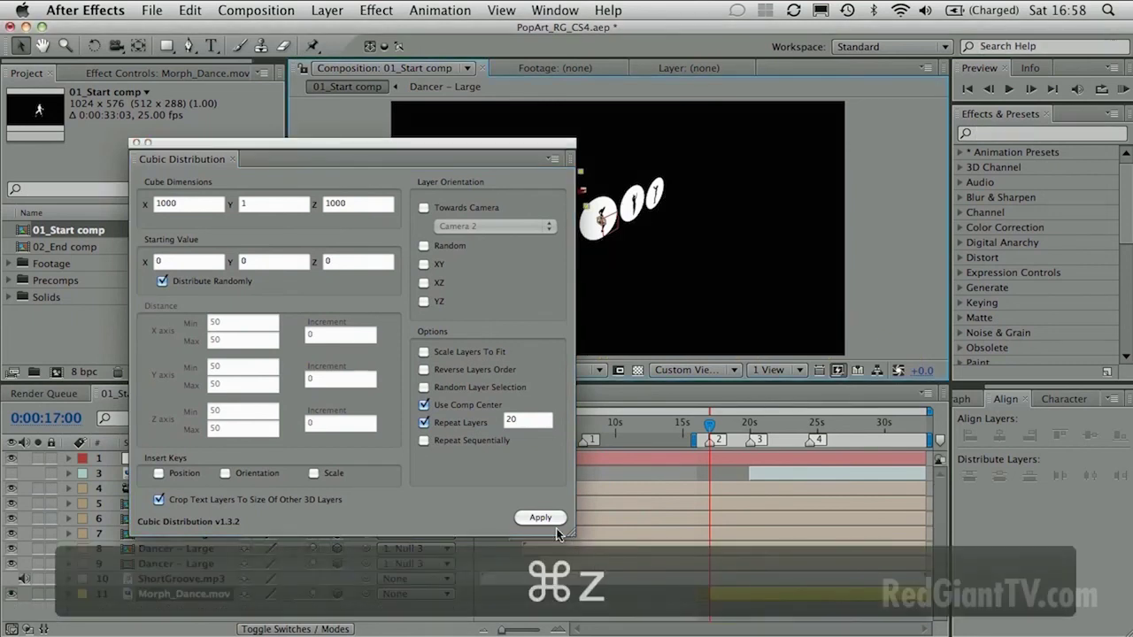
{"action": "left_click", "coordinate": [536, 518]}
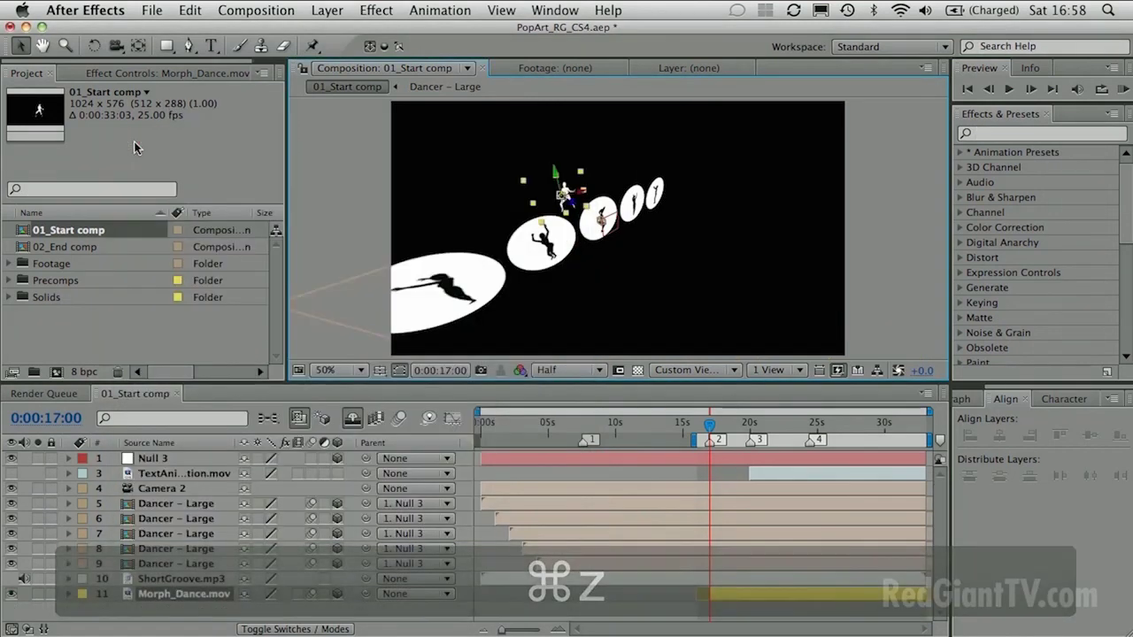
{"action": "left_click", "coordinate": [695, 370]}
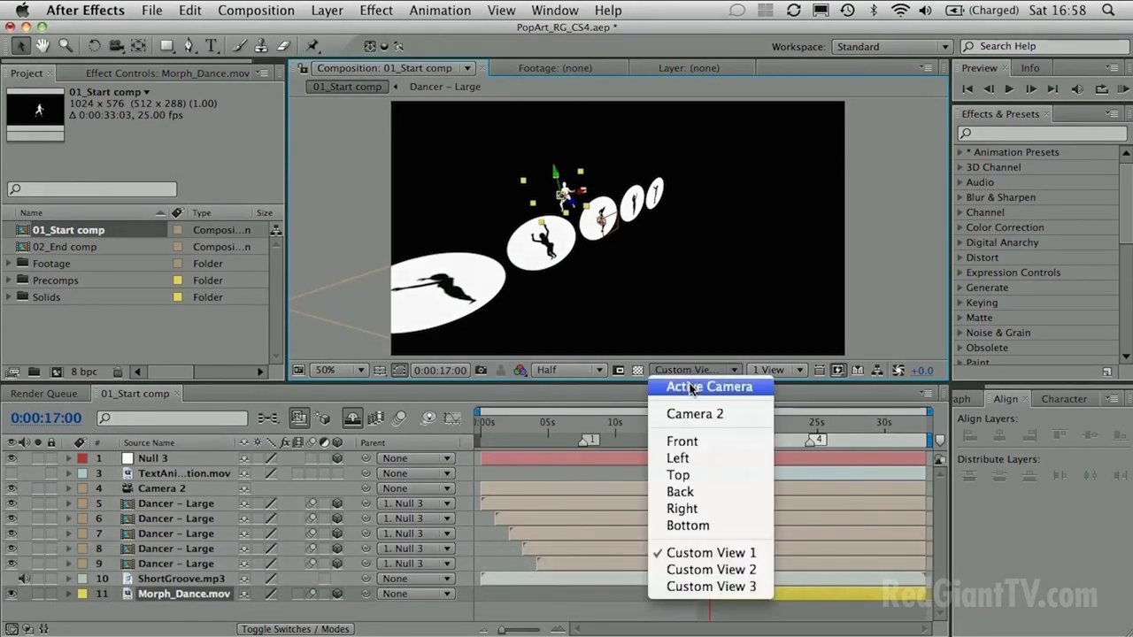
{"action": "left_click", "coordinate": [690, 386]}
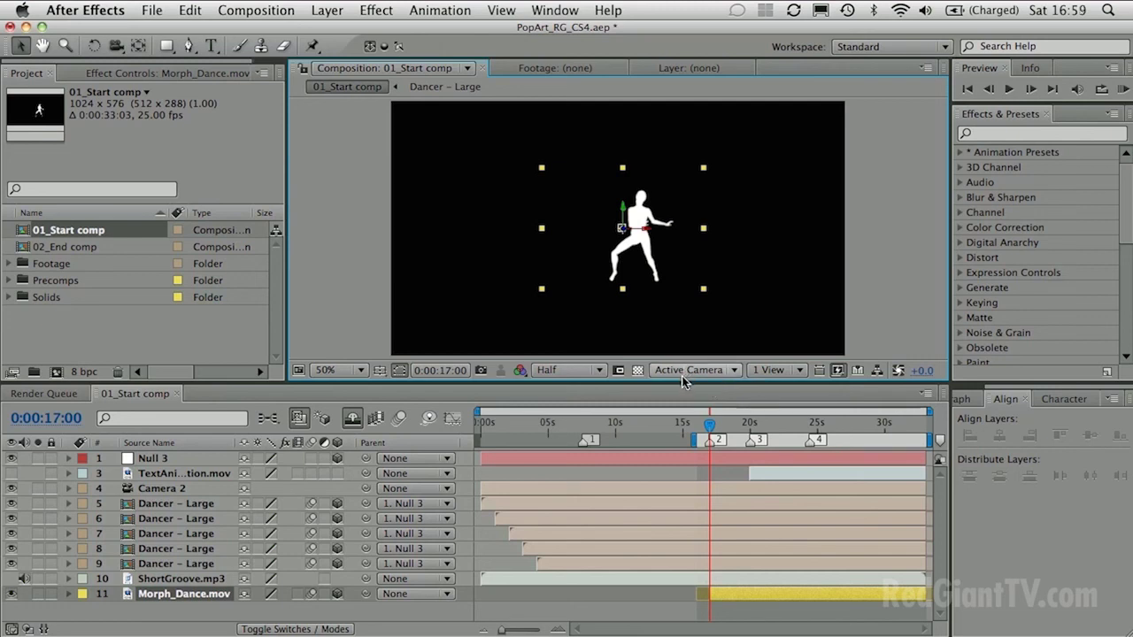
Step: Search the effects for "echospace" and apply Trapcode Echospace to the Morph_Dance.mov layer
{"action": "left_click", "coordinate": [988, 133]}
{"action": "type", "text": "ec"}
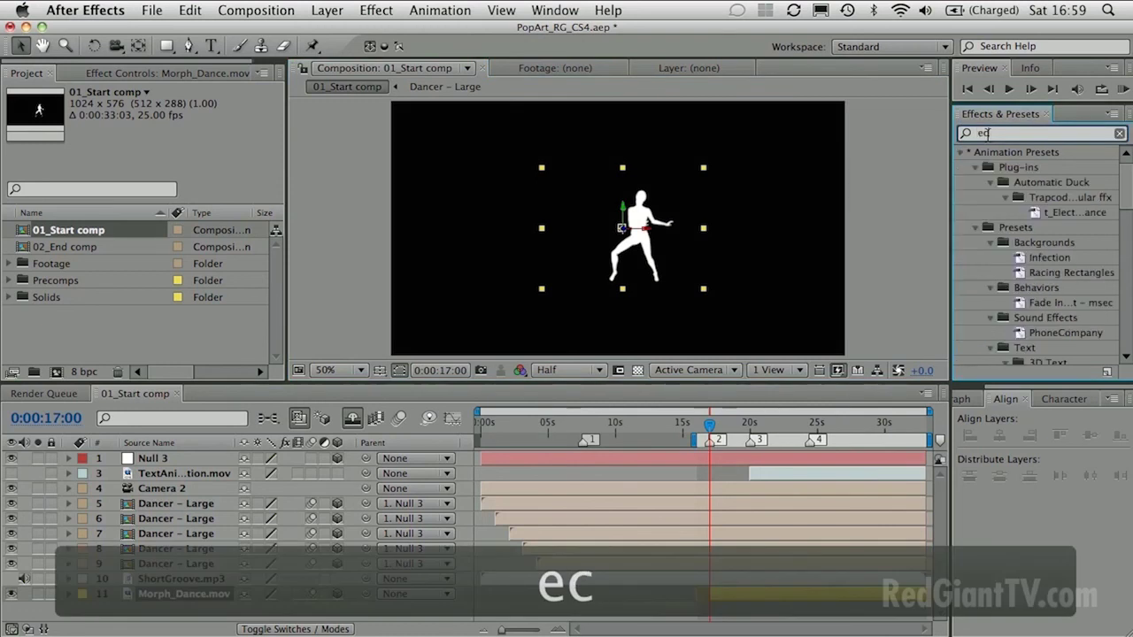
{"action": "type", "text": "hospace"}
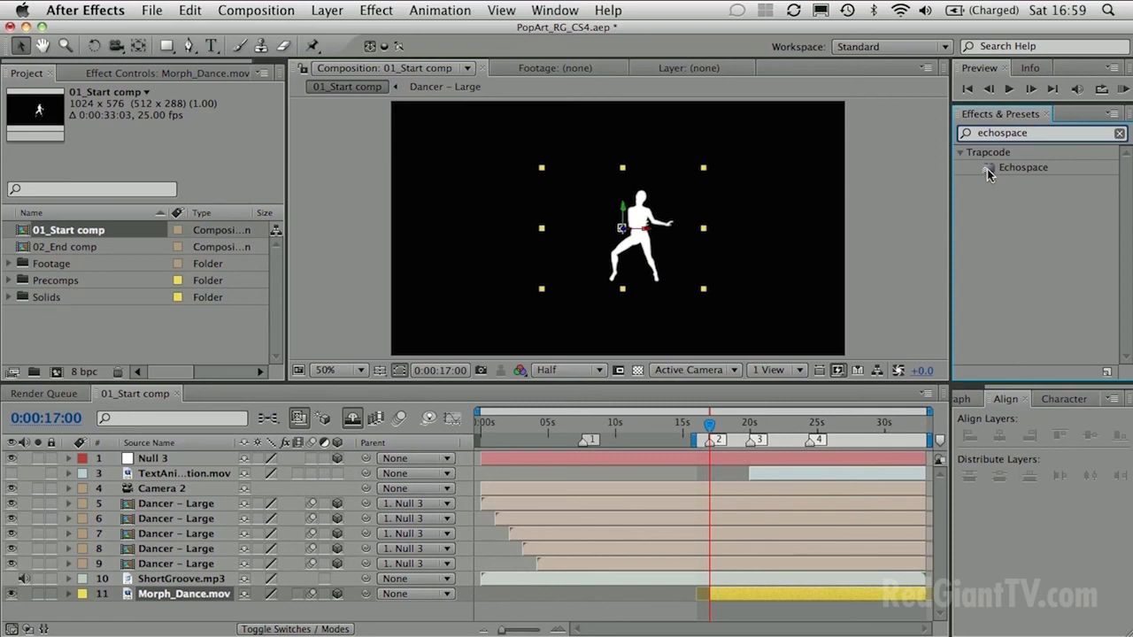
{"action": "left_click", "coordinate": [987, 169]}
{"action": "left_click_drag", "start_coordinate": [987, 169], "coordinate": [656, 230]}
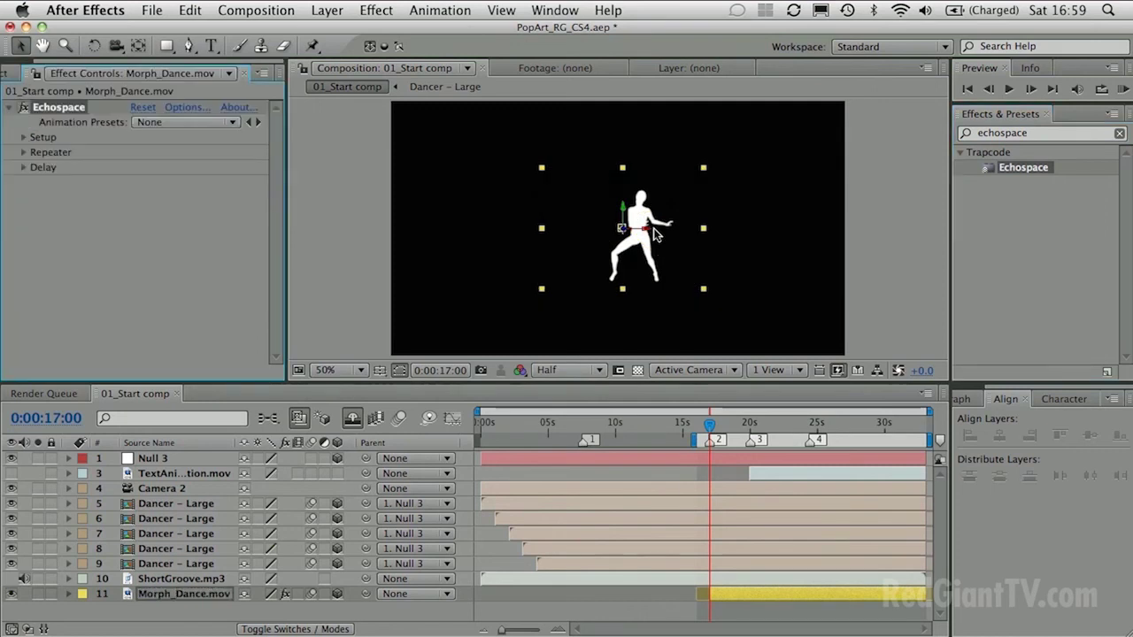
Step: Expand Echospace's Setup and Repeater settings and generate the 10 repeated instances of Morph_Dance.mov
{"action": "left_click", "coordinate": [23, 139]}
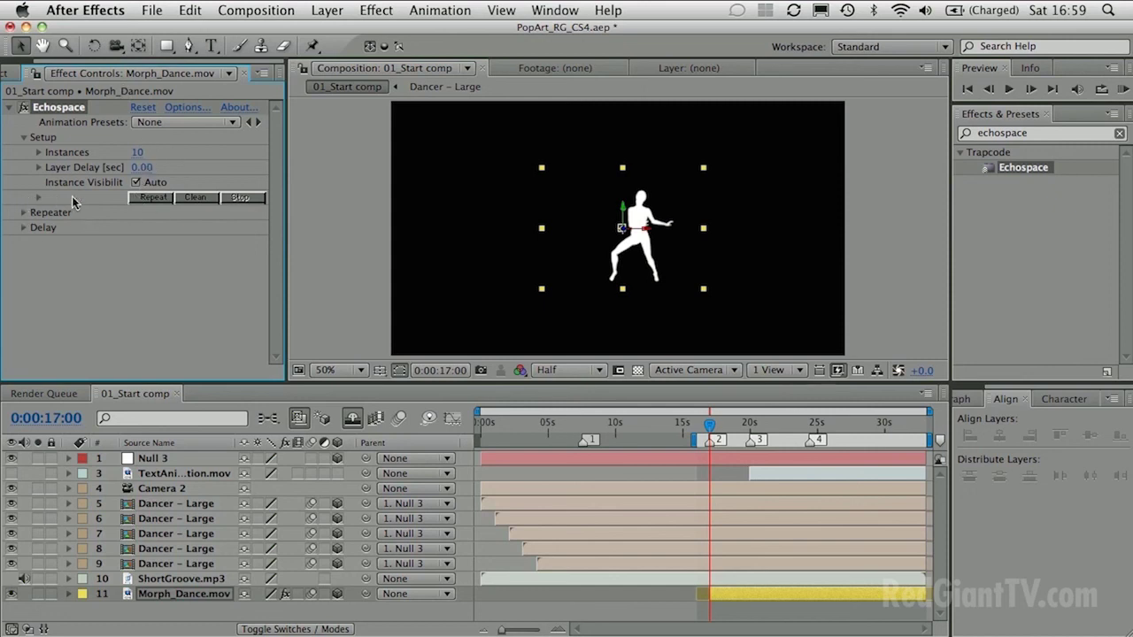
{"action": "left_click", "coordinate": [23, 212]}
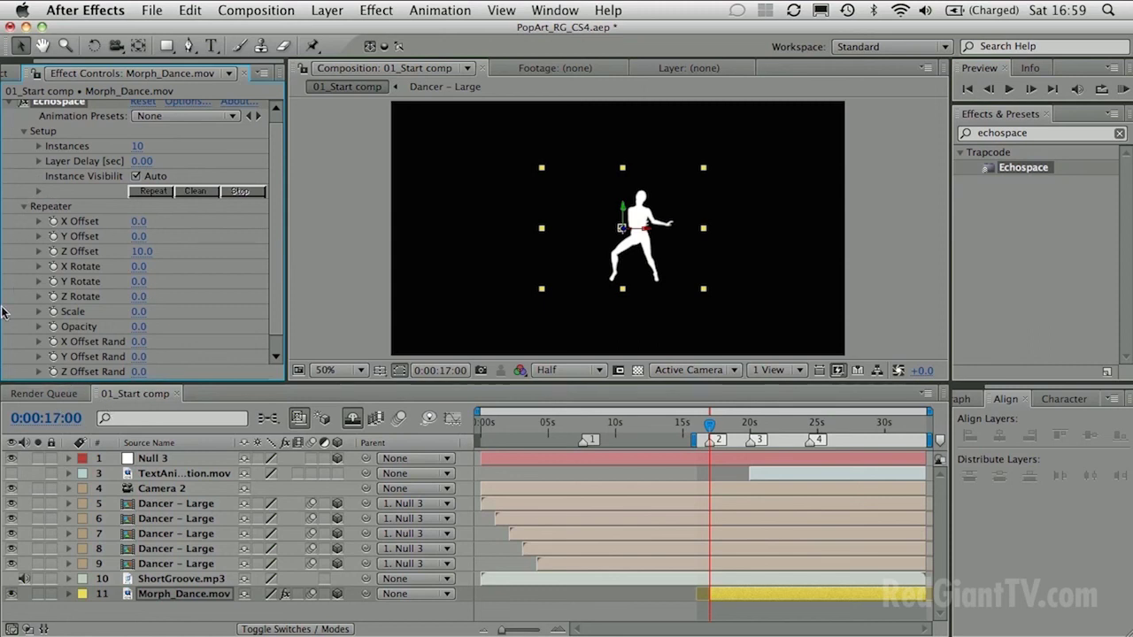
{"action": "left_click", "coordinate": [155, 193]}
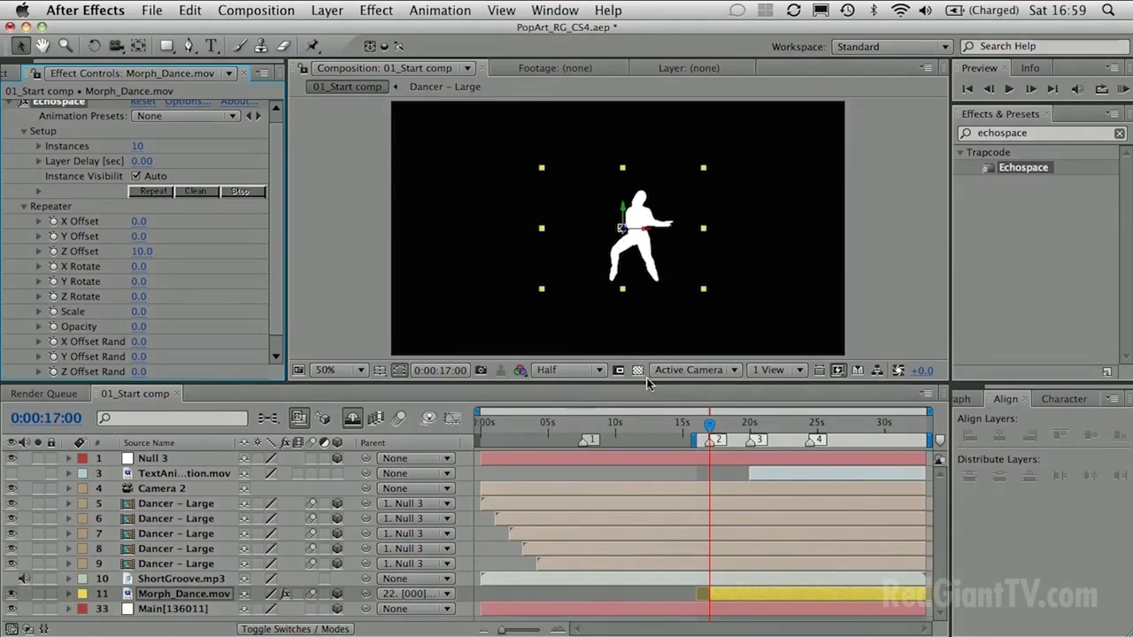
Step: Show the composition in two horizontal views and turn off the transparency grid in the Top view
{"action": "left_click", "coordinate": [772, 370]}
{"action": "left_click", "coordinate": [783, 407]}
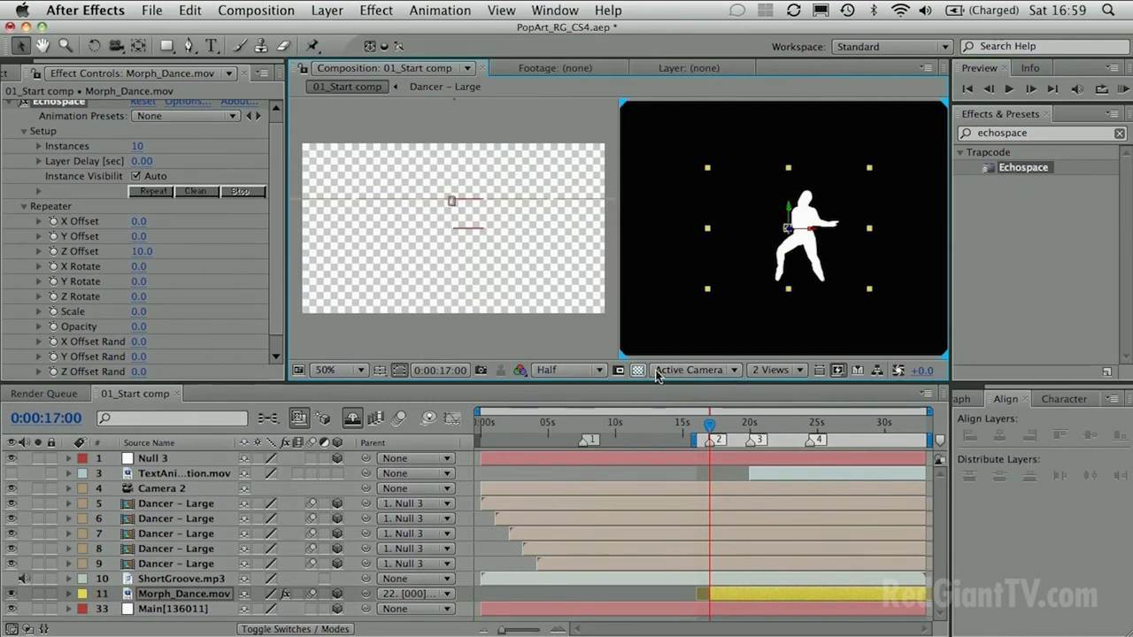
{"action": "left_click", "coordinate": [596, 342]}
{"action": "left_click", "coordinate": [663, 370]}
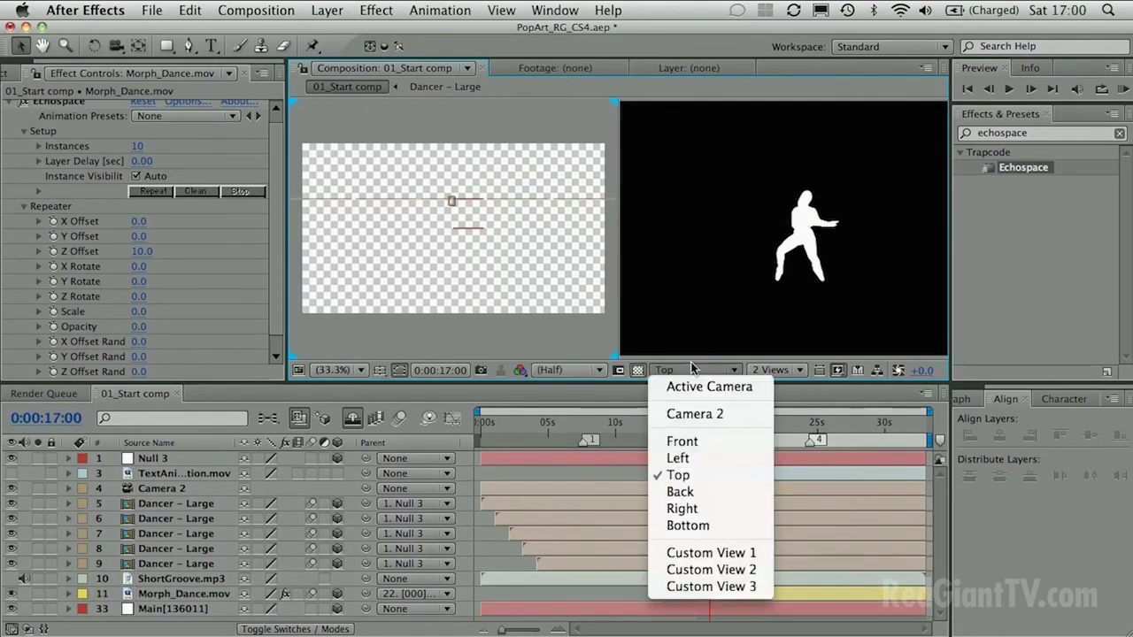
{"action": "key", "text": "Escape"}
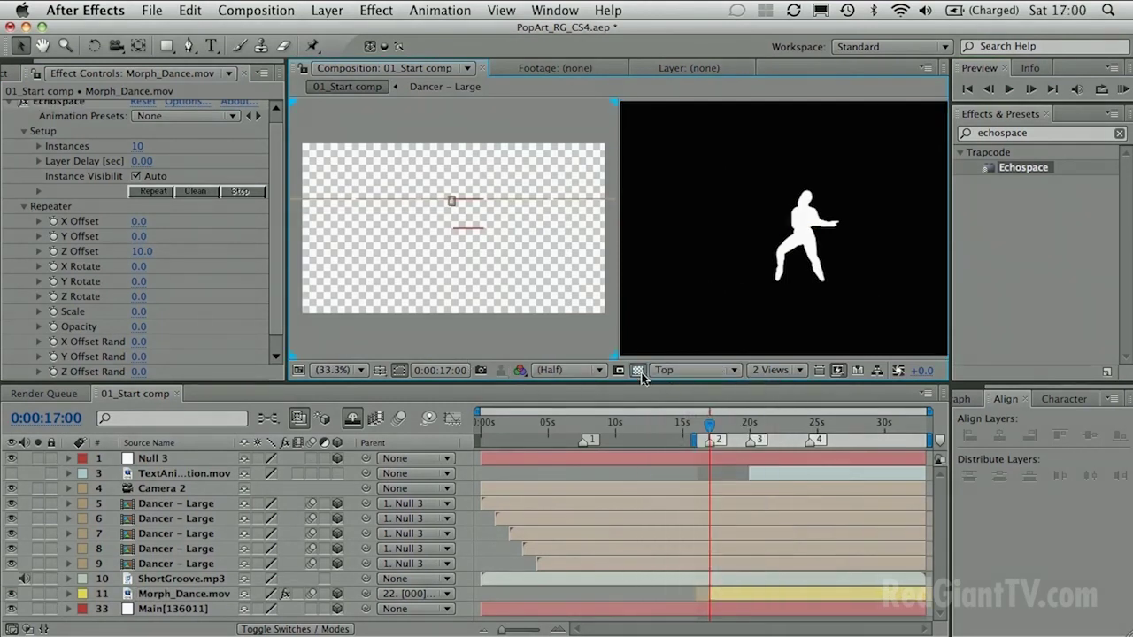
{"action": "left_click", "coordinate": [637, 370]}
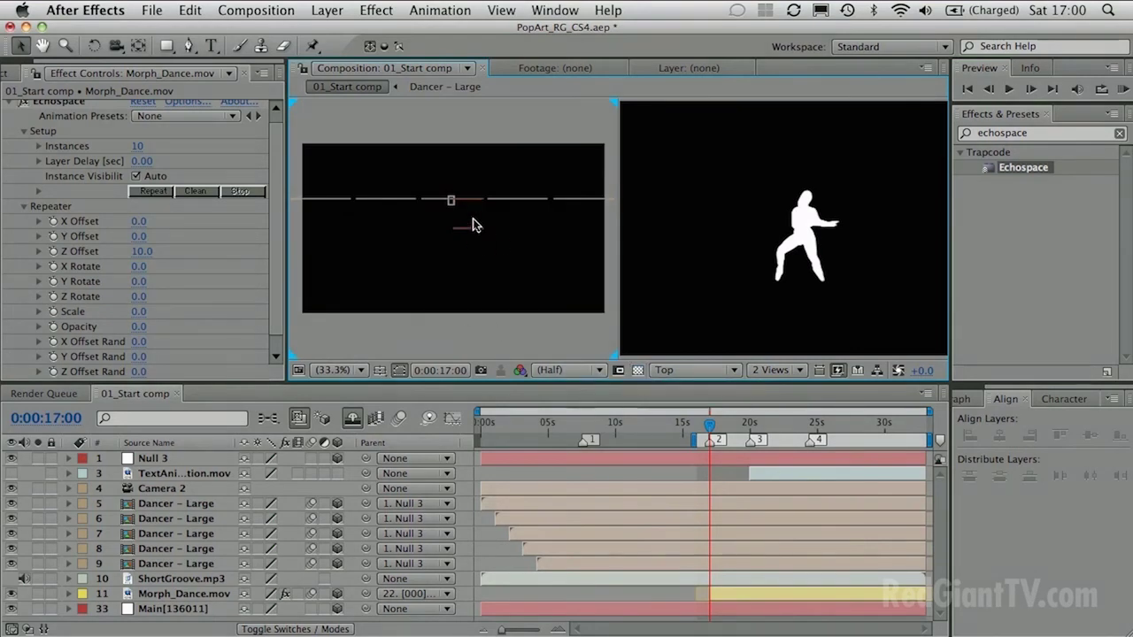
Step: Preview the repeated dancers, park the current time at 0:00:17:05 and return to a single view
{"action": "key", "text": "space"}
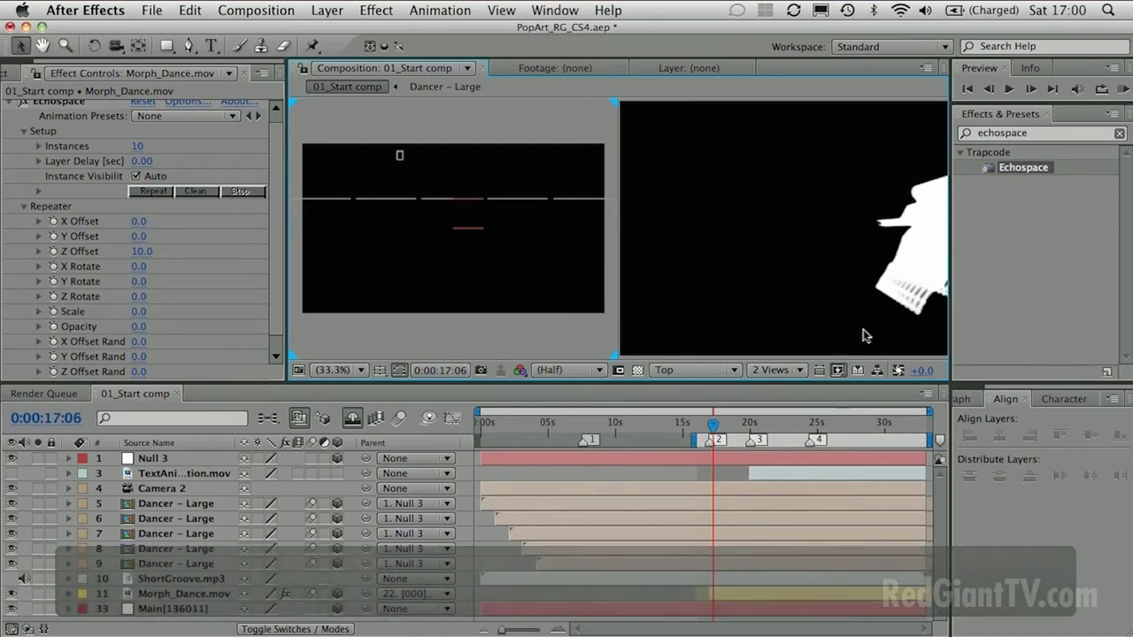
{"action": "mouse_move", "coordinate": [714, 425]}
{"action": "left_mouse_down"}
{"action": "mouse_move", "coordinate": [687, 428]}
{"action": "mouse_move", "coordinate": [708, 421]}
{"action": "left_mouse_up"}
{"action": "left_click_drag", "start_coordinate": [709, 419], "coordinate": [711, 417]}
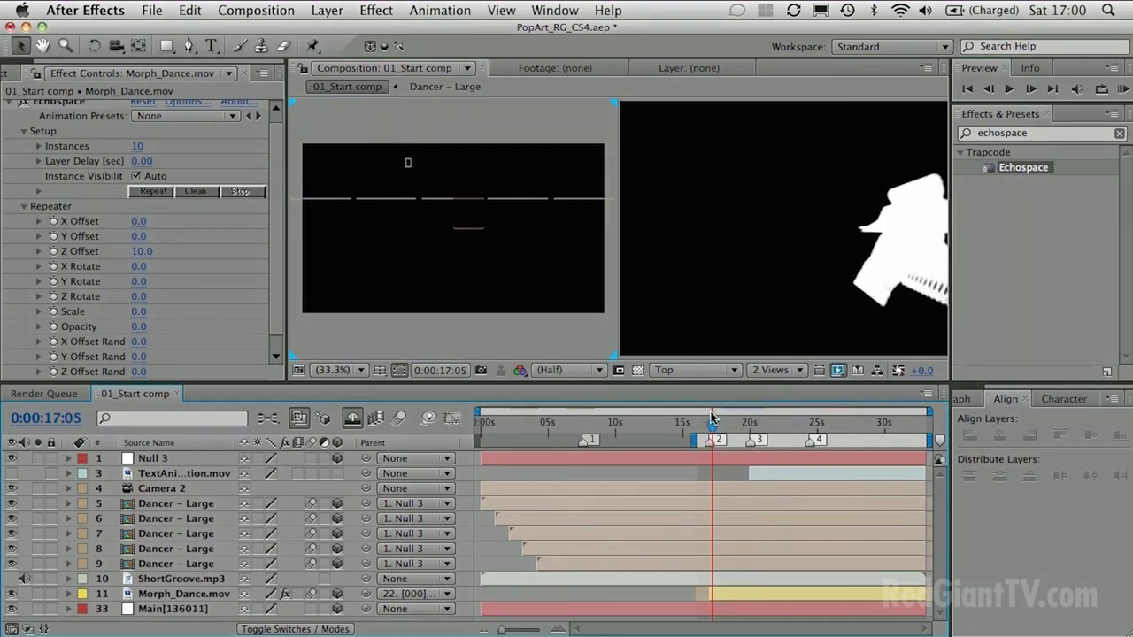
{"action": "left_click", "coordinate": [770, 370]}
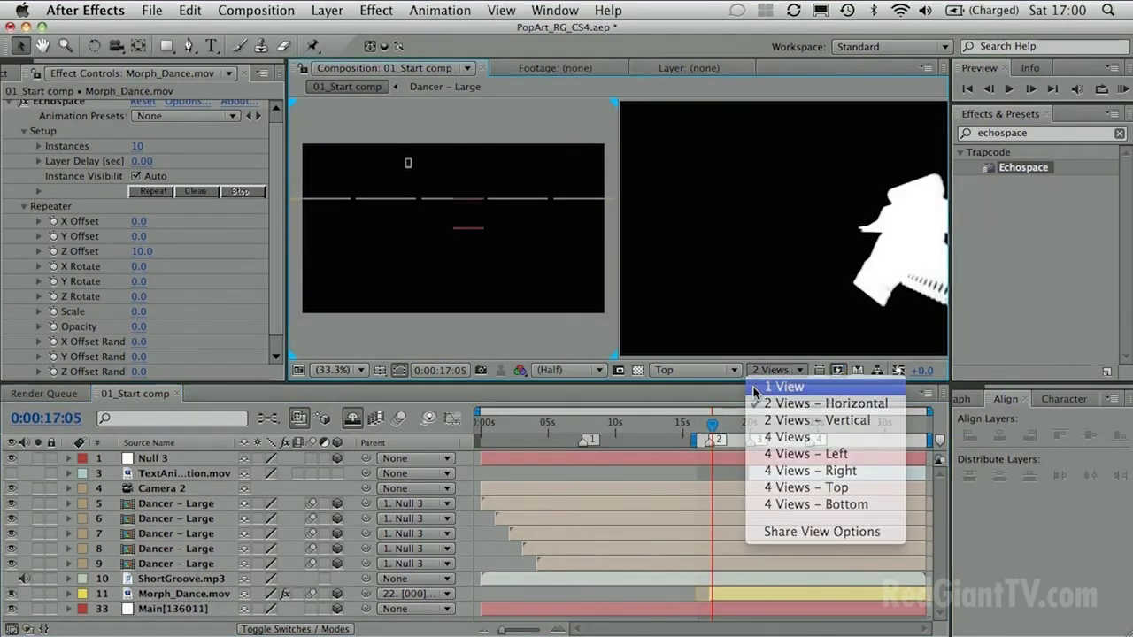
{"action": "left_click", "coordinate": [783, 386]}
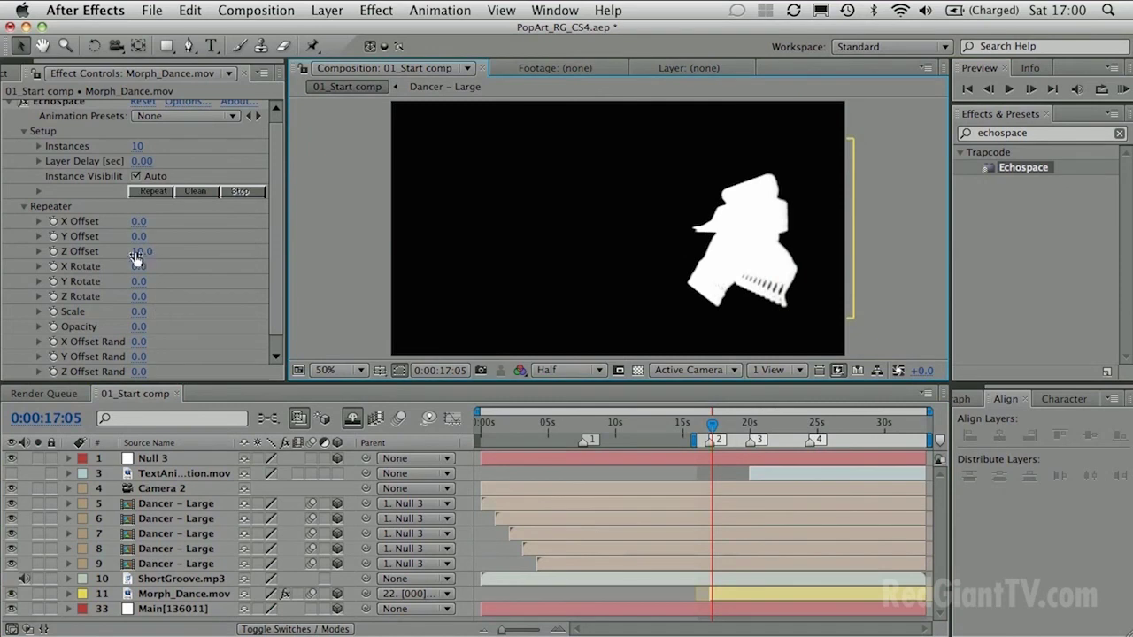
Step: Set the Echospace Repeater's Z Offset to 191 to spread the dancers apart in depth
{"action": "left_click_drag", "start_coordinate": [135, 255], "coordinate": [237, 259]}
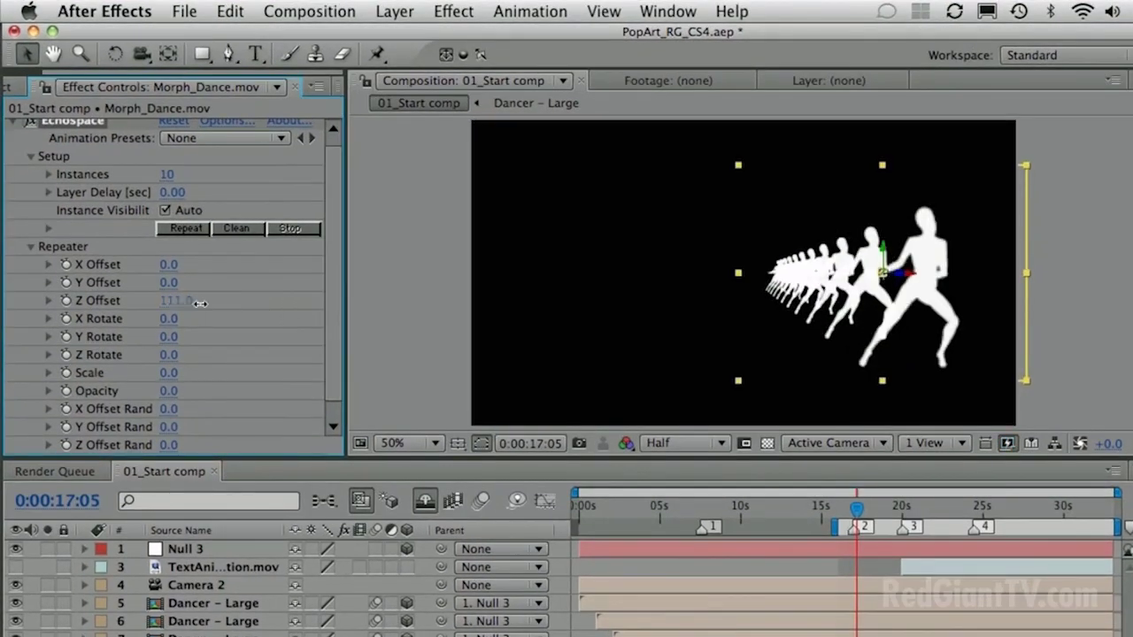
{"action": "left_click_drag", "start_coordinate": [200, 304], "coordinate": [233, 301]}
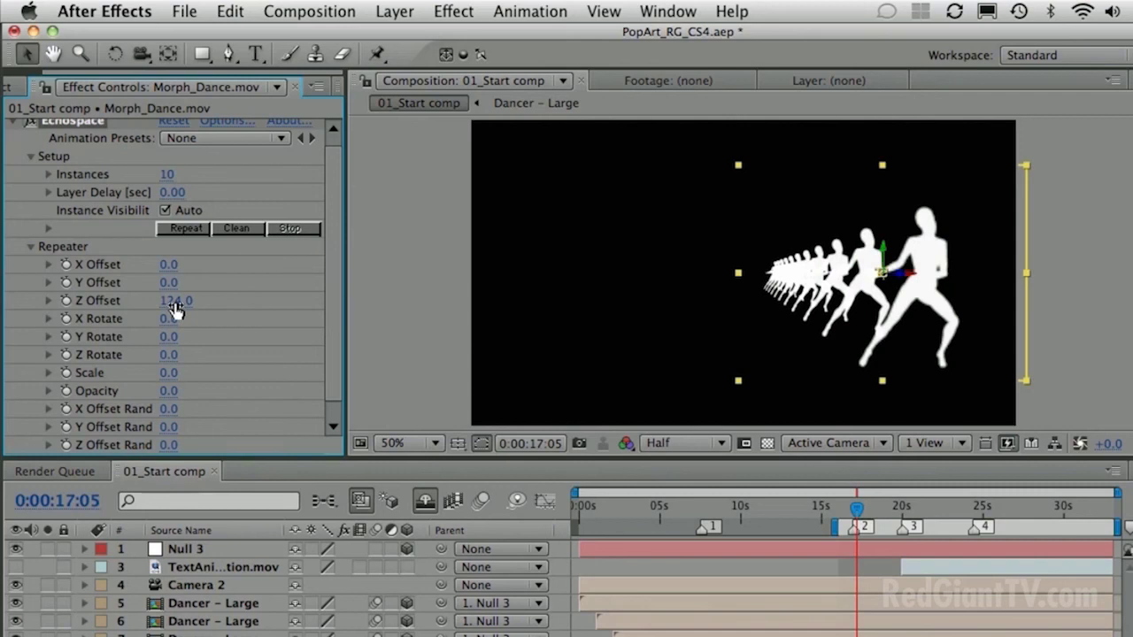
{"action": "left_click_drag", "start_coordinate": [177, 301], "coordinate": [227, 301]}
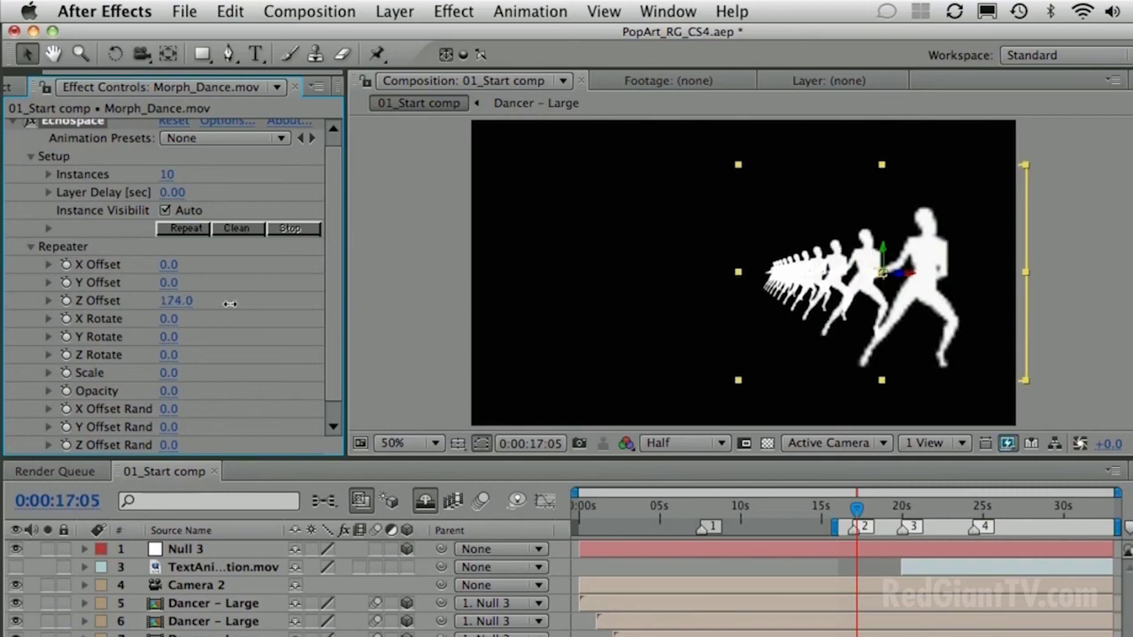
{"action": "left_click", "coordinate": [179, 302]}
{"action": "type", "text": "191"}
{"action": "key", "text": "Return"}
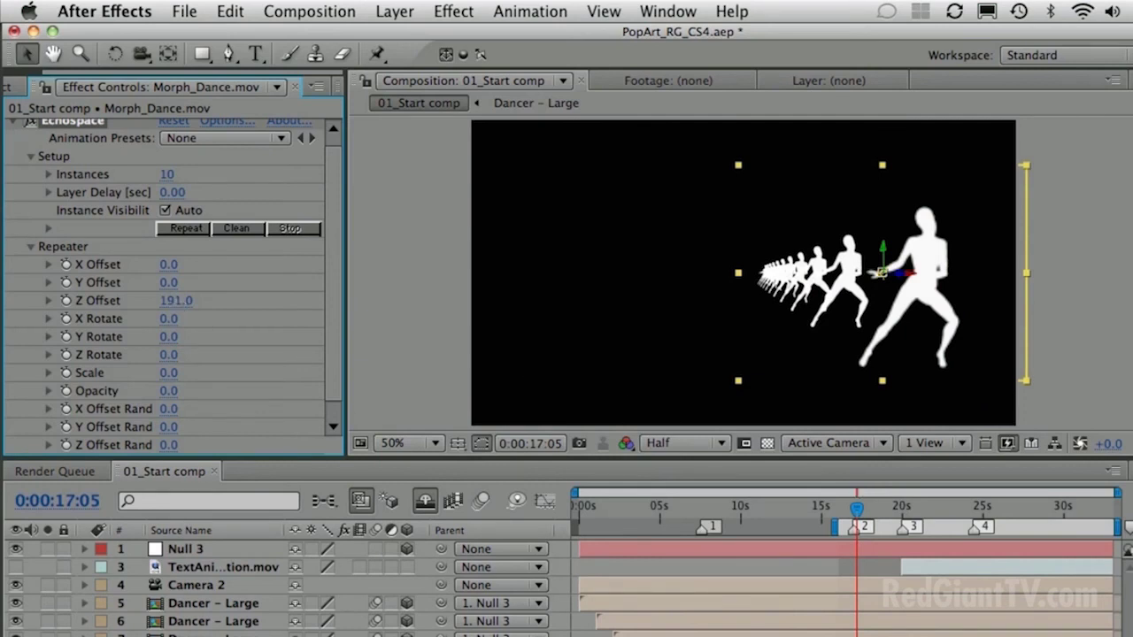
Step: Set the Echospace Repeater's X Offset to -197 to space the dancers out sideways
{"action": "key", "text": "super+Tab"}
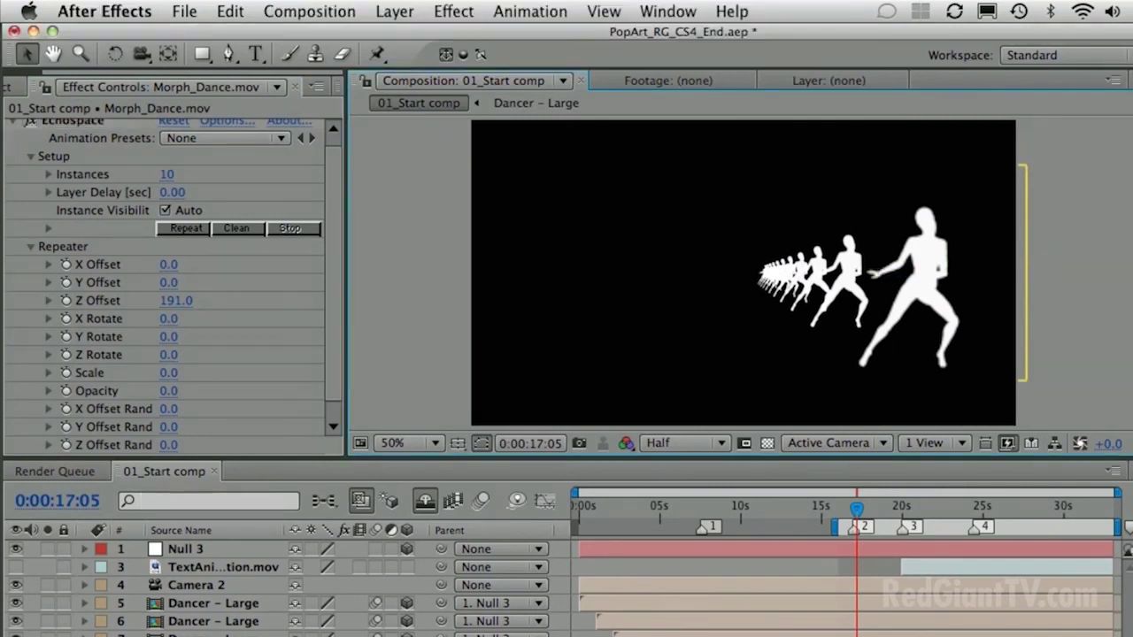
{"action": "left_click", "coordinate": [167, 265]}
{"action": "type", "text": "30"}
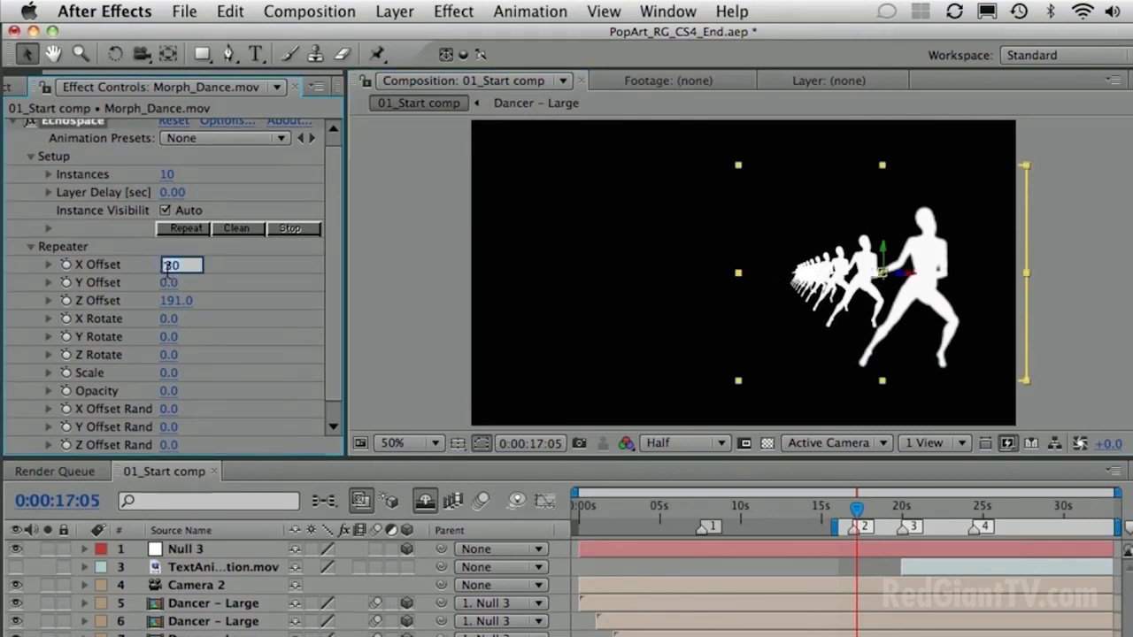
{"action": "type", "text": "-70"}
{"action": "key", "text": "Return"}
{"action": "key", "text": "shift+Down"}
{"action": "key", "text": "shift+Down"}
{"action": "key", "text": "shift+Down"}
{"action": "key", "text": "shift+Down"}
{"action": "key", "text": "shift+Down"}
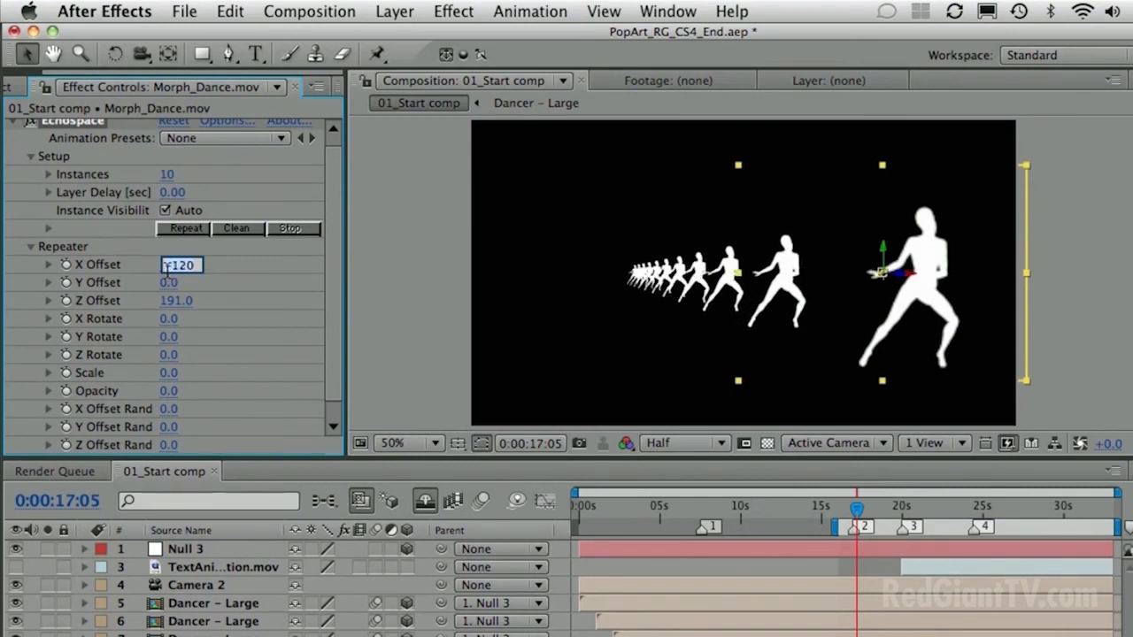
{"action": "type", "text": "-197"}
{"action": "key", "text": "Return"}
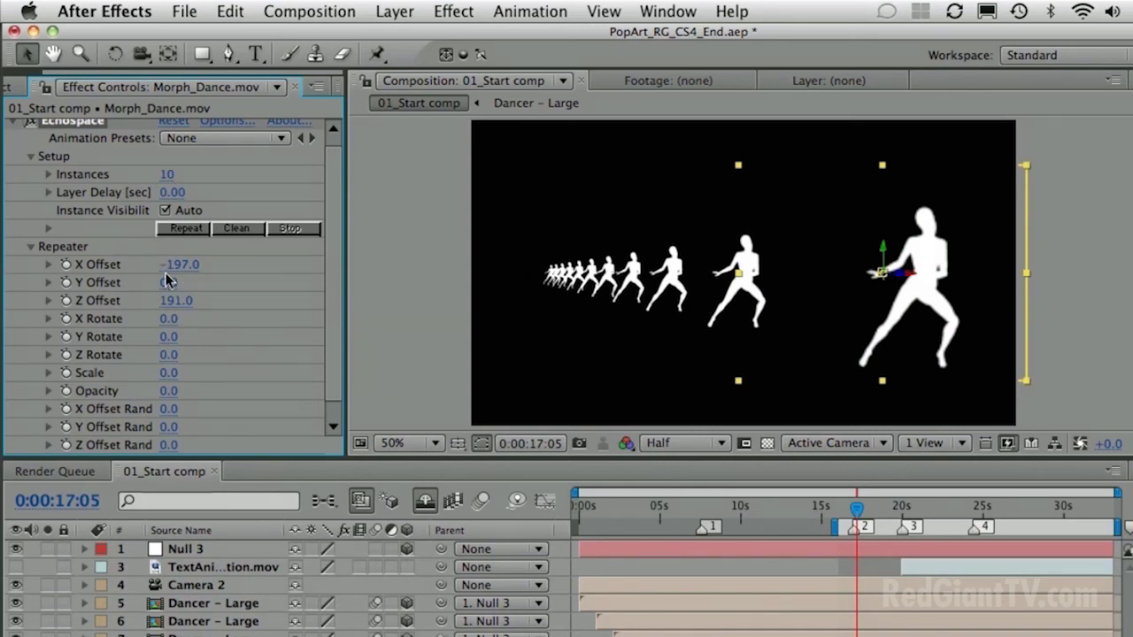
Step: Try several Z Rotate values on the repeated dancers, including 10, and set it back to 0
{"action": "left_click", "coordinate": [166, 355]}
{"action": "type", "text": "40"}
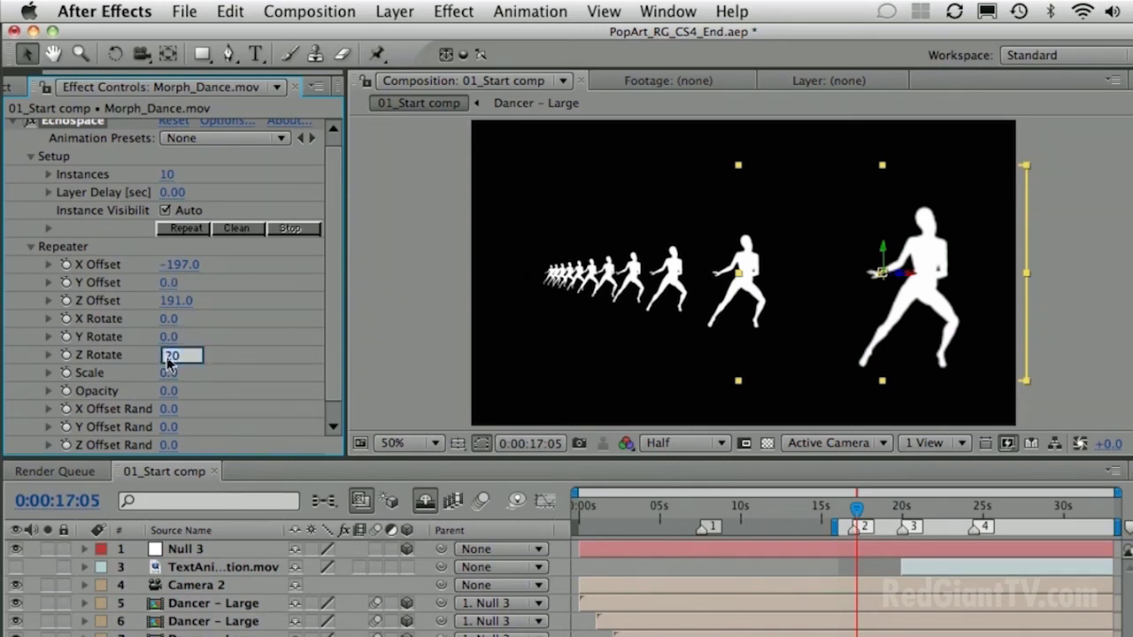
{"action": "key", "text": "Return"}
{"action": "type", "text": "110"}
{"action": "key", "text": "Return"}
{"action": "type", "text": "40"}
{"action": "key", "text": "Return"}
{"action": "type", "text": "60"}
{"action": "key", "text": "Return"}
{"action": "type", "text": "40"}
{"action": "key", "text": "Return"}
{"action": "type", "text": "10"}
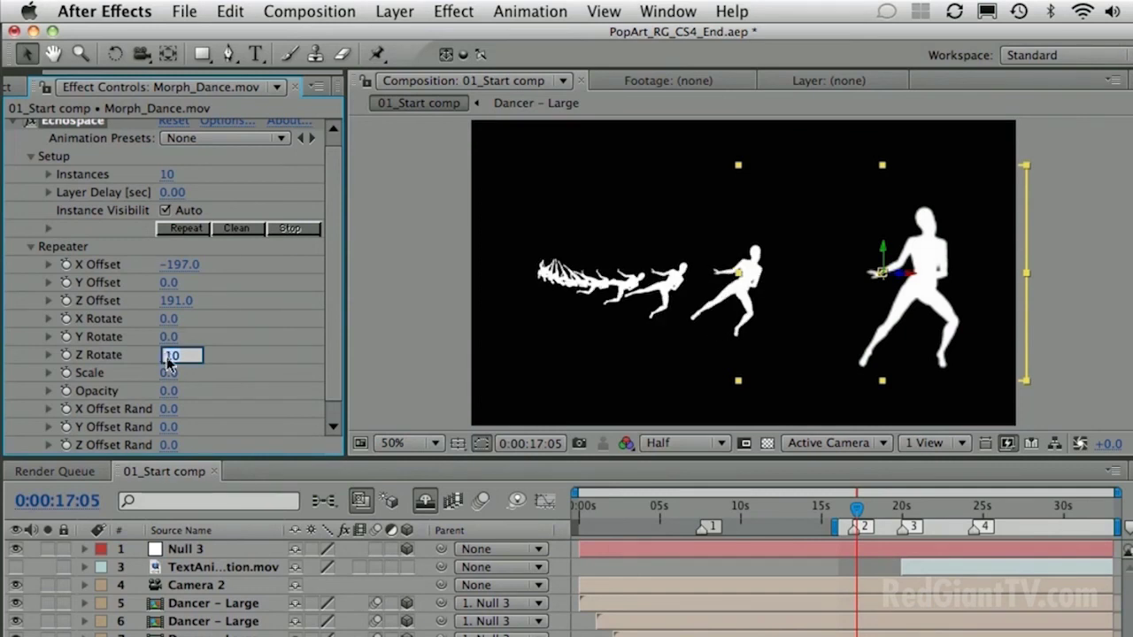
{"action": "key", "text": "Return"}
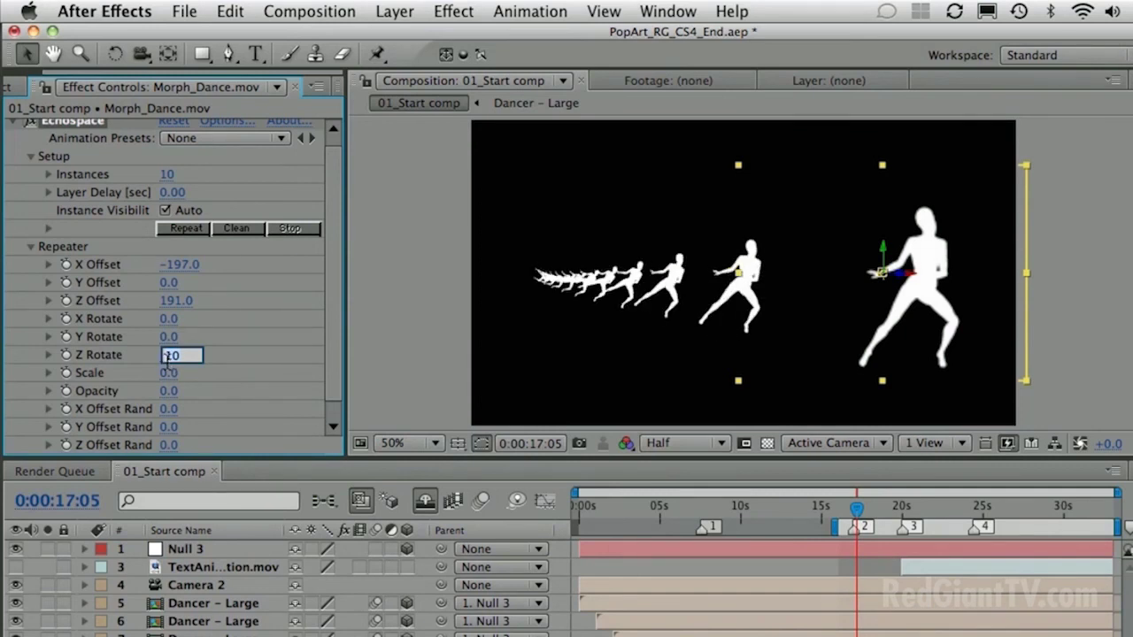
{"action": "type", "text": "0"}
{"action": "key", "text": "Return"}
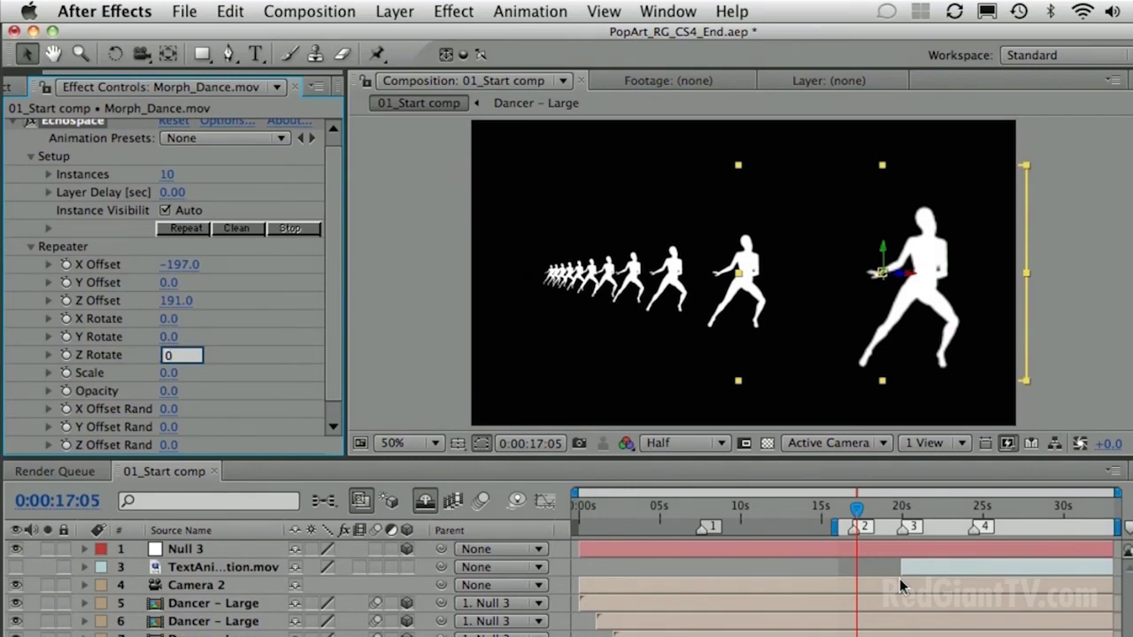
Step: Preview the dancers' animation and make the text animation movie layer visible at 0:00:21:00
{"action": "left_click", "coordinate": [419, 256]}
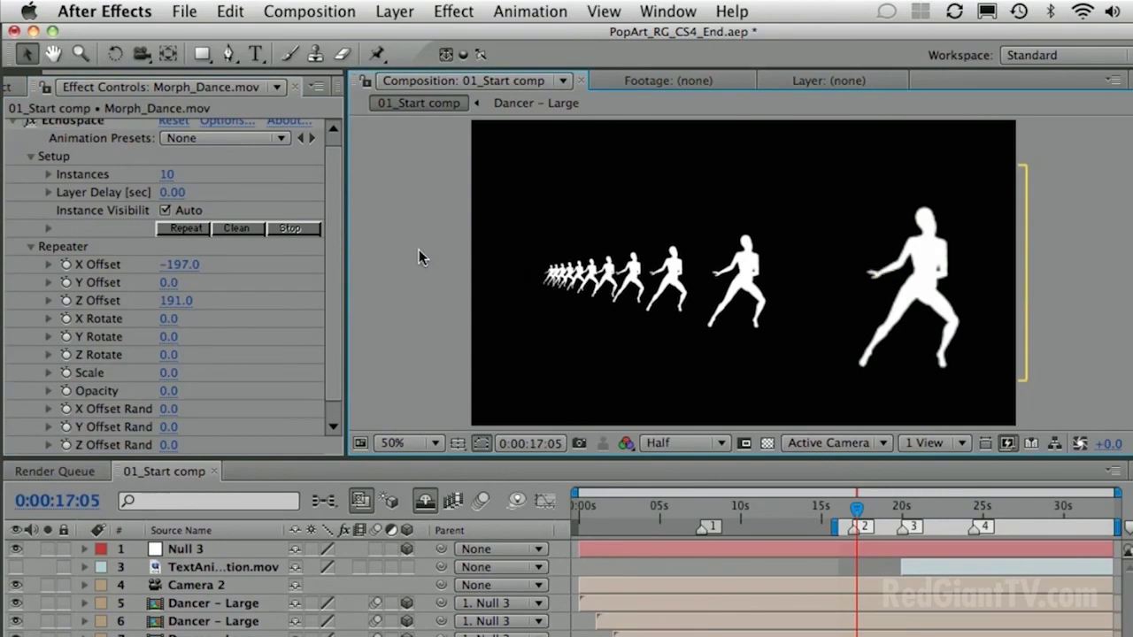
{"action": "key", "text": "space"}
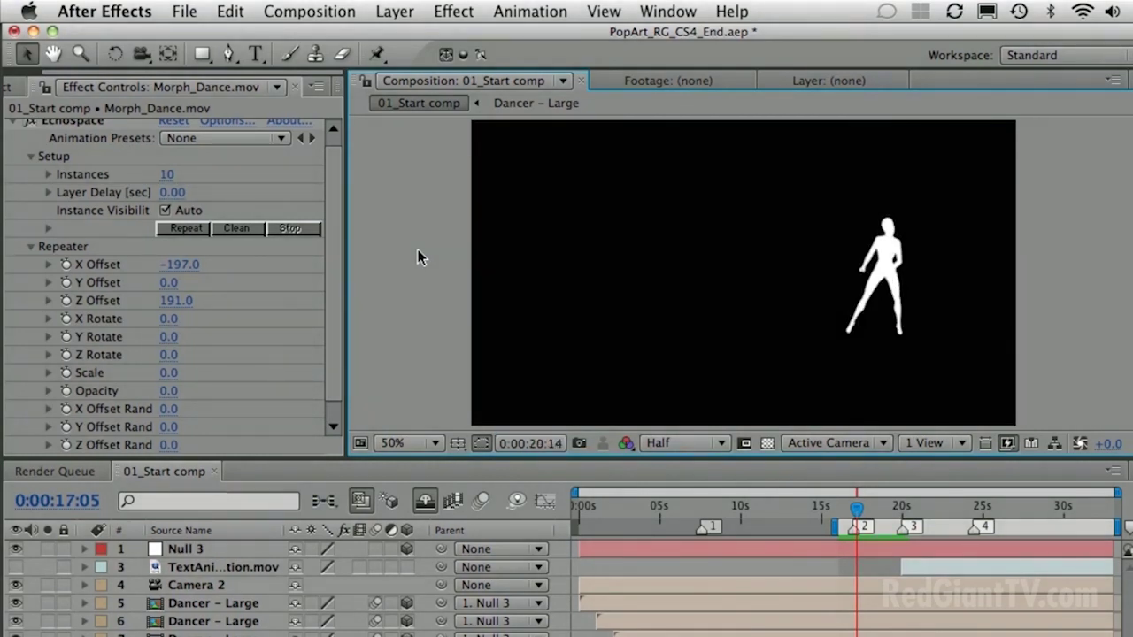
{"action": "left_click", "coordinate": [918, 509]}
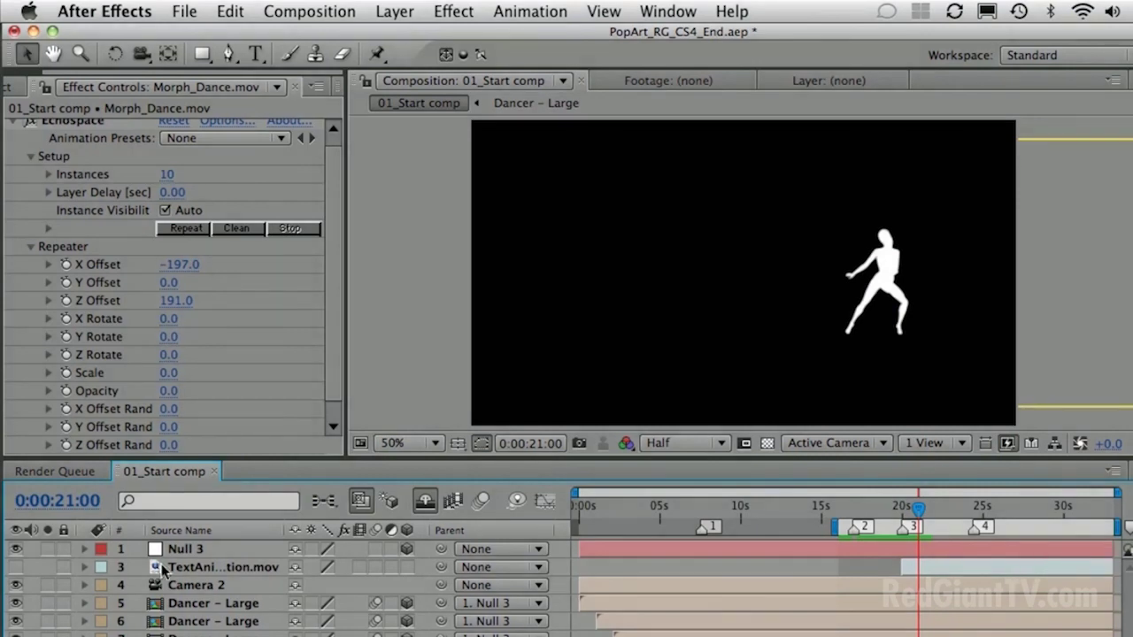
{"action": "left_click", "coordinate": [16, 568]}
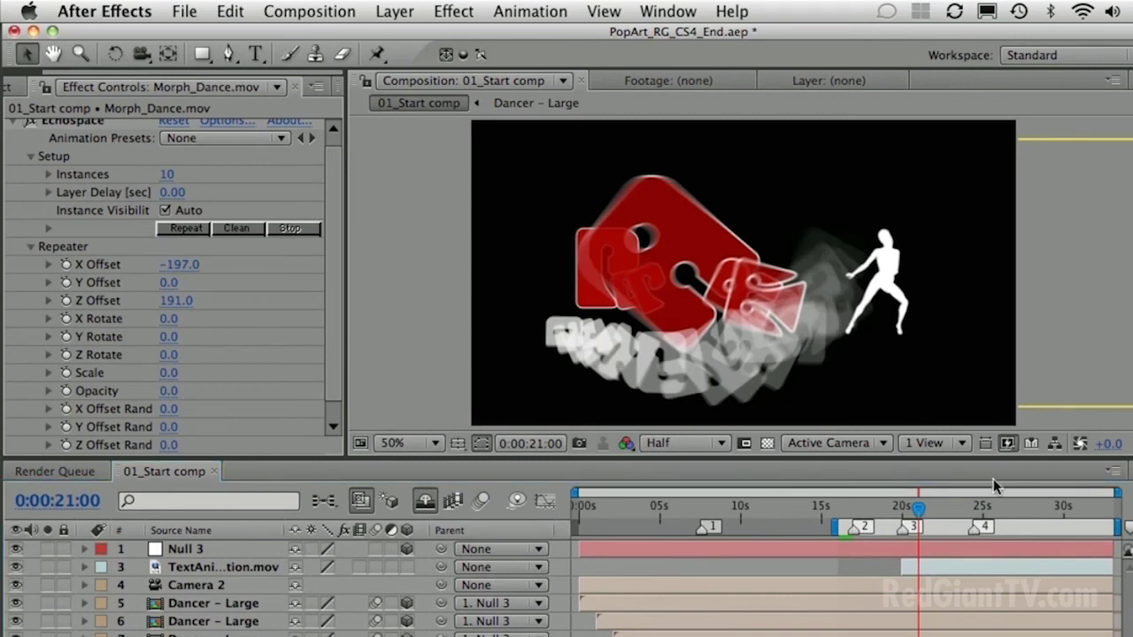
Step: Preview the Pop Art title animation together with the line of dancers
{"action": "key", "text": "KP_0"}
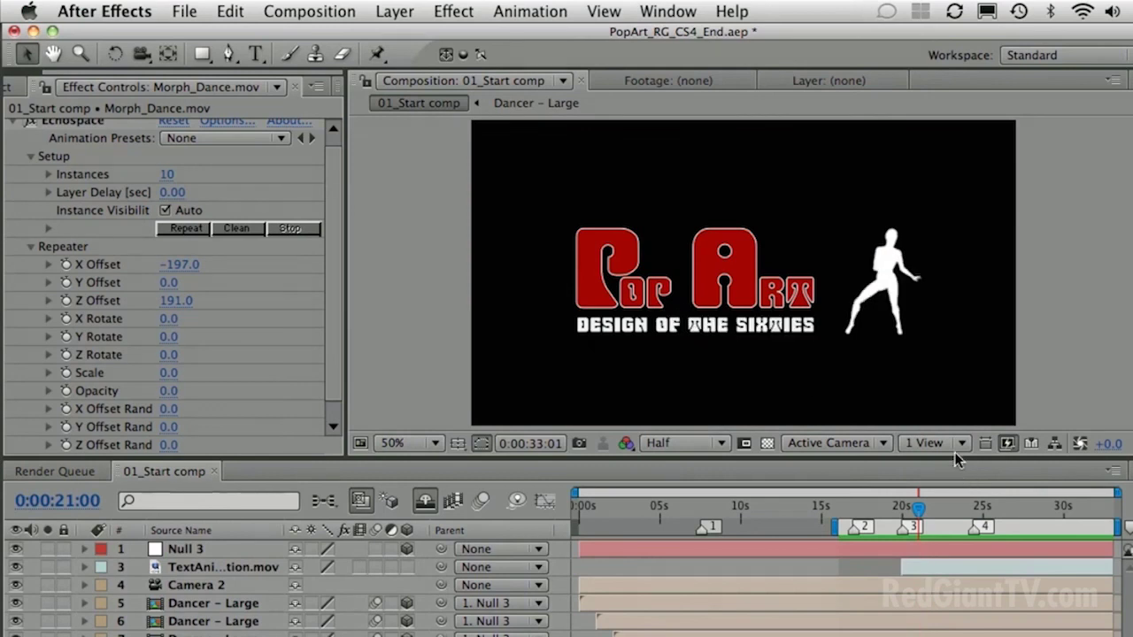
{"action": "key", "text": "space"}
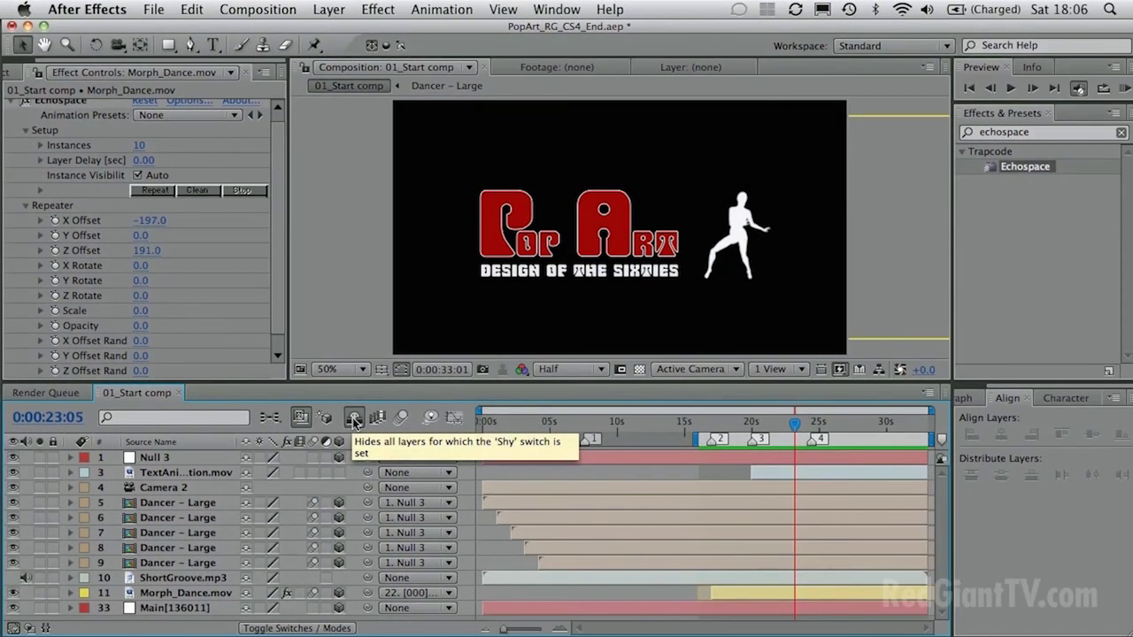
Step: Show the hidden shy layers in 01_Start comp and enlarge the timeline to view the full layer stack
{"action": "left_click", "coordinate": [425, 503]}
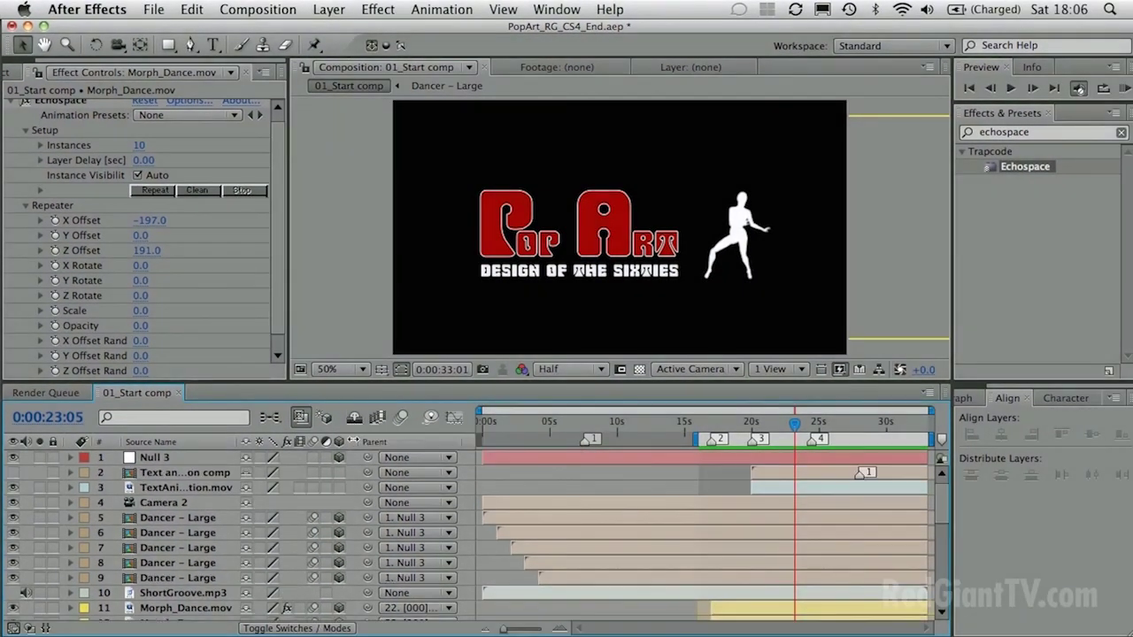
{"action": "left_click_drag", "start_coordinate": [325, 384], "coordinate": [281, 357]}
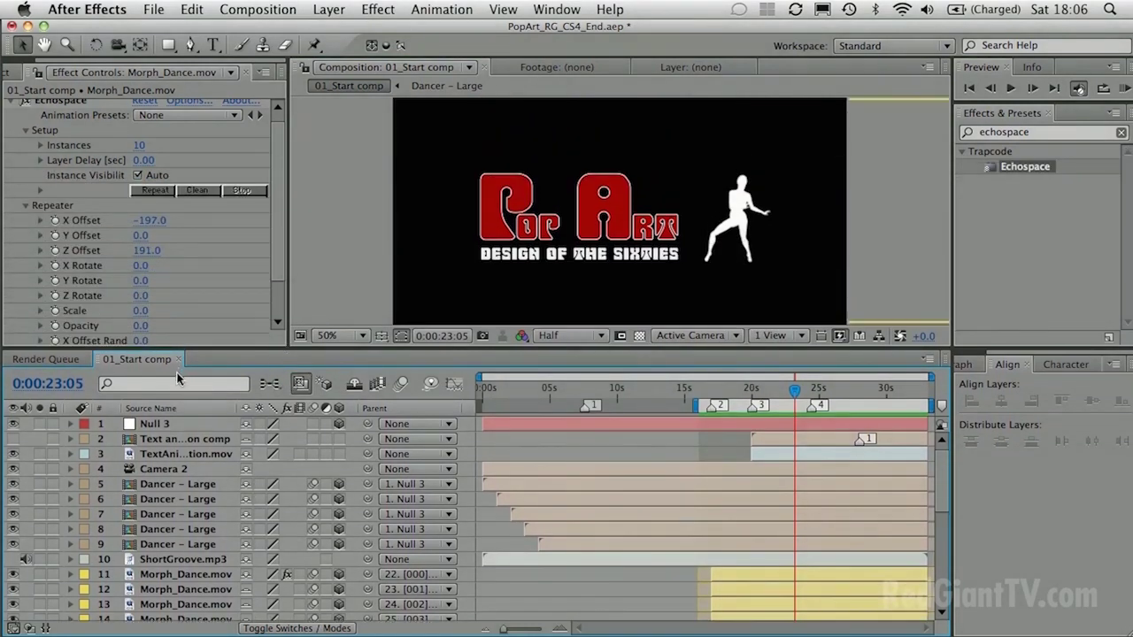
{"action": "key", "text": "grave"}
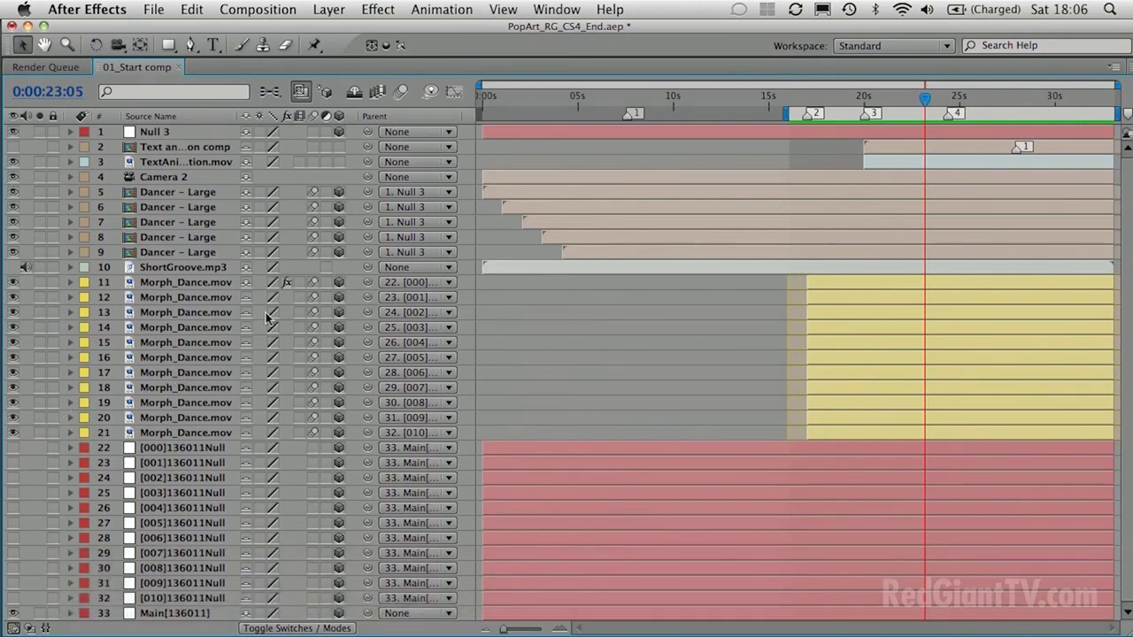
Step: Open the Text animation comp used in layer 2 as its own composition
{"action": "left_click", "coordinate": [188, 148]}
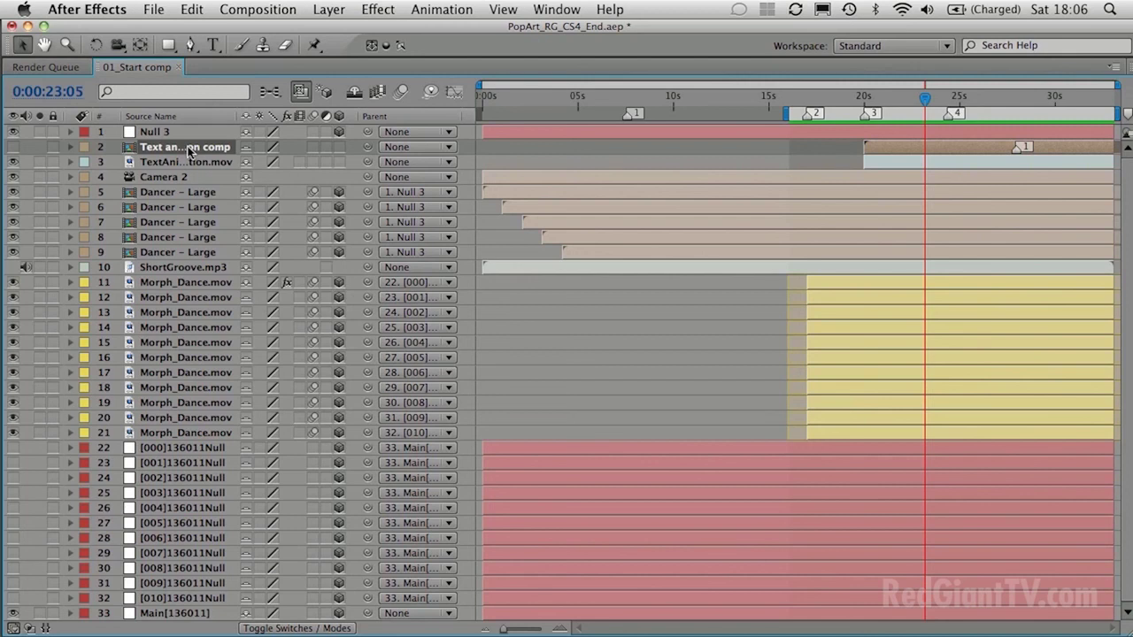
{"action": "double_click", "coordinate": [188, 149], "text": "alt"}
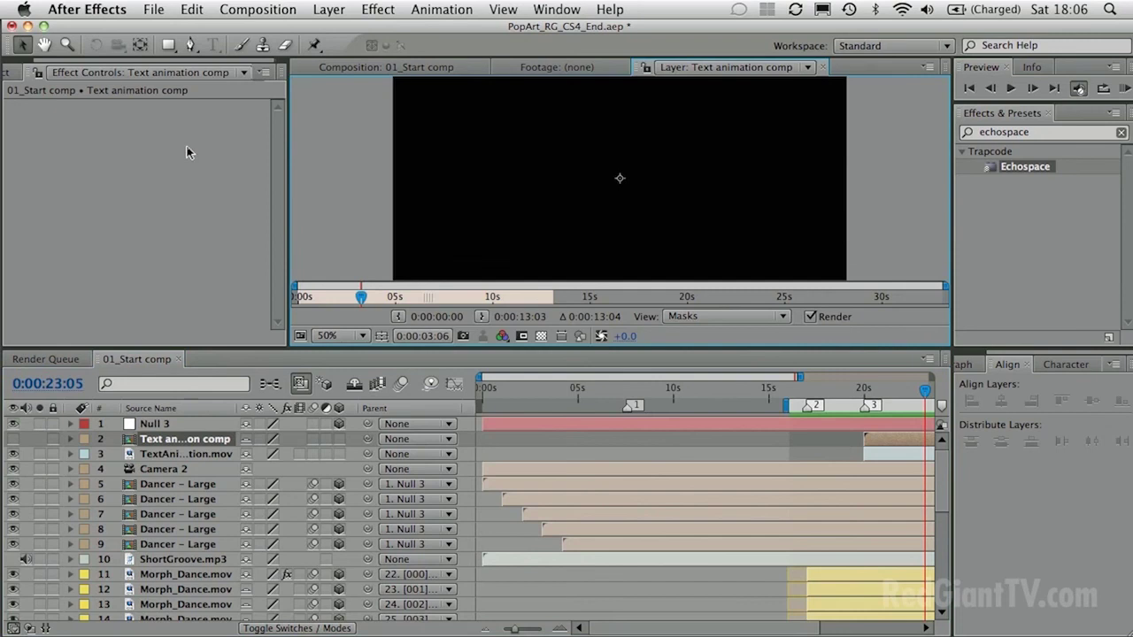
{"action": "double_click", "coordinate": [194, 444]}
Step: Reveal all modified properties of the Pop Art text layer and examine its animation at 0:00:20:18 with the whole frame in view
{"action": "left_click", "coordinate": [189, 426]}
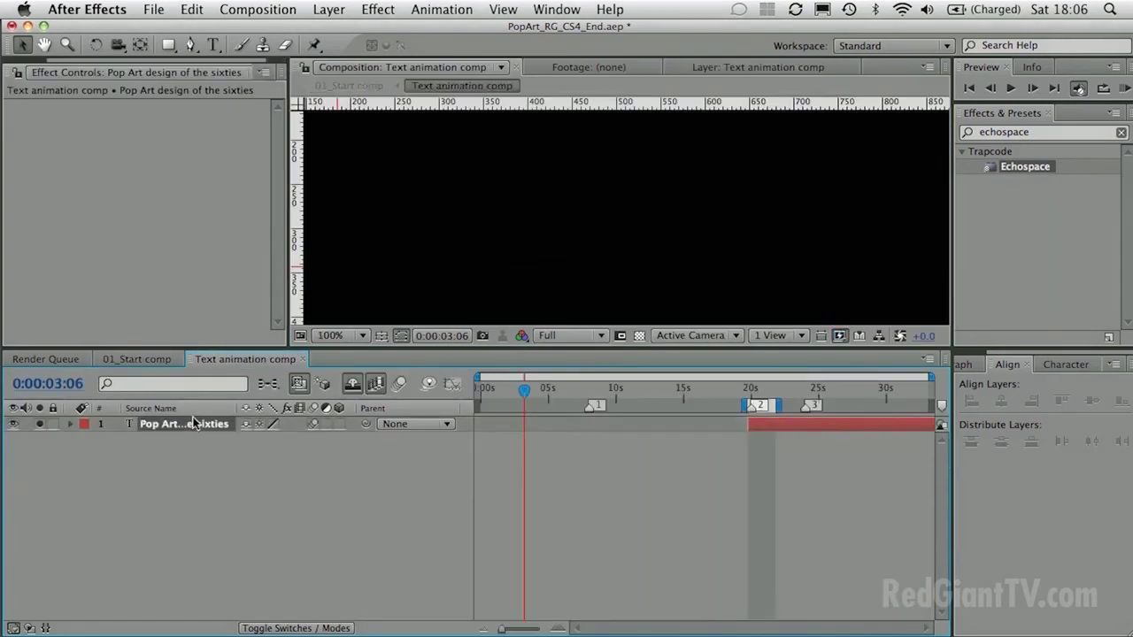
{"action": "key", "text": "u"}
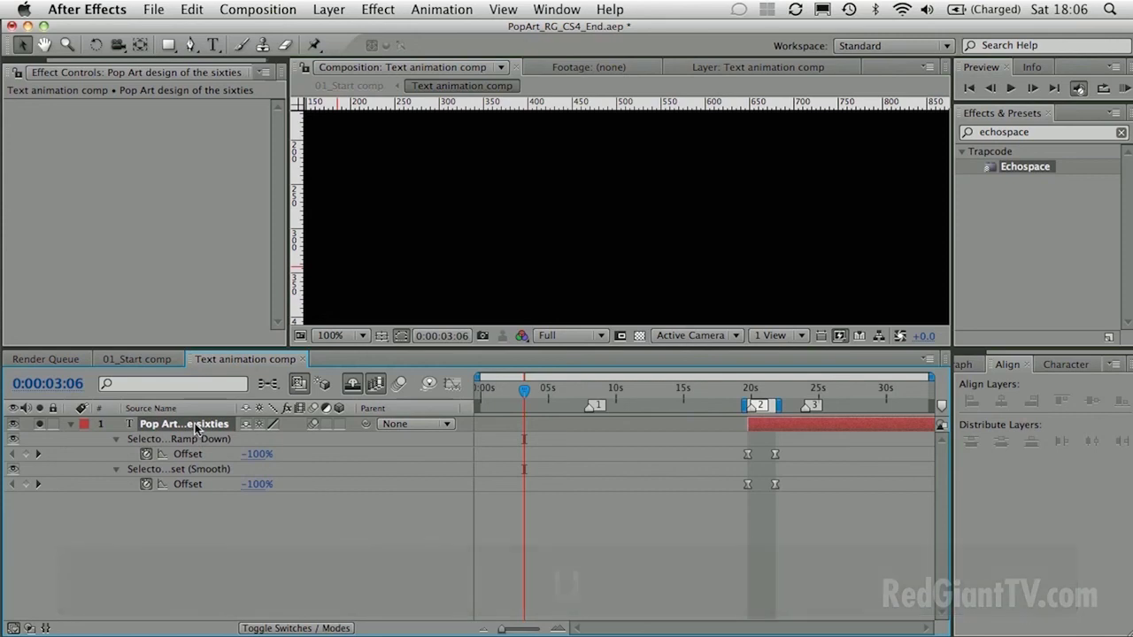
{"action": "key", "text": "u"}
{"action": "key", "text": "u"}
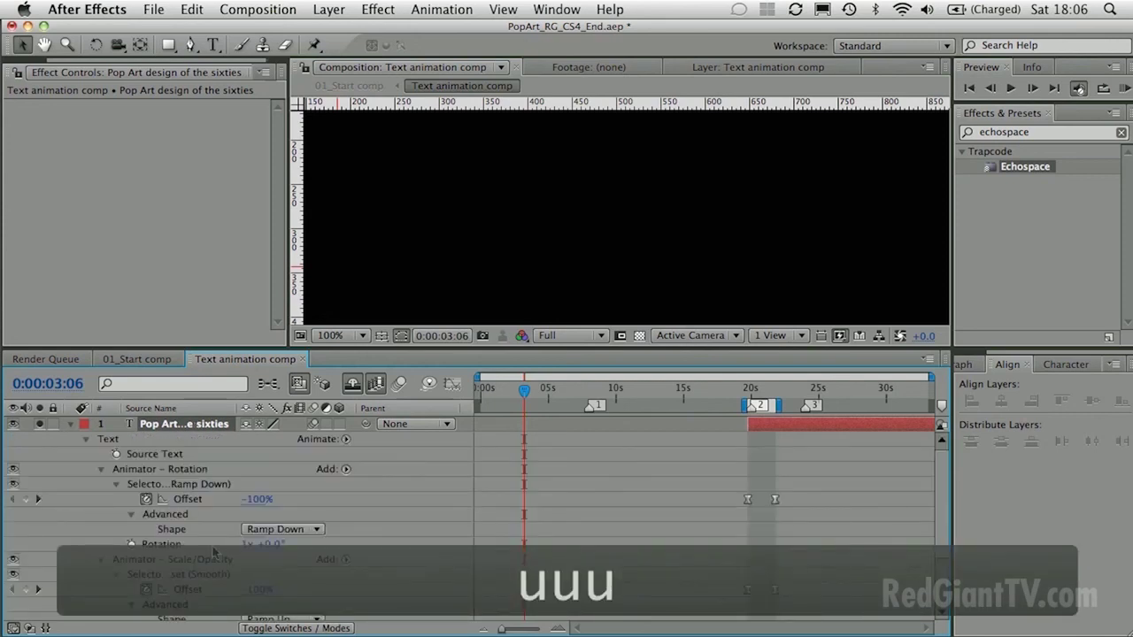
{"action": "scroll", "coordinate": [209, 531], "scroll_direction": "down", "scroll_amount": 3}
{"action": "scroll", "coordinate": [206, 521], "scroll_direction": "up", "scroll_amount": 3}
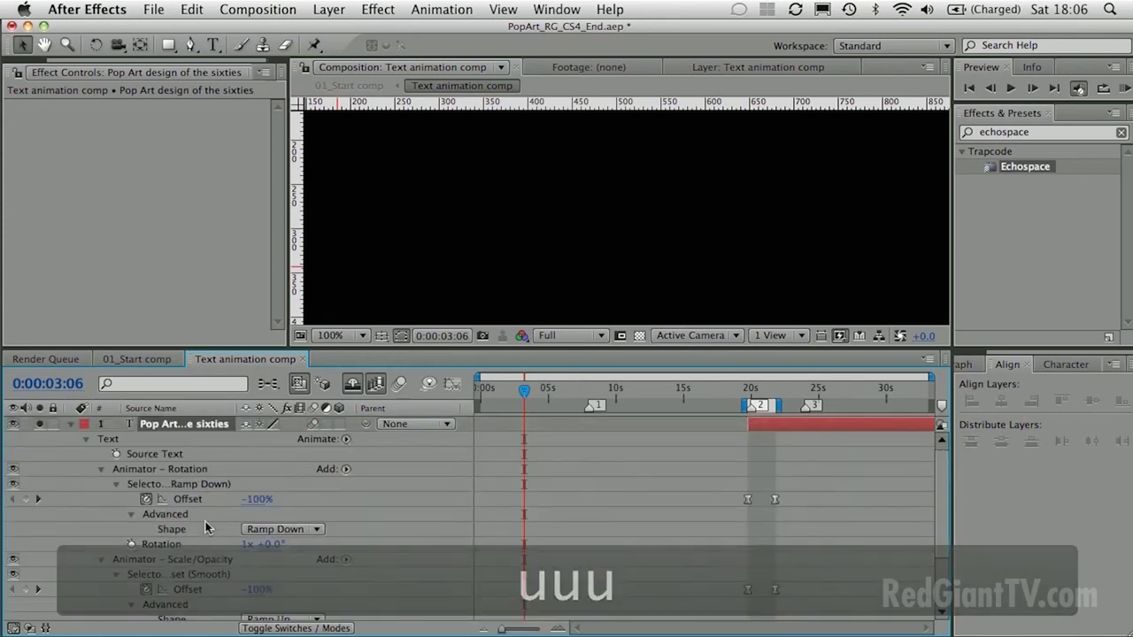
{"action": "left_click_drag", "start_coordinate": [746, 390], "coordinate": [761, 392]}
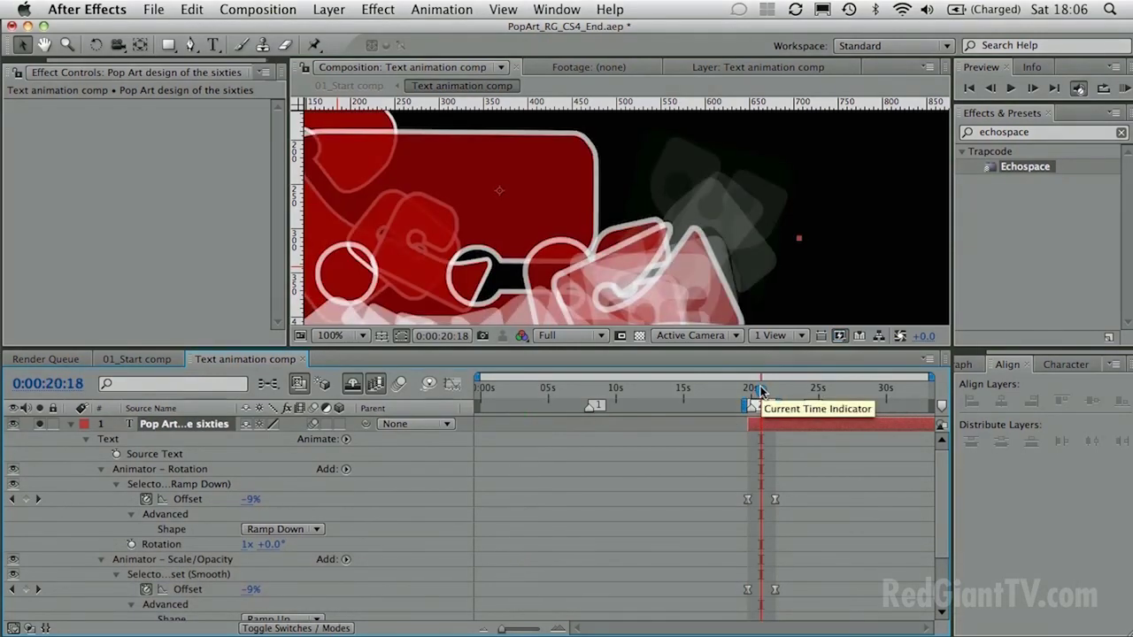
{"action": "left_click", "coordinate": [336, 336]}
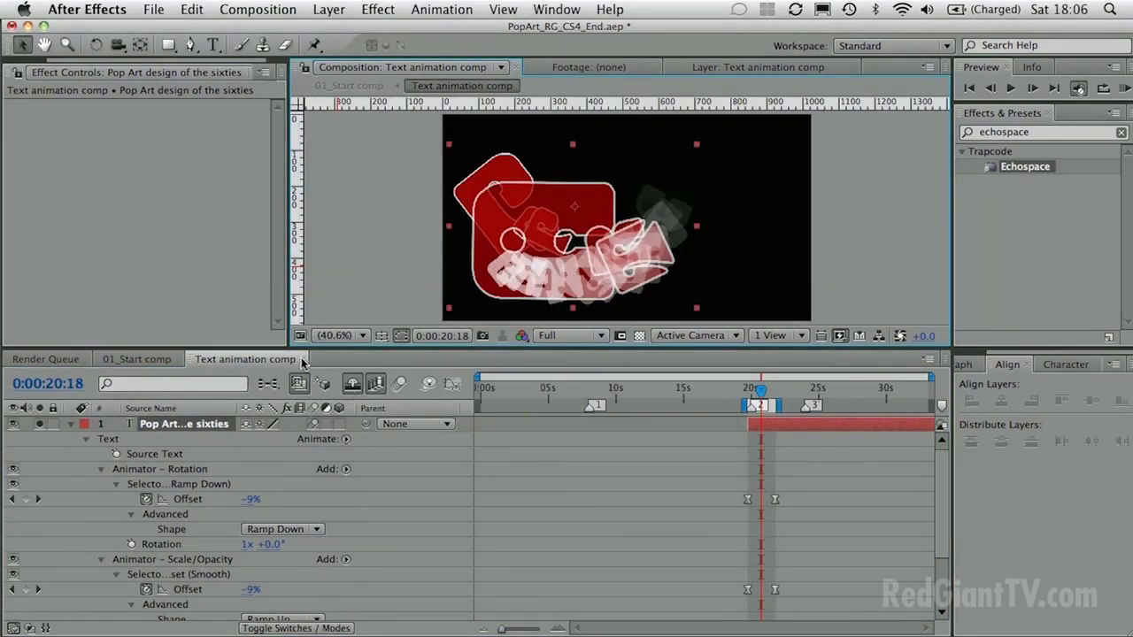
Step: Return to 01_Start comp and reveal the expressions on the repeated Morph_Dance.mov layers from layer 12 down and their nulls
{"action": "left_click", "coordinate": [157, 360]}
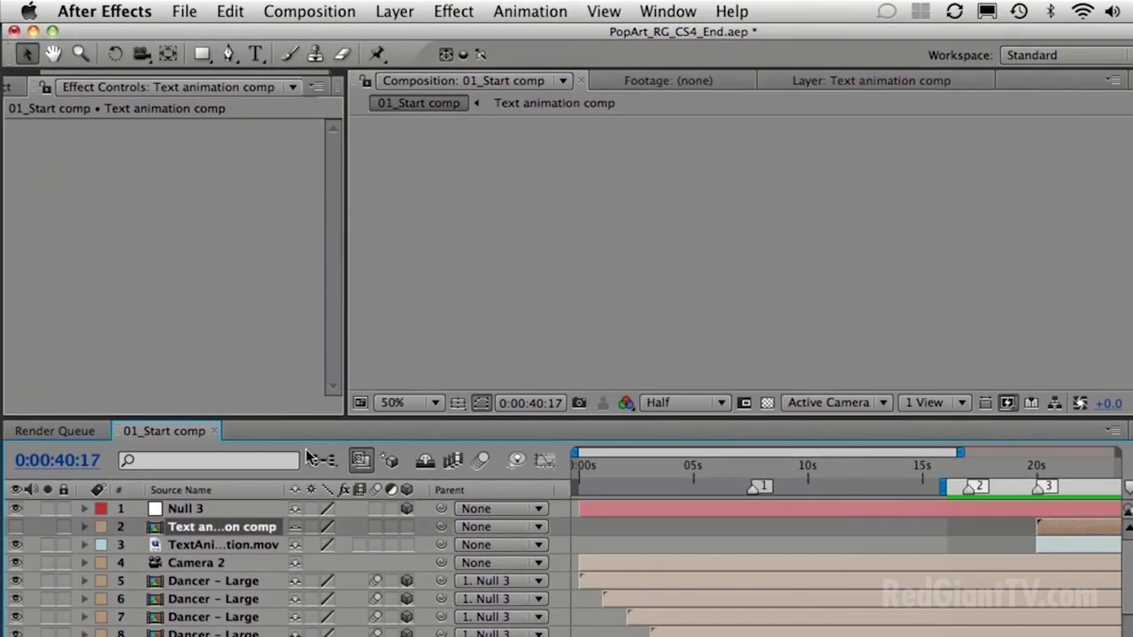
{"action": "key", "text": "grave"}
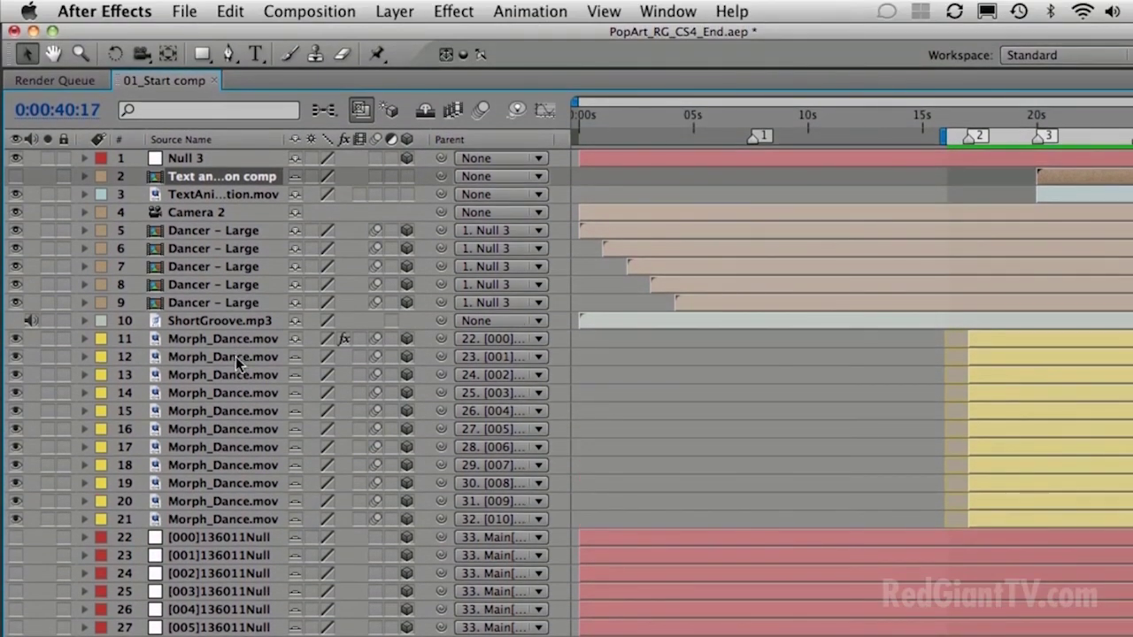
{"action": "left_click", "coordinate": [235, 356]}
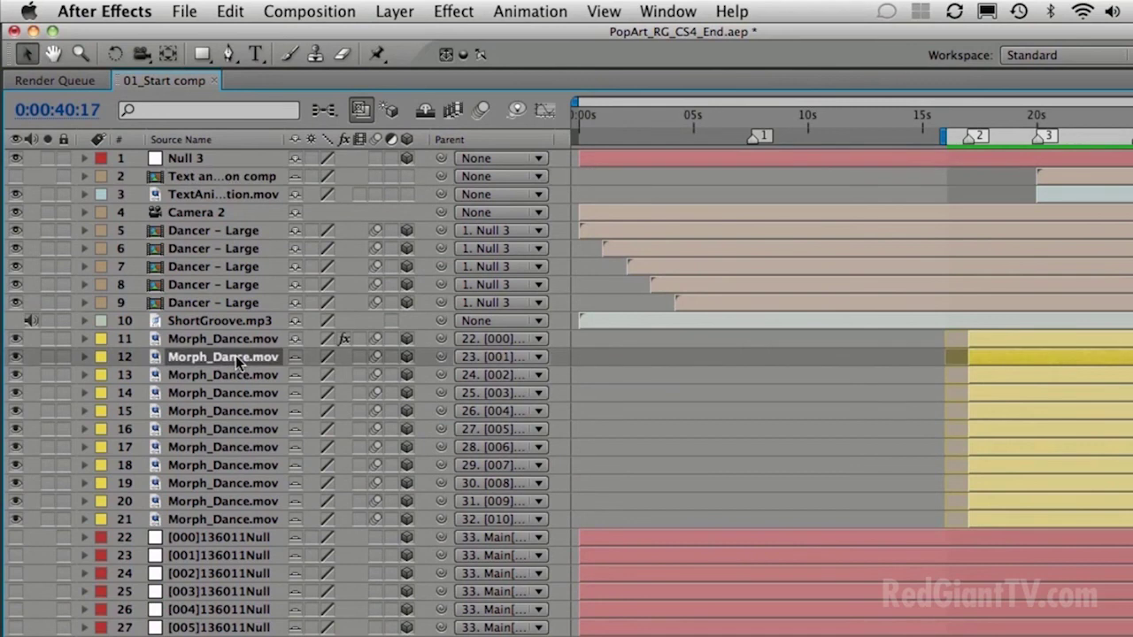
{"action": "left_click", "coordinate": [220, 628], "text": "shift"}
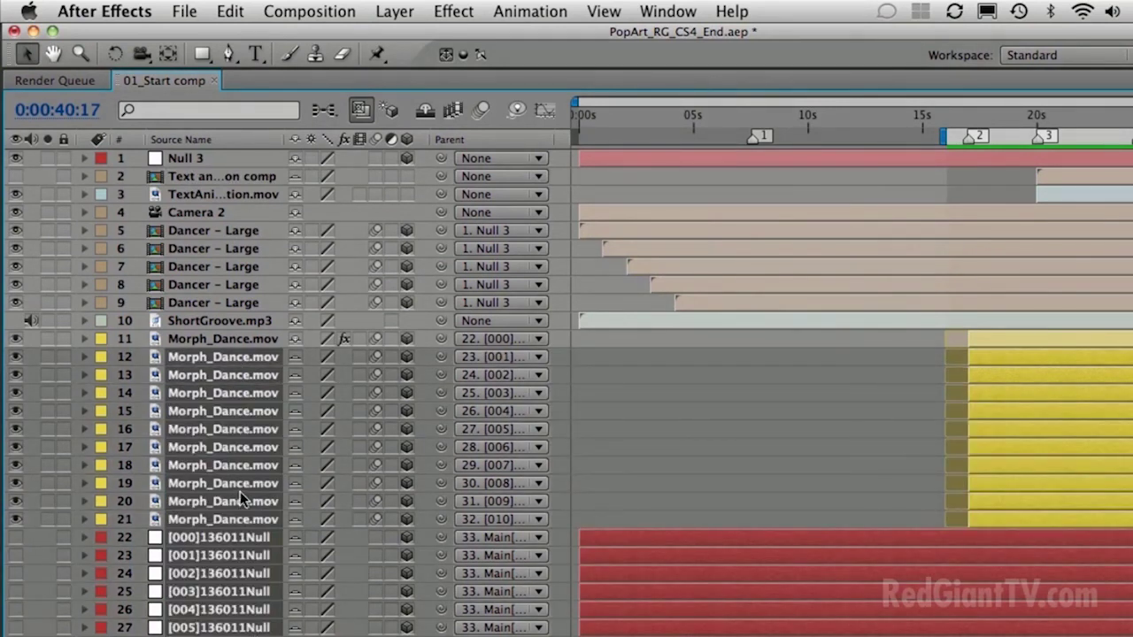
{"action": "key", "text": "e"}
{"action": "key", "text": "e"}
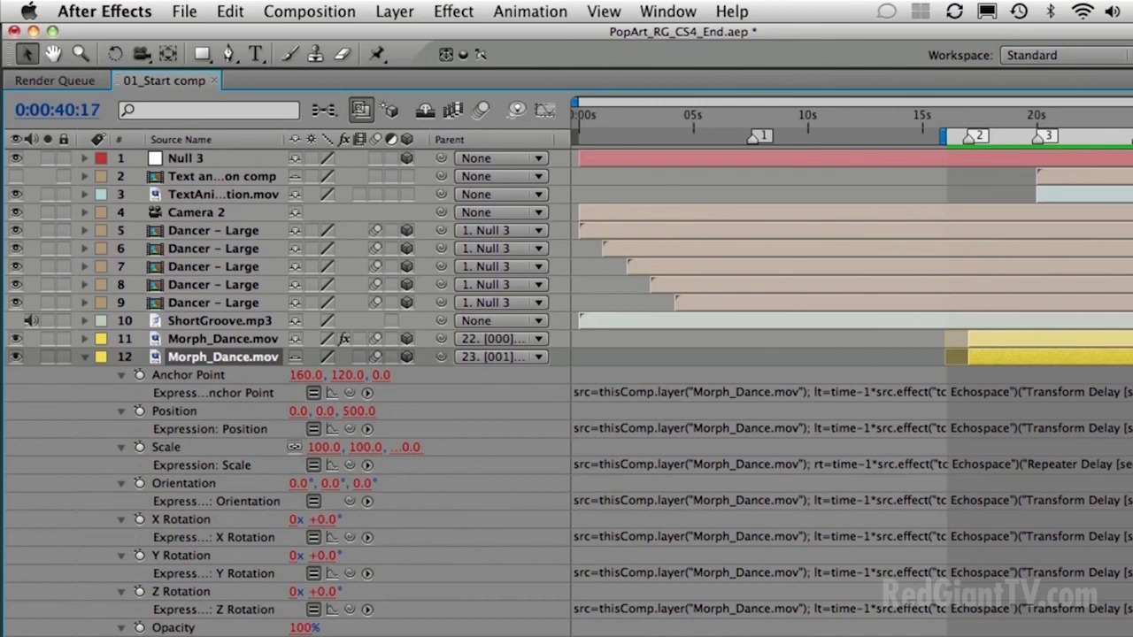
Step: Examine the Echospace expressions driving the transforms of the repeated dancers and their nulls
{"action": "scroll", "coordinate": [372, 389], "scroll_direction": "down", "scroll_amount": 20}
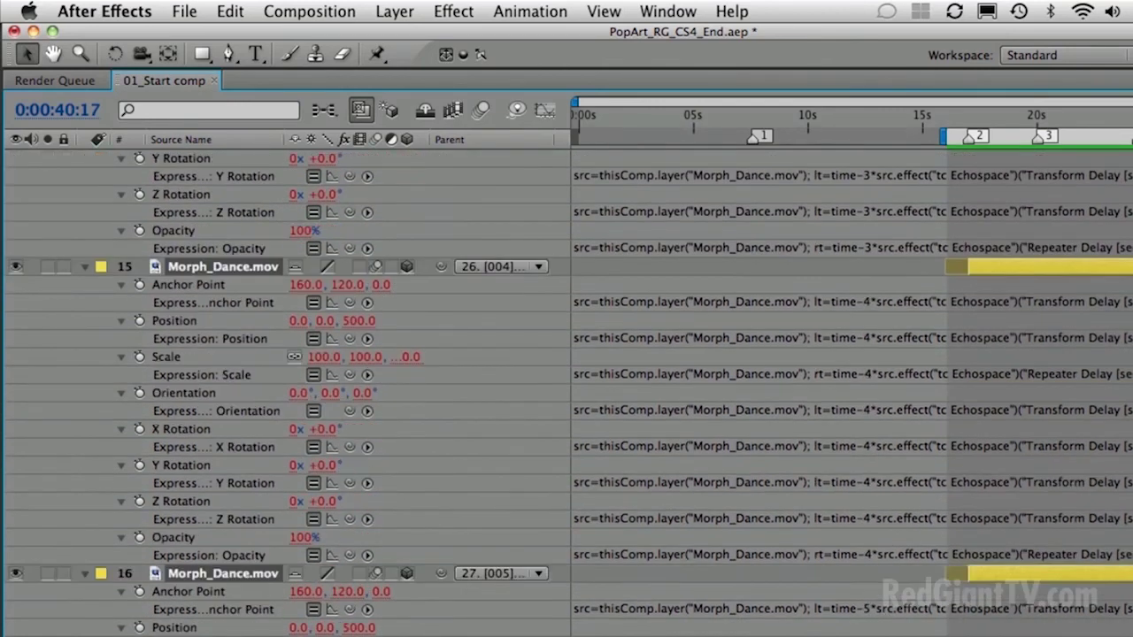
{"action": "scroll", "coordinate": [371, 390], "scroll_direction": "down", "scroll_amount": 15}
{"action": "scroll", "coordinate": [372, 390], "scroll_direction": "down", "scroll_amount": 20}
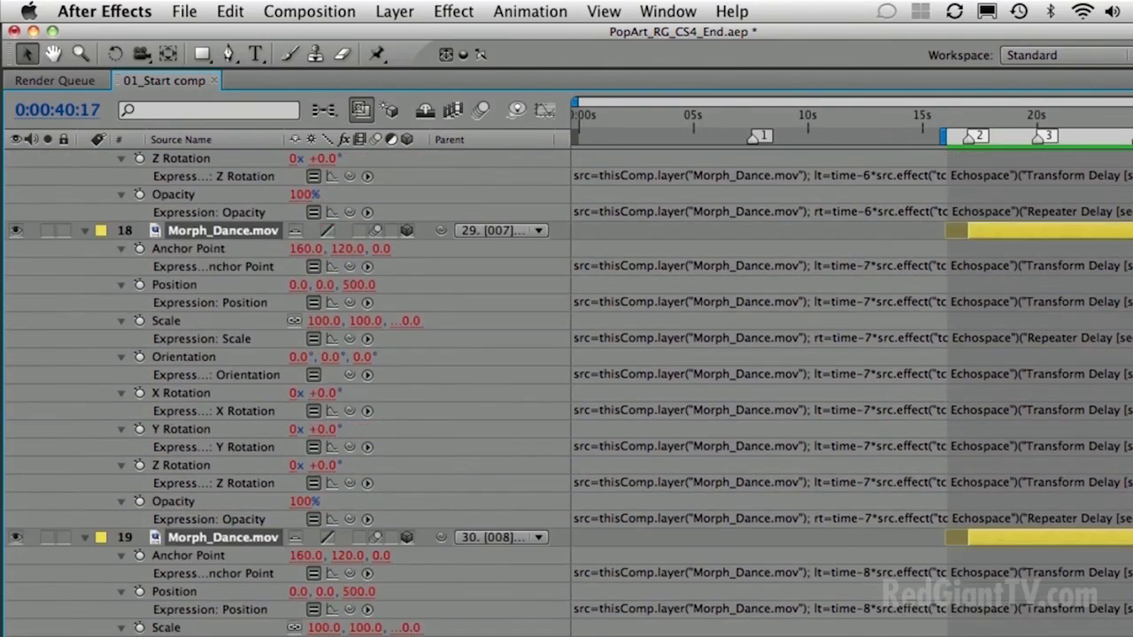
{"action": "scroll", "coordinate": [372, 390], "scroll_direction": "down", "scroll_amount": 1}
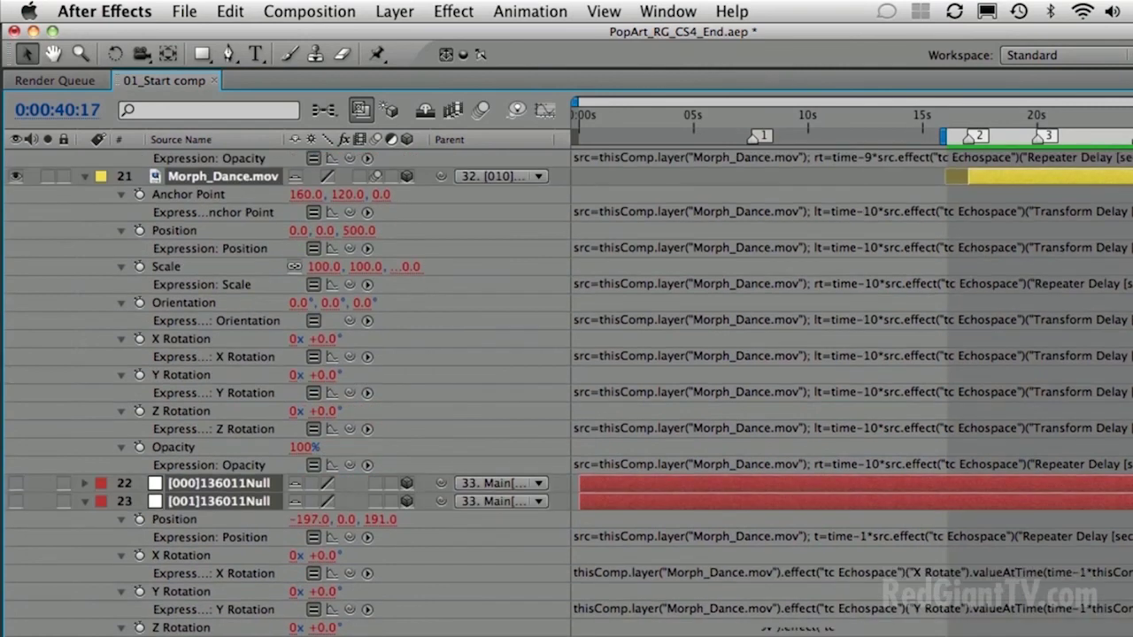
{"action": "scroll", "coordinate": [372, 390], "scroll_direction": "down", "scroll_amount": 20}
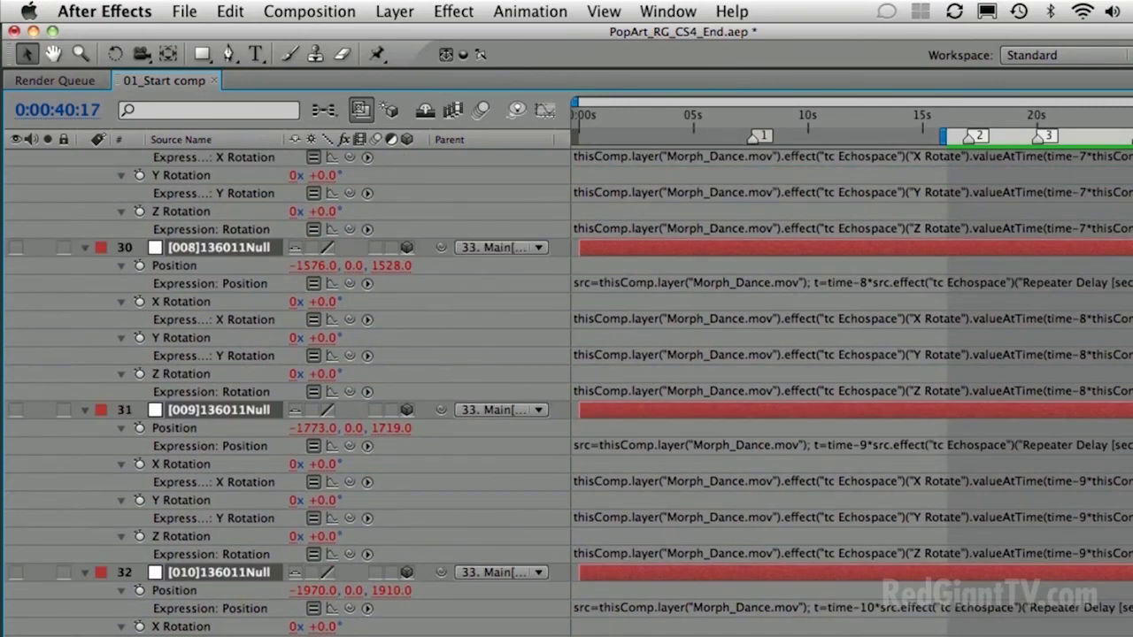
{"action": "scroll", "coordinate": [372, 389], "scroll_direction": "up", "scroll_amount": 20}
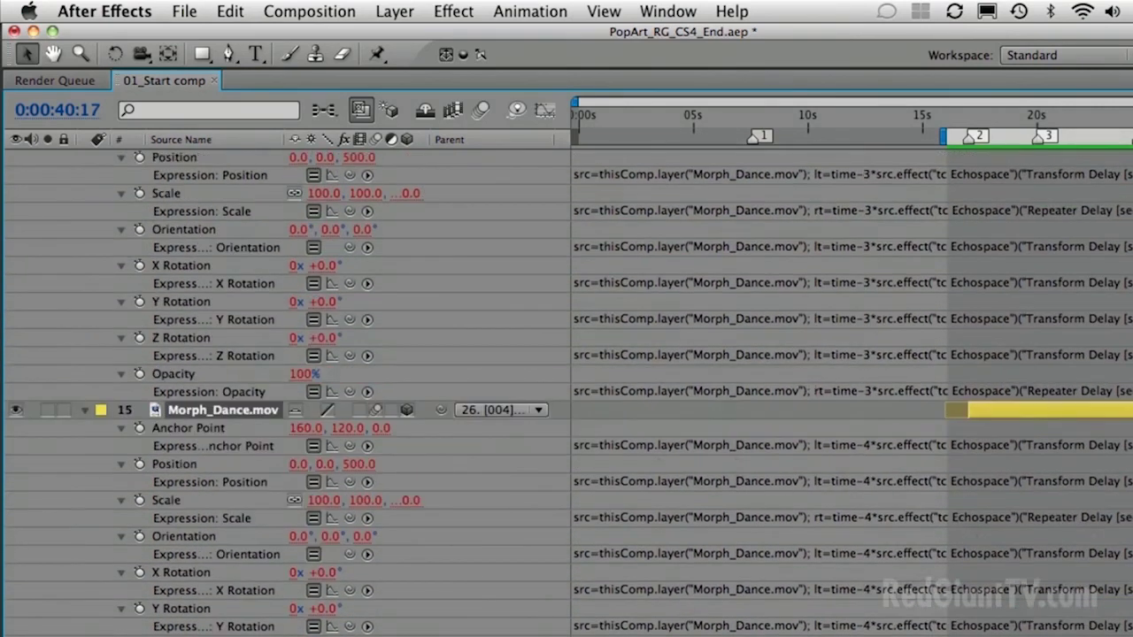
{"action": "scroll", "coordinate": [372, 390], "scroll_direction": "up", "scroll_amount": 15}
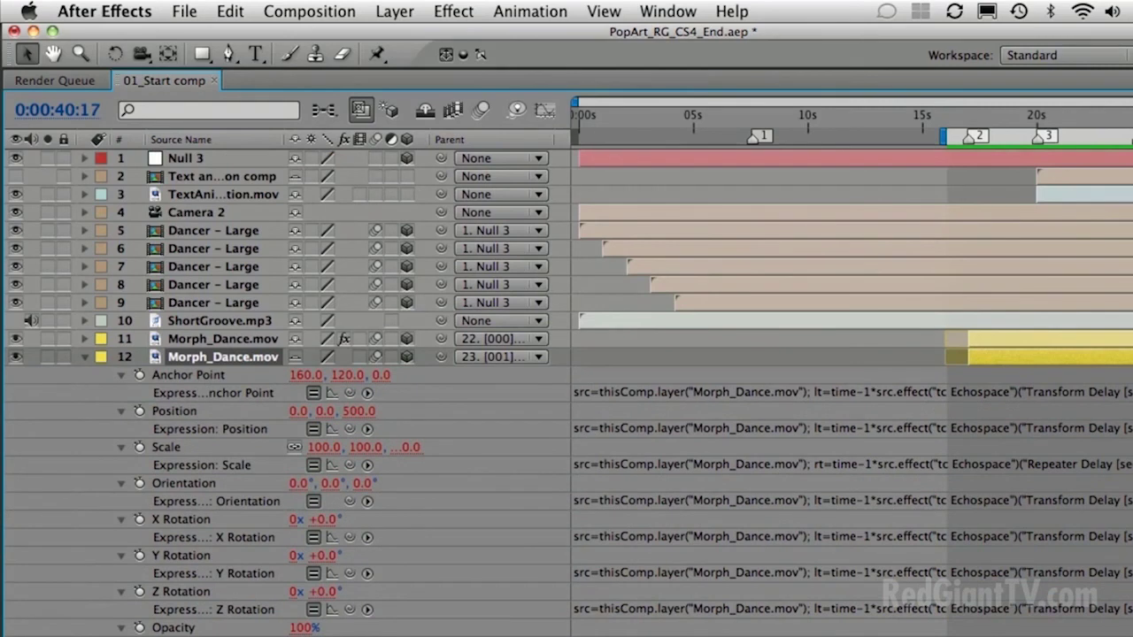
Step: Collapse the expressions, hide the shy layers again, and select the original Morph_Dance.mov layer 11 in the normal panel layout
{"action": "left_click", "coordinate": [85, 357]}
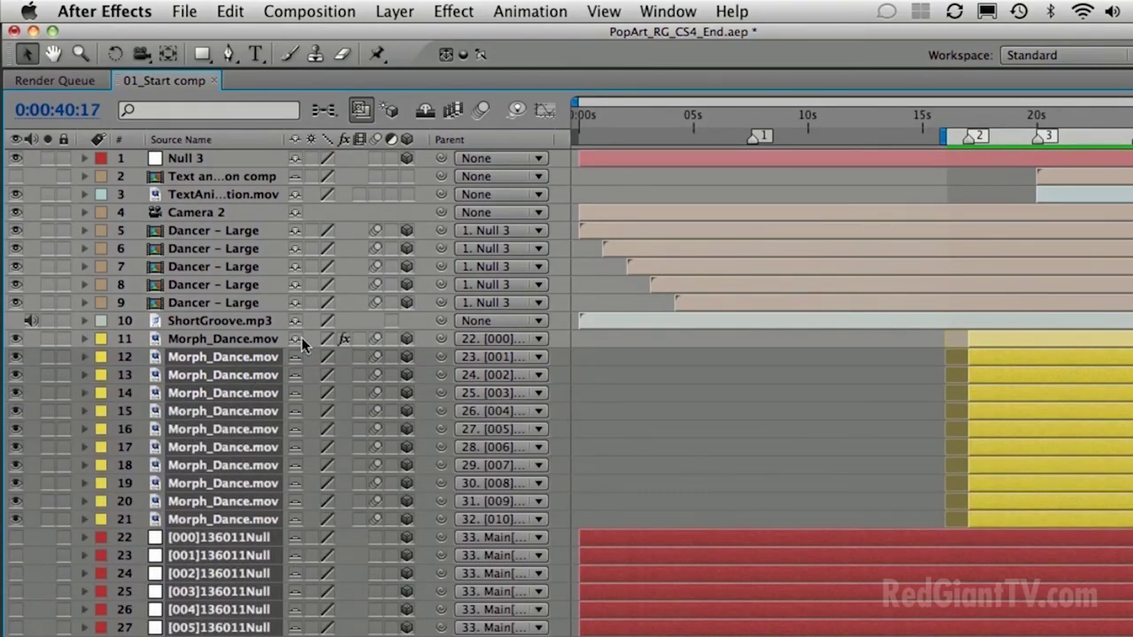
{"action": "left_click", "coordinate": [425, 110]}
{"action": "left_click", "coordinate": [214, 322]}
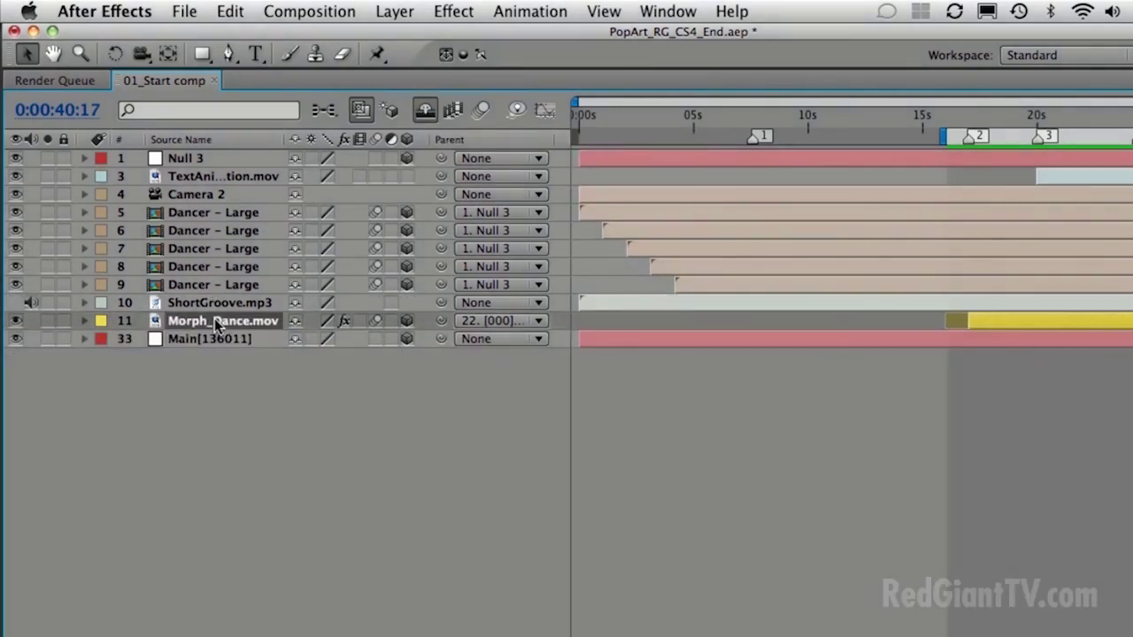
{"action": "key", "text": "grave"}
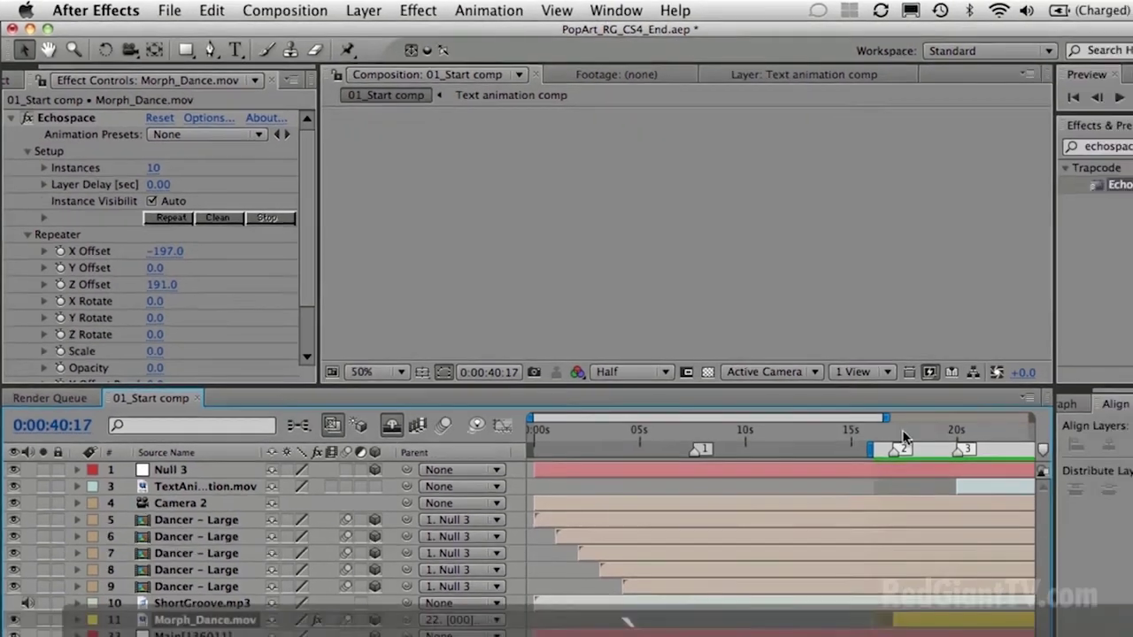
Step: Go to 0:00:18:01 and set the Echospace Repeater's Scale to 3.1
{"action": "left_click", "coordinate": [957, 469]}
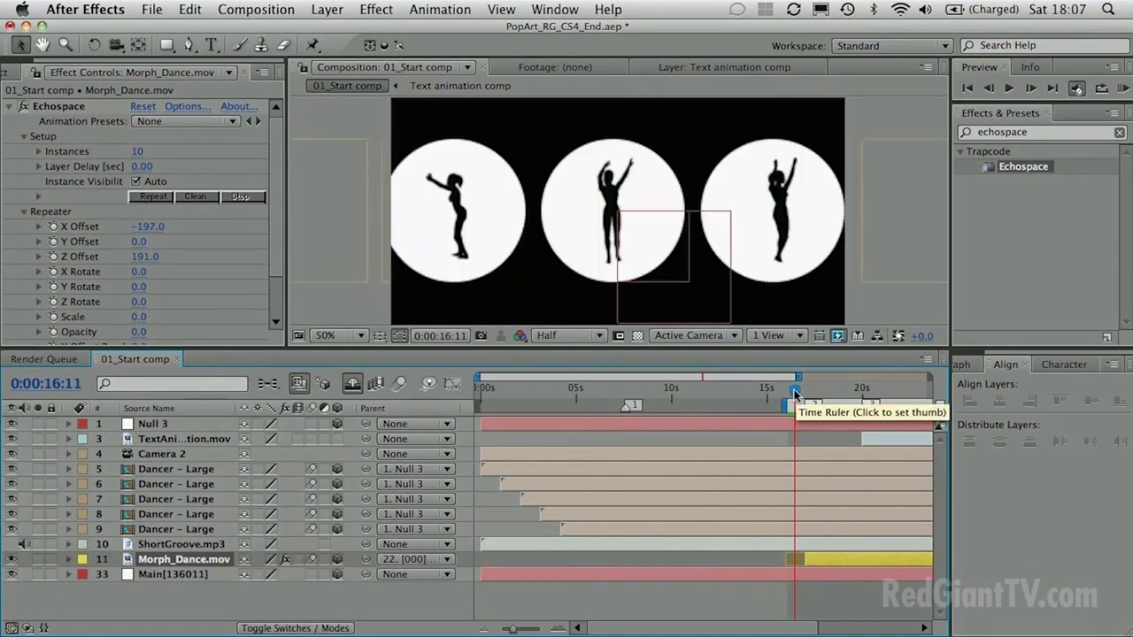
{"action": "left_click_drag", "start_coordinate": [795, 390], "coordinate": [824, 392]}
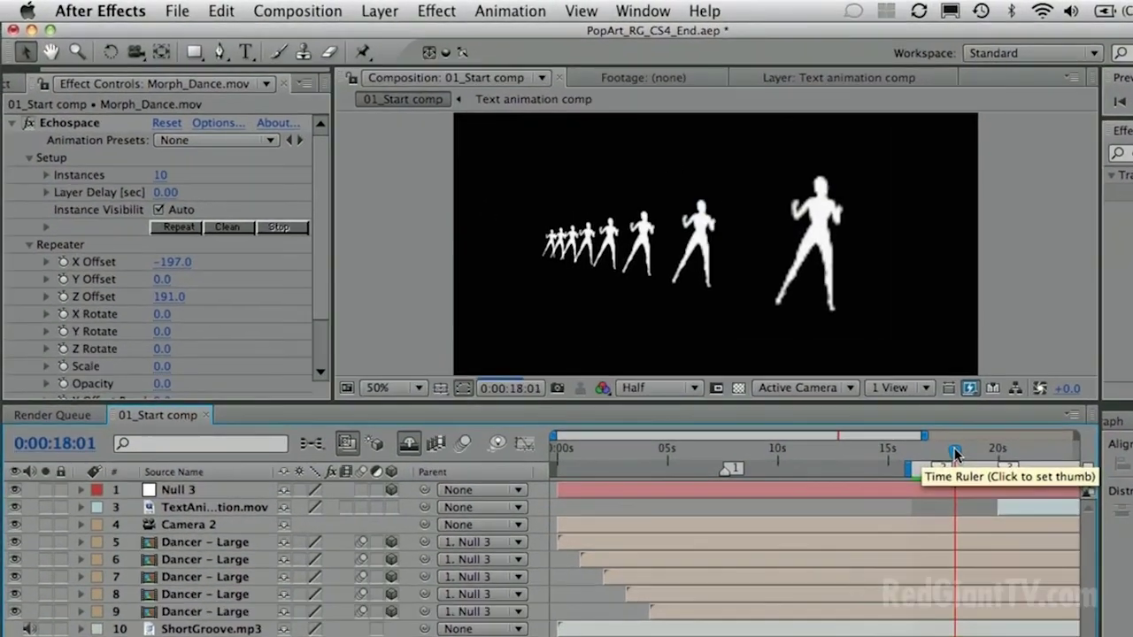
{"action": "left_click", "coordinate": [172, 368]}
{"action": "left_click_drag", "start_coordinate": [180, 380], "coordinate": [201, 379]}
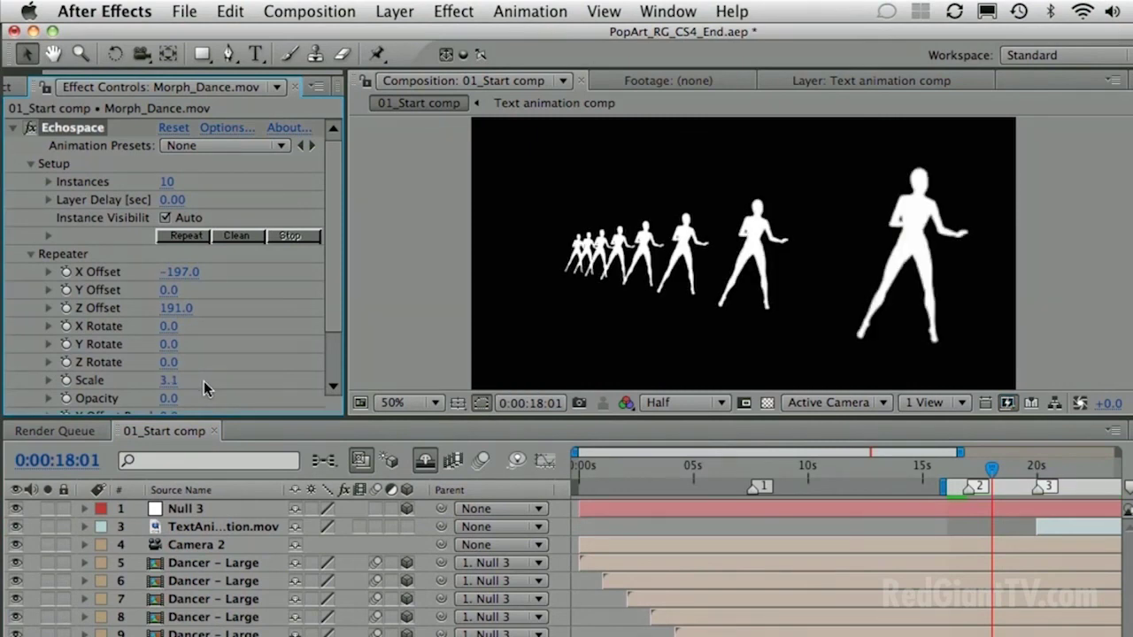
Step: Try a much larger Repeater Scale on the line of dancers, and undo it
{"action": "left_click", "coordinate": [170, 380]}
{"action": "type", "text": "40"}
{"action": "key", "text": "Return"}
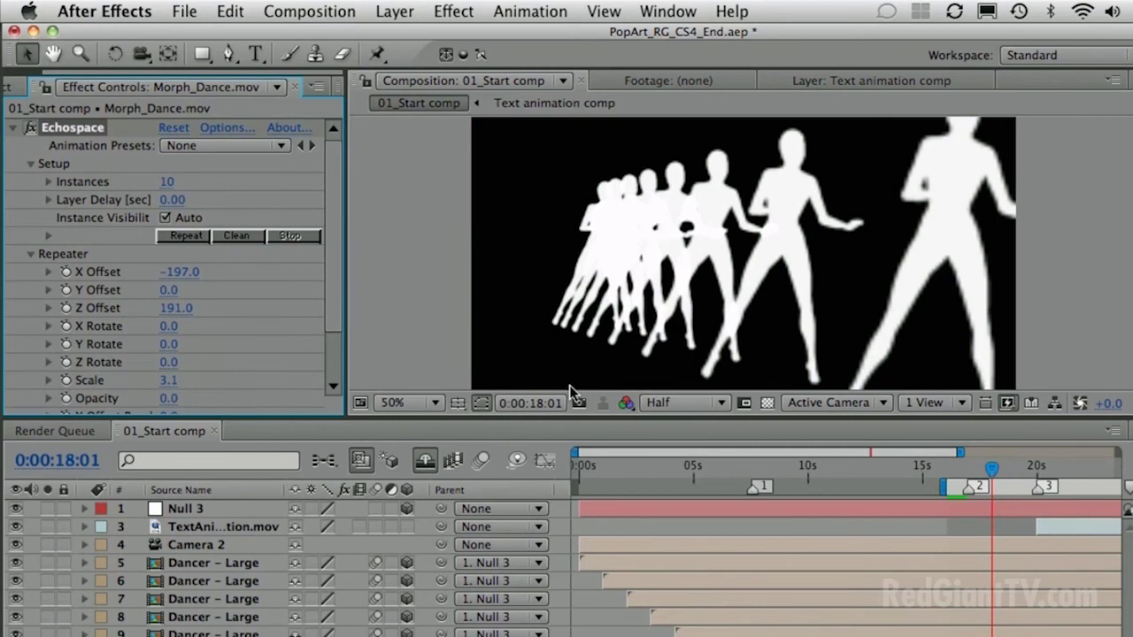
{"action": "key", "text": "super+z"}
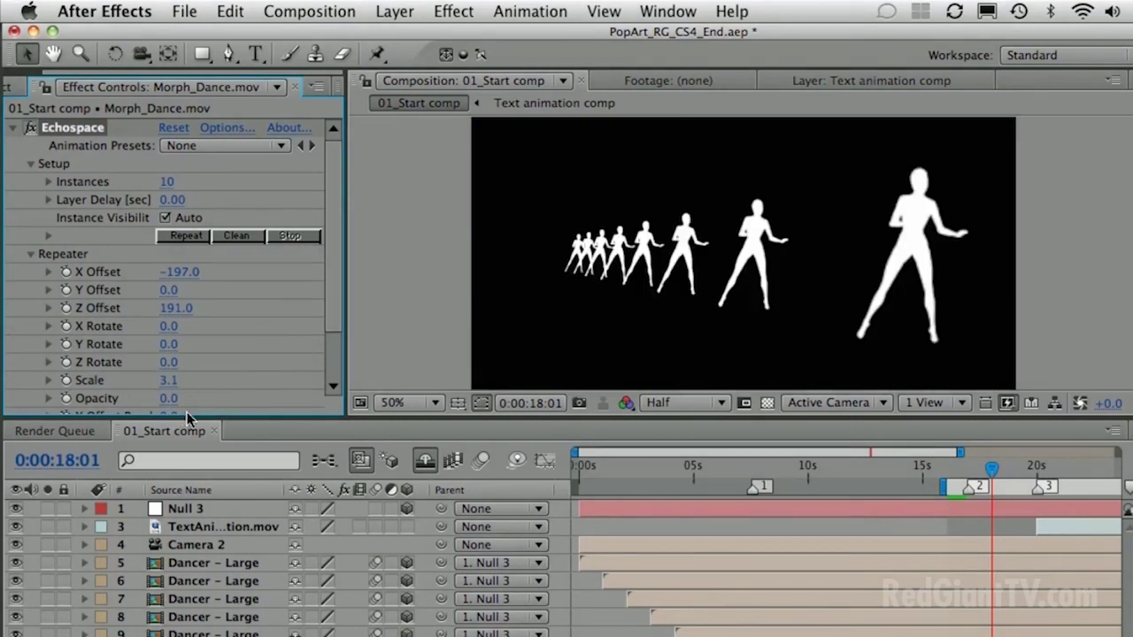
{"action": "scroll", "coordinate": [335, 345], "scroll_direction": "down", "scroll_amount": 3}
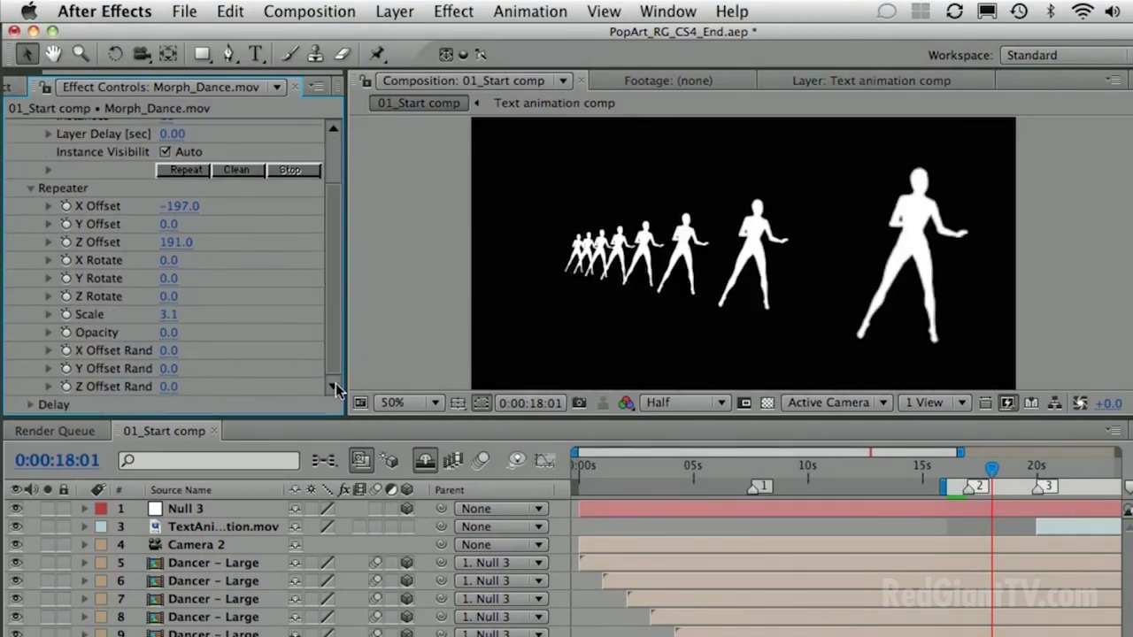
{"action": "scroll", "coordinate": [335, 383], "scroll_direction": "up", "scroll_amount": 4}
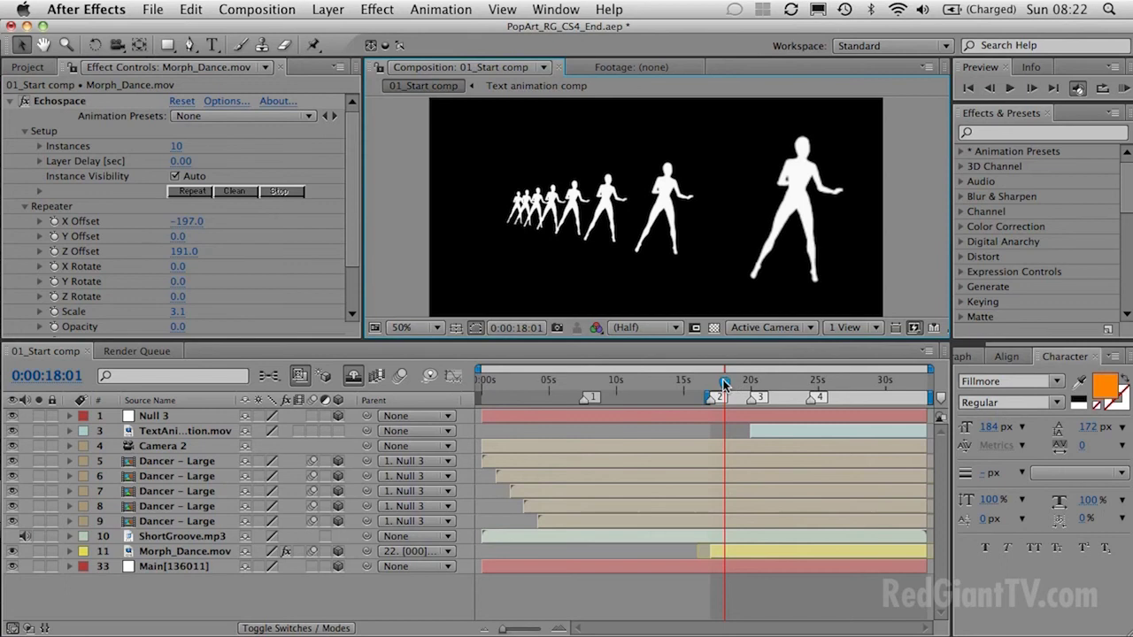
Step: Return the current time to the start of 01_Start comp at 0:00:00:00
{"action": "left_click_drag", "start_coordinate": [724, 383], "coordinate": [682, 383]}
{"action": "key", "text": "Home"}
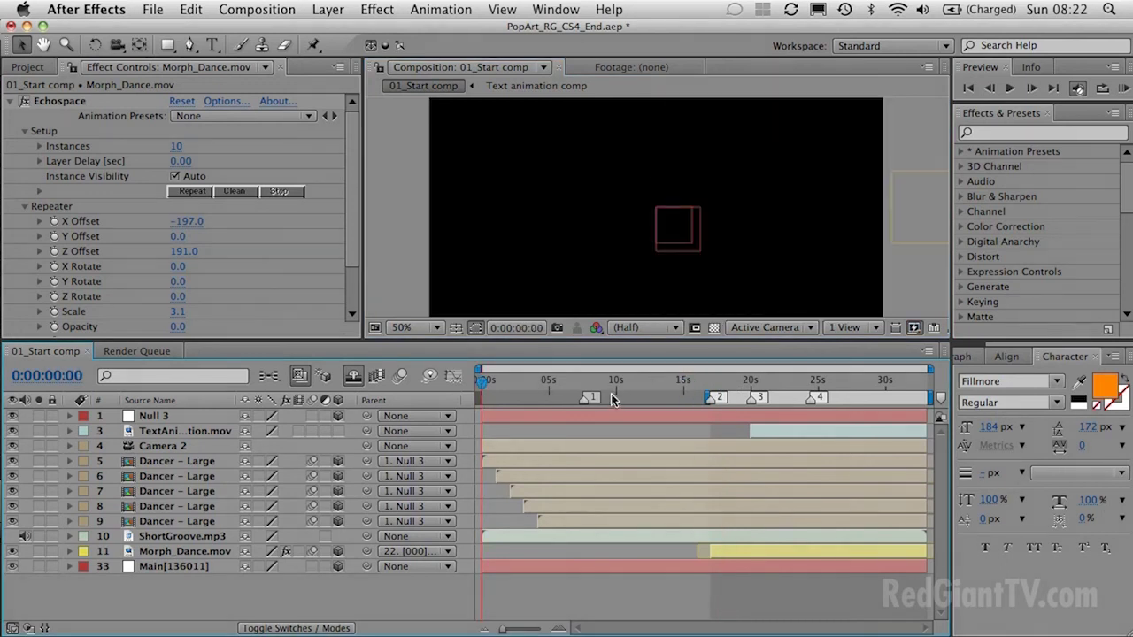
Step: Create a new comp-sized black solid layer named BG
{"action": "left_click", "coordinate": [529, 401]}
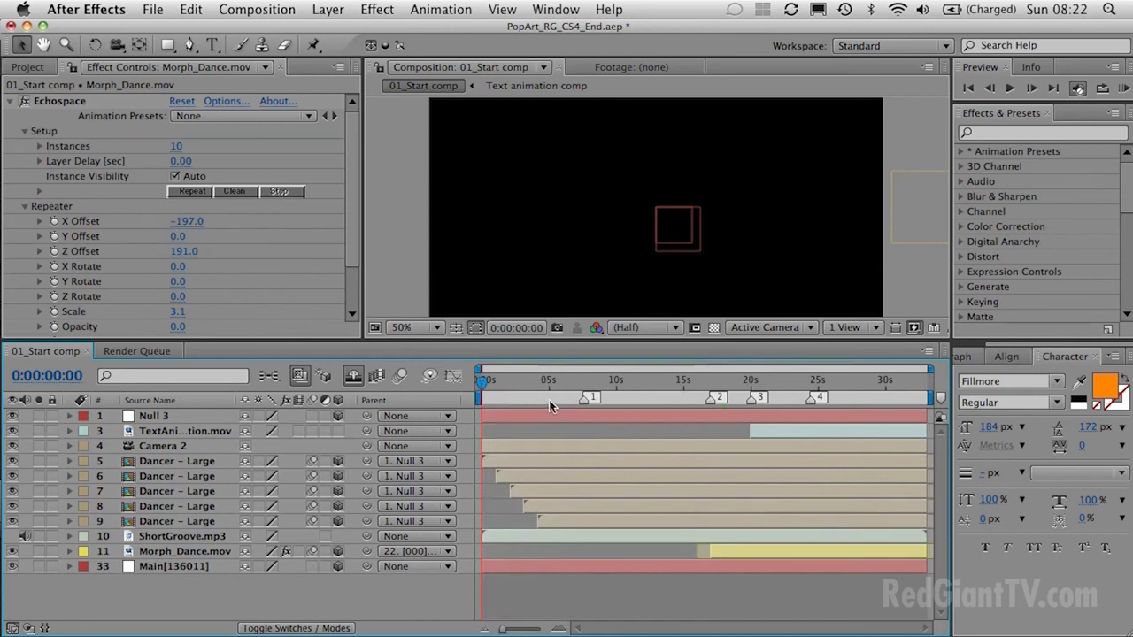
{"action": "left_click", "coordinate": [320, 12]}
{"action": "mouse_move", "coordinate": [328, 34]}
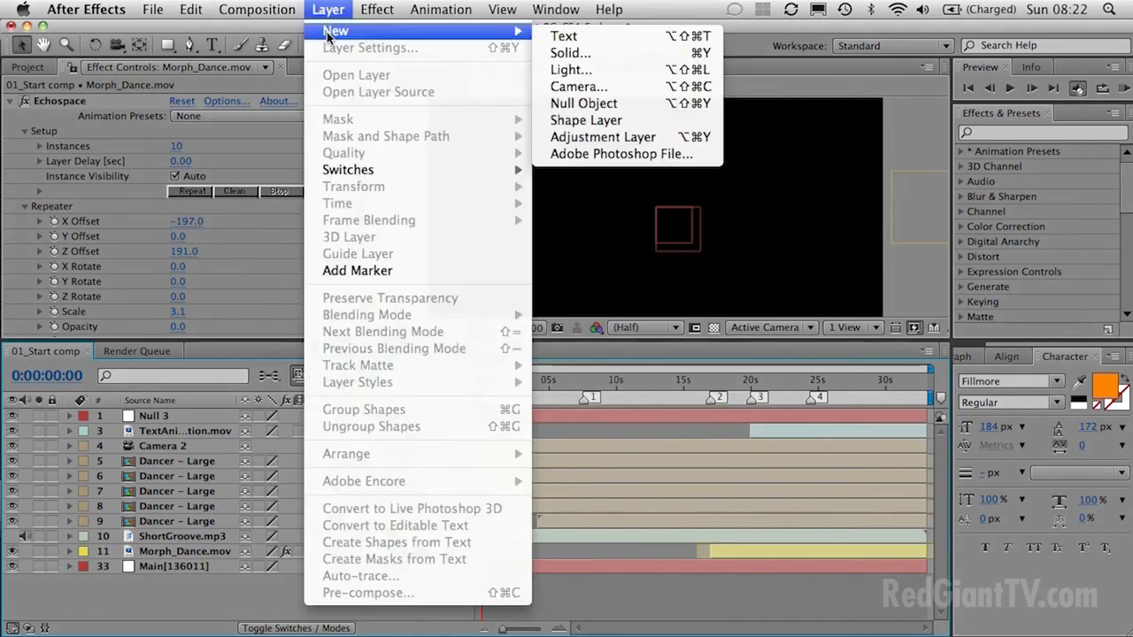
{"action": "left_click", "coordinate": [711, 55]}
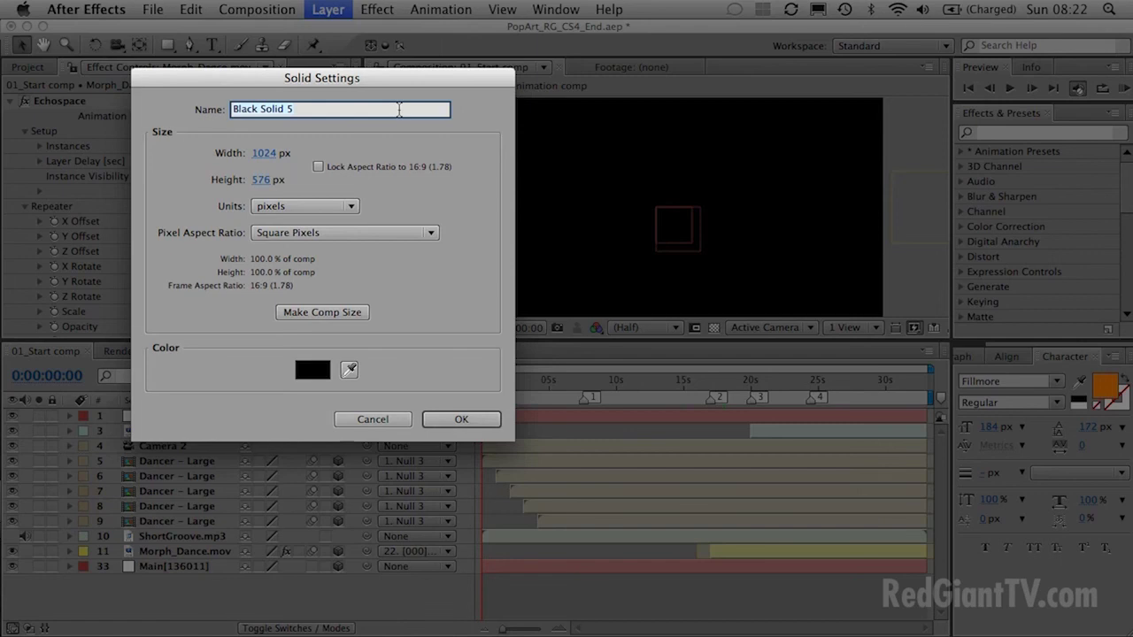
{"action": "type", "text": "BG"}
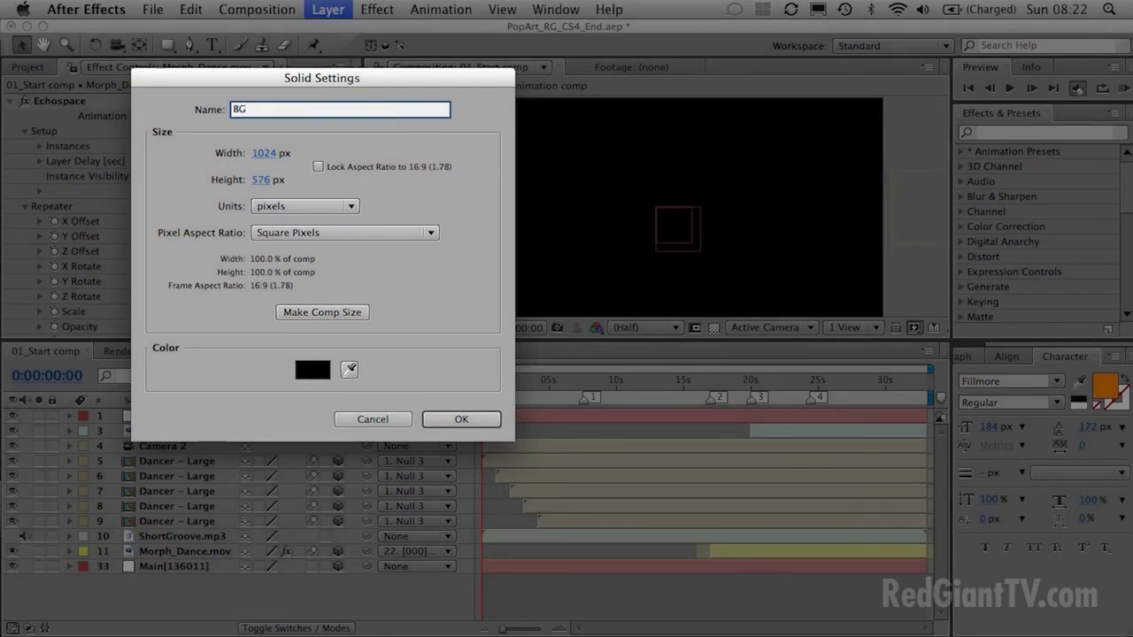
{"action": "left_click", "coordinate": [322, 311]}
{"action": "left_click", "coordinate": [468, 419]}
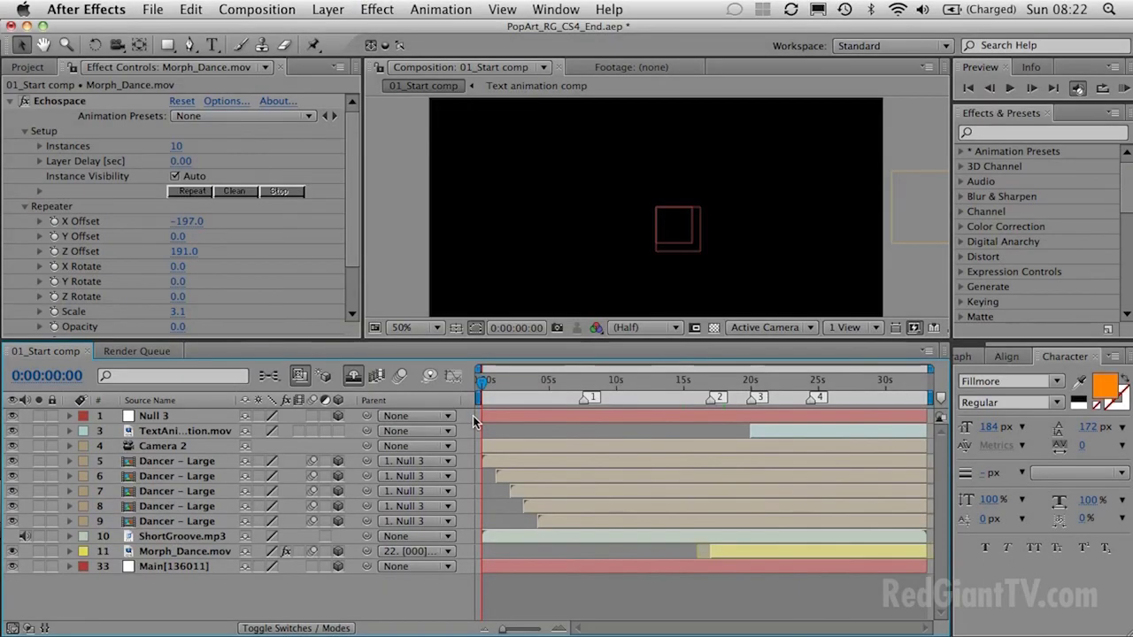
Step: Search the effects for "gridsq" and apply Red Giant GridSquares to the BG layer
{"action": "left_click", "coordinate": [988, 133]}
{"action": "type", "text": "gr"}
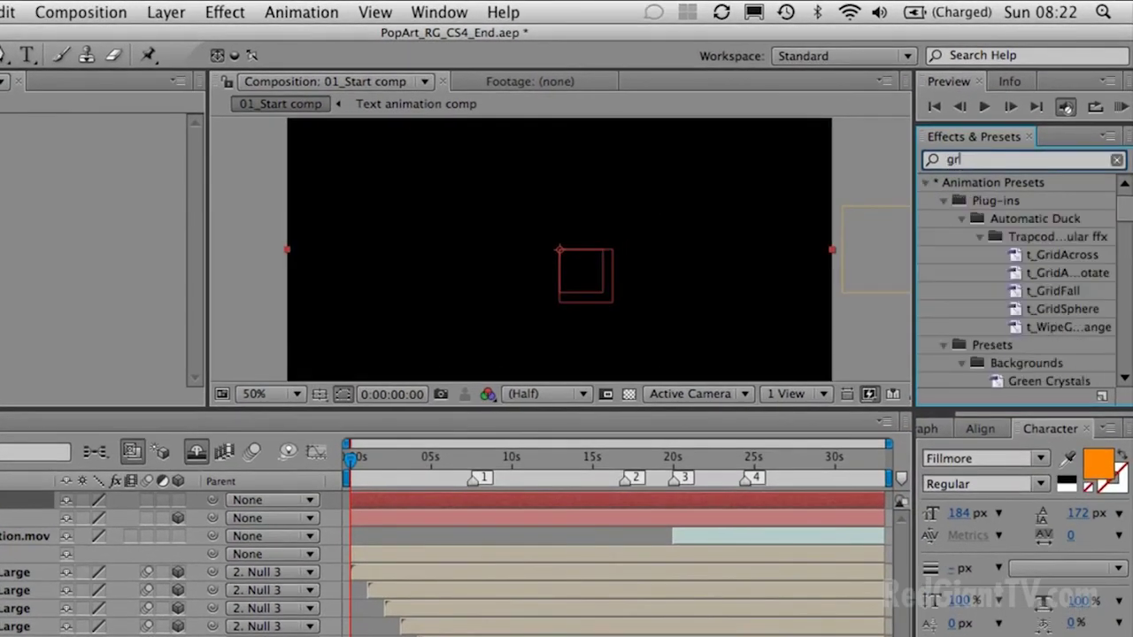
{"action": "type", "text": "idsq"}
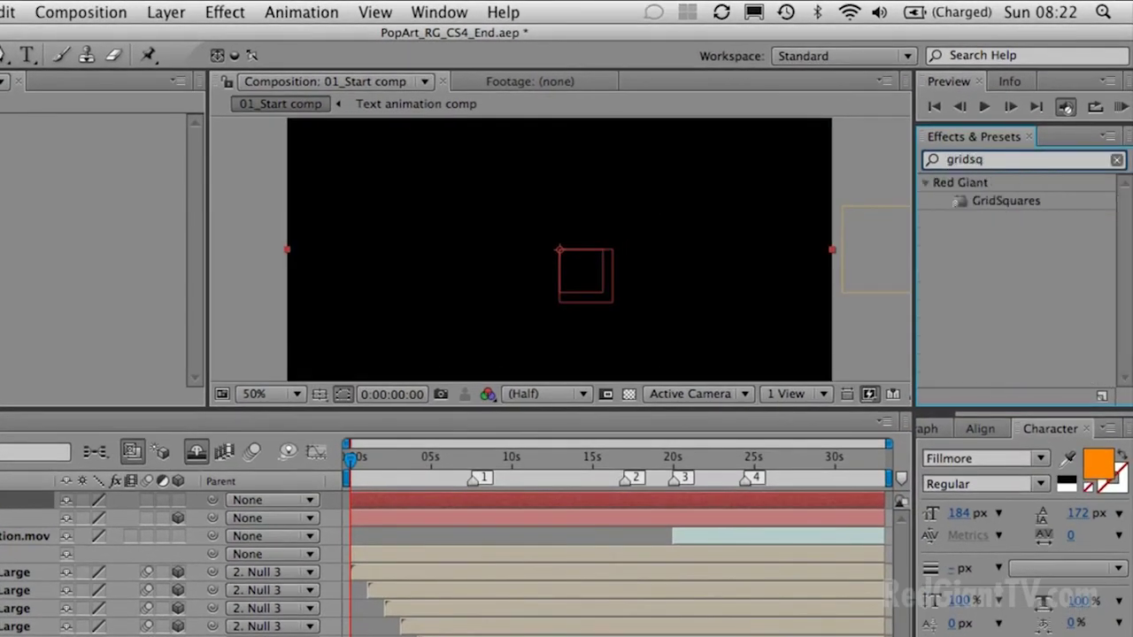
{"action": "double_click", "coordinate": [961, 202]}
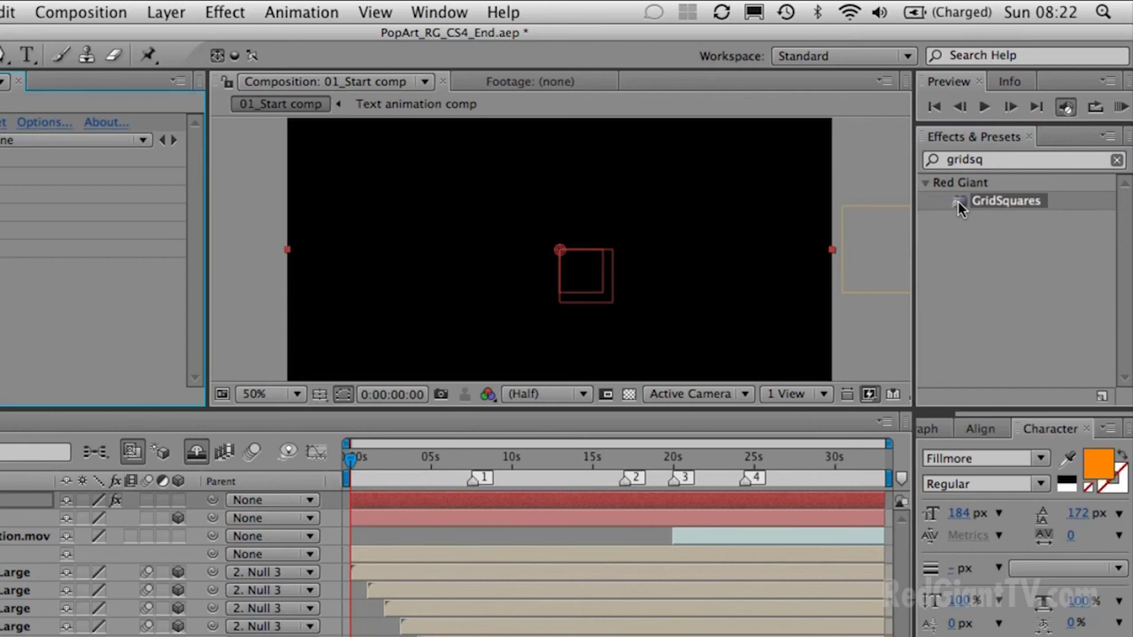
Step: Preview the default GridSquares animation and solo the BG layer
{"action": "key", "text": "space"}
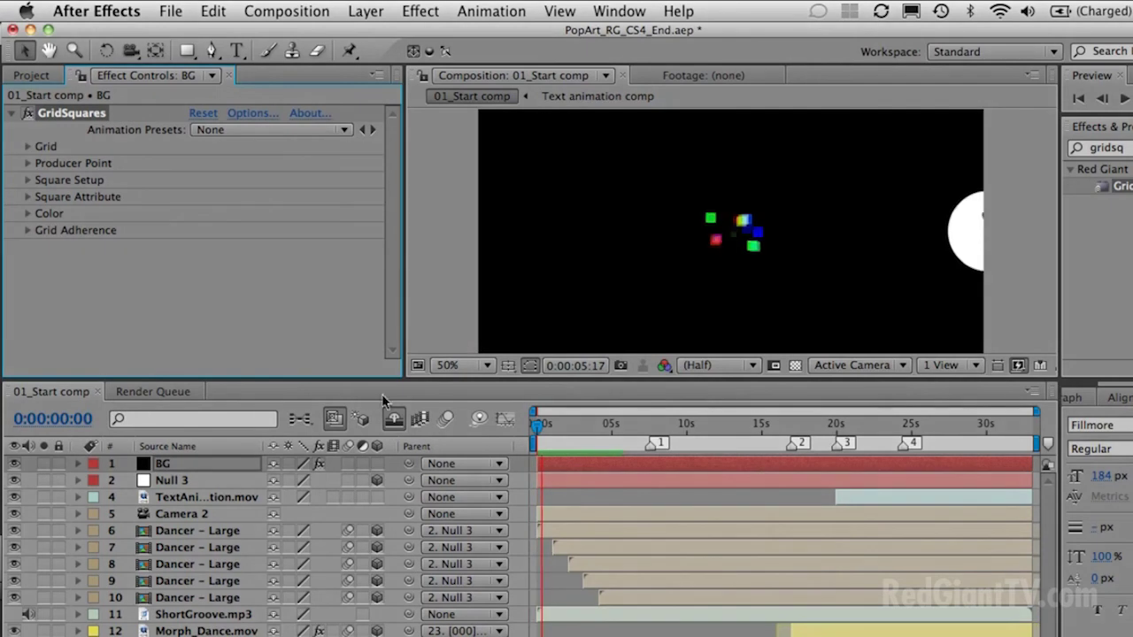
{"action": "left_click", "coordinate": [194, 491]}
{"action": "left_click", "coordinate": [44, 464]}
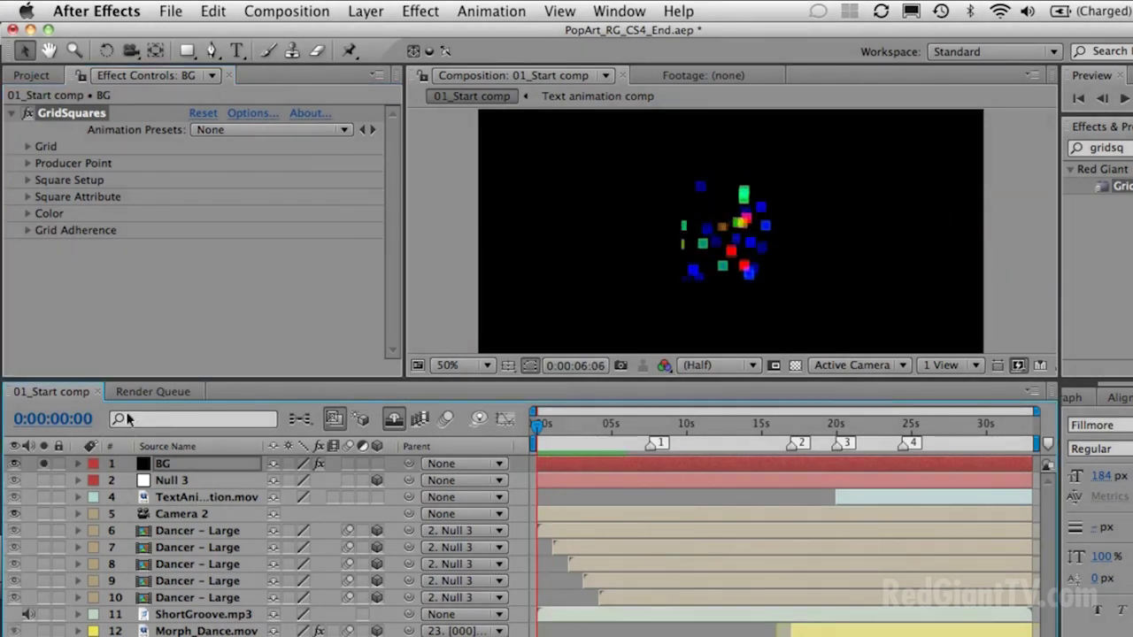
Step: Turn on Show Grid in the GridSquares Grid settings and preview the animation with the grid lines
{"action": "left_click", "coordinate": [27, 147]}
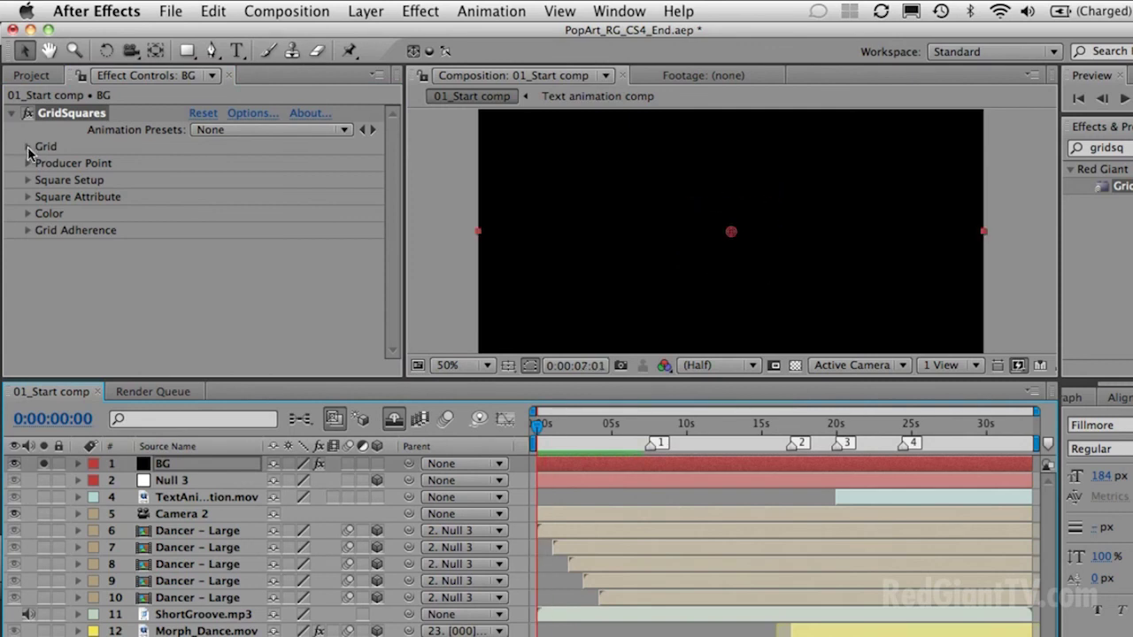
{"action": "left_click", "coordinate": [28, 148]}
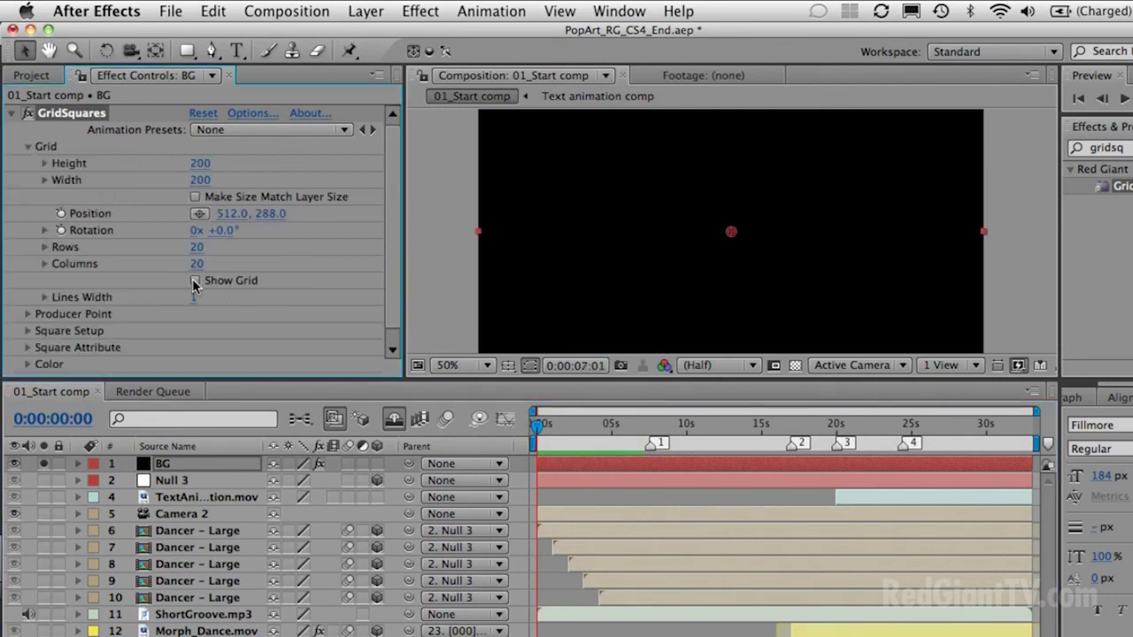
{"action": "key", "text": "space"}
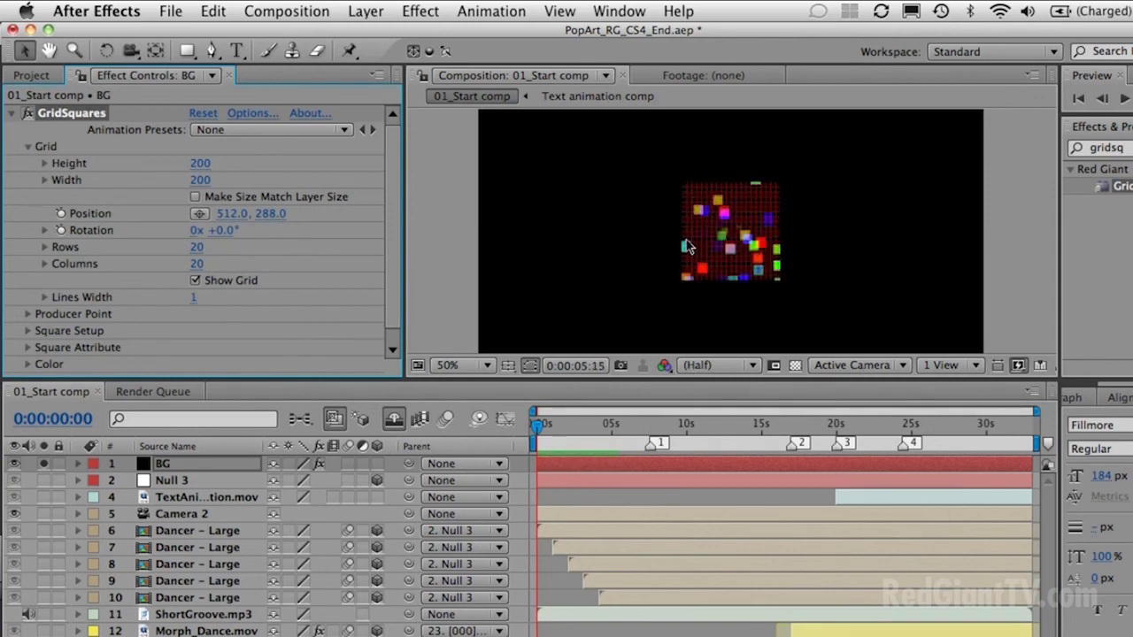
Step: Set the GridSquares grid's Height and Width to 100, and enable Make Size Match Layer Size
{"action": "left_click", "coordinate": [200, 163]}
{"action": "type", "text": "10"}
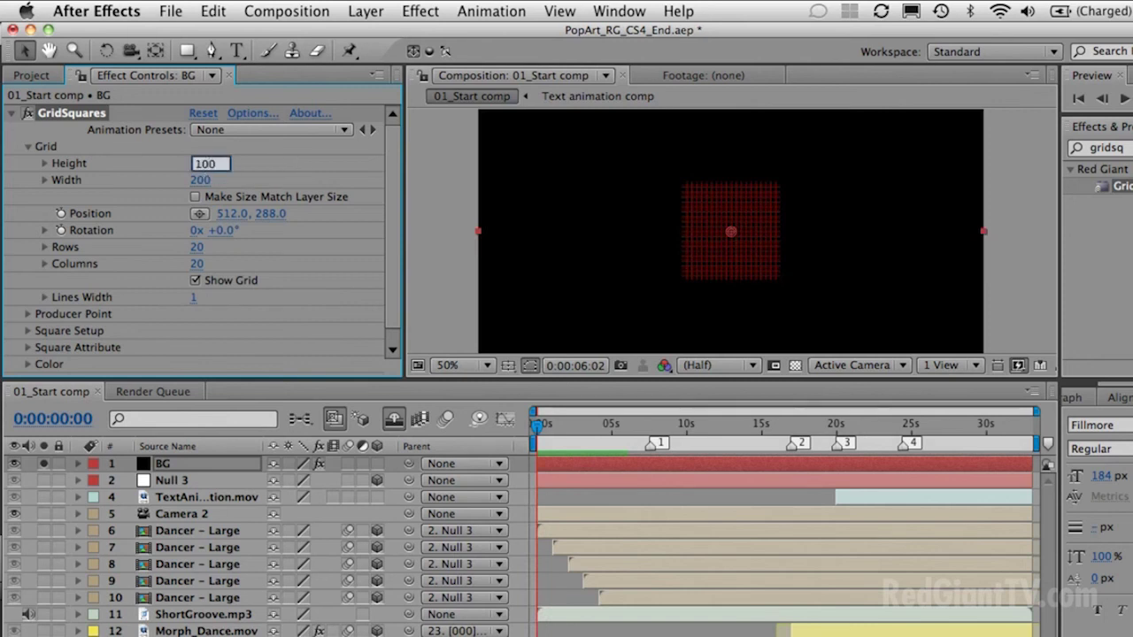
{"action": "key", "text": "Tab"}
{"action": "type", "text": "10"}
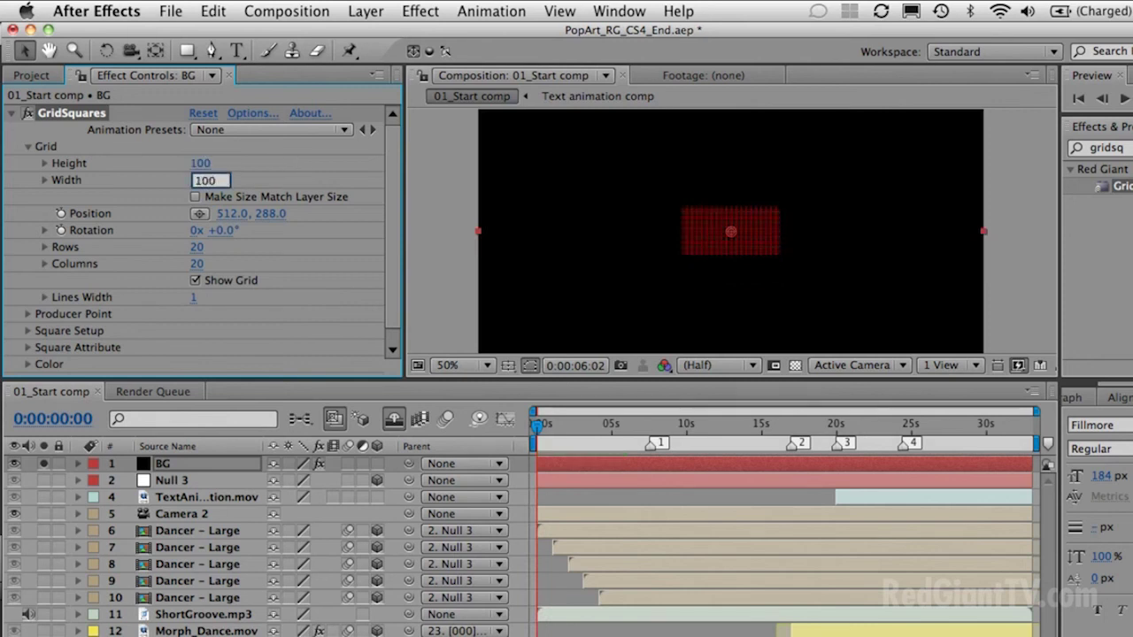
{"action": "key", "text": "Return"}
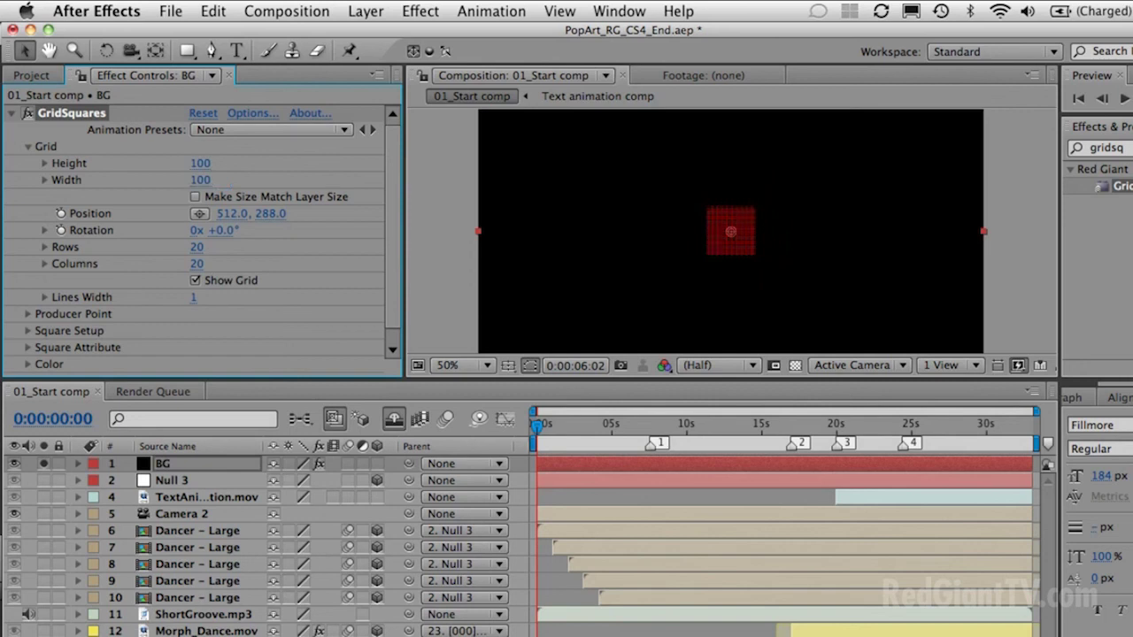
{"action": "left_click", "coordinate": [196, 197]}
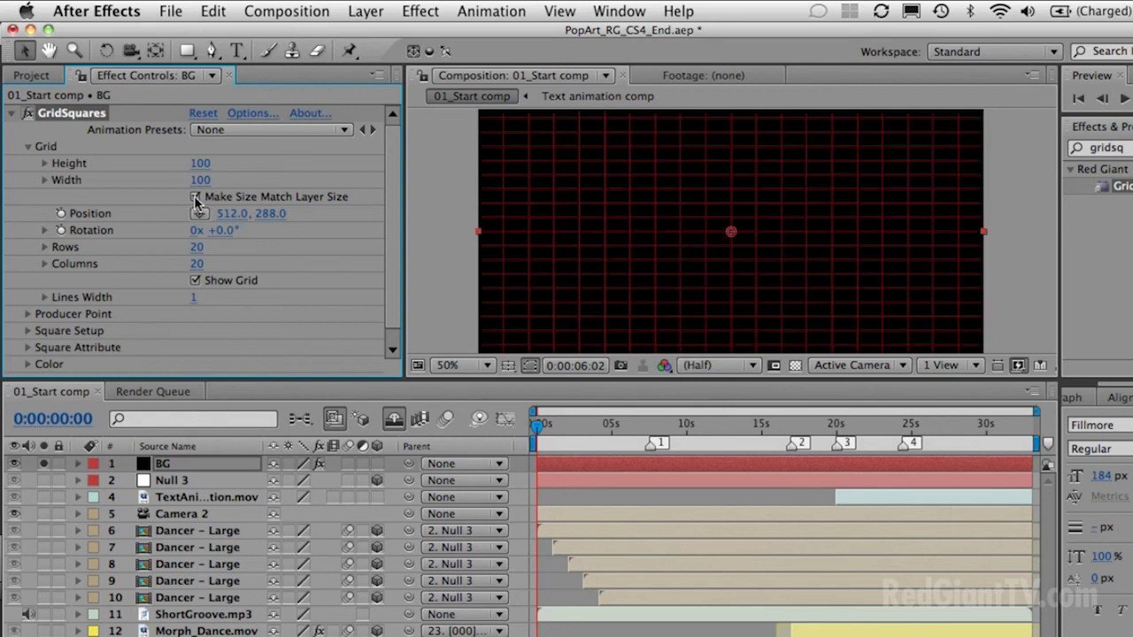
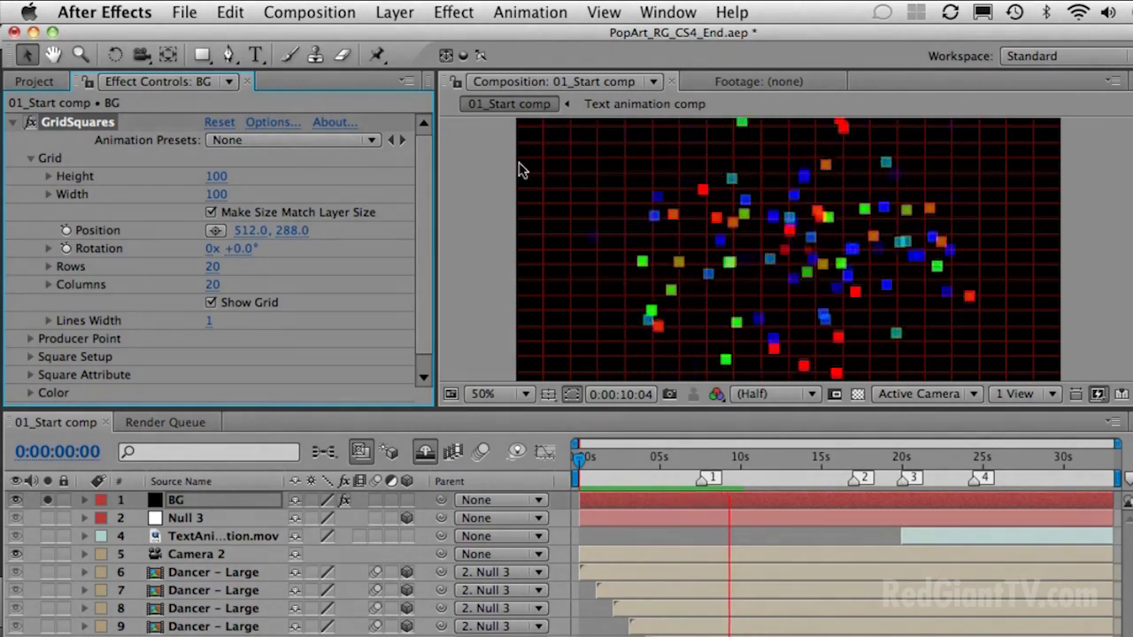
Step: Set the GridSquares grid's Rows to 11
{"action": "left_click", "coordinate": [212, 266]}
{"action": "left_click", "coordinate": [215, 266]}
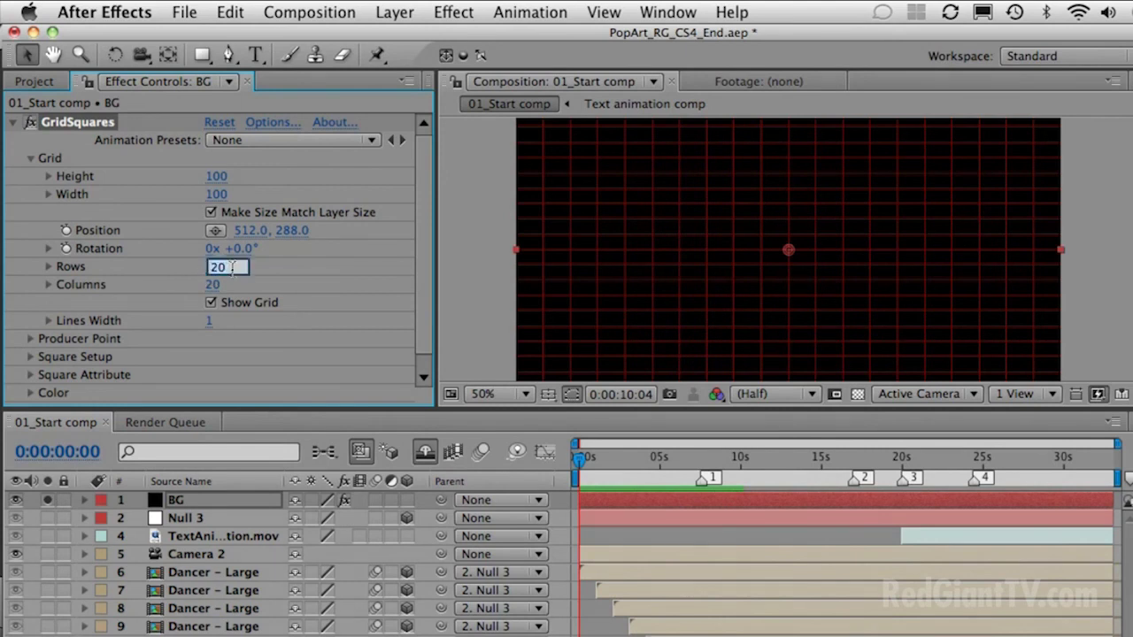
{"action": "key", "text": "Return"}
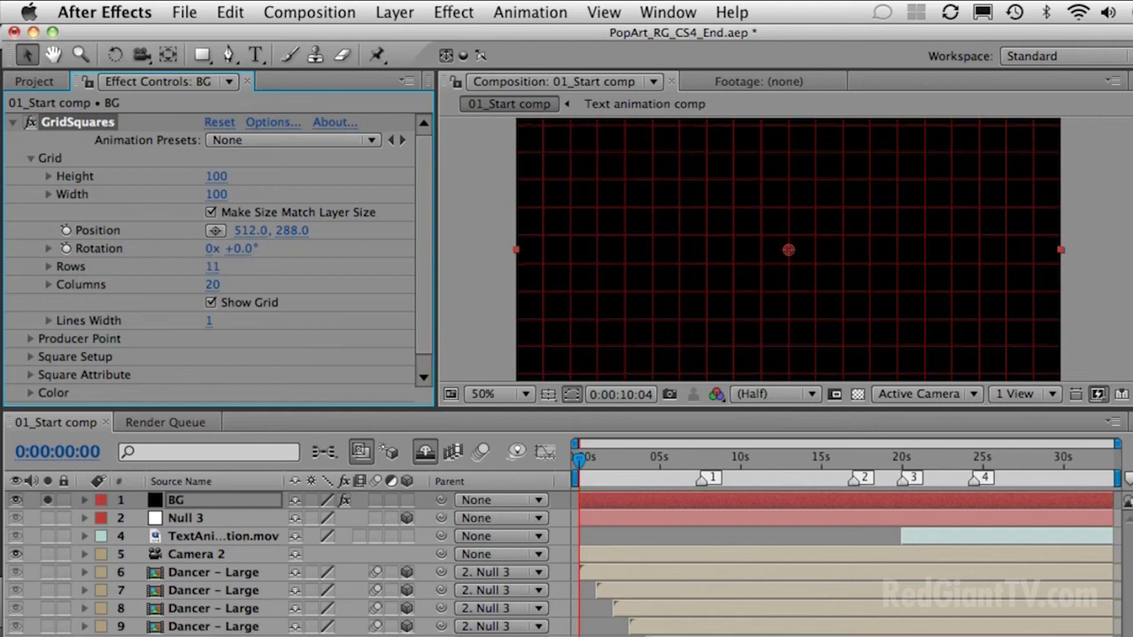
Step: Try 35 Rows for the GridSquares grid, and undo the change
{"action": "left_click_drag", "start_coordinate": [215, 266], "coordinate": [237, 268]}
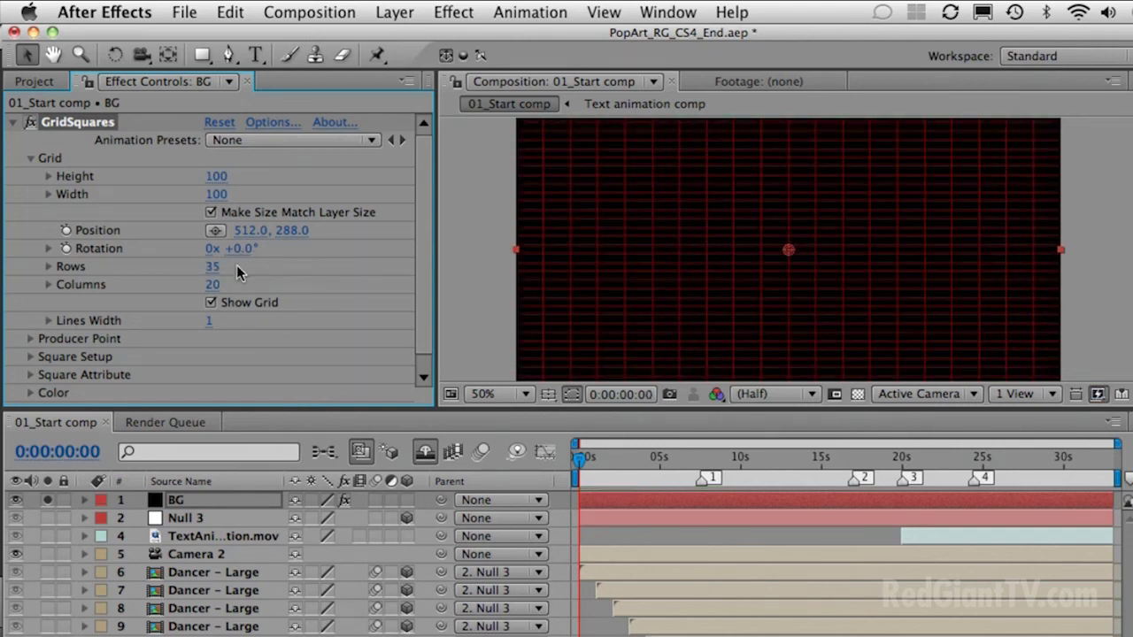
{"action": "key", "text": "super+z"}
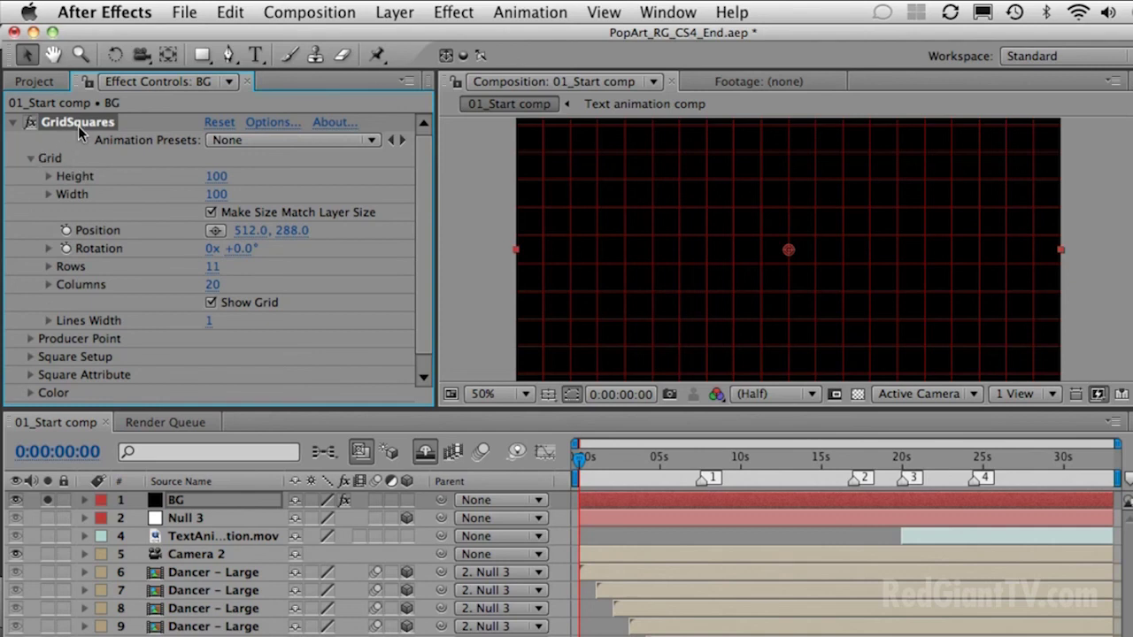
{"action": "left_click", "coordinate": [30, 158]}
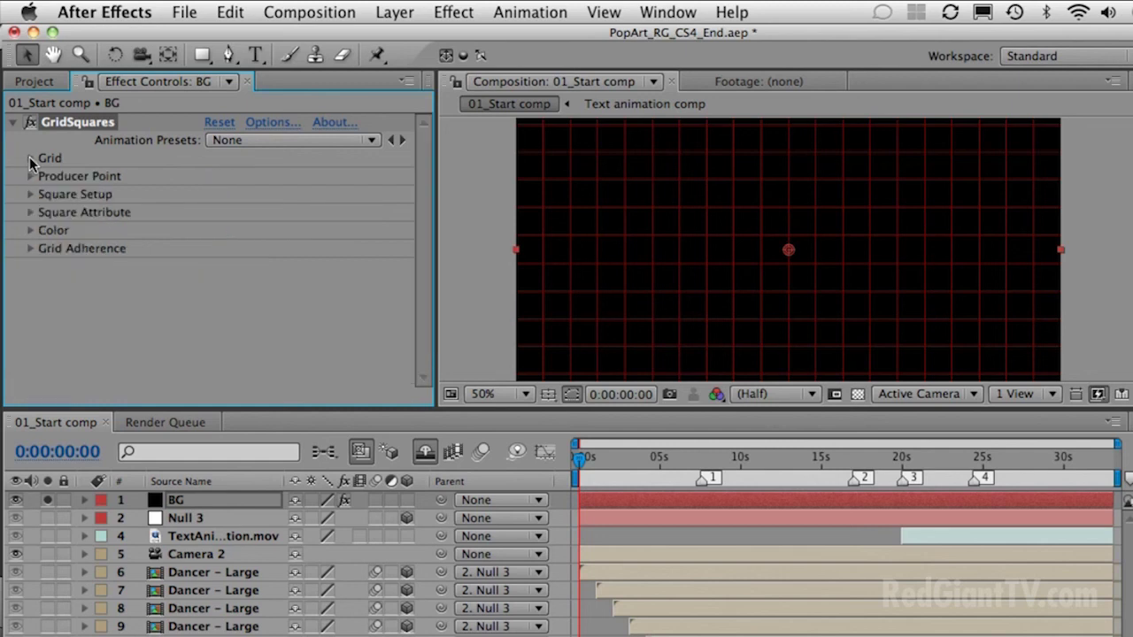
{"action": "left_click", "coordinate": [31, 158]}
{"action": "left_click", "coordinate": [30, 159]}
{"action": "left_click", "coordinate": [29, 157]}
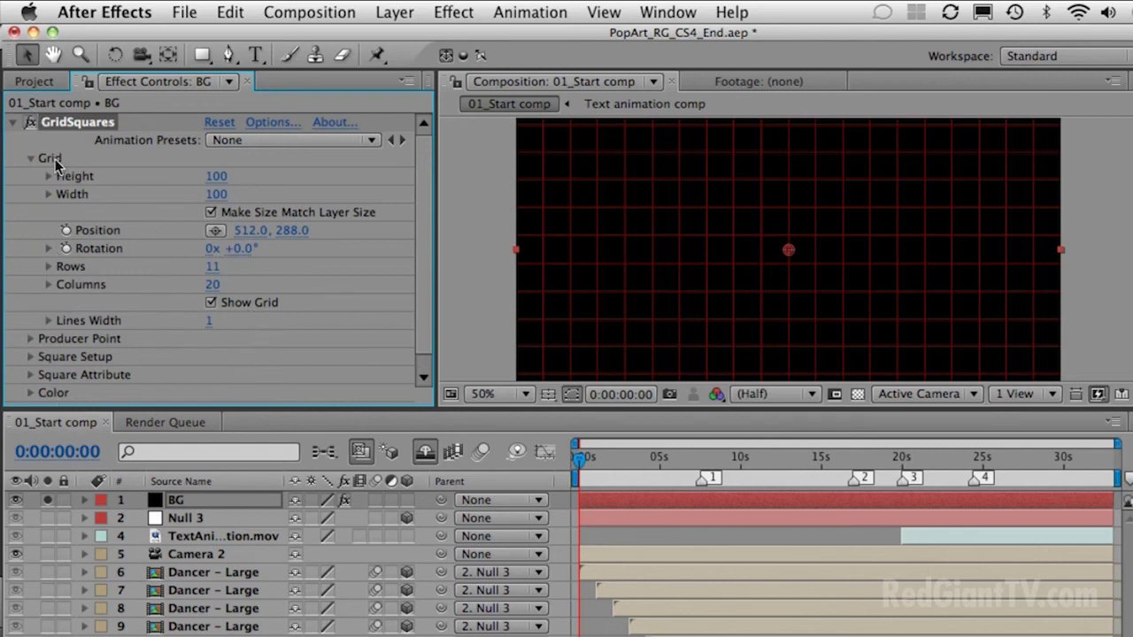
Step: Try about 43 Columns for the GridSquares grid, and reset the Columns value to its default
{"action": "left_click_drag", "start_coordinate": [211, 286], "coordinate": [235, 282]}
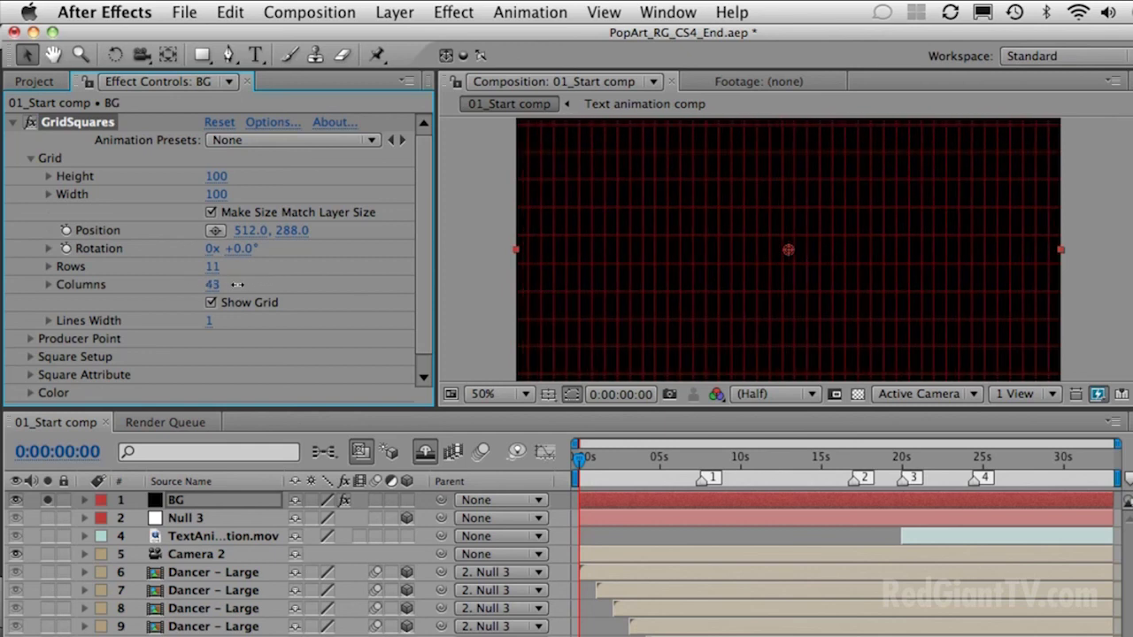
{"action": "right_click", "coordinate": [82, 289]}
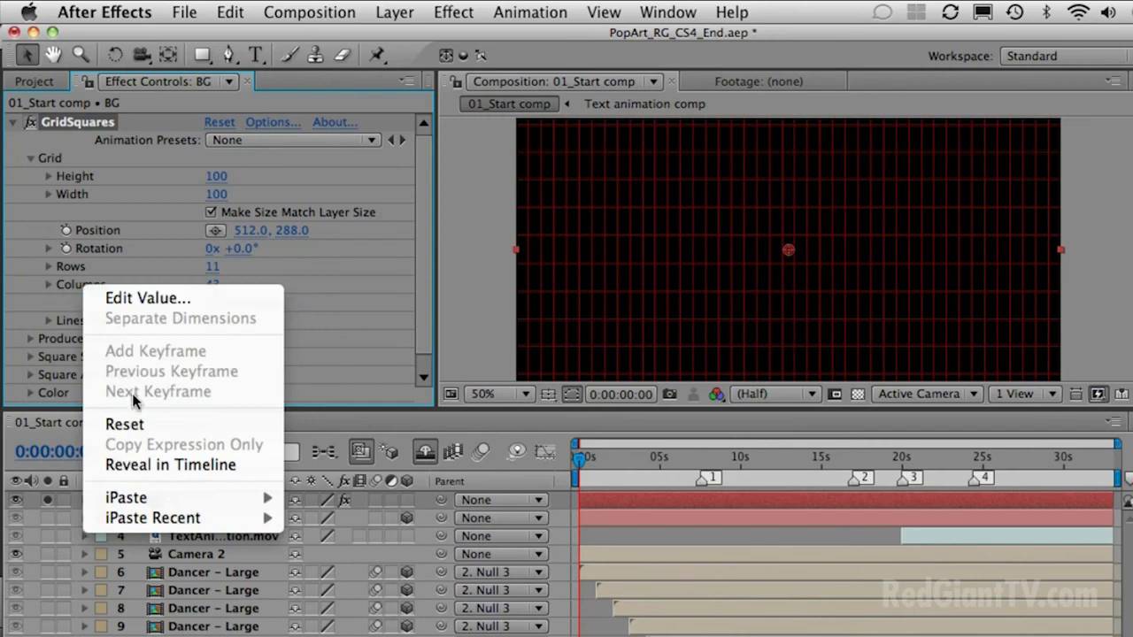
{"action": "left_click", "coordinate": [138, 424]}
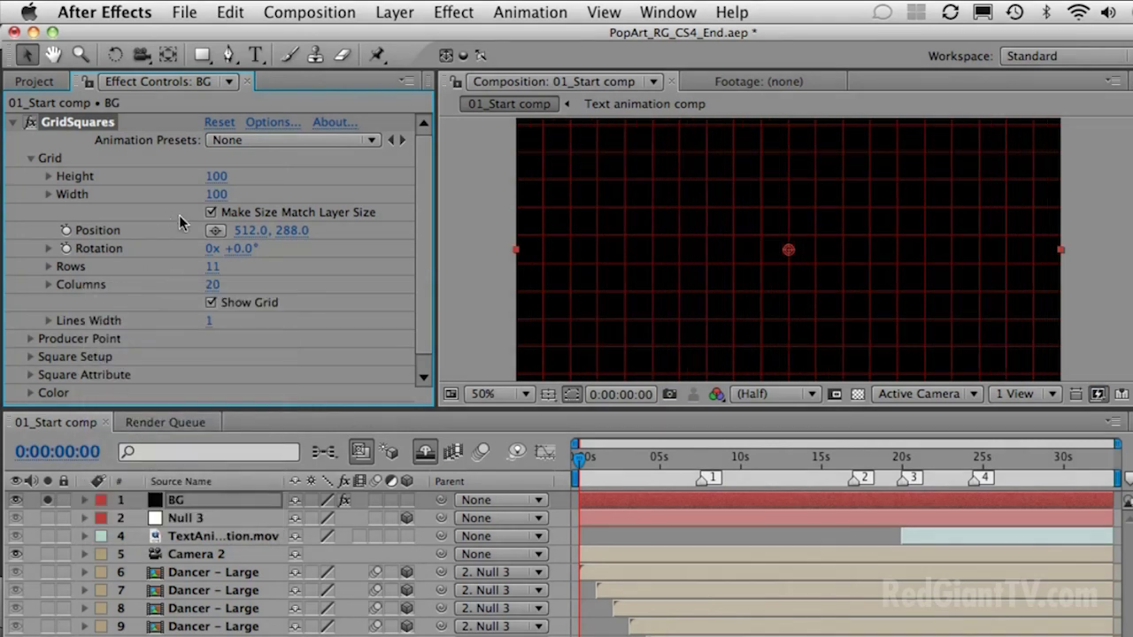
Step: Try rotating the GridSquares grid by about 21°, and reset its Rotation to the default
{"action": "left_click_drag", "start_coordinate": [235, 248], "coordinate": [259, 249]}
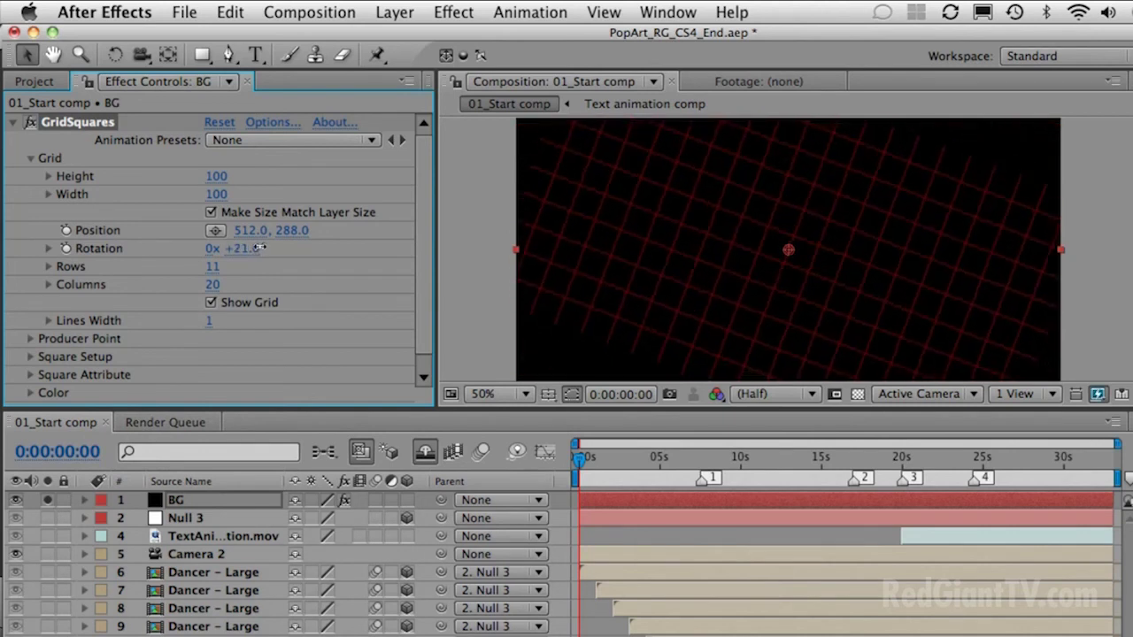
{"action": "right_click", "coordinate": [100, 249]}
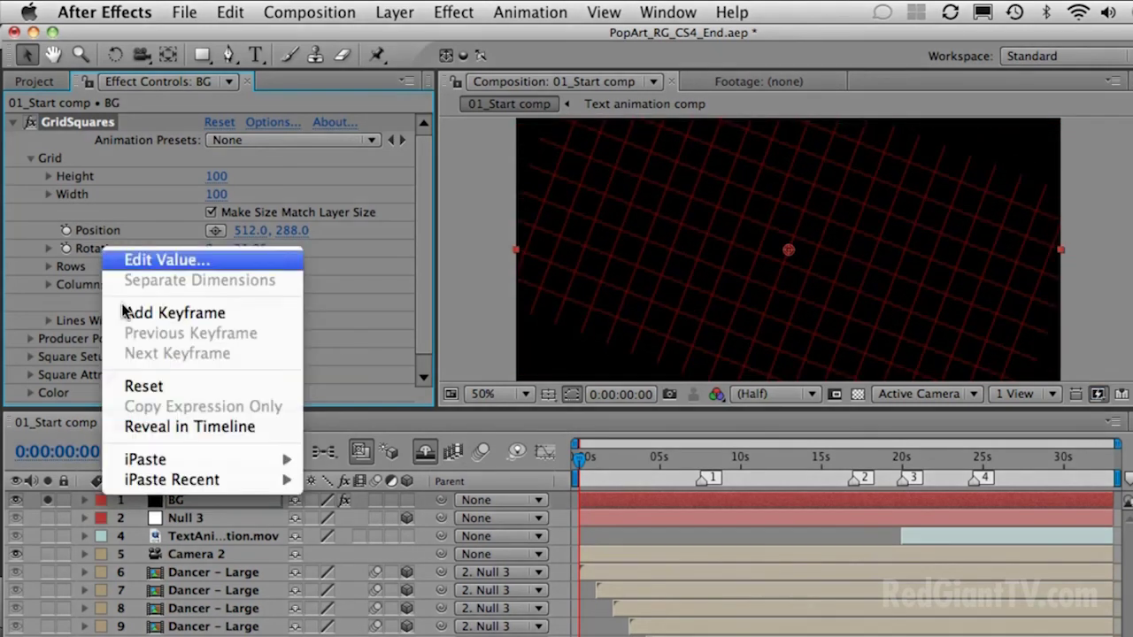
{"action": "left_click", "coordinate": [156, 386]}
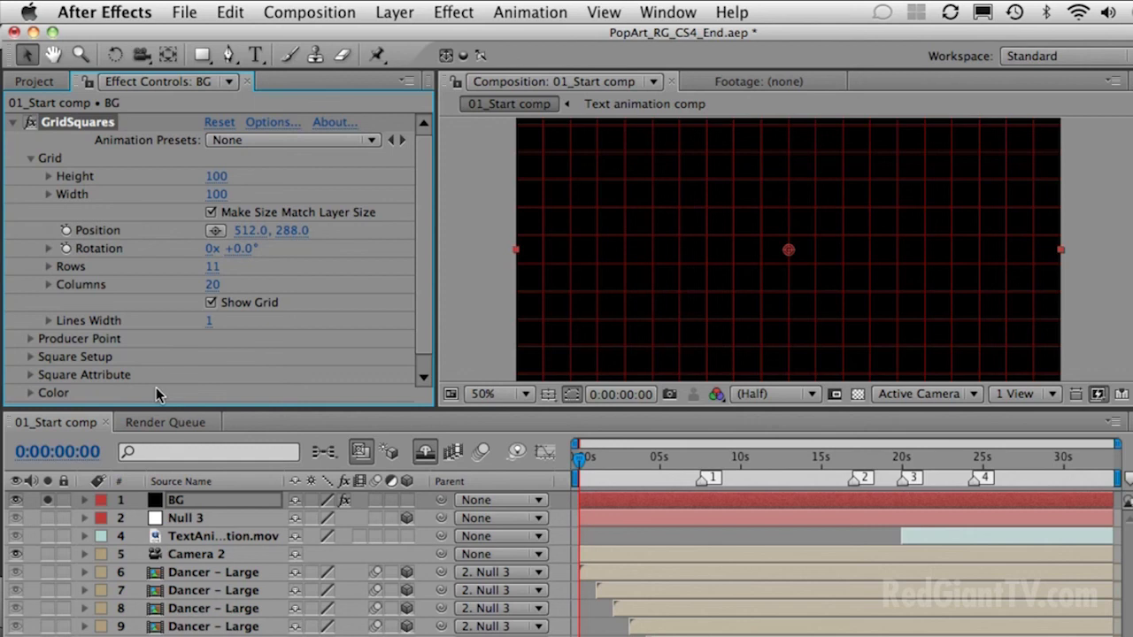
Step: Collapse the Grid settings and move the current time to 0:00:03:22
{"action": "left_click", "coordinate": [27, 157]}
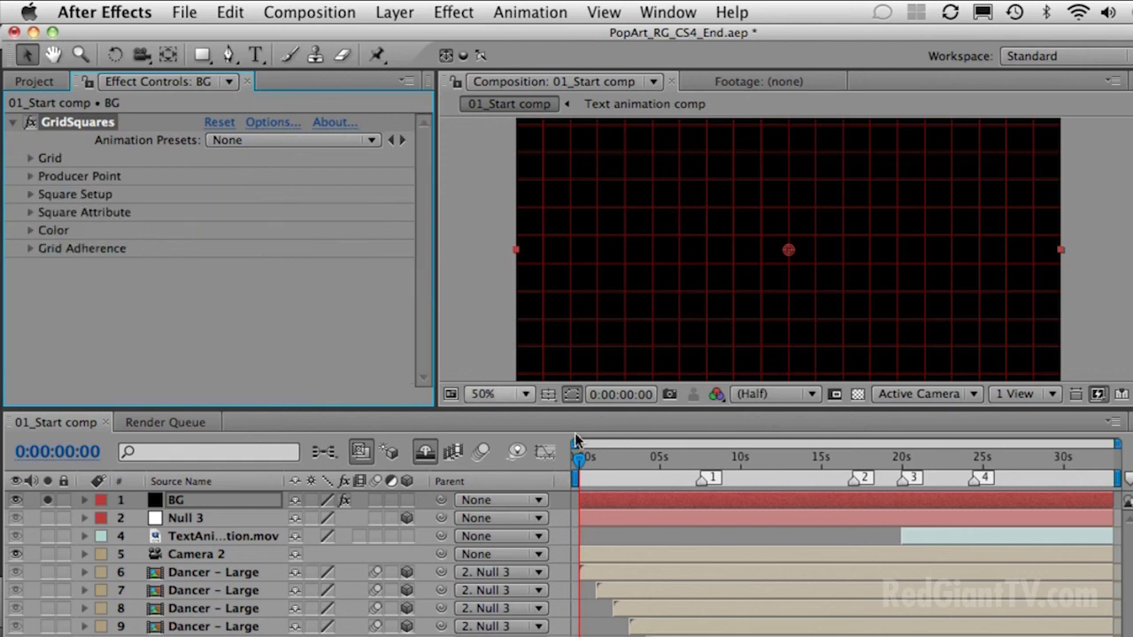
{"action": "left_click", "coordinate": [641, 460]}
{"action": "left_click_drag", "start_coordinate": [641, 460], "coordinate": [646, 457]}
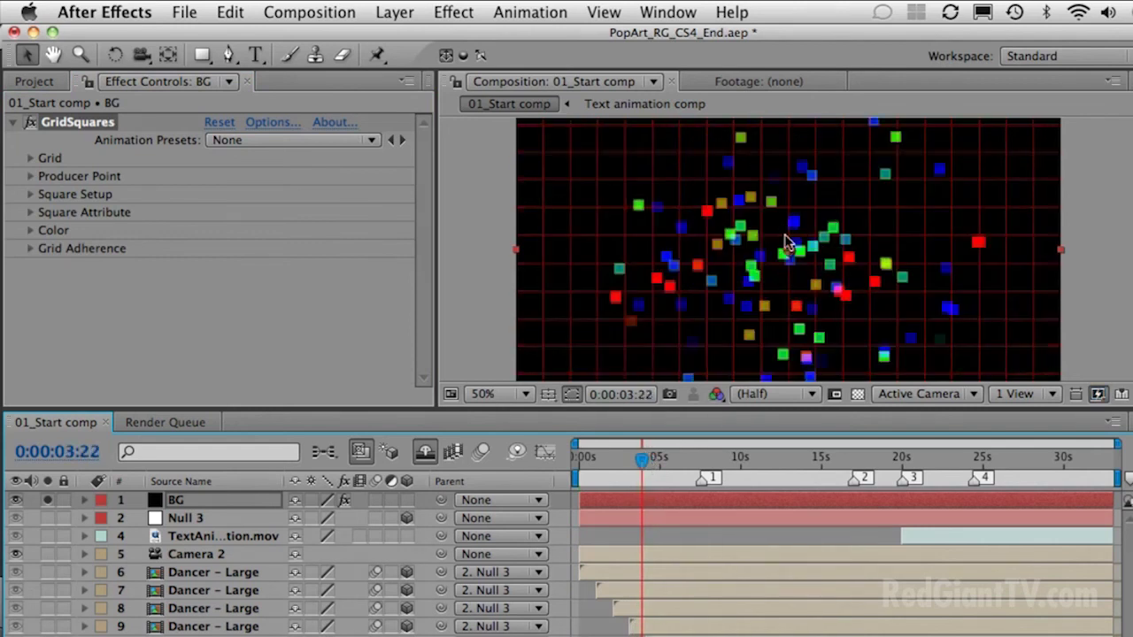
Step: Try moving the GridSquares Producer Point to position 348, 293, and reset its Position to the default
{"action": "left_click", "coordinate": [30, 176]}
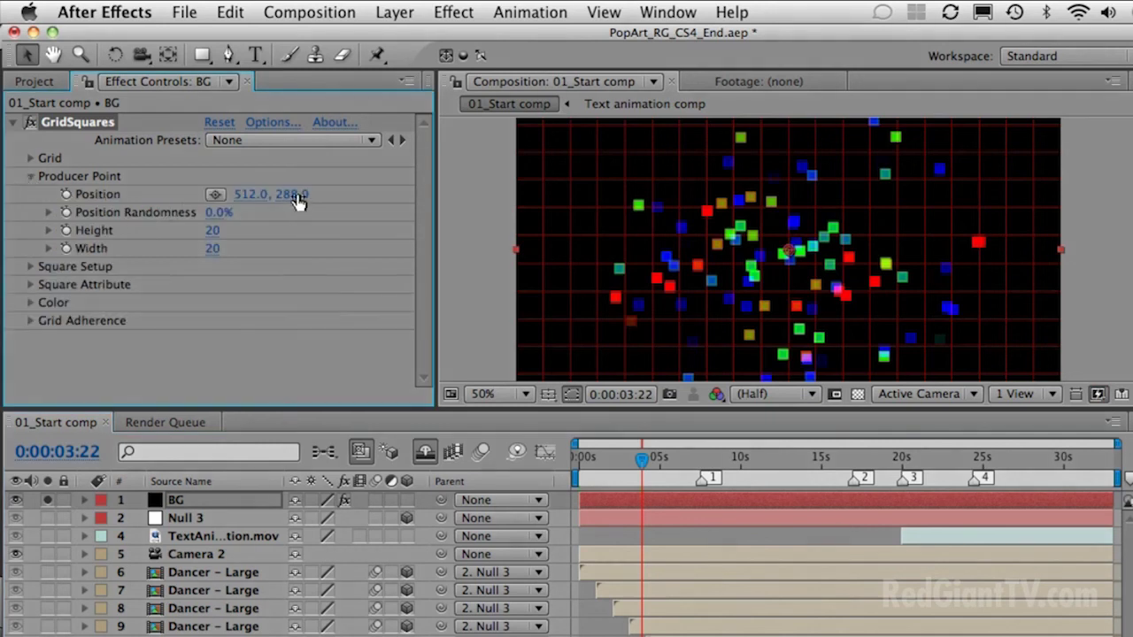
{"action": "left_click_drag", "start_coordinate": [298, 196], "coordinate": [58, 180]}
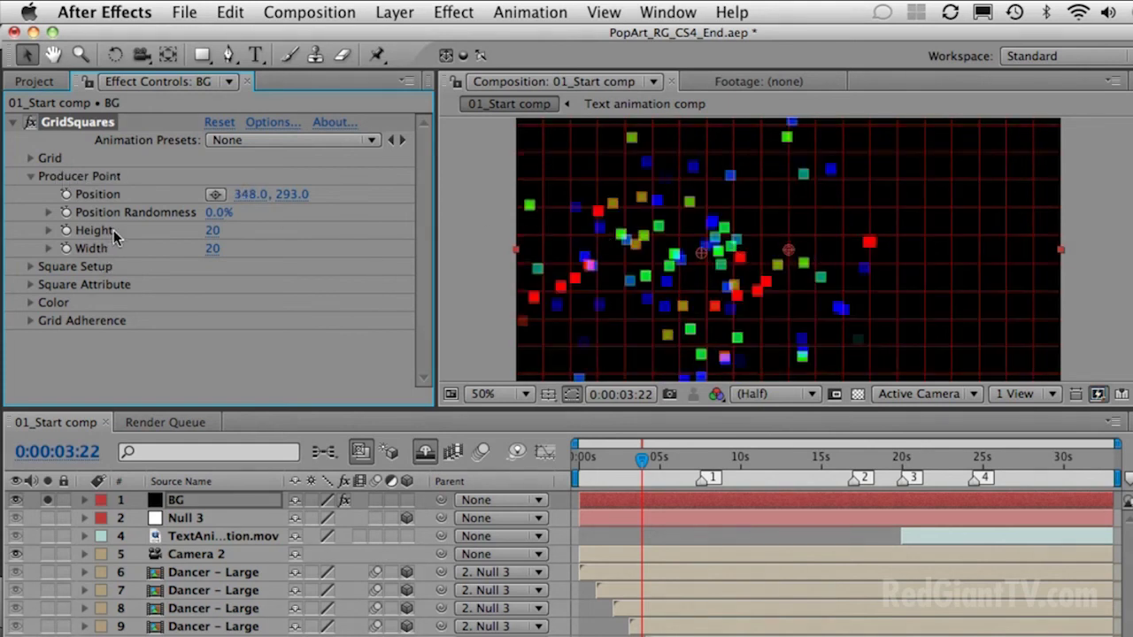
{"action": "right_click", "coordinate": [105, 193]}
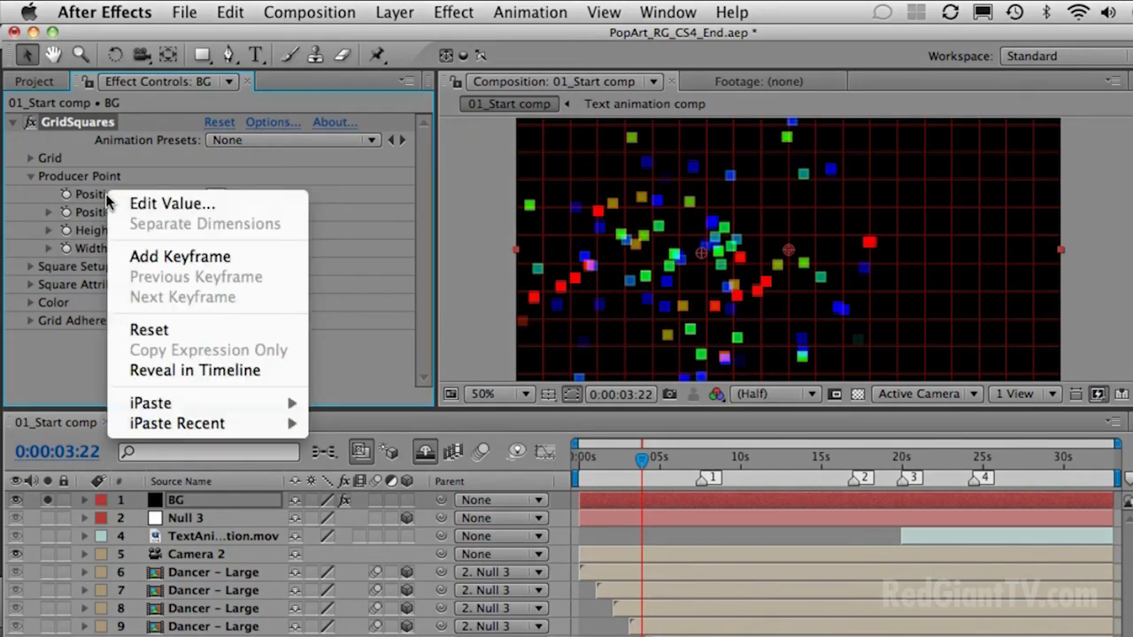
{"action": "left_click", "coordinate": [160, 328]}
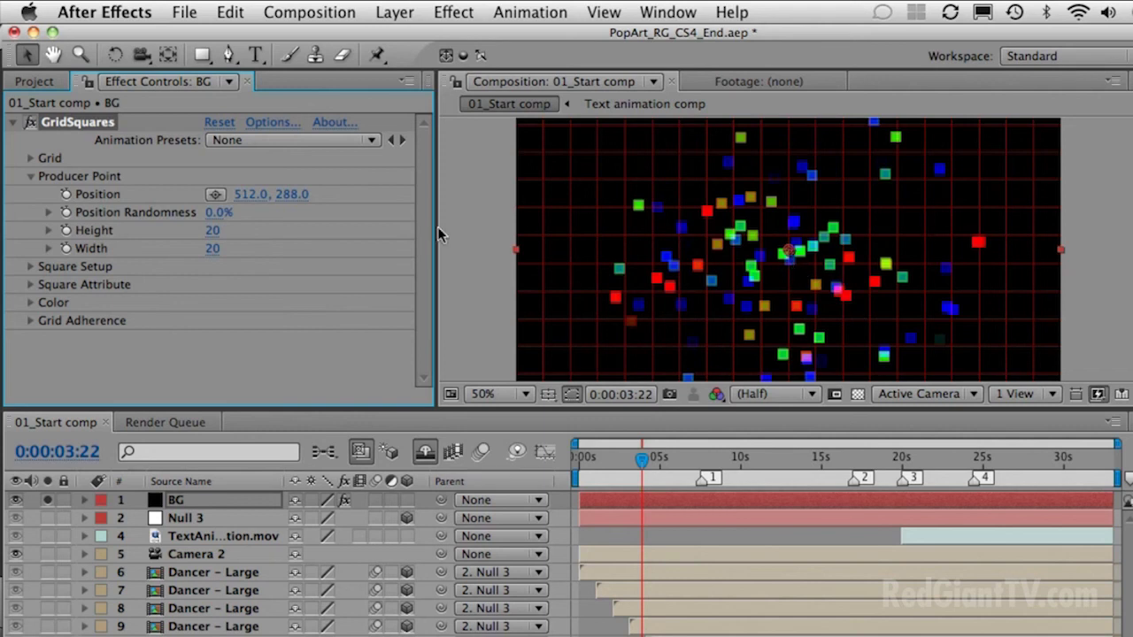
Step: Set the GridSquares Producer Point to a Height of 300 and a Width of 800, previewing the animation after each change
{"action": "left_click", "coordinate": [211, 231]}
{"action": "type", "text": "300"}
{"action": "key", "text": "Return"}
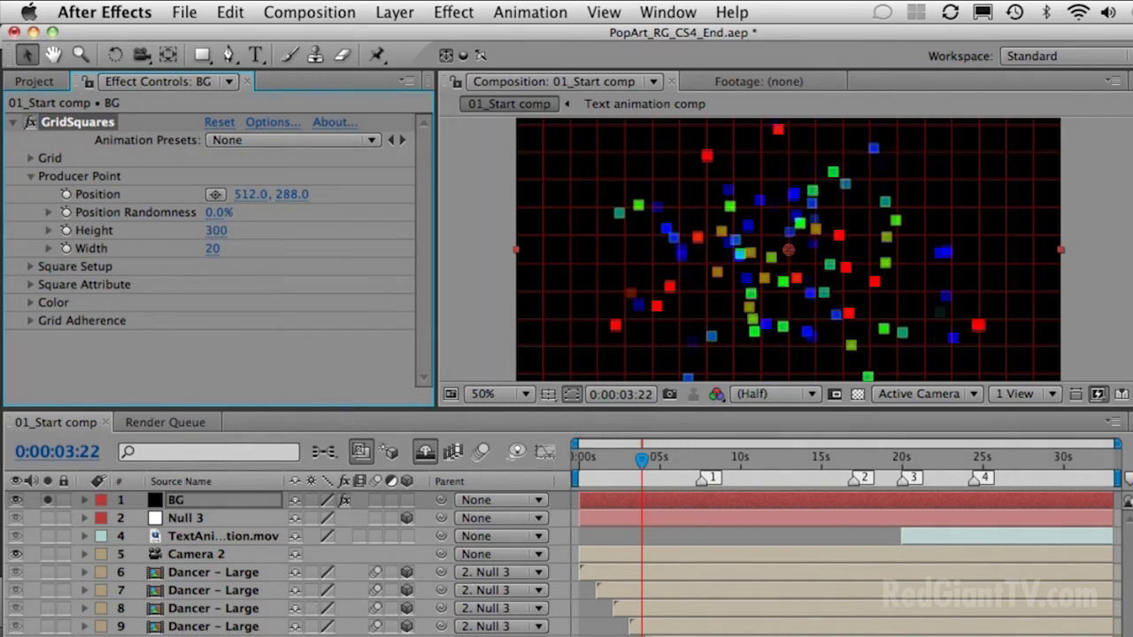
{"action": "key", "text": "KP_0"}
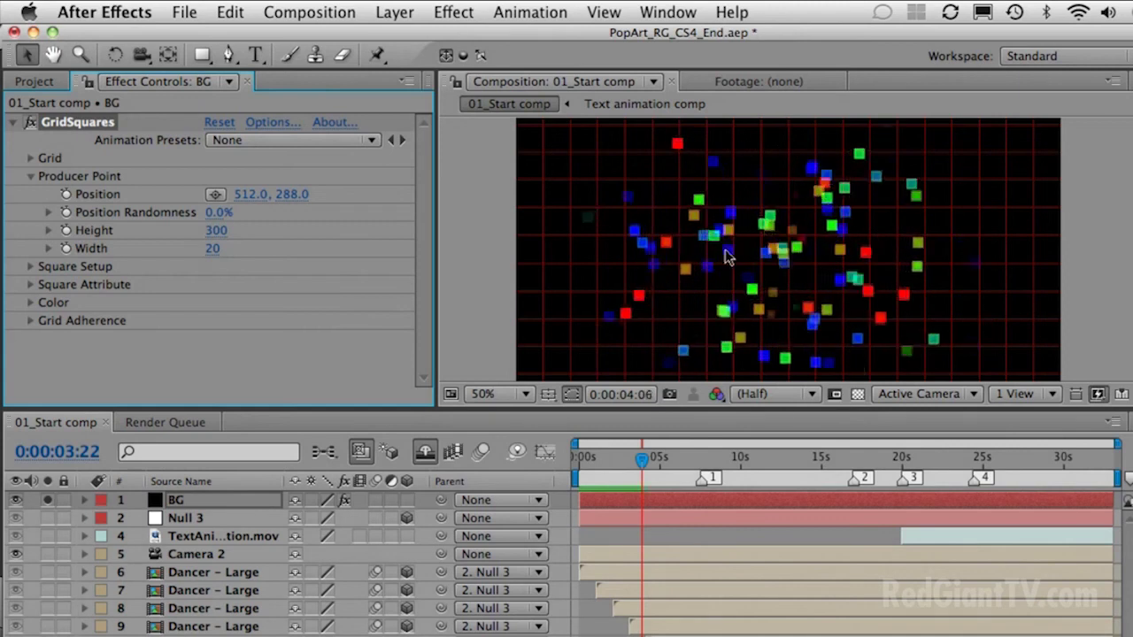
{"action": "left_click", "coordinate": [212, 249]}
{"action": "type", "text": "800"}
{"action": "key", "text": "Return"}
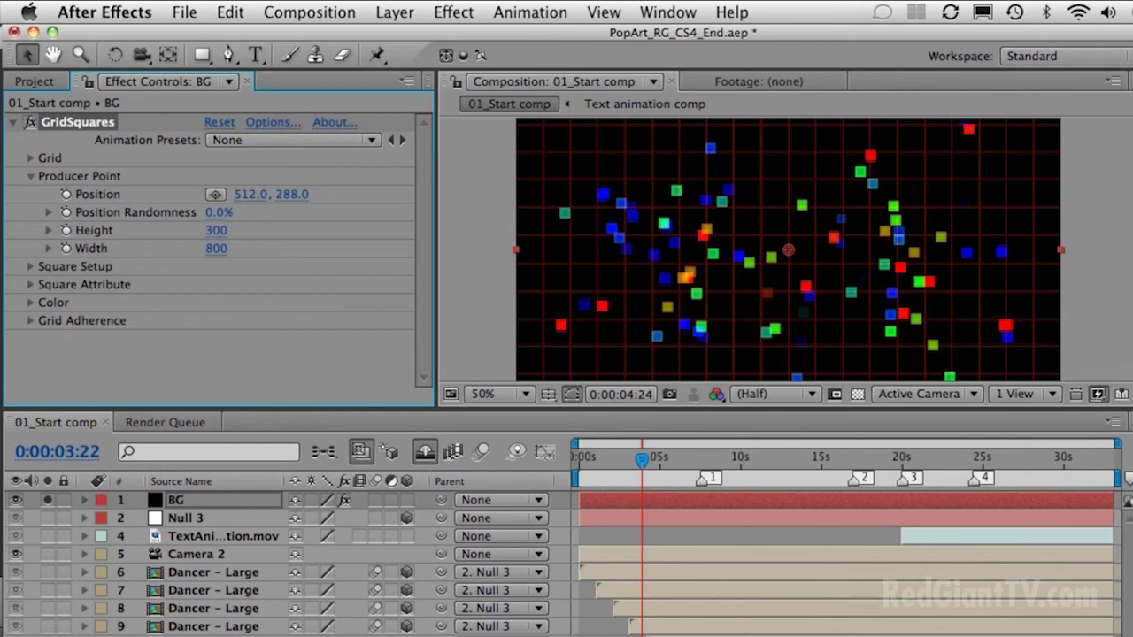
{"action": "key", "text": "KP_0"}
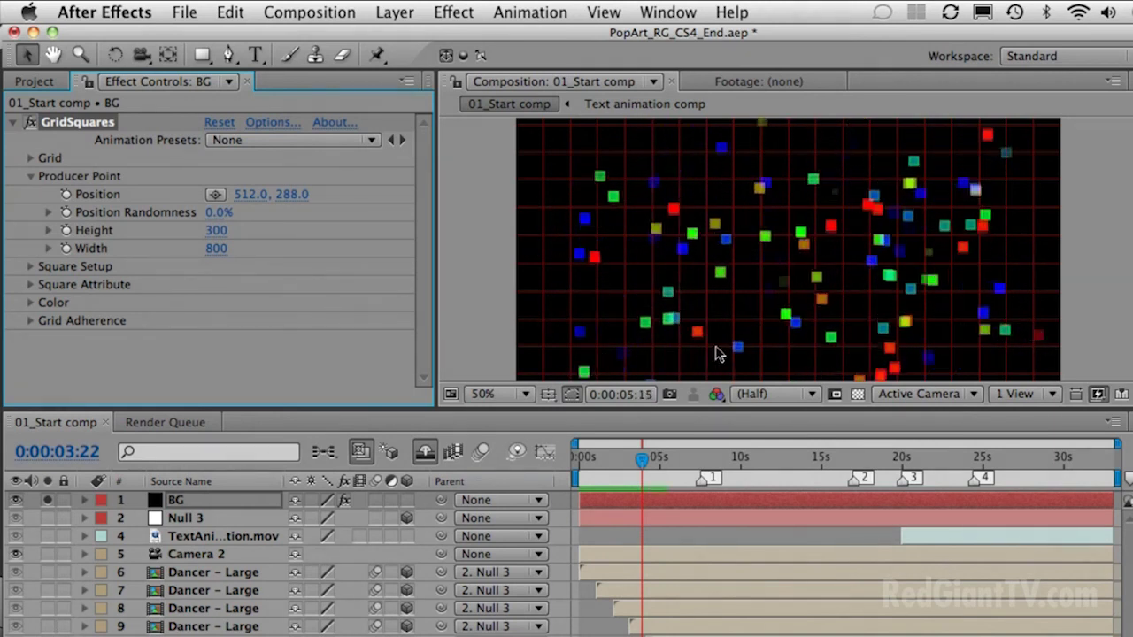
{"action": "left_click", "coordinate": [31, 175]}
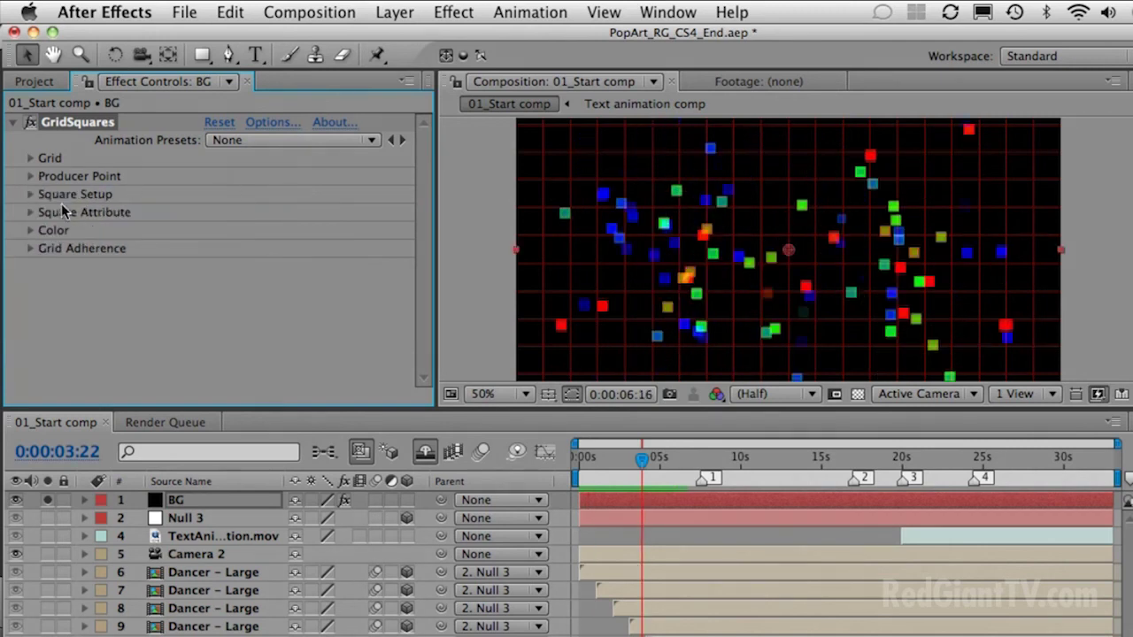
Step: Try the Martini shape in the GridSquares Square Setup and play back part of the animation
{"action": "left_click", "coordinate": [31, 195]}
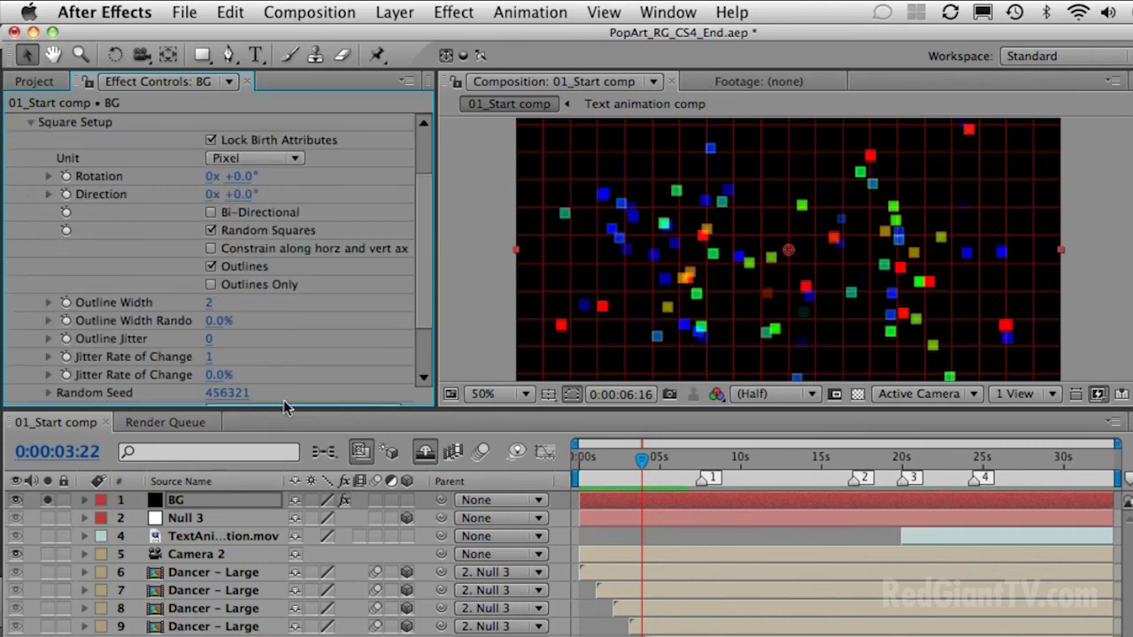
{"action": "left_click_drag", "start_coordinate": [285, 407], "coordinate": [281, 469]}
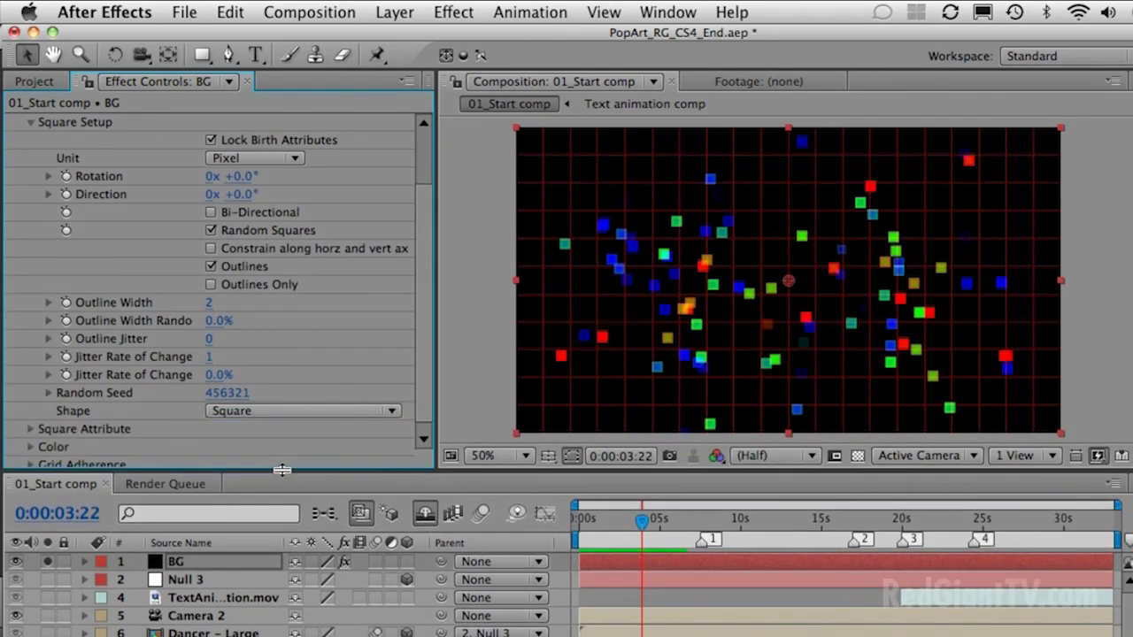
{"action": "left_click", "coordinate": [325, 412]}
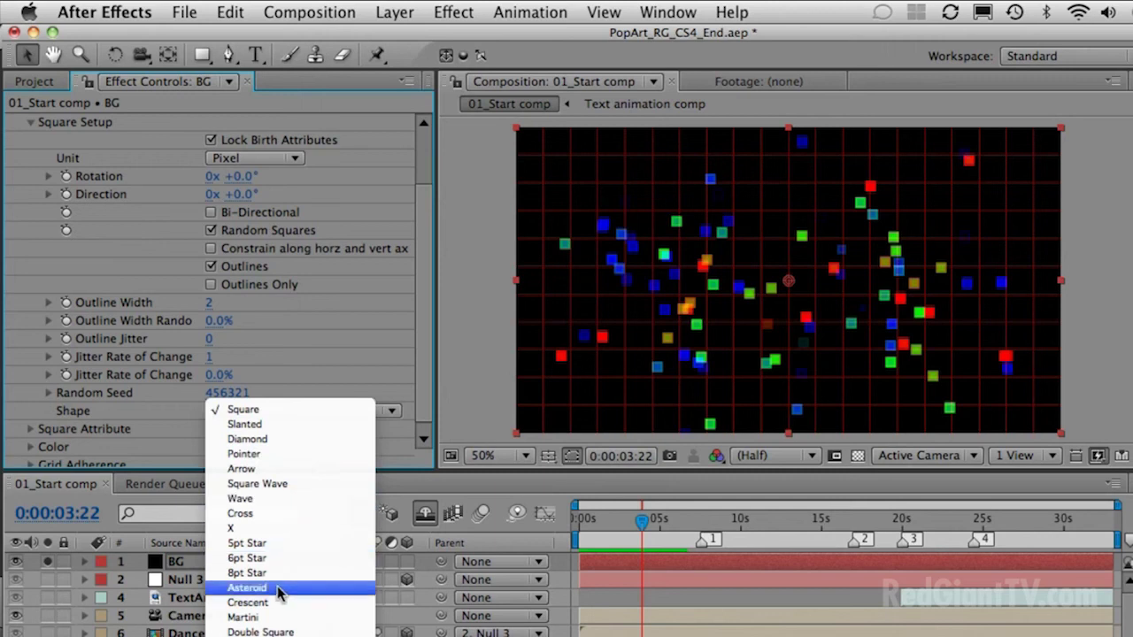
{"action": "left_click", "coordinate": [291, 618]}
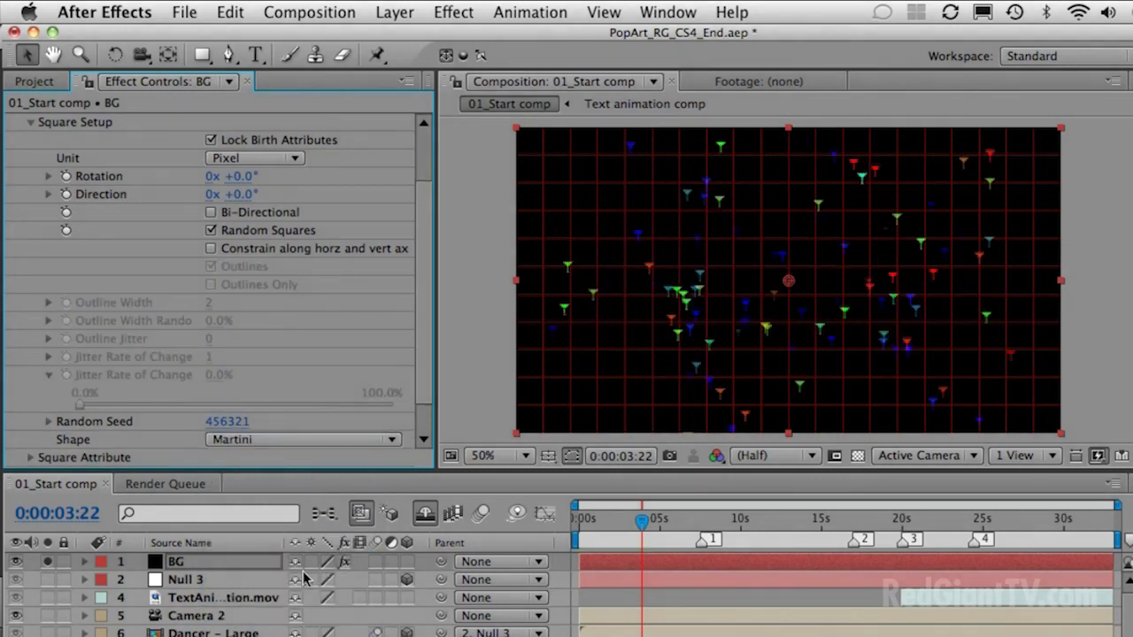
{"action": "key", "text": "space"}
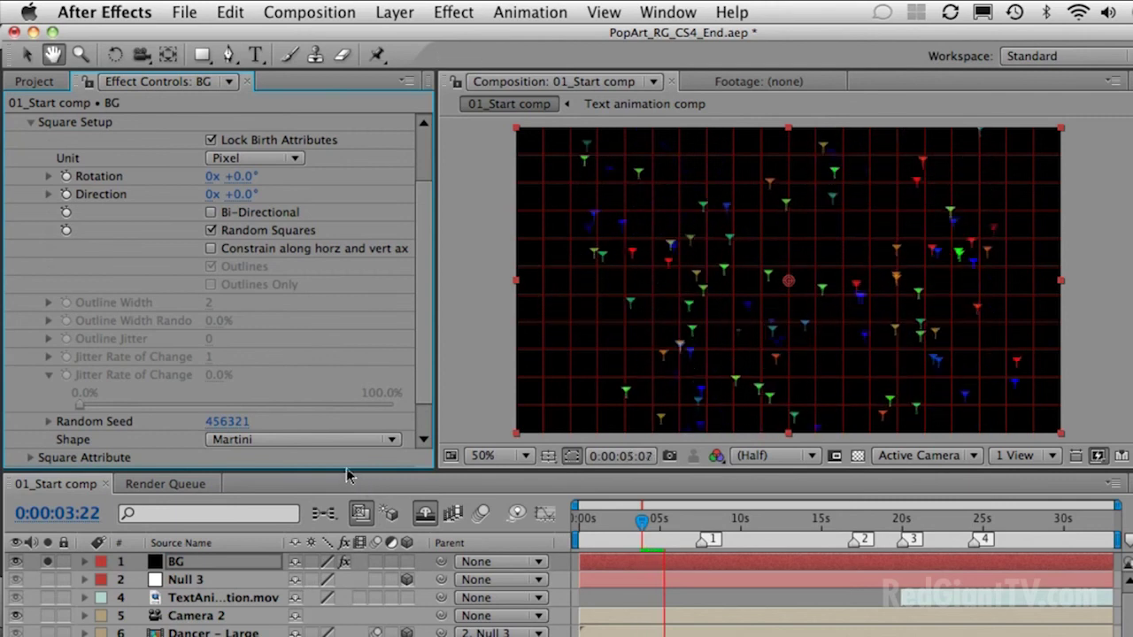
{"action": "key", "text": "space"}
Step: Change the GridSquares Shape to 32-sides (32-sided poly) with Outlines Only enabled, and preview the animation
{"action": "left_click", "coordinate": [349, 439]}
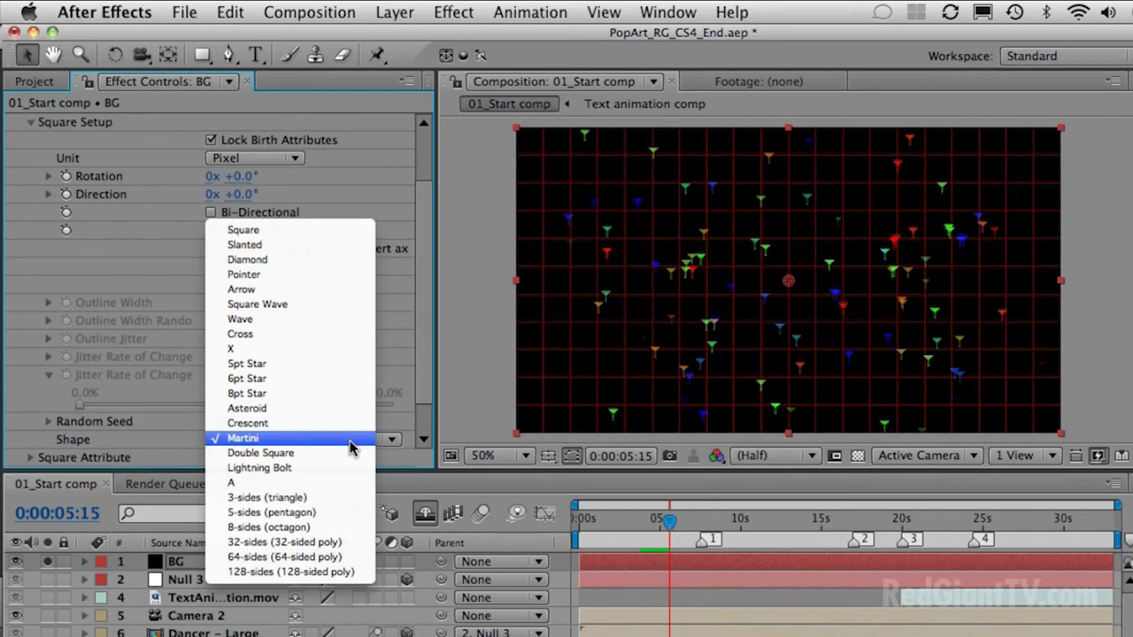
{"action": "left_click", "coordinate": [315, 543]}
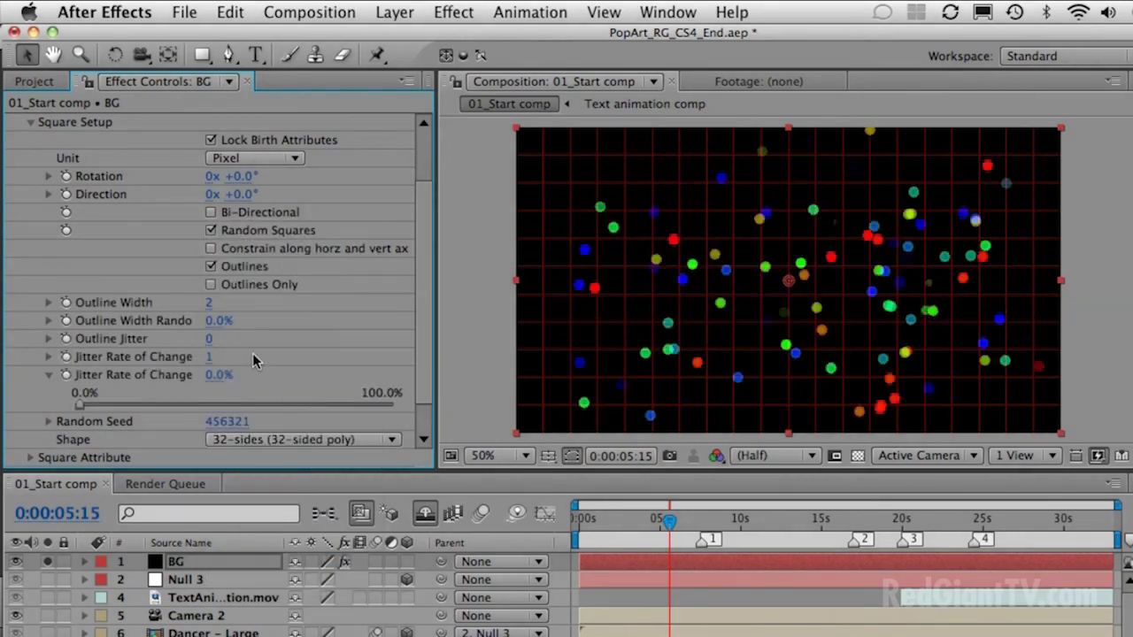
{"action": "left_click", "coordinate": [210, 285]}
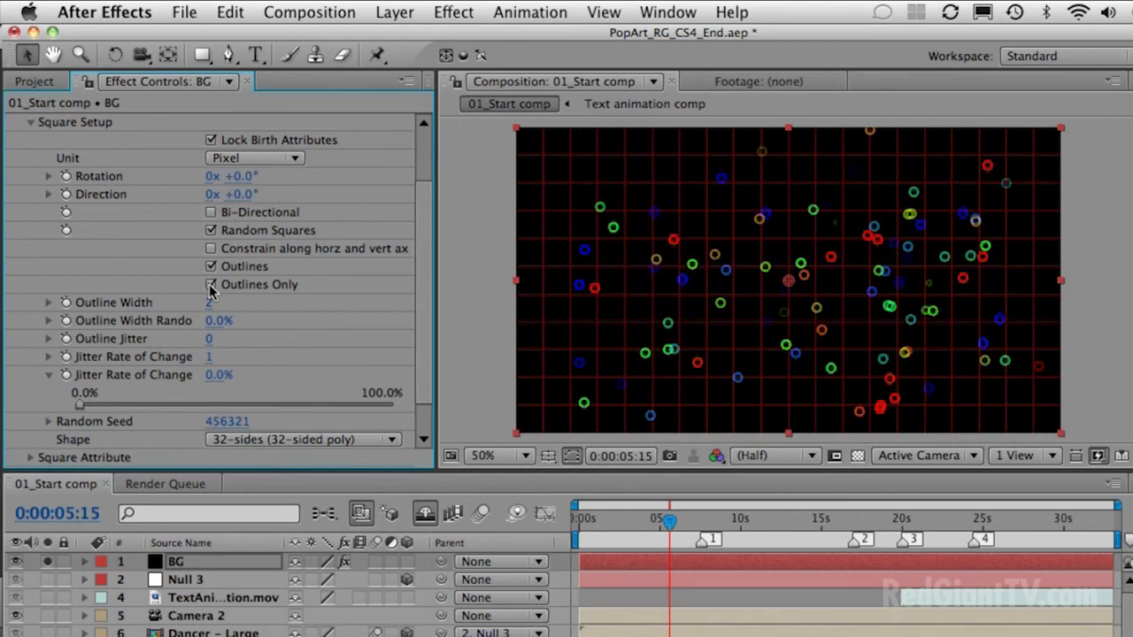
{"action": "left_click", "coordinate": [500, 455]}
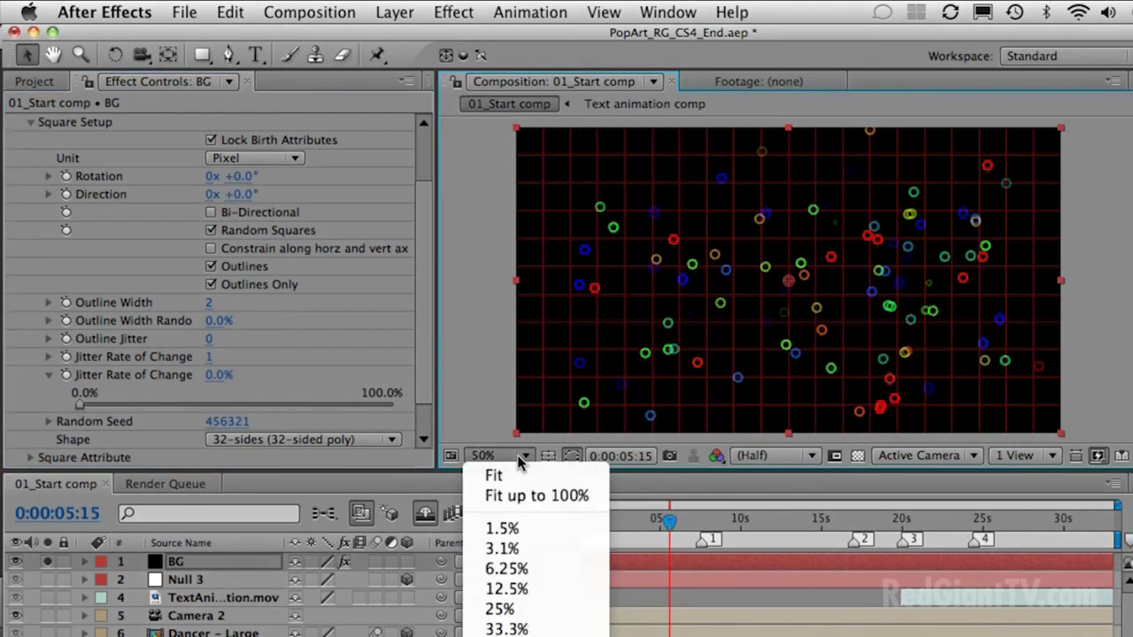
{"action": "left_click", "coordinate": [504, 629]}
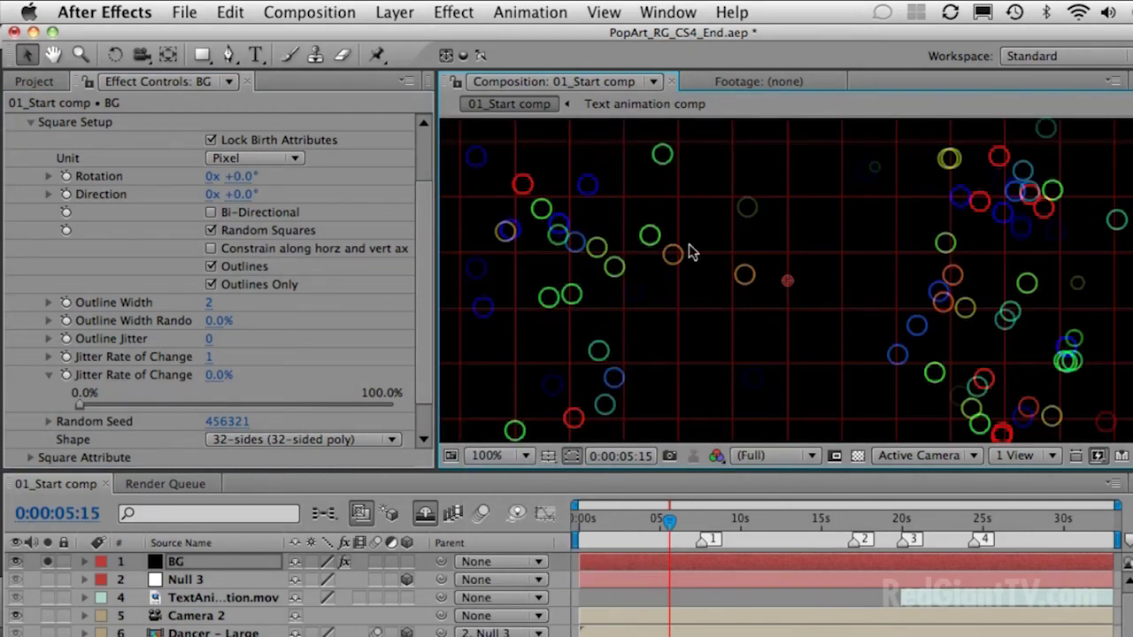
{"action": "key", "text": "KP_0"}
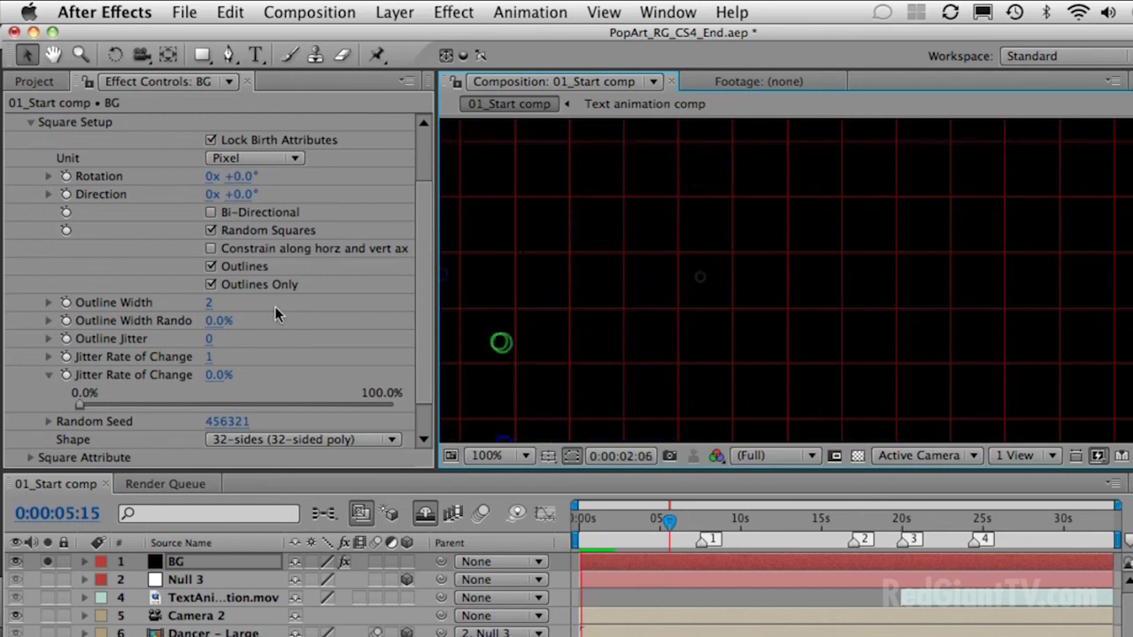
Step: Set the Outline Width of the GridSquares circles to 16
{"action": "left_click", "coordinate": [210, 303]}
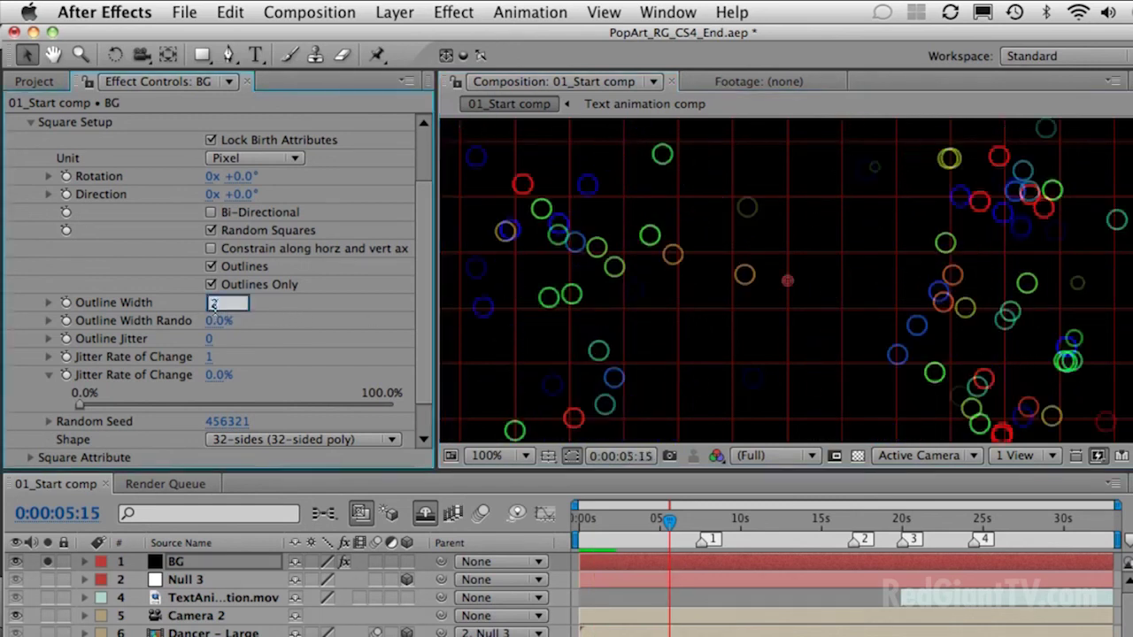
{"action": "key", "text": "Return"}
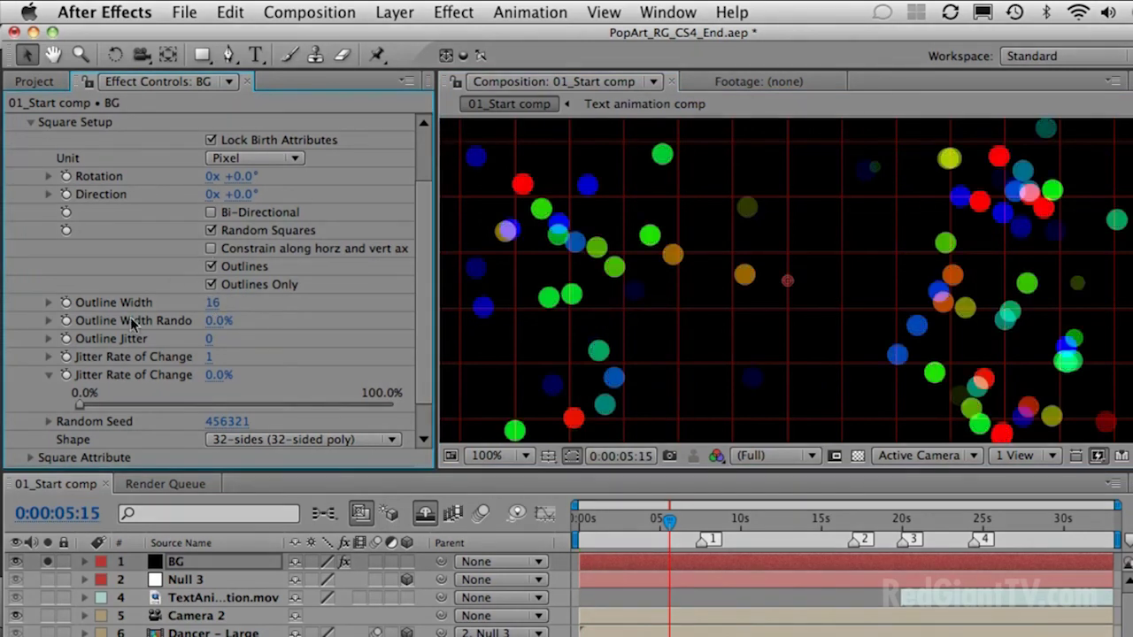
{"action": "mouse_move", "coordinate": [214, 304]}
{"action": "left_mouse_down"}
{"action": "mouse_move", "coordinate": [191, 305]}
{"action": "mouse_move", "coordinate": [204, 304]}
{"action": "mouse_move", "coordinate": [200, 312]}
{"action": "left_mouse_up"}
Step: Enlarge the circles in Square Attribute with a Maximum Width of 53 and a Maximum Height of 61
{"action": "scroll", "coordinate": [118, 423], "scroll_direction": "down", "scroll_amount": 2}
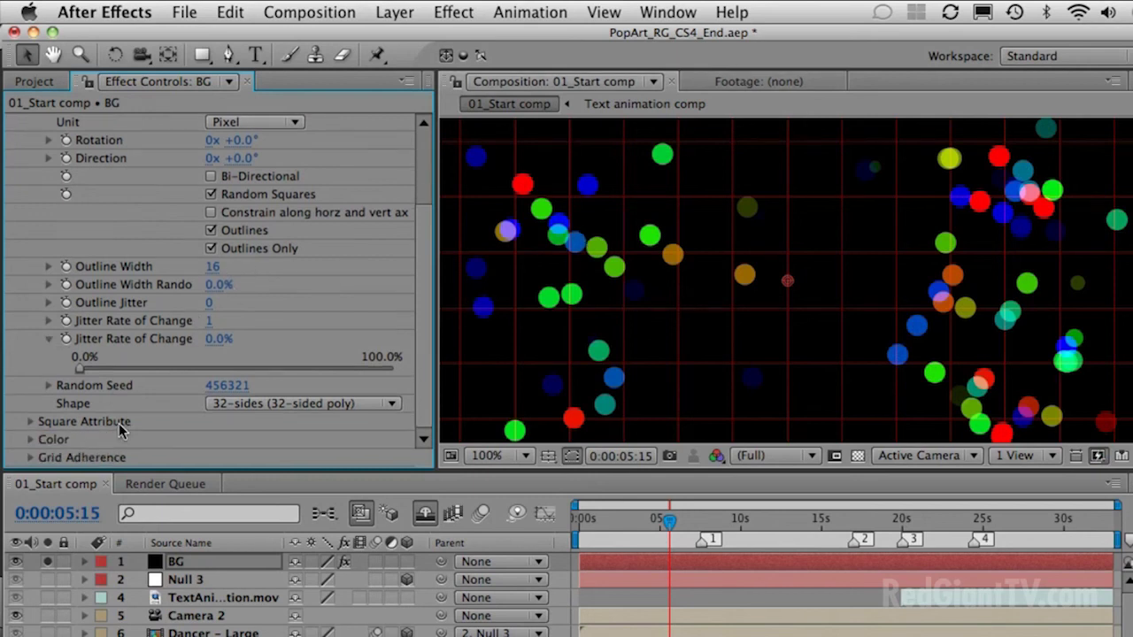
{"action": "left_click", "coordinate": [30, 422]}
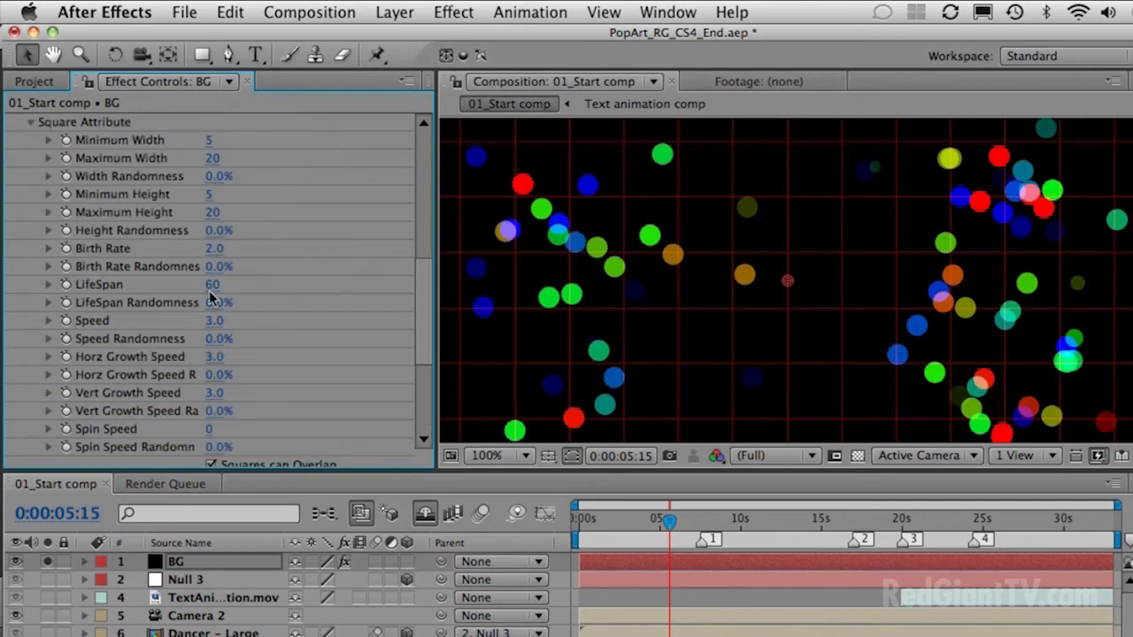
{"action": "left_click_drag", "start_coordinate": [210, 163], "coordinate": [240, 164]}
{"action": "left_click_drag", "start_coordinate": [216, 217], "coordinate": [247, 211]}
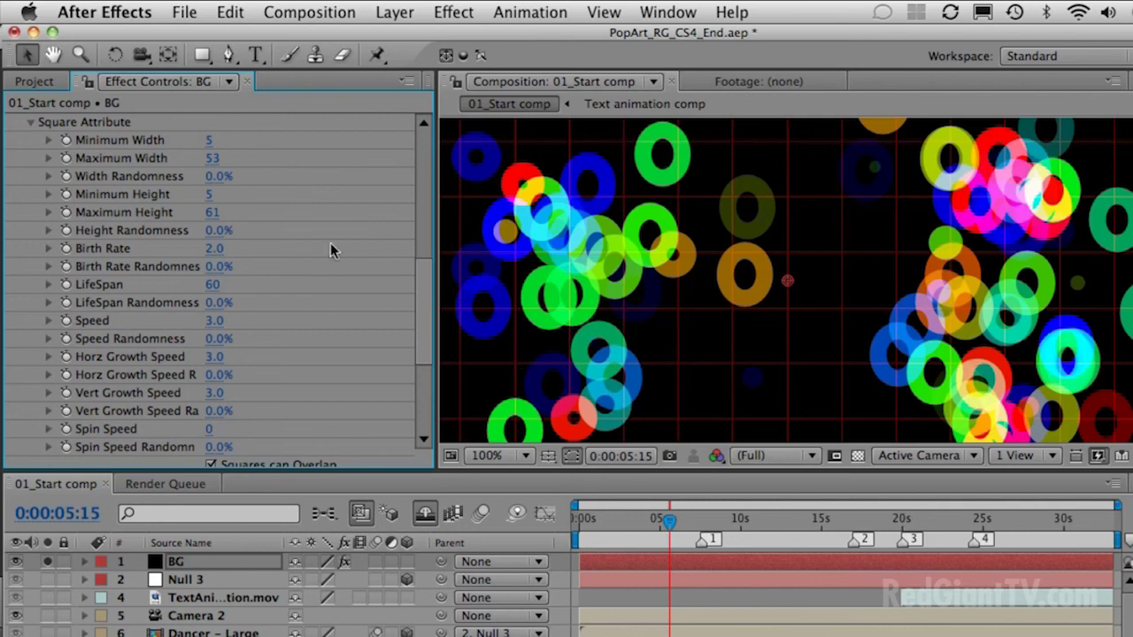
Step: Open the Minimum Width value in Square Attribute for editing
{"action": "left_click", "coordinate": [209, 140]}
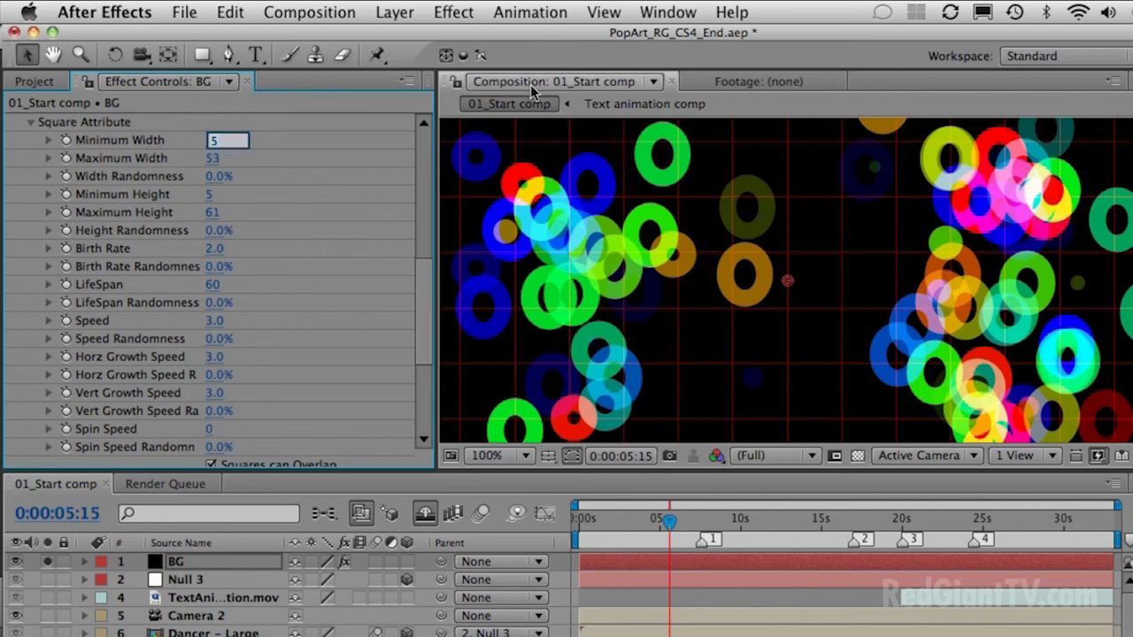
Step: Set the Minimum Width, Maximum Width, Minimum Height and Maximum Height in the BG layer's Square Attribute settings to 40
{"action": "type", "text": "40"}
{"action": "key", "text": "Tab"}
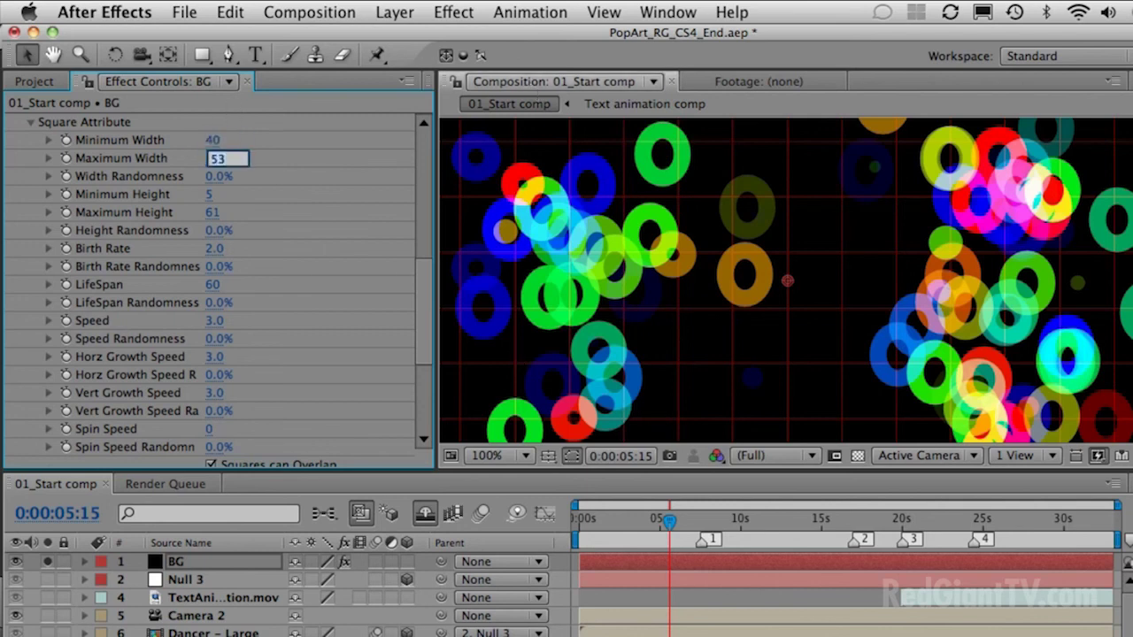
{"action": "type", "text": "40"}
{"action": "key", "text": "Tab"}
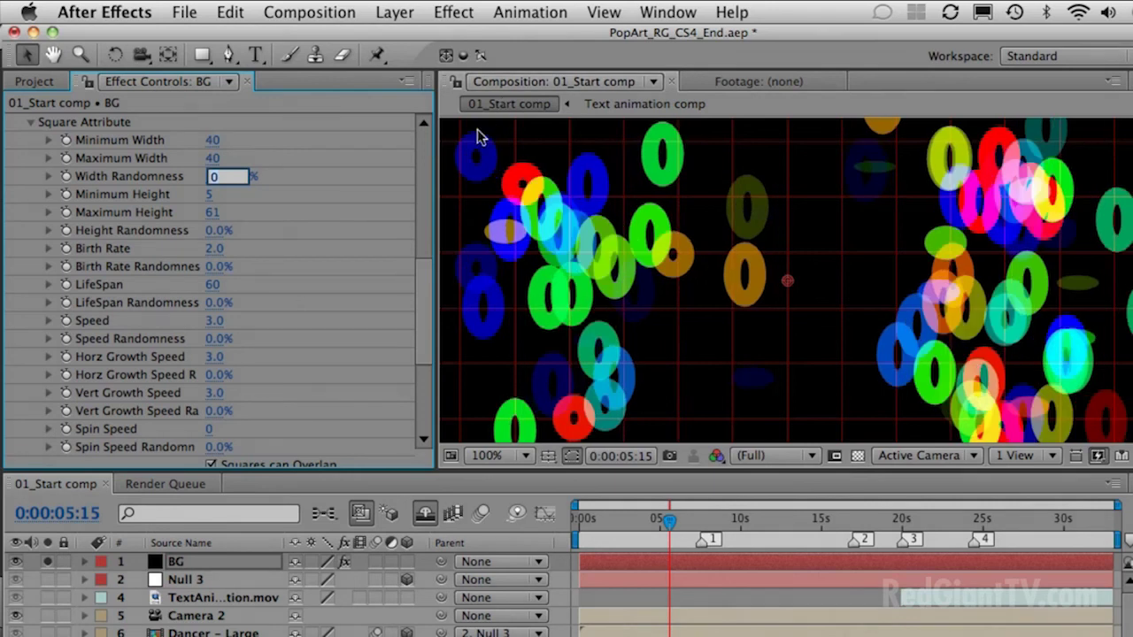
{"action": "left_click", "coordinate": [220, 196]}
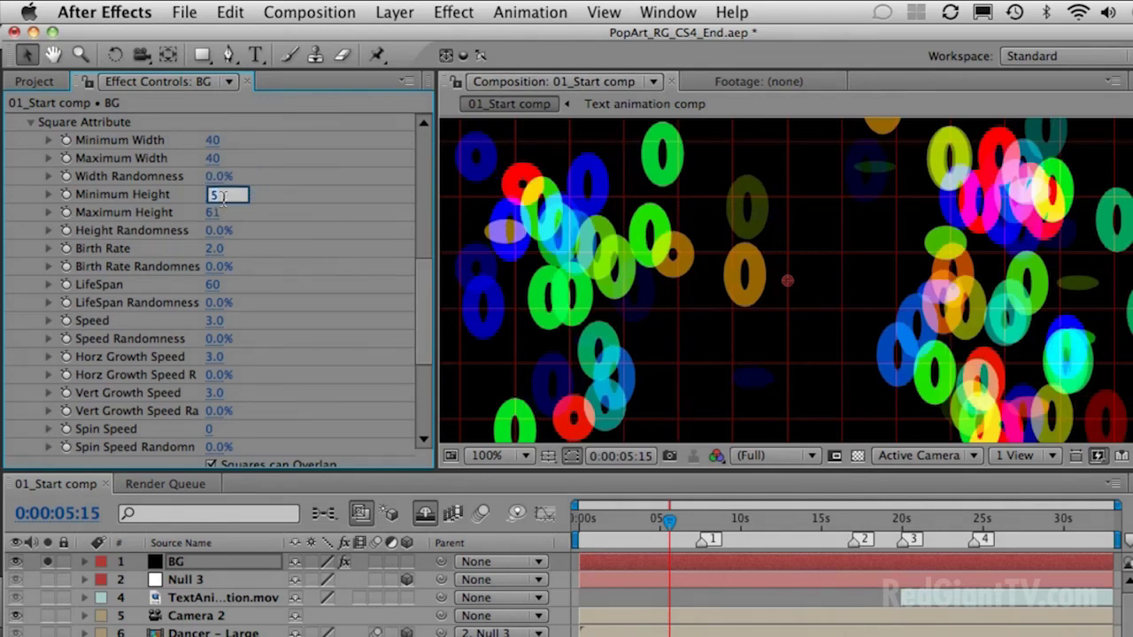
{"action": "key", "text": "Tab"}
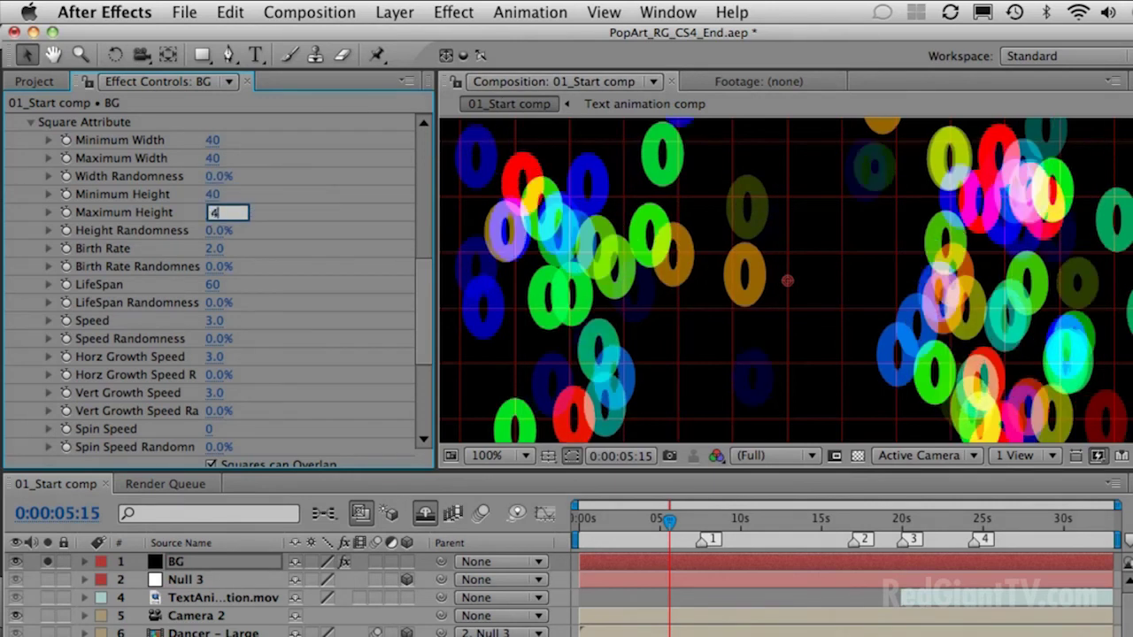
{"action": "type", "text": "40"}
{"action": "key", "text": "Return"}
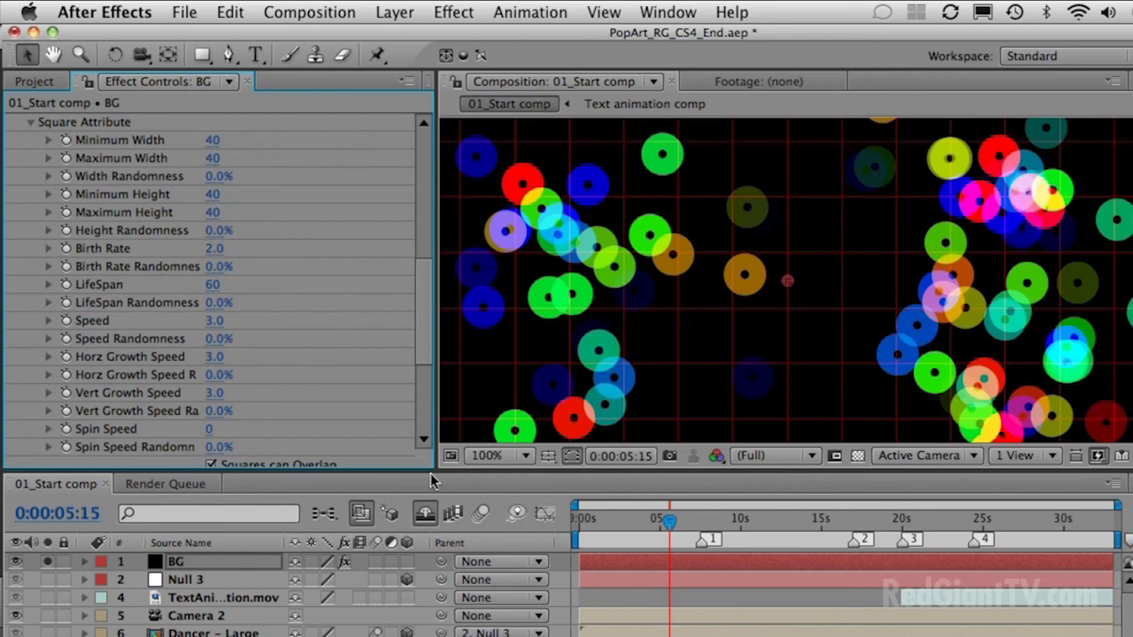
Step: Compare the dots at 50% and 100% magnification, leaving the composition view at 50%
{"action": "left_click", "coordinate": [519, 455]}
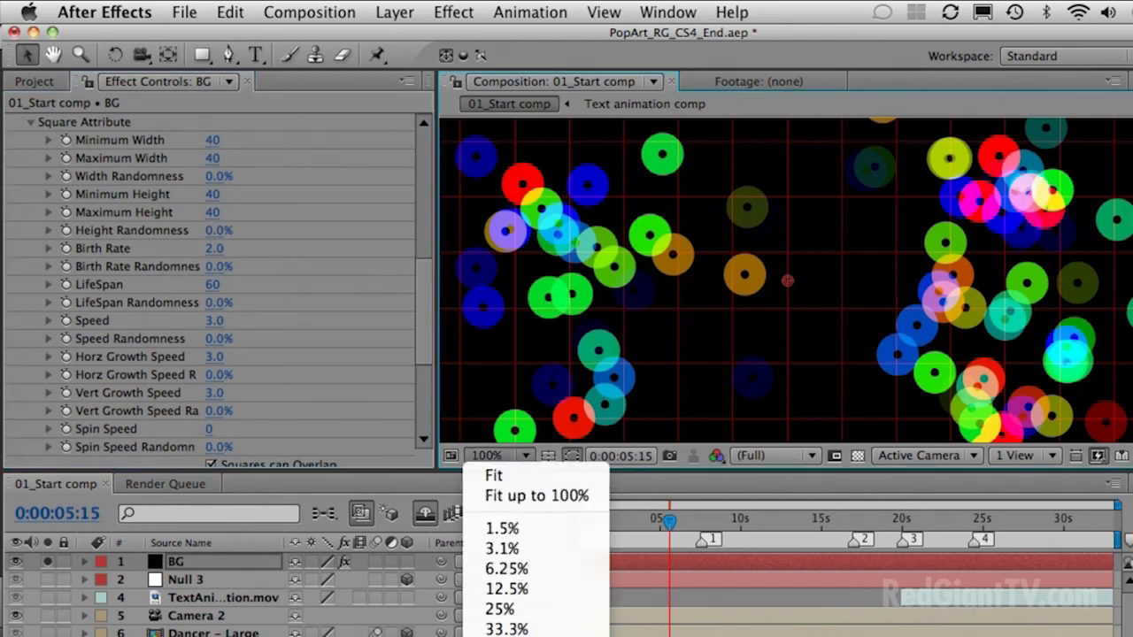
{"action": "left_click", "coordinate": [520, 627]}
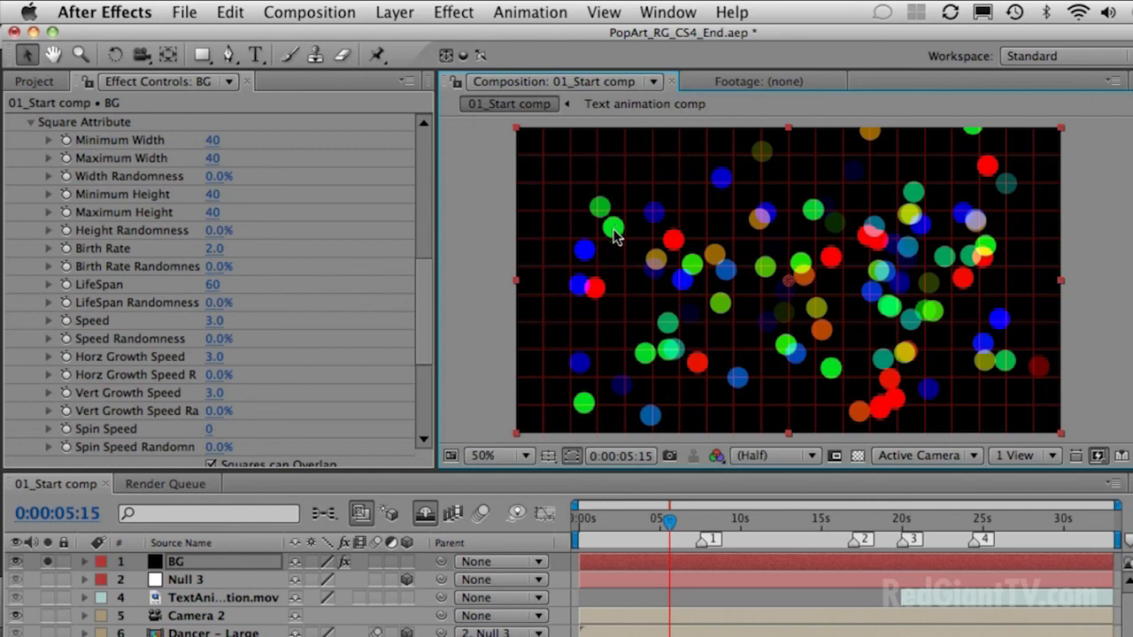
{"action": "left_click", "coordinate": [522, 455]}
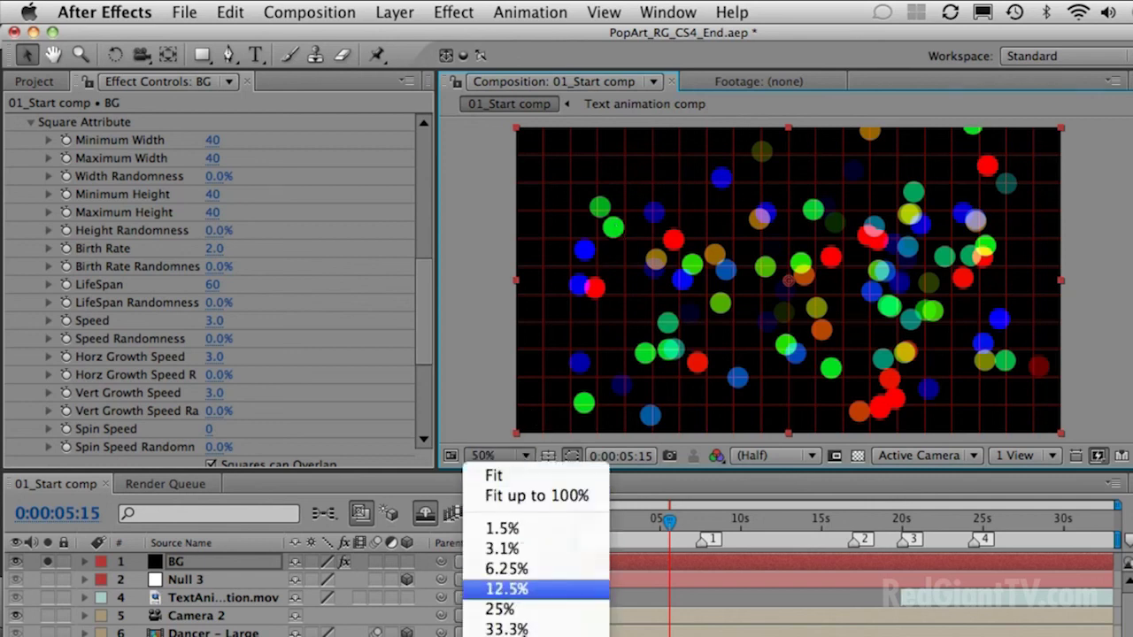
{"action": "left_click", "coordinate": [506, 636]}
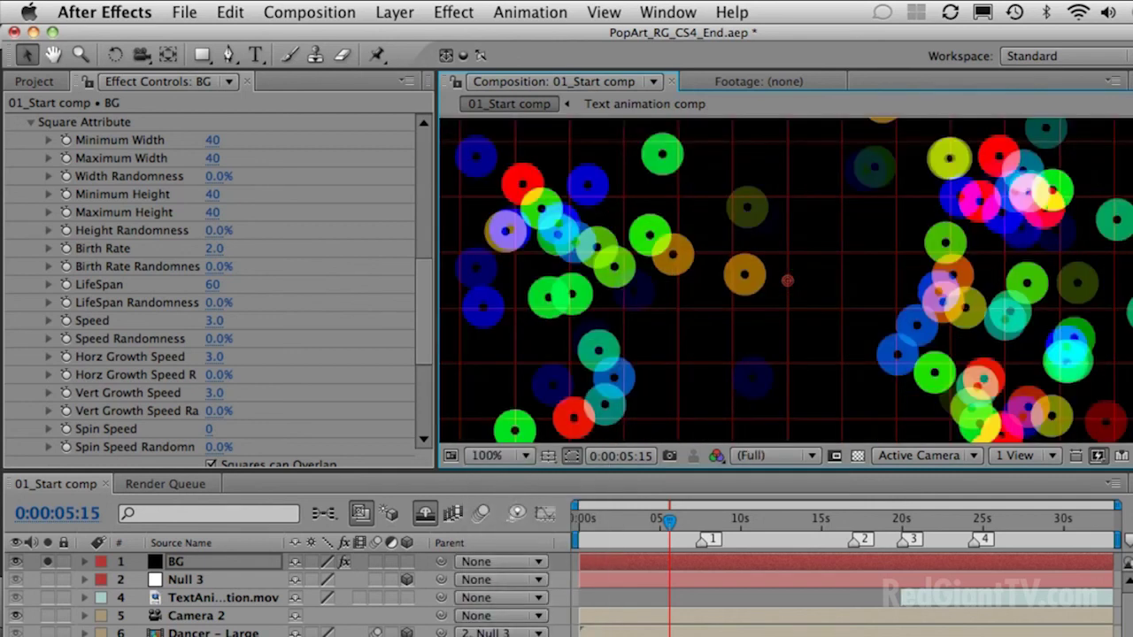
{"action": "left_click", "coordinate": [513, 455]}
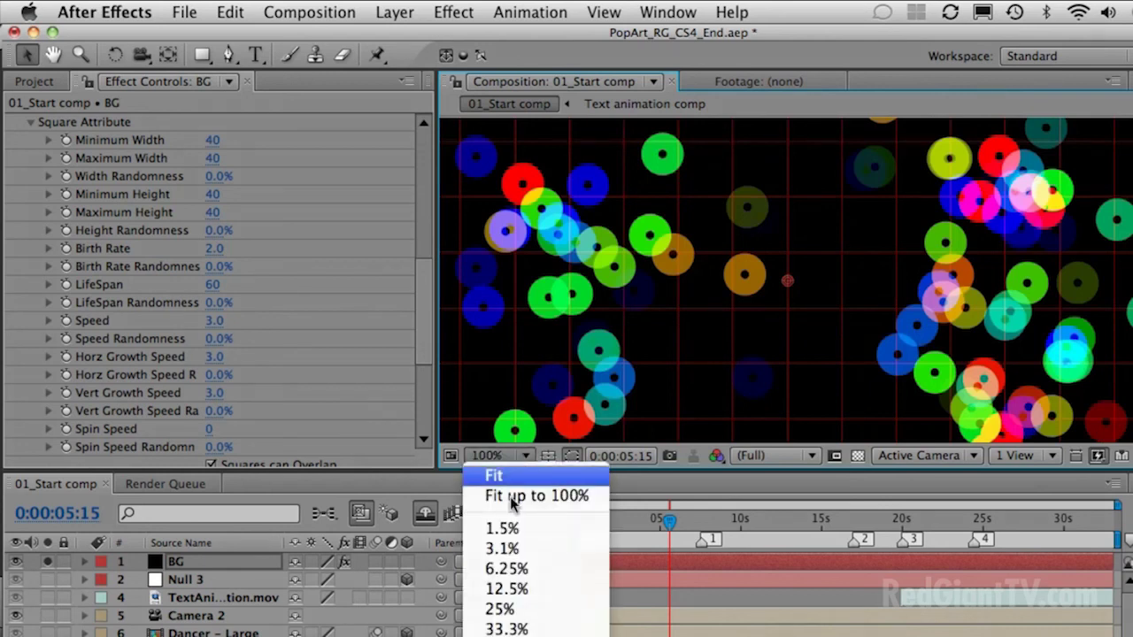
{"action": "left_click", "coordinate": [501, 636]}
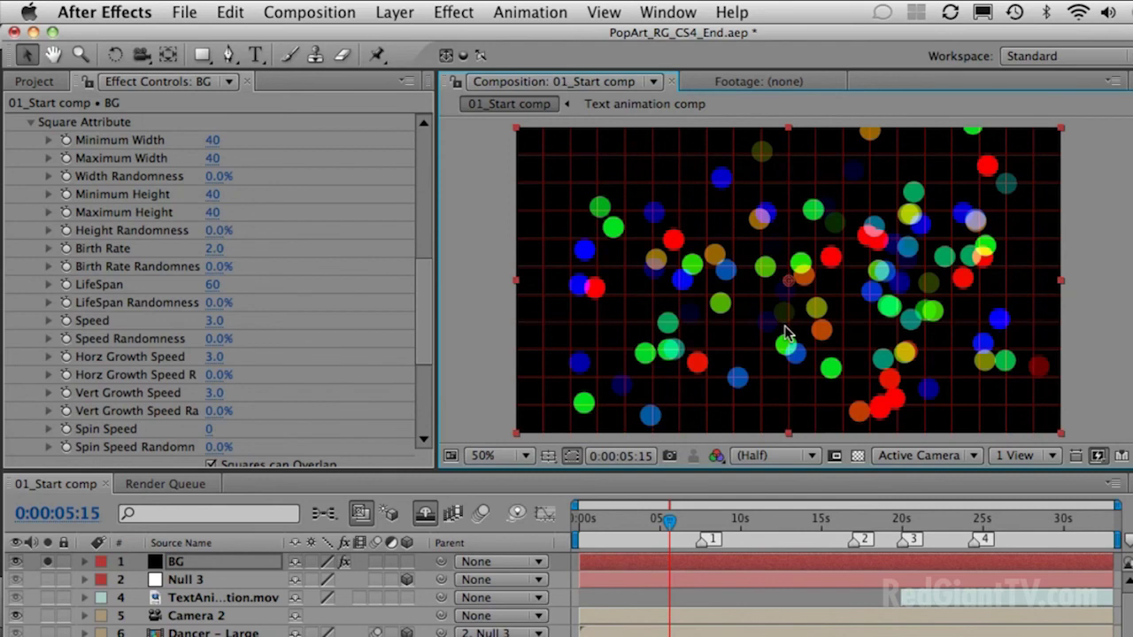
Step: Set the Birth Rate to 3 and preview the animation from the start of the composition
{"action": "left_click", "coordinate": [217, 254]}
{"action": "key", "text": "Return"}
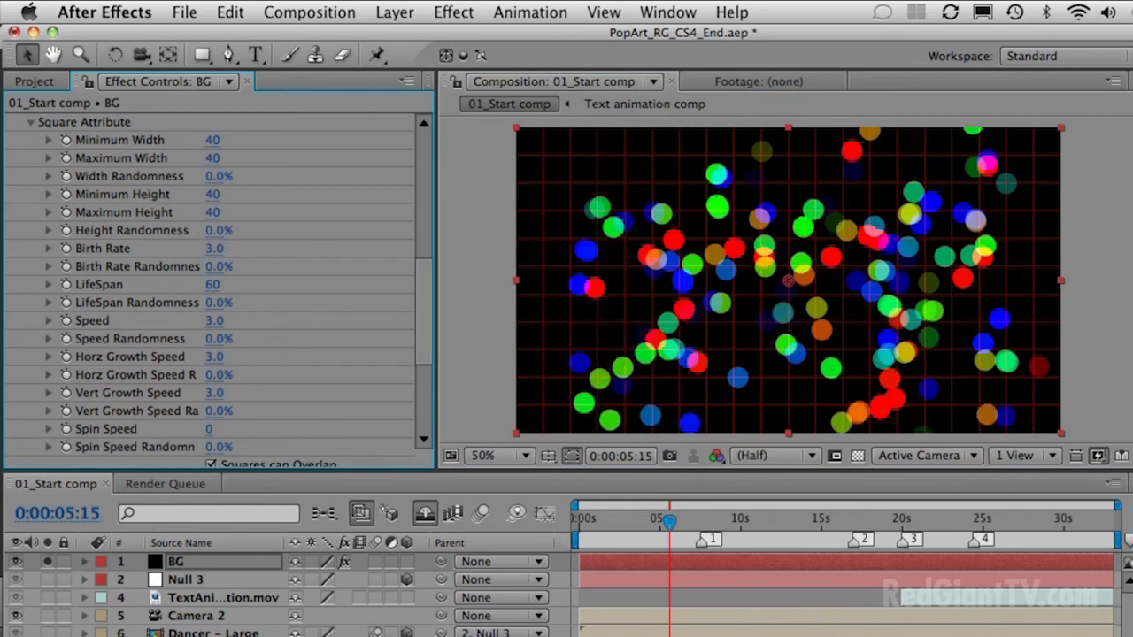
{"action": "left_click_drag", "start_coordinate": [637, 520], "coordinate": [553, 520]}
{"action": "key", "text": "space"}
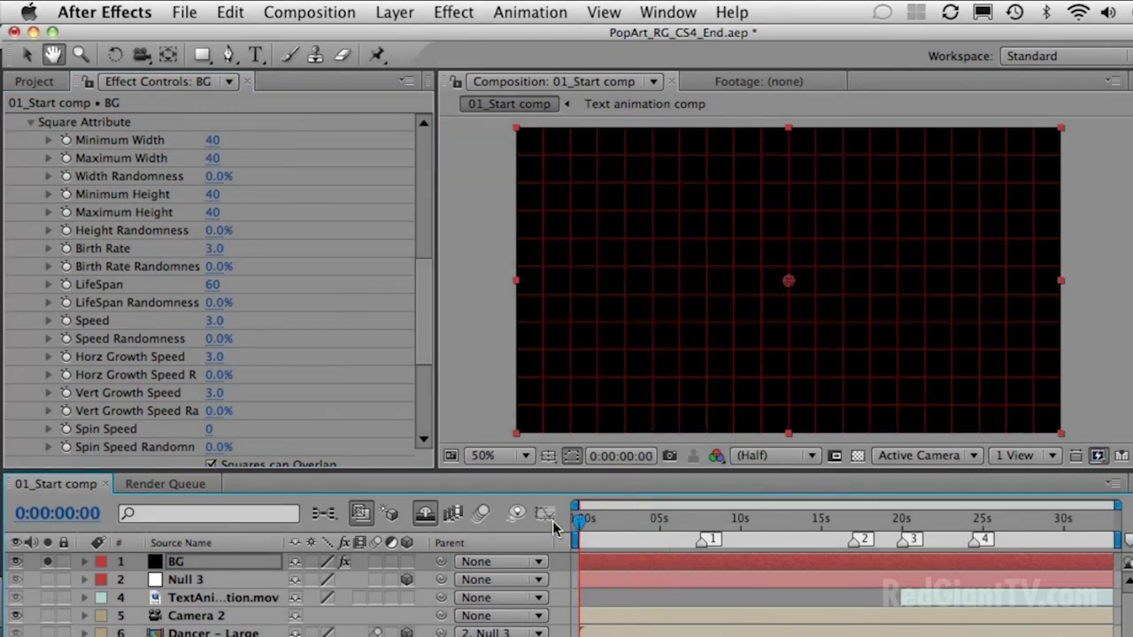
{"action": "key", "text": "space"}
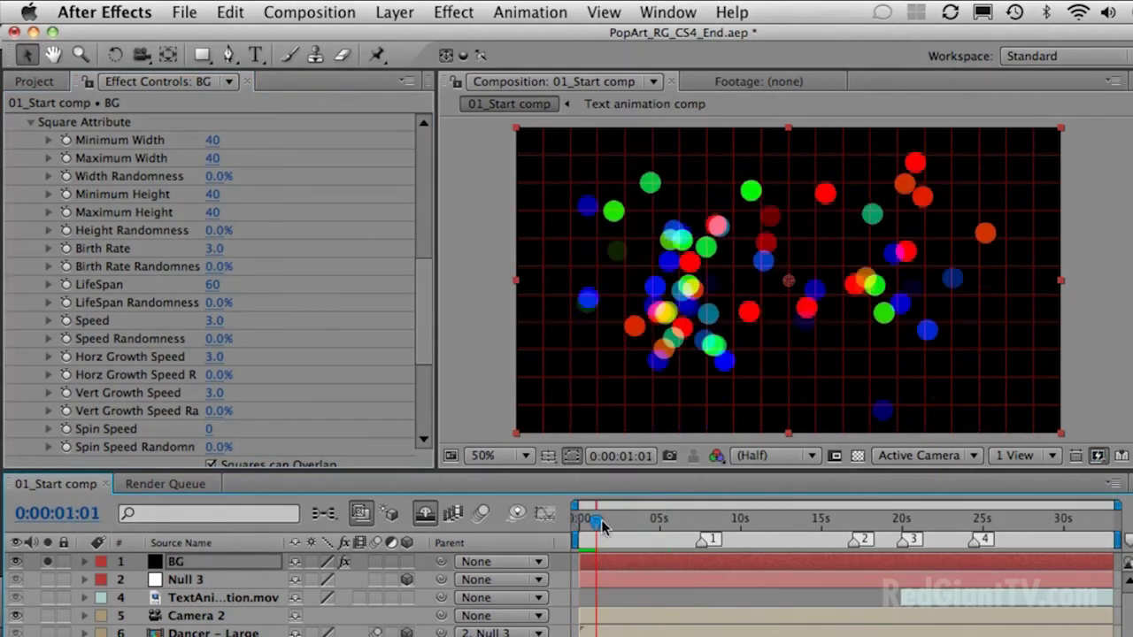
Step: Scrub through the first 12 frames to examine how the dots appear and move
{"action": "left_click_drag", "start_coordinate": [602, 525], "coordinate": [577, 520]}
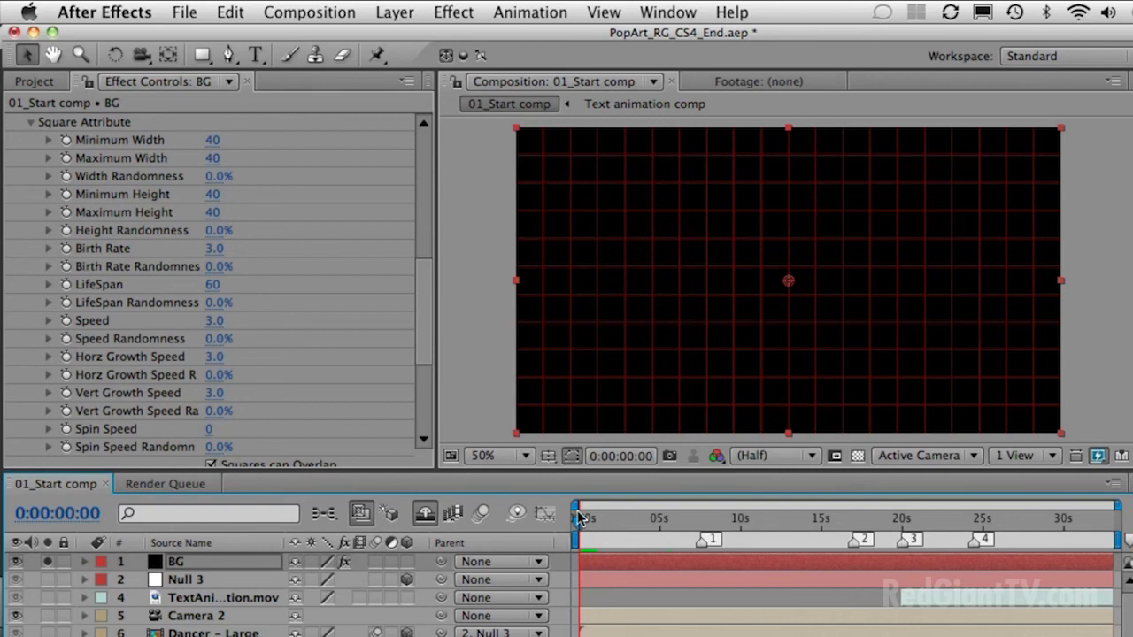
{"action": "left_click_drag", "start_coordinate": [579, 518], "coordinate": [582, 517]}
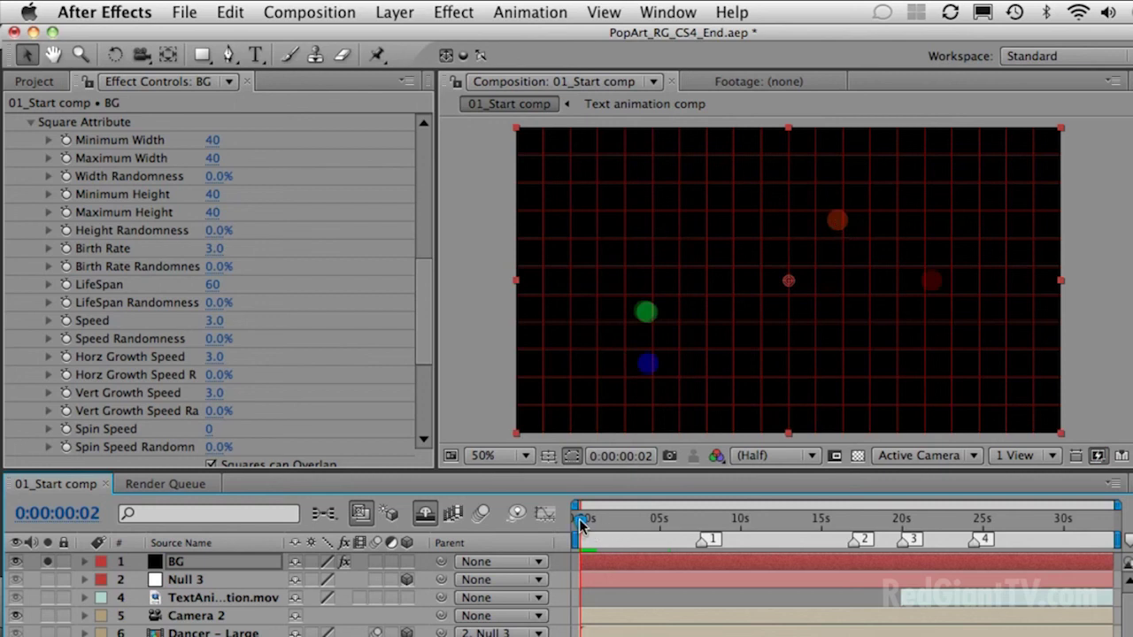
{"action": "mouse_move", "coordinate": [579, 523]}
{"action": "left_mouse_down"}
{"action": "mouse_move", "coordinate": [607, 521]}
{"action": "mouse_move", "coordinate": [586, 518]}
{"action": "left_mouse_up"}
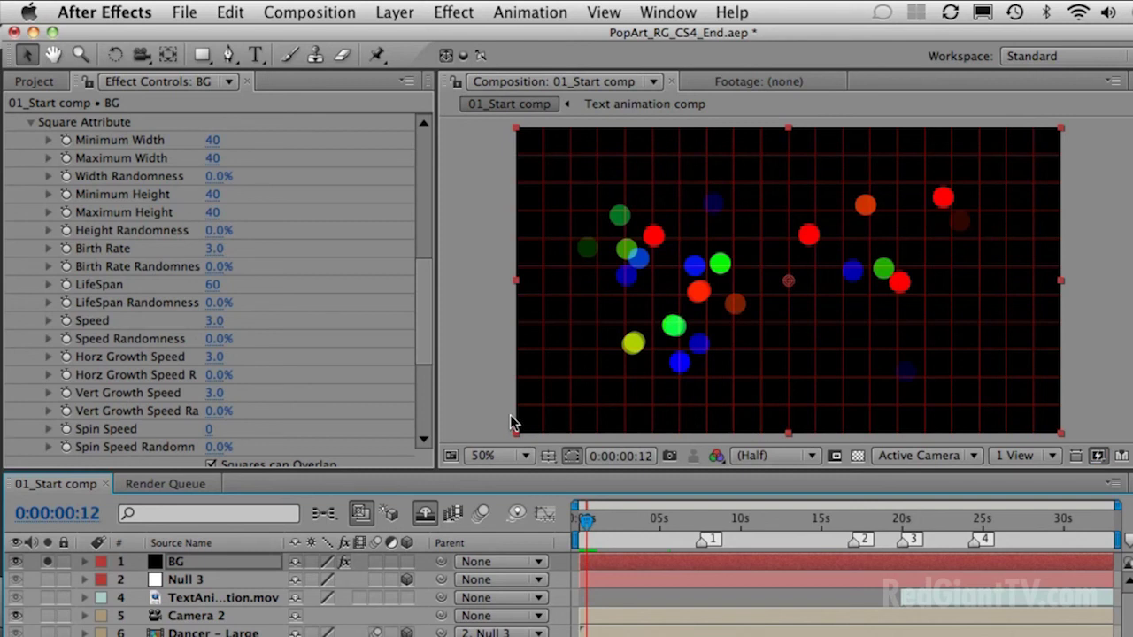
{"action": "left_click_drag", "start_coordinate": [577, 520], "coordinate": [585, 522]}
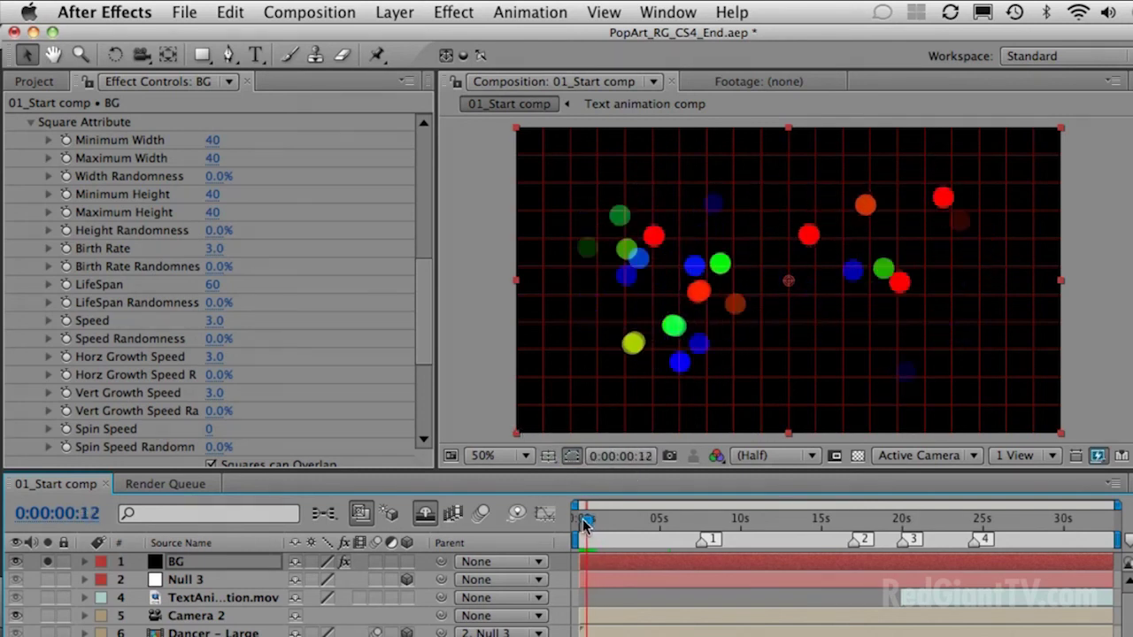
Step: Set the Speed to 0 and scrub the timeline to 0:00:02:21
{"action": "left_click", "coordinate": [215, 320]}
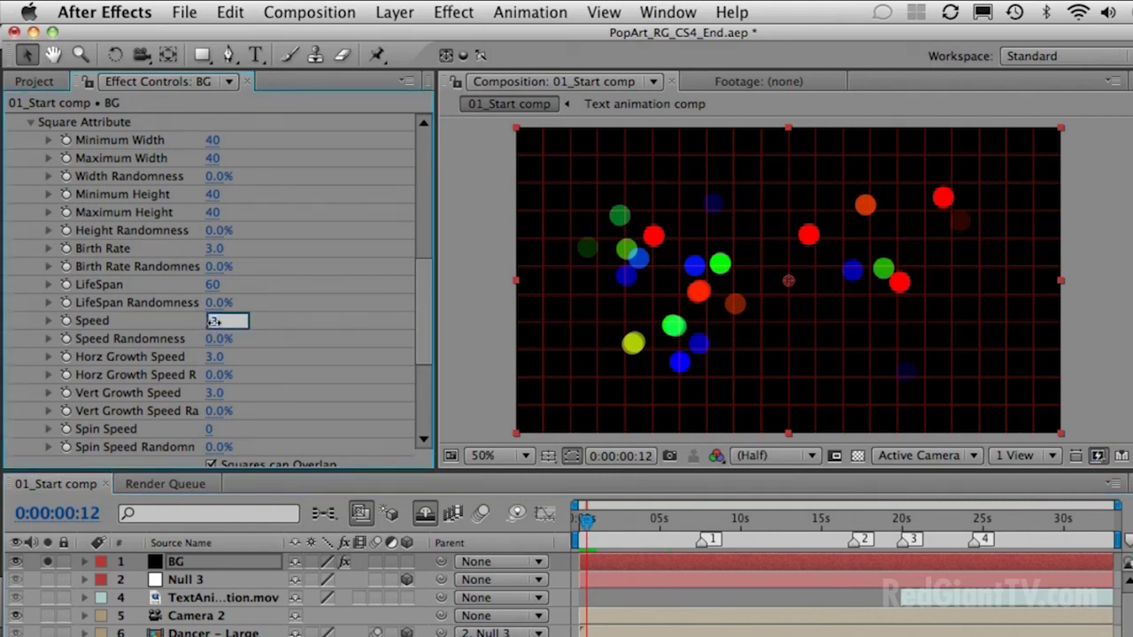
{"action": "type", "text": "0"}
{"action": "key", "text": "Return"}
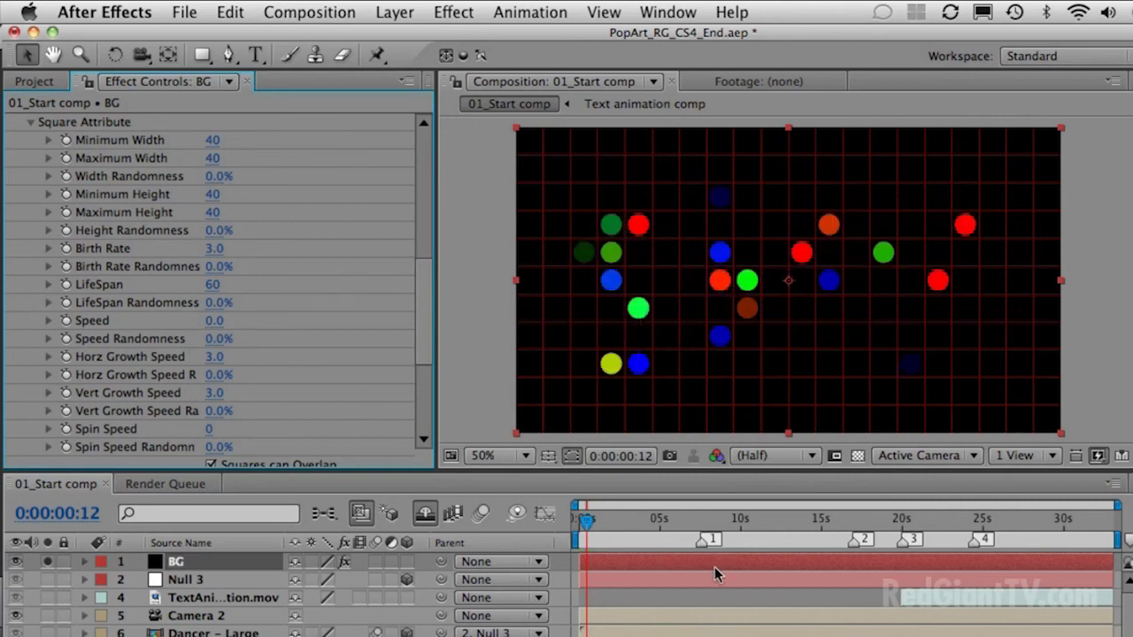
{"action": "left_click_drag", "start_coordinate": [595, 520], "coordinate": [626, 511]}
Step: Try 46% Fade In Randomness and 68% Fade Out Randomness, and preview the animation
{"action": "left_click_drag", "start_coordinate": [421, 276], "coordinate": [419, 353]}
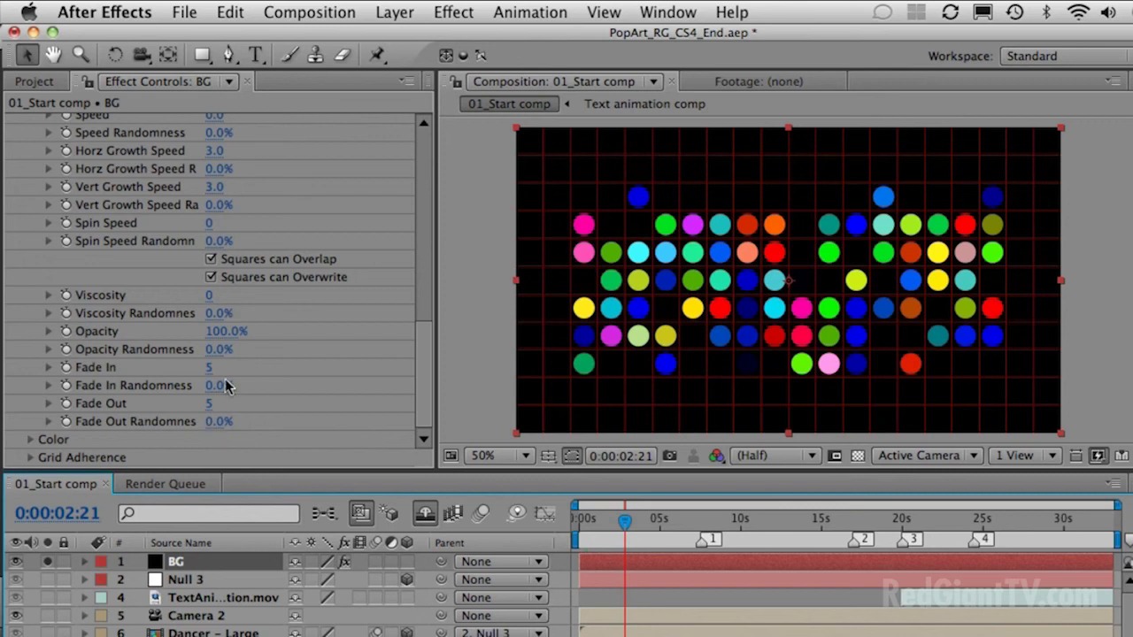
{"action": "left_click_drag", "start_coordinate": [216, 387], "coordinate": [289, 421]}
{"action": "key", "text": "KP_0"}
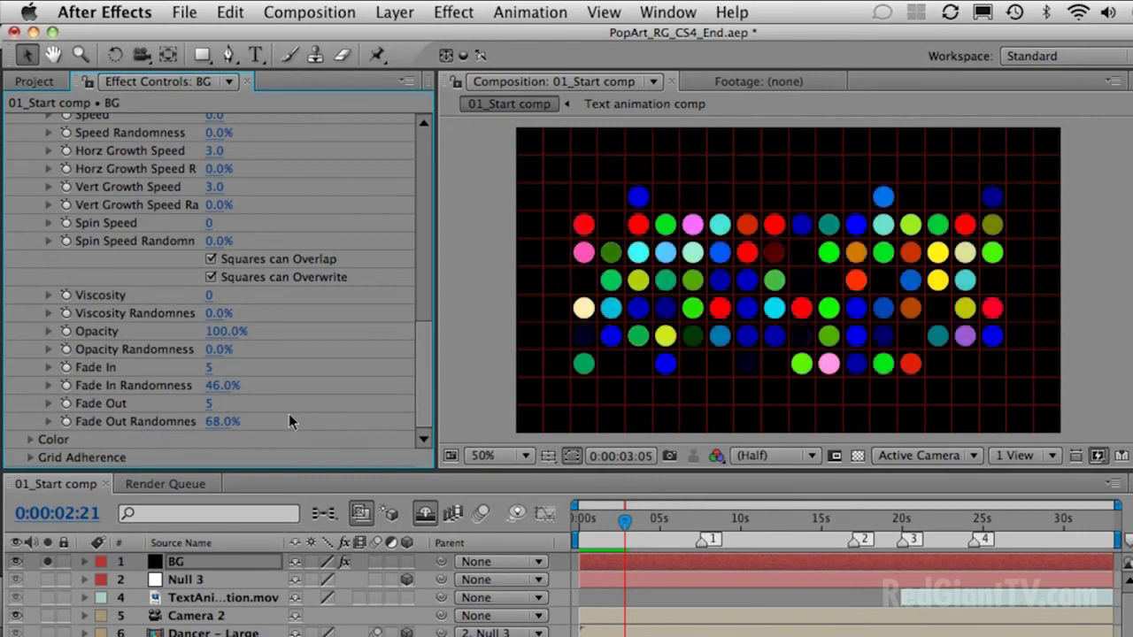
Step: Reset Fade In Randomness and Fade Out Randomness to their default values
{"action": "left_click", "coordinate": [222, 385]}
{"action": "type", "text": "45"}
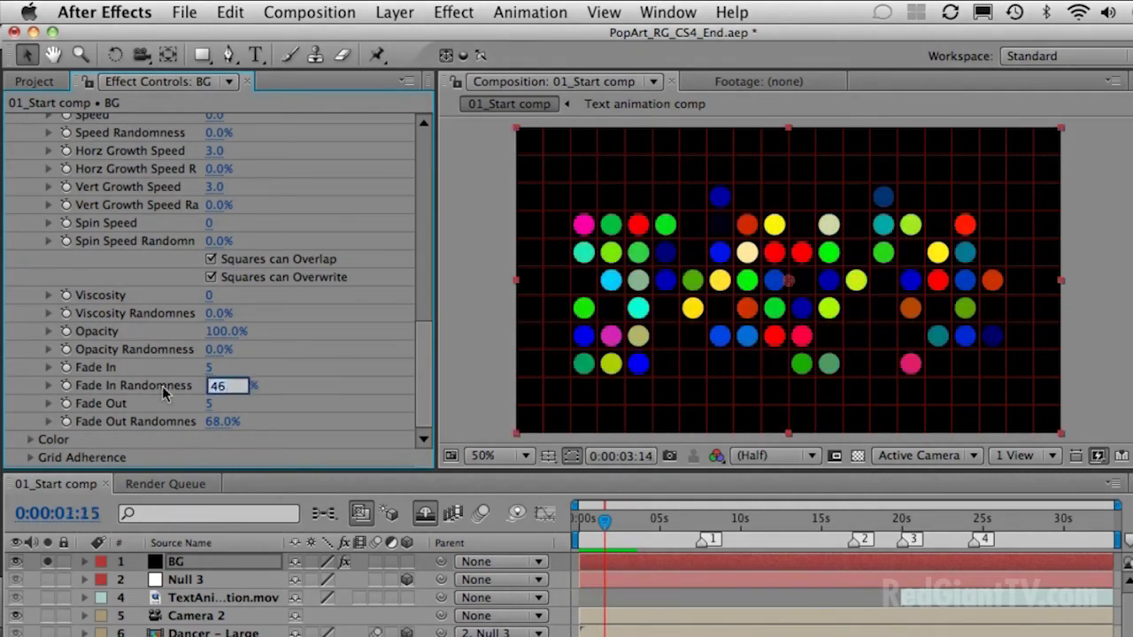
{"action": "right_click", "coordinate": [109, 383]}
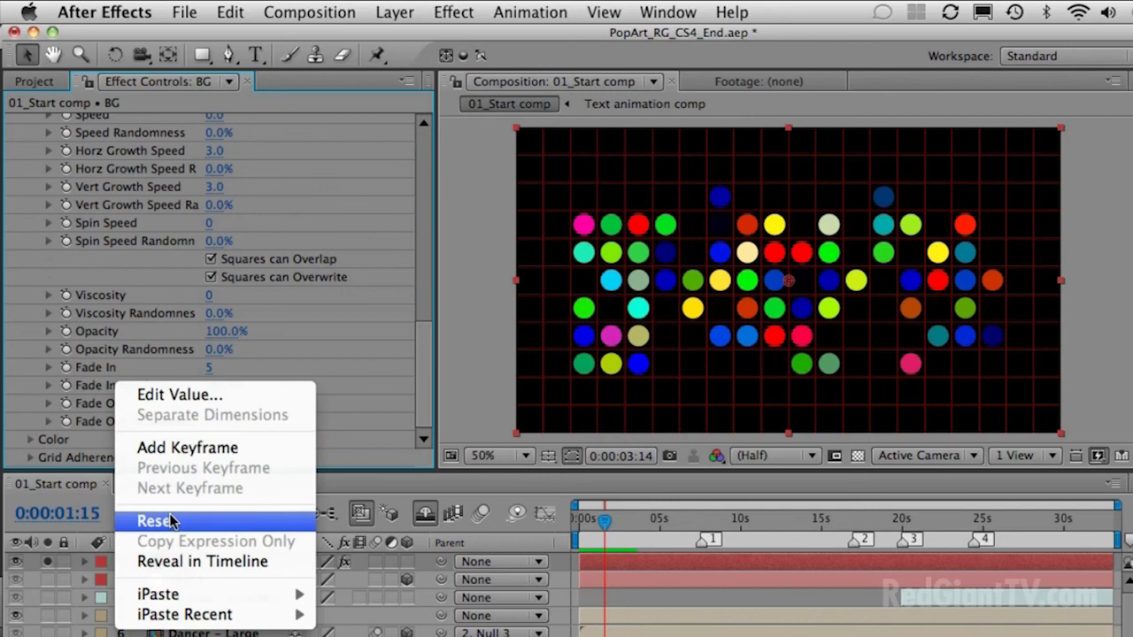
{"action": "left_click", "coordinate": [169, 521]}
{"action": "right_click", "coordinate": [135, 422]}
{"action": "left_click", "coordinate": [183, 557]}
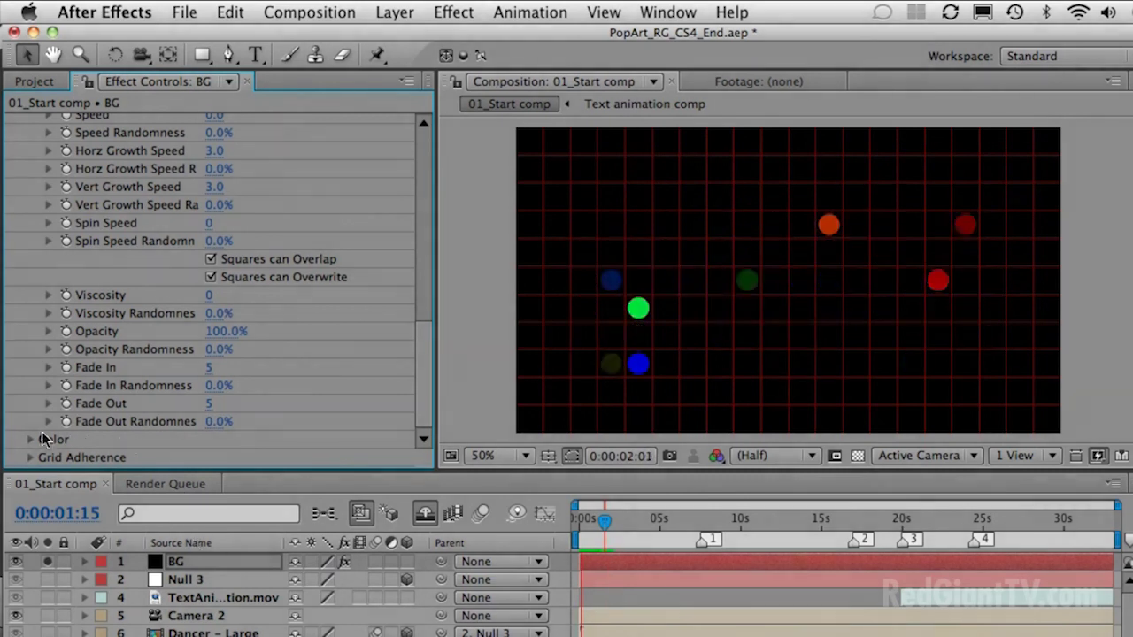
Step: Collapse the Square Attribute and Square Setup groups of the GridSquares effect
{"action": "scroll", "coordinate": [100, 309], "scroll_direction": "up", "scroll_amount": 10}
{"action": "scroll", "coordinate": [100, 309], "scroll_direction": "down", "scroll_amount": 4}
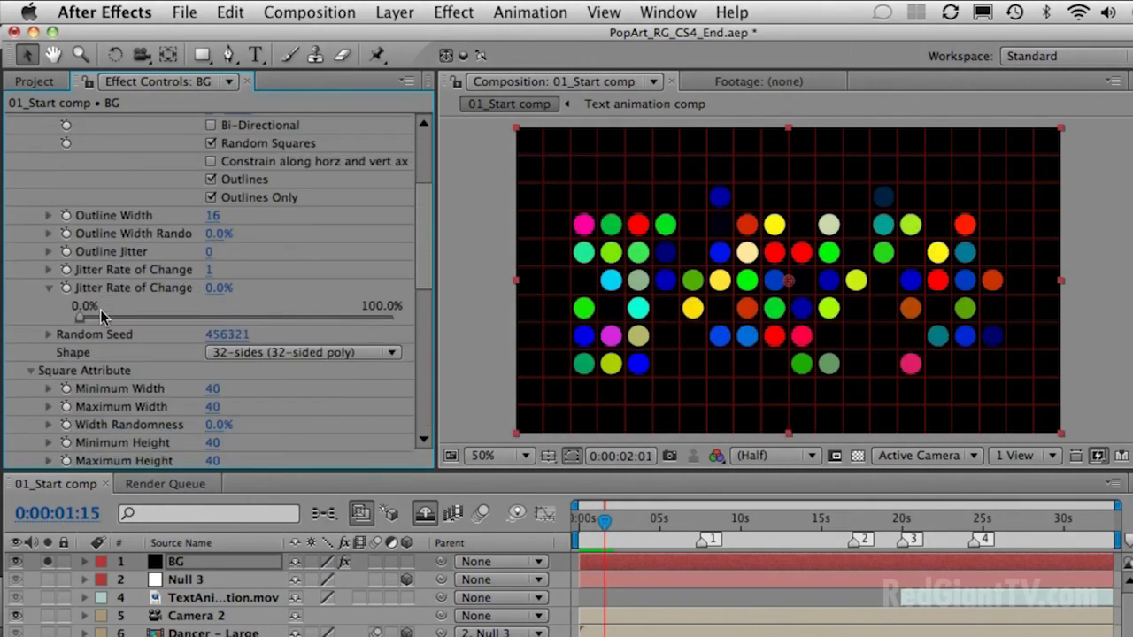
{"action": "left_click", "coordinate": [30, 370]}
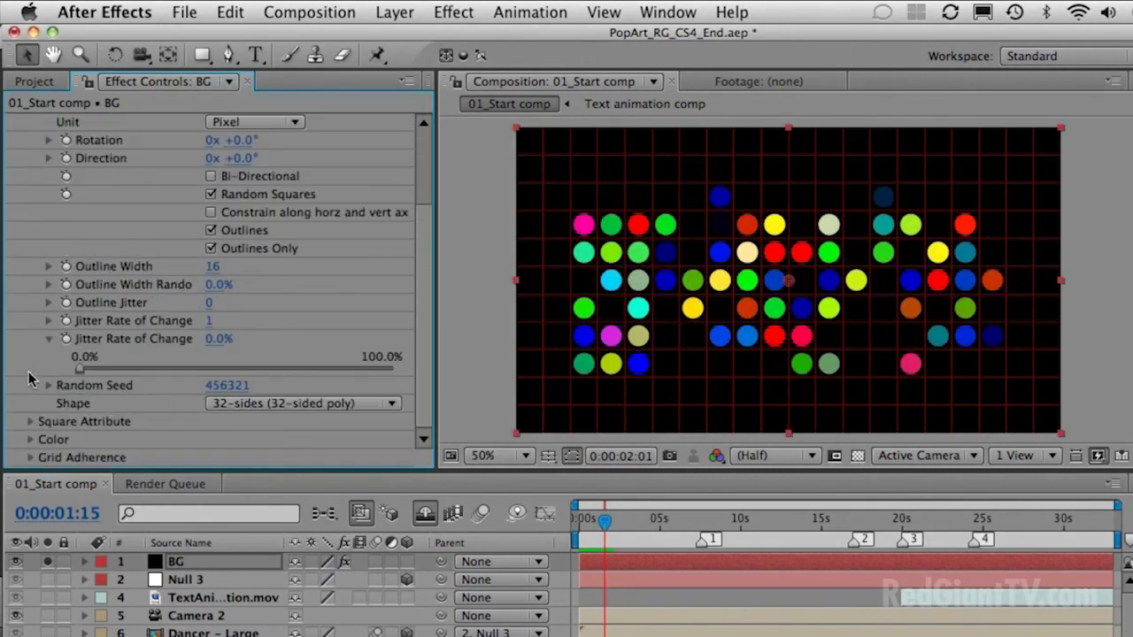
{"action": "scroll", "coordinate": [145, 284], "scroll_direction": "up", "scroll_amount": 1}
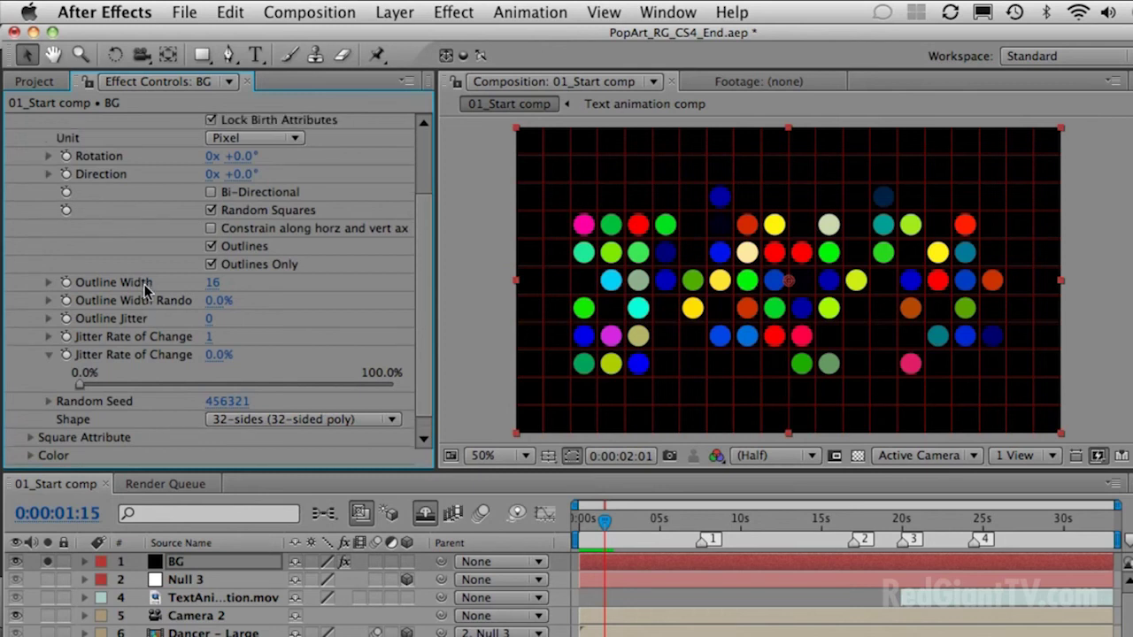
{"action": "scroll", "coordinate": [147, 291], "scroll_direction": "up", "scroll_amount": 3}
{"action": "scroll", "coordinate": [32, 146], "scroll_direction": "up", "scroll_amount": 2}
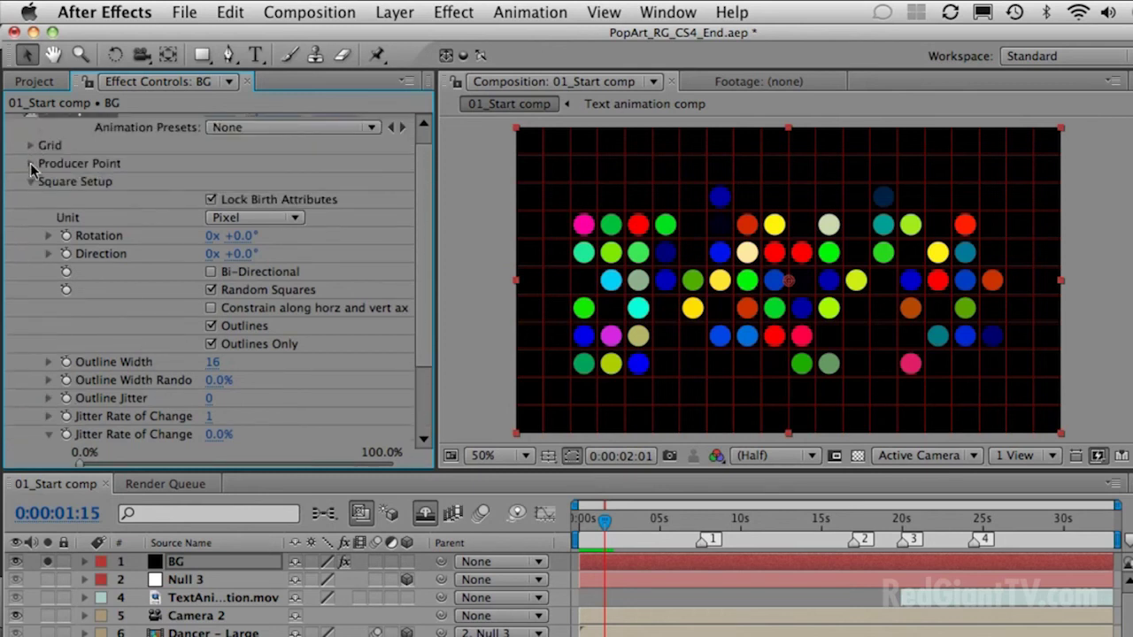
{"action": "left_click", "coordinate": [30, 183]}
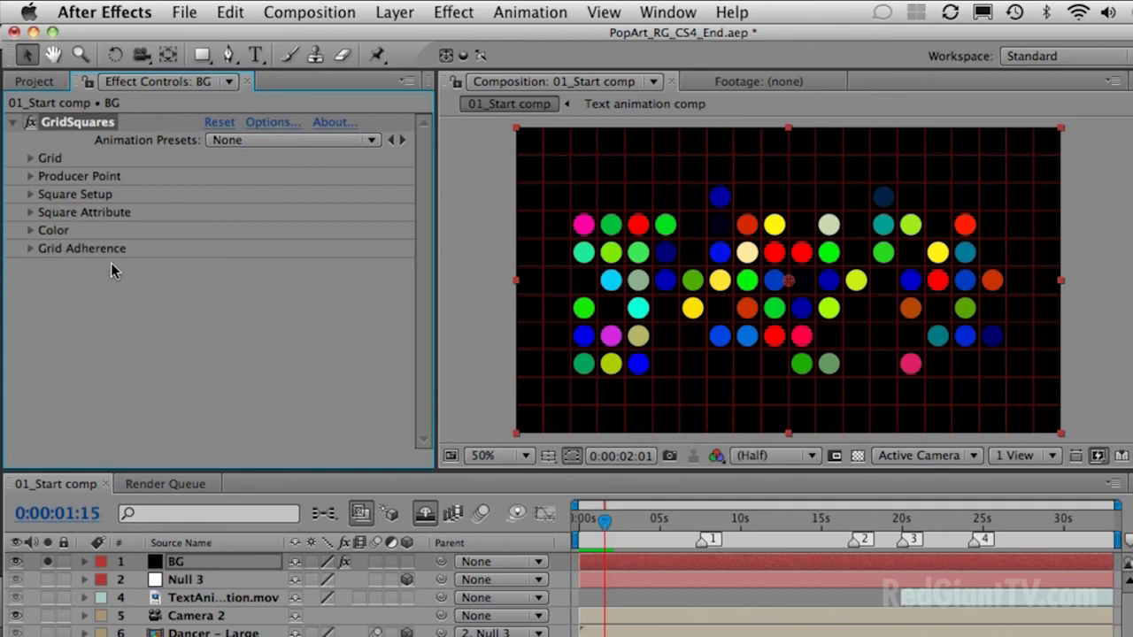
Step: Change Color2 in the GridSquares Color settings to a slightly darker red with a hue of 0°
{"action": "left_click", "coordinate": [30, 230]}
{"action": "scroll", "coordinate": [30, 230], "scroll_direction": "down", "scroll_amount": 7}
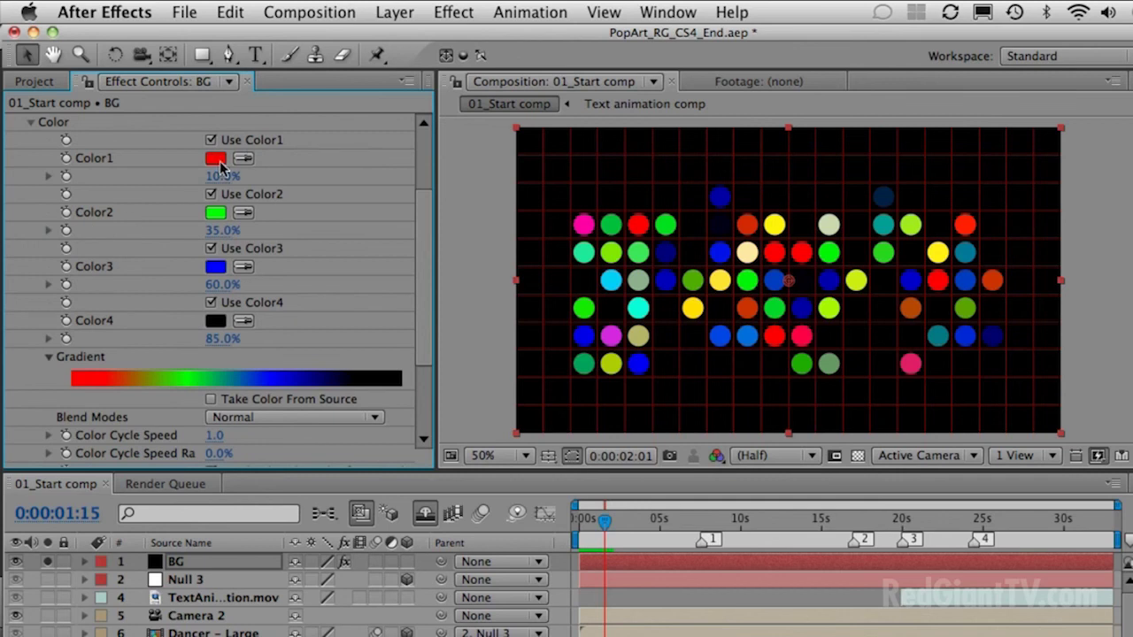
{"action": "left_click", "coordinate": [216, 212]}
{"action": "left_click_drag", "start_coordinate": [311, 434], "coordinate": [317, 443]}
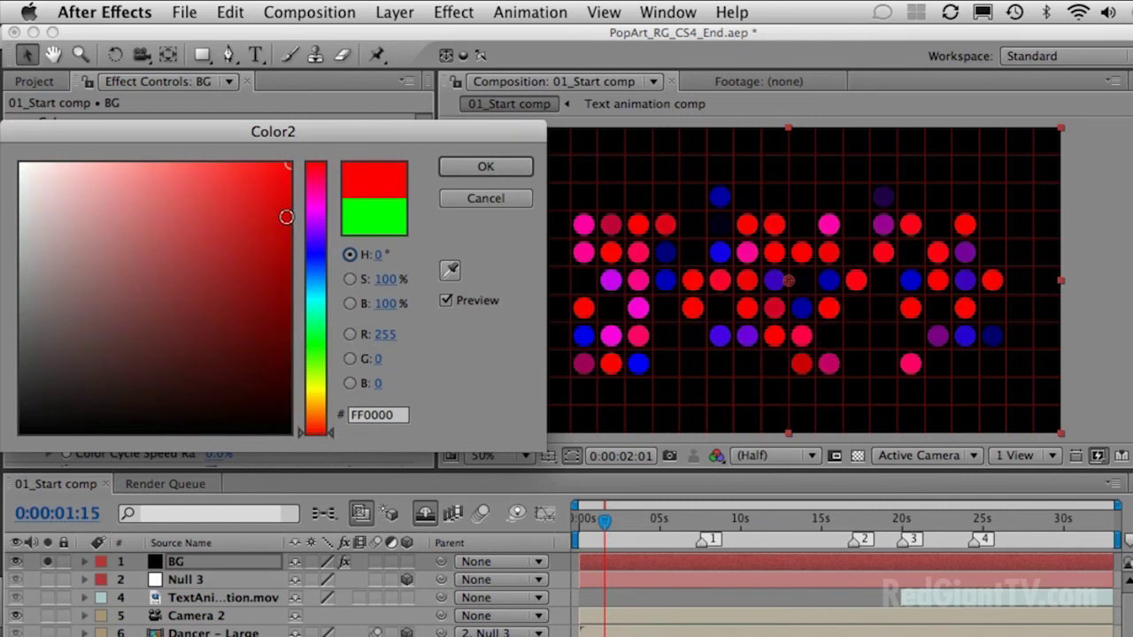
{"action": "left_click", "coordinate": [286, 216]}
{"action": "left_click", "coordinate": [486, 167]}
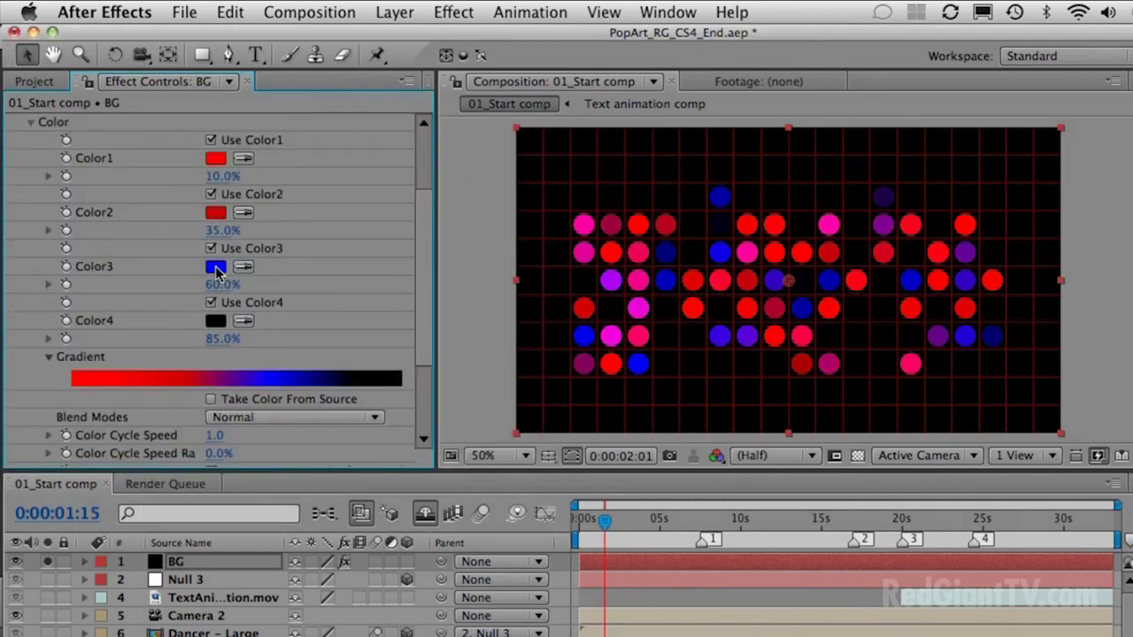
Step: Change Color3 in the GridSquares Color settings to a dark red with a hue of 0°
{"action": "left_click", "coordinate": [215, 266]}
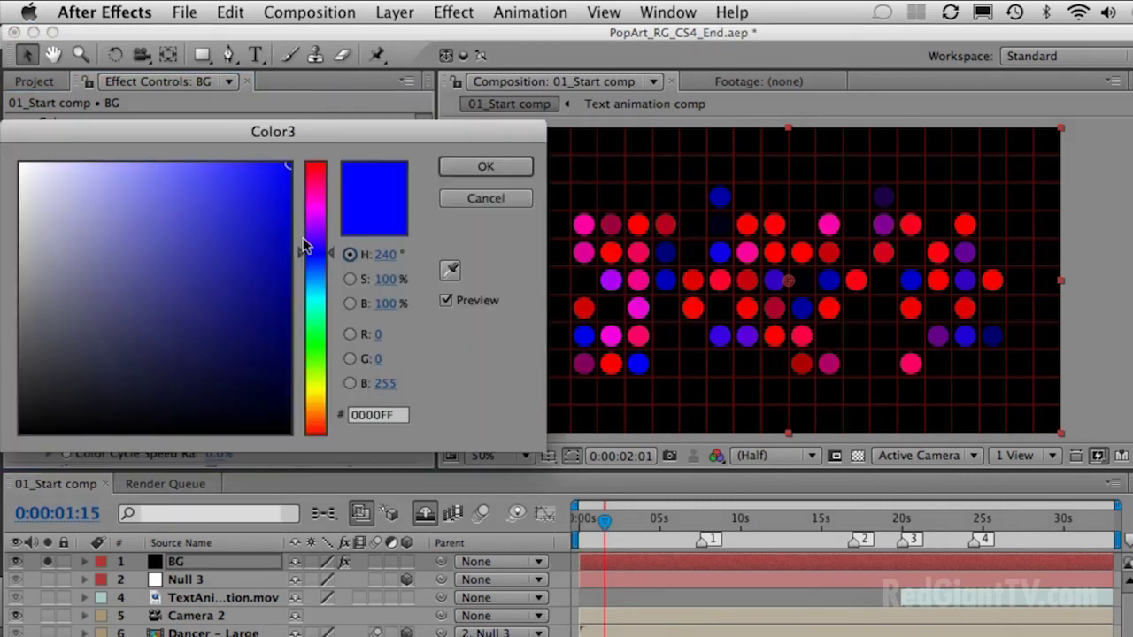
{"action": "left_click", "coordinate": [309, 433]}
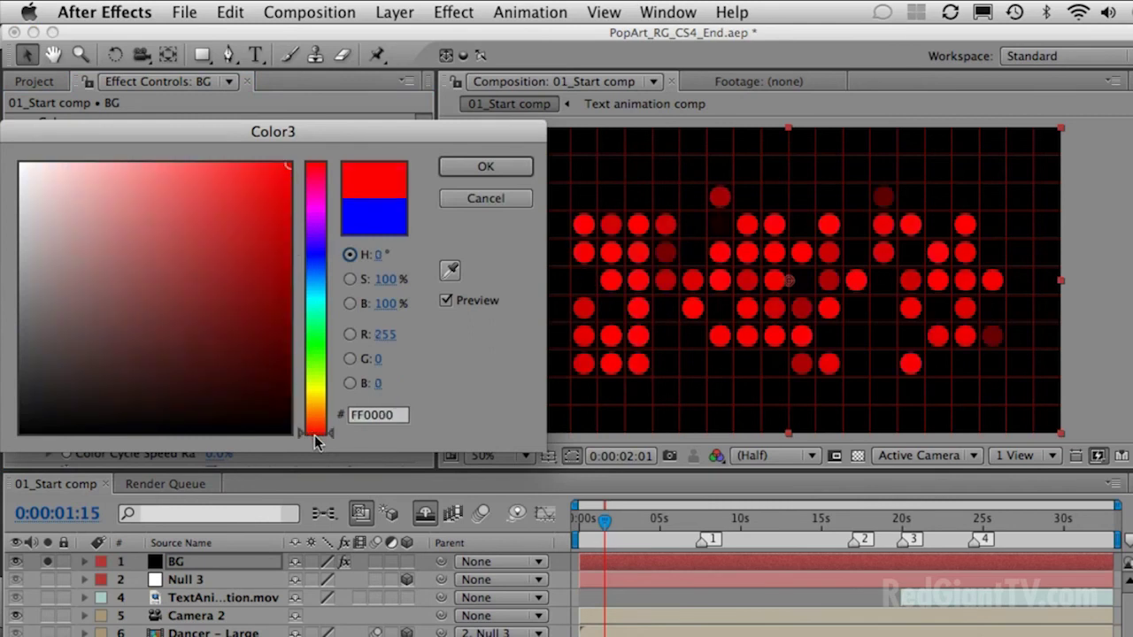
{"action": "left_click", "coordinate": [286, 293]}
{"action": "left_click", "coordinate": [487, 168]}
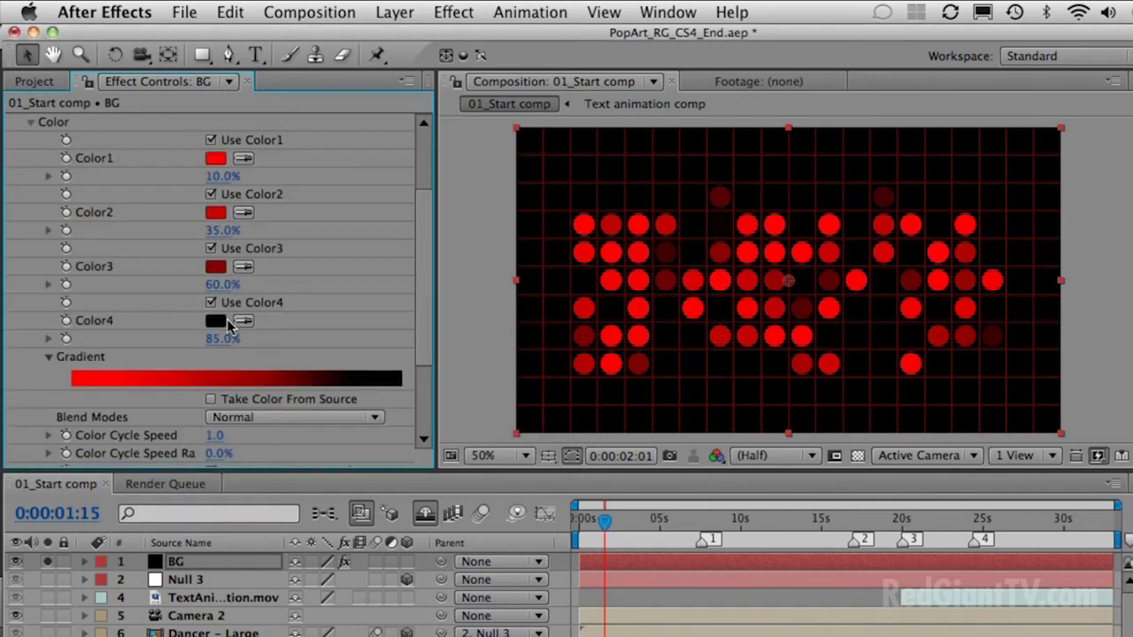
Step: Change Color4 of the GridSquares effect to a very dark red and preview the animation from the start
{"action": "left_click", "coordinate": [219, 321]}
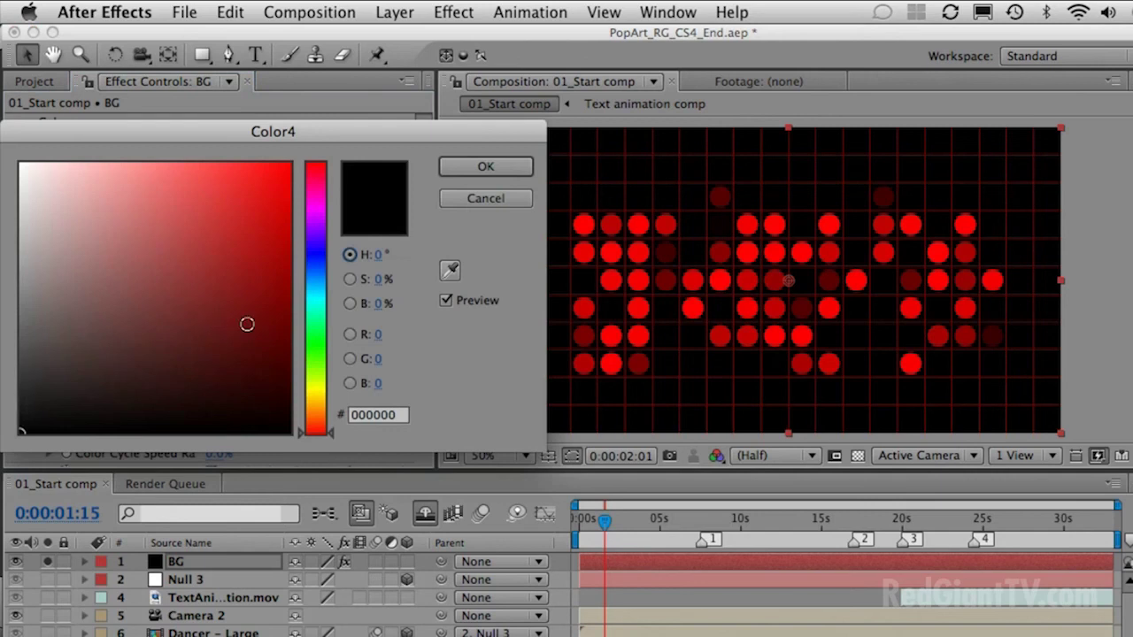
{"action": "left_click", "coordinate": [285, 365]}
{"action": "left_click", "coordinate": [465, 170]}
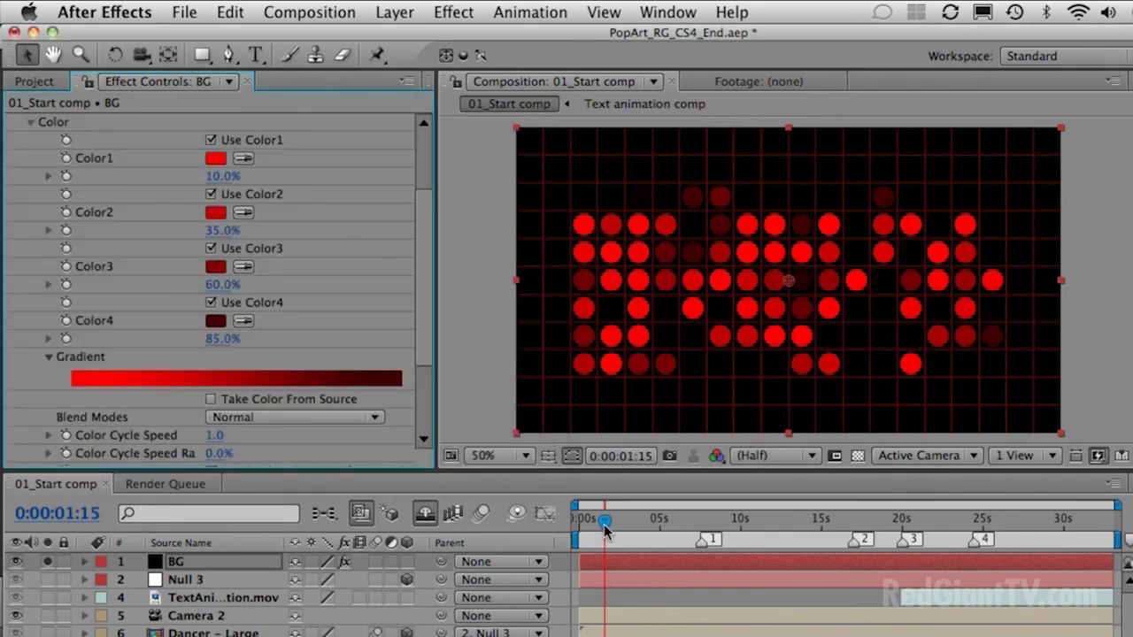
{"action": "left_click_drag", "start_coordinate": [605, 524], "coordinate": [552, 519]}
{"action": "key", "text": "space"}
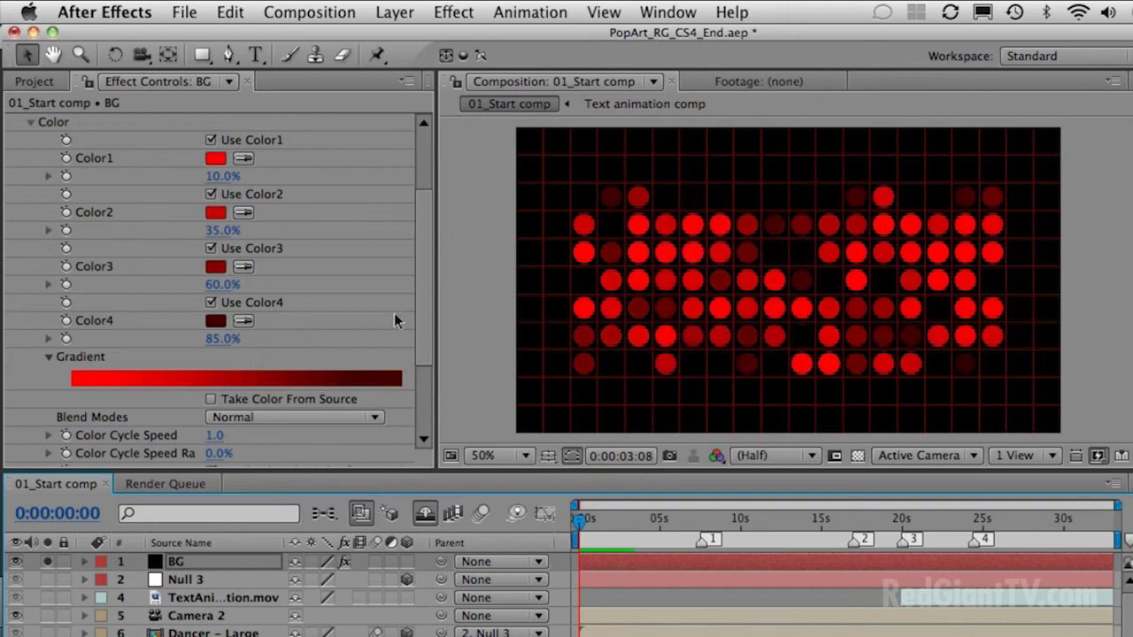
Step: Darken Color2 and Color3 of the GridSquares effect to deeper shades of red
{"action": "left_click", "coordinate": [215, 213]}
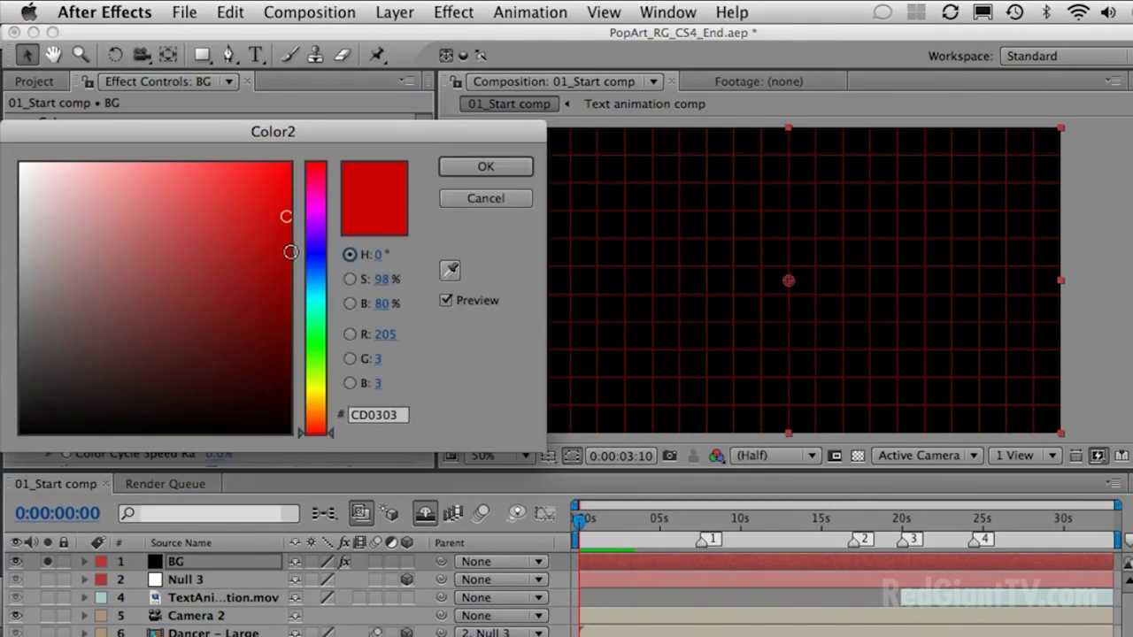
{"action": "left_click", "coordinate": [285, 247]}
{"action": "left_click", "coordinate": [487, 169]}
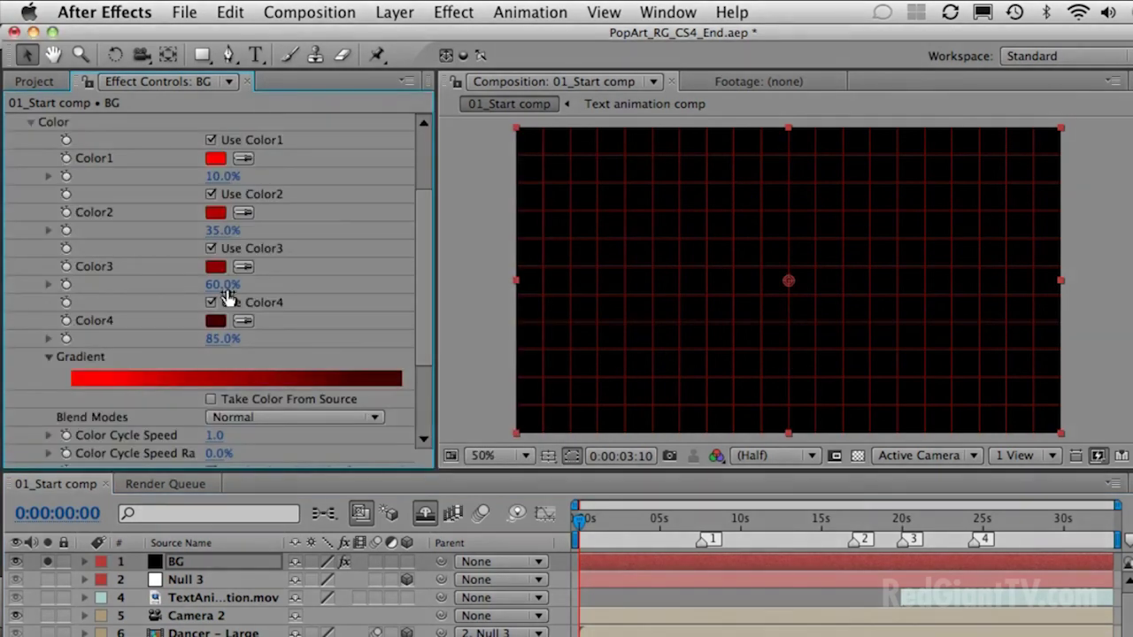
{"action": "left_click", "coordinate": [215, 267]}
{"action": "left_click", "coordinate": [285, 336]}
{"action": "left_click", "coordinate": [486, 166]}
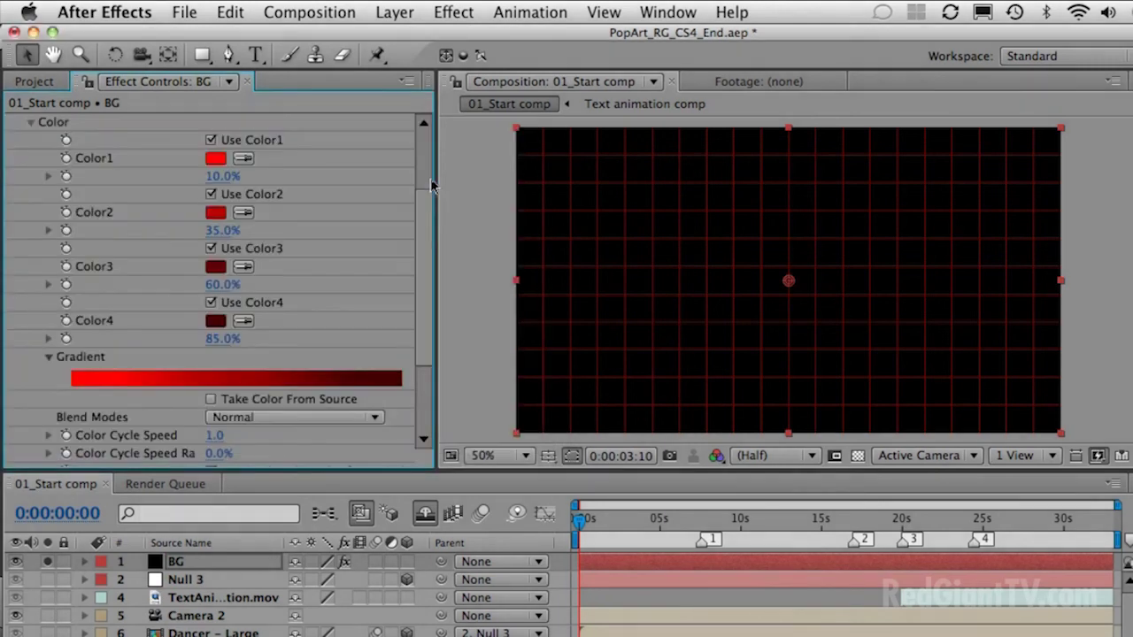
Step: Darken Color4 to hex 300101 and collapse the Color group of the GridSquares effect
{"action": "left_click", "coordinate": [215, 321]}
{"action": "left_click", "coordinate": [485, 166]}
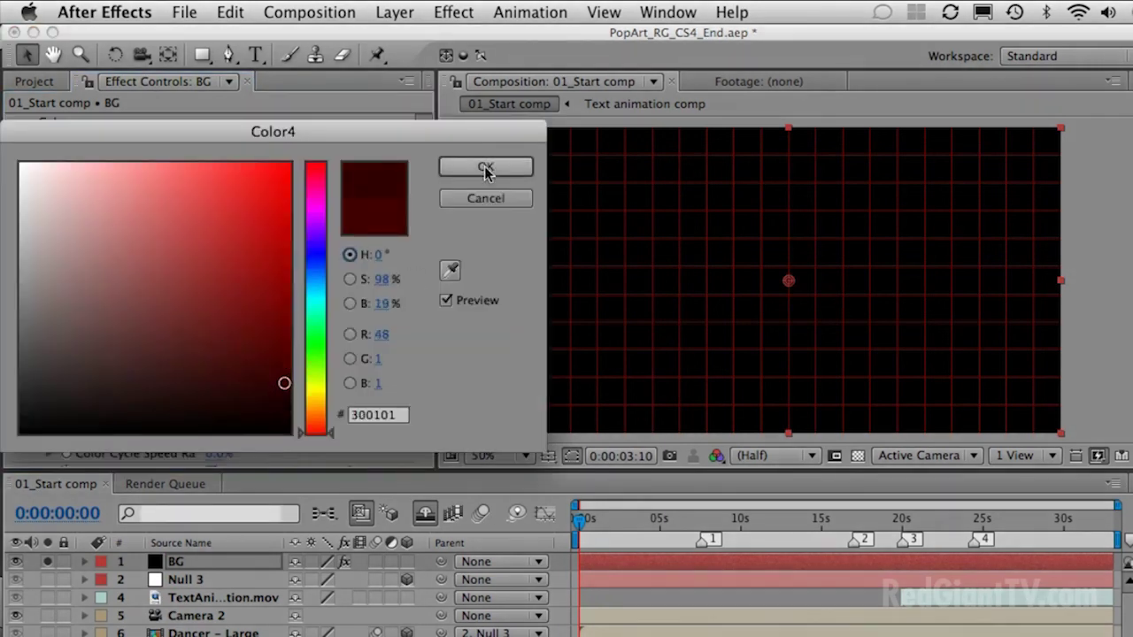
{"action": "left_click_drag", "start_coordinate": [419, 209], "coordinate": [421, 186]}
{"action": "left_click", "coordinate": [31, 168]}
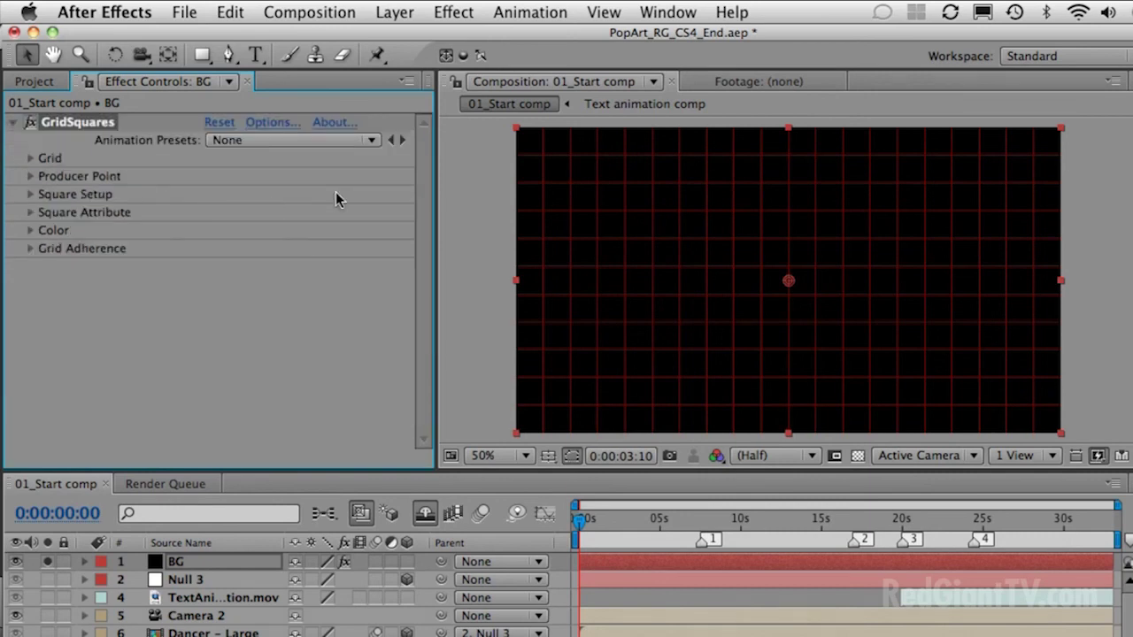
Step: Turn off Show Grid in the GridSquares Grid settings and return to the start of the timeline
{"action": "left_click", "coordinate": [30, 158]}
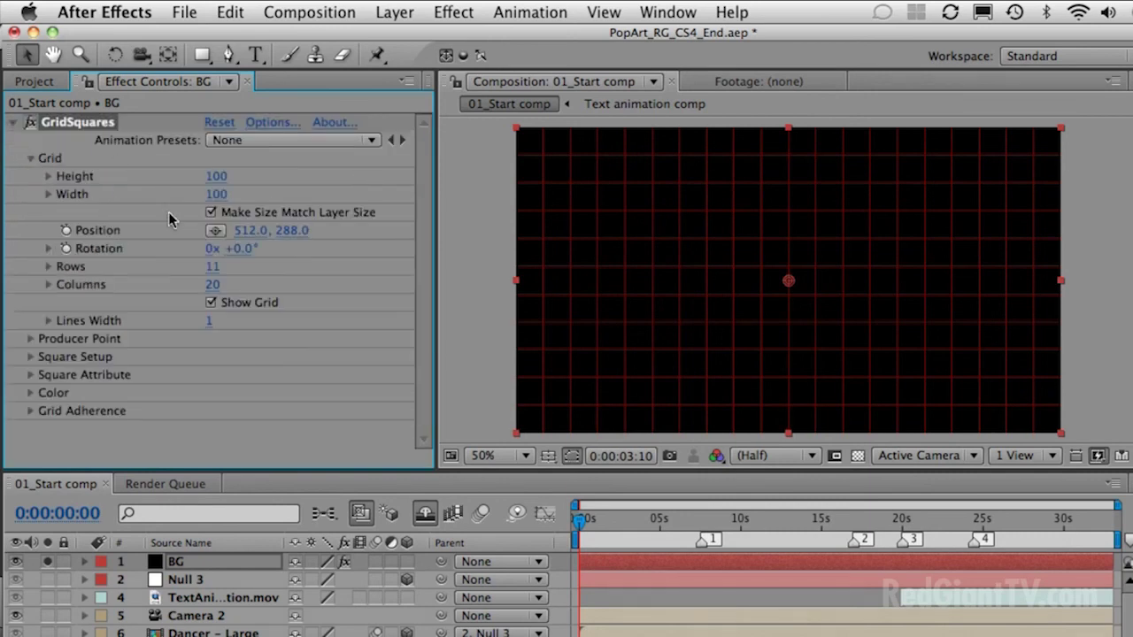
{"action": "left_click", "coordinate": [211, 302]}
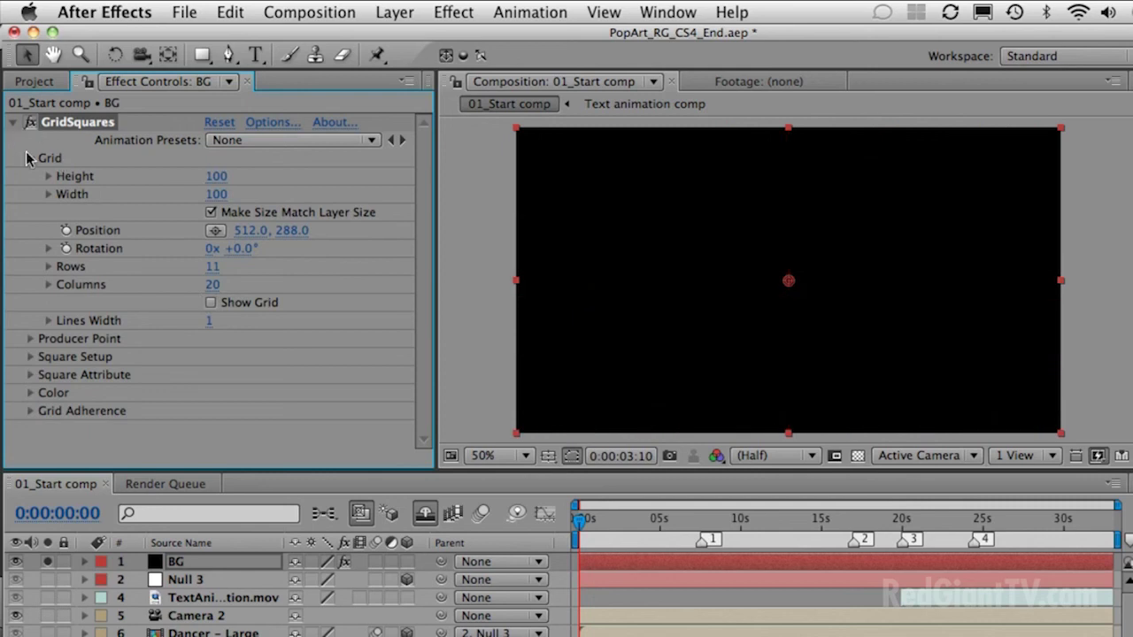
{"action": "left_click", "coordinate": [30, 158]}
{"action": "left_click", "coordinate": [572, 522]}
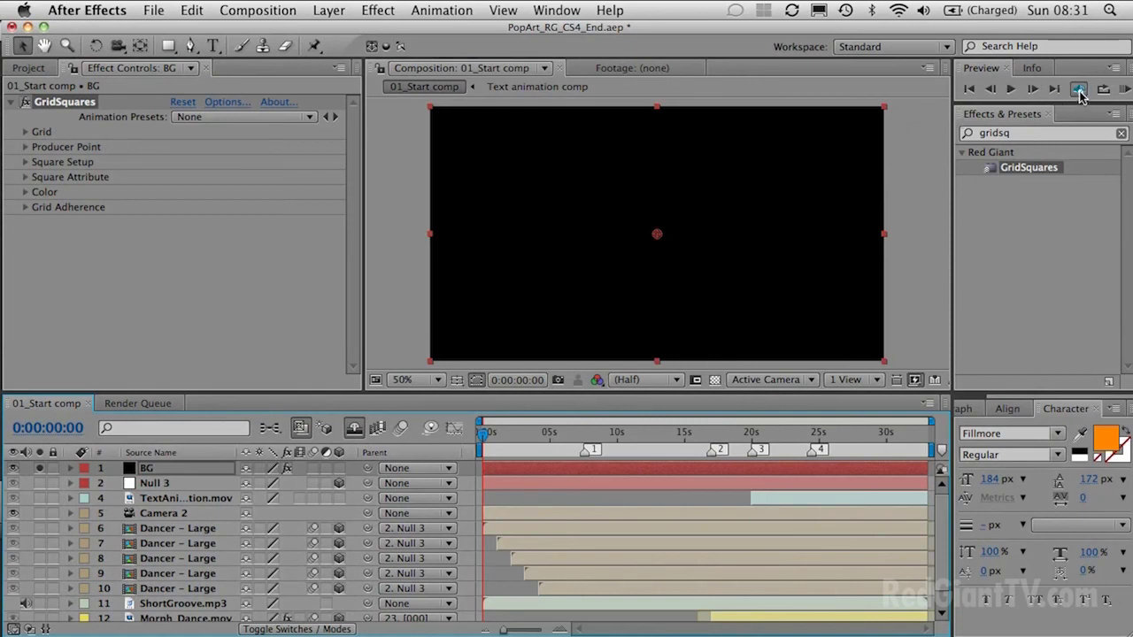
Step: Preview the dot animation with audio muted, and move the current time to 0:00:02:01
{"action": "left_click", "coordinate": [1079, 92]}
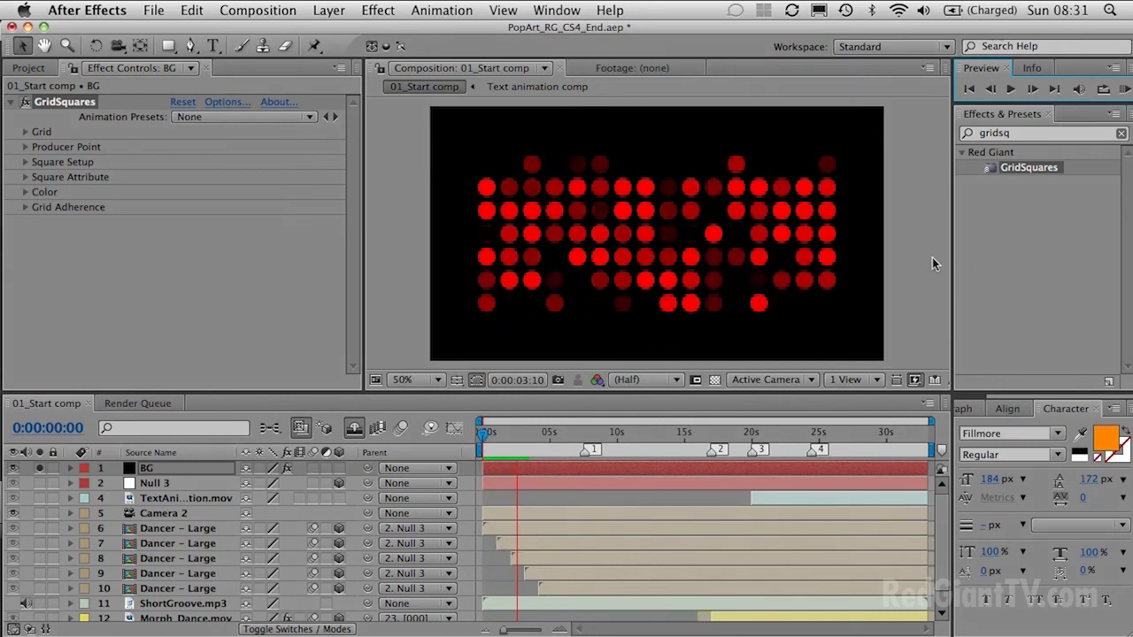
{"action": "left_click", "coordinate": [854, 263]}
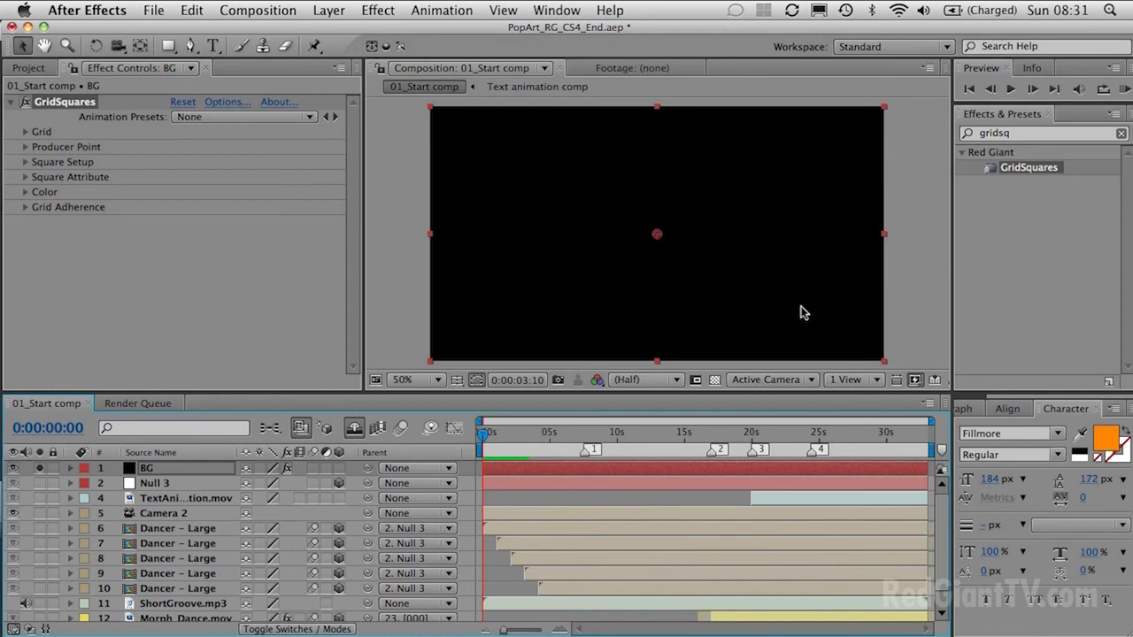
{"action": "left_click_drag", "start_coordinate": [489, 439], "coordinate": [512, 439]}
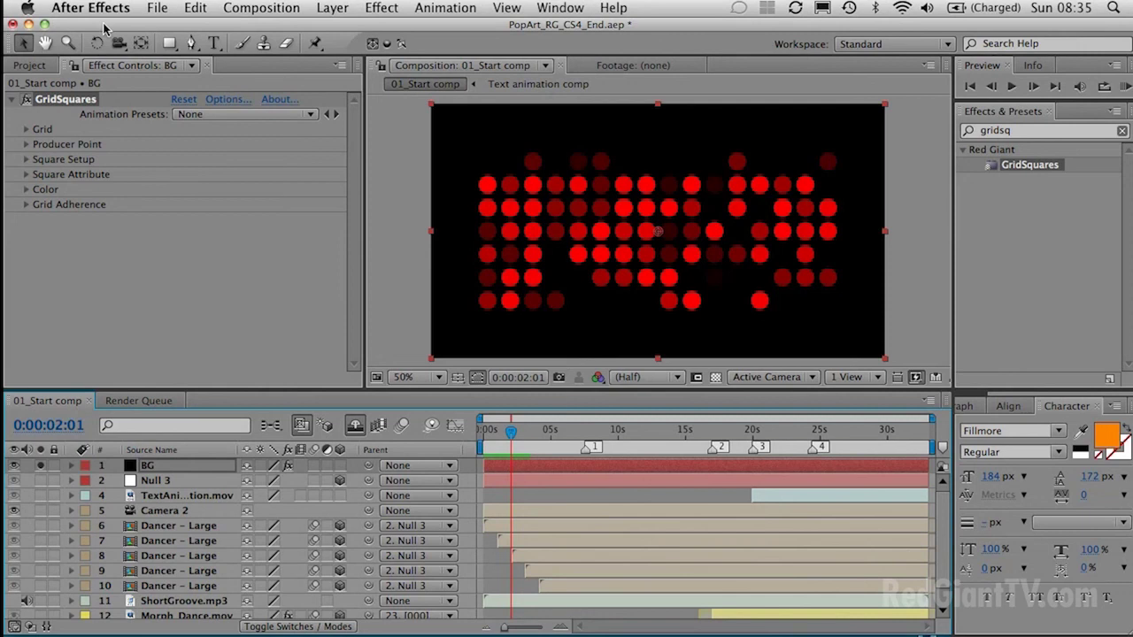
Step: Replace the effects search text with "sound keys" to find the Trapcode Sound Keys effect
{"action": "left_click", "coordinate": [1030, 131]}
{"action": "key", "text": "BackSpace"}
{"action": "key", "text": "BackSpace"}
{"action": "key", "text": "BackSpace"}
{"action": "key", "text": "BackSpace"}
{"action": "key", "text": "BackSpace"}
{"action": "key", "text": "BackSpace"}
{"action": "type", "text": "sound keys"}
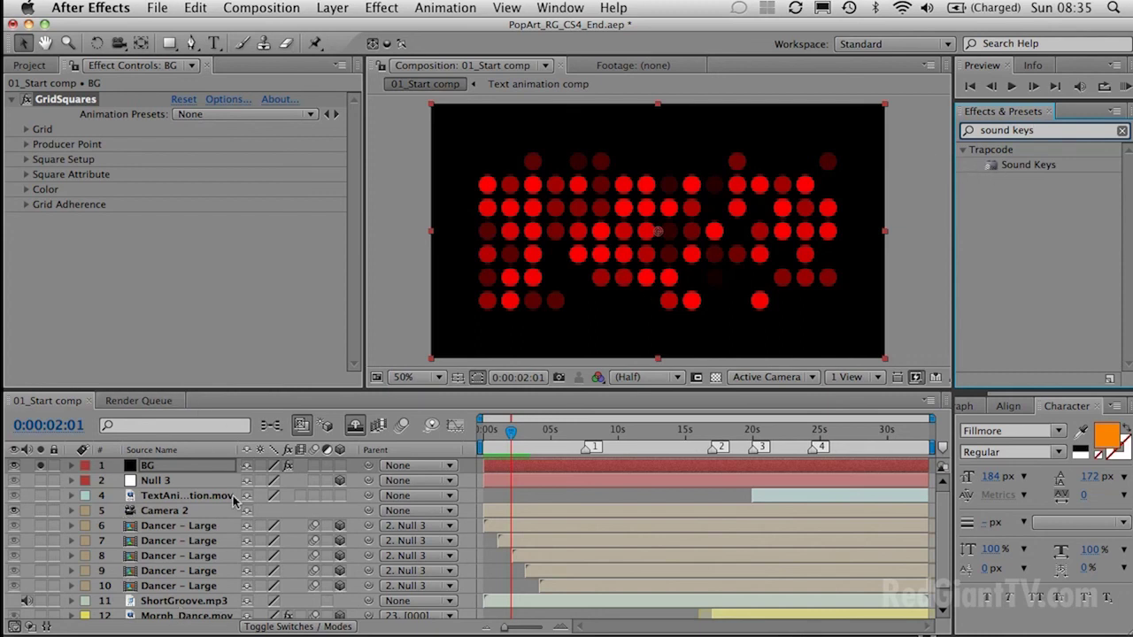
Step: Create a new 800 × 600 px composition named "Sound Keys control" at 25 fps with a duration of 0:00:33:03
{"action": "left_click", "coordinate": [275, 7]}
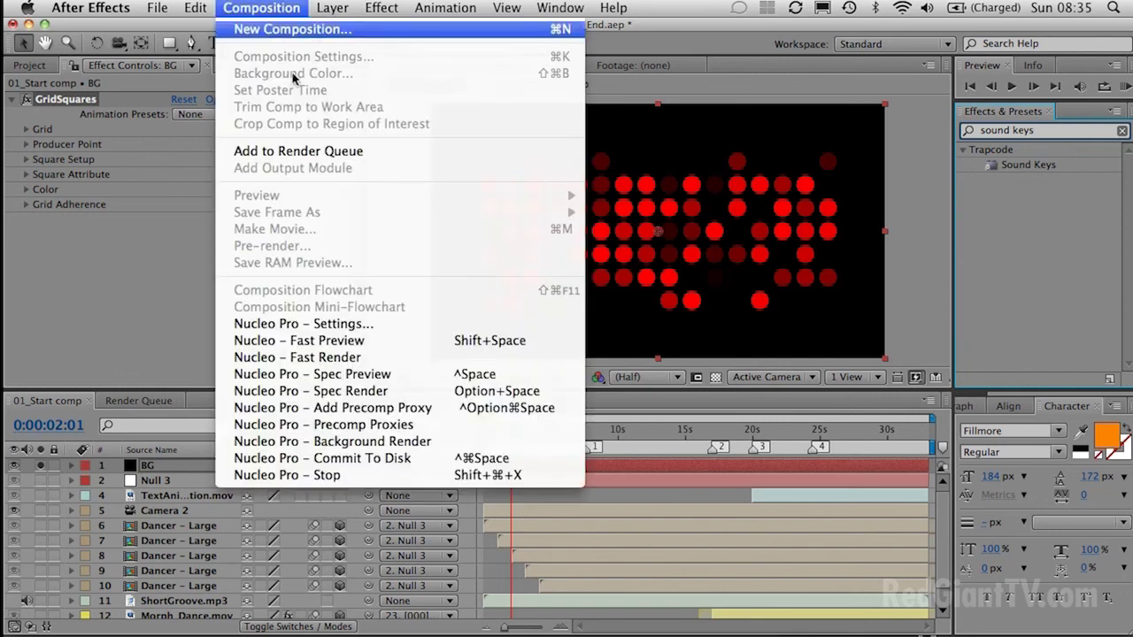
{"action": "left_click", "coordinate": [282, 30]}
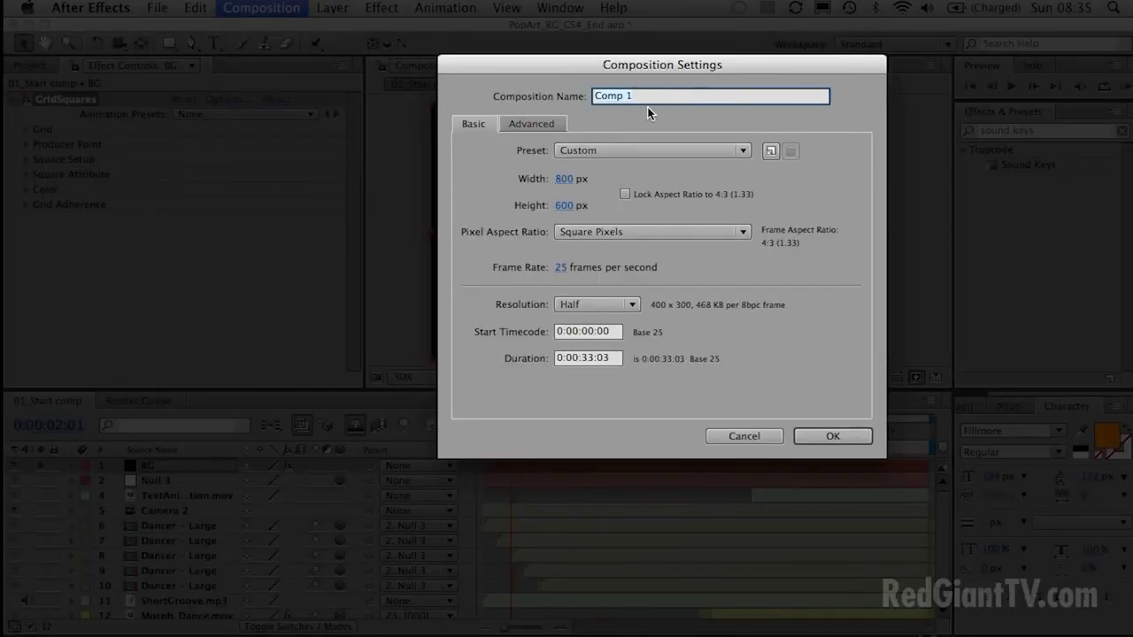
{"action": "type", "text": "Sound Keys control"}
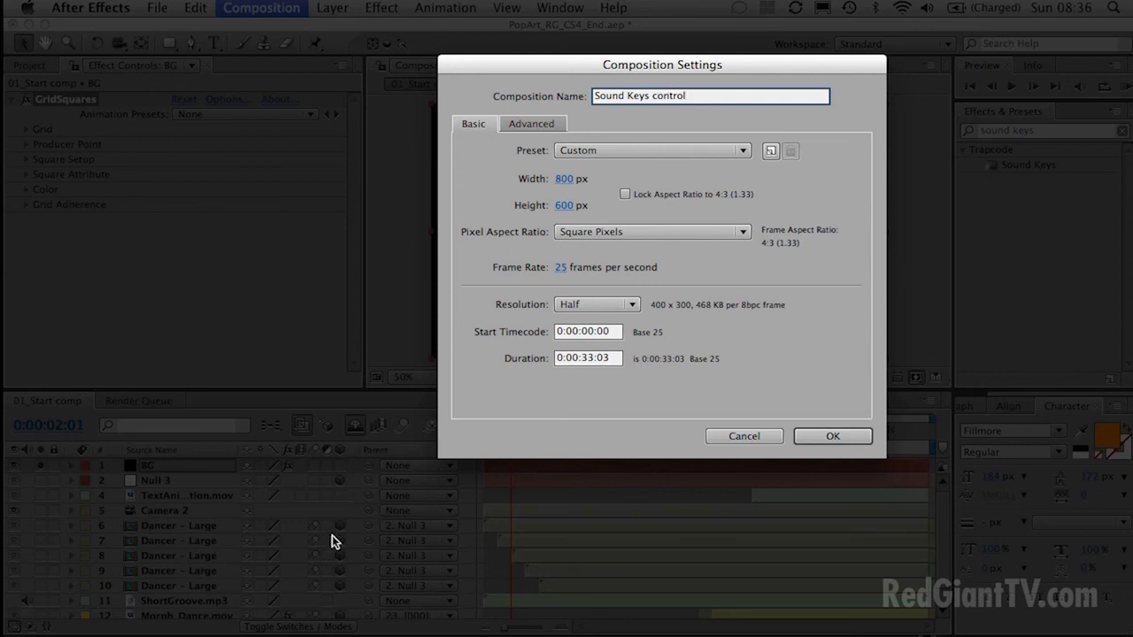
{"action": "left_click", "coordinate": [832, 435]}
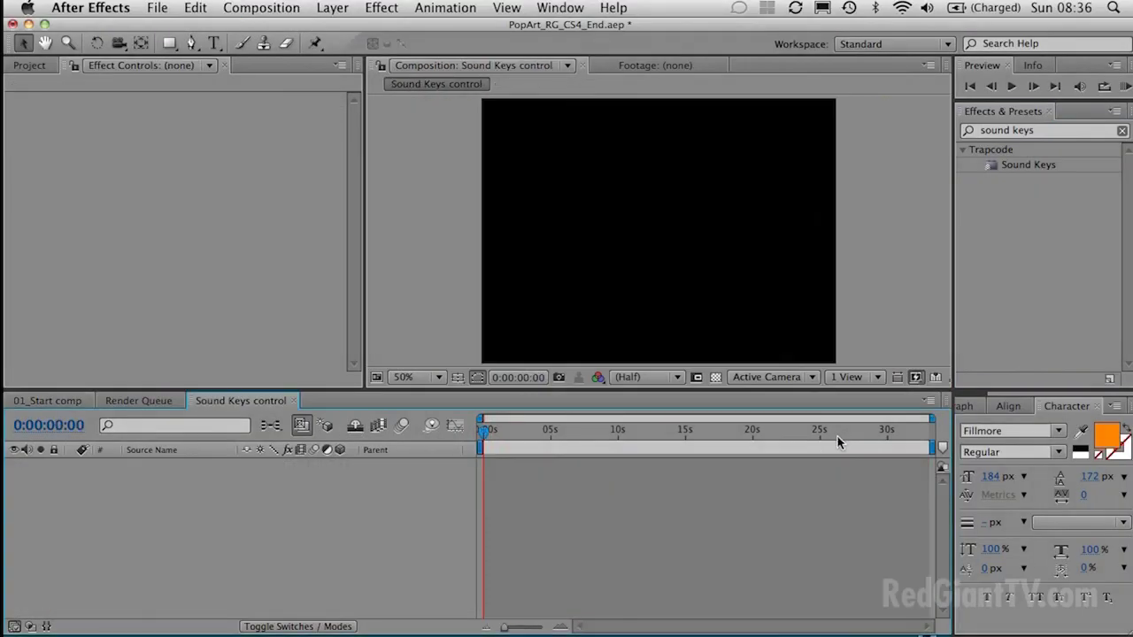
Step: Add a black solid named "BG" at composition size to the Sound Keys control composition
{"action": "key", "text": "super+y"}
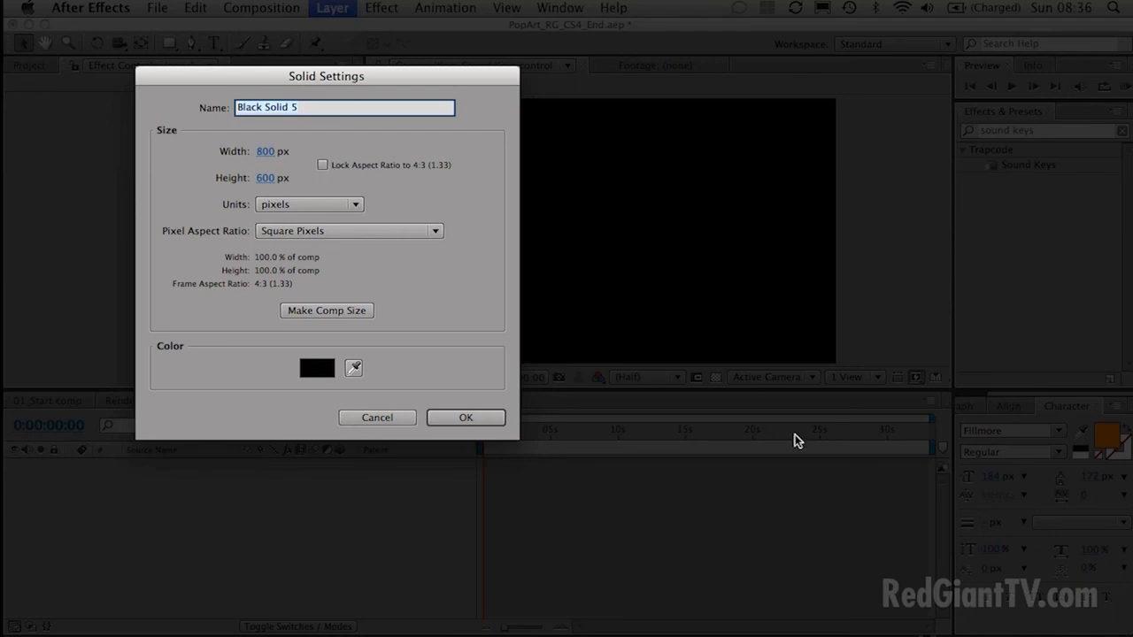
{"action": "type", "text": "BG"}
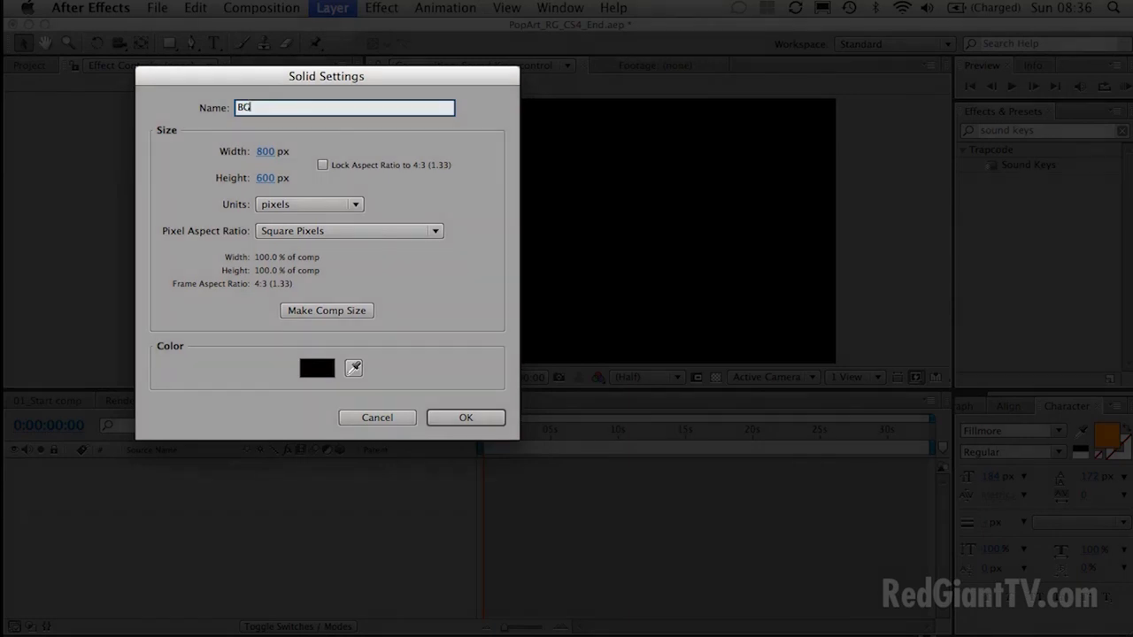
{"action": "left_click", "coordinate": [340, 314]}
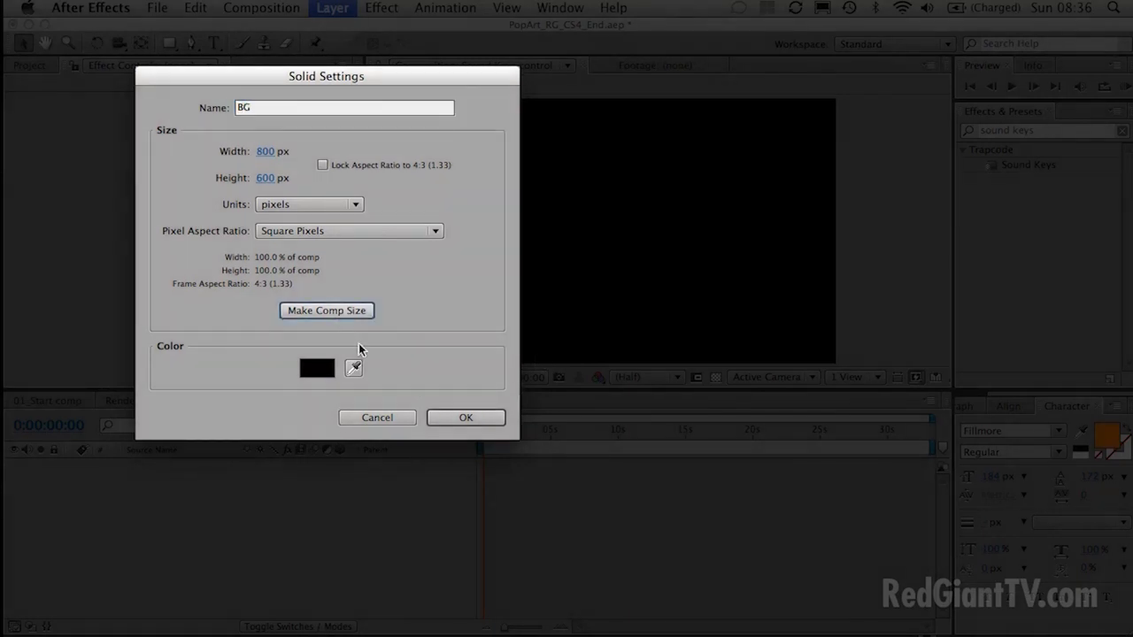
{"action": "left_click", "coordinate": [466, 416]}
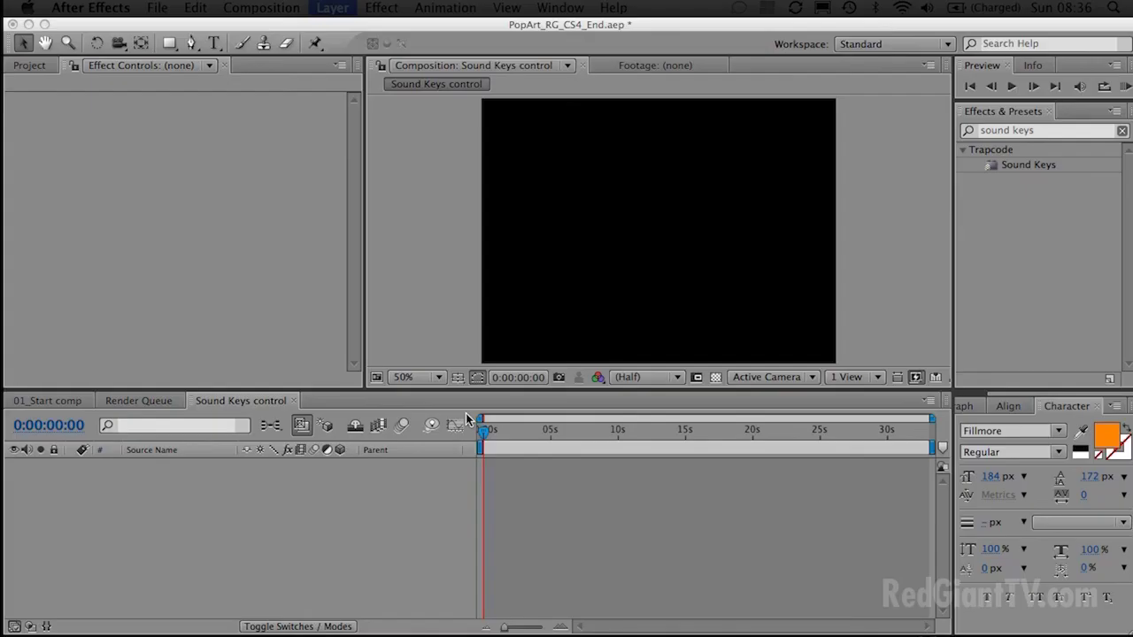
Step: Apply the Sound Keys effect to the new BG solid and play the composition briefly
{"action": "double_click", "coordinate": [988, 167]}
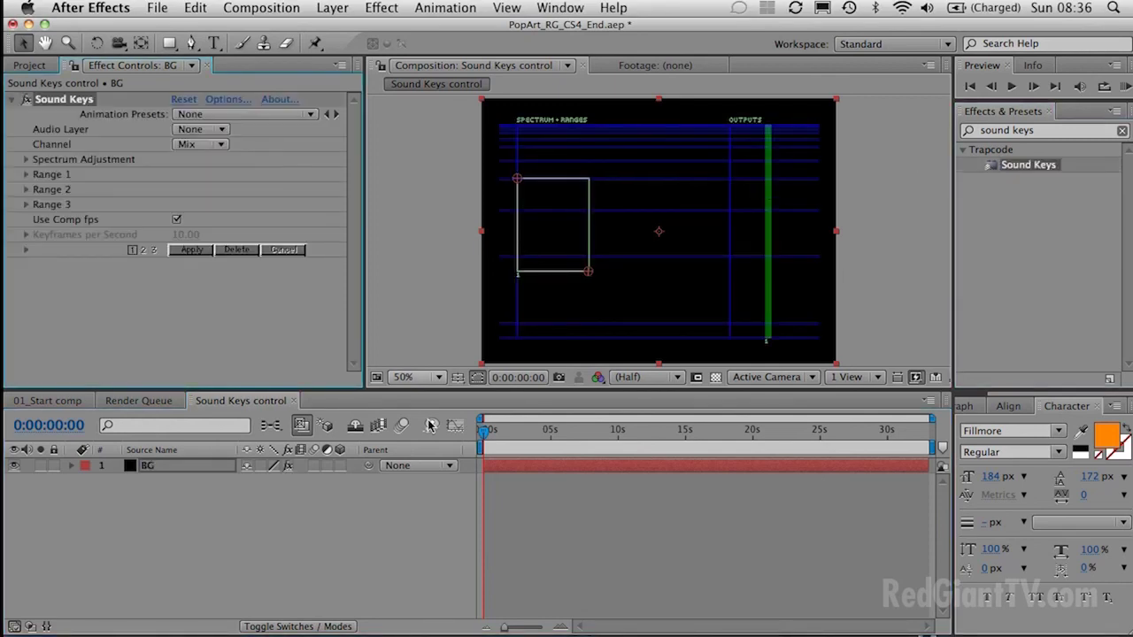
{"action": "key", "text": "space"}
{"action": "key", "text": "space"}
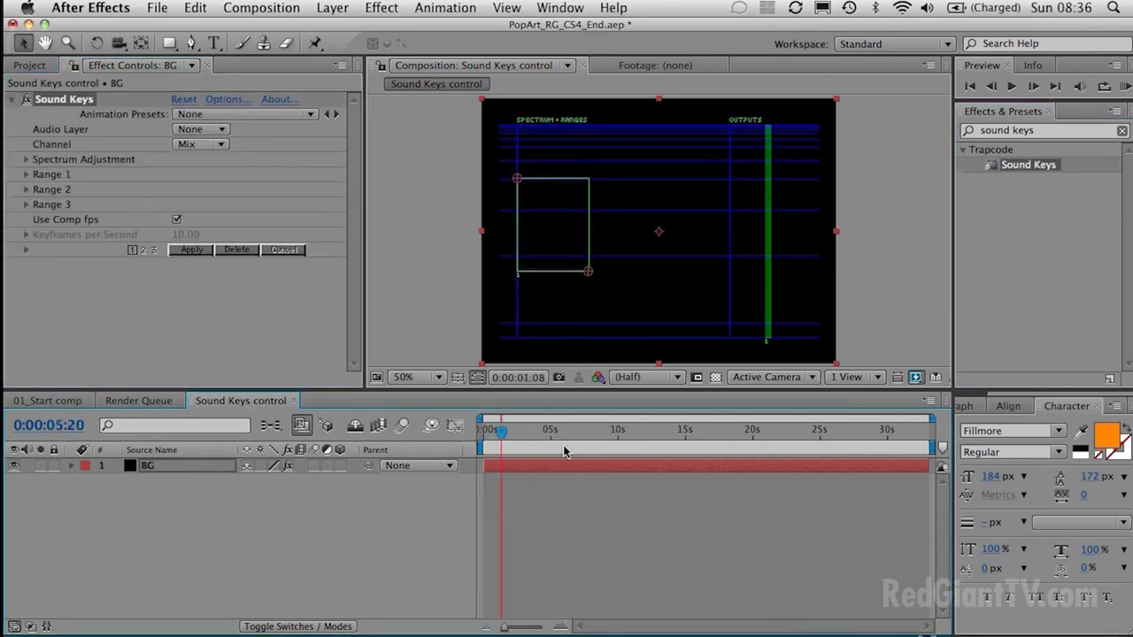
Step: Search the project for "groov" and place ShortGroove.mp3 in the Sound Keys control composition below the BG layer
{"action": "left_click", "coordinate": [36, 65]}
{"action": "left_click", "coordinate": [72, 182]}
{"action": "type", "text": "groov"}
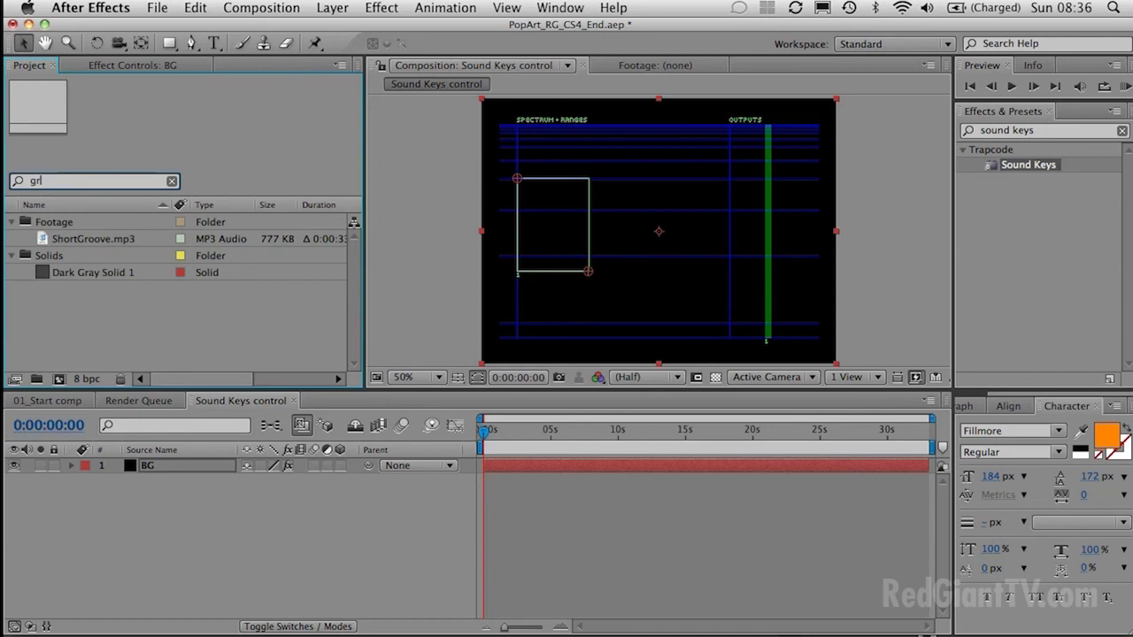
{"action": "left_click", "coordinate": [75, 239]}
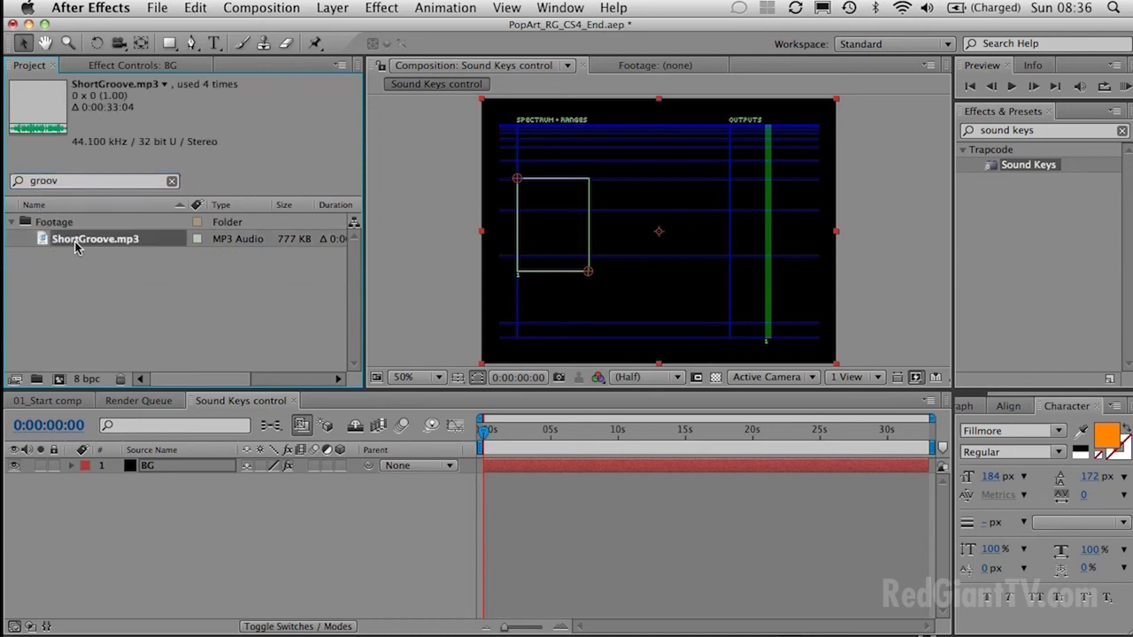
{"action": "left_click_drag", "start_coordinate": [75, 248], "coordinate": [152, 505]}
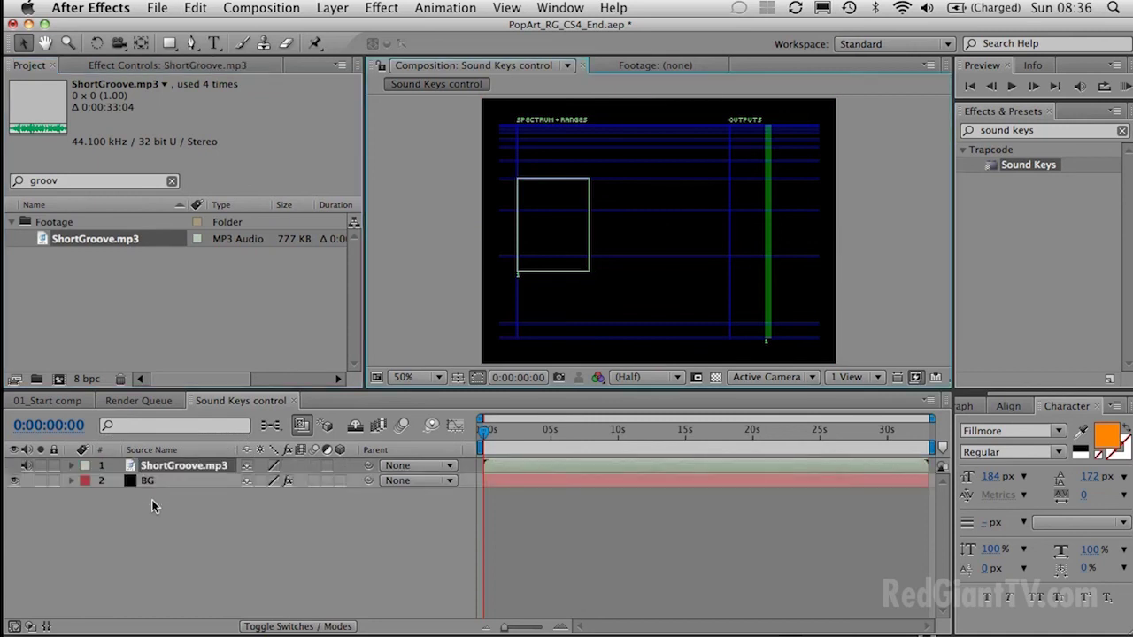
{"action": "left_click", "coordinate": [158, 470]}
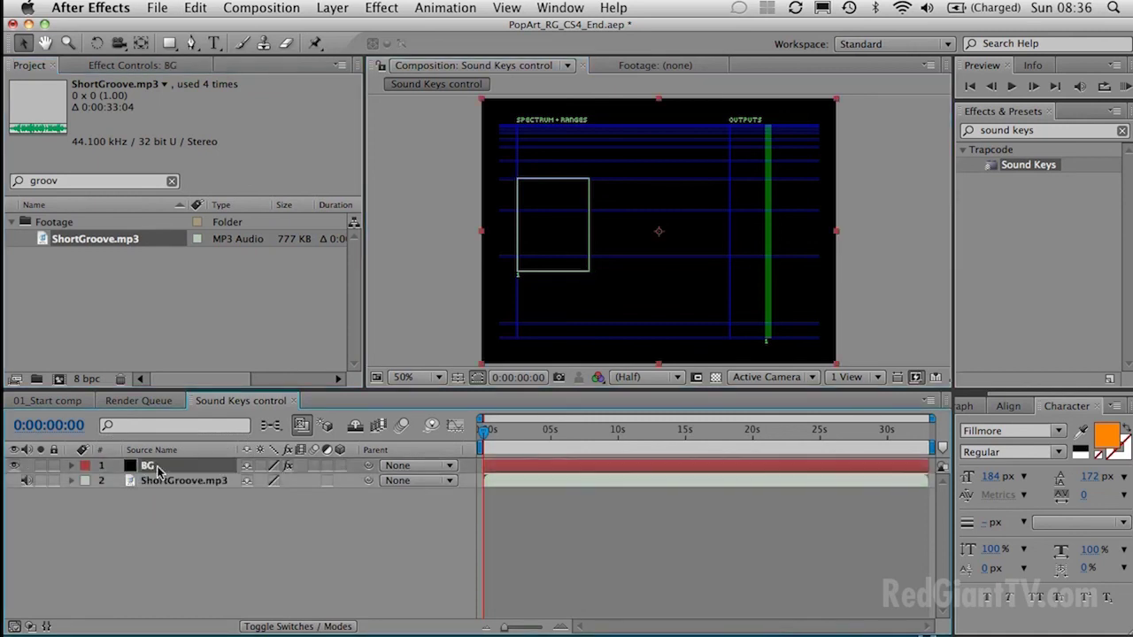
Step: Set the Audio Layer of Sound Keys on BG to ShortGroove.mp3 and scrub the timeline to check the spectrum
{"action": "key", "text": "e"}
{"action": "left_click", "coordinate": [153, 483]}
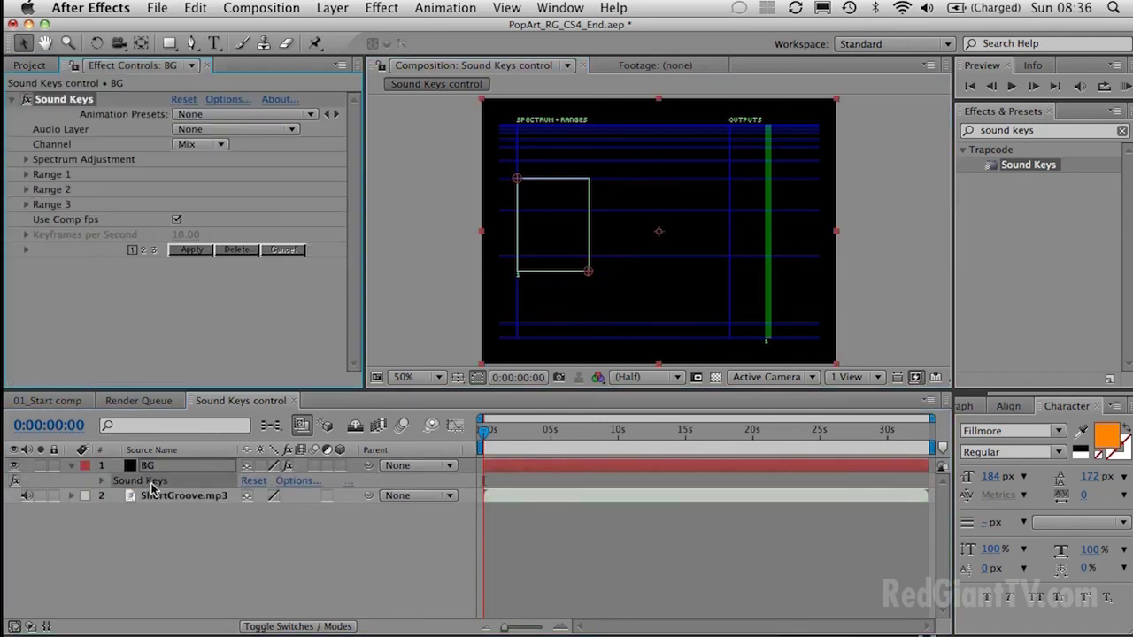
{"action": "left_click", "coordinate": [269, 130]}
{"action": "left_click", "coordinate": [261, 165]}
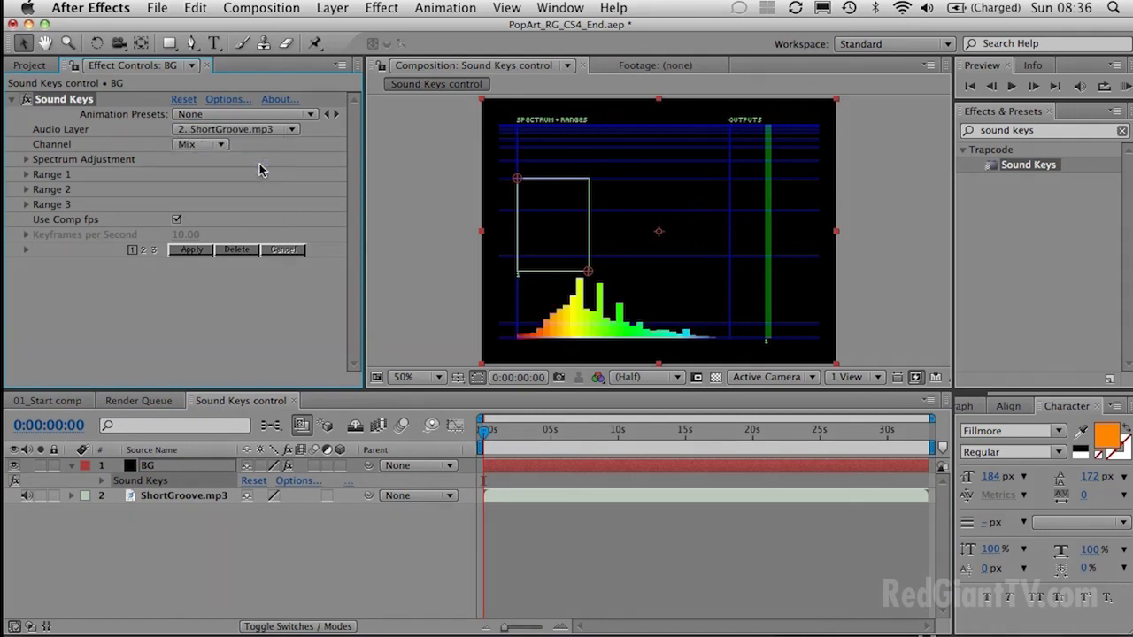
{"action": "mouse_move", "coordinate": [494, 440]}
{"action": "left_mouse_down"}
{"action": "mouse_move", "coordinate": [601, 442]}
{"action": "mouse_move", "coordinate": [479, 433]}
{"action": "left_mouse_up"}
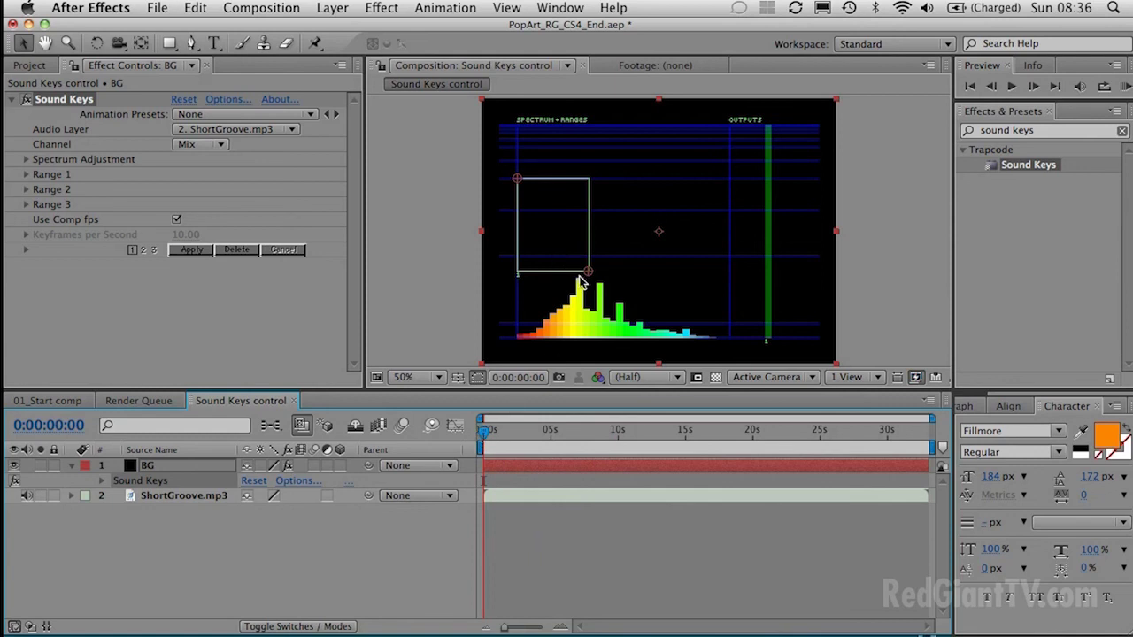
Step: Resize the Range 1 box over the spectrum's main peaks, with Corner 1 at about 166, 334, and preview the composition from the start
{"action": "left_click_drag", "start_coordinate": [586, 273], "coordinate": [623, 294]}
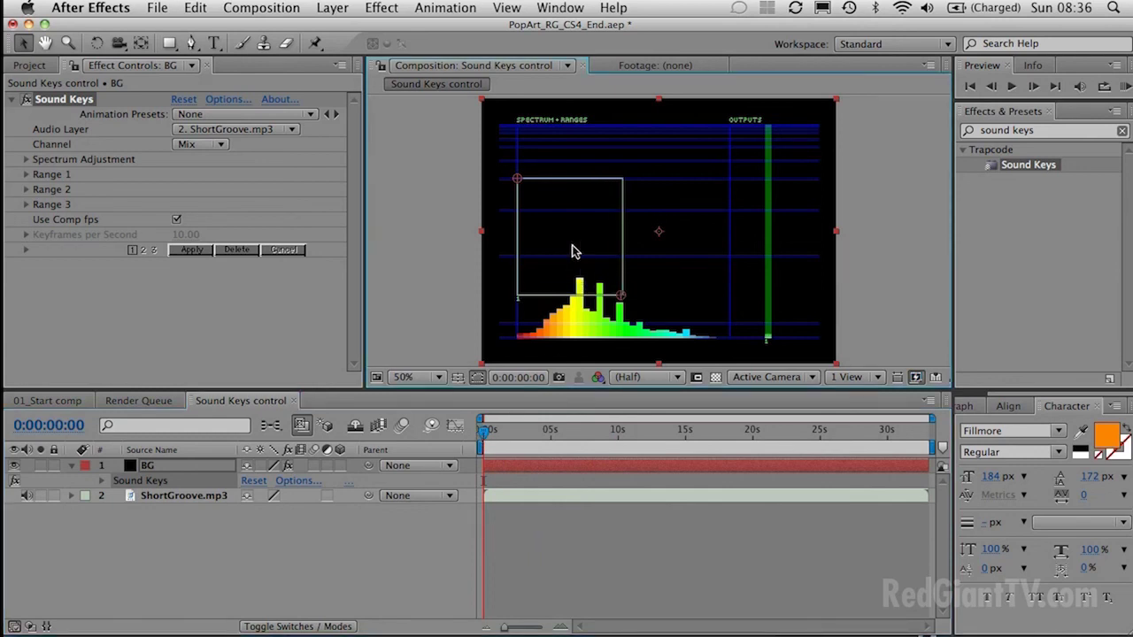
{"action": "left_click_drag", "start_coordinate": [519, 183], "coordinate": [553, 250]}
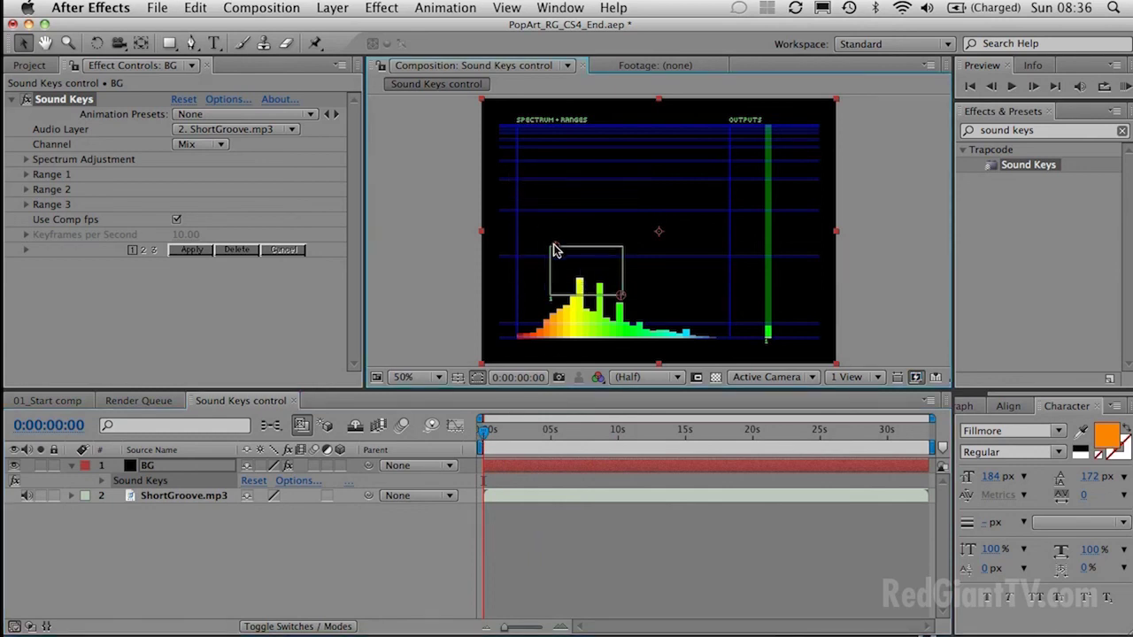
{"action": "left_click_drag", "start_coordinate": [489, 433], "coordinate": [462, 431]}
{"action": "key", "text": "space"}
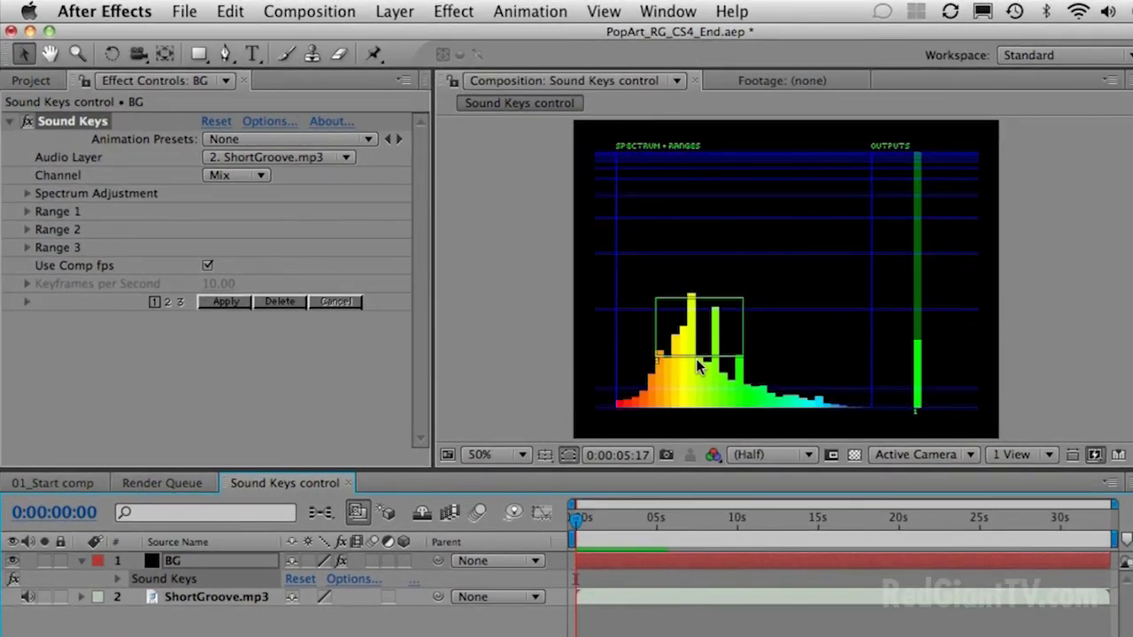
{"action": "key", "text": "space"}
Step: Tighten the Range 1 box around the yellow spectrum peaks, with Corner 1 at about 196, 354 and Corner 2 at about 282, 430
{"action": "mouse_move", "coordinate": [742, 358]}
{"action": "left_mouse_down"}
{"action": "mouse_move", "coordinate": [721, 363]}
{"action": "mouse_move", "coordinate": [751, 361]}
{"action": "left_mouse_up"}
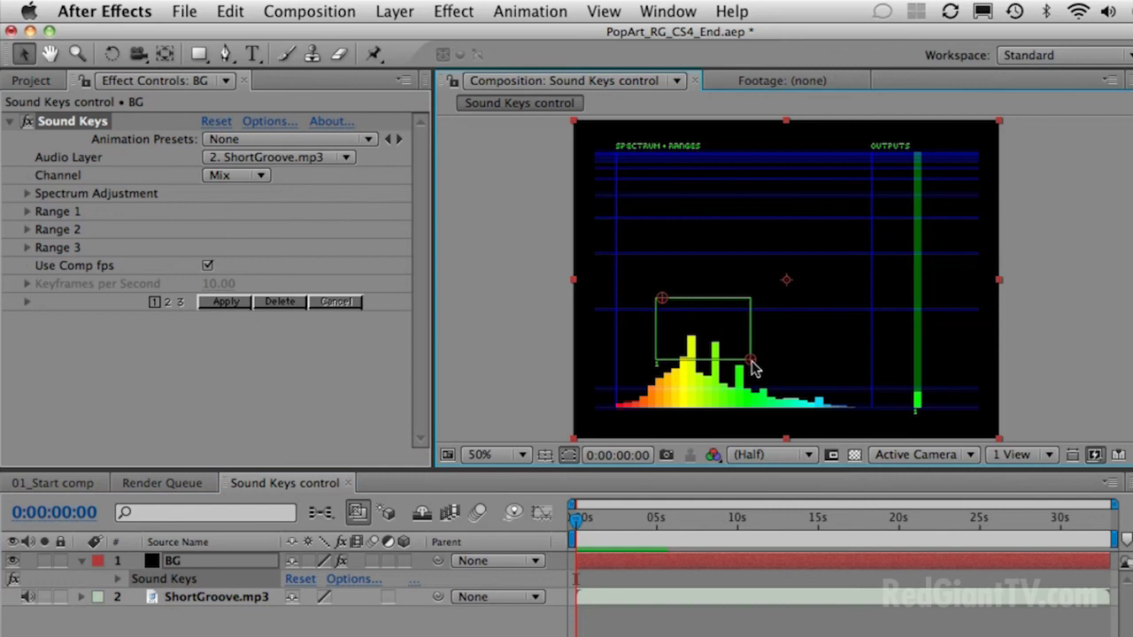
{"action": "left_click", "coordinate": [27, 212]}
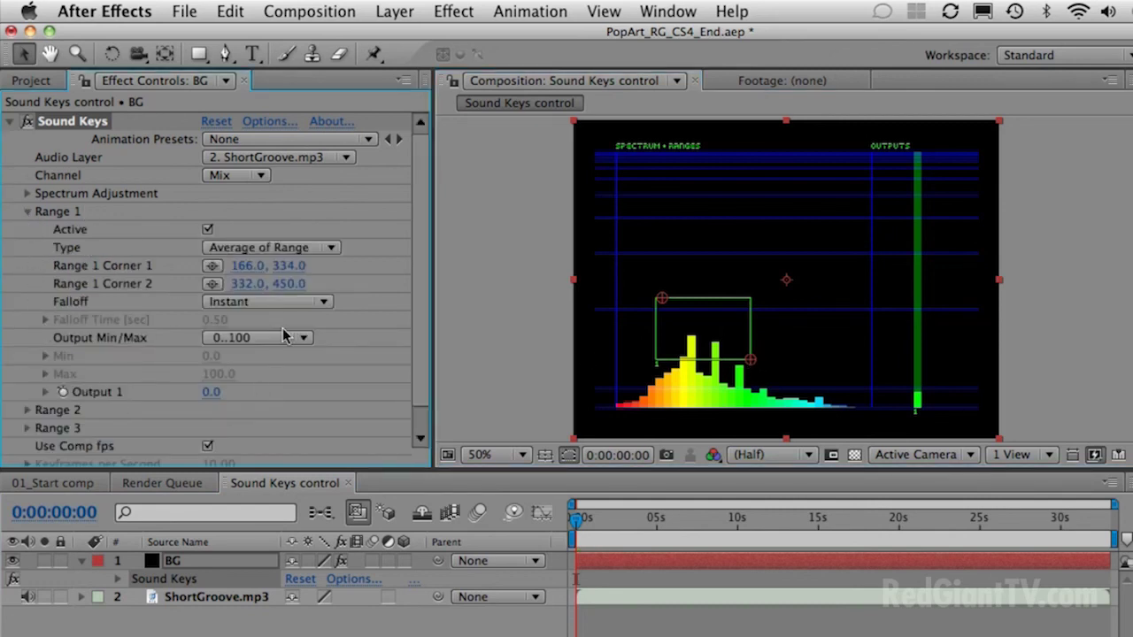
{"action": "left_click_drag", "start_coordinate": [244, 268], "coordinate": [243, 267]}
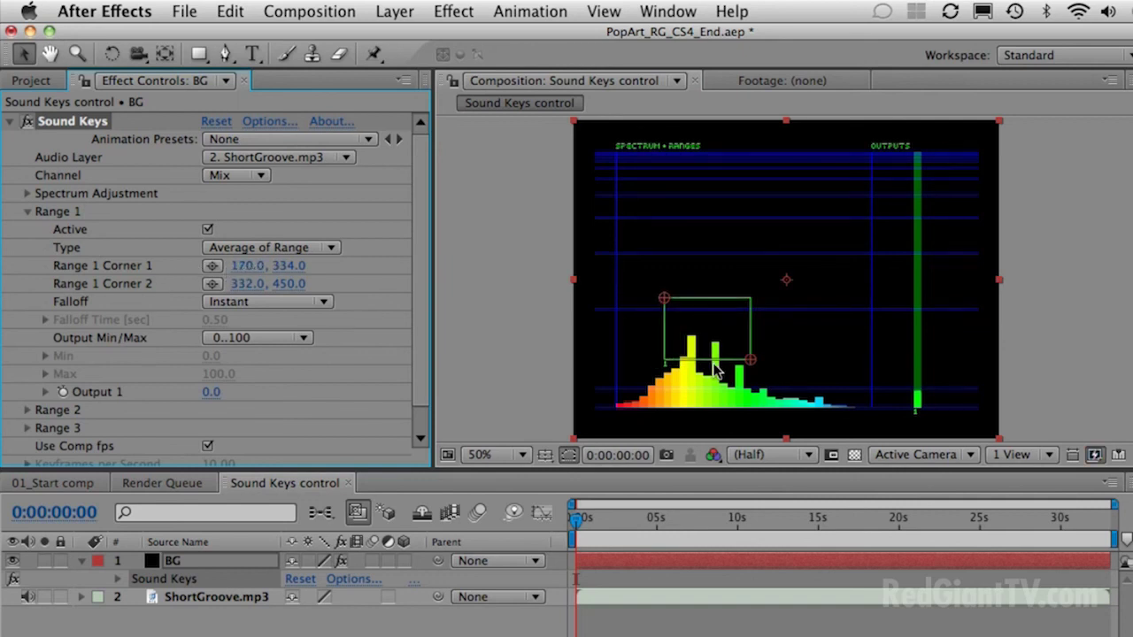
{"action": "left_click_drag", "start_coordinate": [749, 361], "coordinate": [723, 352]}
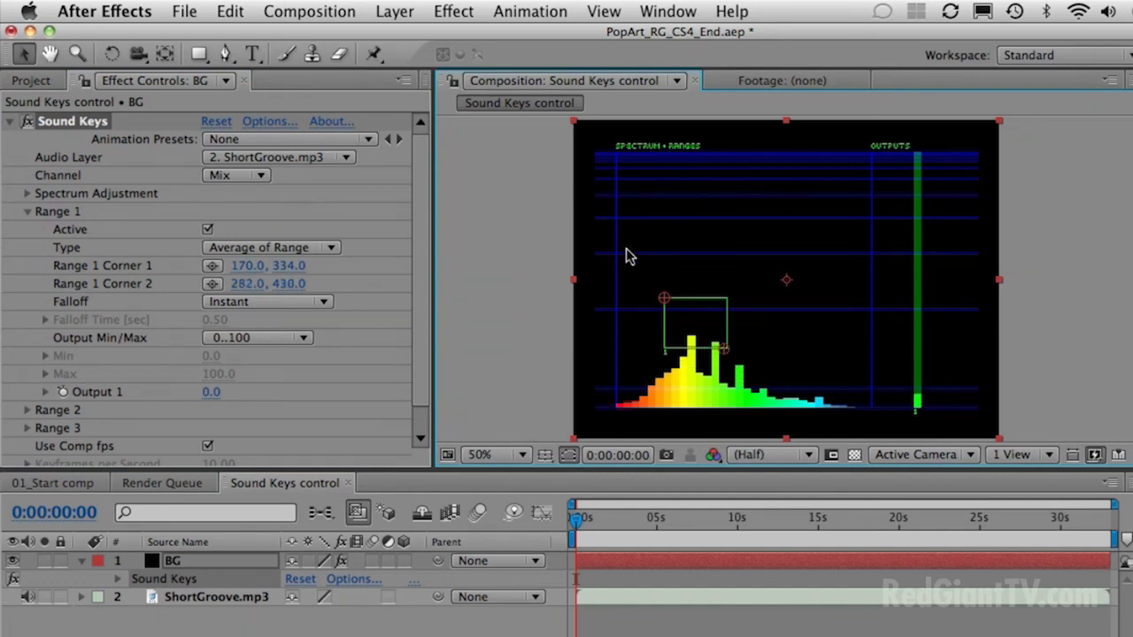
{"action": "left_click_drag", "start_coordinate": [667, 306], "coordinate": [677, 308]}
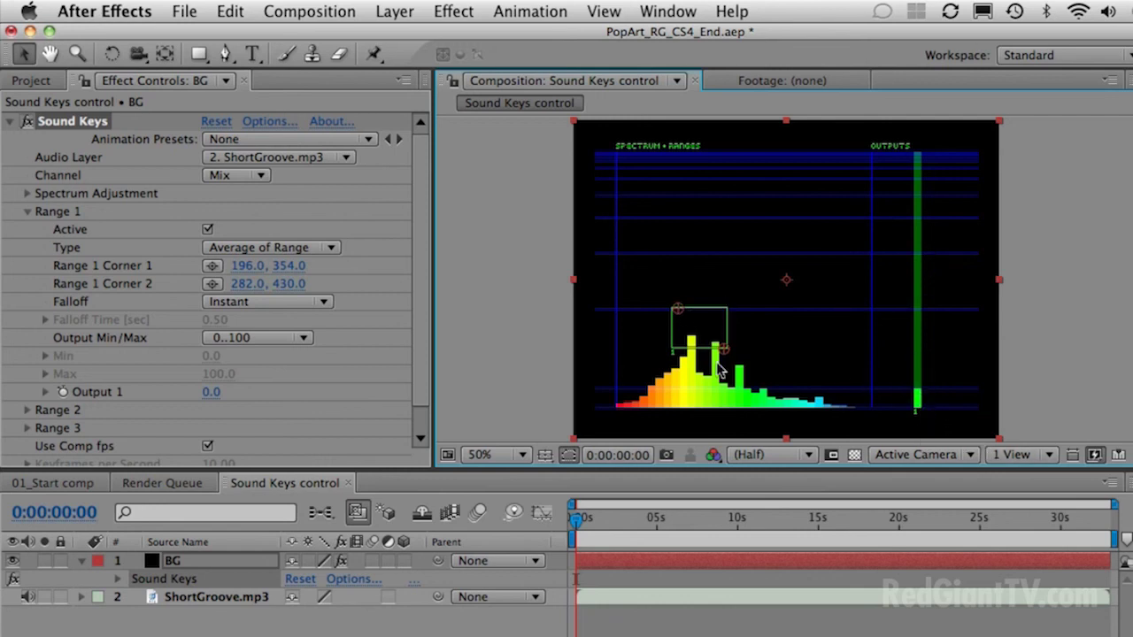
Step: Raise the Range 1 box above the peaks, with corners at about 188, 184 and 274, 308, and preview its output with the music
{"action": "left_click_drag", "start_coordinate": [680, 314], "coordinate": [675, 219]}
{"action": "left_click_drag", "start_coordinate": [725, 354], "coordinate": [721, 291]}
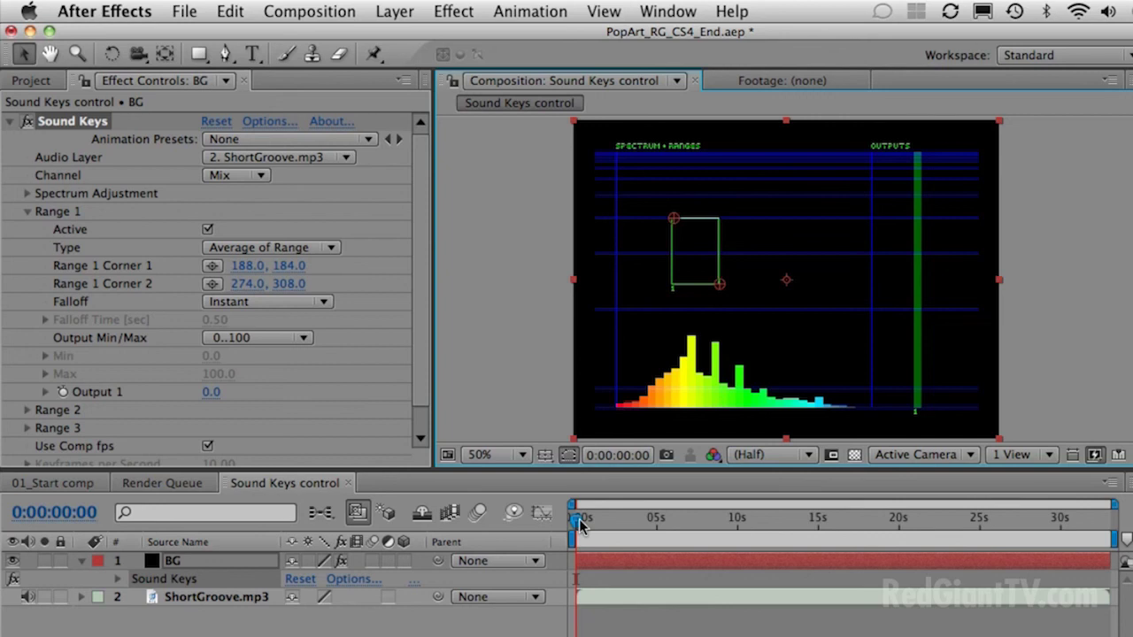
{"action": "left_click_drag", "start_coordinate": [579, 524], "coordinate": [587, 520]}
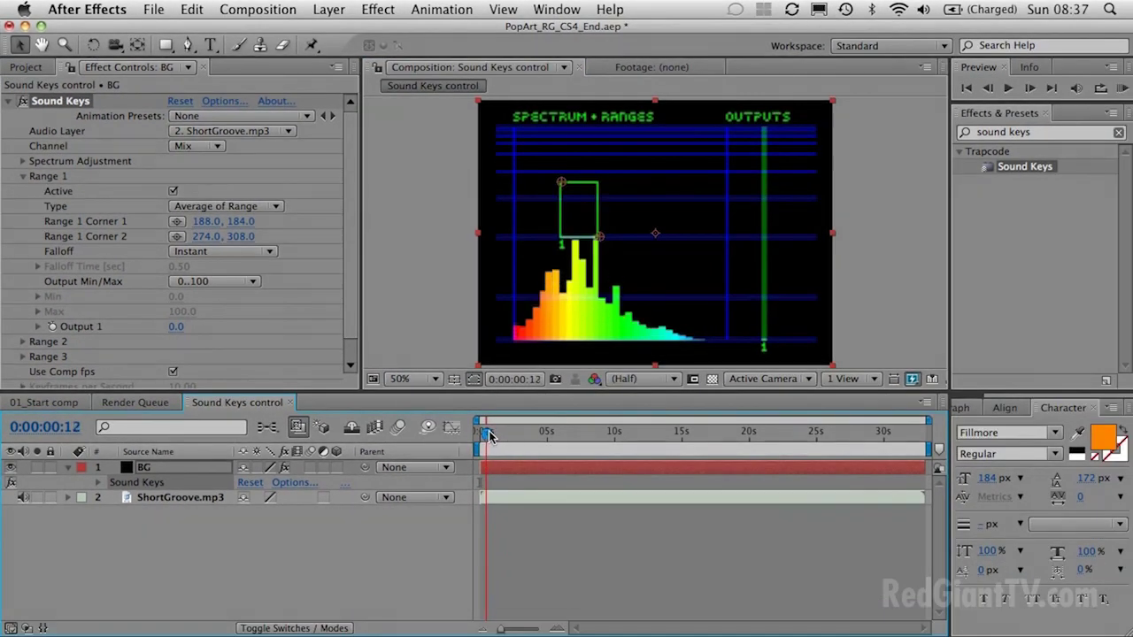
{"action": "left_click_drag", "start_coordinate": [491, 436], "coordinate": [491, 435]}
{"action": "left_click", "coordinate": [1076, 87]}
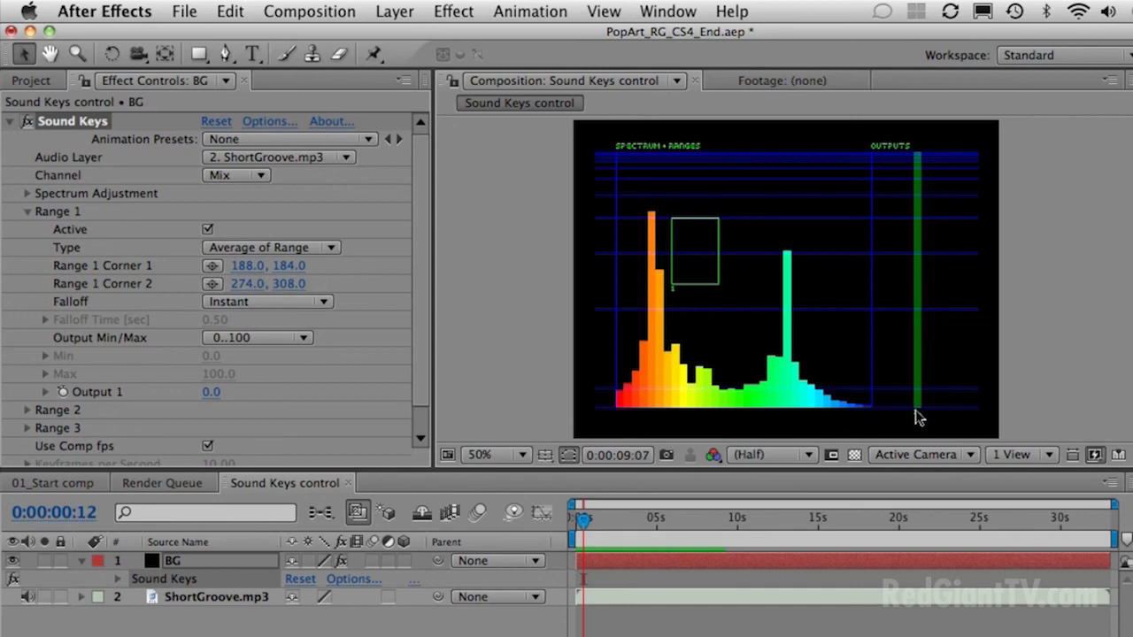
{"action": "left_click", "coordinate": [695, 281]}
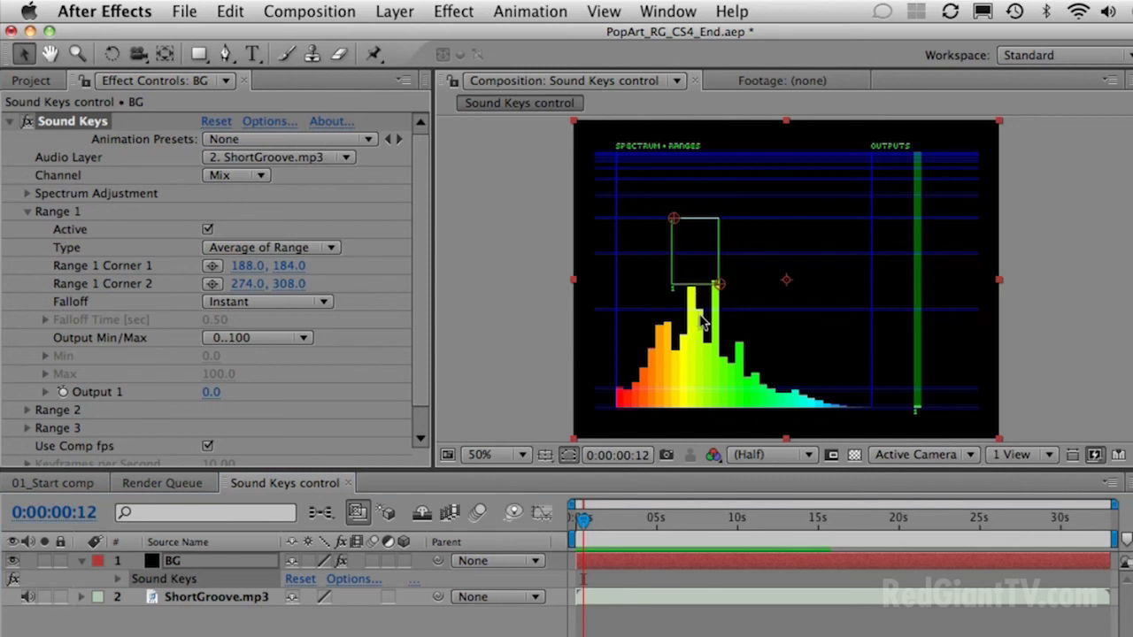
{"action": "left_click_drag", "start_coordinate": [592, 528], "coordinate": [550, 526]}
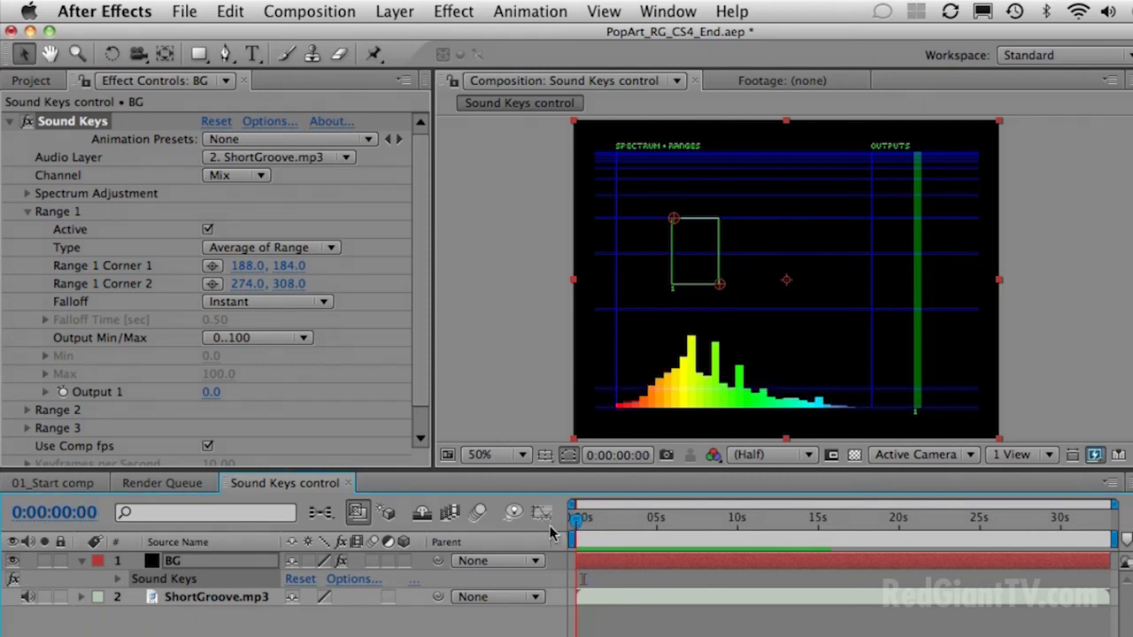
{"action": "key", "text": "space"}
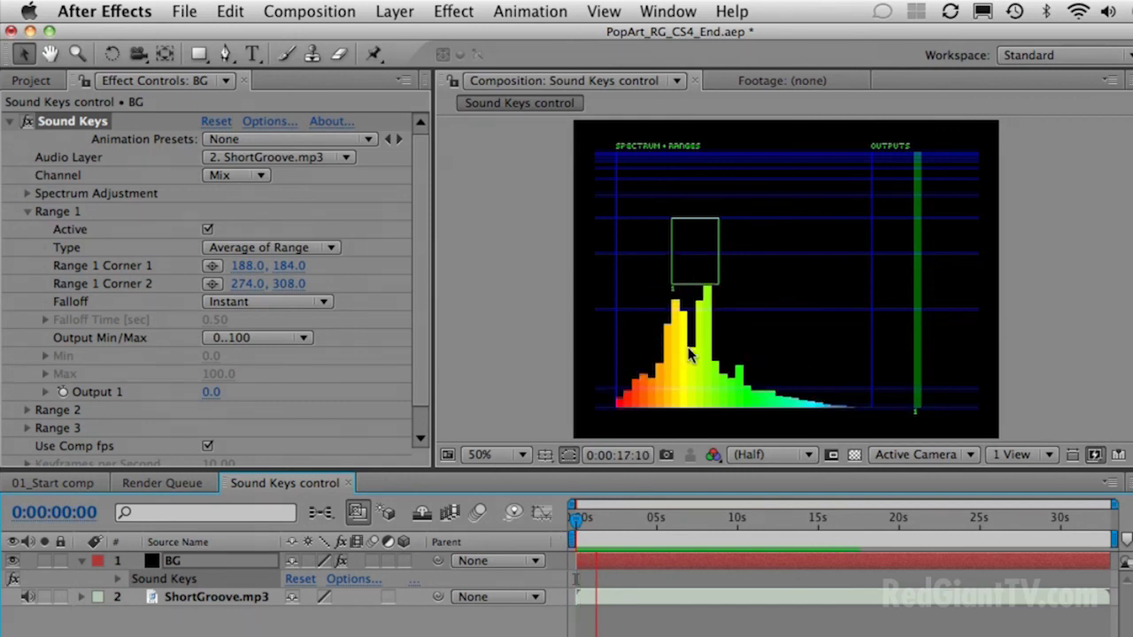
{"action": "left_click", "coordinate": [680, 267]}
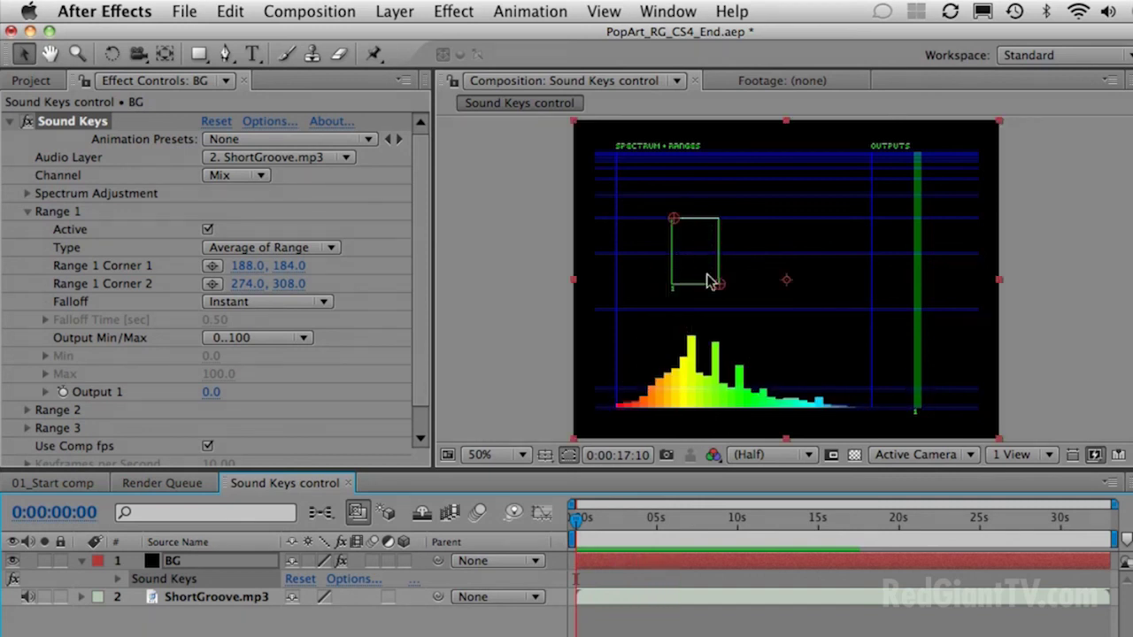
Step: Shrink the Range 1 box with Corner 2 at about 262, 252, preview it and scrub to 0:00:01:23
{"action": "left_click_drag", "start_coordinate": [719, 288], "coordinate": [713, 262]}
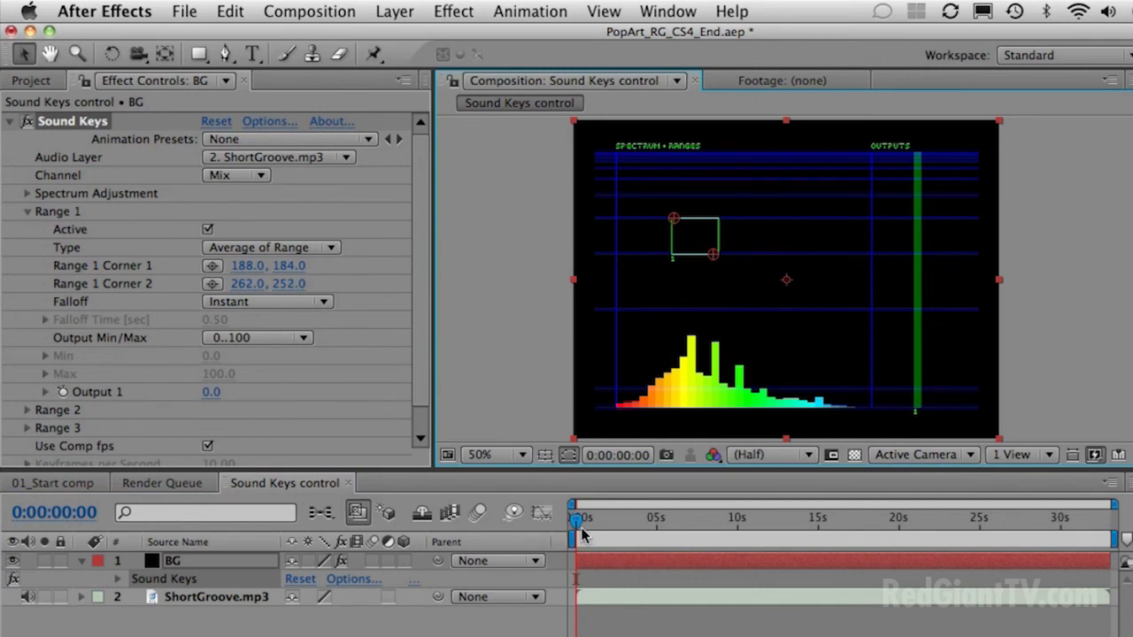
{"action": "key", "text": "space"}
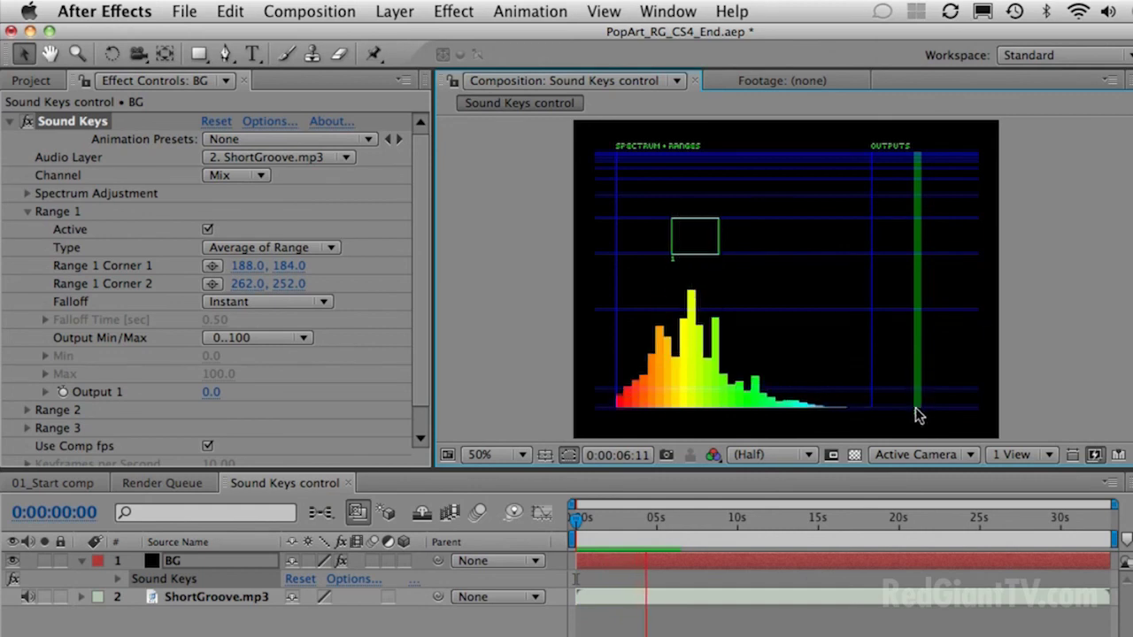
{"action": "left_click", "coordinate": [674, 241]}
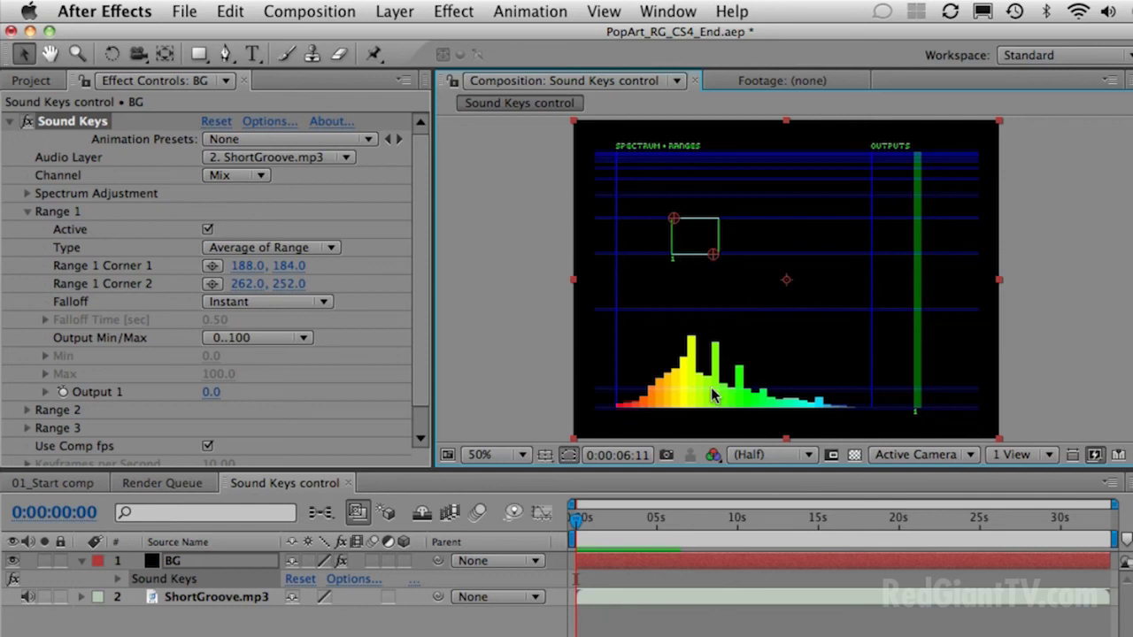
{"action": "left_click_drag", "start_coordinate": [577, 528], "coordinate": [609, 523]}
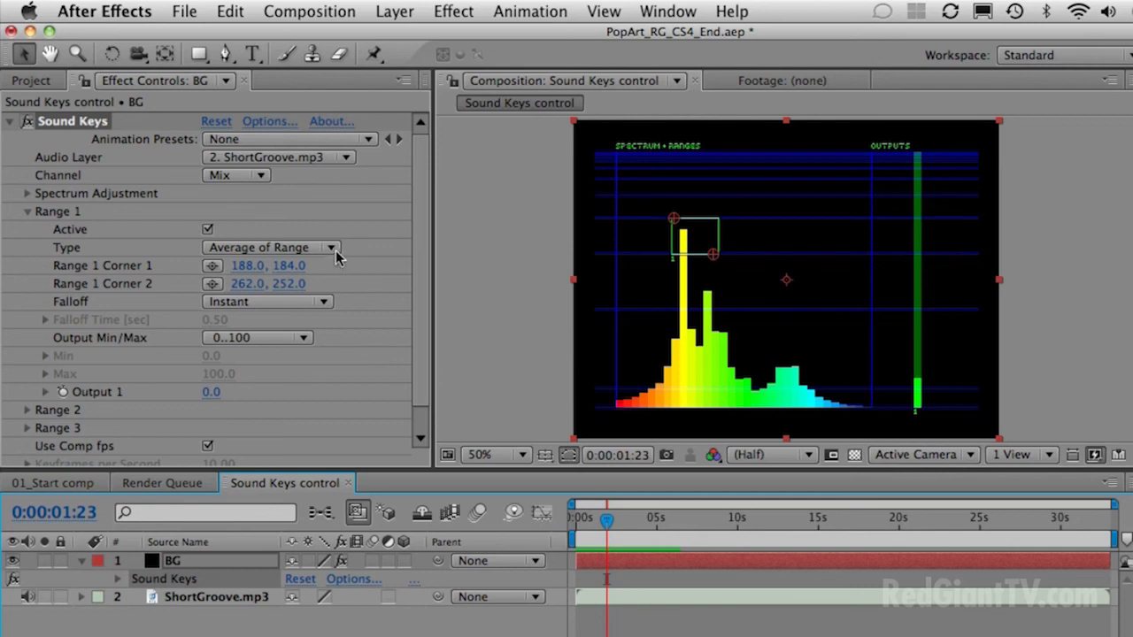
Step: Set the Range 1 Type to On/Off Trigger, place Corner 1 at about 184, 252 and preview the composition from the start
{"action": "left_click", "coordinate": [252, 250]}
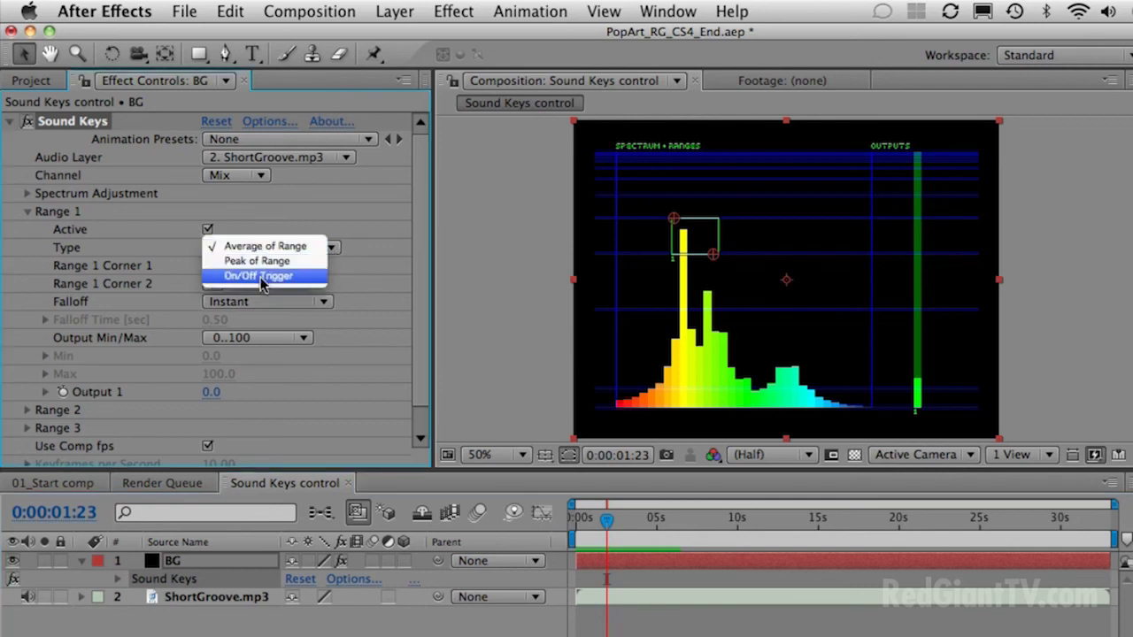
{"action": "left_click", "coordinate": [259, 275]}
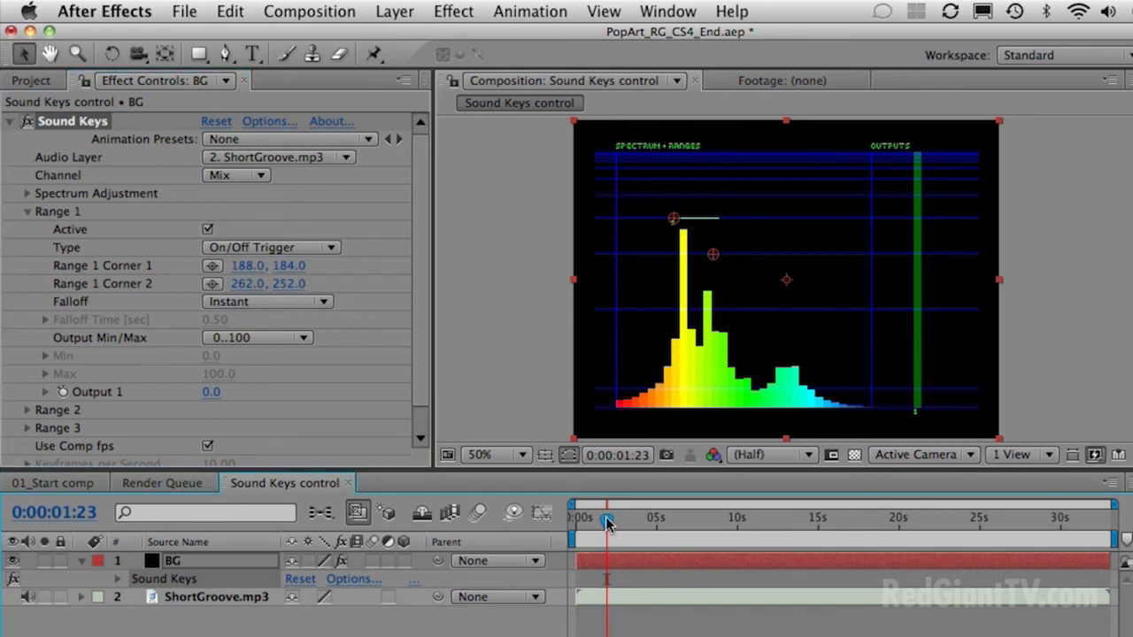
{"action": "mouse_move", "coordinate": [607, 522]}
{"action": "left_mouse_down"}
{"action": "mouse_move", "coordinate": [574, 522]}
{"action": "mouse_move", "coordinate": [627, 518]}
{"action": "left_mouse_up"}
{"action": "left_click_drag", "start_coordinate": [672, 220], "coordinate": [672, 258]}
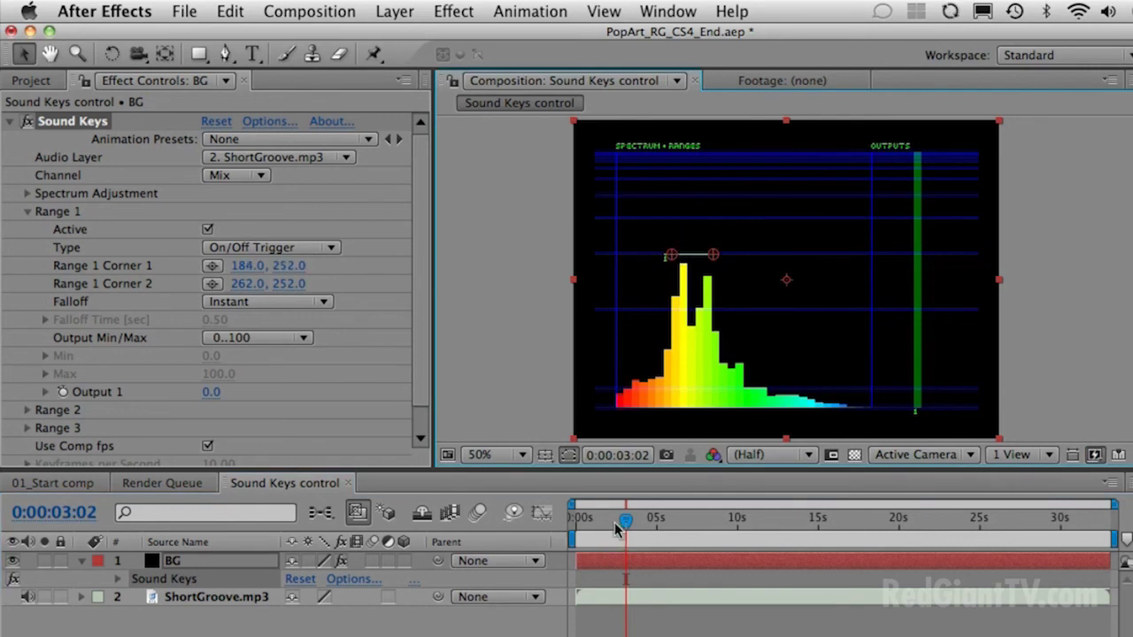
{"action": "key", "text": "Home"}
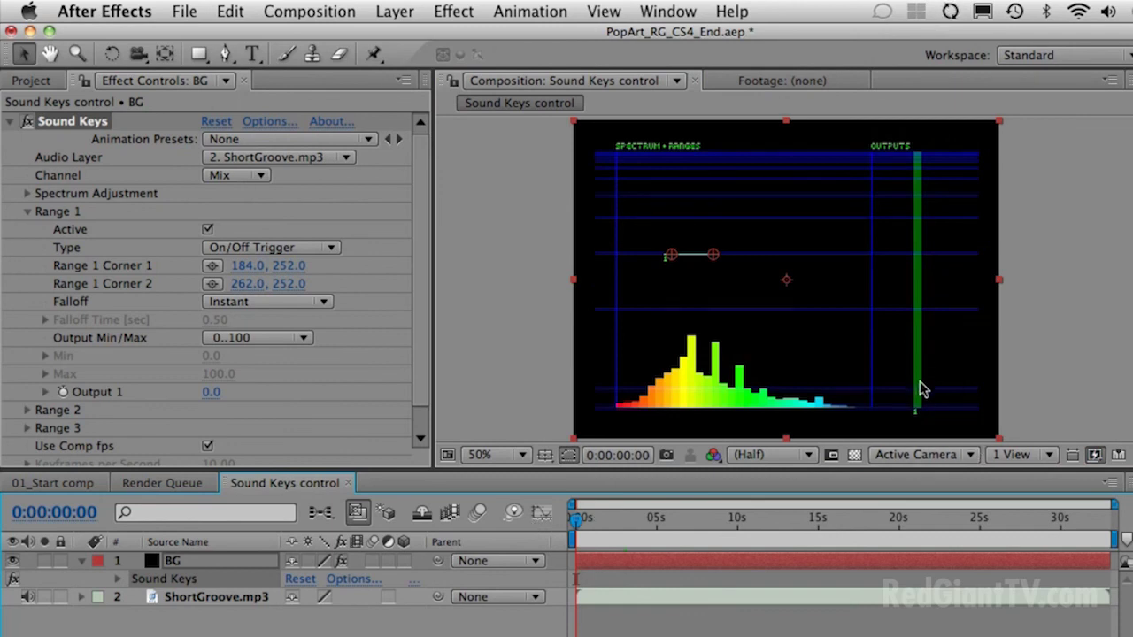
{"action": "key", "text": "space"}
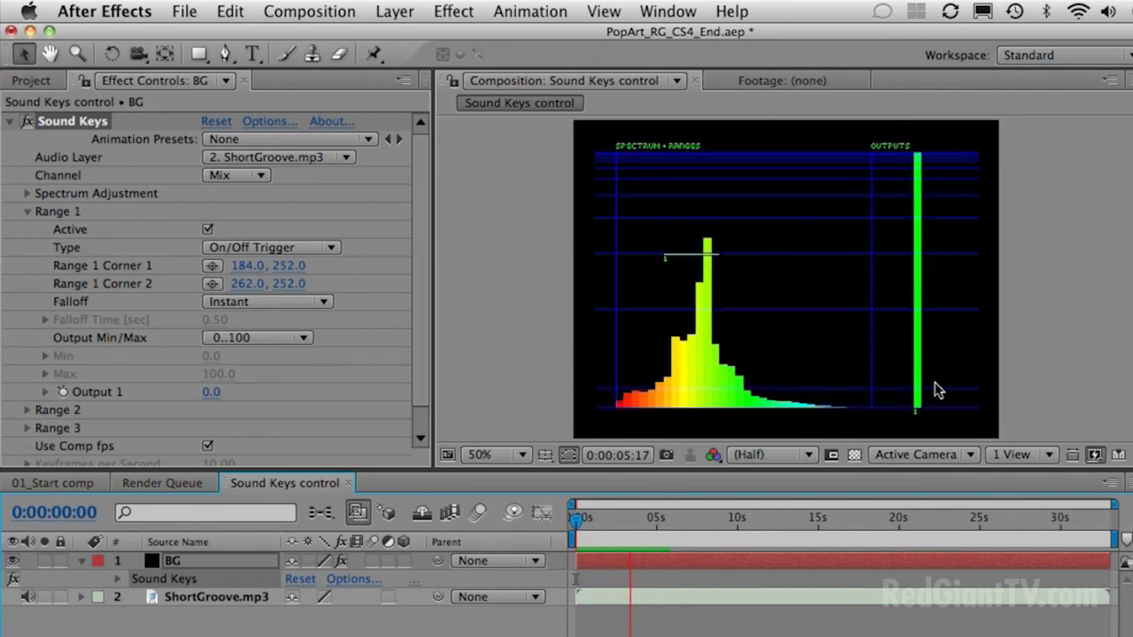
{"action": "left_click", "coordinate": [724, 257]}
Step: Narrow and raise the Range 1 trigger line, previewing it with the music, with Corner 1 at about 192, 218 and Corner 2 at about 224, 218
{"action": "left_click_drag", "start_coordinate": [715, 258], "coordinate": [711, 256]}
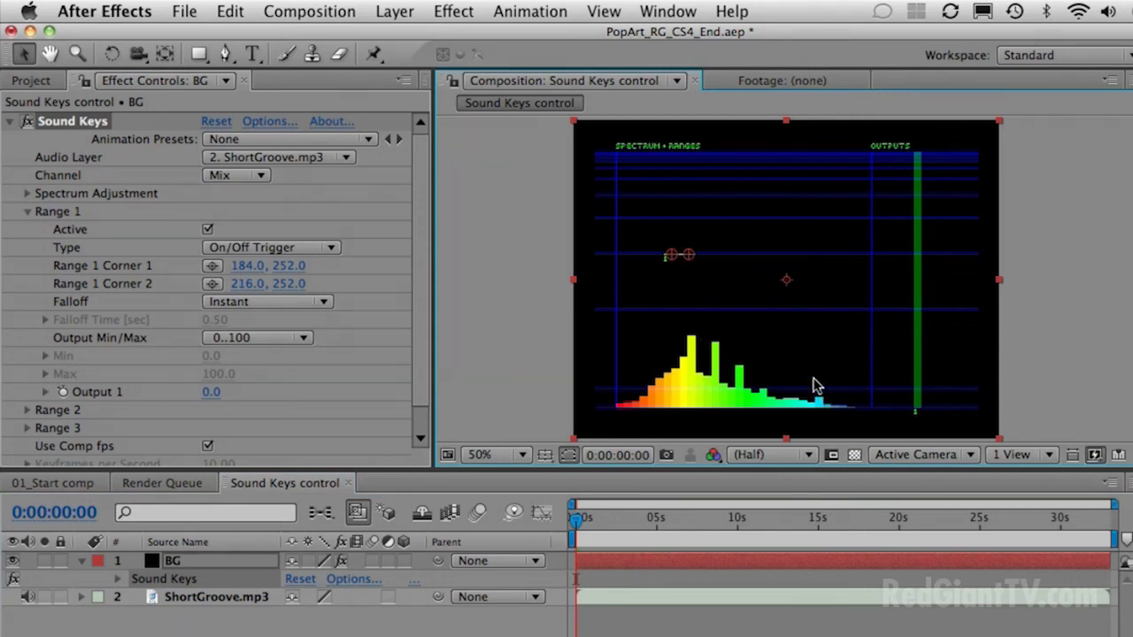
{"action": "key", "text": "KP_0"}
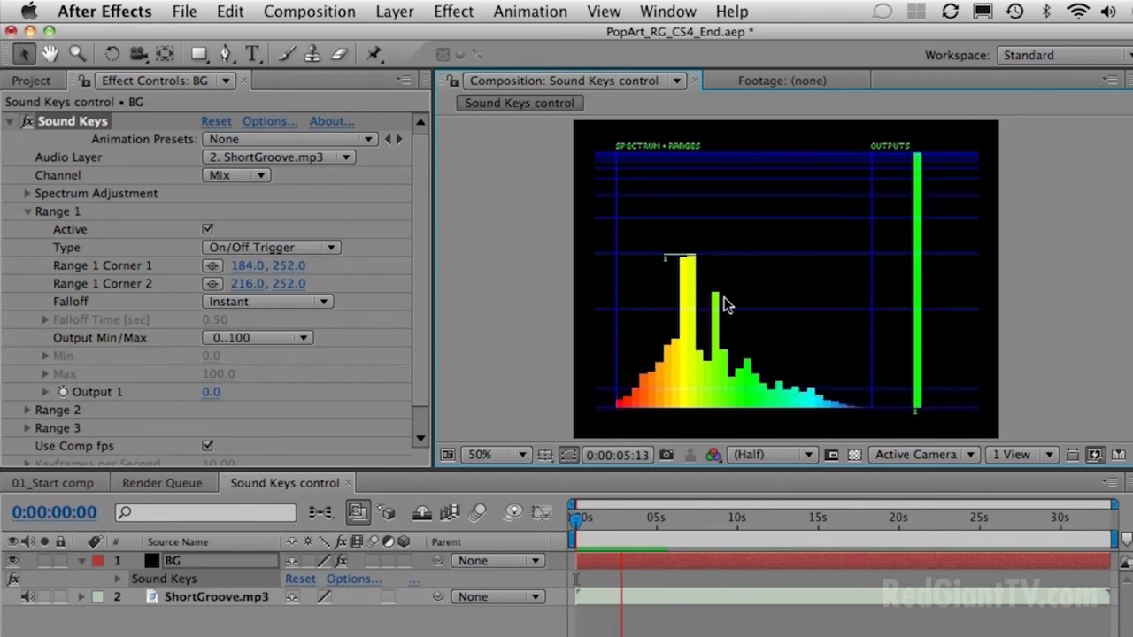
{"action": "left_click", "coordinate": [699, 286]}
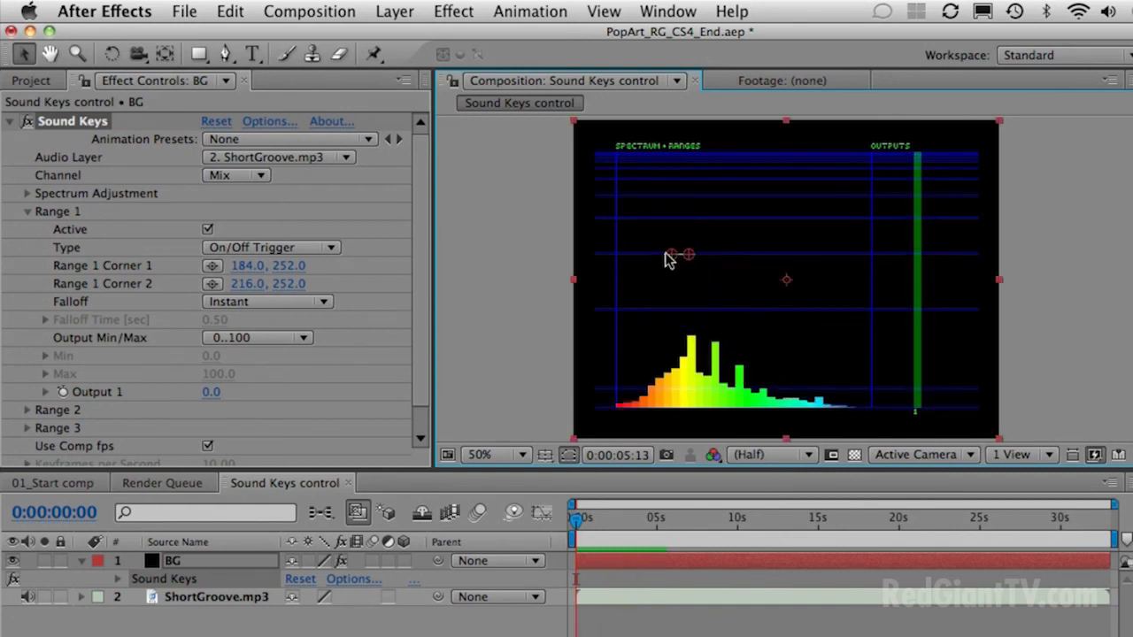
{"action": "left_click_drag", "start_coordinate": [669, 253], "coordinate": [693, 239]}
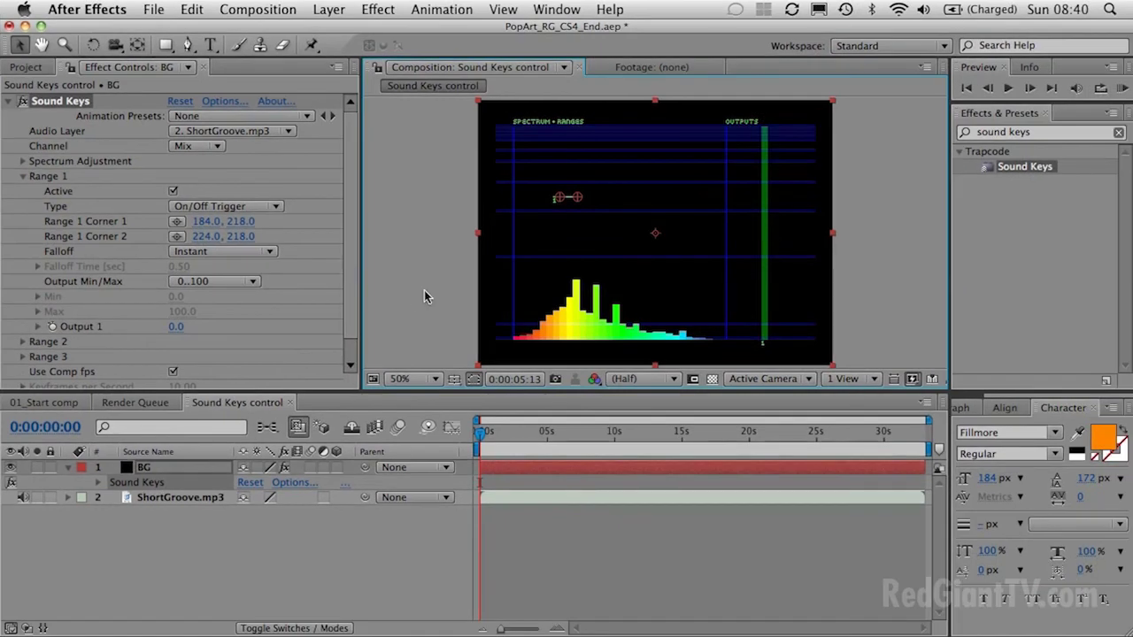
{"action": "left_click_drag", "start_coordinate": [562, 201], "coordinate": [566, 203]}
Step: Switch to 01_Start comp and reveal the Opacity property of its BG layer
{"action": "left_click", "coordinate": [215, 501]}
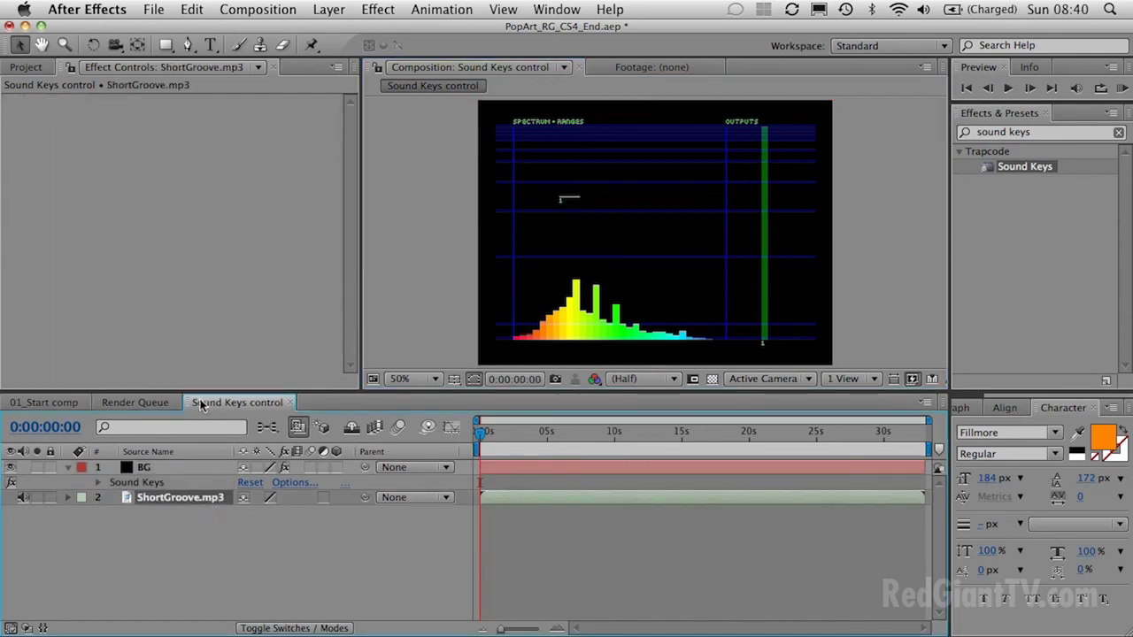
{"action": "left_click", "coordinate": [44, 403]}
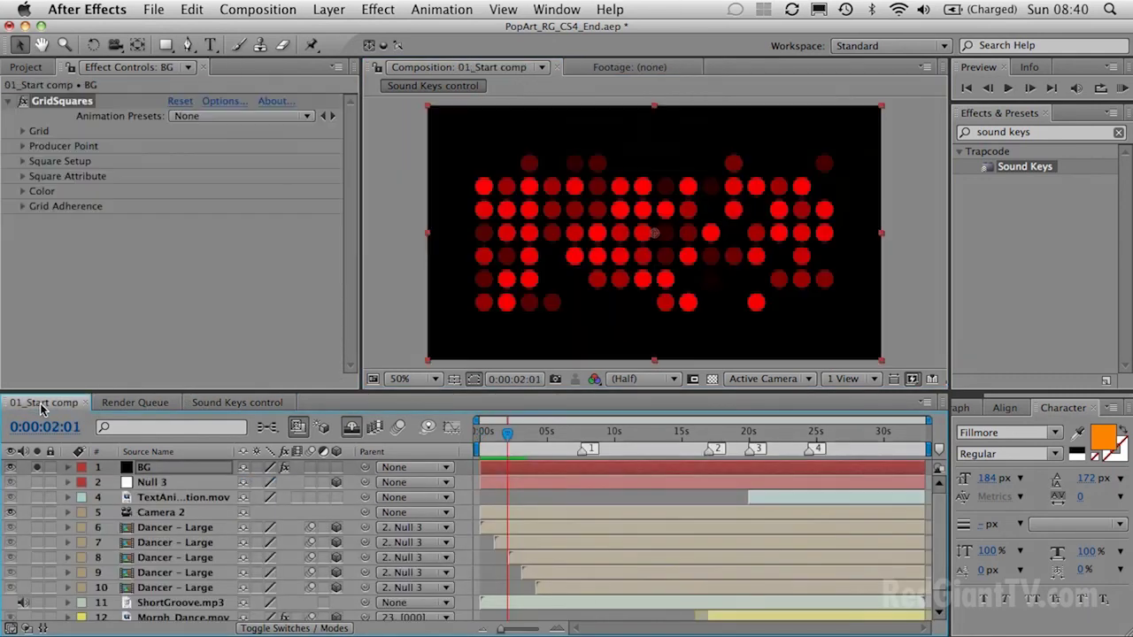
{"action": "left_click", "coordinate": [170, 469]}
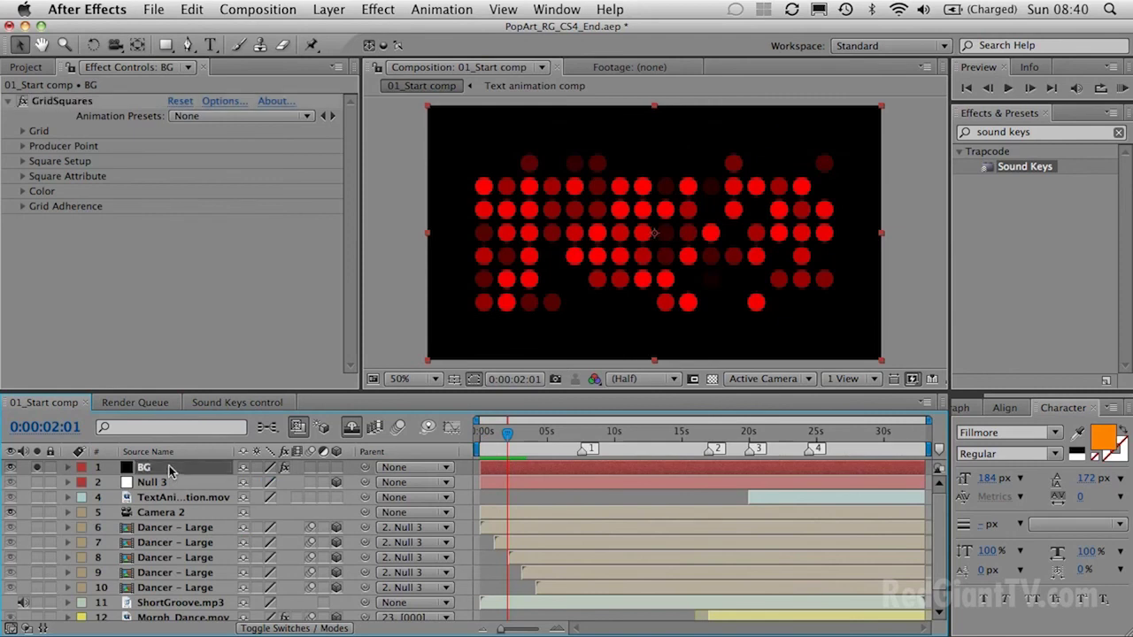
{"action": "key", "text": "t"}
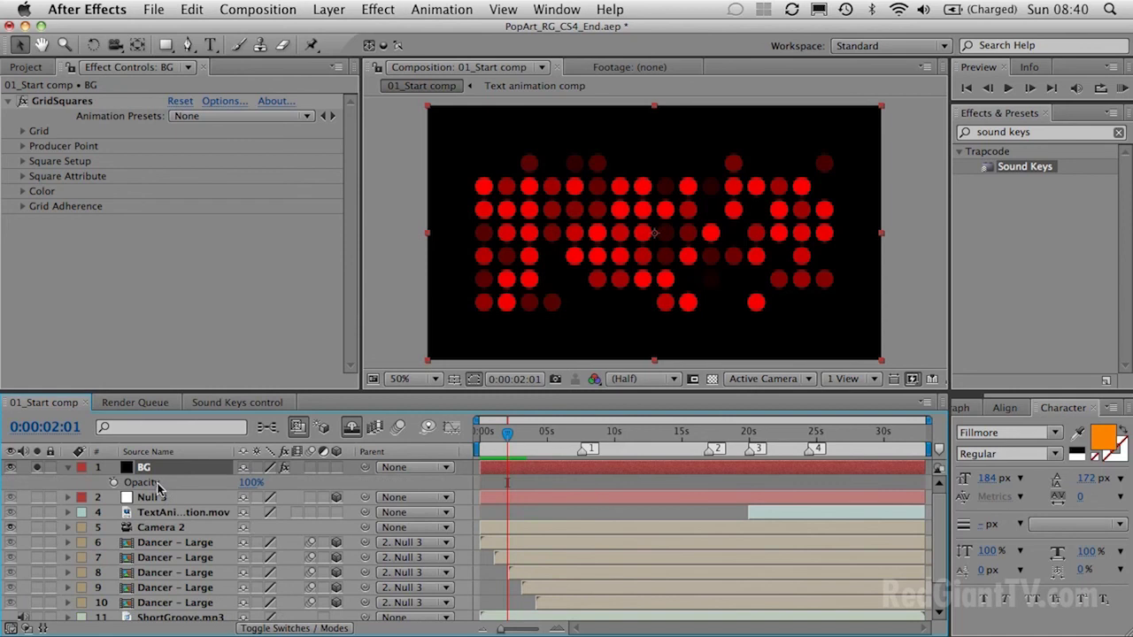
Step: In the Sound Keys control comp, apply Sound Keys on the BG layer to generate Output 1 keyframes and reveal them
{"action": "left_click", "coordinate": [258, 408]}
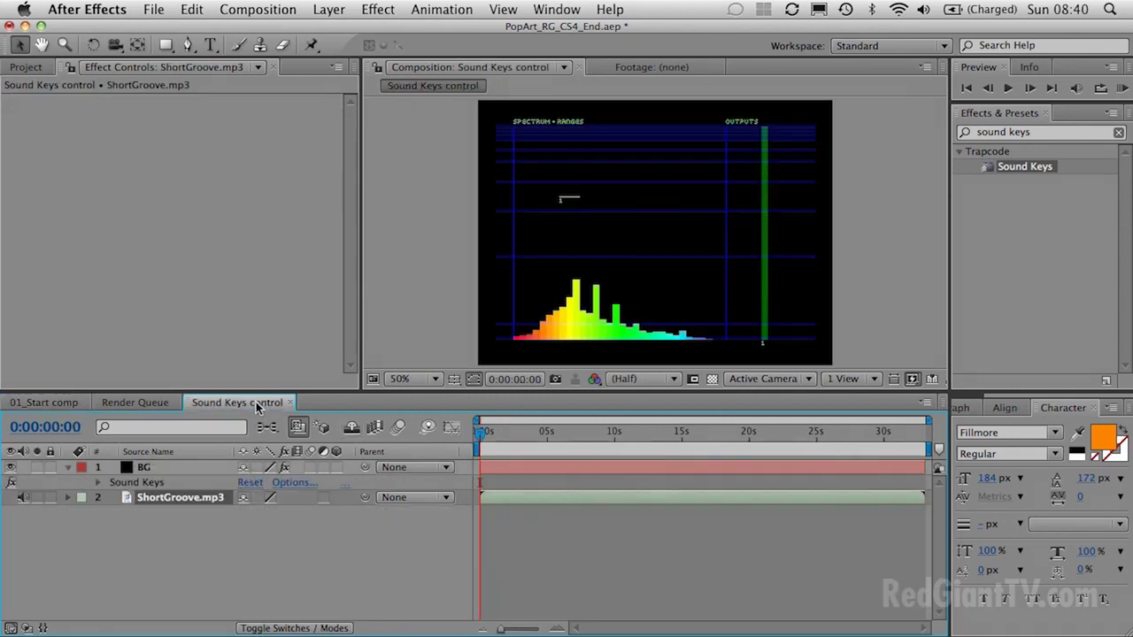
{"action": "left_click", "coordinate": [156, 472]}
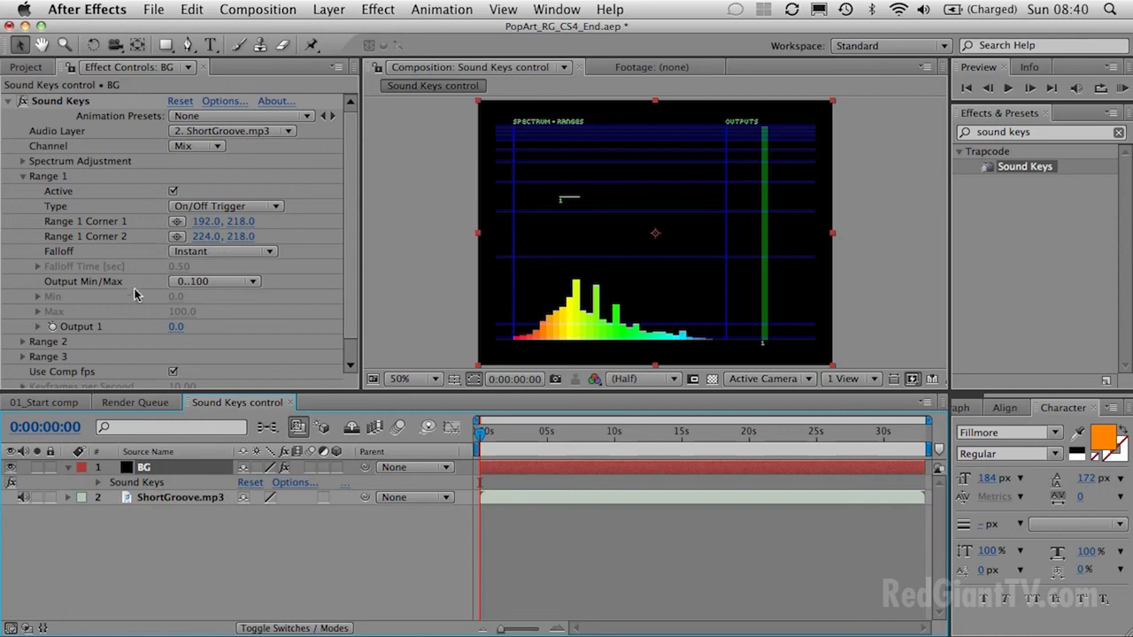
{"action": "scroll", "coordinate": [162, 339], "scroll_direction": "down", "scroll_amount": 1}
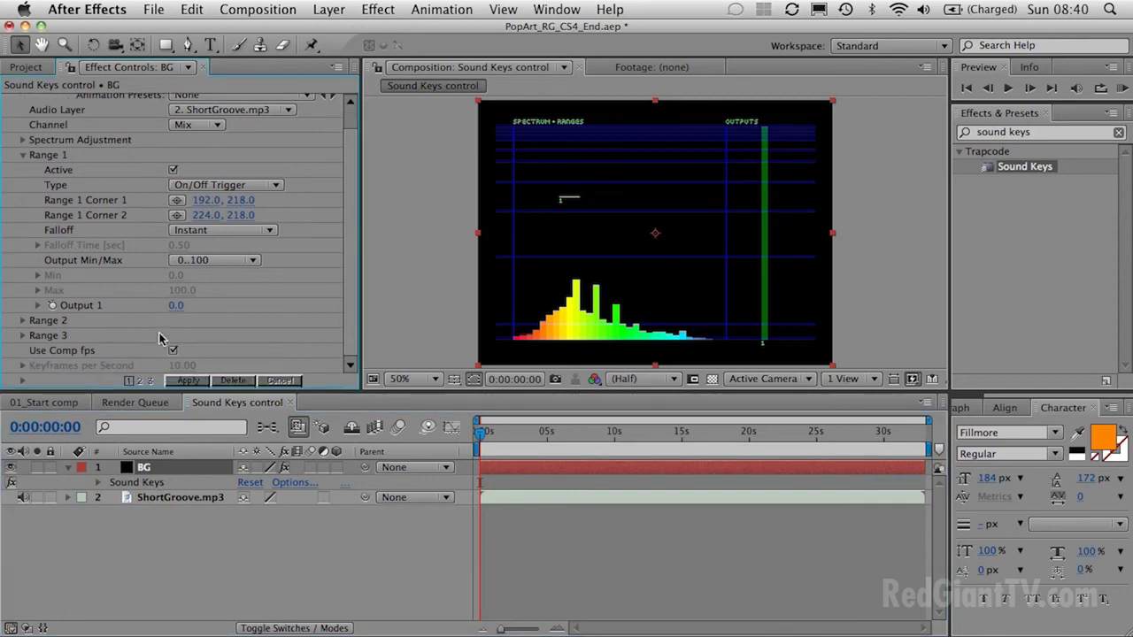
{"action": "left_click", "coordinate": [187, 383]}
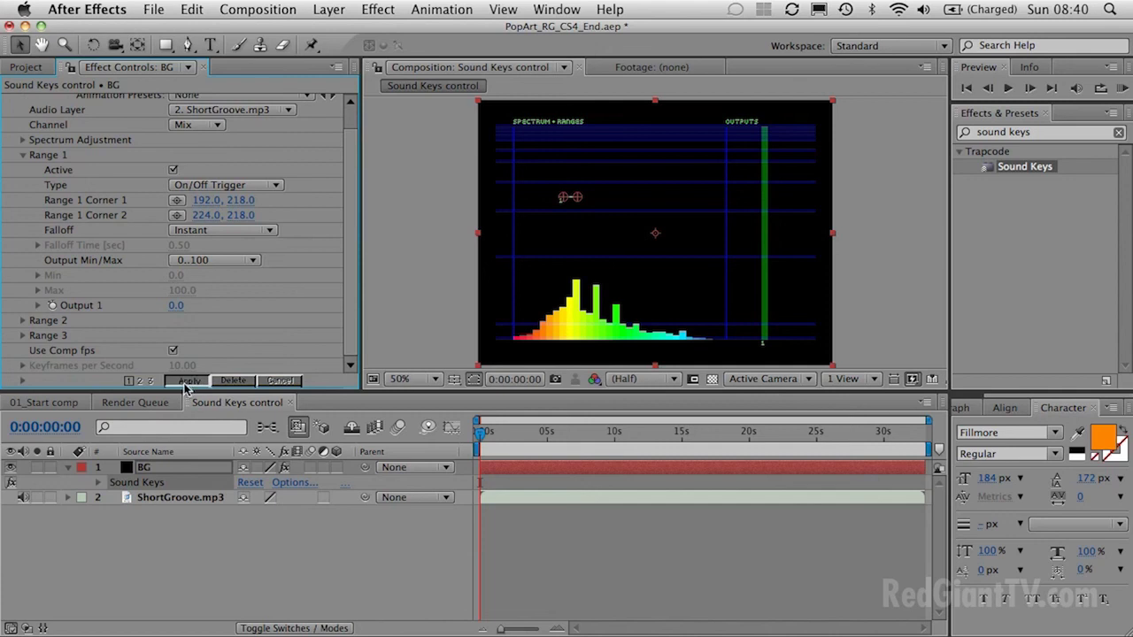
{"action": "left_click", "coordinate": [187, 383]}
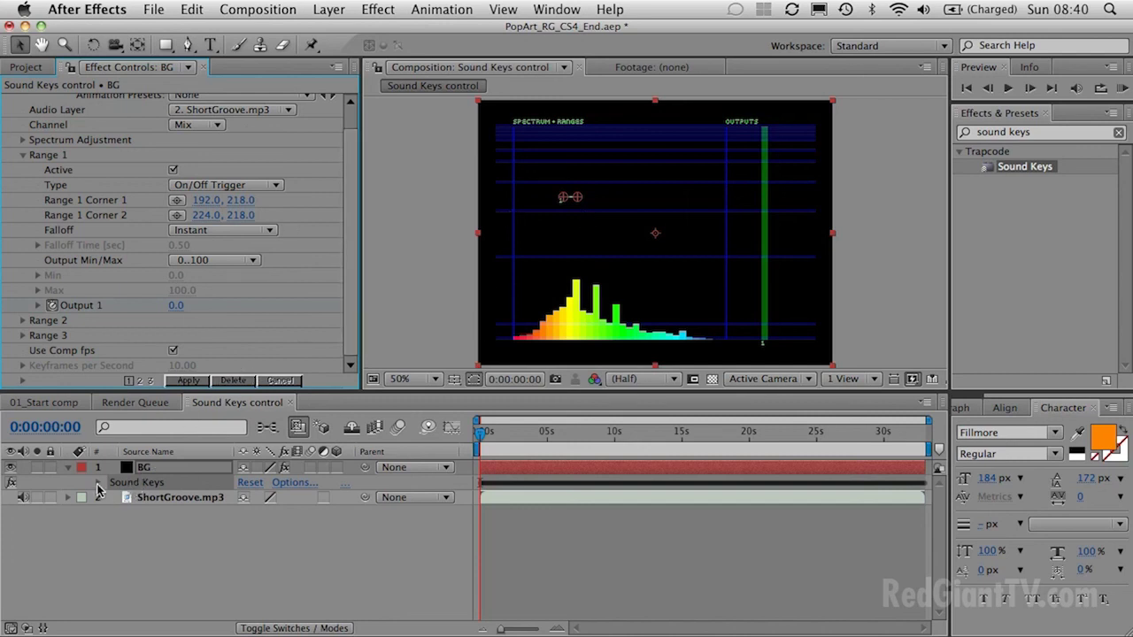
{"action": "left_click", "coordinate": [156, 472]}
{"action": "key", "text": "u"}
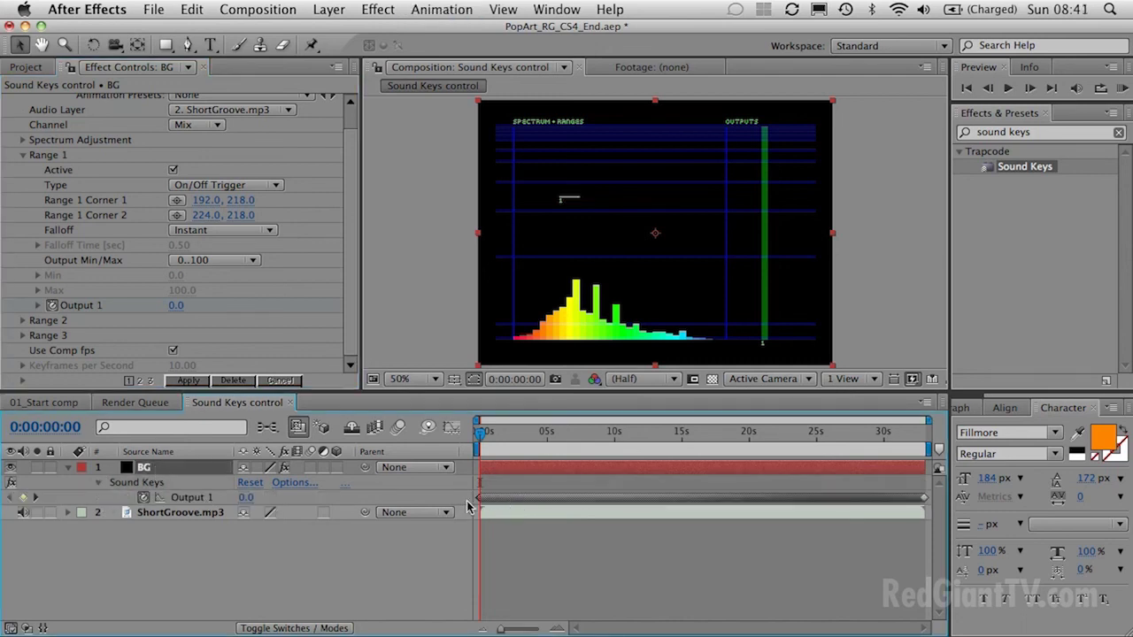
Step: Examine the Output 1 keyframe spikes in the Graph Editor around 0:00:02:04 and return to the start of the comp
{"action": "left_click", "coordinate": [209, 501]}
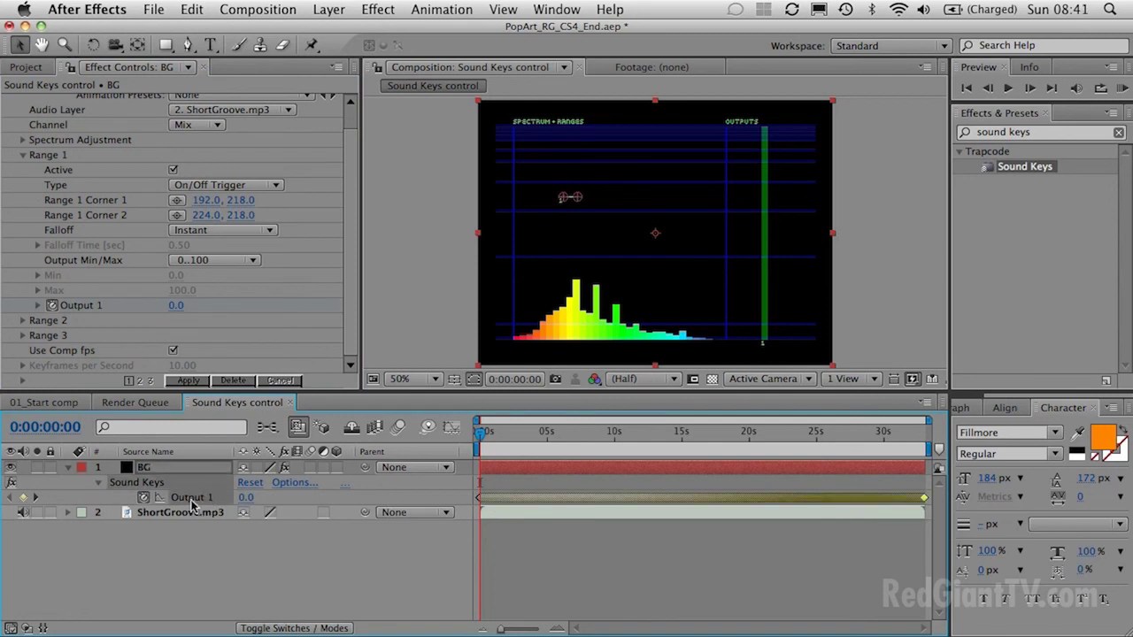
{"action": "left_click", "coordinate": [452, 429]}
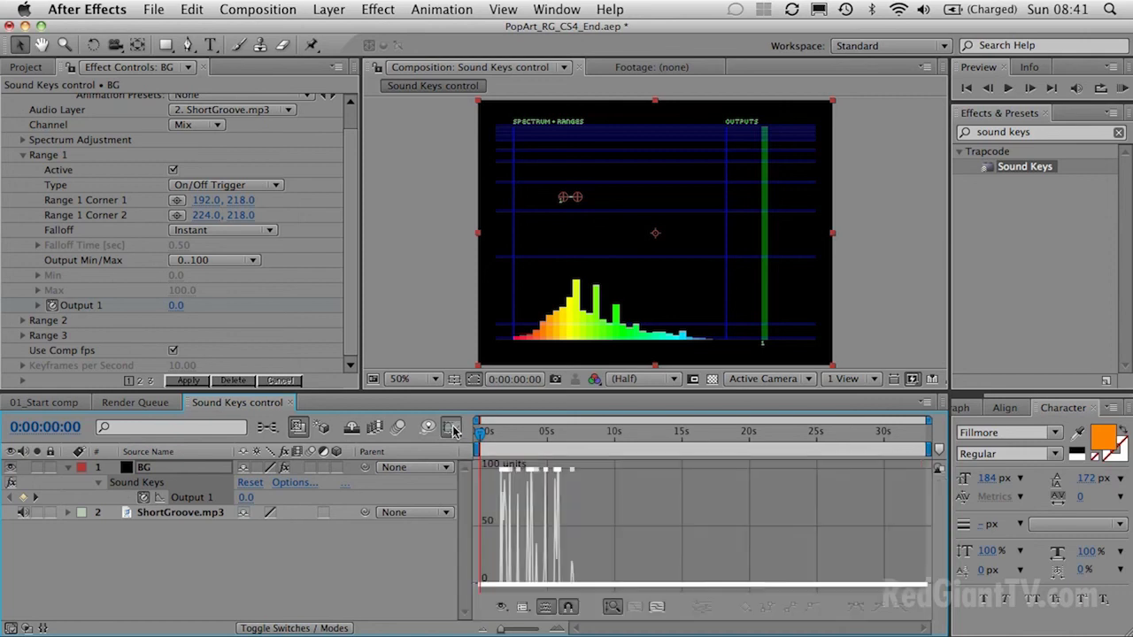
{"action": "left_click_drag", "start_coordinate": [482, 437], "coordinate": [511, 437]}
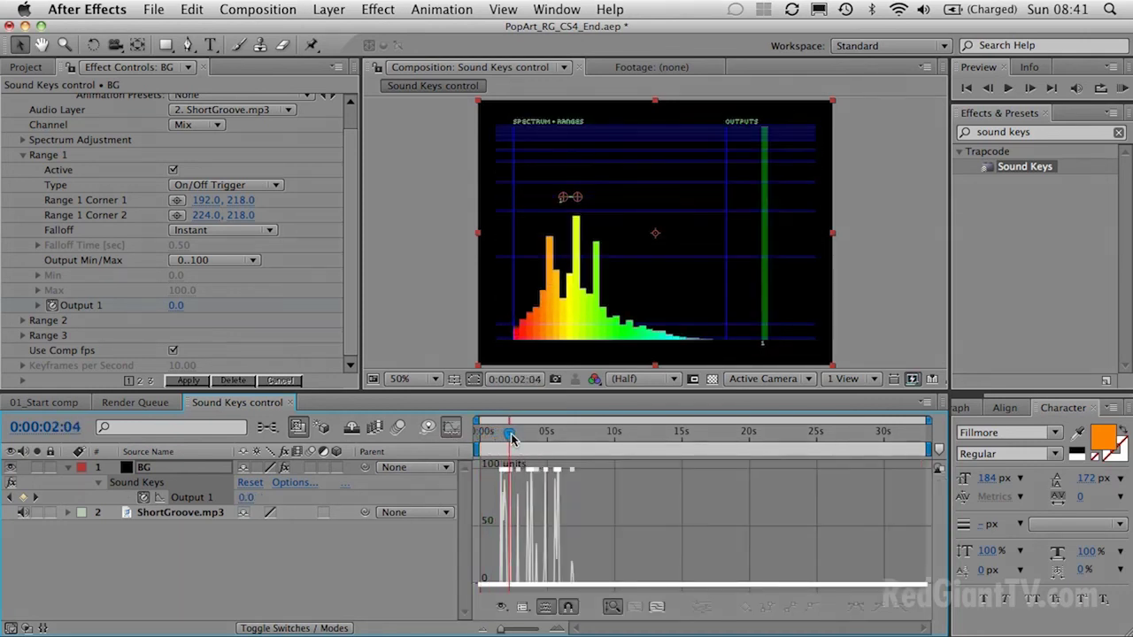
{"action": "key", "text": "="}
{"action": "key", "text": "="}
{"action": "key", "text": "="}
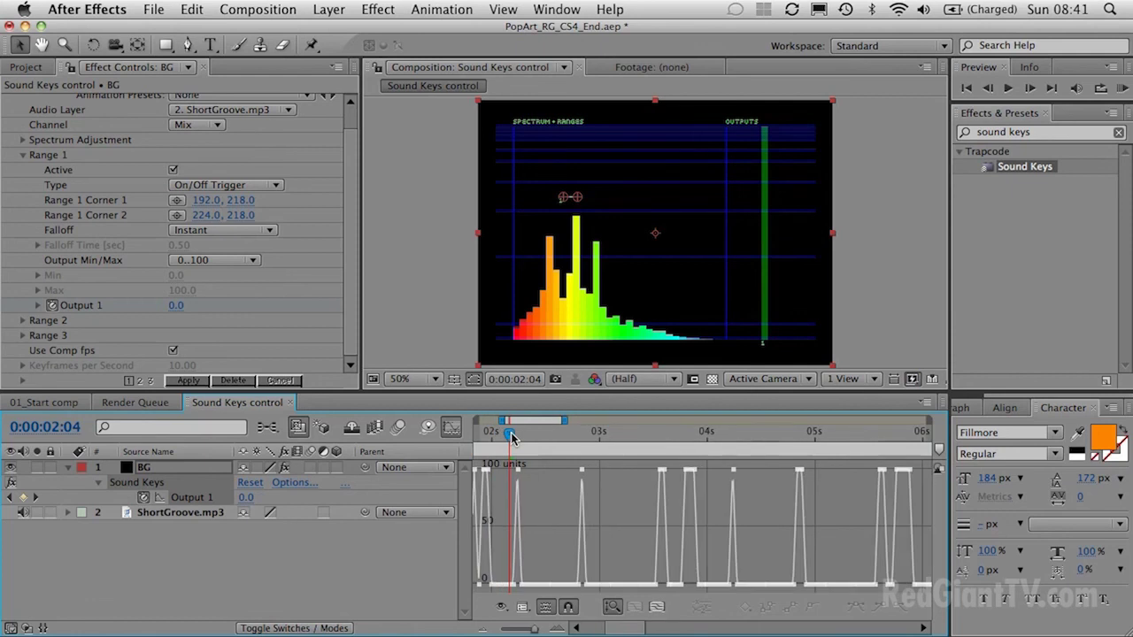
{"action": "key", "text": "minus"}
{"action": "key", "text": "minus"}
{"action": "key", "text": "minus"}
{"action": "left_click_drag", "start_coordinate": [518, 435], "coordinate": [476, 443]}
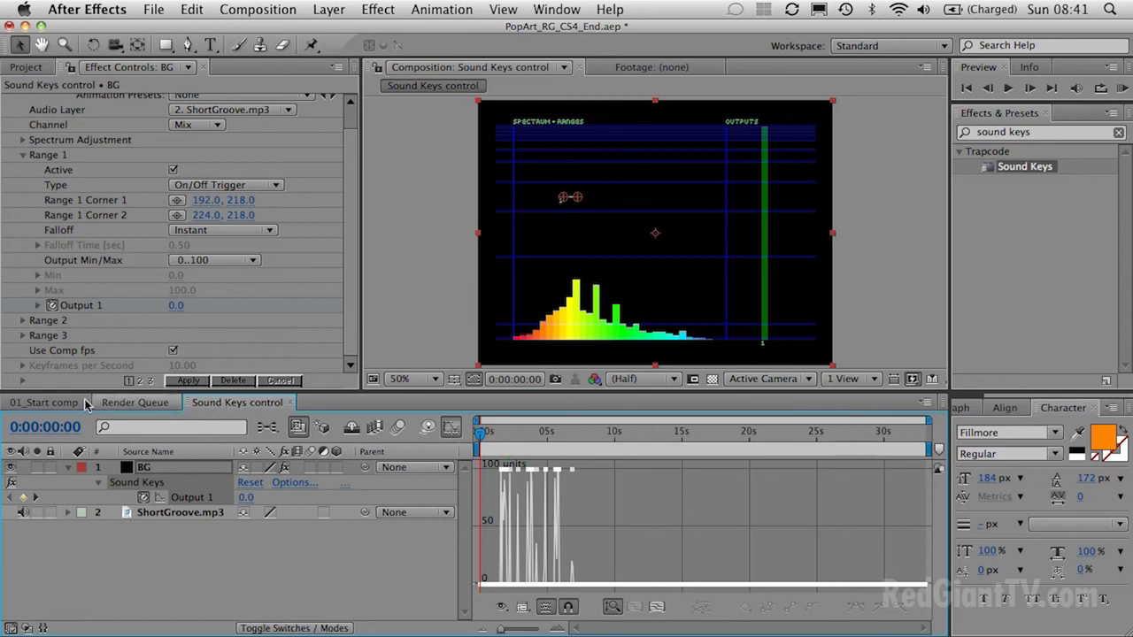
Step: Dock the Sound Keys control timeline above the 01_Start comp timeline, resize both to show Output 1 and Opacity, and close the Graph Editor
{"action": "left_click", "coordinate": [44, 403]}
{"action": "left_click", "coordinate": [210, 403]}
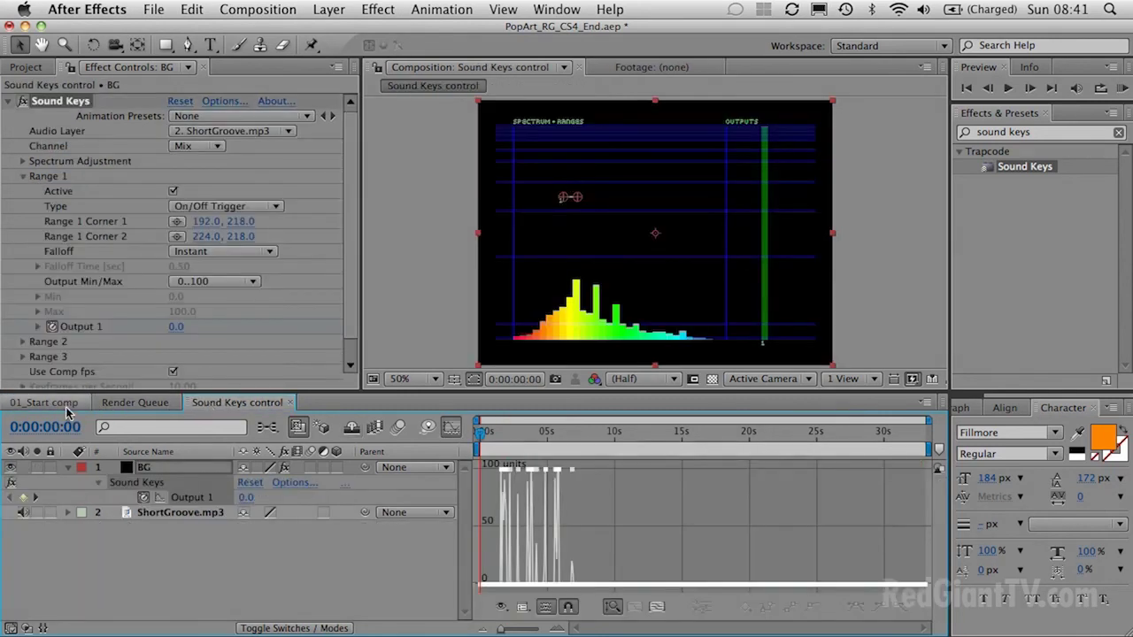
{"action": "left_click", "coordinate": [44, 402]}
{"action": "left_click", "coordinate": [215, 404]}
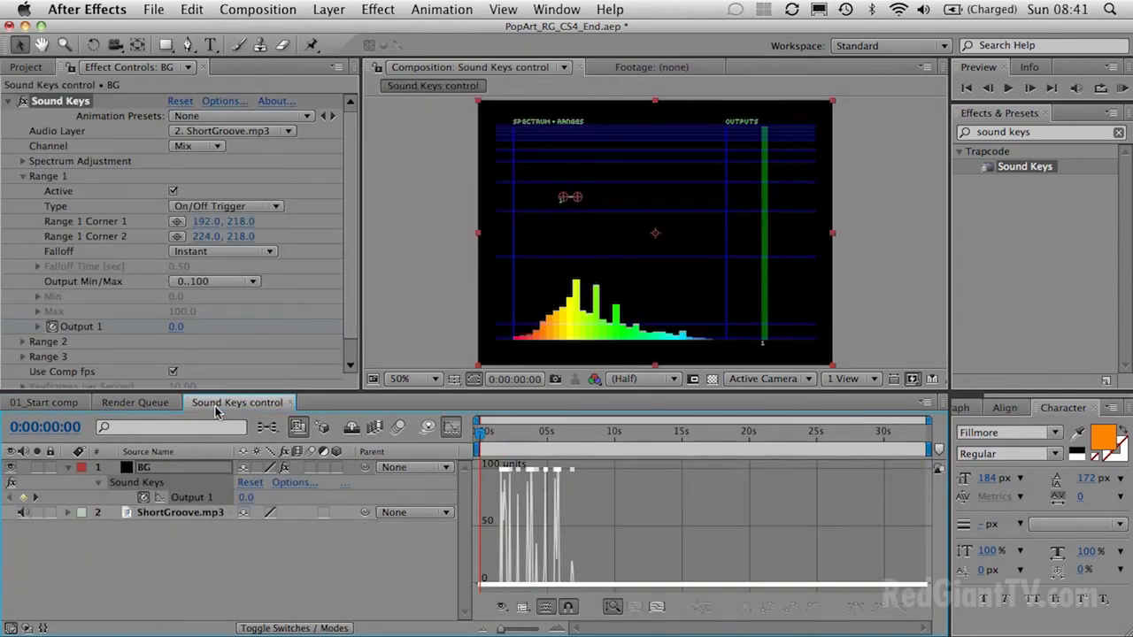
{"action": "left_click_drag", "start_coordinate": [188, 407], "coordinate": [270, 427]}
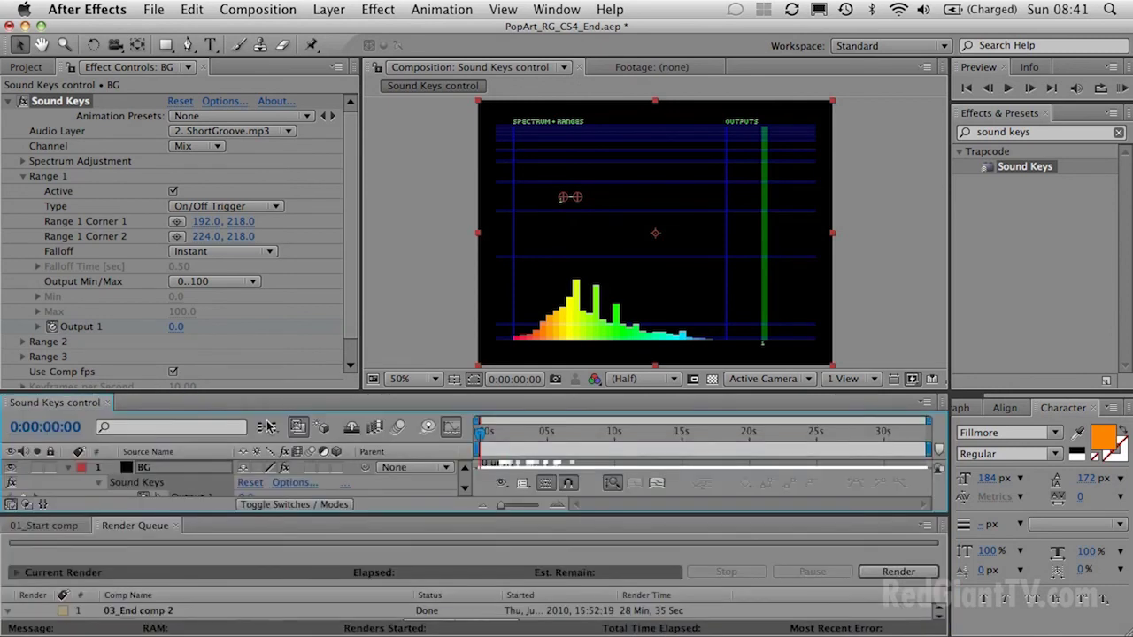
{"action": "left_click", "coordinate": [49, 526]}
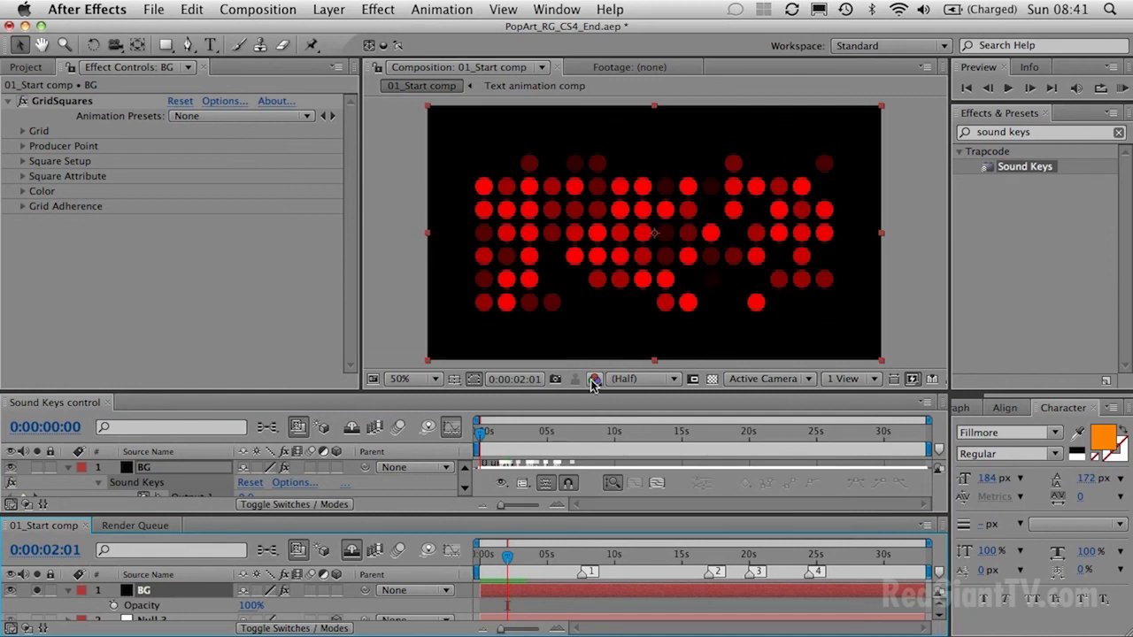
{"action": "left_click_drag", "start_coordinate": [586, 394], "coordinate": [584, 337]}
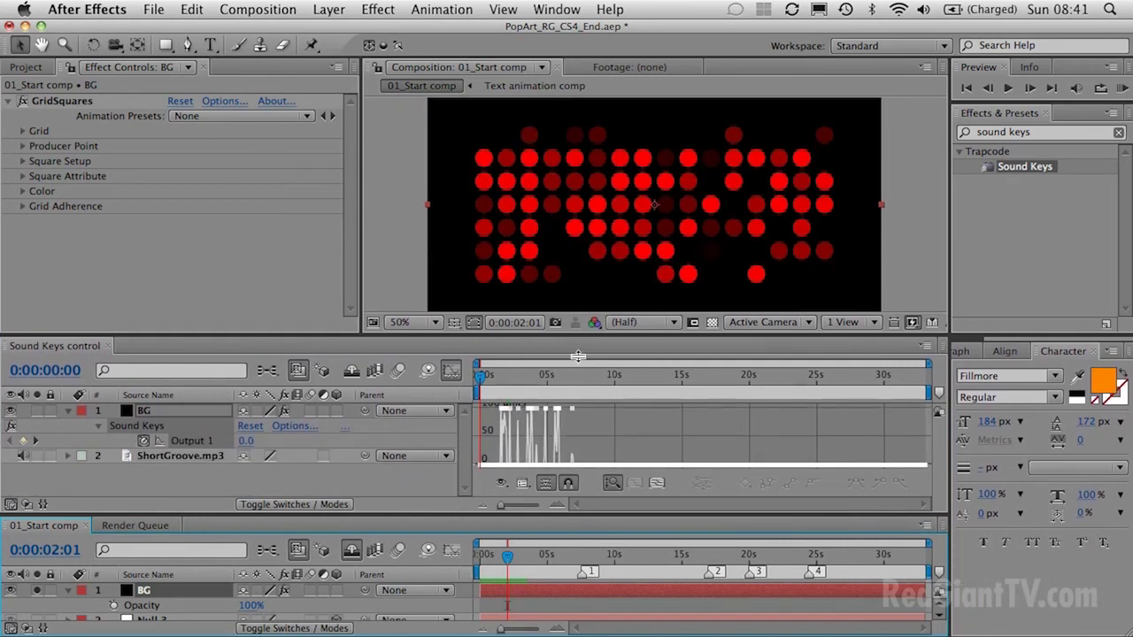
{"action": "left_click_drag", "start_coordinate": [557, 513], "coordinate": [556, 475]}
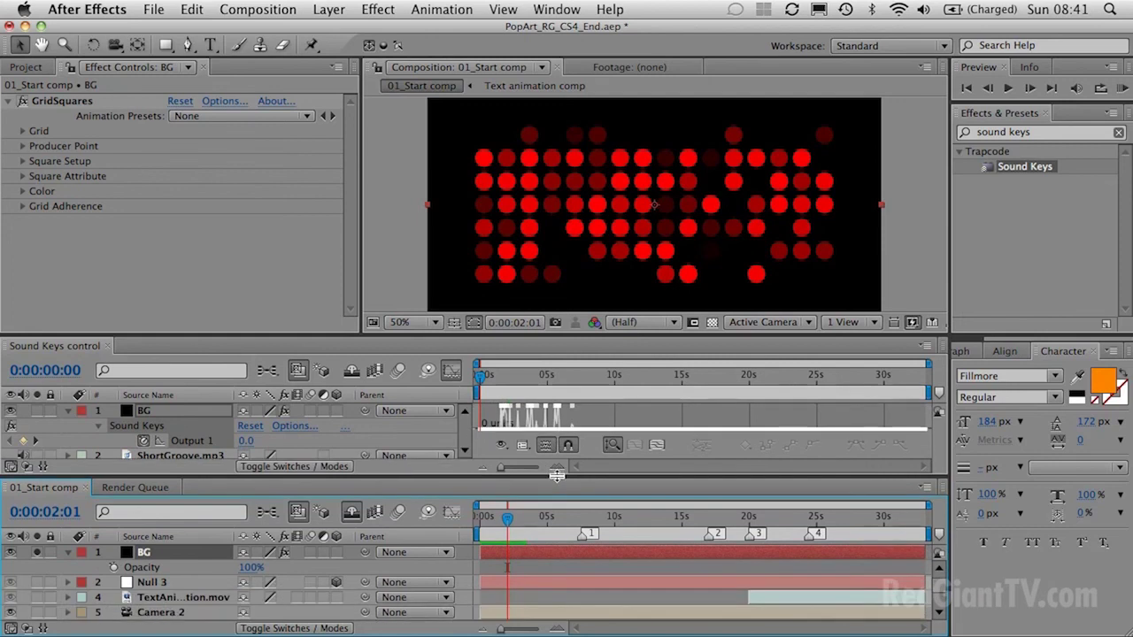
{"action": "left_click", "coordinate": [451, 370]}
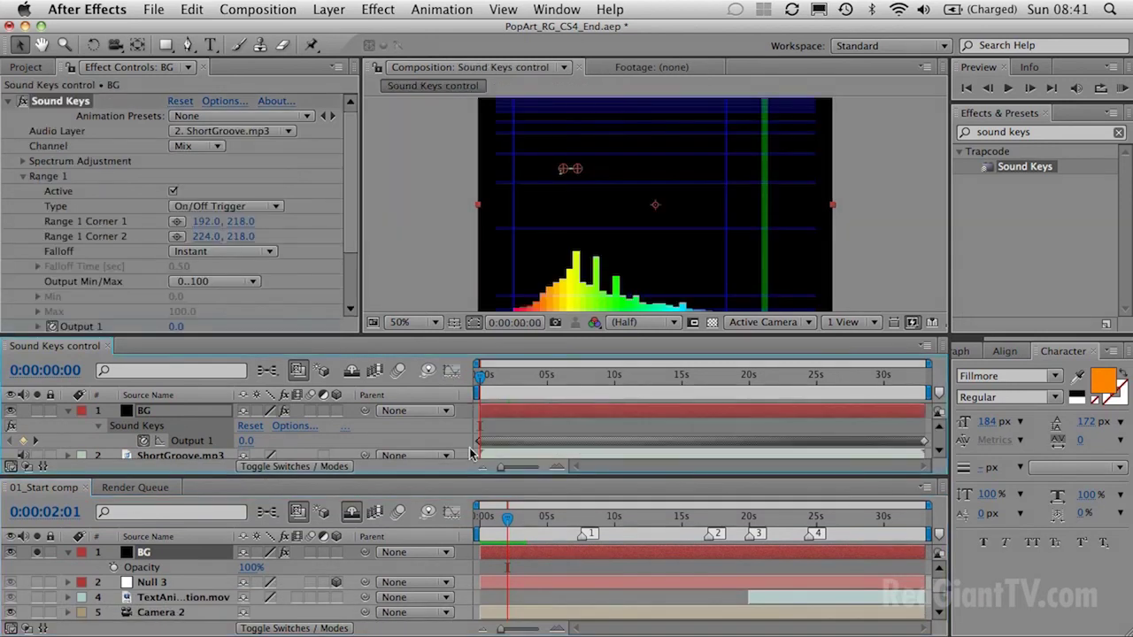
Step: Add an expression to the BG layer's Opacity in 01_Start comp, link it to Sound Keys Output 1 and preview it
{"action": "left_click", "coordinate": [144, 568]}
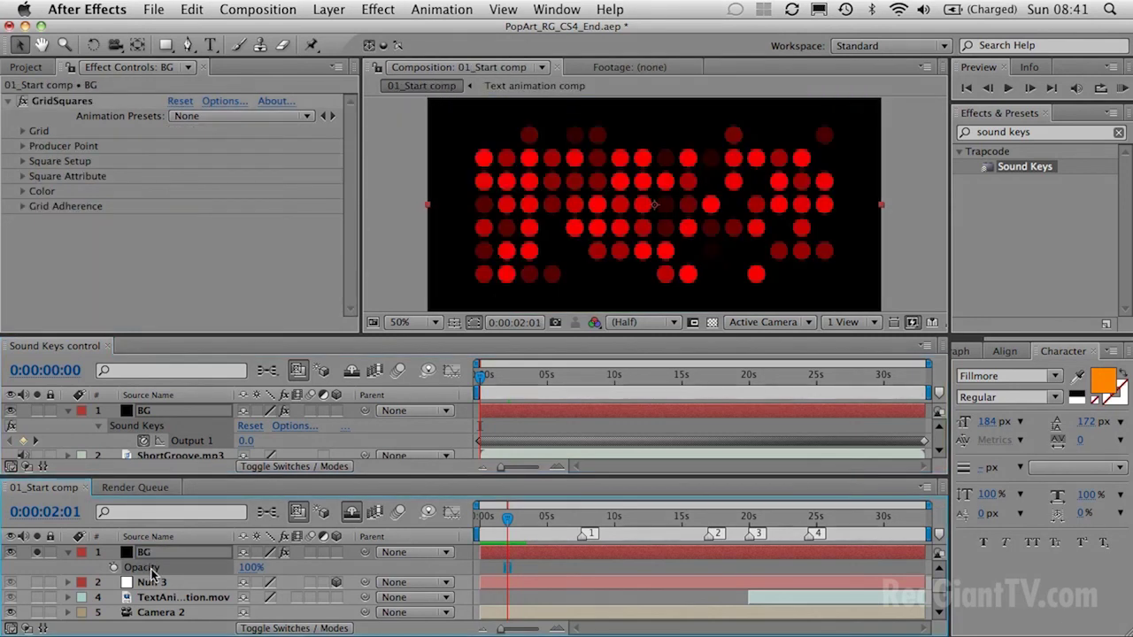
{"action": "left_click", "coordinate": [433, 11]}
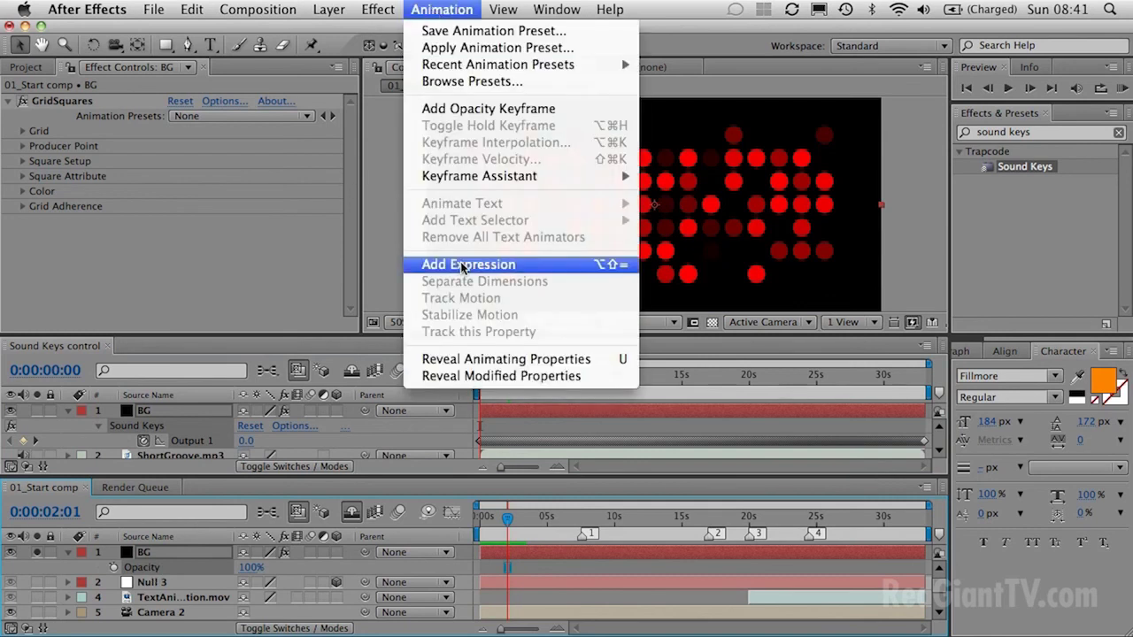
{"action": "left_click", "coordinate": [203, 526]}
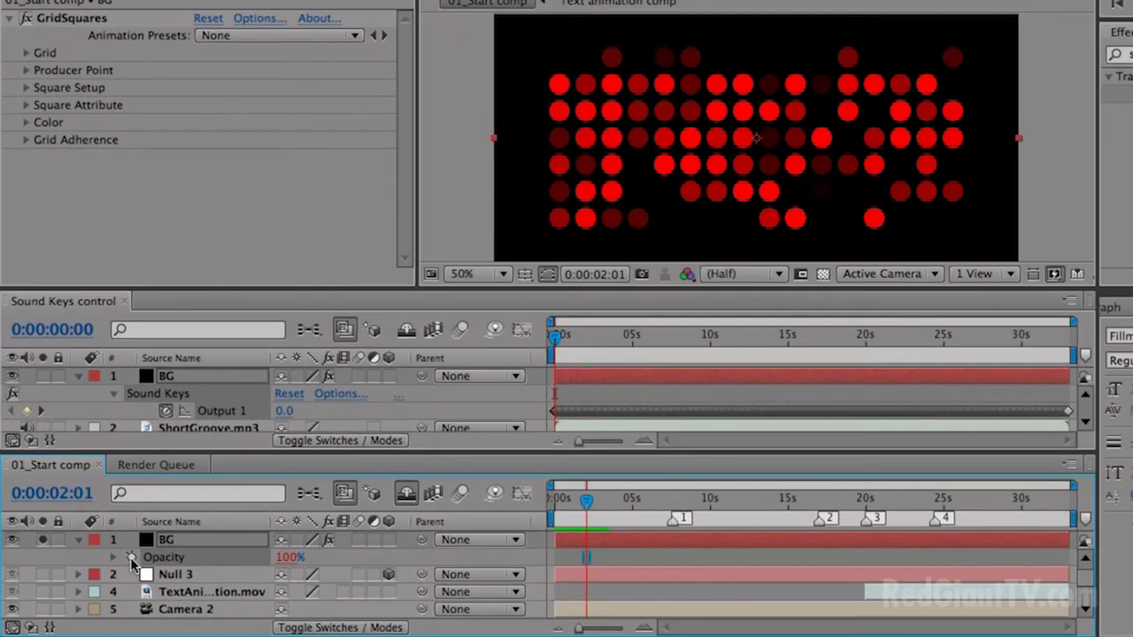
{"action": "left_click", "coordinate": [113, 569], "text": "alt"}
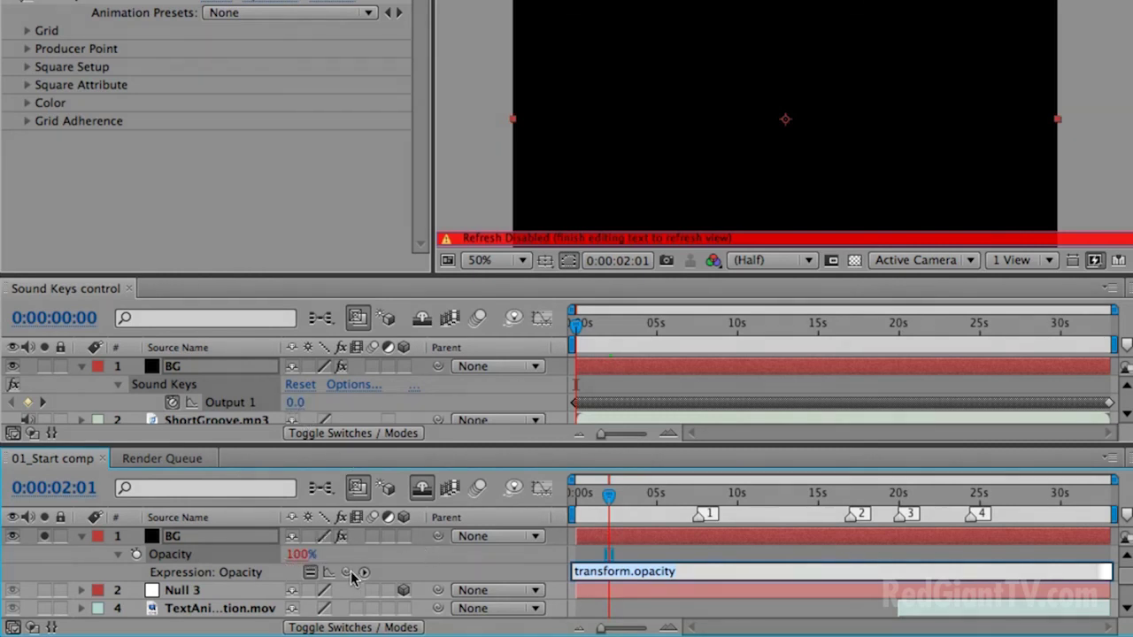
{"action": "left_click_drag", "start_coordinate": [346, 572], "coordinate": [235, 404]}
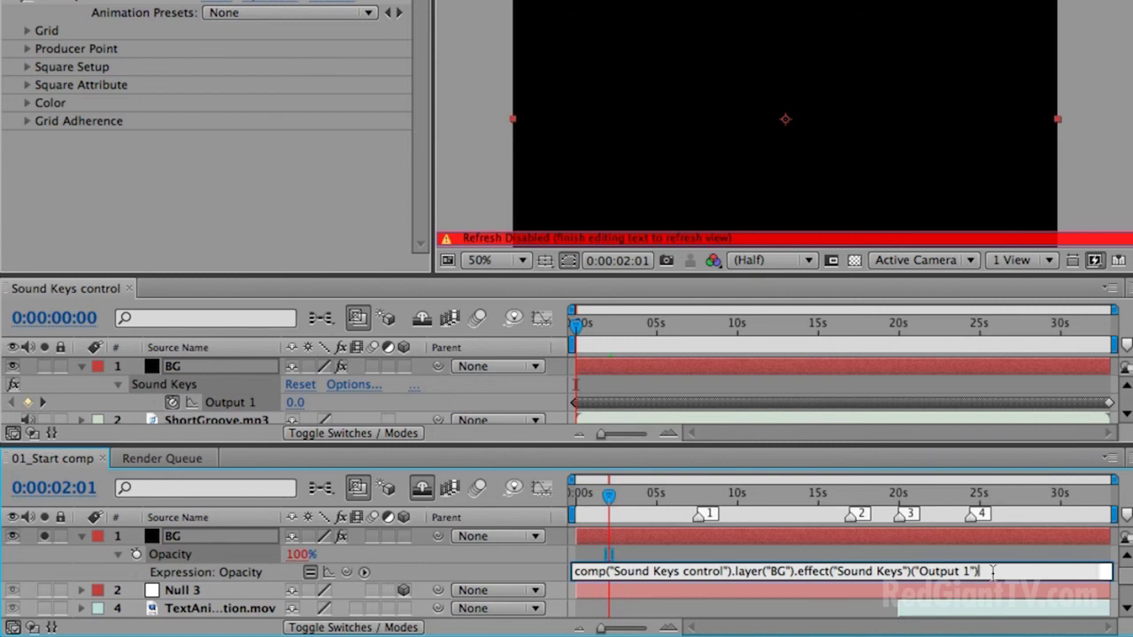
{"action": "key", "text": "KP_Enter"}
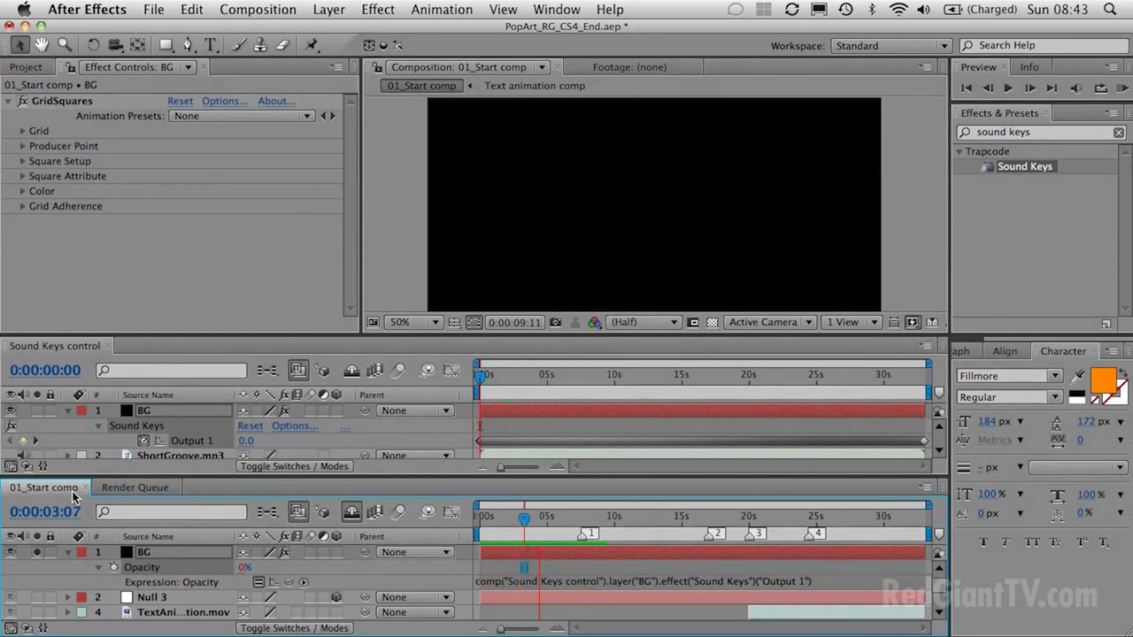
{"action": "key", "text": "space"}
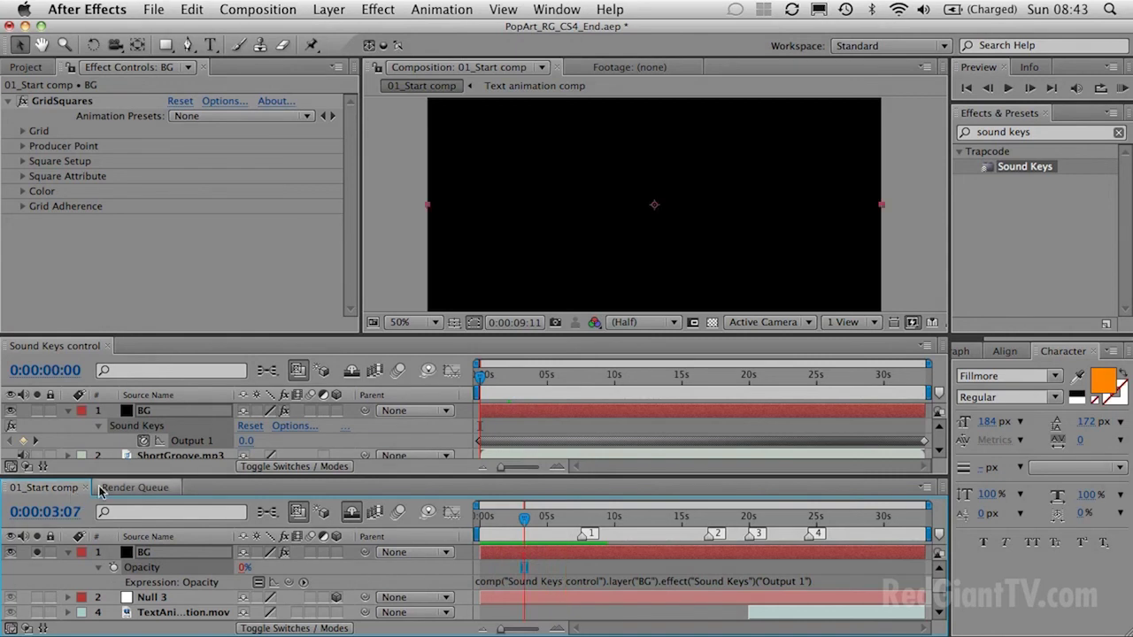
Step: Edit the Opacity expression to assign the Output 1 link to variable a, ended with a semicolon, and start a second line with linear(
{"action": "left_click", "coordinate": [832, 581]}
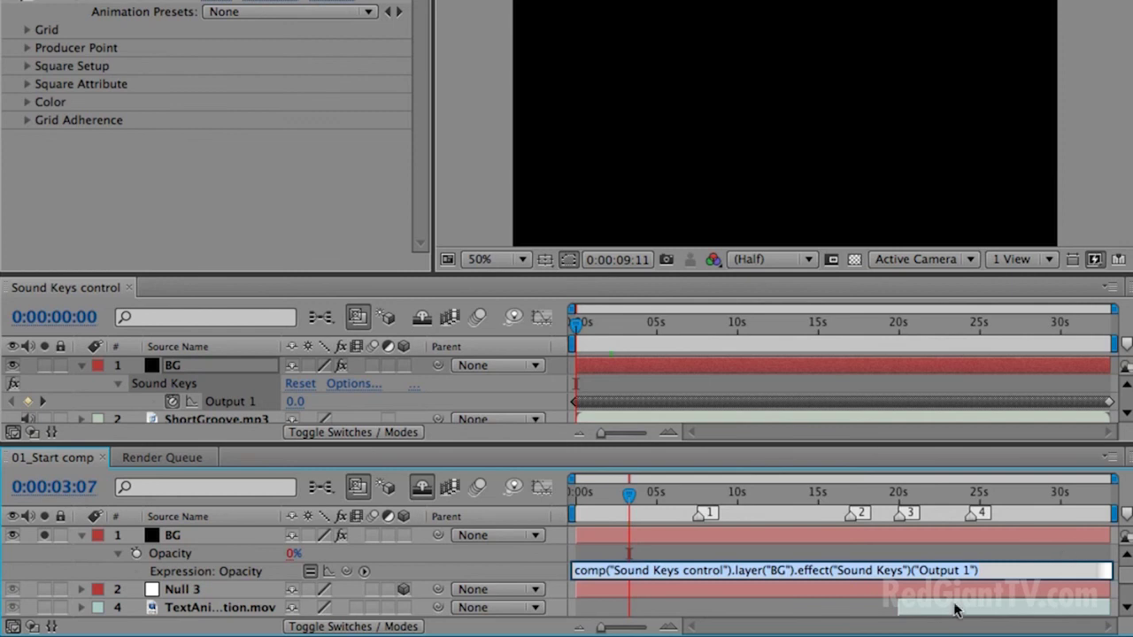
{"action": "left_click", "coordinate": [988, 571]}
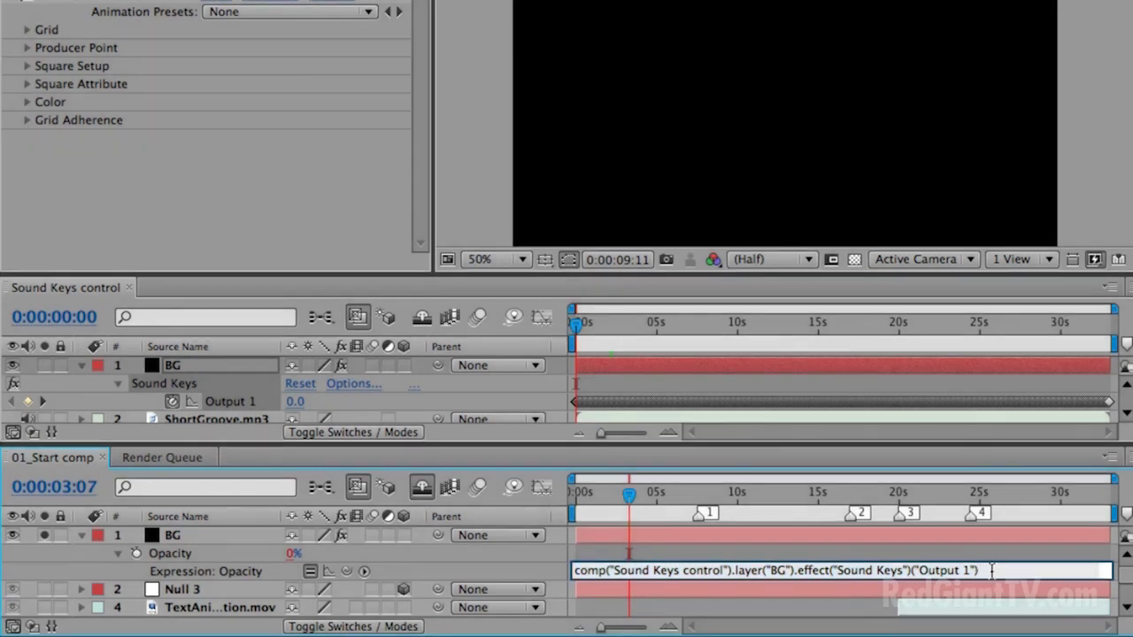
{"action": "type", "text": ";"}
{"action": "key", "text": "Return"}
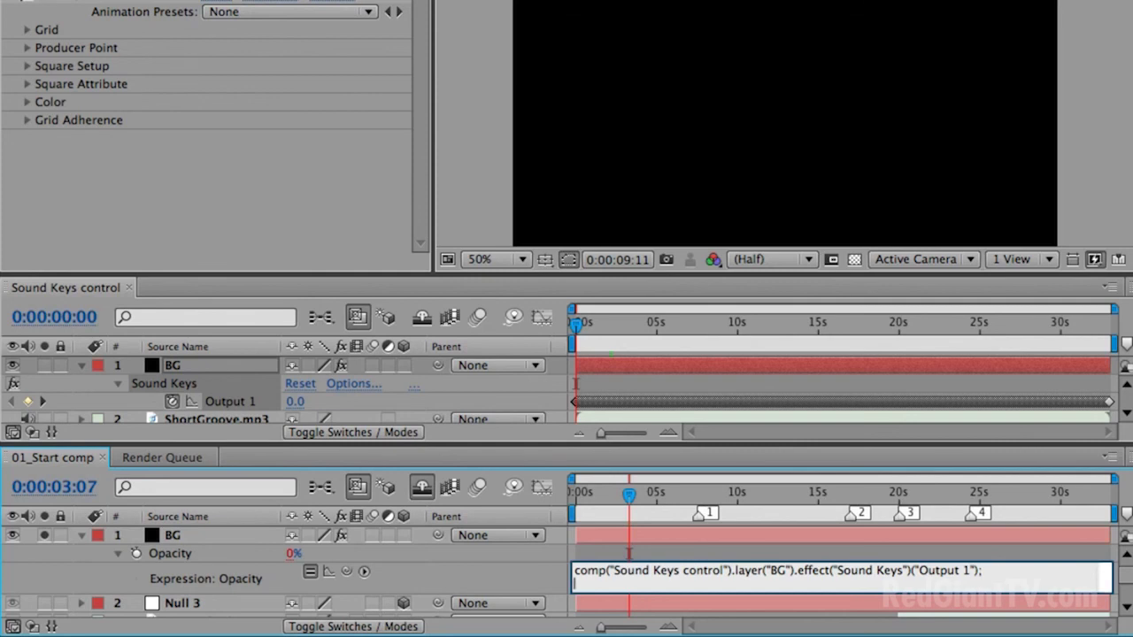
{"action": "type", "text": "ar"}
{"action": "type", "text": "a="}
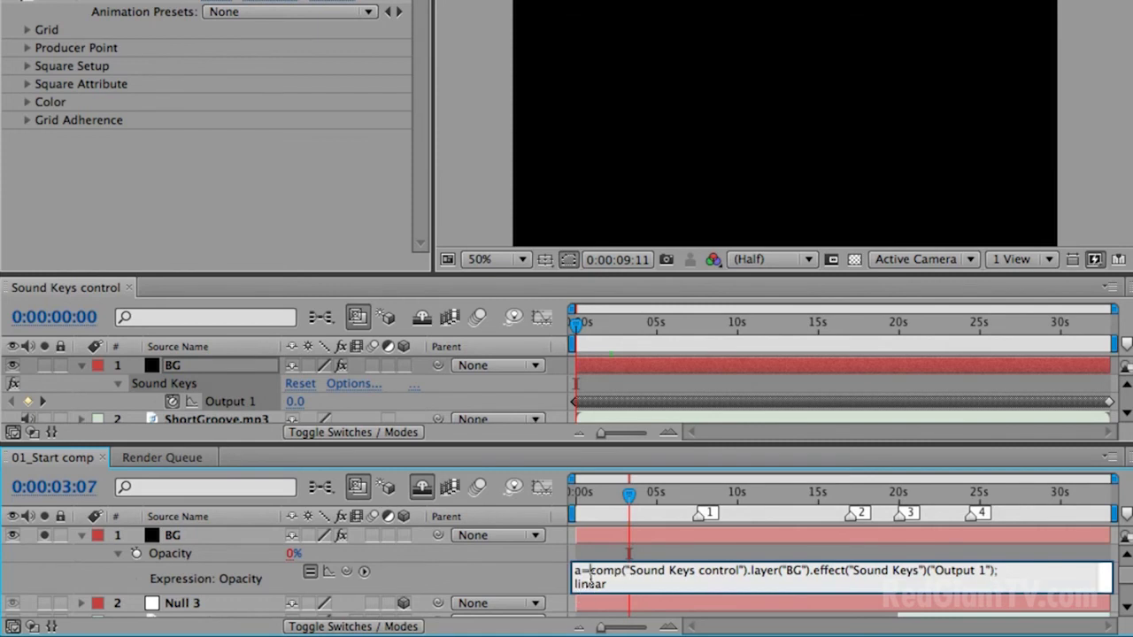
{"action": "left_click", "coordinate": [617, 585]}
{"action": "type", "text": "("}
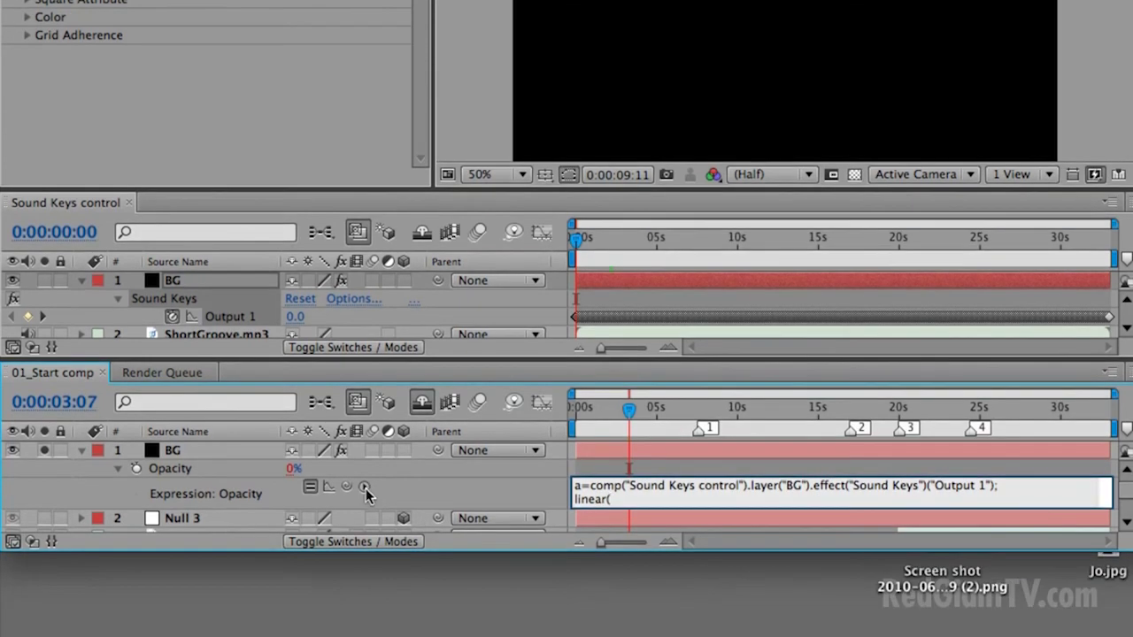
Step: Complete the second line of the Opacity expression as linear(a,0,100,100,0) and preview the 01_Start comp
{"action": "left_click", "coordinate": [365, 572]}
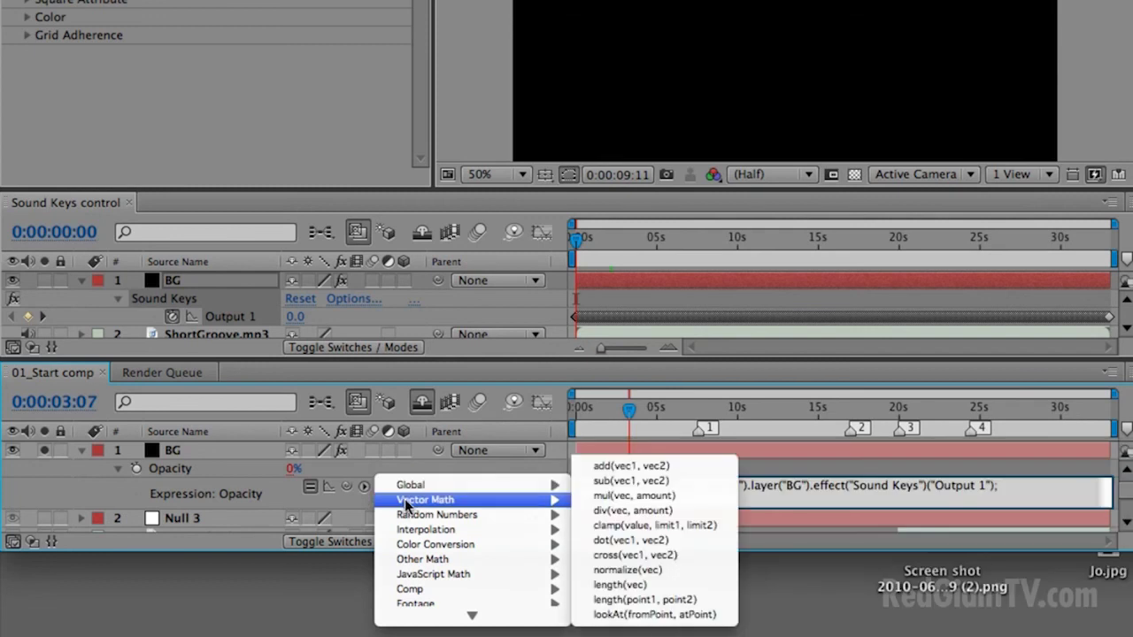
{"action": "mouse_move", "coordinate": [405, 516]}
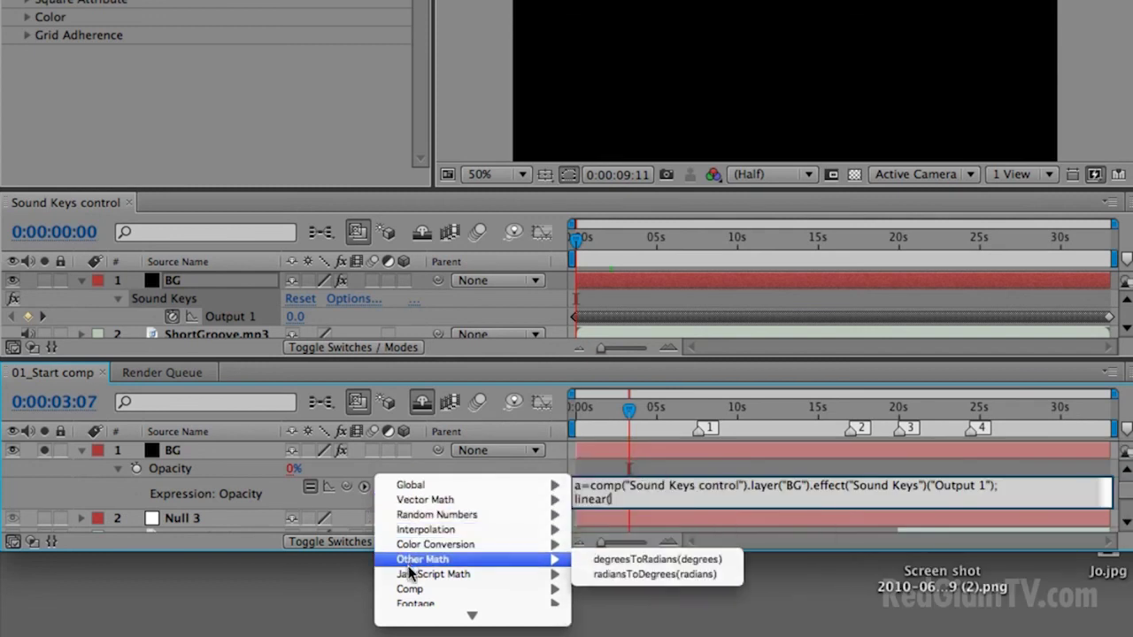
{"action": "mouse_move", "coordinate": [431, 584]}
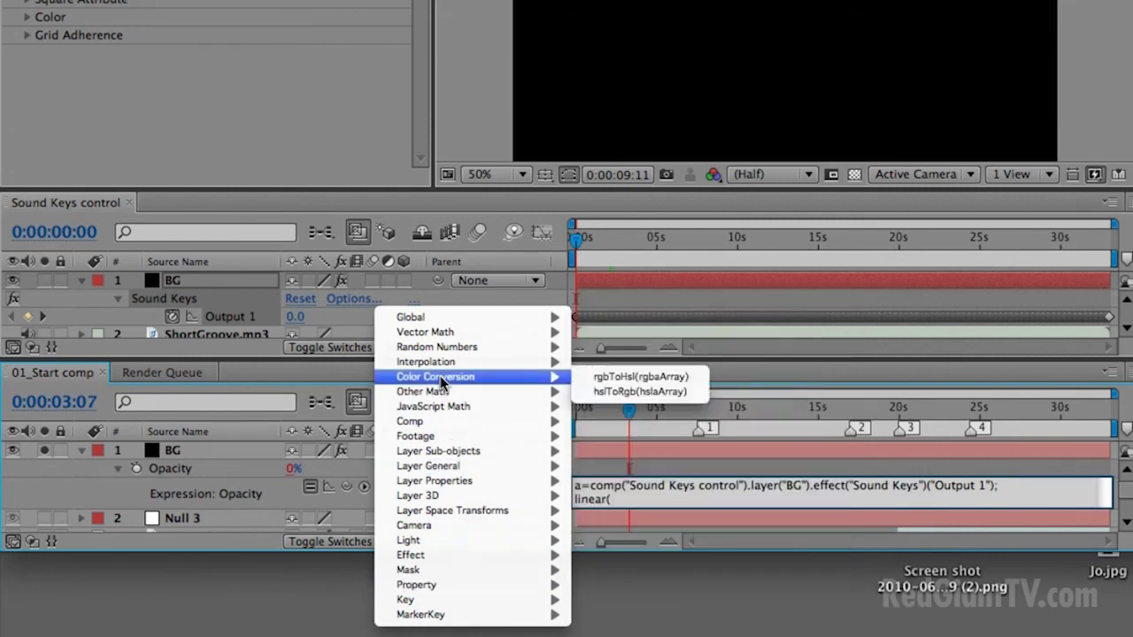
{"action": "mouse_move", "coordinate": [451, 368]}
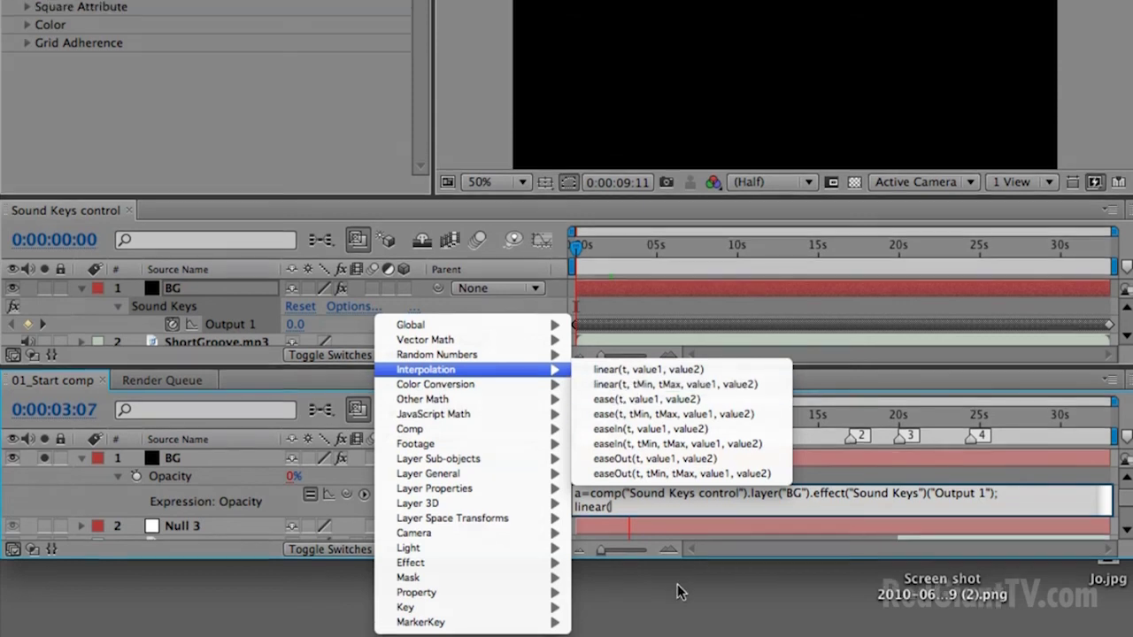
{"action": "left_click", "coordinate": [634, 502]}
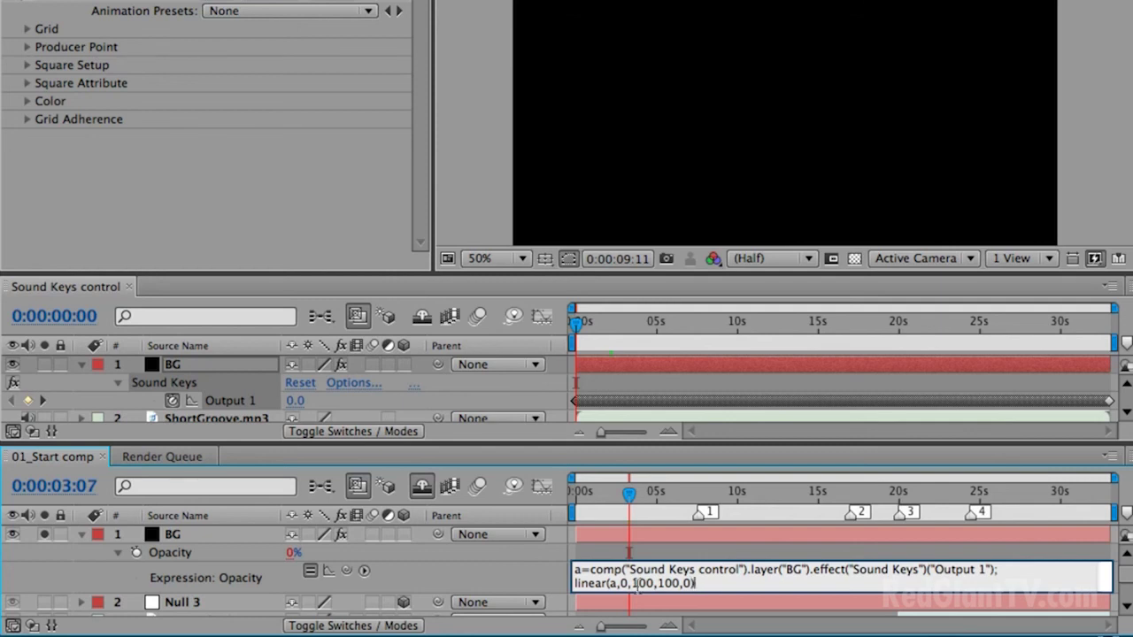
{"action": "key", "text": "KP_Enter"}
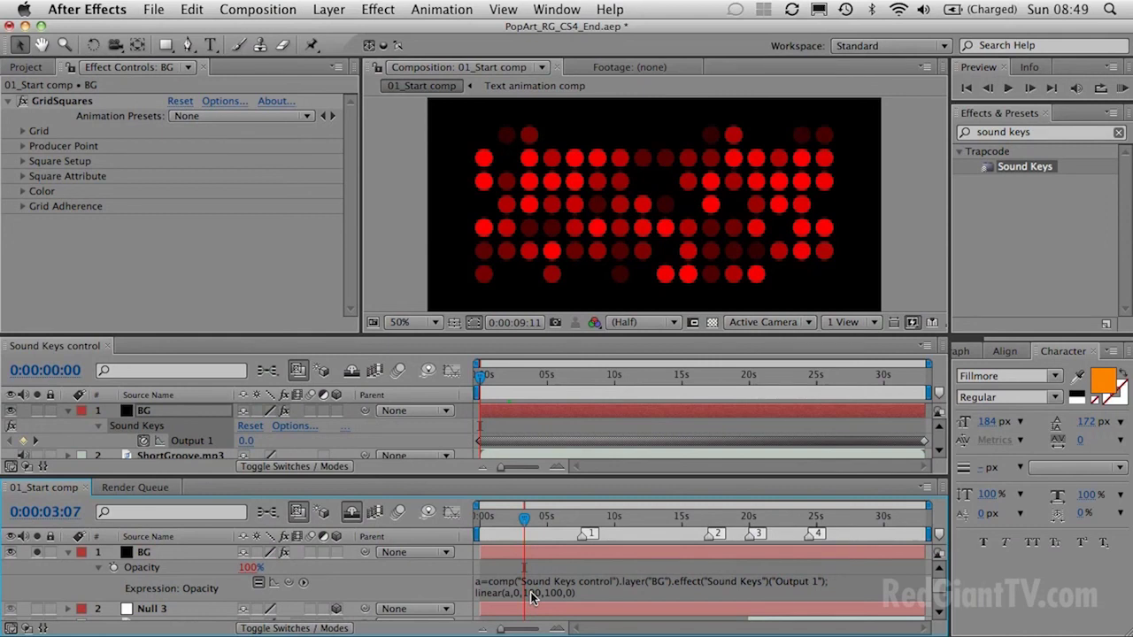
{"action": "key", "text": "KP_0"}
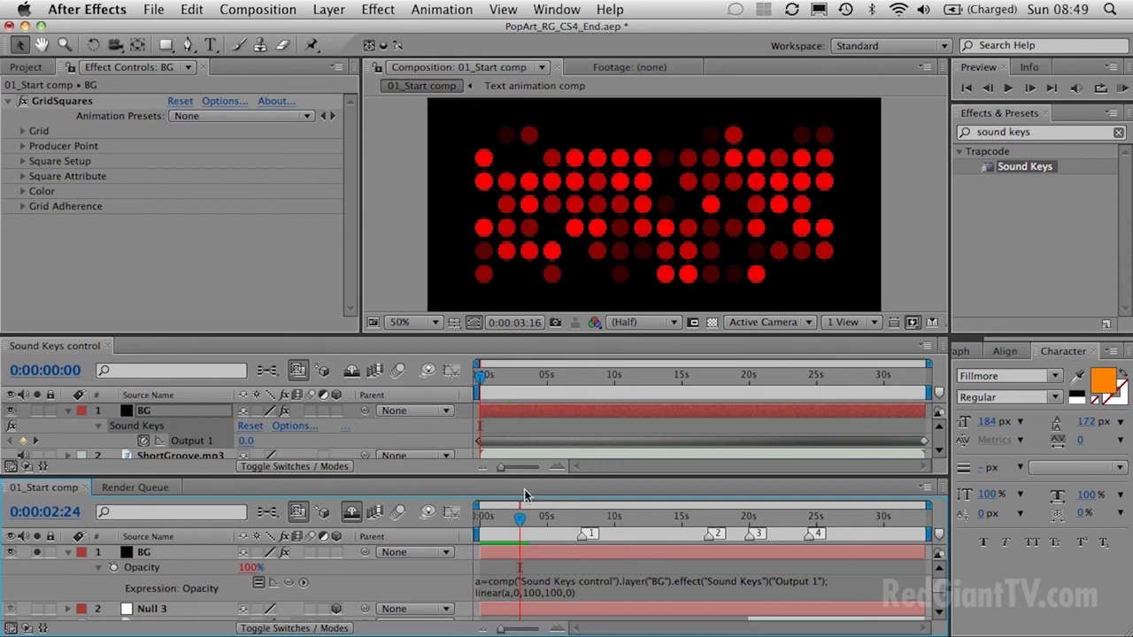
Step: Activate Range 2 of the BG layer's Sound Keys effect, check the spectrum at 0:00:12:19, and apply the effect to generate keyframes
{"action": "left_click", "coordinate": [165, 413]}
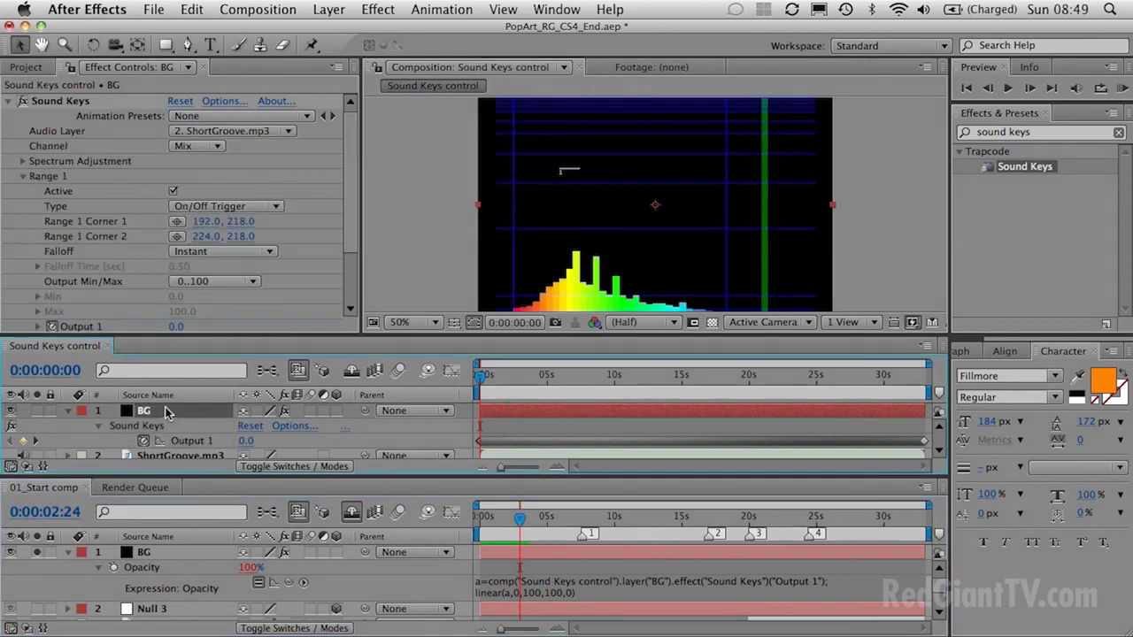
{"action": "left_click", "coordinate": [22, 176]}
{"action": "left_click", "coordinate": [22, 191]}
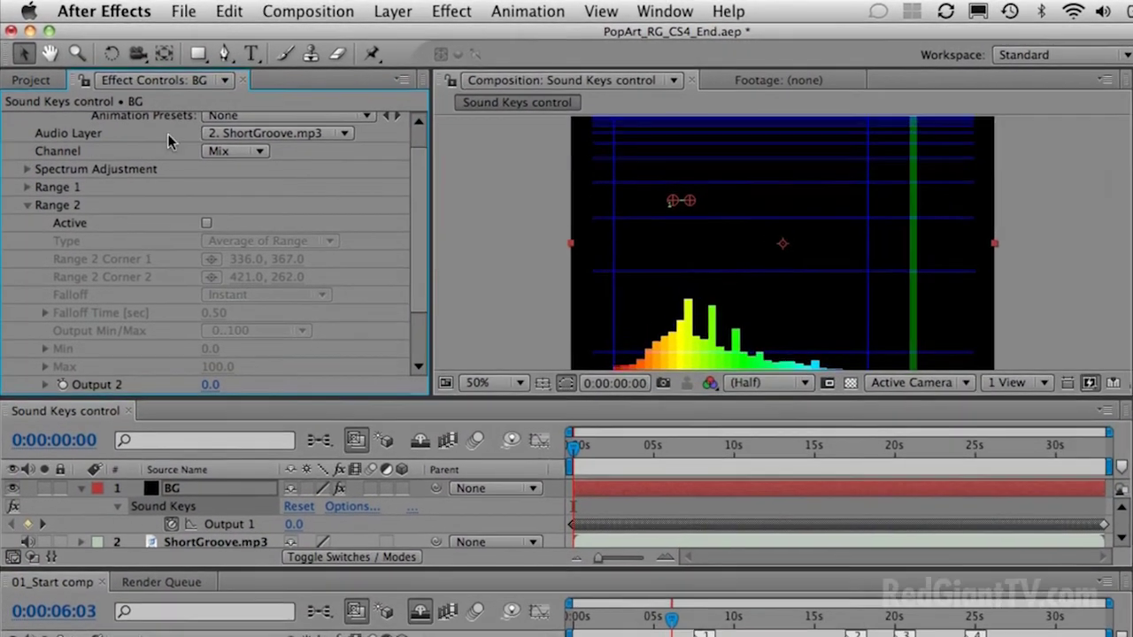
{"action": "left_click", "coordinate": [207, 226]}
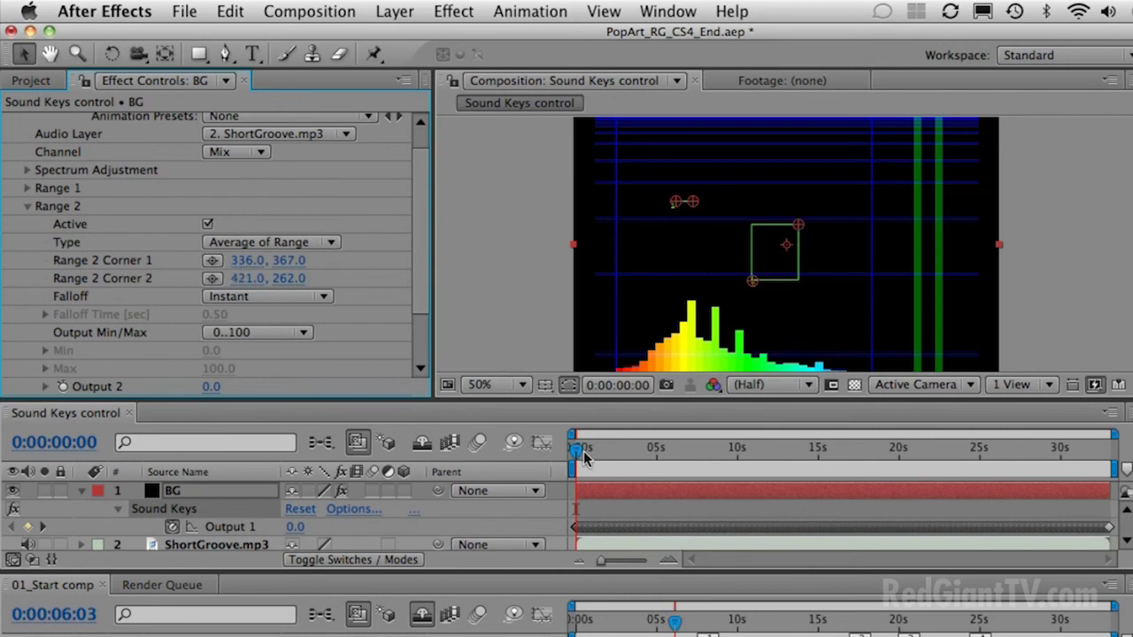
{"action": "left_click_drag", "start_coordinate": [576, 454], "coordinate": [783, 454]}
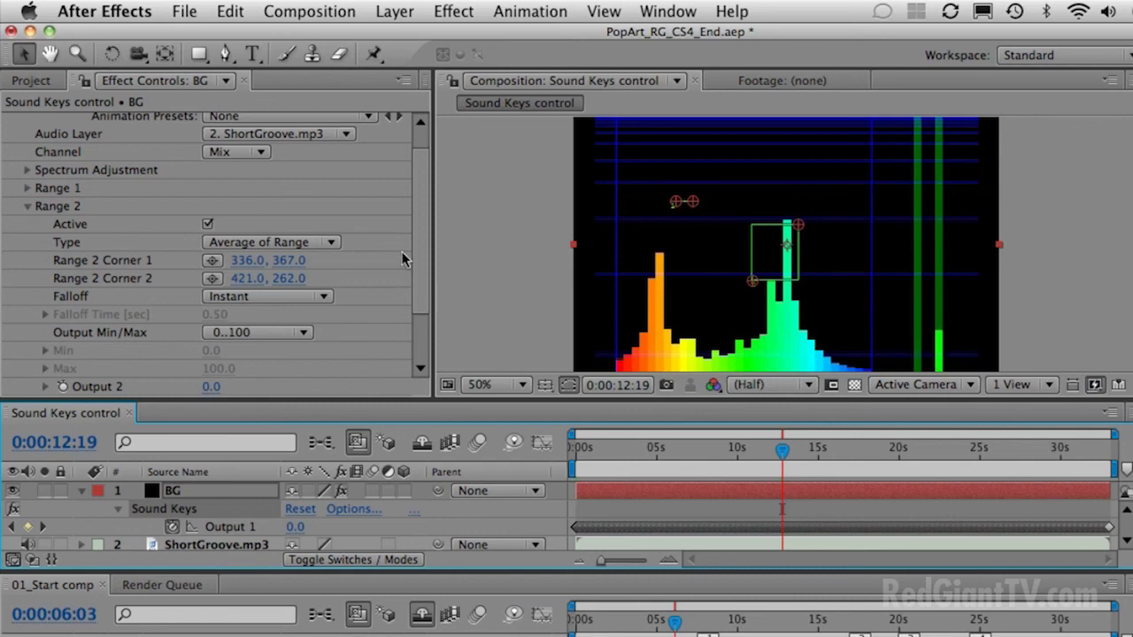
{"action": "scroll", "coordinate": [417, 251], "scroll_direction": "down", "scroll_amount": 4}
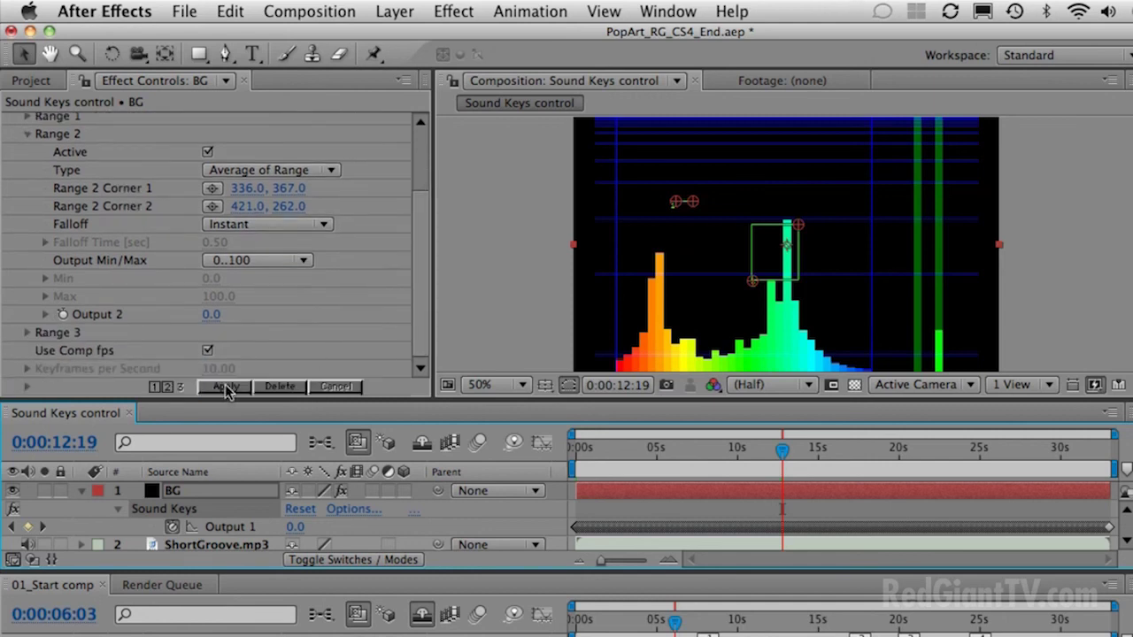
{"action": "left_click", "coordinate": [226, 388]}
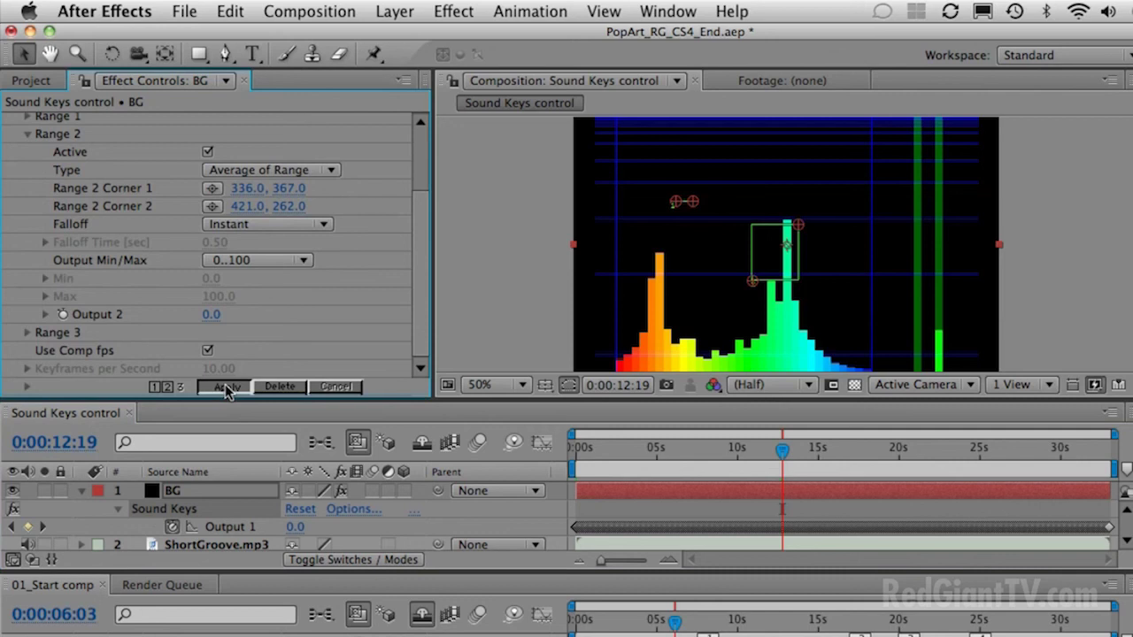
Step: Reveal the BG layer's Output 2 keyframes in Sound Keys control and examine their curve in an enlarged Graph Editor
{"action": "left_click", "coordinate": [209, 489]}
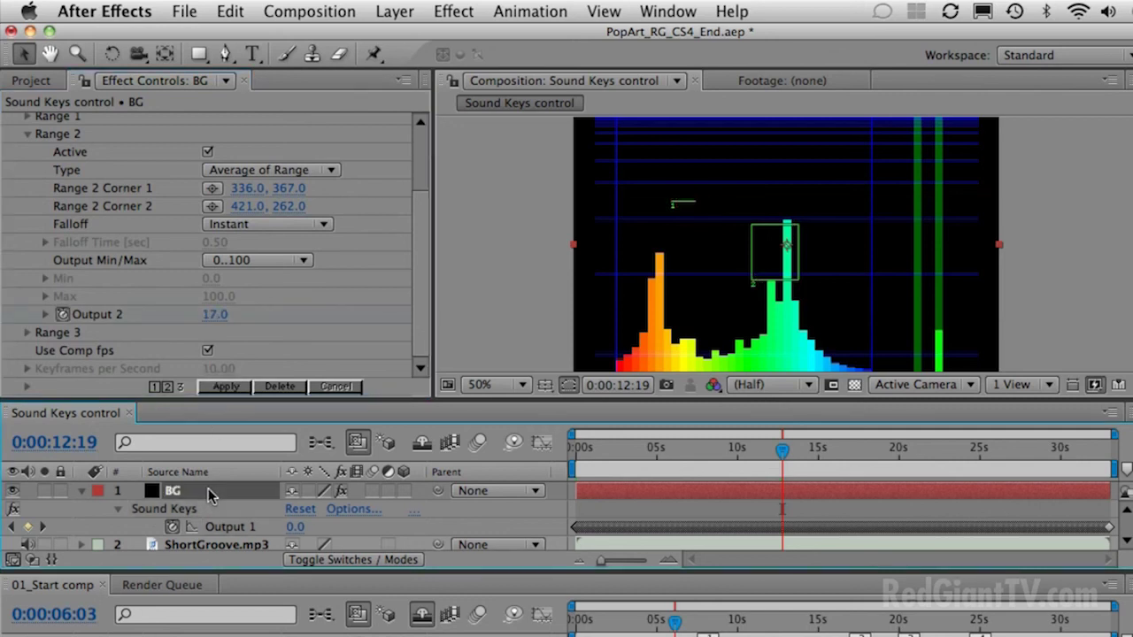
{"action": "key", "text": "u"}
{"action": "key", "text": "u"}
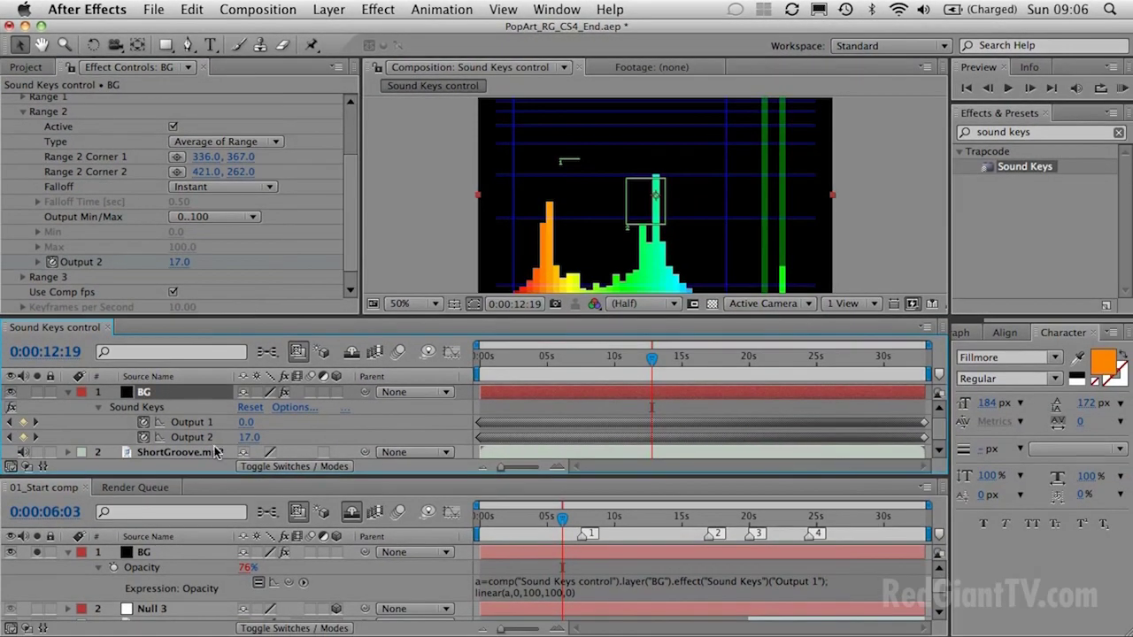
{"action": "left_click", "coordinate": [239, 545]}
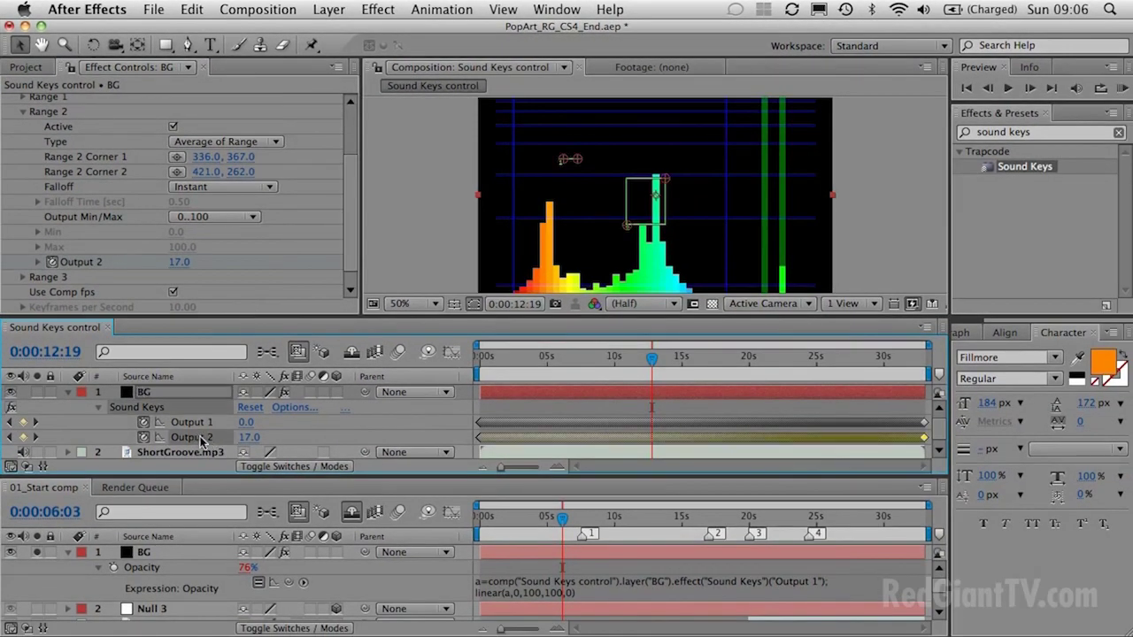
{"action": "left_click", "coordinate": [450, 354]}
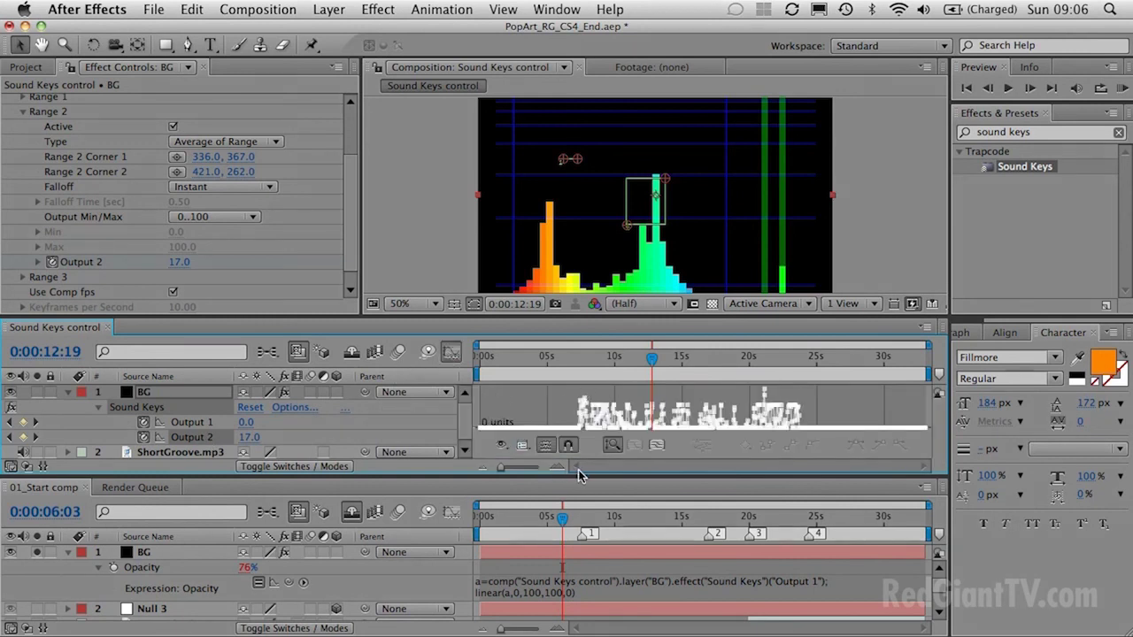
{"action": "left_click_drag", "start_coordinate": [575, 476], "coordinate": [573, 548]}
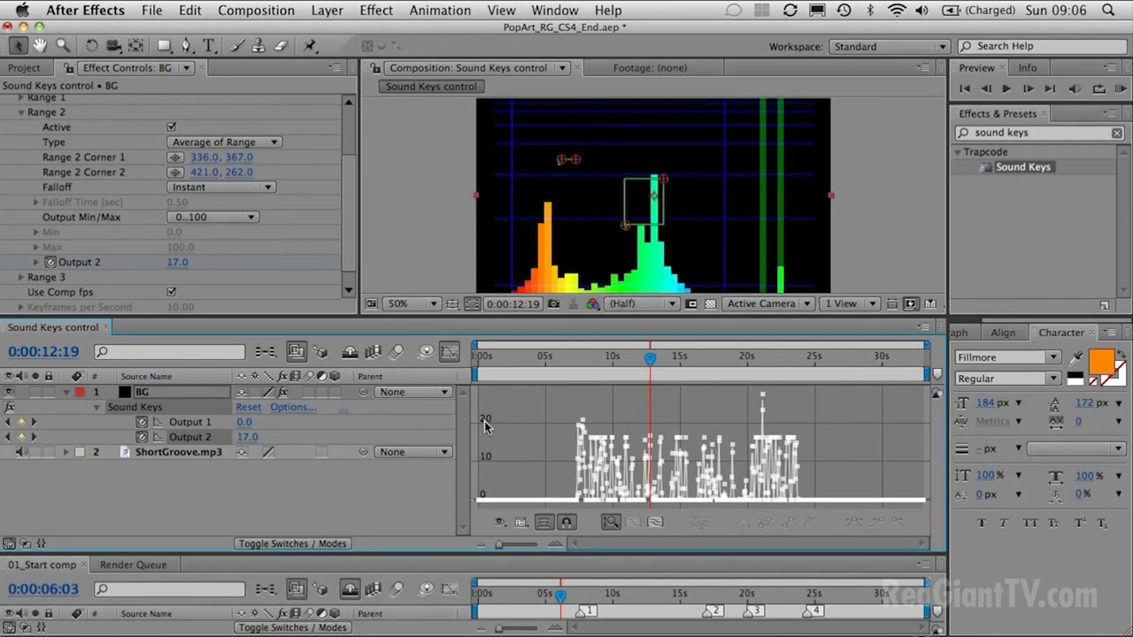
Step: Set the Range 2 Falloff to Exponential and apply Sound Keys to regenerate the keyframes
{"action": "left_click", "coordinate": [214, 189]}
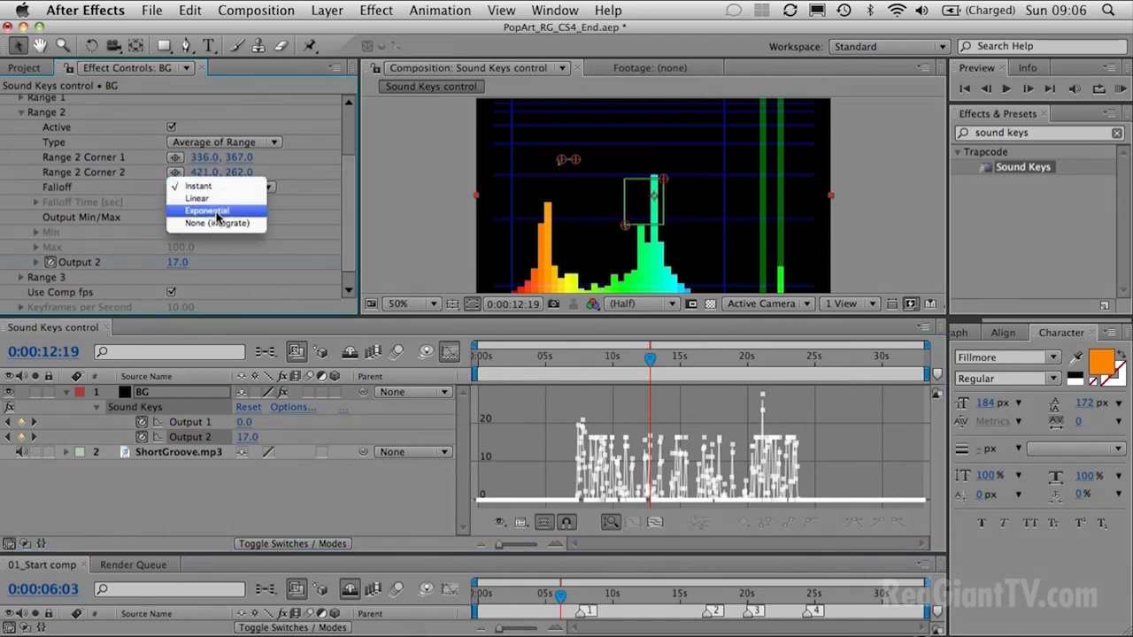
{"action": "left_click", "coordinate": [218, 213]}
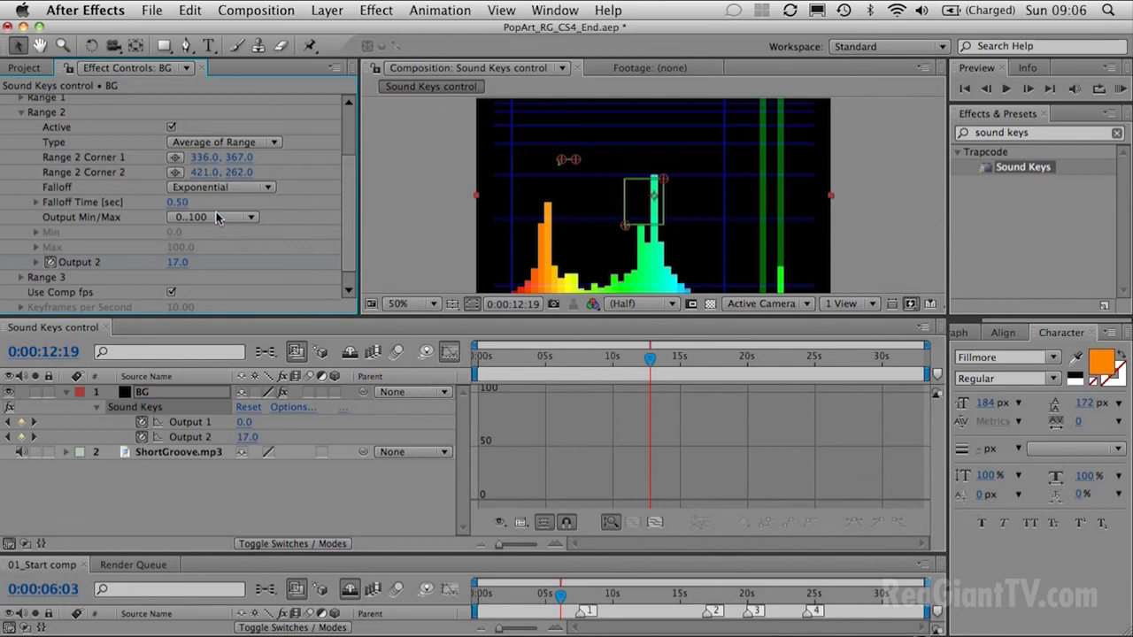
{"action": "scroll", "coordinate": [179, 285], "scroll_direction": "down", "scroll_amount": 1}
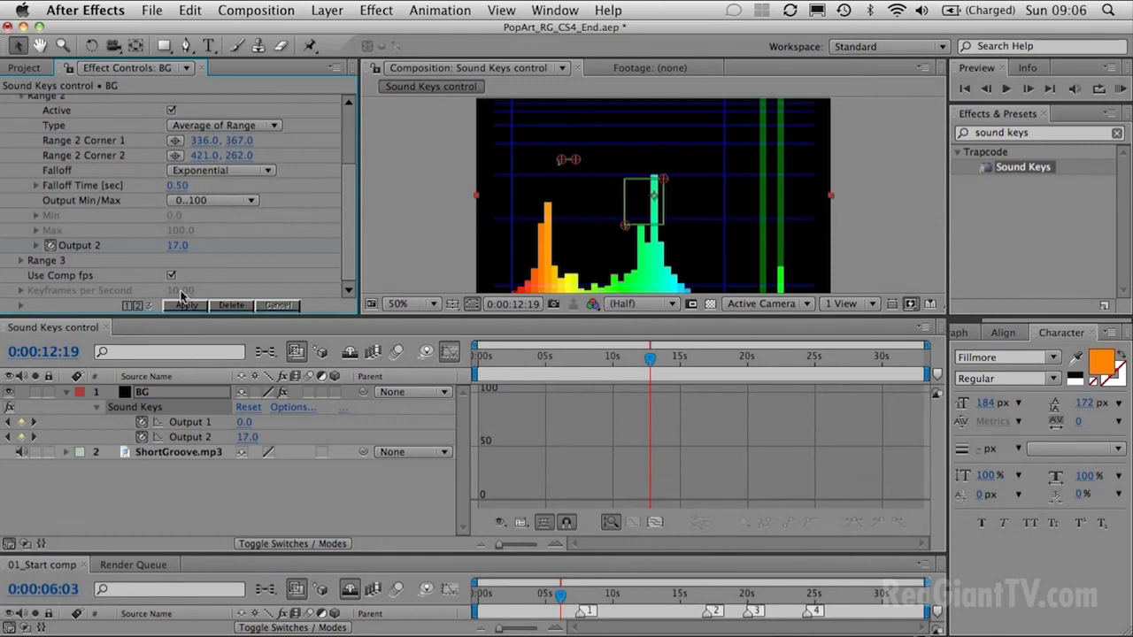
{"action": "left_click", "coordinate": [185, 306]}
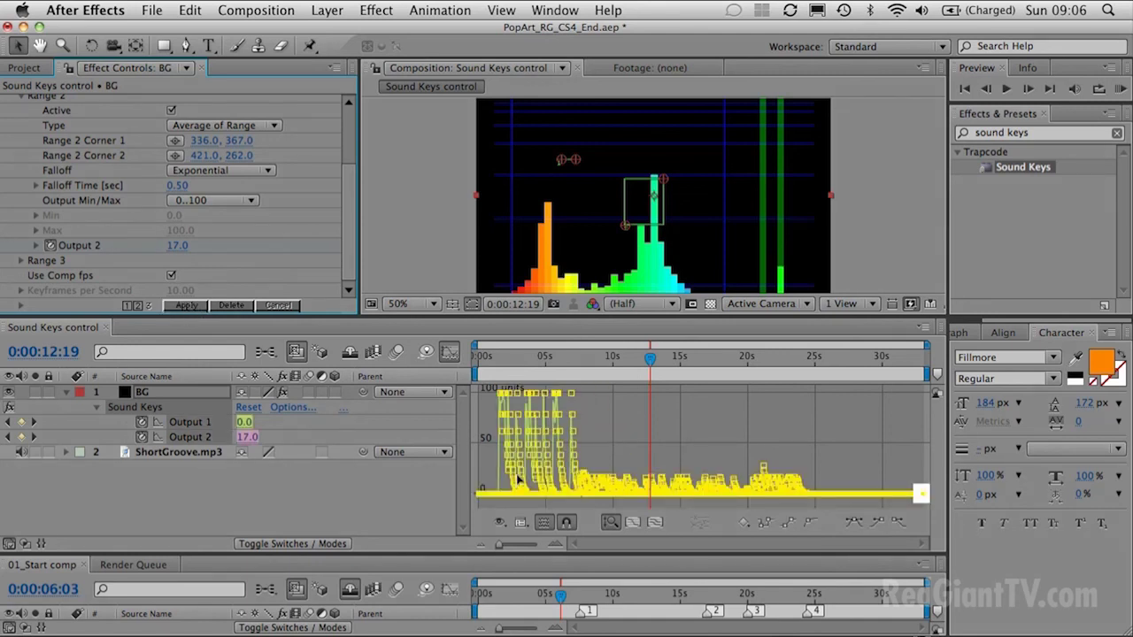
Step: Inspect the exponential falloff curves up close around 0:00:12:18 and undo the regenerated keyframes
{"action": "left_click_drag", "start_coordinate": [522, 363], "coordinate": [648, 372]}
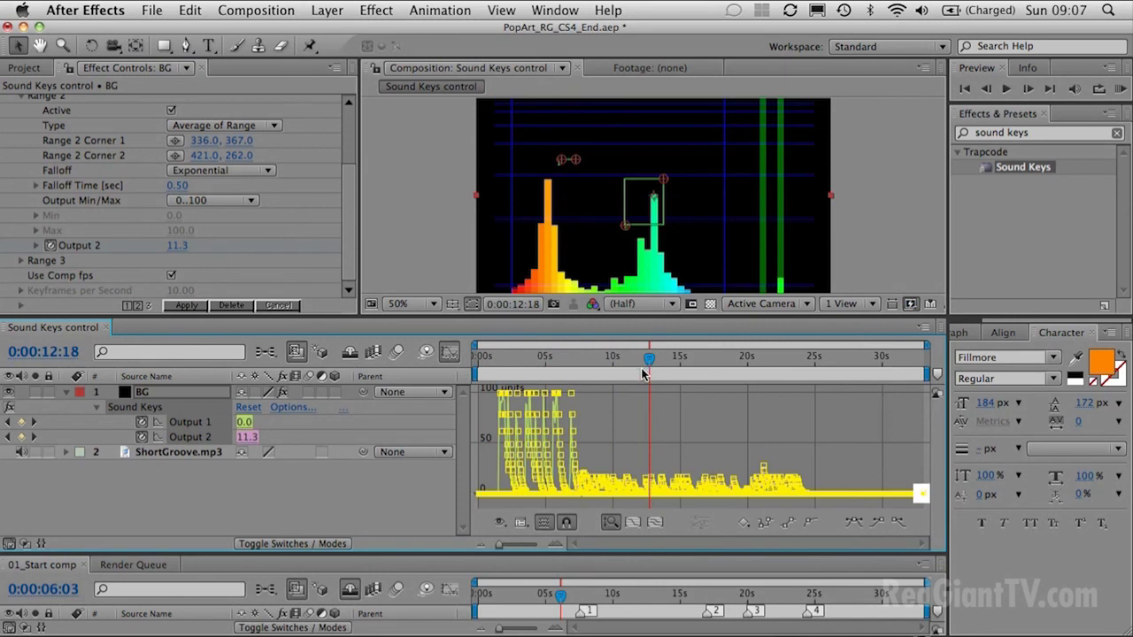
{"action": "key", "text": "equal"}
{"action": "key", "text": "equal"}
{"action": "key", "text": "equal"}
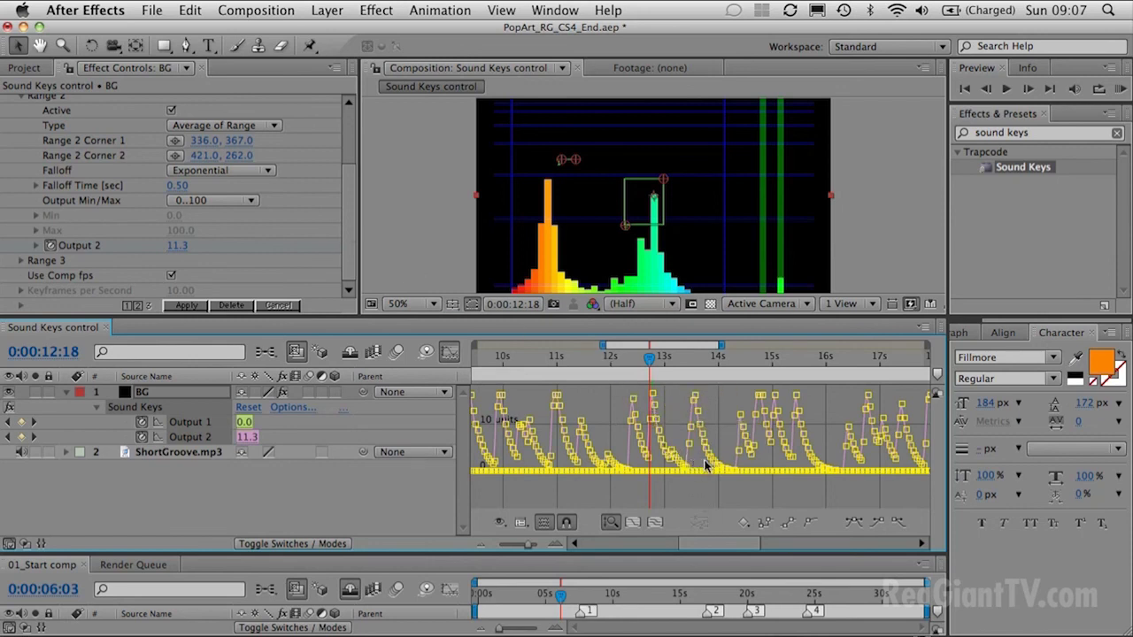
{"action": "key", "text": "super+c"}
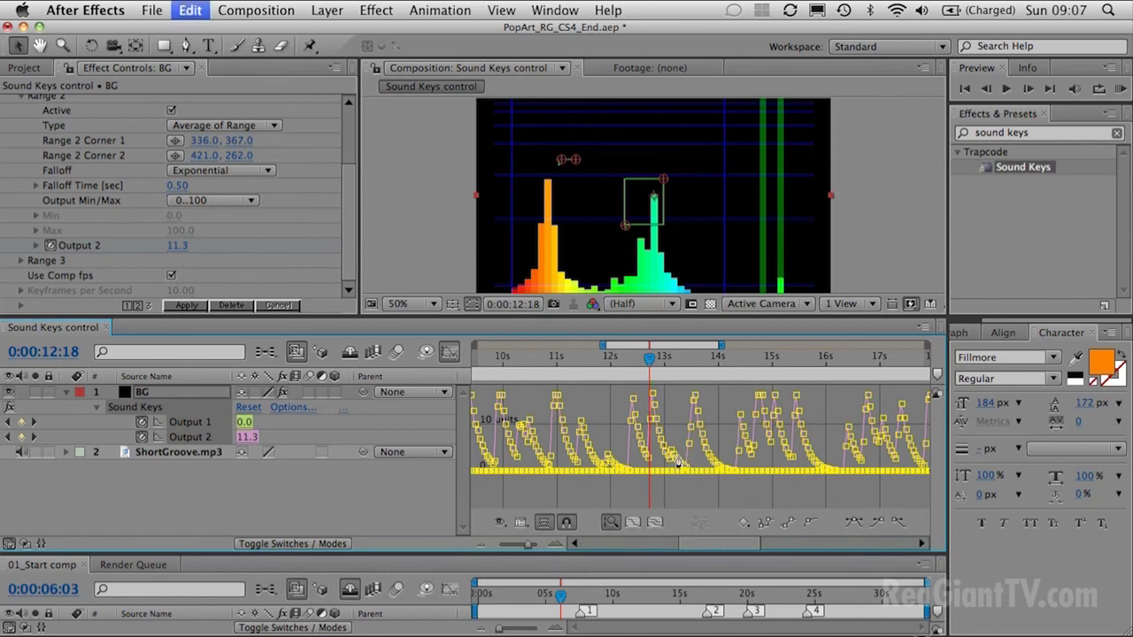
{"action": "left_click", "coordinate": [679, 462]}
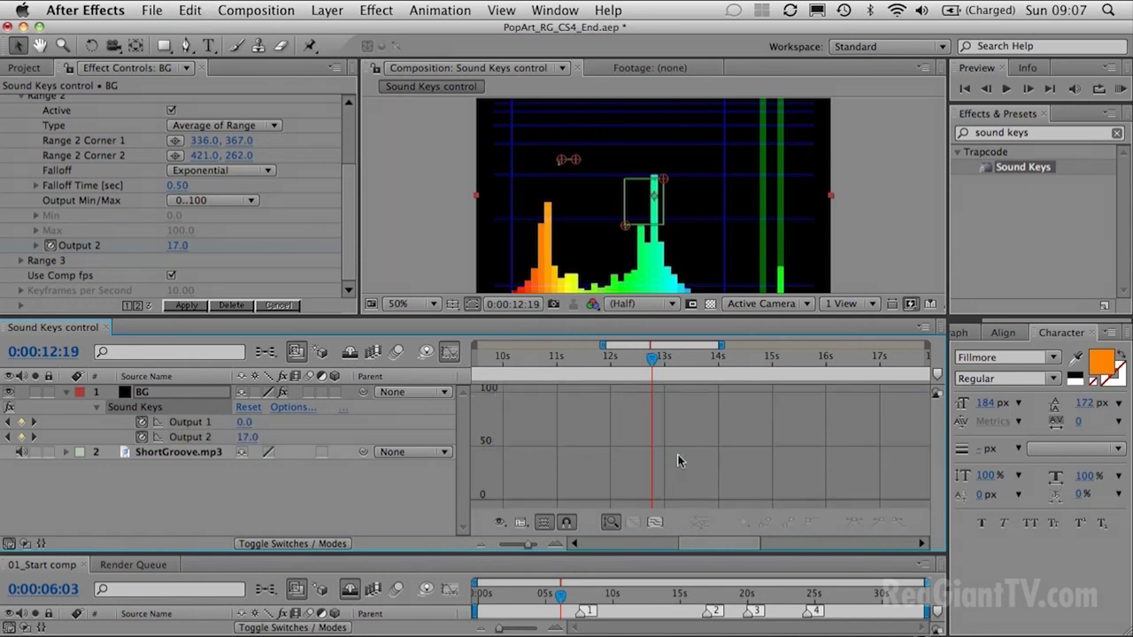
Step: Examine the Output 2 curve from the start of the comp and place the time indicator at 0:00:07:15
{"action": "left_click", "coordinate": [204, 437]}
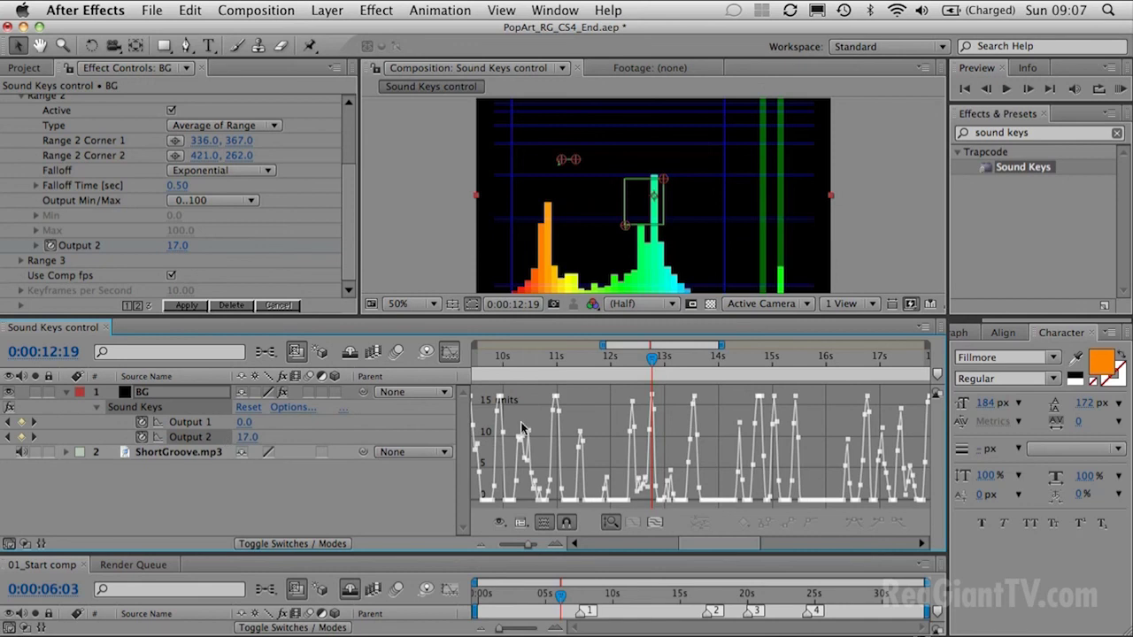
{"action": "left_click_drag", "start_coordinate": [601, 344], "coordinate": [471, 342]}
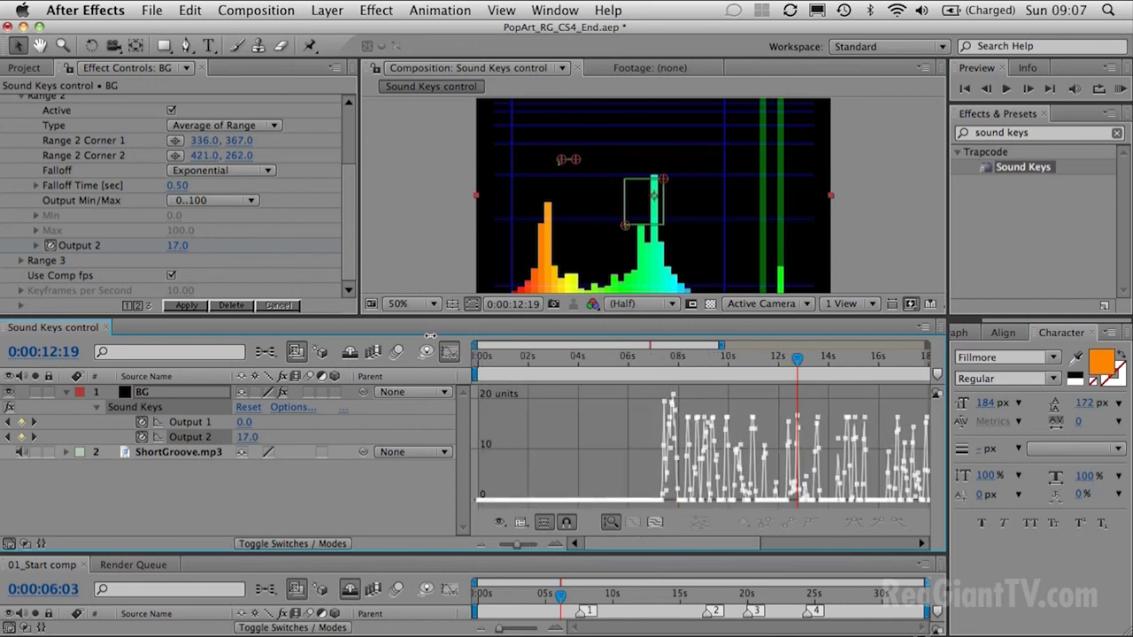
{"action": "left_click", "coordinate": [797, 358]}
{"action": "left_click_drag", "start_coordinate": [768, 364], "coordinate": [668, 361]}
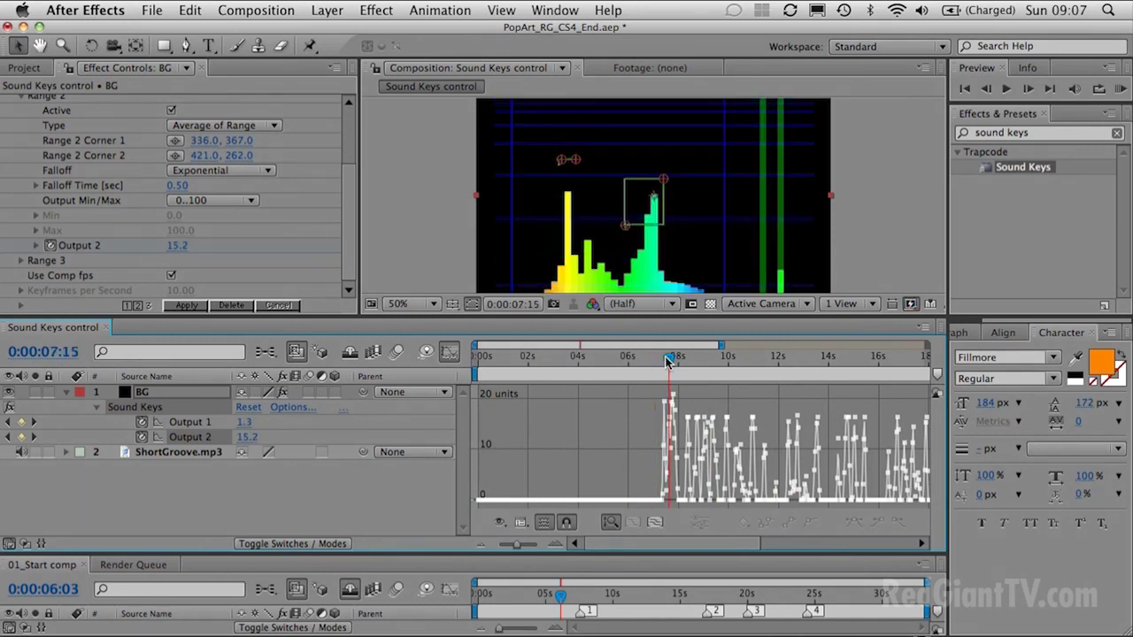
Step: Enlarge the 01_Start comp timeline and reveal the BG layer's modified GridSquares properties down to Speed
{"action": "left_click_drag", "start_coordinate": [342, 551], "coordinate": [352, 475]}
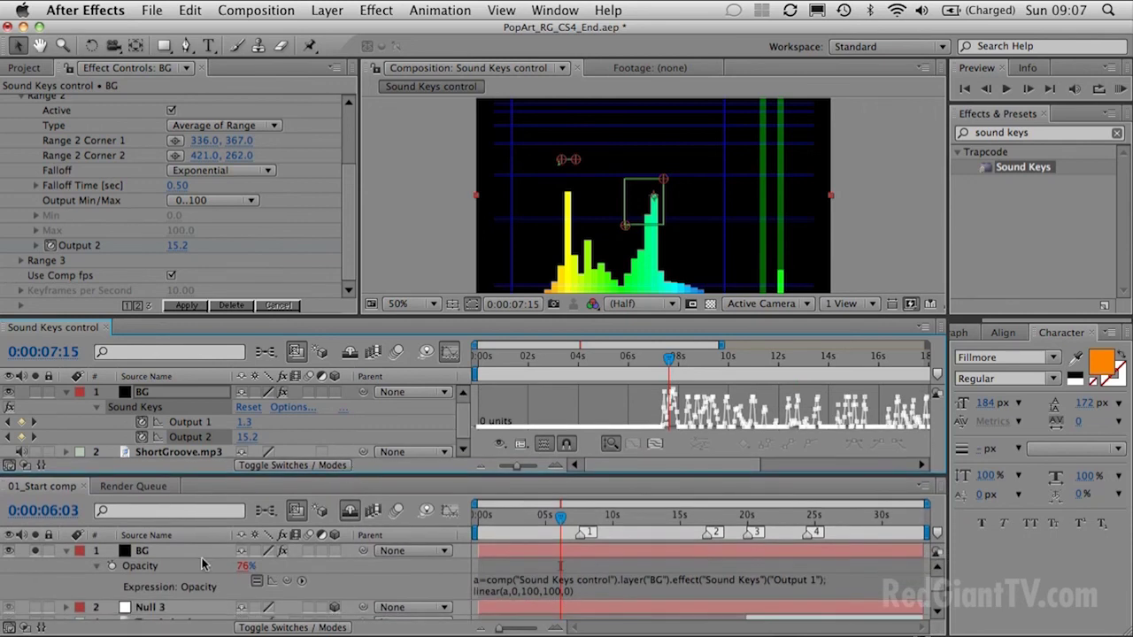
{"action": "left_click", "coordinate": [170, 554]}
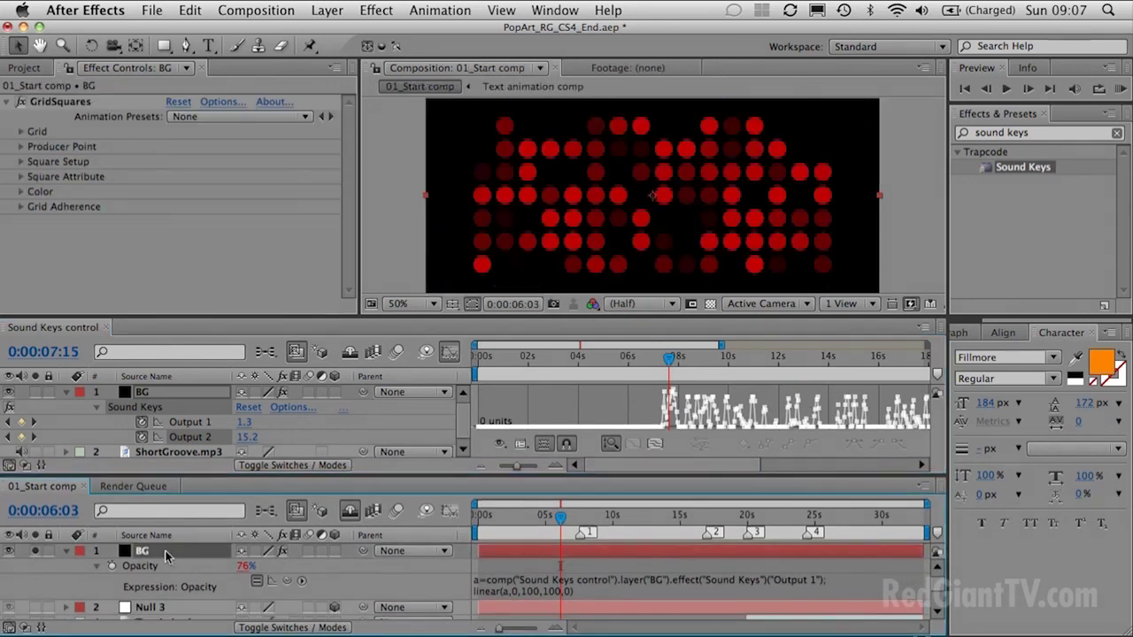
{"action": "key", "text": "e"}
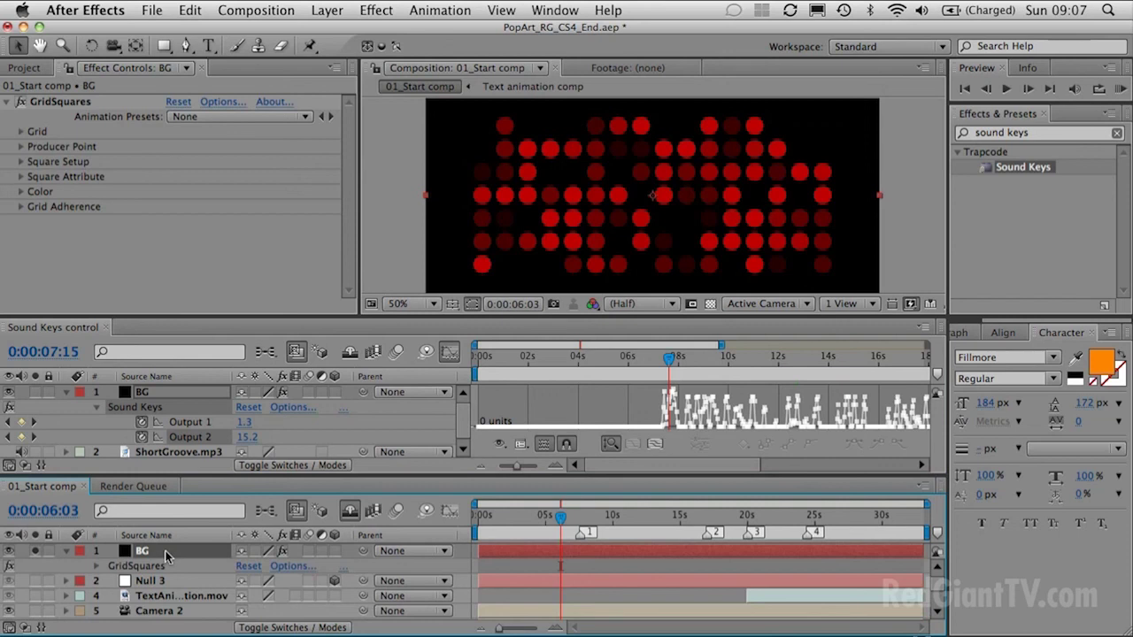
{"action": "key", "text": "u"}
{"action": "key", "text": "u"}
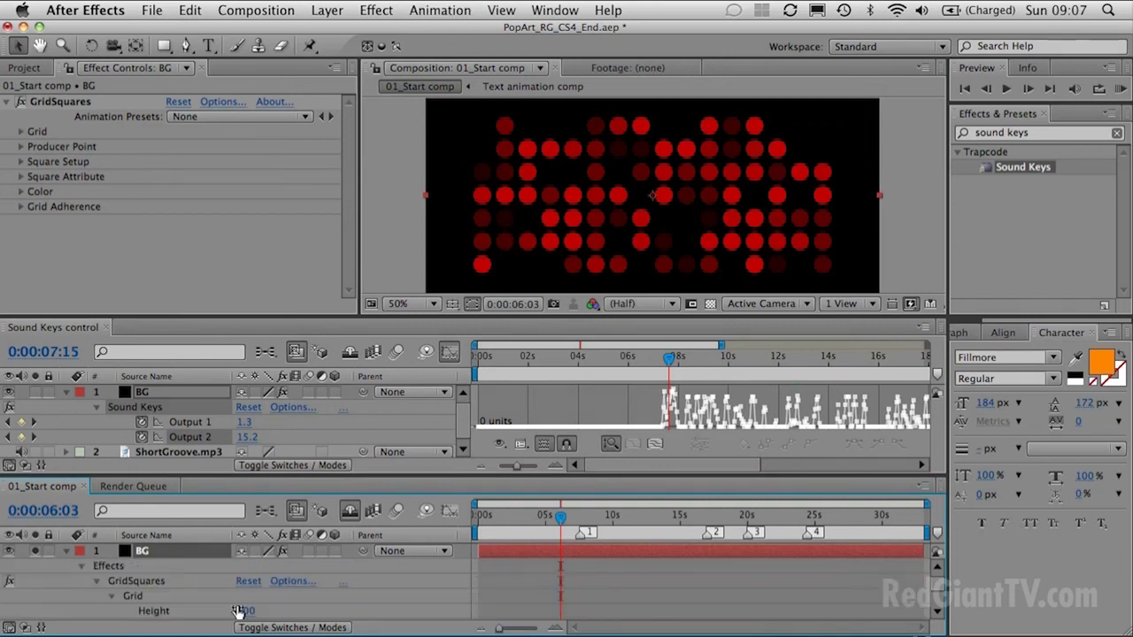
{"action": "scroll", "coordinate": [204, 577], "scroll_direction": "down", "scroll_amount": 1}
{"action": "scroll", "coordinate": [204, 572], "scroll_direction": "down", "scroll_amount": 6}
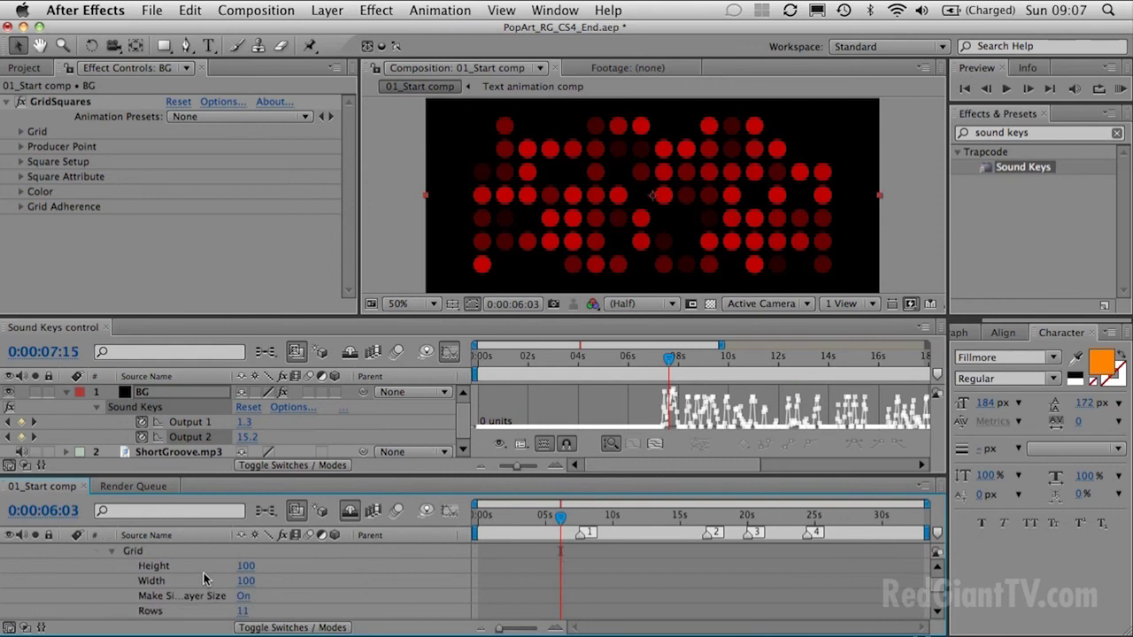
{"action": "scroll", "coordinate": [203, 580], "scroll_direction": "down", "scroll_amount": 2}
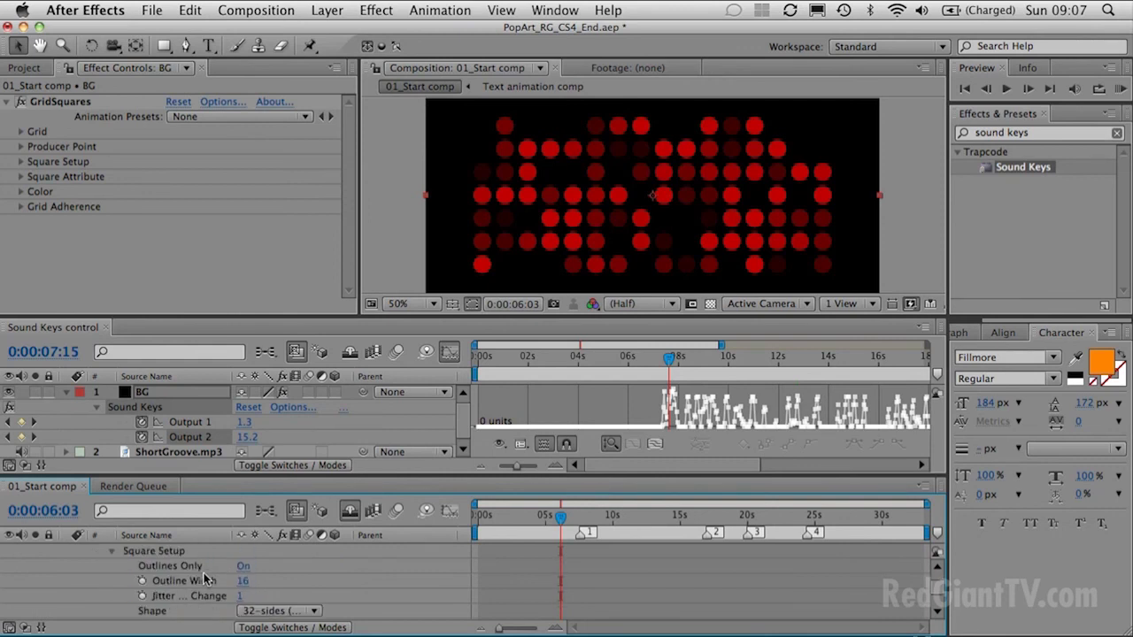
{"action": "scroll", "coordinate": [206, 578], "scroll_direction": "down", "scroll_amount": 2}
{"action": "scroll", "coordinate": [203, 577], "scroll_direction": "down", "scroll_amount": 6}
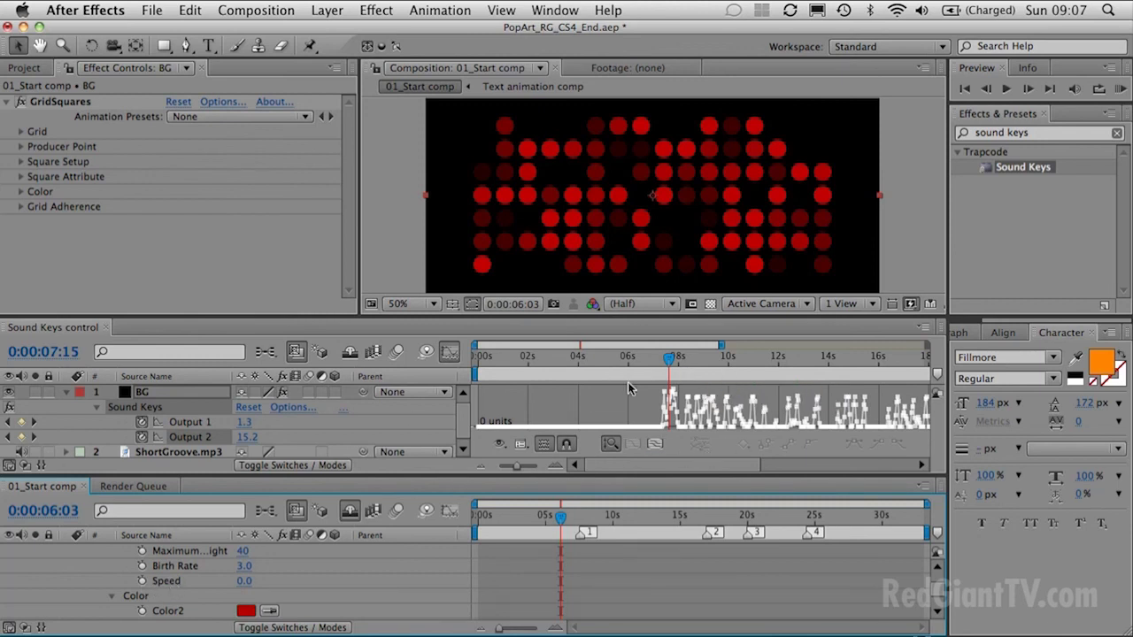
Step: Try a GridSquares Speed of 6 on the BG layer, check it at 0:00:06:21, and reset Speed to 0
{"action": "left_click", "coordinate": [243, 581]}
{"action": "type", "text": "6"}
{"action": "key", "text": "Return"}
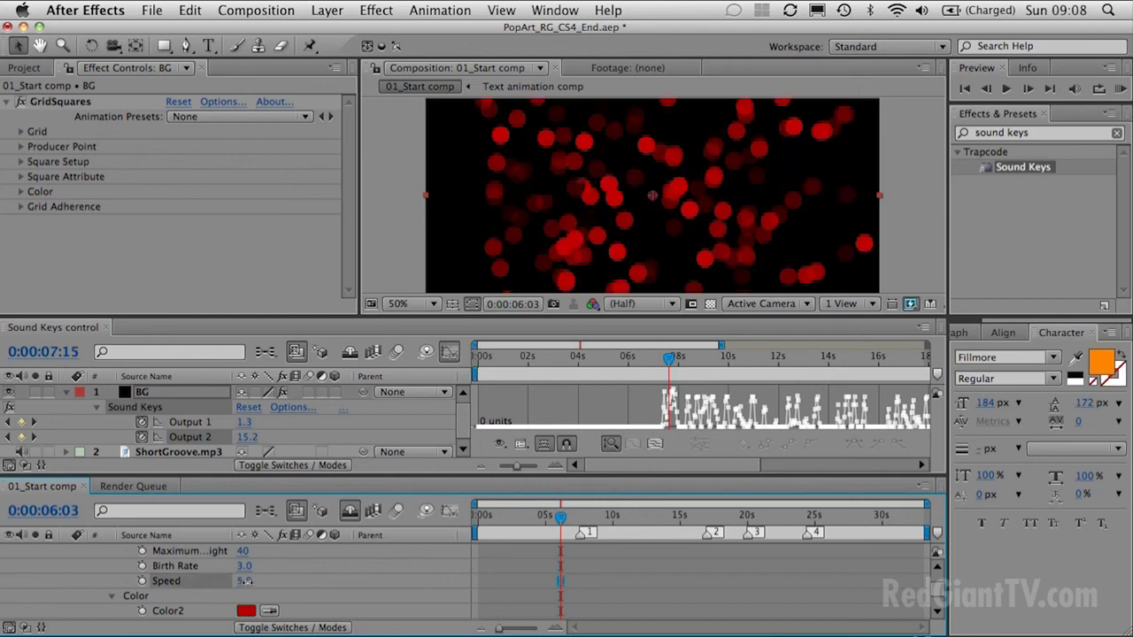
{"action": "left_click_drag", "start_coordinate": [544, 518], "coordinate": [570, 517]}
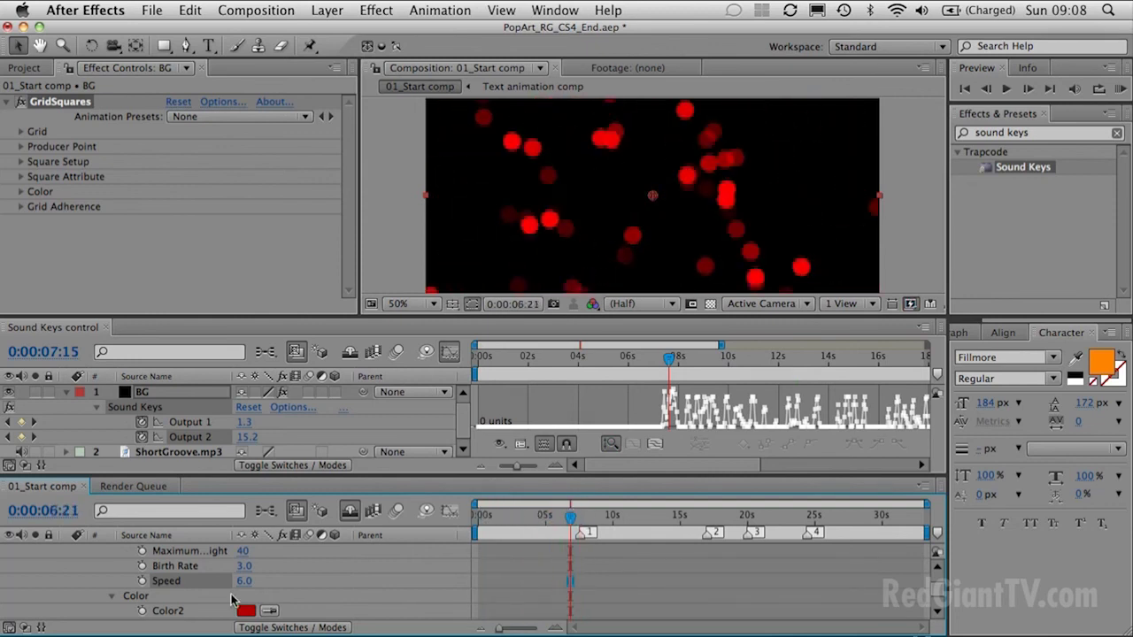
{"action": "left_click", "coordinate": [243, 582]}
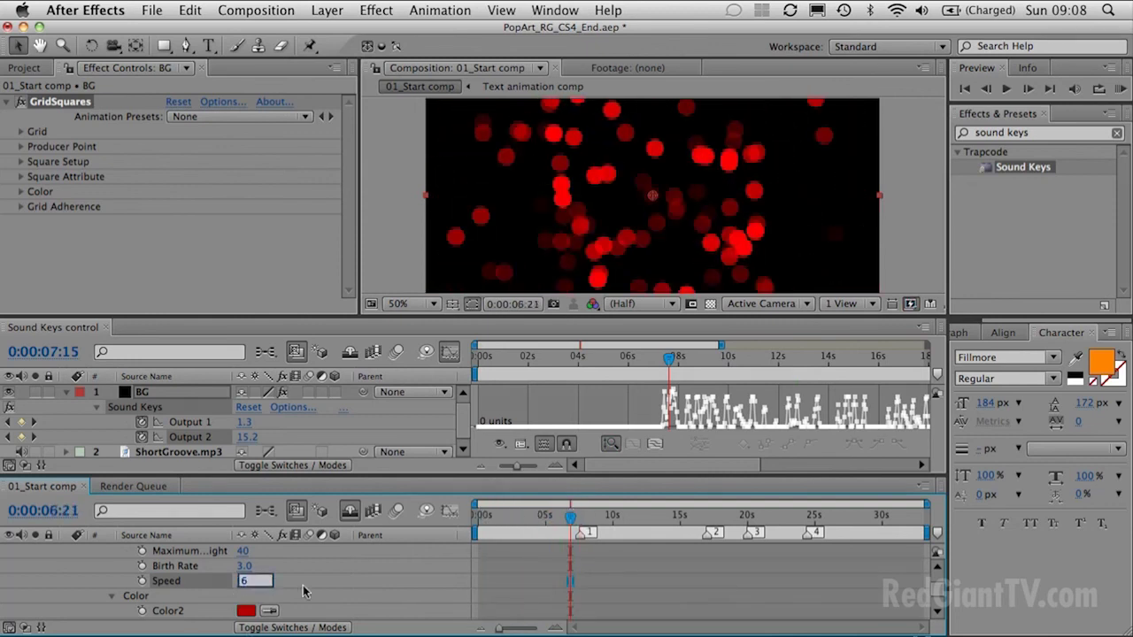
{"action": "type", "text": "0"}
{"action": "key", "text": "Return"}
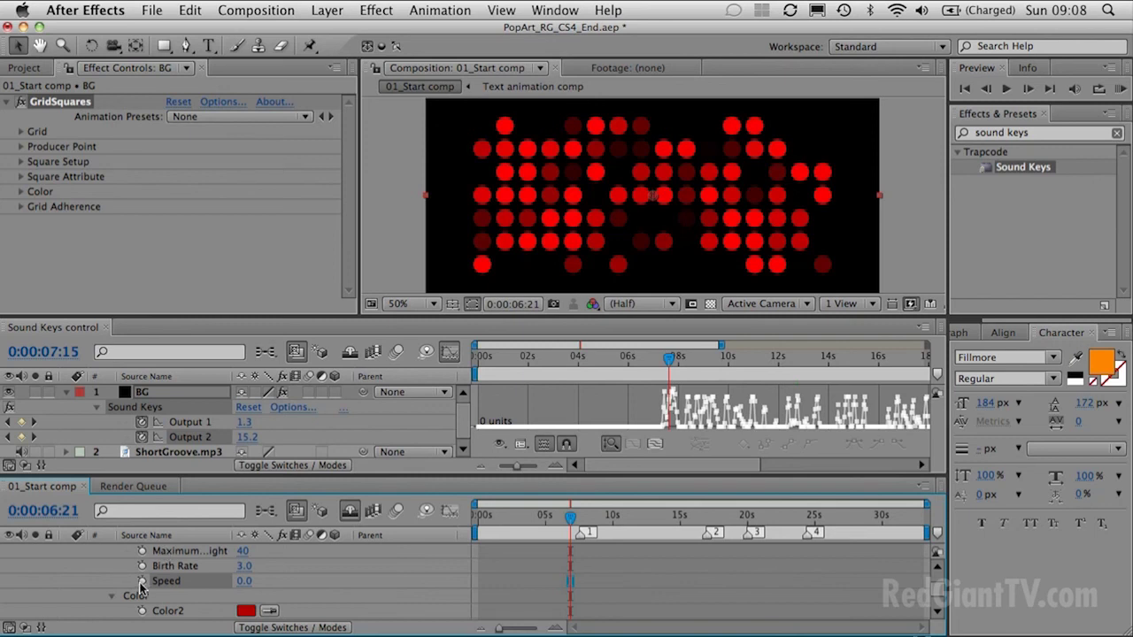
Step: Add an expression to the GridSquares Speed that links it to Output 2 of Sound Keys on the Sound Keys control BG layer
{"action": "left_click", "coordinate": [142, 581], "text": "alt"}
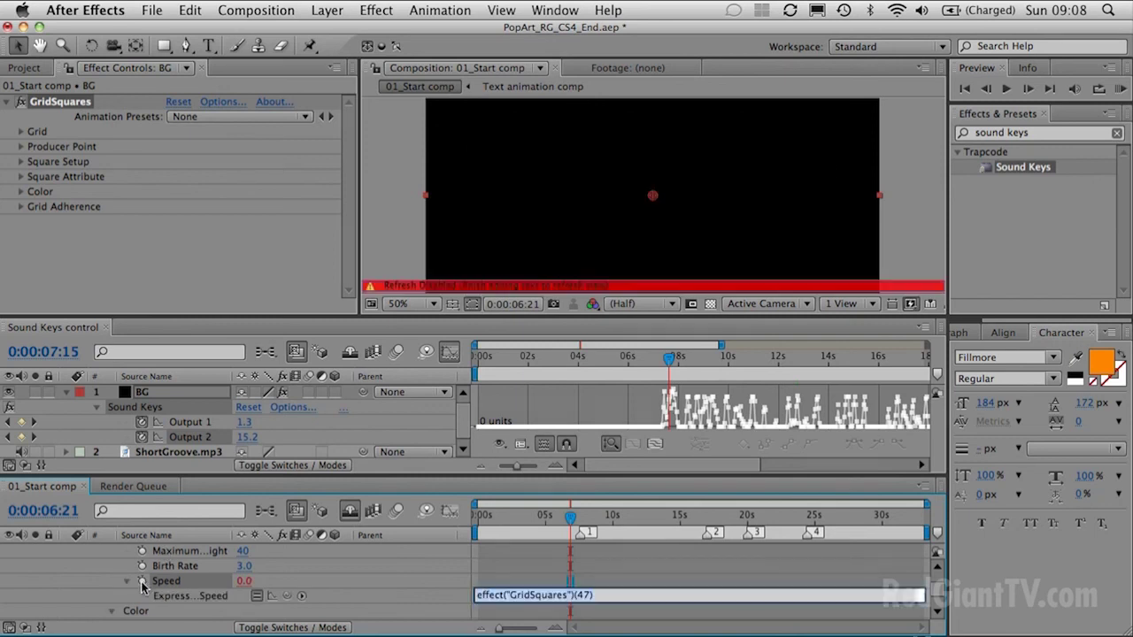
{"action": "left_click_drag", "start_coordinate": [288, 598], "coordinate": [202, 436]}
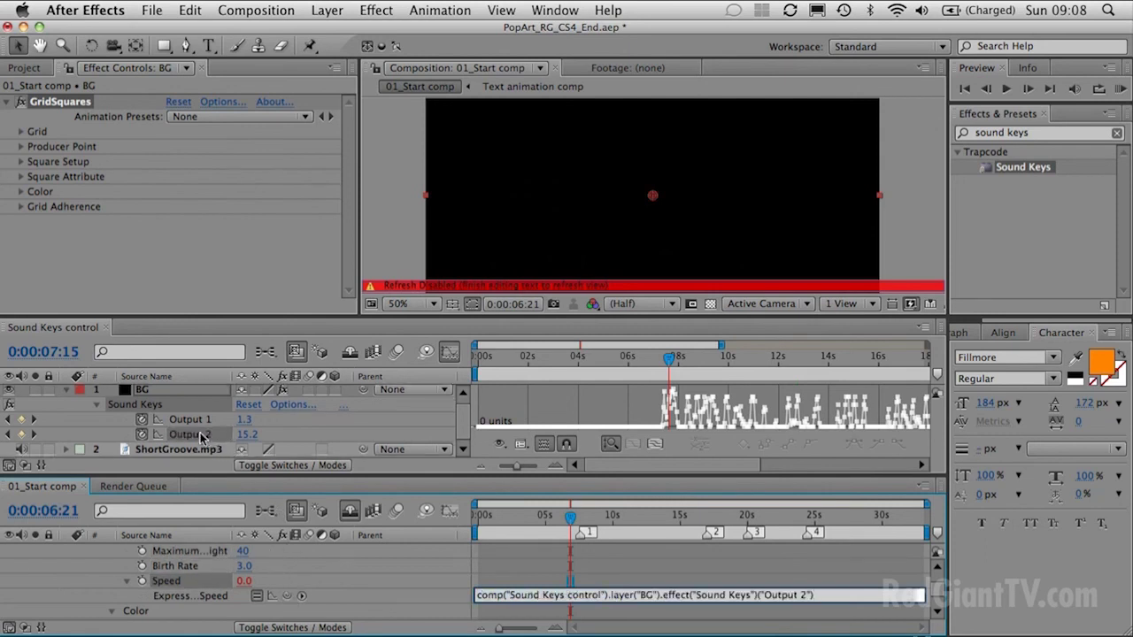
{"action": "left_click", "coordinate": [201, 436]}
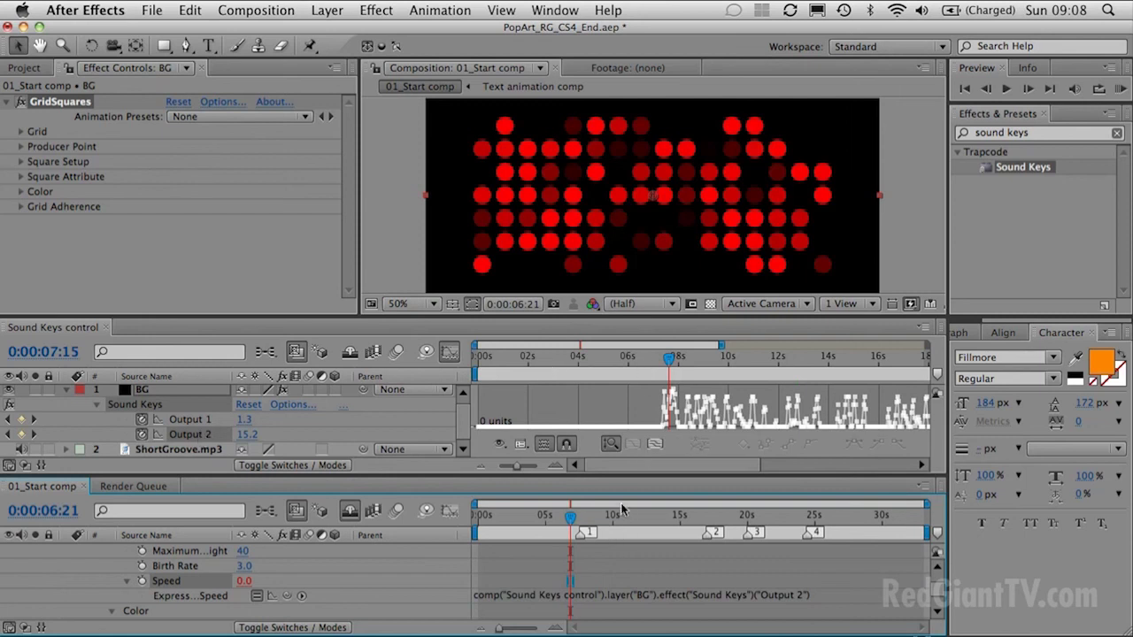
Step: Preview the sound-driven Speed around marker 1, with the work area starting shortly after 0:00:05:00
{"action": "mouse_move", "coordinate": [570, 517]}
{"action": "left_mouse_down"}
{"action": "mouse_move", "coordinate": [591, 522]}
{"action": "mouse_move", "coordinate": [580, 522]}
{"action": "left_mouse_up"}
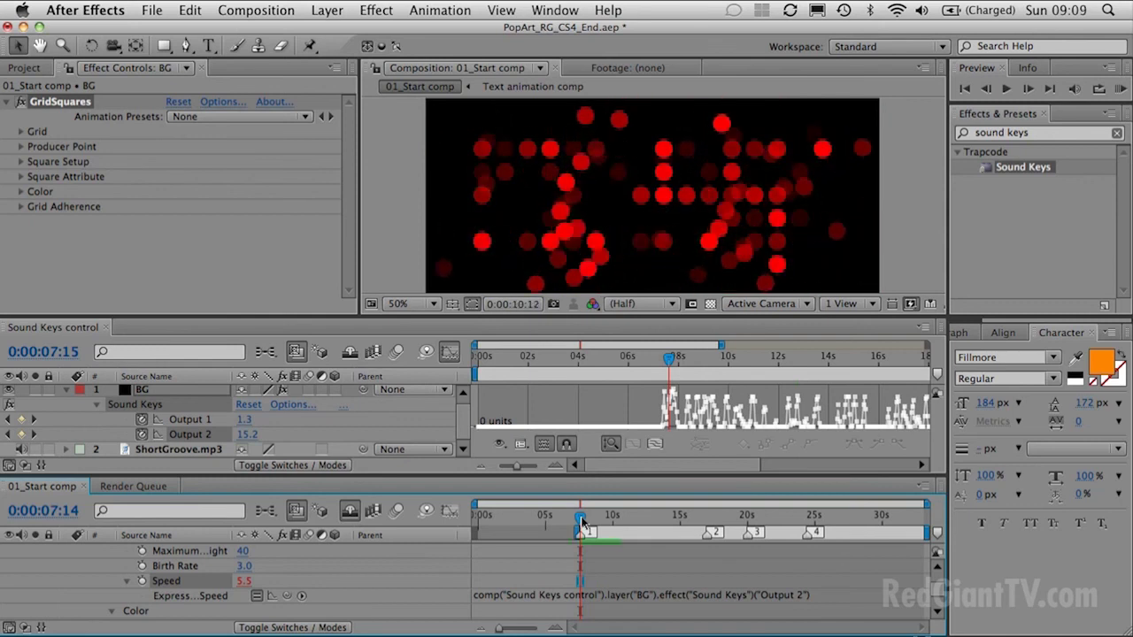
{"action": "left_click_drag", "start_coordinate": [582, 521], "coordinate": [588, 518]}
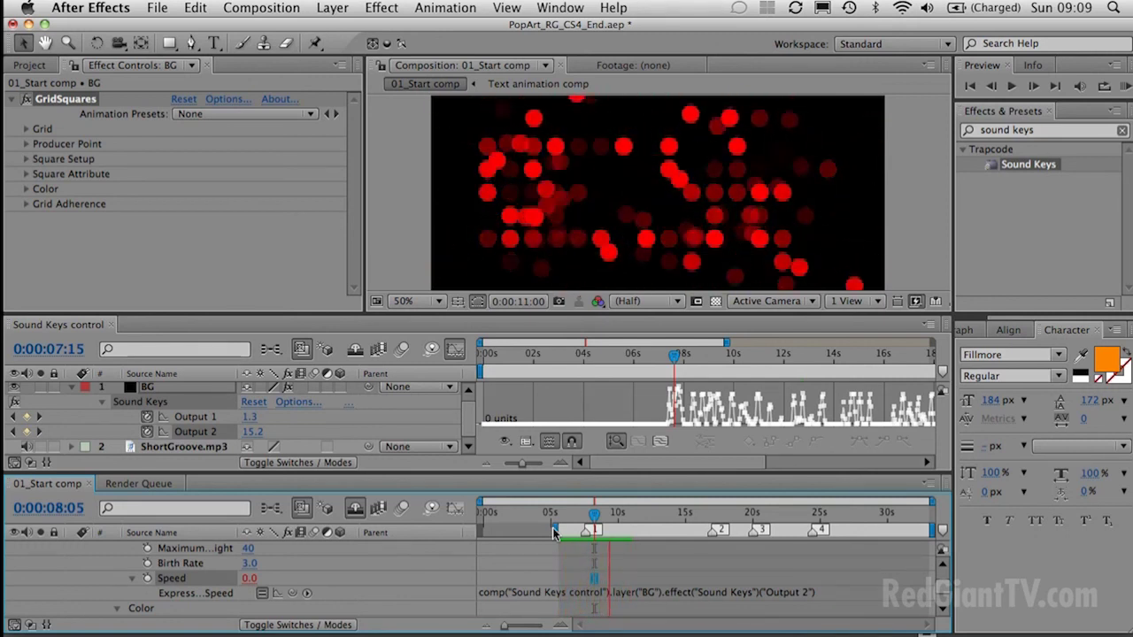
{"action": "left_click", "coordinate": [553, 531]}
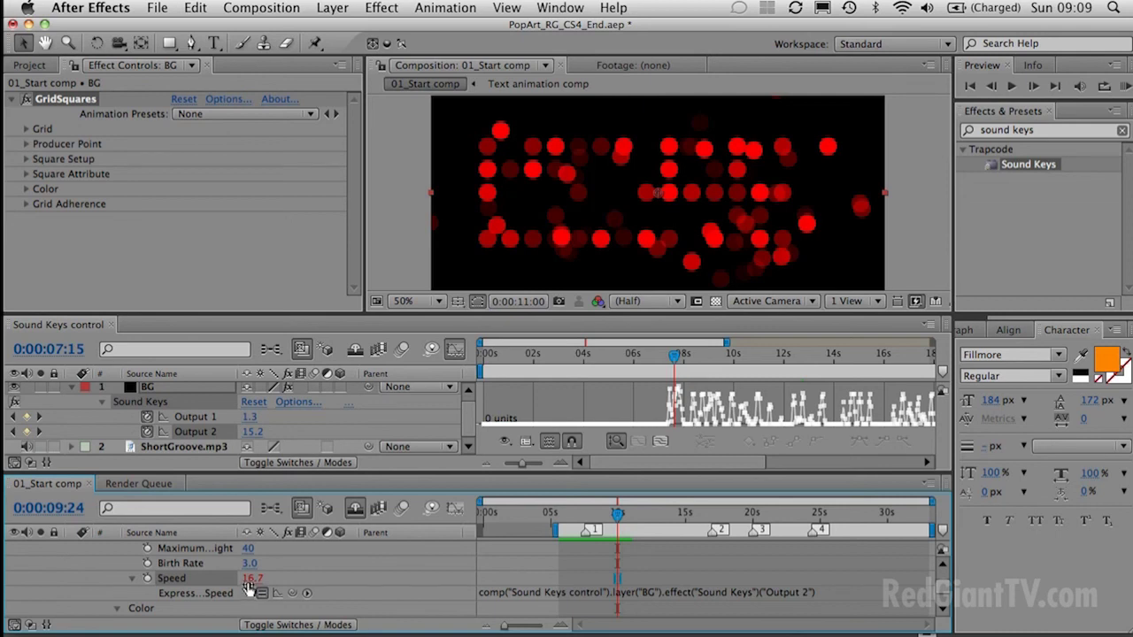
Step: Enlarge the Info readout and check the minimum and maximum values of the Output 2 curve in Sound Keys control
{"action": "left_click", "coordinate": [204, 432]}
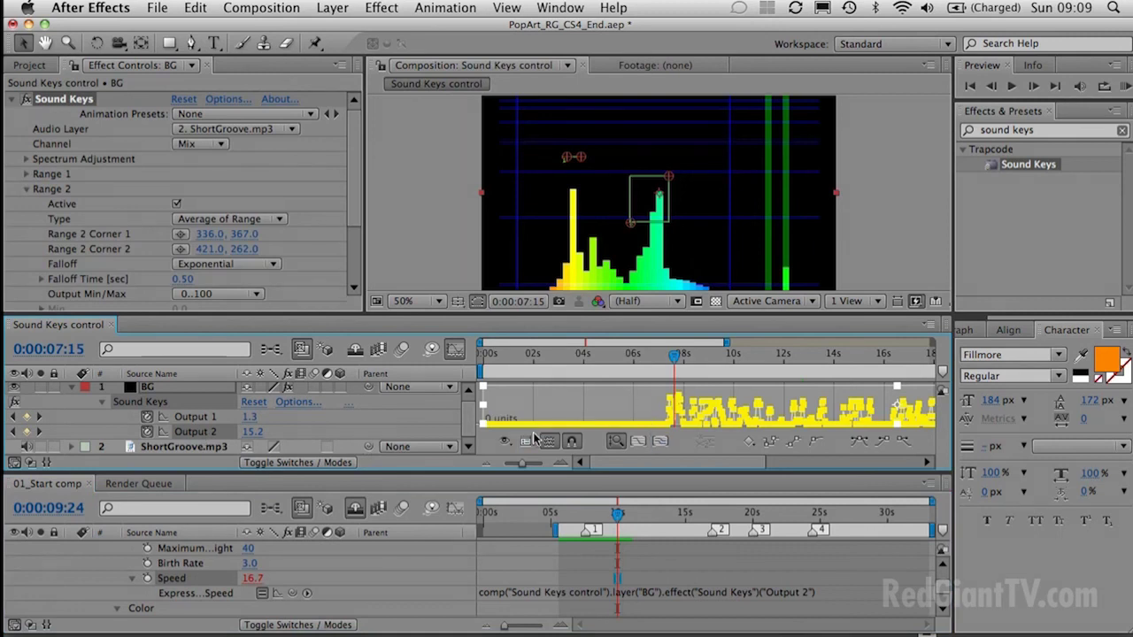
{"action": "left_click", "coordinate": [1039, 70]}
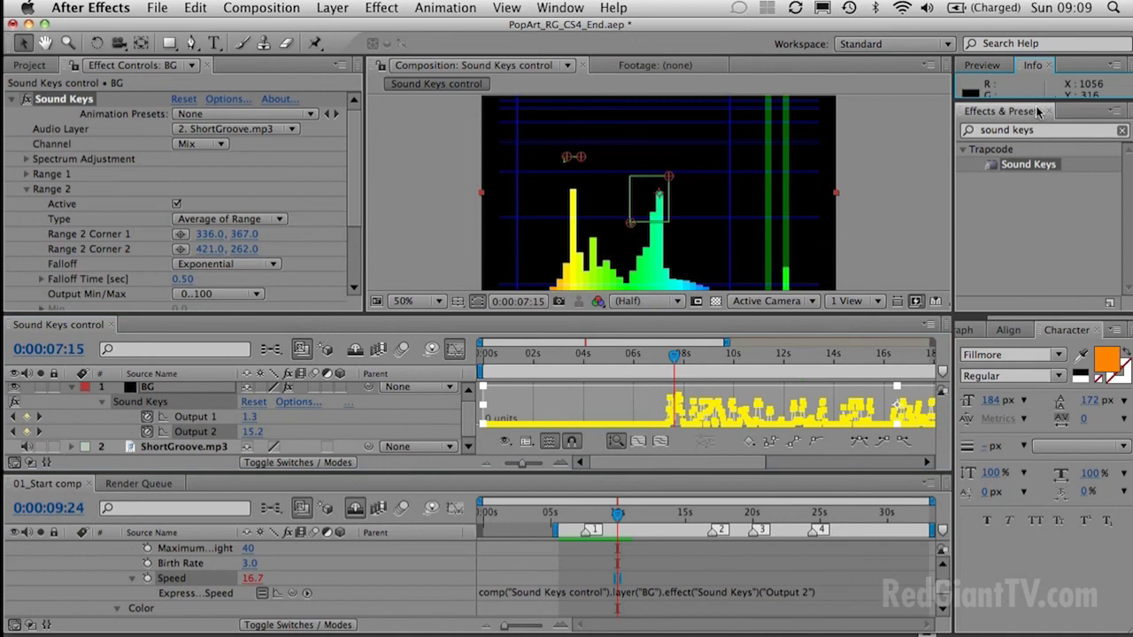
{"action": "left_click_drag", "start_coordinate": [1037, 102], "coordinate": [1037, 185]}
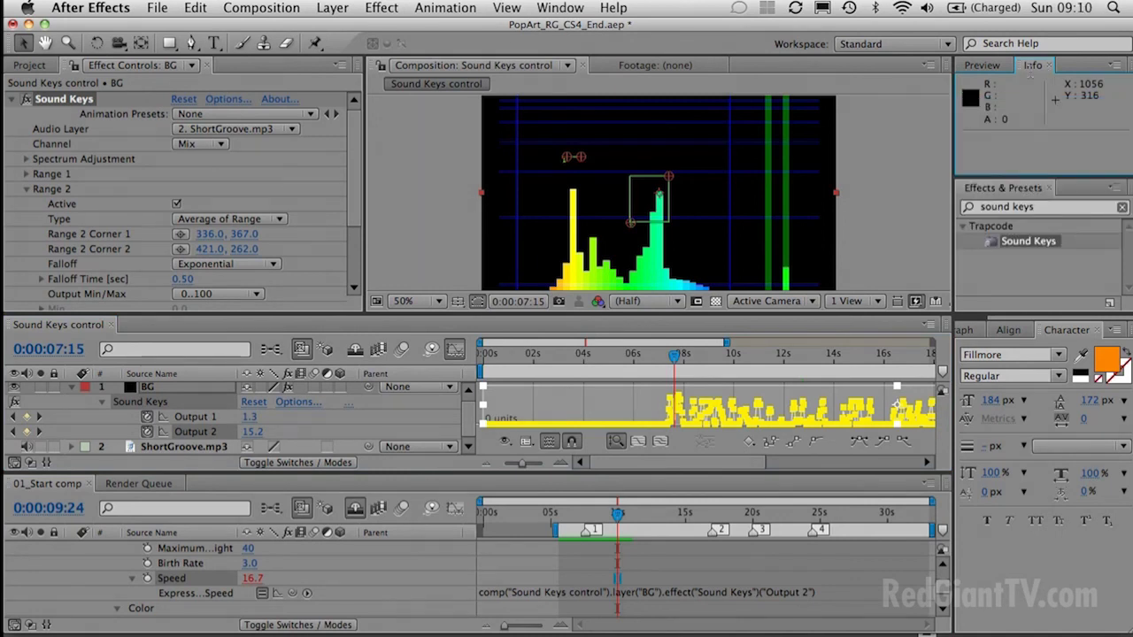
{"action": "left_click", "coordinate": [454, 351]}
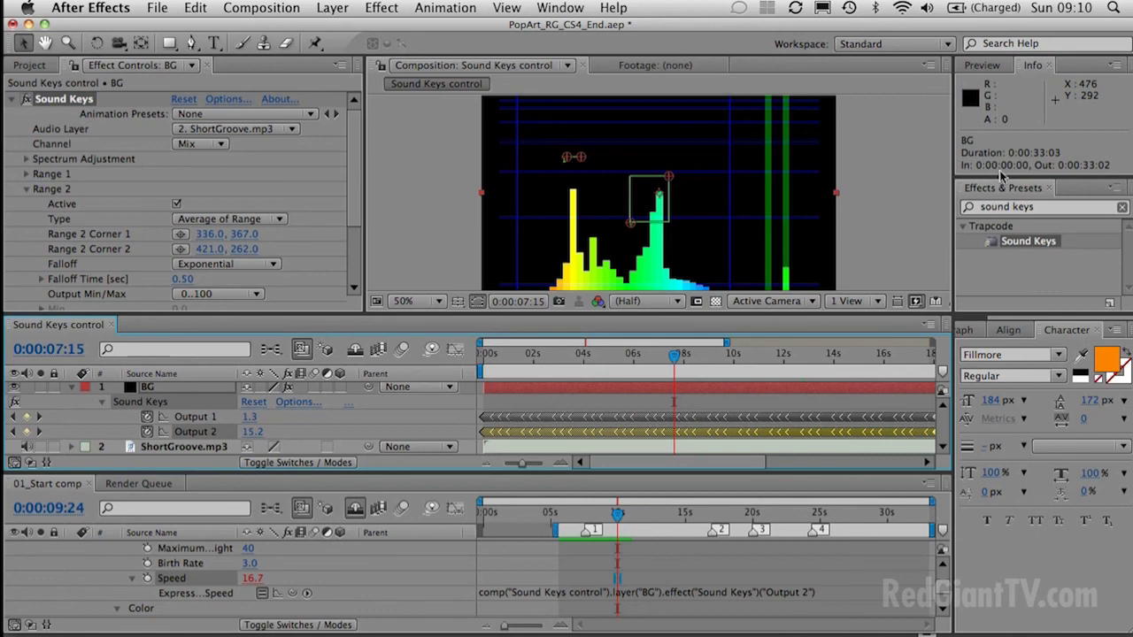
{"action": "left_click", "coordinate": [642, 433]}
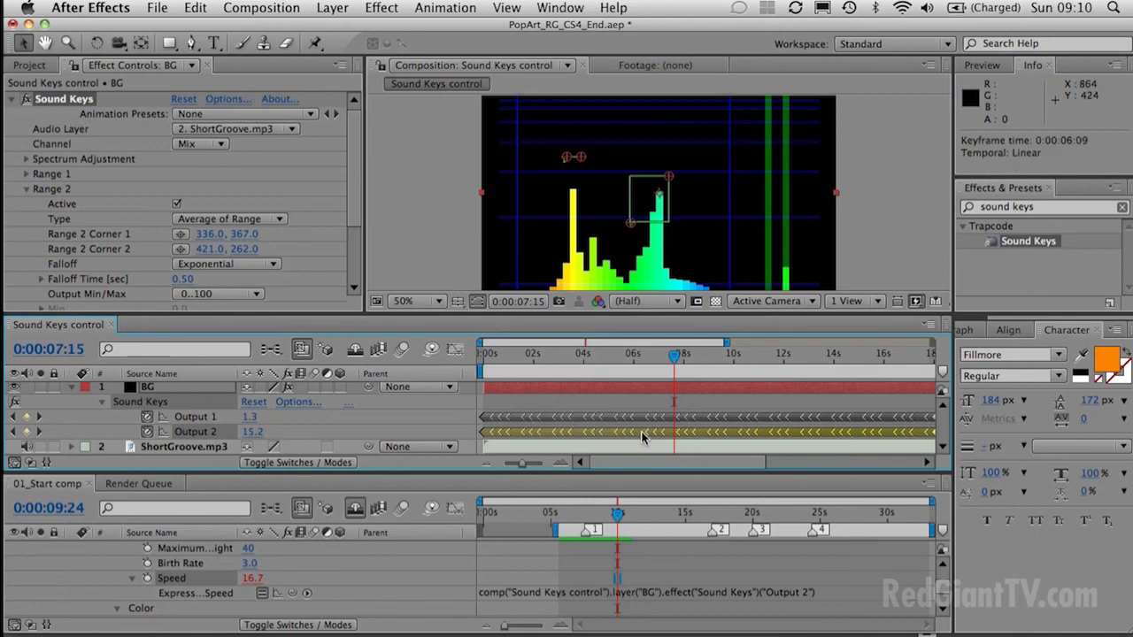
{"action": "left_click", "coordinate": [455, 351]}
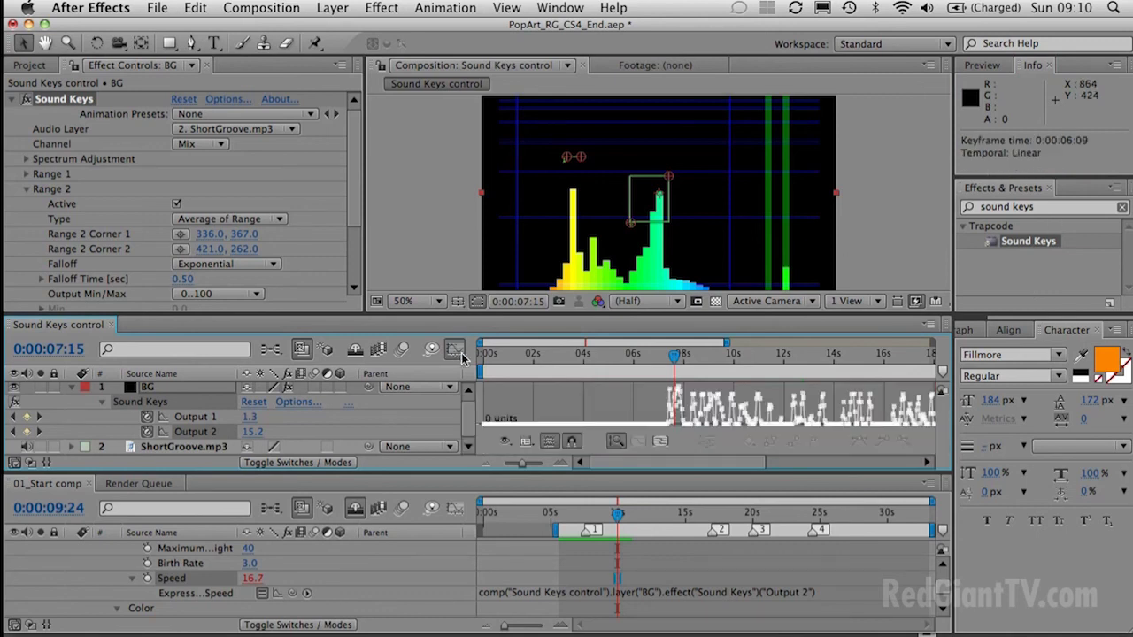
{"action": "left_click", "coordinate": [213, 432]}
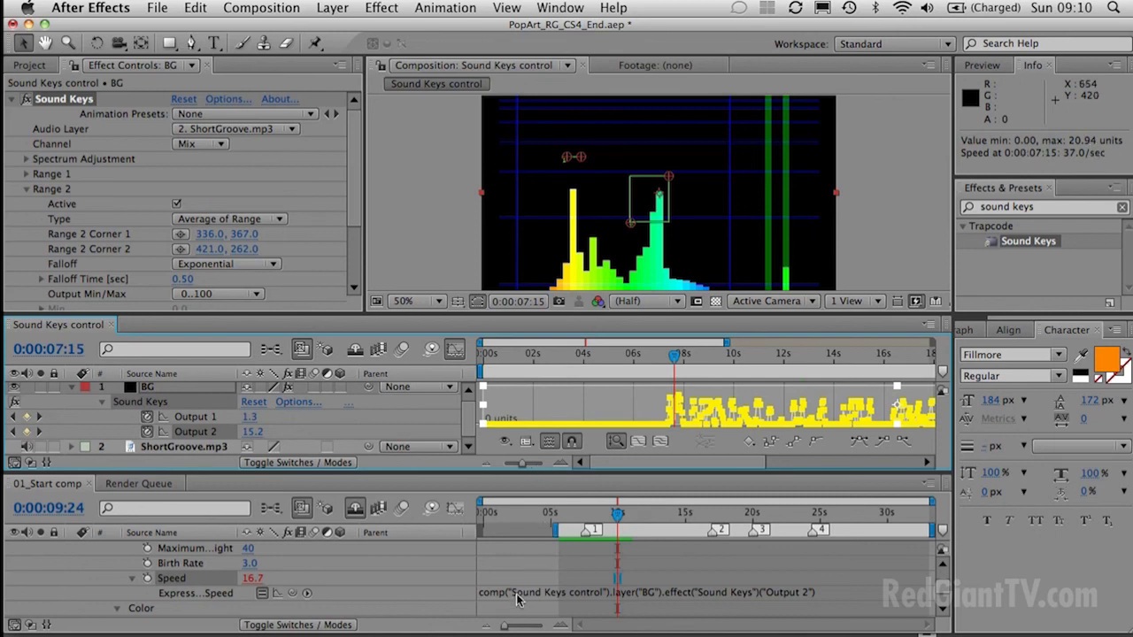
Step: Assign Output 2 to variable a in the Speed expression, remap it with linear(a,0,21,0,100), and preview it from around 0:00:06:11
{"action": "left_click", "coordinate": [487, 595]}
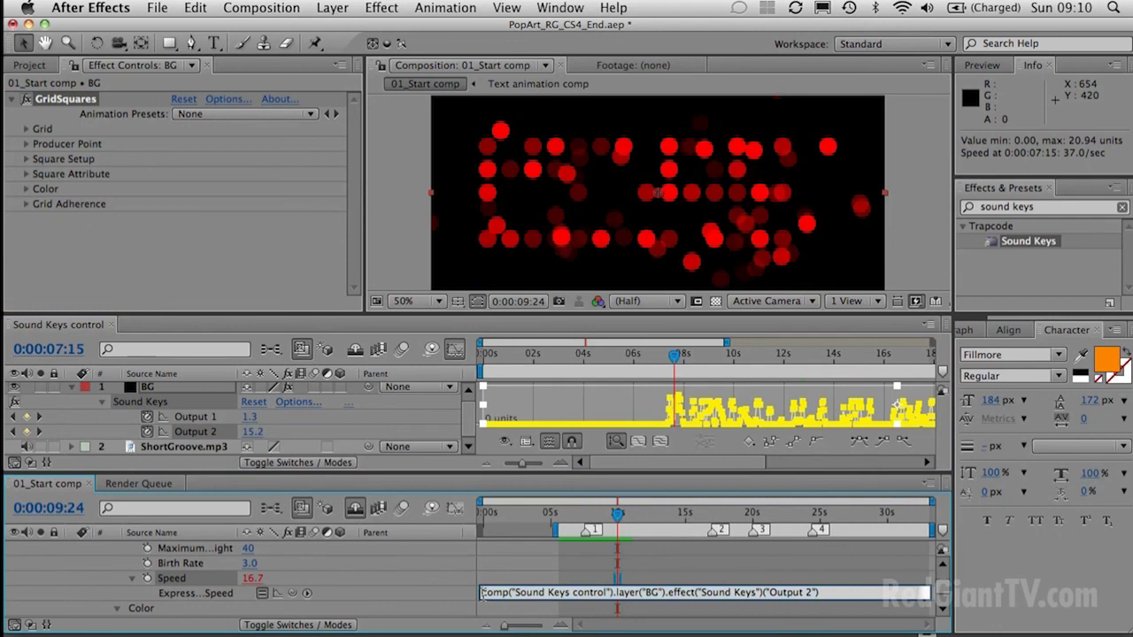
{"action": "type", "text": "a="}
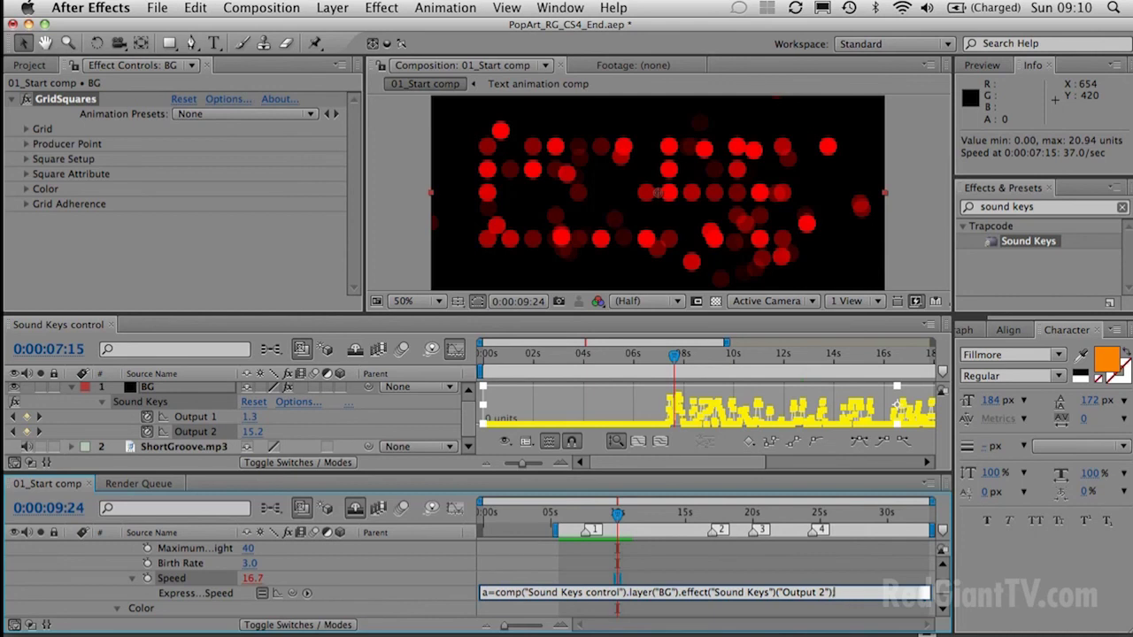
{"action": "type", "text": ";"}
{"action": "key", "text": "Return"}
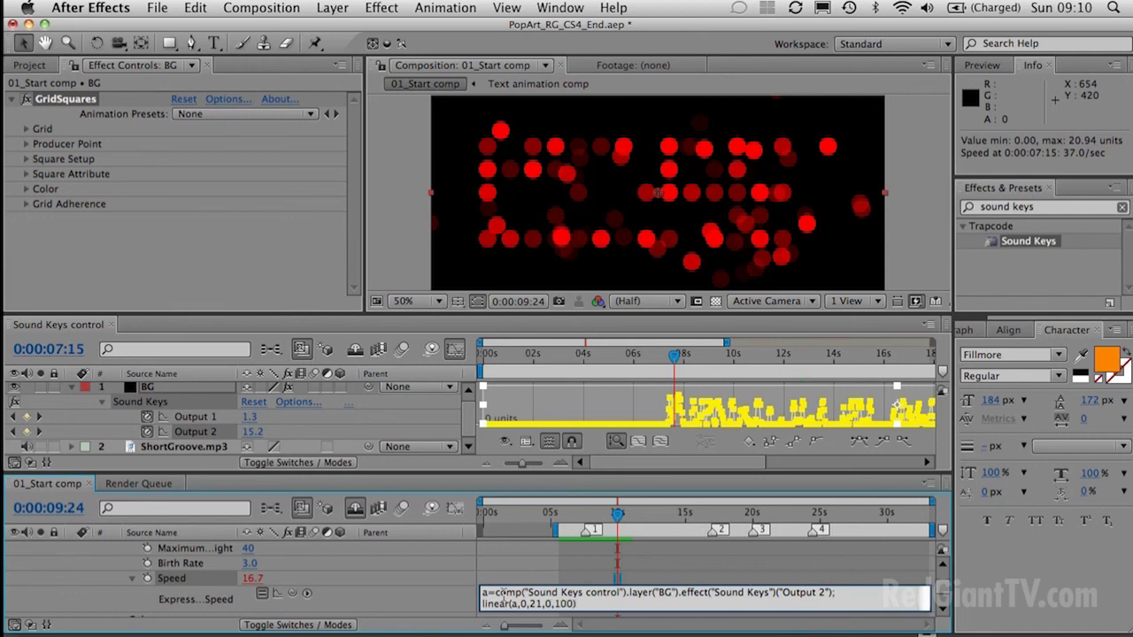
{"action": "left_click", "coordinate": [395, 616]}
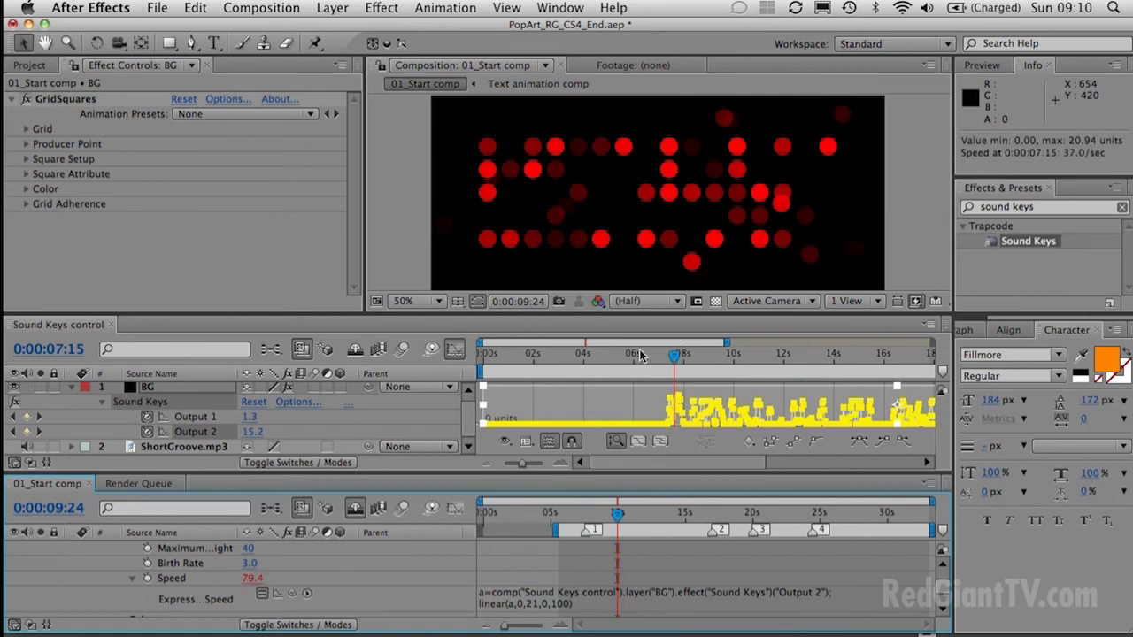
{"action": "left_click", "coordinate": [571, 514]}
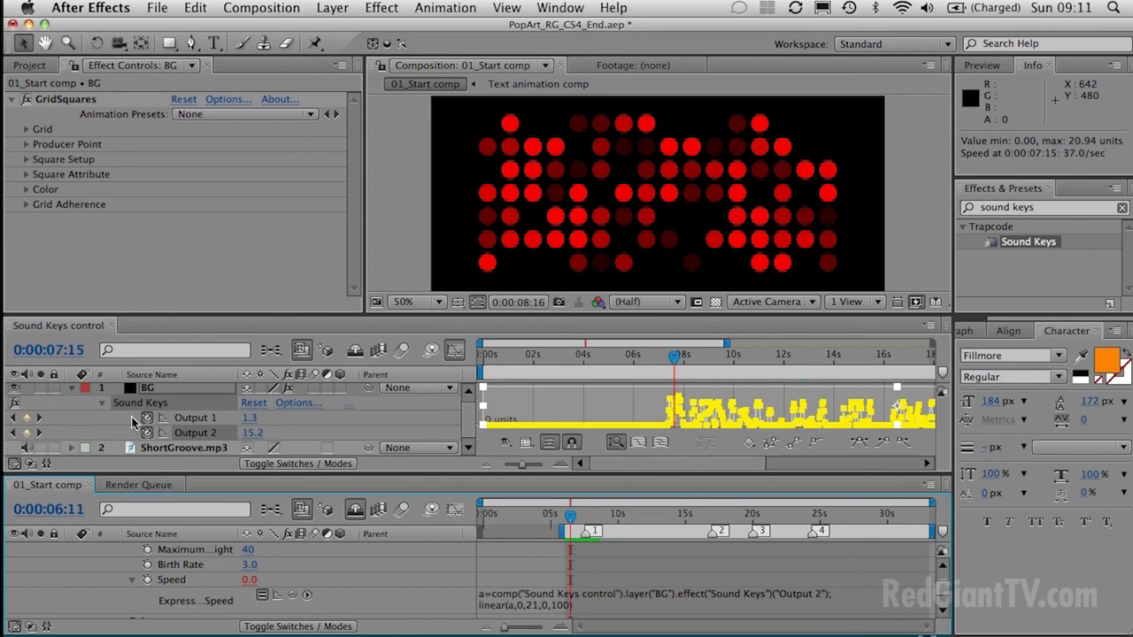
Step: Collapse and unsolo the BG layer in 01_Start comp and move it beneath all other layers
{"action": "scroll", "coordinate": [195, 585], "scroll_direction": "up", "scroll_amount": 5}
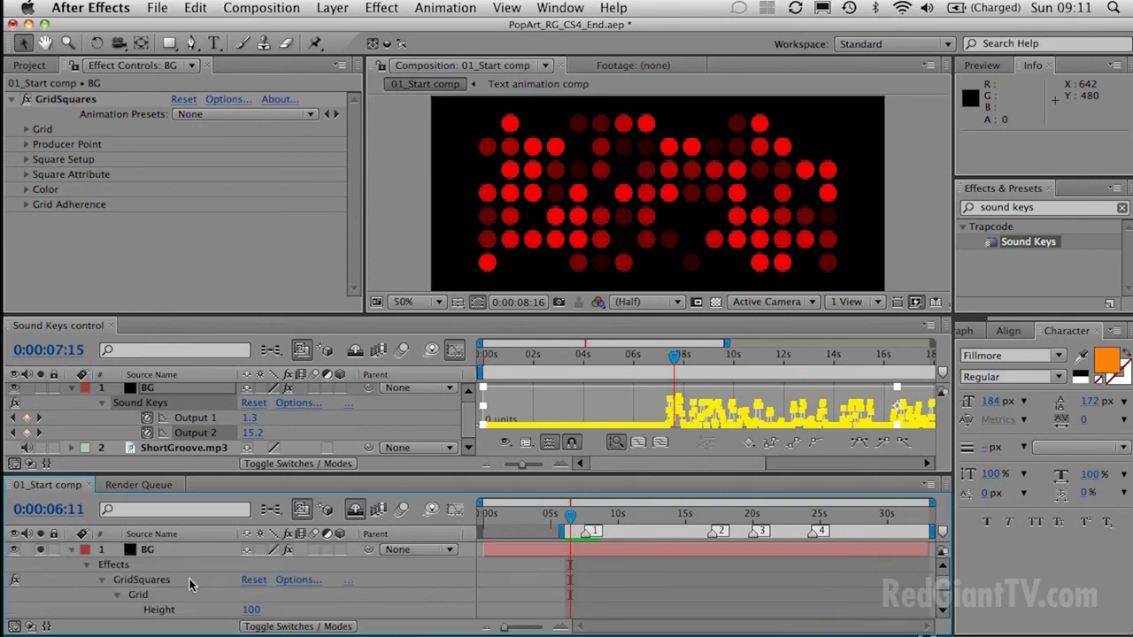
{"action": "left_click", "coordinate": [73, 551]}
{"action": "left_click", "coordinate": [41, 550]}
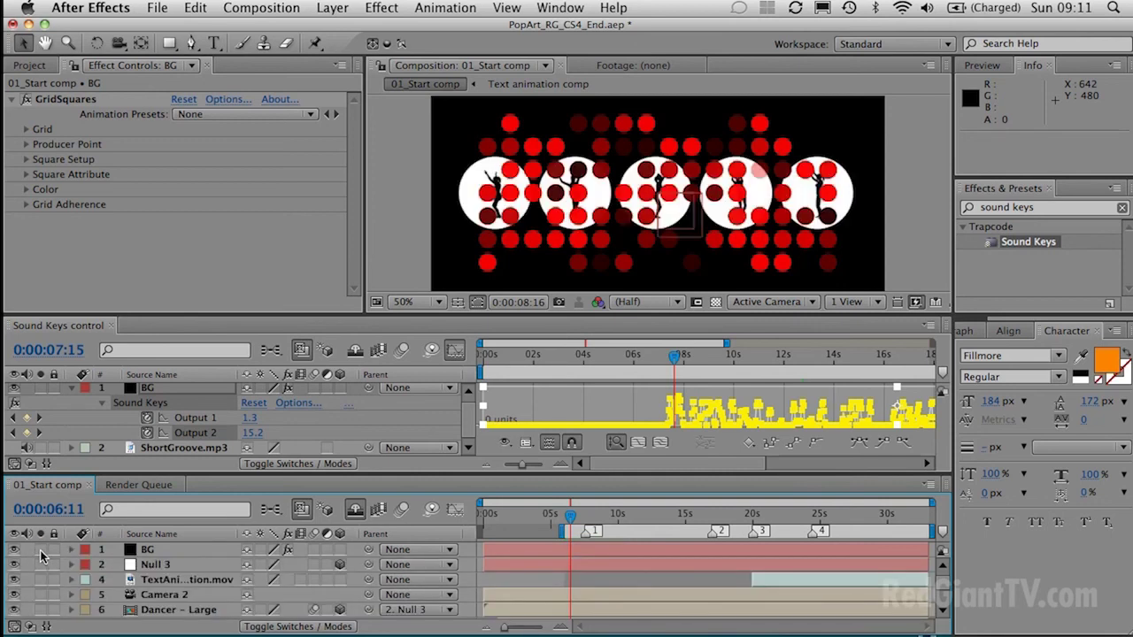
{"action": "left_click_drag", "start_coordinate": [243, 476], "coordinate": [246, 370]}
{"action": "left_click_drag", "start_coordinate": [166, 446], "coordinate": [180, 617]}
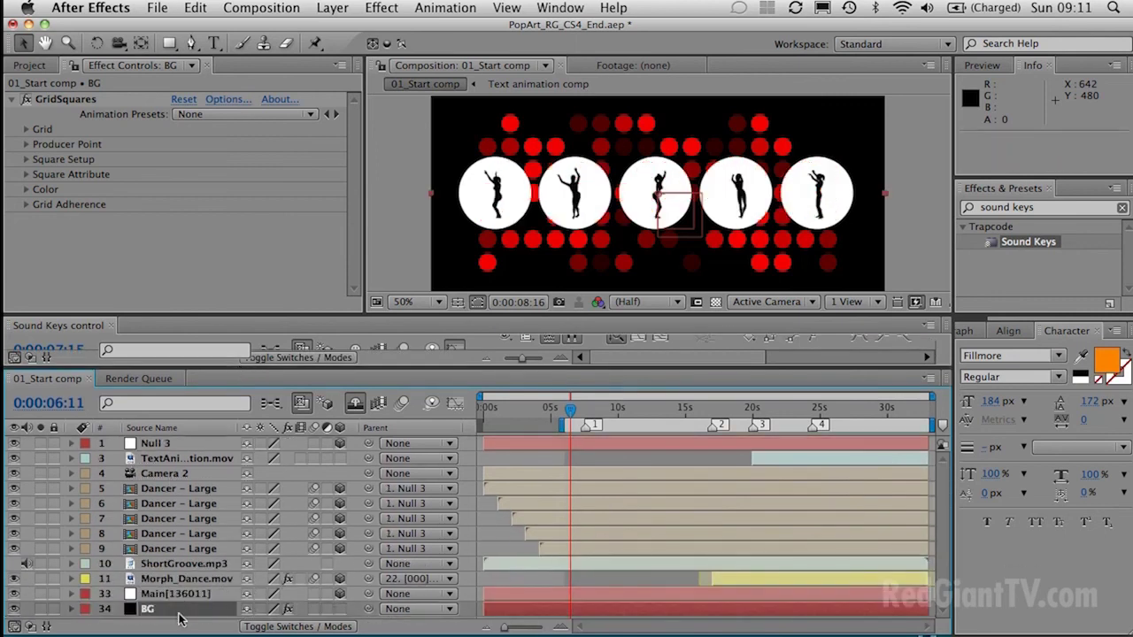
Step: Extend the work area back to the start of 01_Start comp and move the current time to 0:00:13:00
{"action": "left_click_drag", "start_coordinate": [541, 426], "coordinate": [479, 426]}
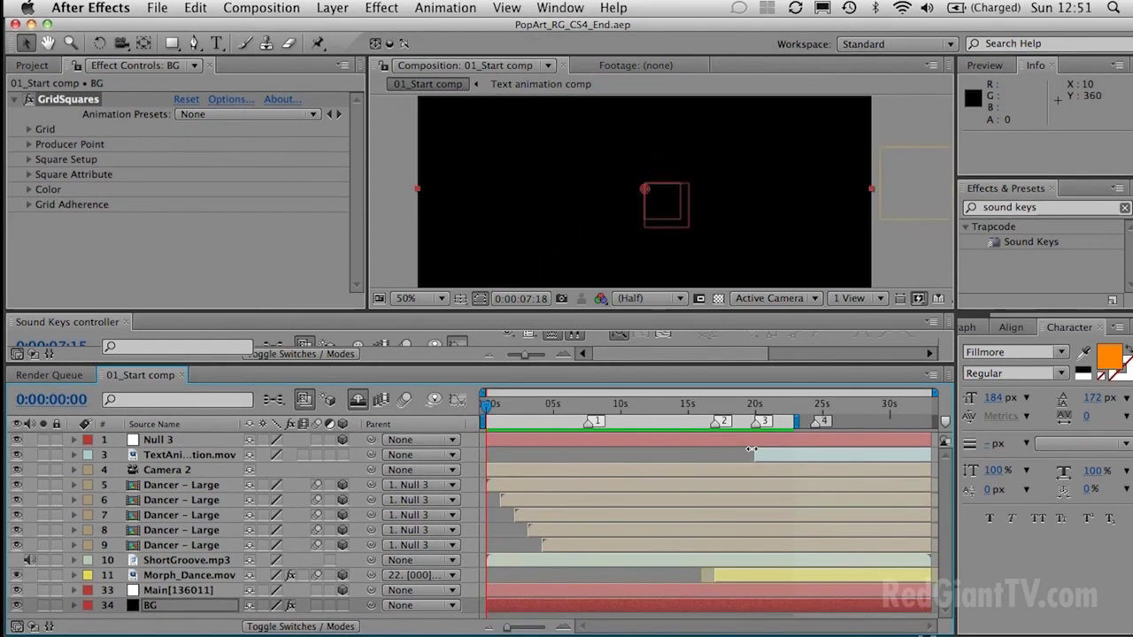
{"action": "left_click_drag", "start_coordinate": [525, 409], "coordinate": [654, 413]}
{"action": "left_click", "coordinate": [71, 403]}
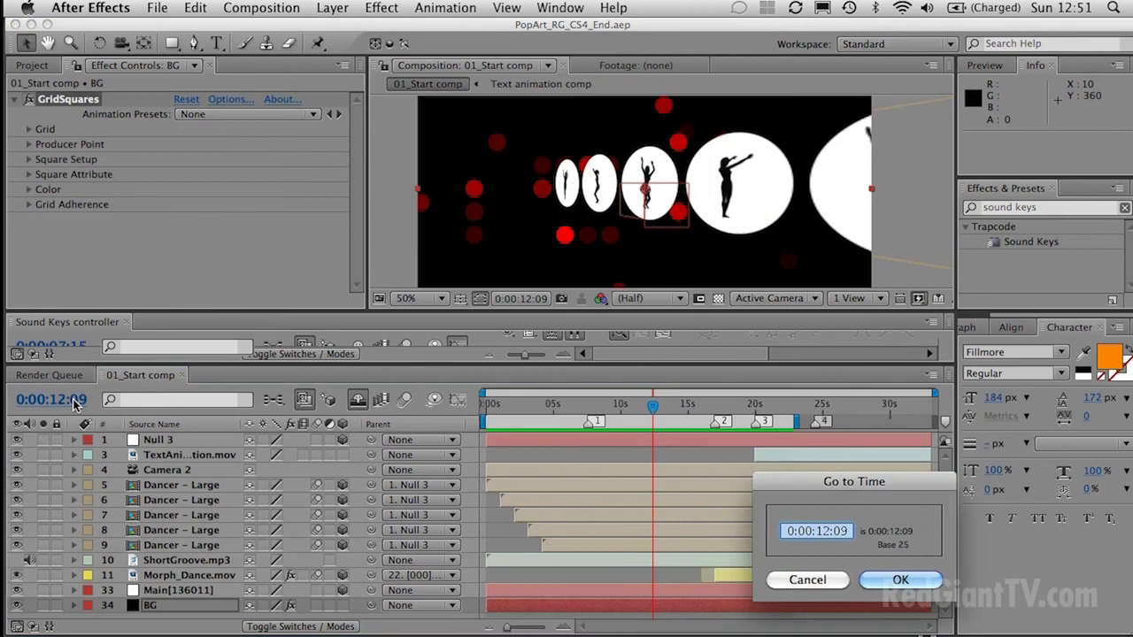
{"action": "type", "text": "13."}
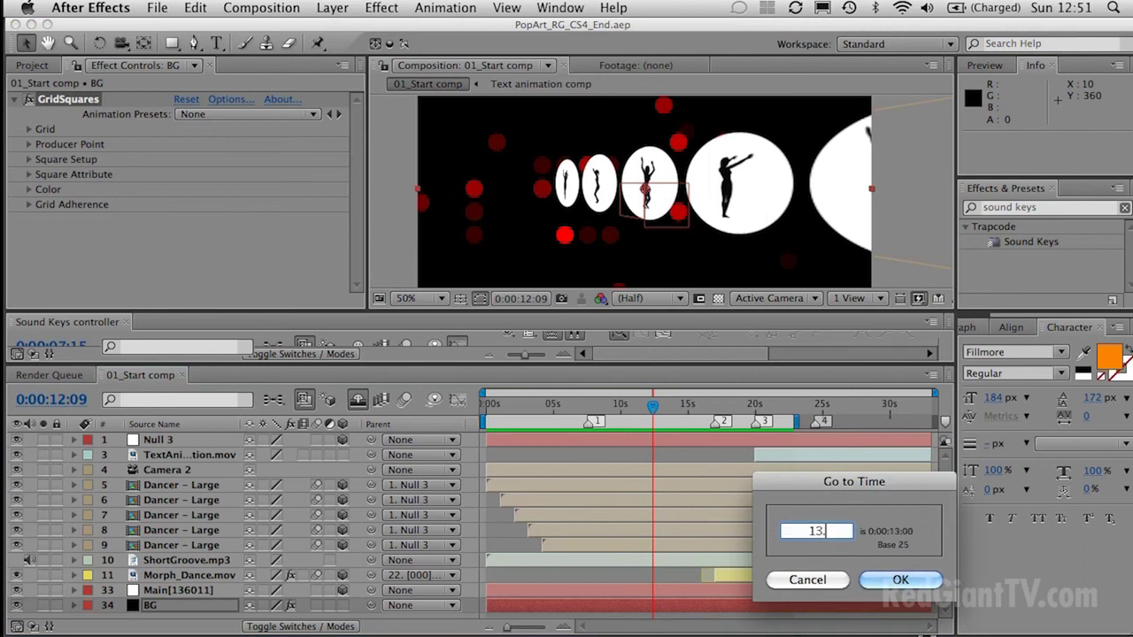
{"action": "key", "text": "Return"}
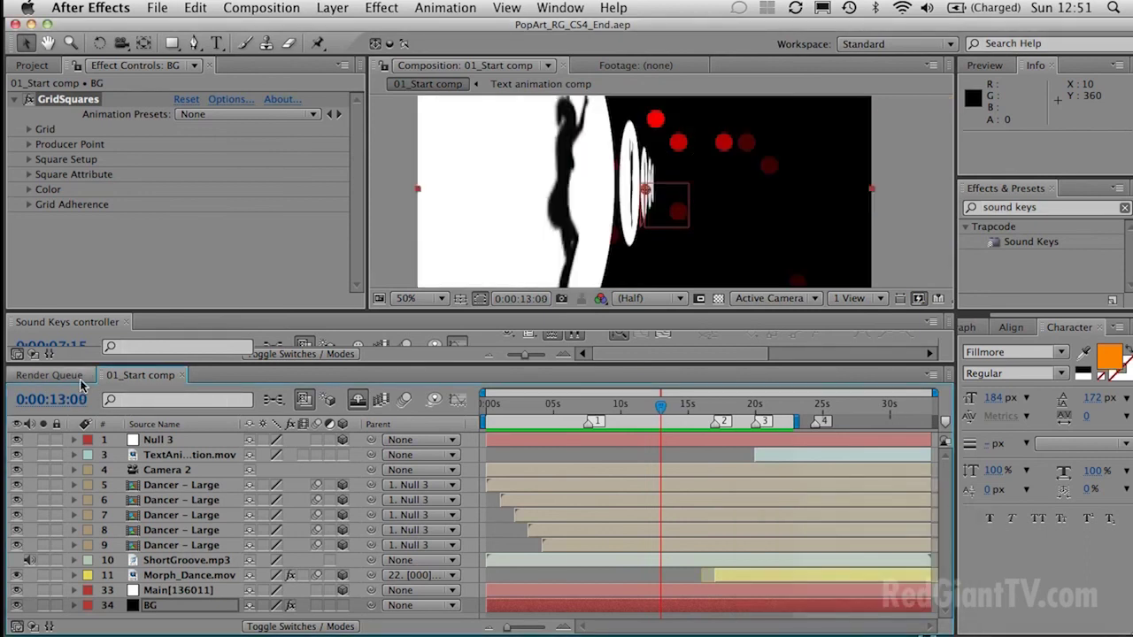
Step: Reveal the modified properties of the BG layer and set a Birth Rate keyframe of 3.0 at 0:00:13:00
{"action": "left_click", "coordinate": [168, 608]}
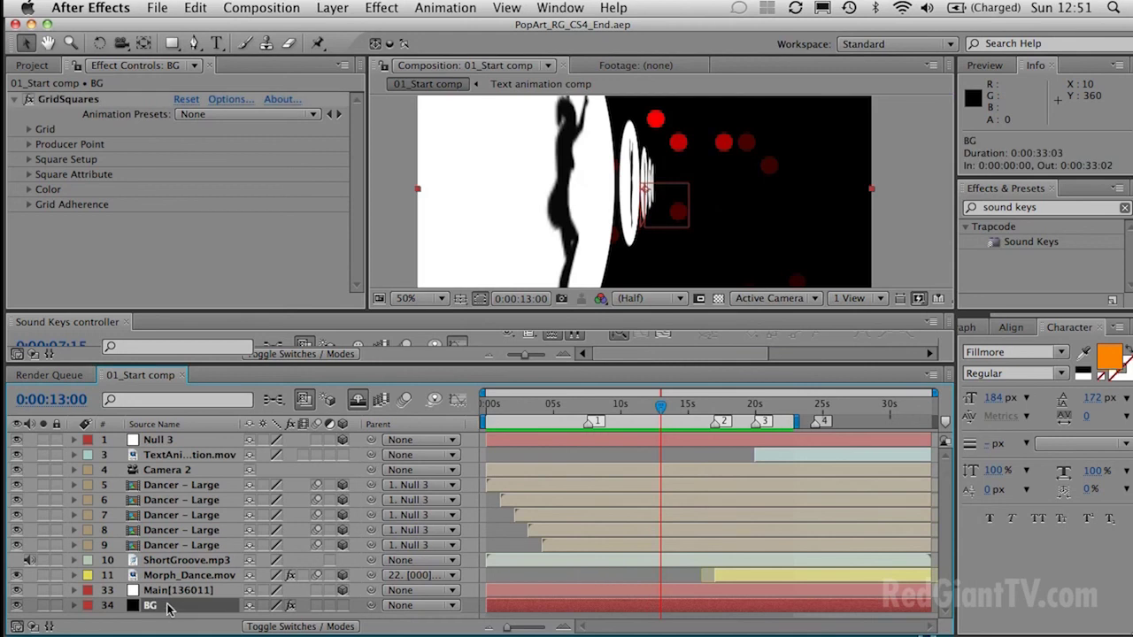
{"action": "key", "text": "u"}
{"action": "key", "text": "u"}
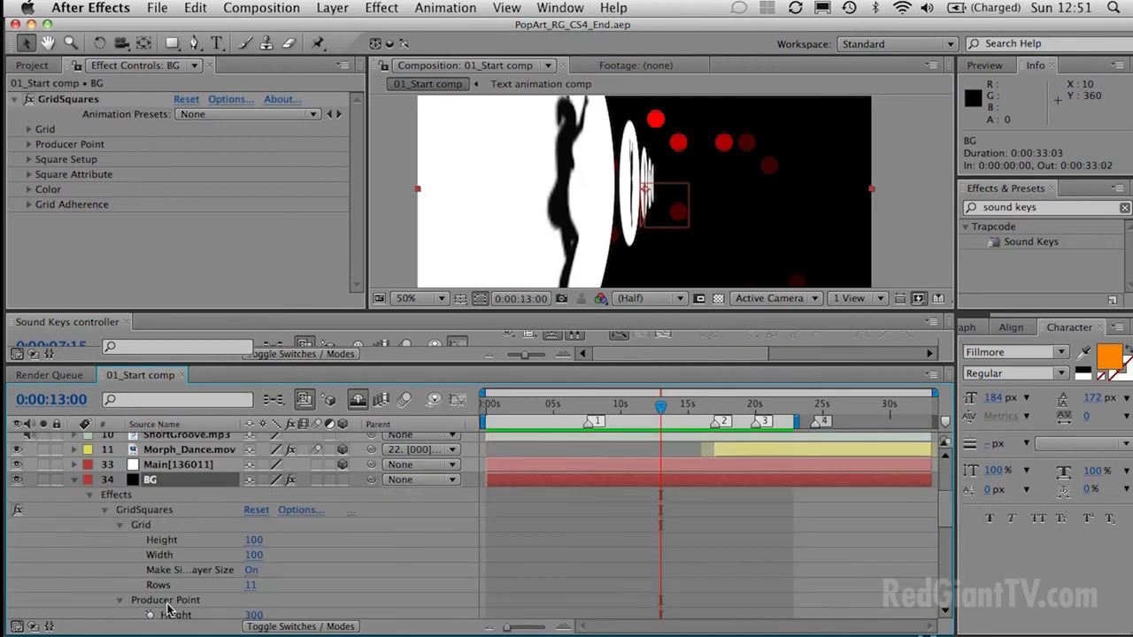
{"action": "scroll", "coordinate": [200, 586], "scroll_direction": "down", "scroll_amount": 5}
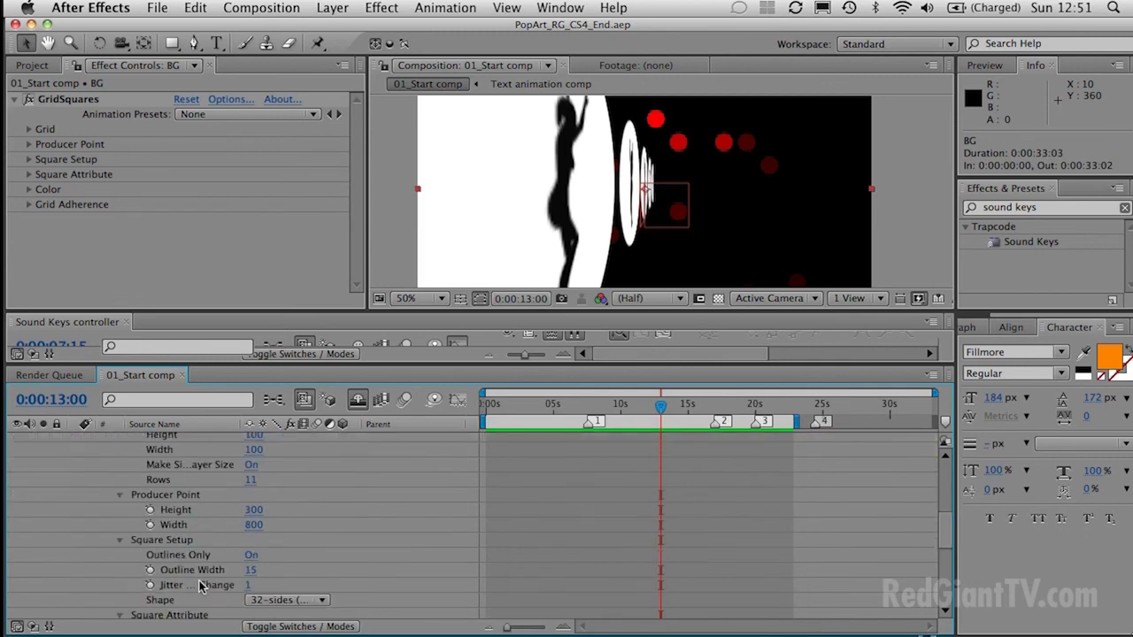
{"action": "scroll", "coordinate": [200, 587], "scroll_direction": "down", "scroll_amount": 5}
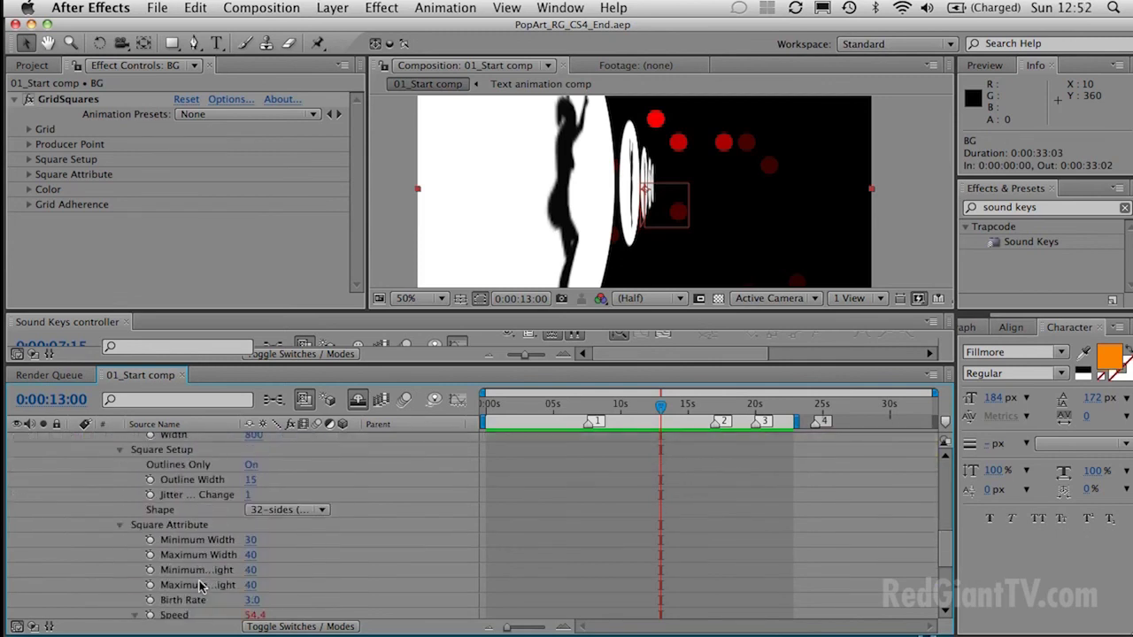
{"action": "scroll", "coordinate": [200, 587], "scroll_direction": "down", "scroll_amount": 1}
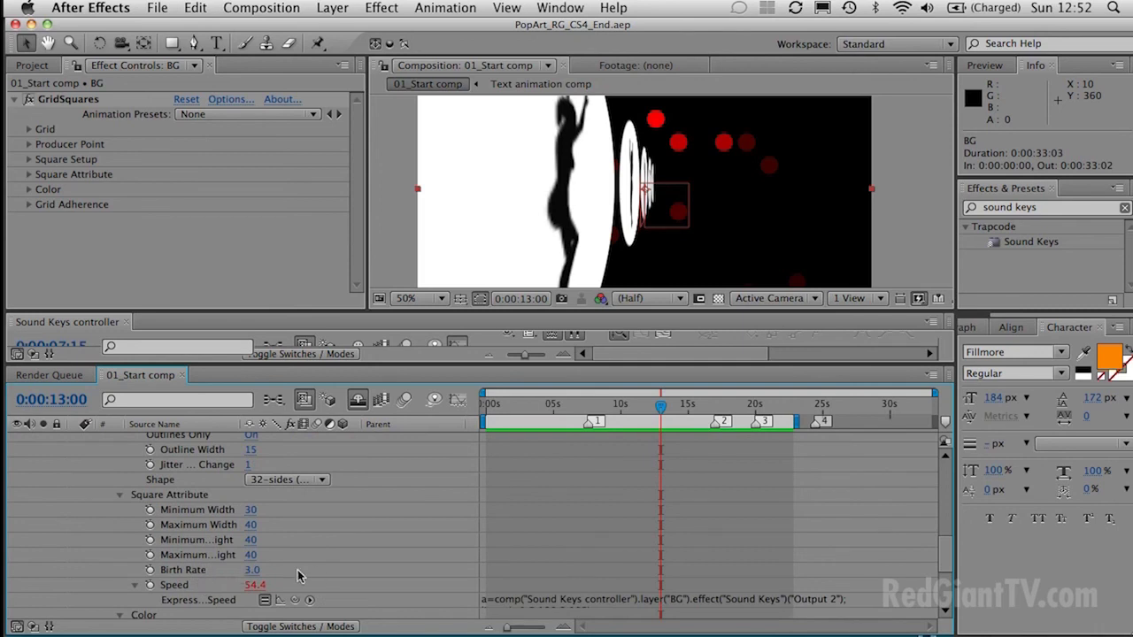
{"action": "left_click", "coordinate": [151, 570]}
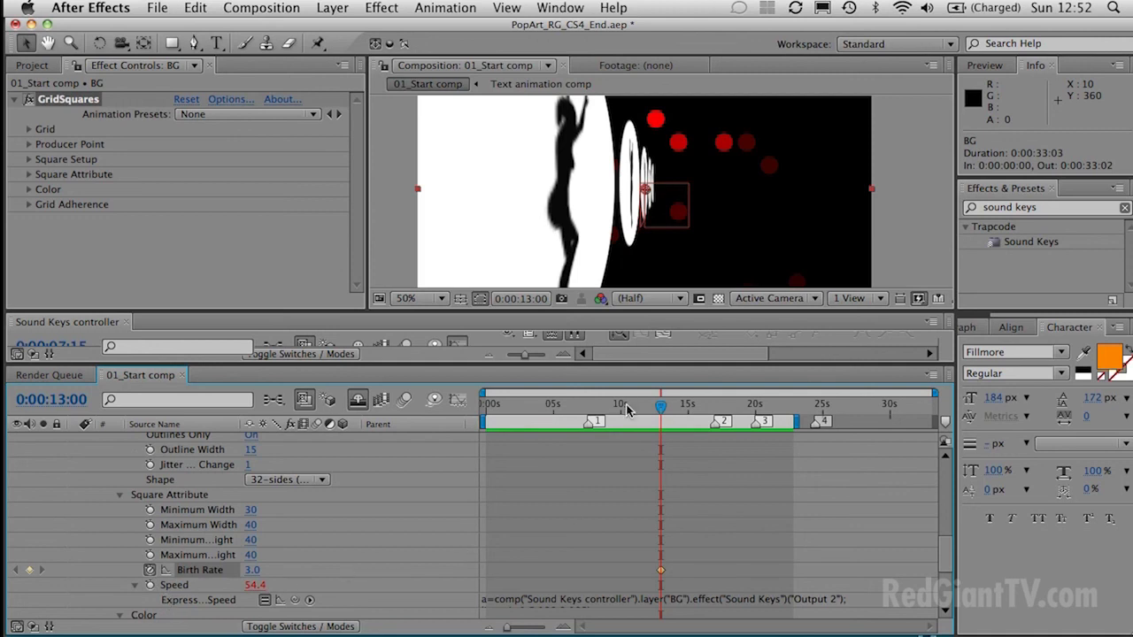
Step: Add a second Birth Rate keyframe with a value of 0 at 0:00:13:10
{"action": "key", "text": "shift+Page_Down"}
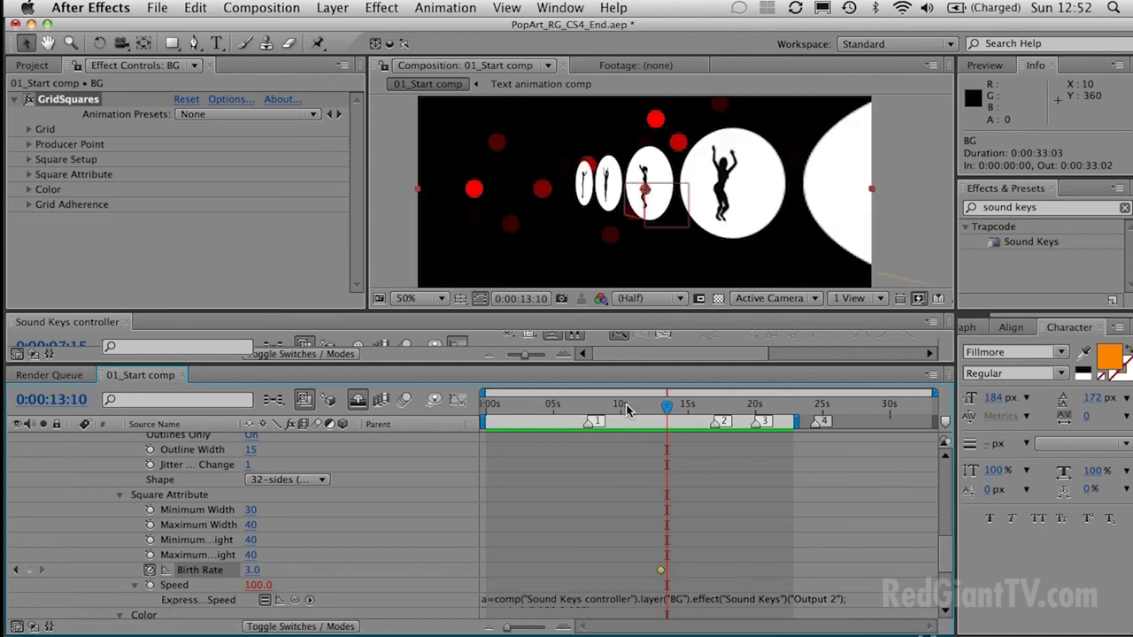
{"action": "left_click", "coordinate": [251, 571]}
{"action": "key", "text": "Return"}
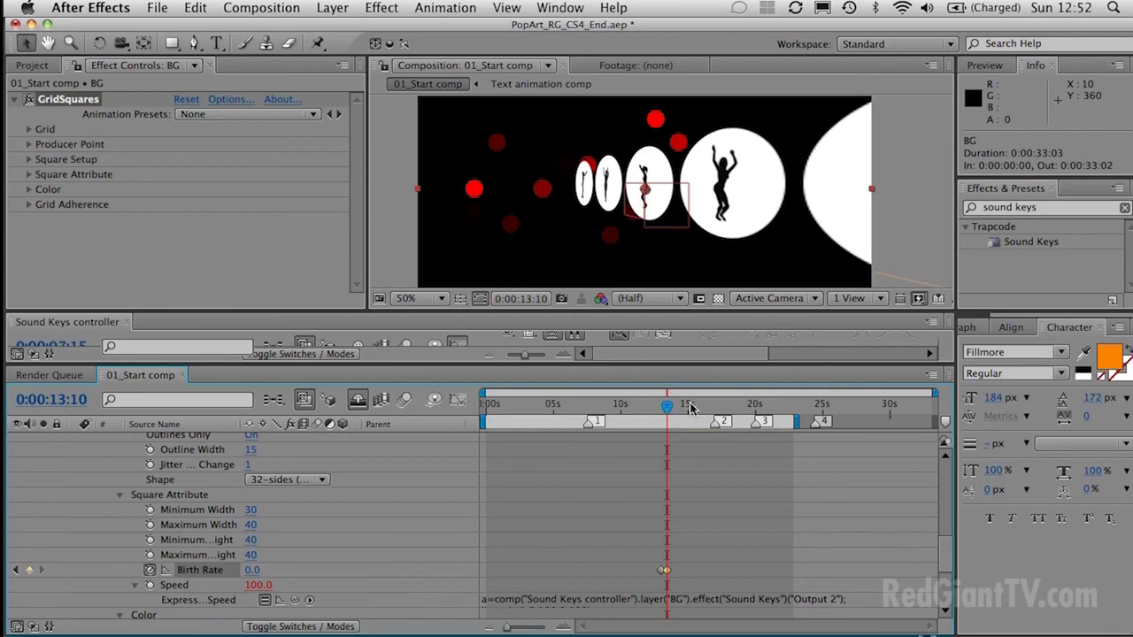
Step: Start the work area at 0:00:12:09 and run a RAM preview to check how the dots respond to the Birth Rate keyframes
{"action": "left_click_drag", "start_coordinate": [482, 423], "coordinate": [648, 421]}
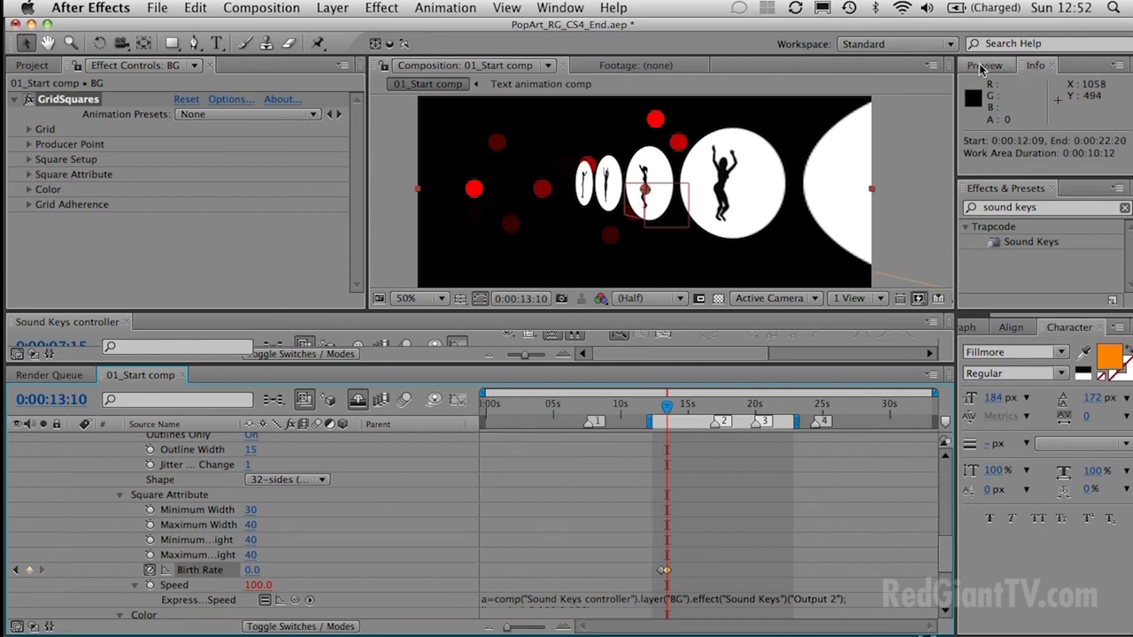
{"action": "left_click", "coordinate": [985, 65]}
{"action": "left_click", "coordinate": [1082, 90]}
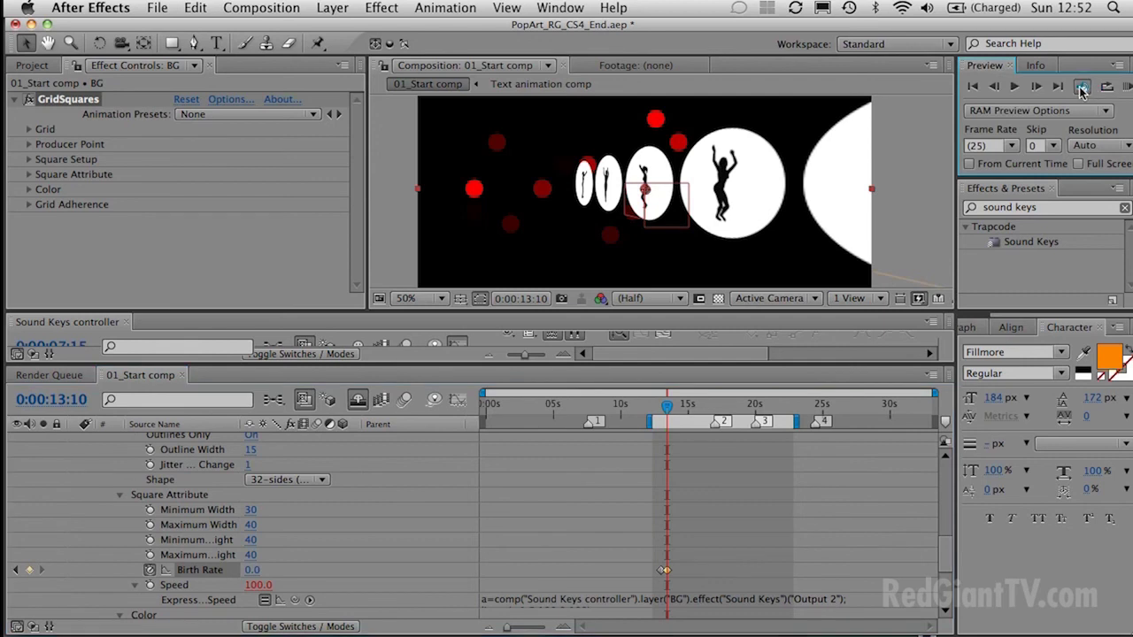
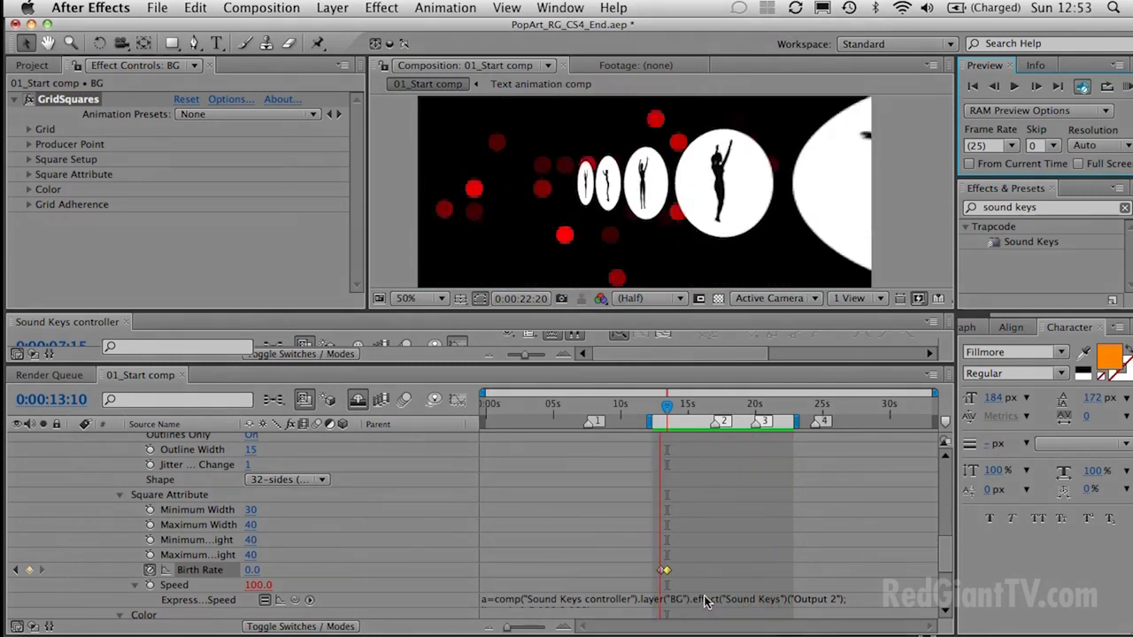
{"action": "key", "text": "space"}
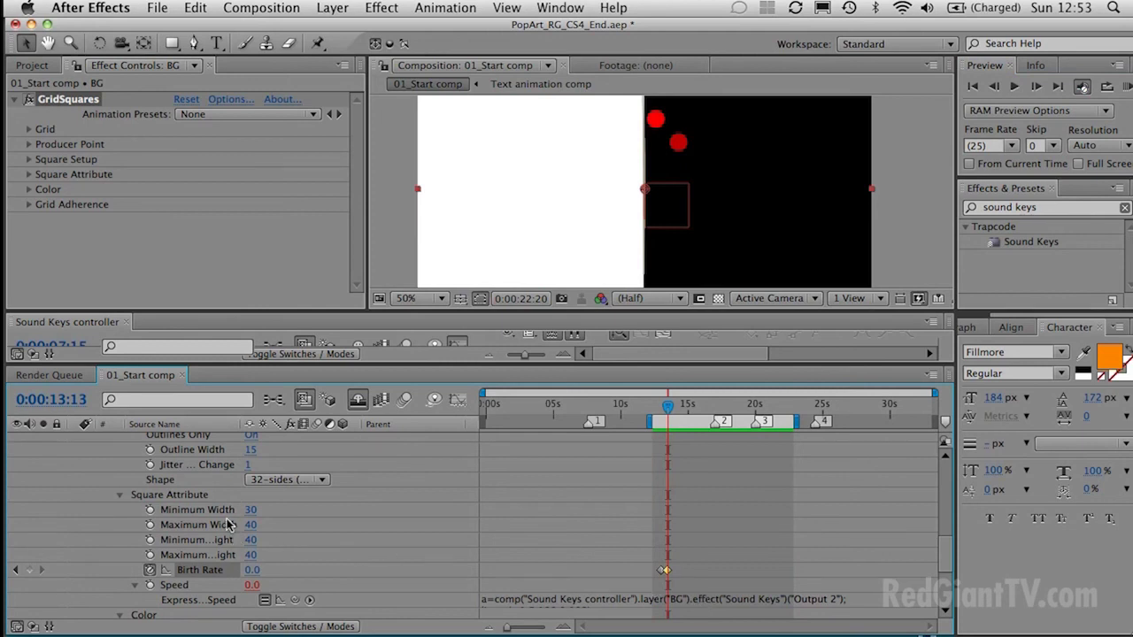
Step: Collapse the BG layer's properties and split the layer at 0:00:17:00, at marker 2
{"action": "scroll", "coordinate": [233, 517], "scroll_direction": "up", "scroll_amount": 15}
{"action": "scroll", "coordinate": [233, 517], "scroll_direction": "down", "scroll_amount": 3}
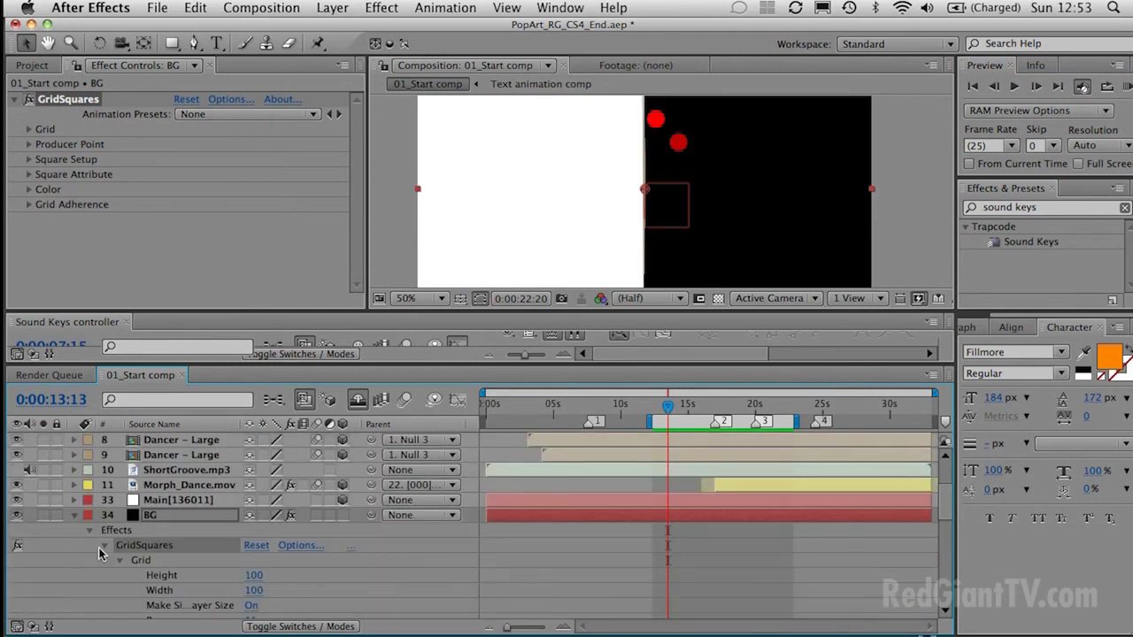
{"action": "left_click_drag", "start_coordinate": [670, 410], "coordinate": [715, 406]}
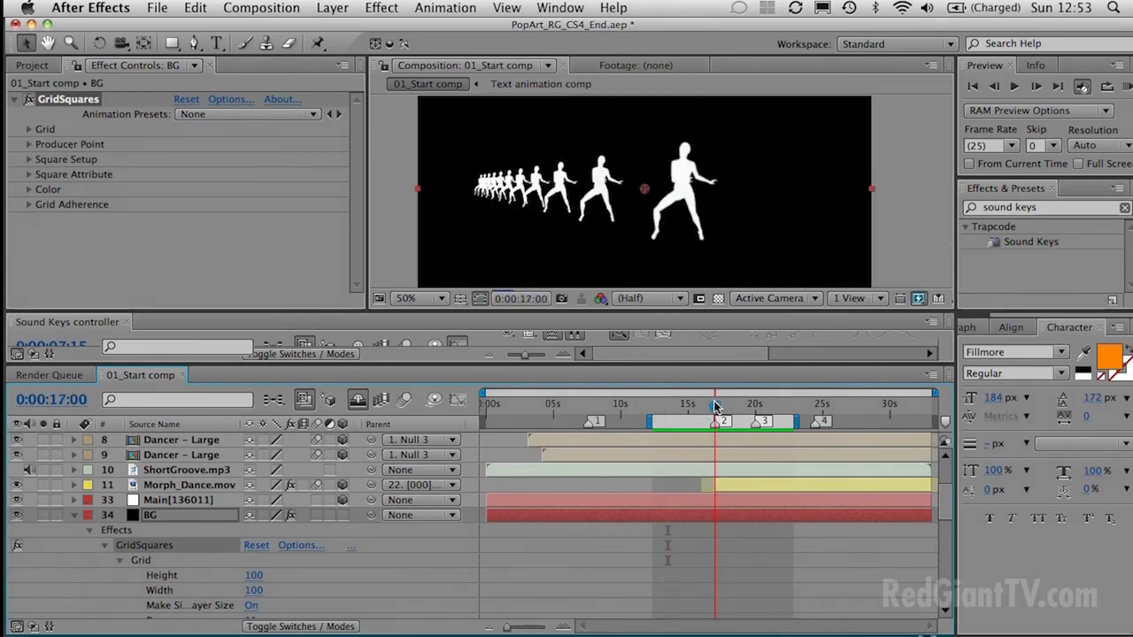
{"action": "left_click", "coordinate": [105, 549]}
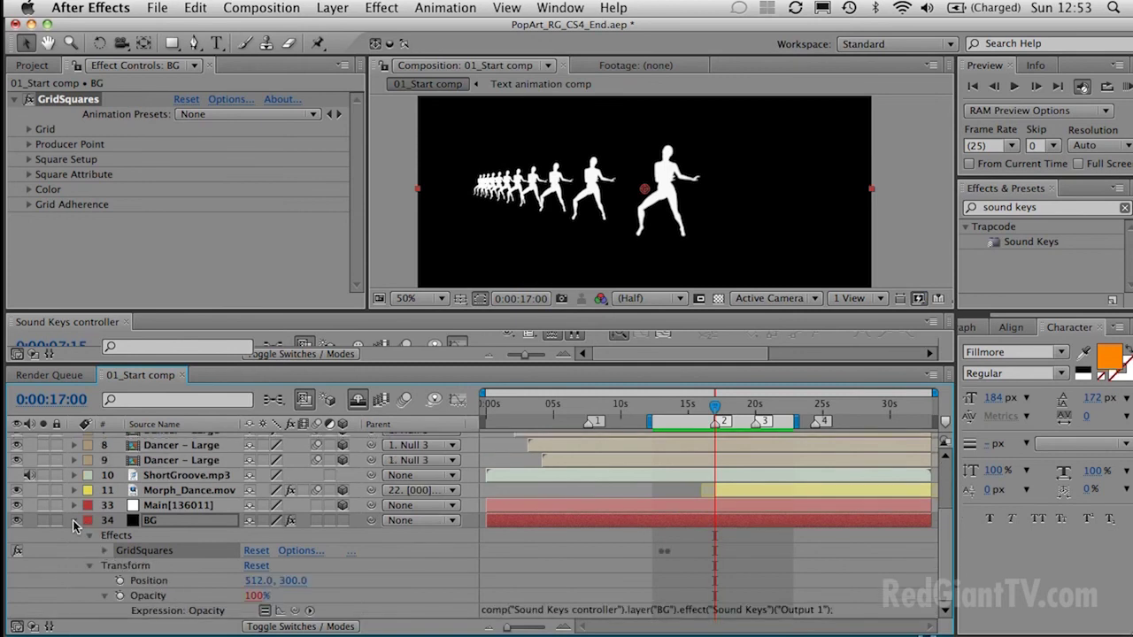
{"action": "left_click", "coordinate": [74, 522]}
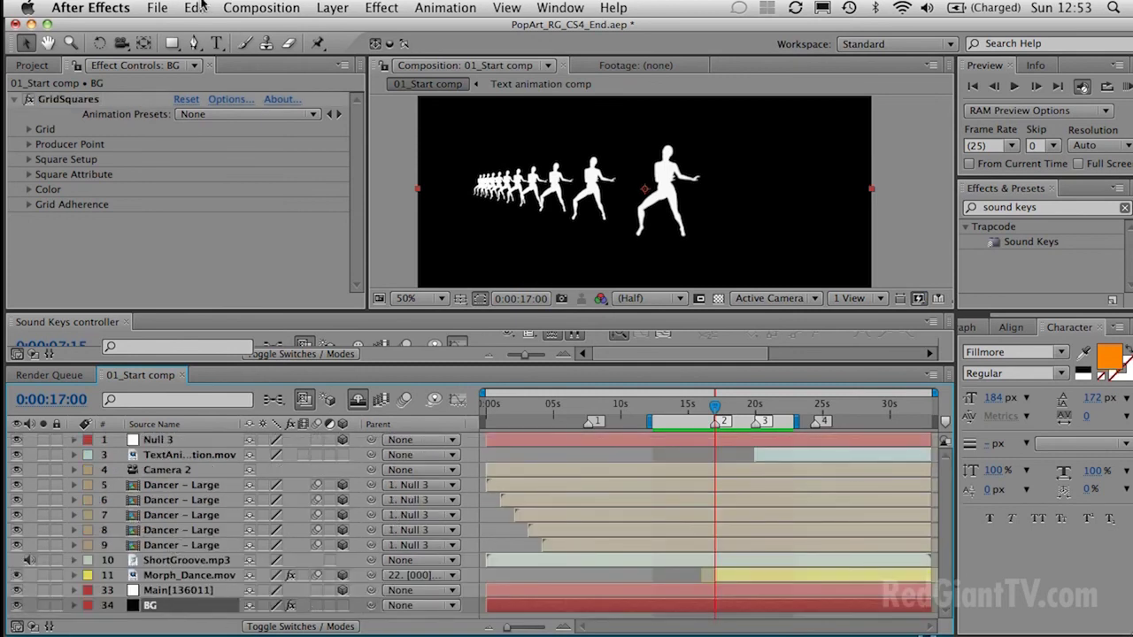
{"action": "left_click", "coordinate": [193, 10]}
{"action": "left_click", "coordinate": [229, 202]}
{"action": "scroll", "coordinate": [767, 566], "scroll_direction": "down", "scroll_amount": 1}
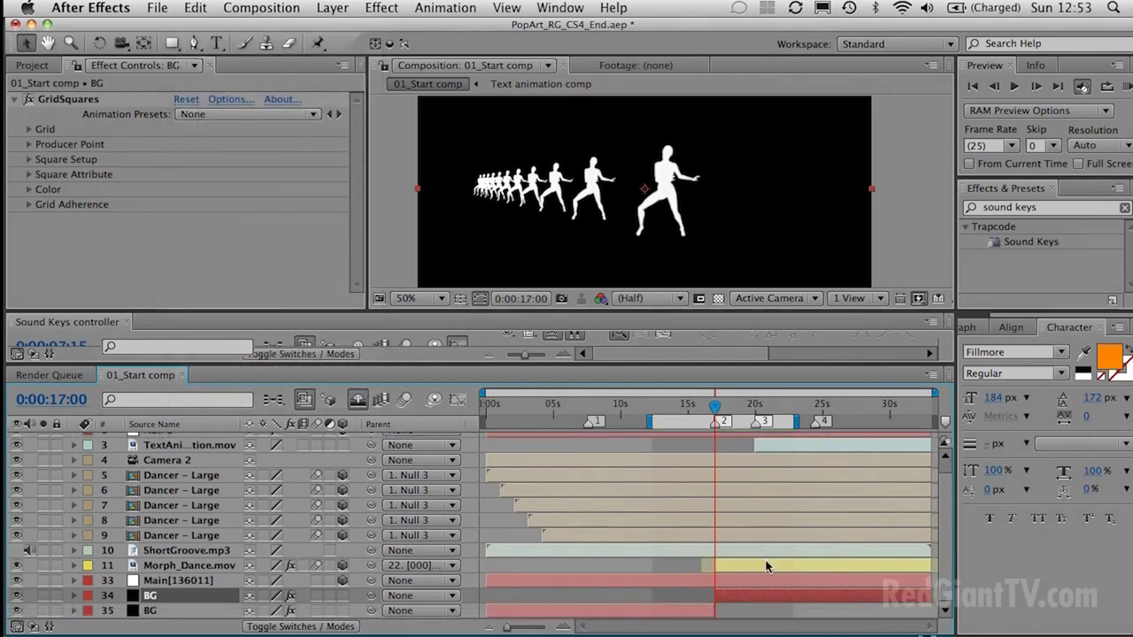
Step: Reveal the expressions of the BG layer that starts at 0:00:17:00 and disable its Speed expression
{"action": "left_click", "coordinate": [163, 611]}
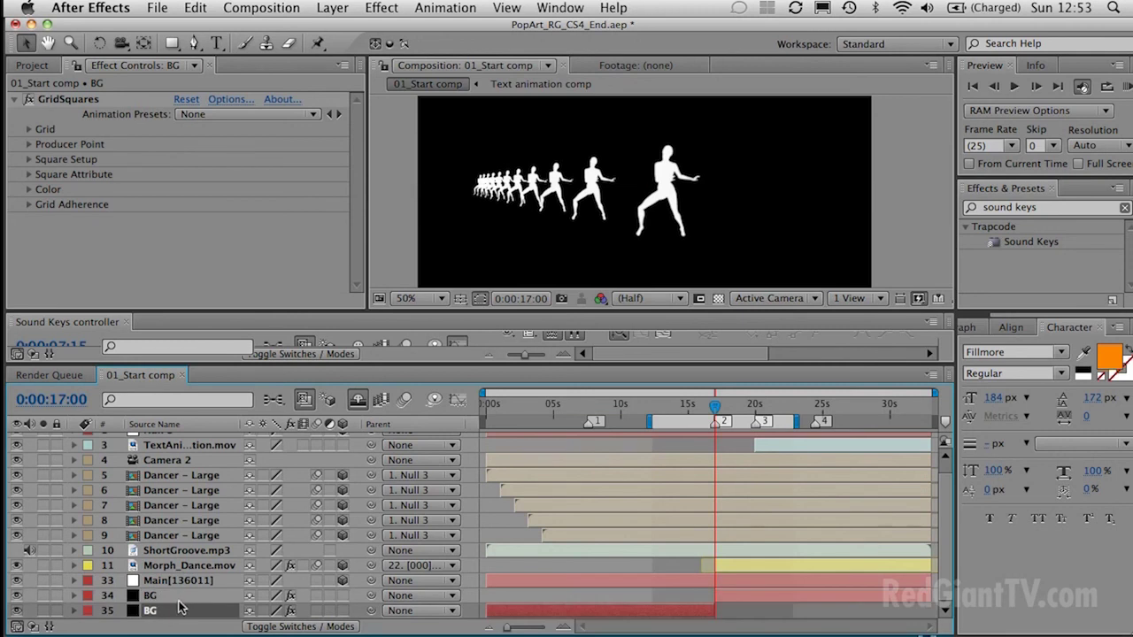
{"action": "left_click", "coordinate": [735, 594]}
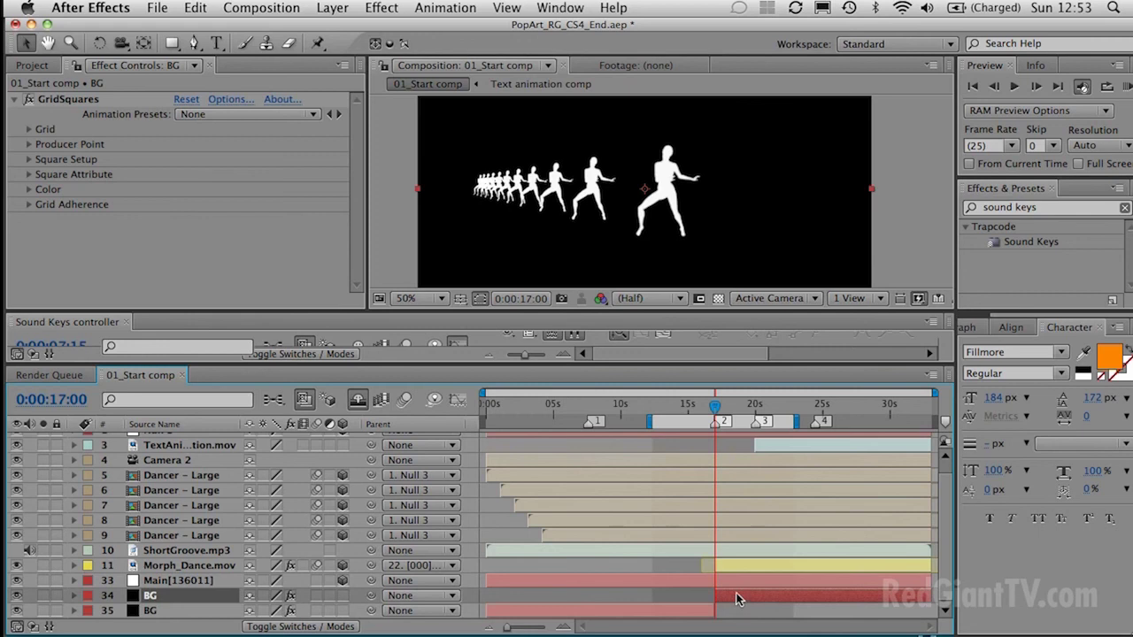
{"action": "key", "text": "e"}
{"action": "key", "text": "e"}
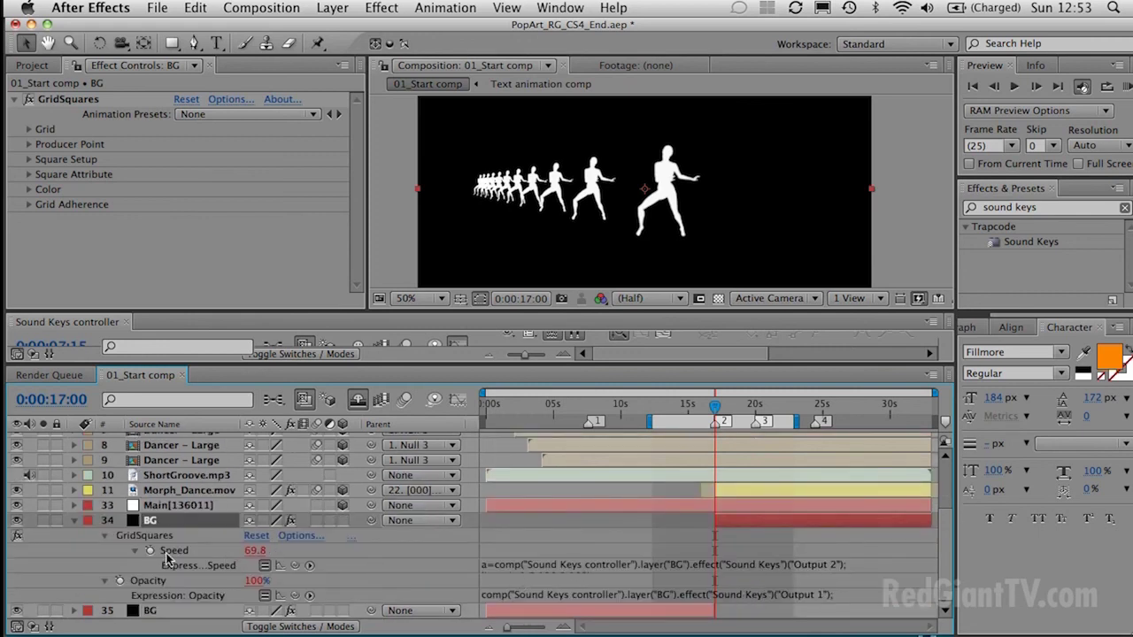
{"action": "left_click", "coordinate": [264, 565]}
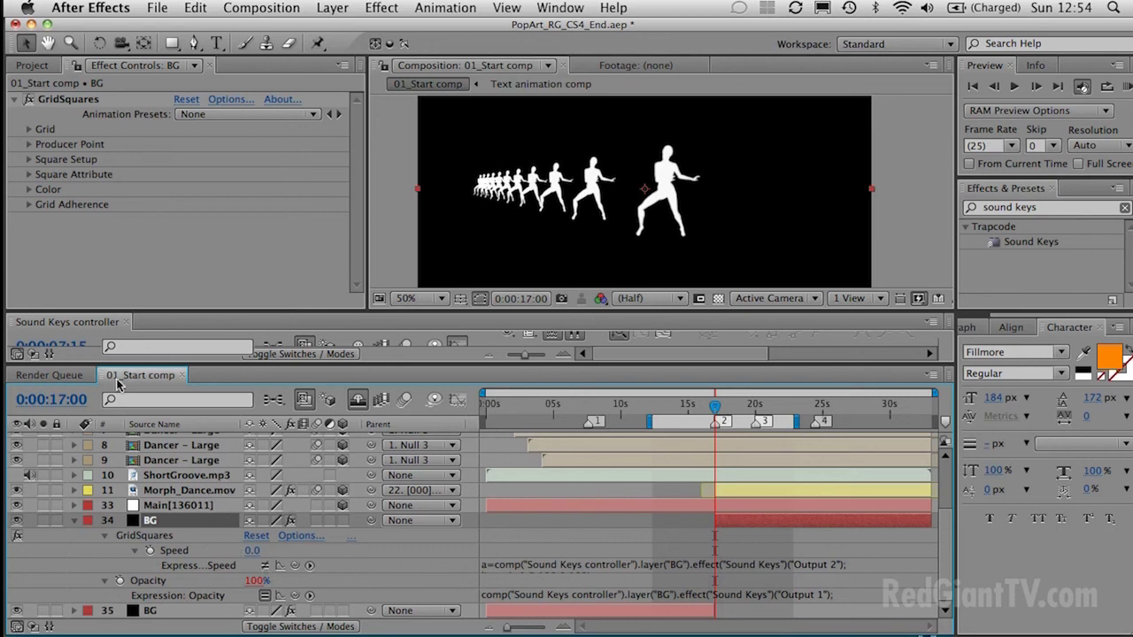
Step: In the Sound Keys controller comp, expand Range 3 of the Sound Keys effect and set the Audio Layer to ShortGroove.mp3
{"action": "left_click", "coordinate": [89, 324]}
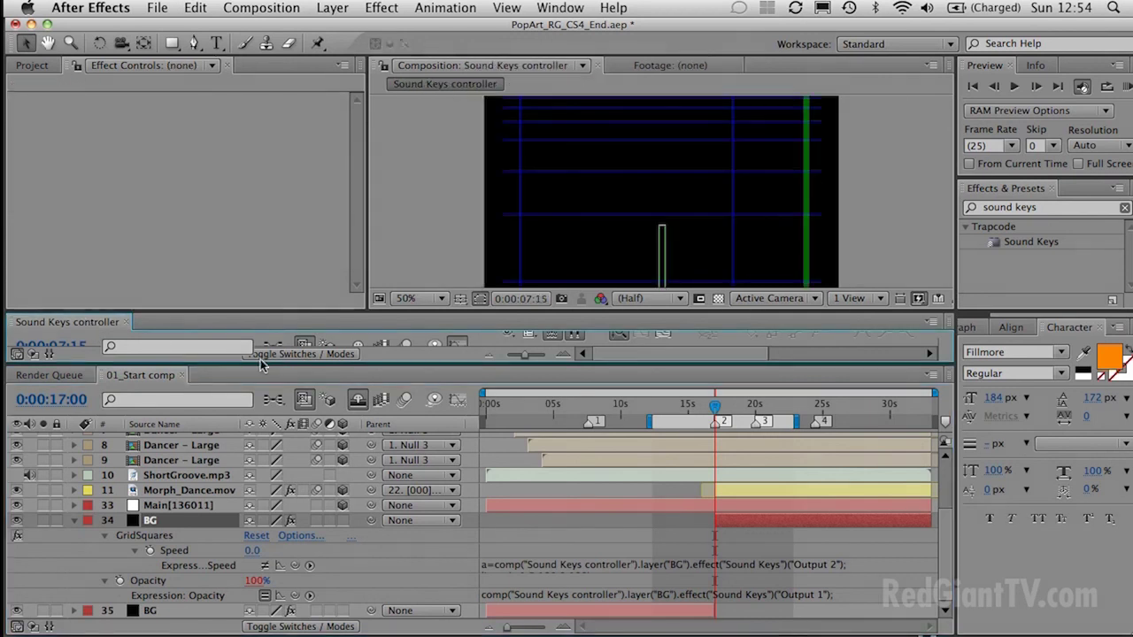
{"action": "left_click_drag", "start_coordinate": [255, 363], "coordinate": [252, 461]}
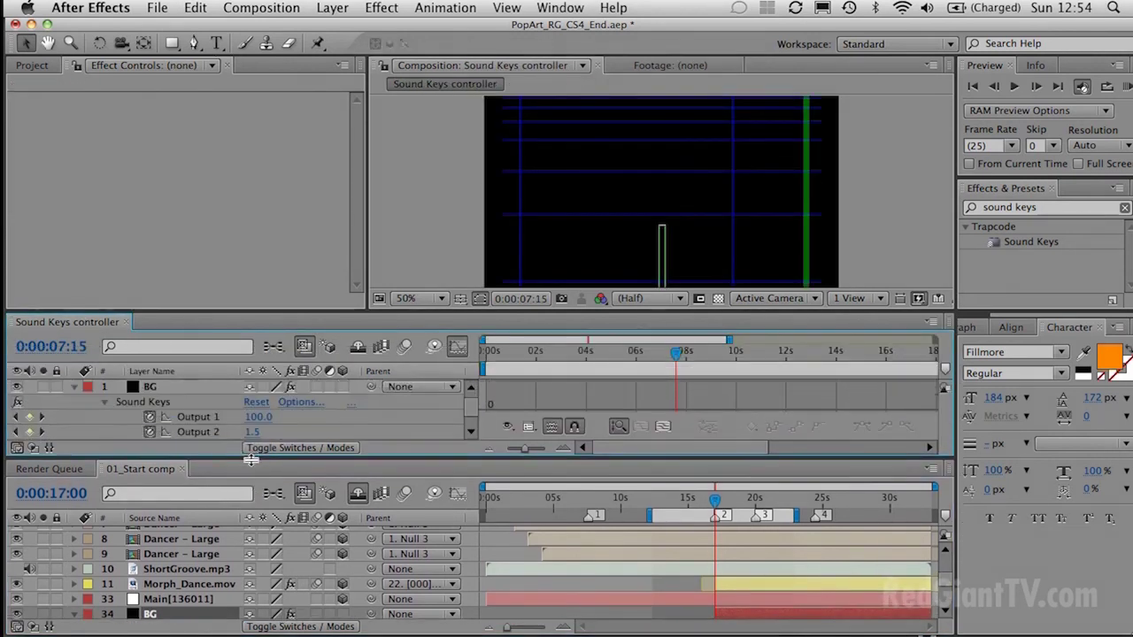
{"action": "left_click", "coordinate": [148, 402]}
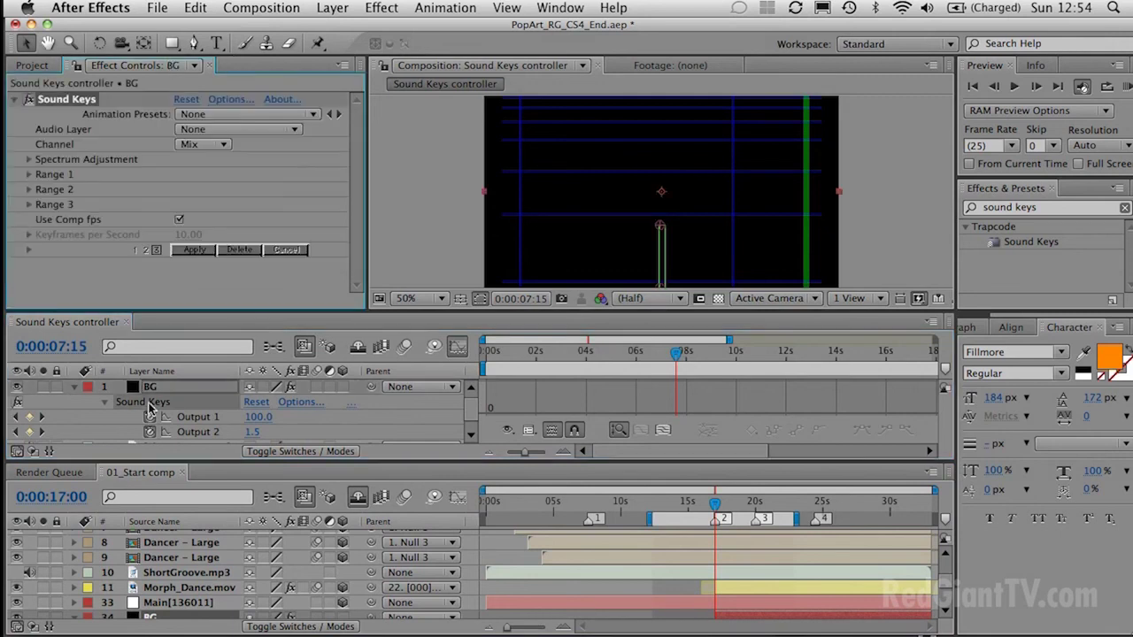
{"action": "left_click", "coordinate": [27, 204]}
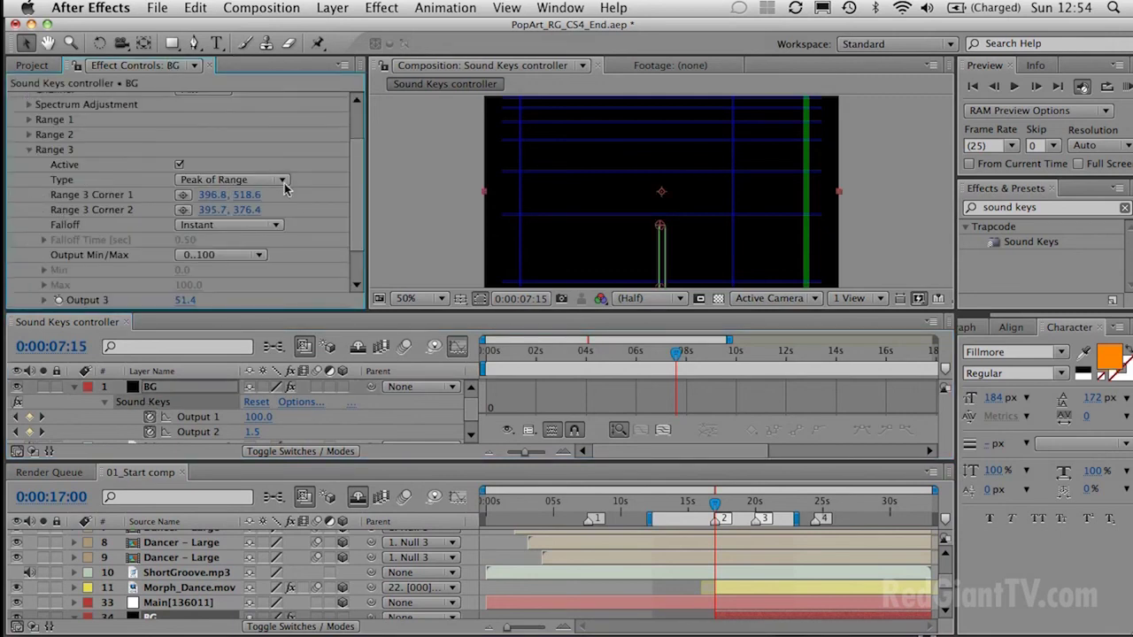
{"action": "left_click_drag", "start_coordinate": [562, 311], "coordinate": [561, 379]}
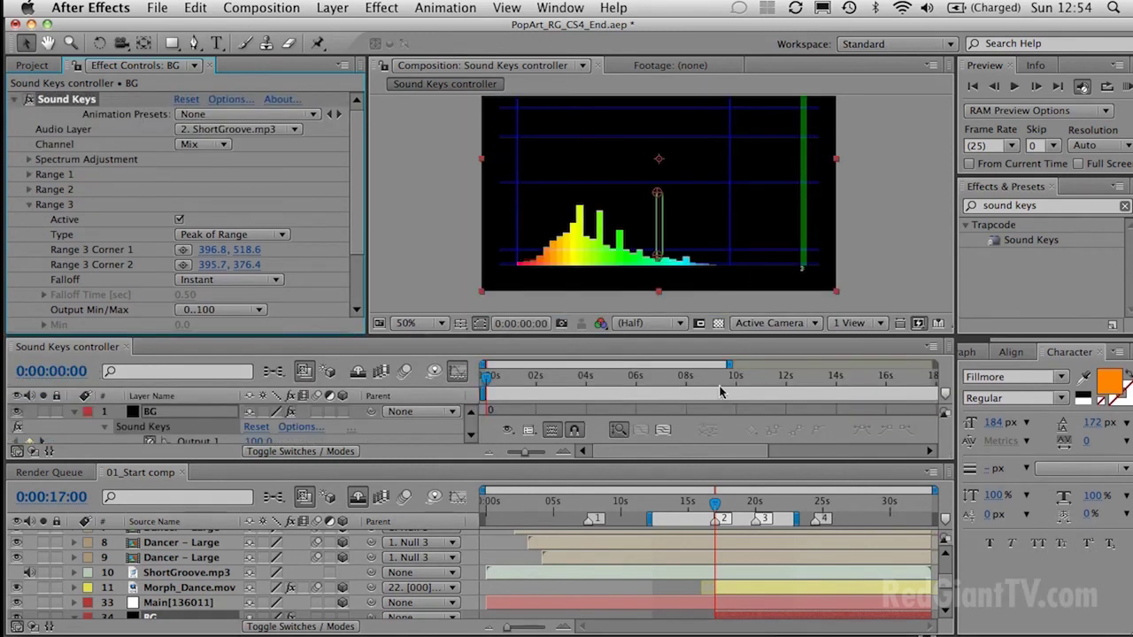
Step: Start the controller comp's work area at 0:00:08:21 and preview how the audio spectrum hits Range 3
{"action": "left_click_drag", "start_coordinate": [529, 379], "coordinate": [722, 386]}
{"action": "mouse_move", "coordinate": [710, 387]}
{"action": "left_mouse_down"}
{"action": "mouse_move", "coordinate": [554, 387]}
{"action": "mouse_move", "coordinate": [743, 387]}
{"action": "mouse_move", "coordinate": [482, 387]}
{"action": "mouse_move", "coordinate": [706, 387]}
{"action": "left_mouse_up"}
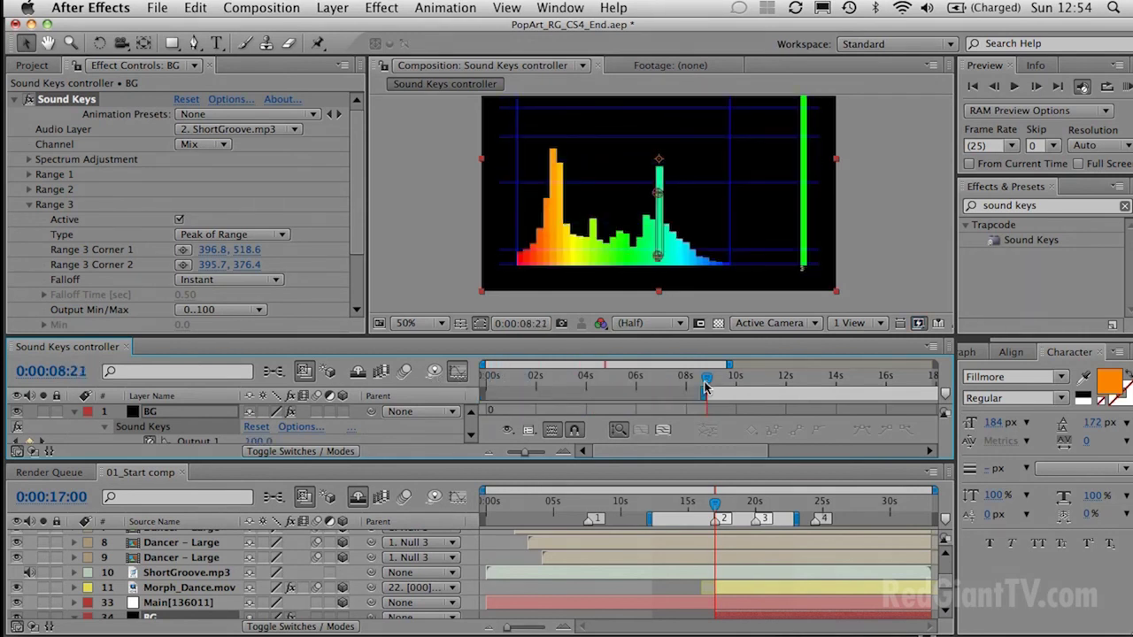
{"action": "left_click", "coordinate": [1082, 88]}
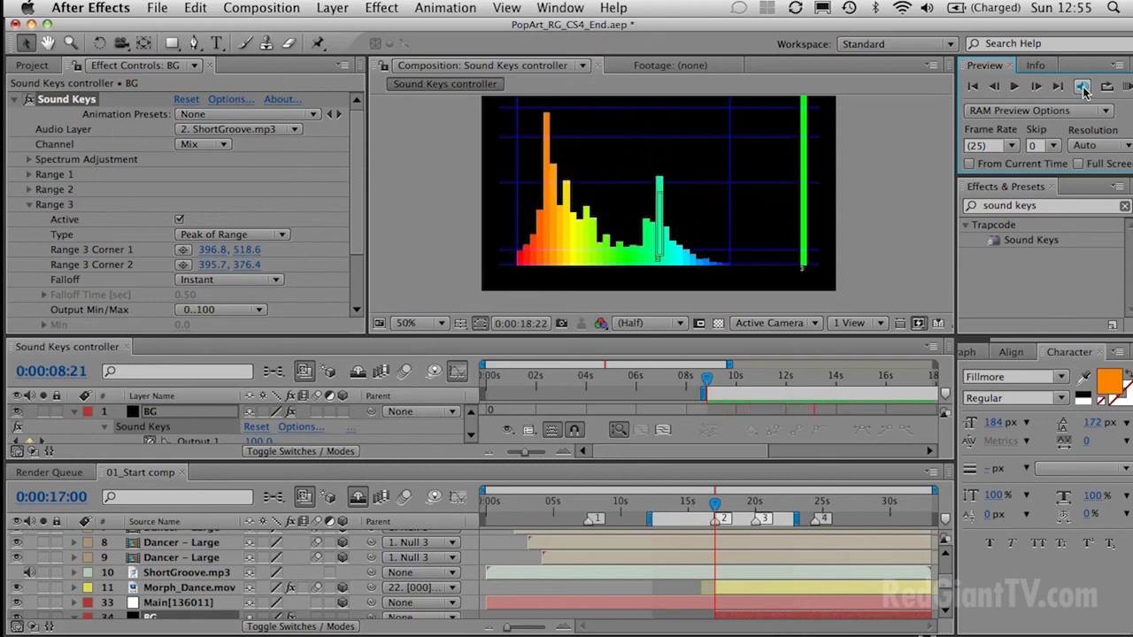
{"action": "left_click", "coordinate": [1082, 86]}
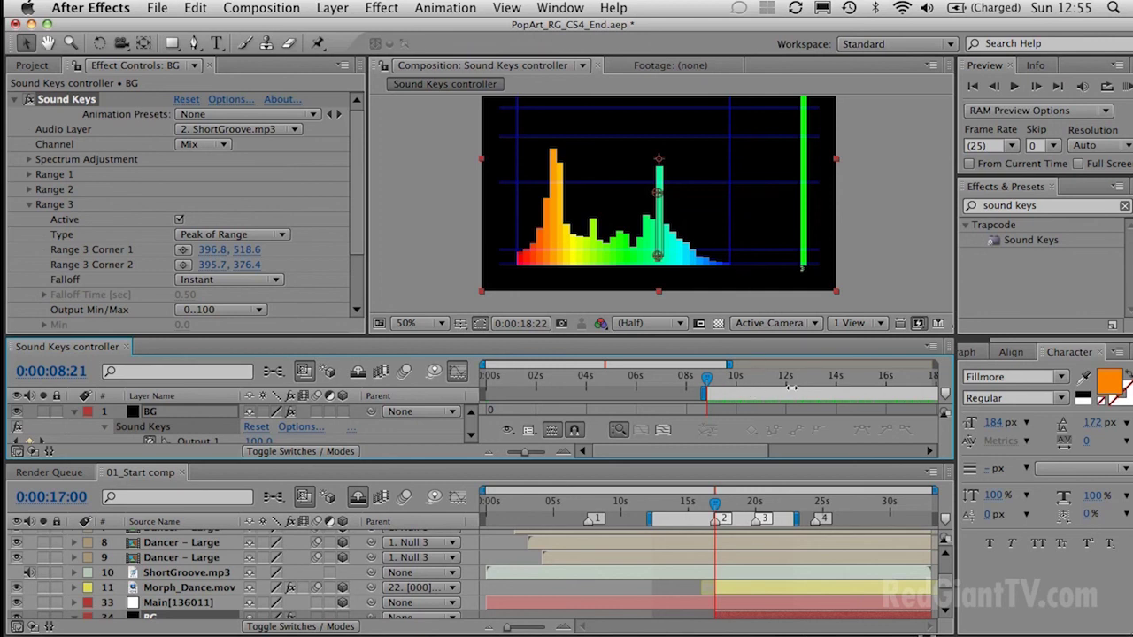
Step: Apply Sound Keys to generate the Range 3 keyframes for Output 3
{"action": "scroll", "coordinate": [193, 329], "scroll_direction": "down", "scroll_amount": 4}
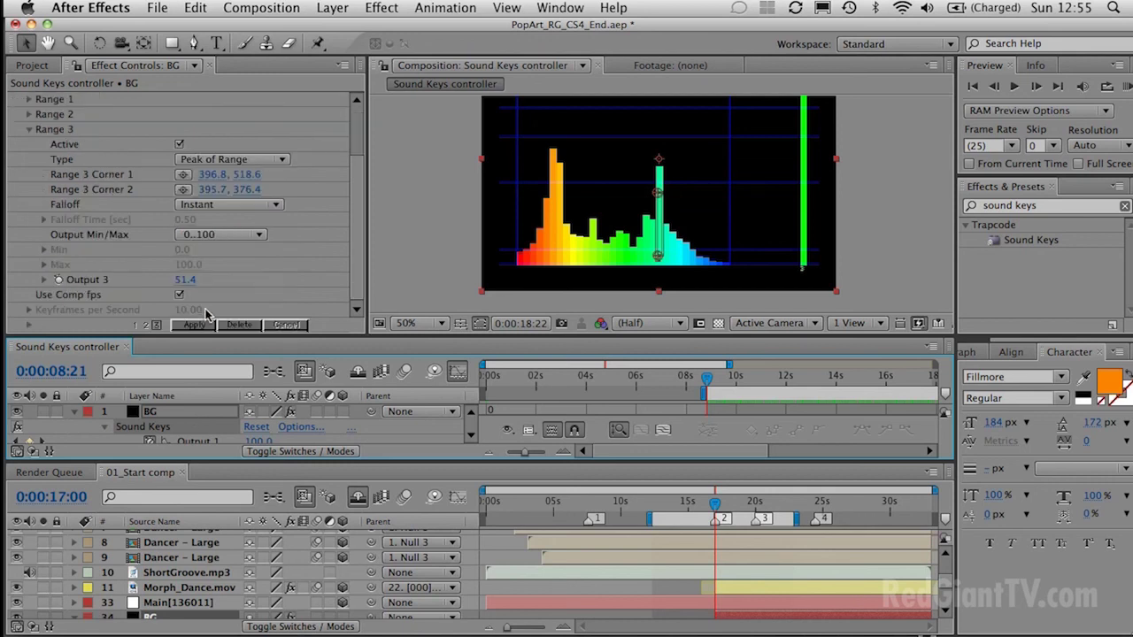
{"action": "left_click", "coordinate": [194, 326]}
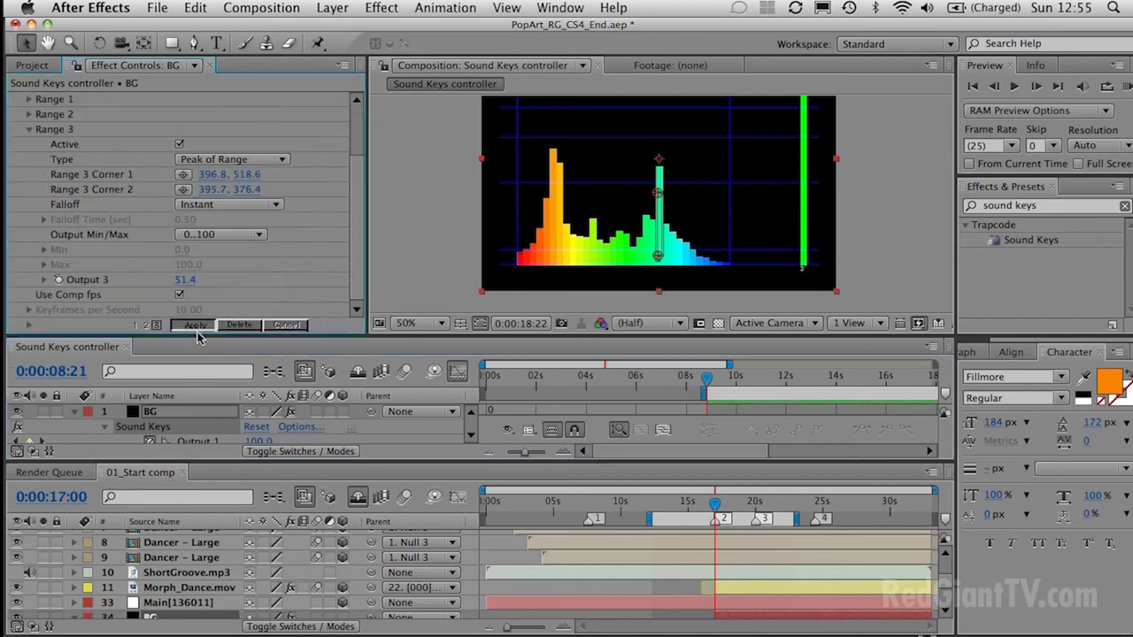
Step: Enlarge the Sound Keys controller timeline, reveal the BG layer's keyframed outputs and display the graph of Output 3
{"action": "left_click_drag", "start_coordinate": [256, 336], "coordinate": [265, 219]}
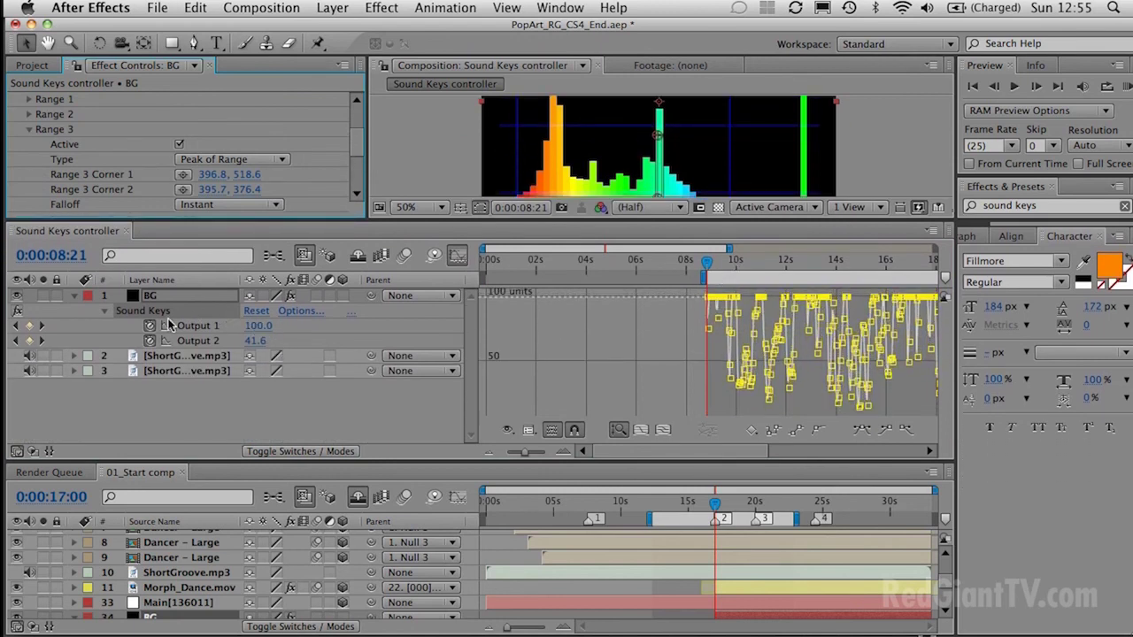
{"action": "left_click", "coordinate": [202, 298]}
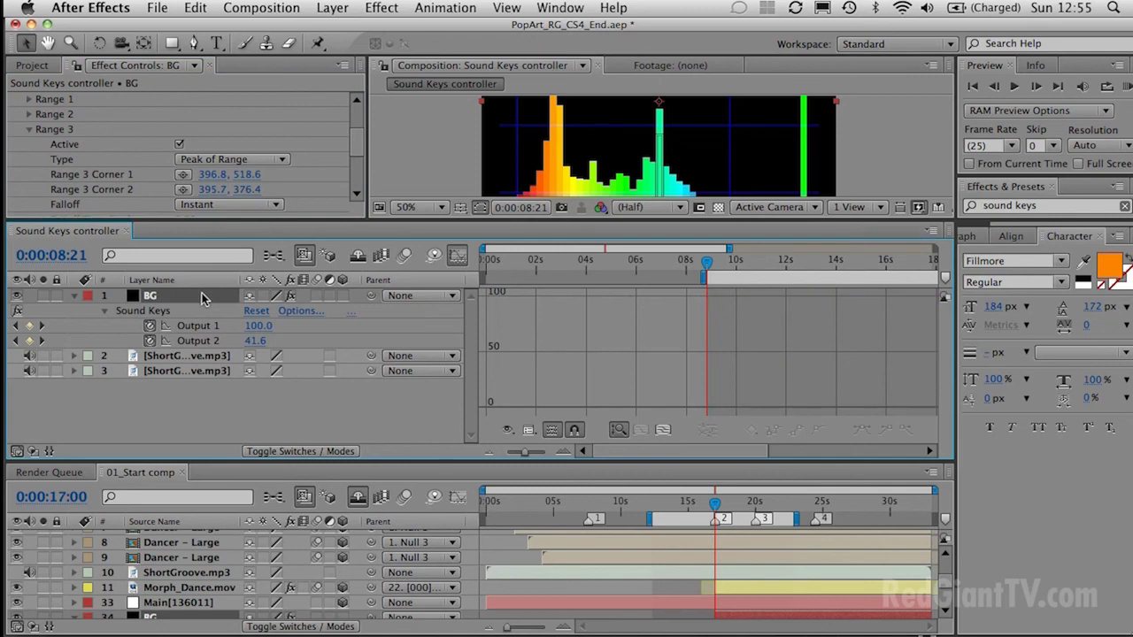
{"action": "key", "text": "e"}
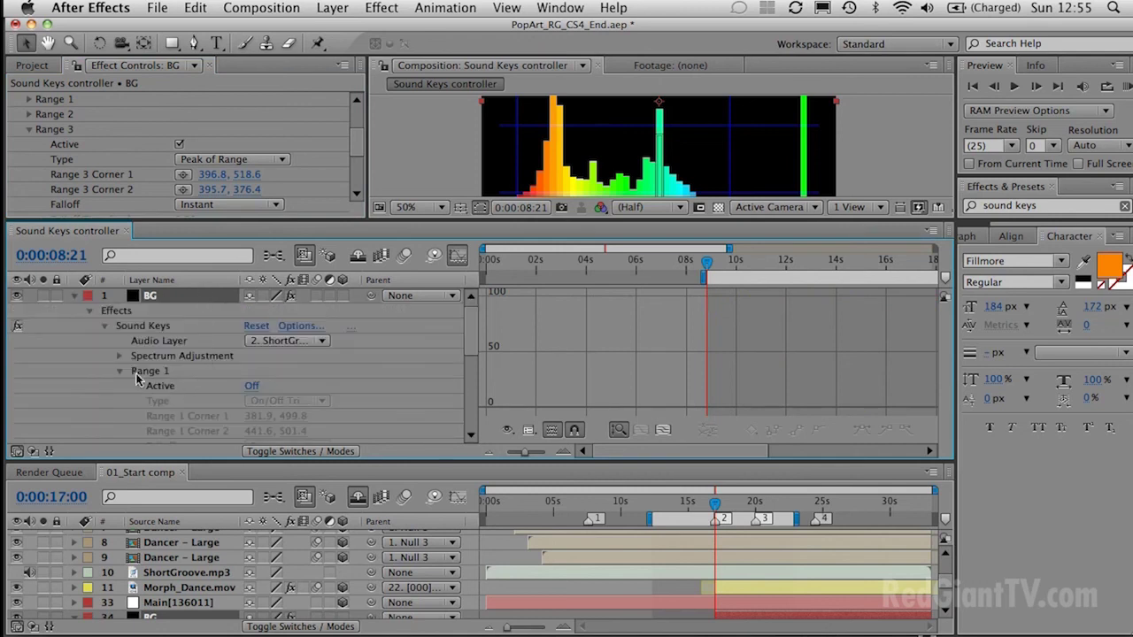
{"action": "key", "text": "e"}
{"action": "key", "text": "u"}
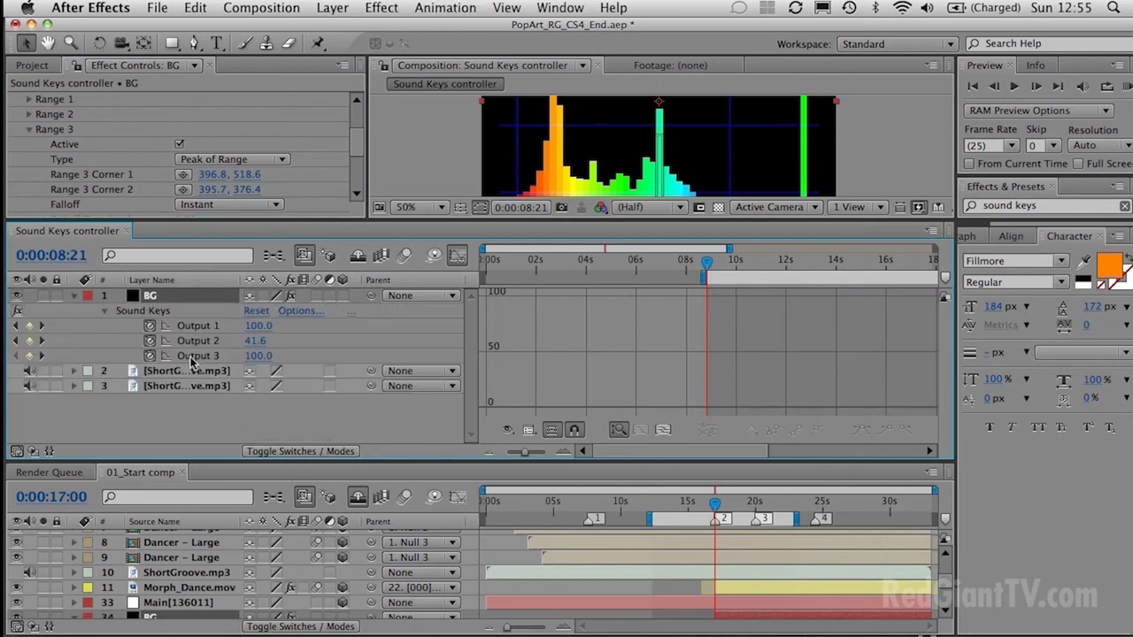
{"action": "left_click", "coordinate": [190, 357]}
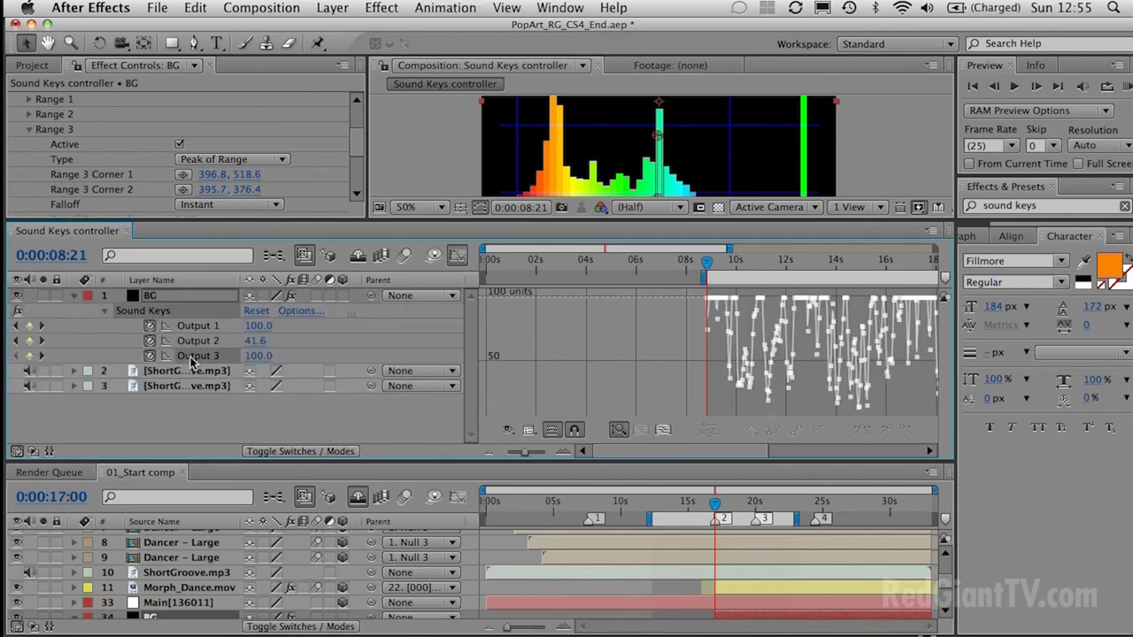
{"action": "left_click", "coordinate": [1049, 66]}
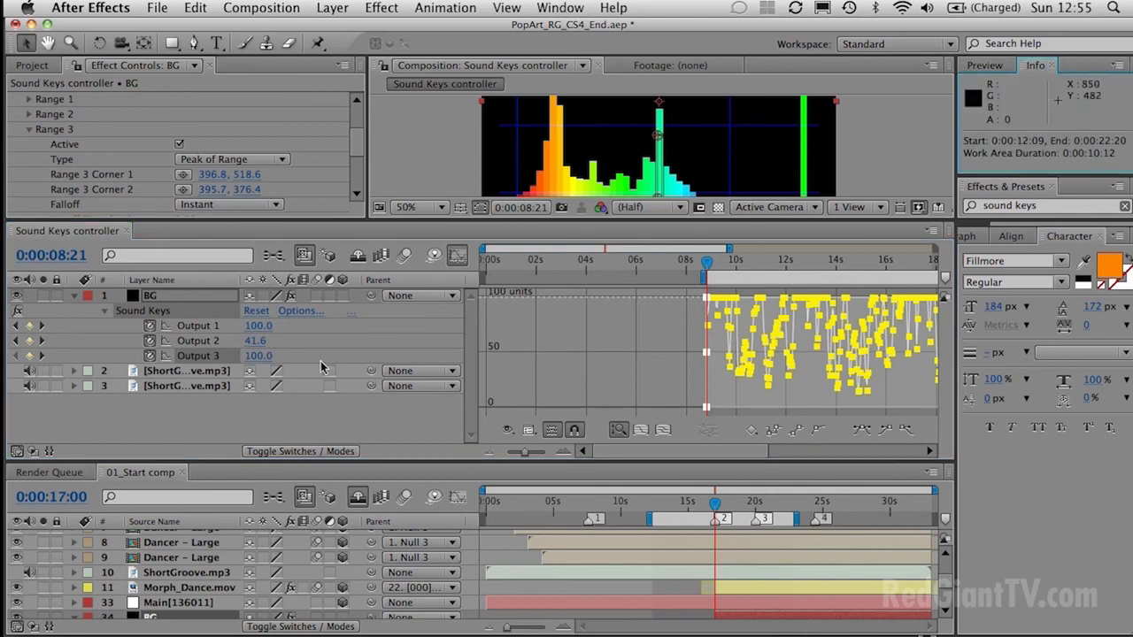
{"action": "left_click", "coordinate": [210, 357]}
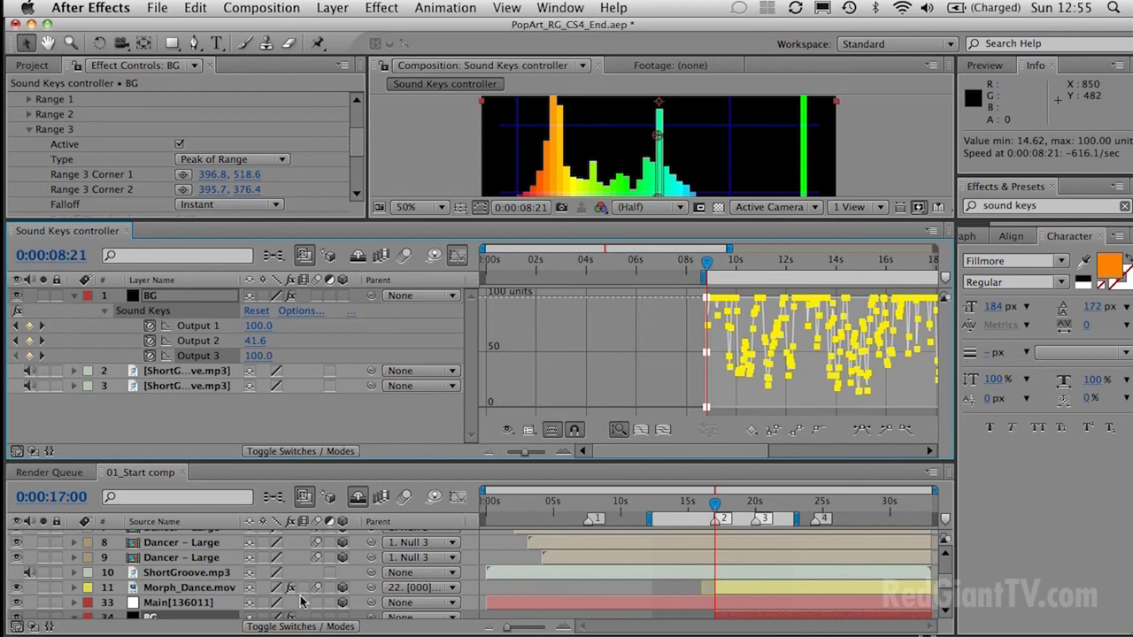
Step: In 01_Start comp, link the Opacity expression of the BG layer starting at marker 2 to Output 3 of the Sound Keys controller
{"action": "left_click", "coordinate": [193, 618]}
{"action": "key", "text": "e"}
{"action": "key", "text": "e"}
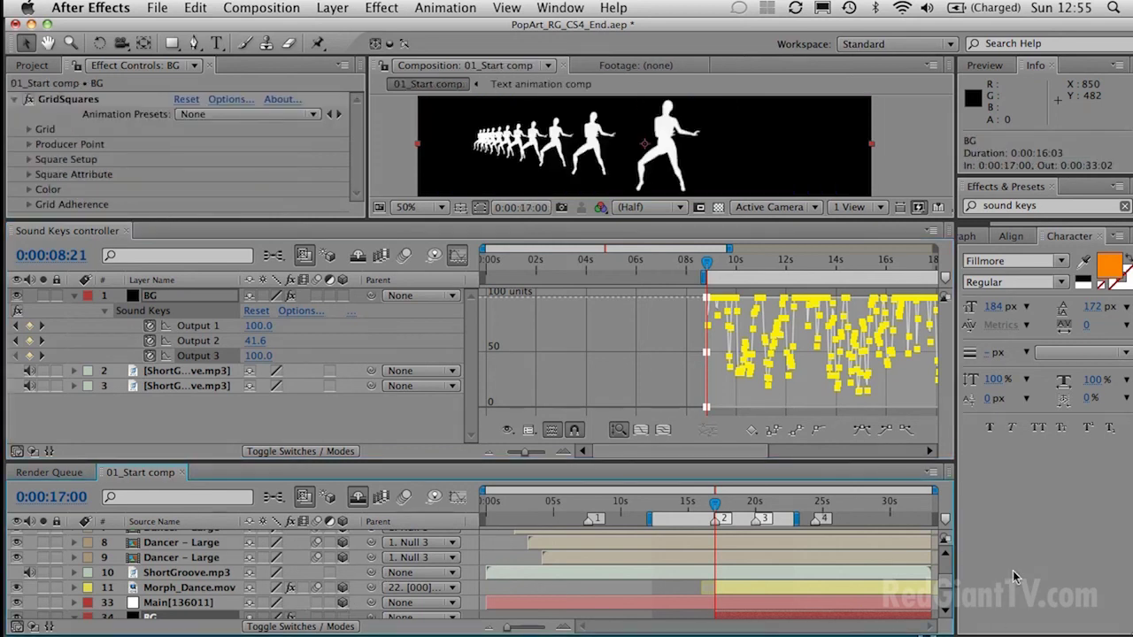
{"action": "scroll", "coordinate": [944, 599], "scroll_direction": "down", "scroll_amount": 2}
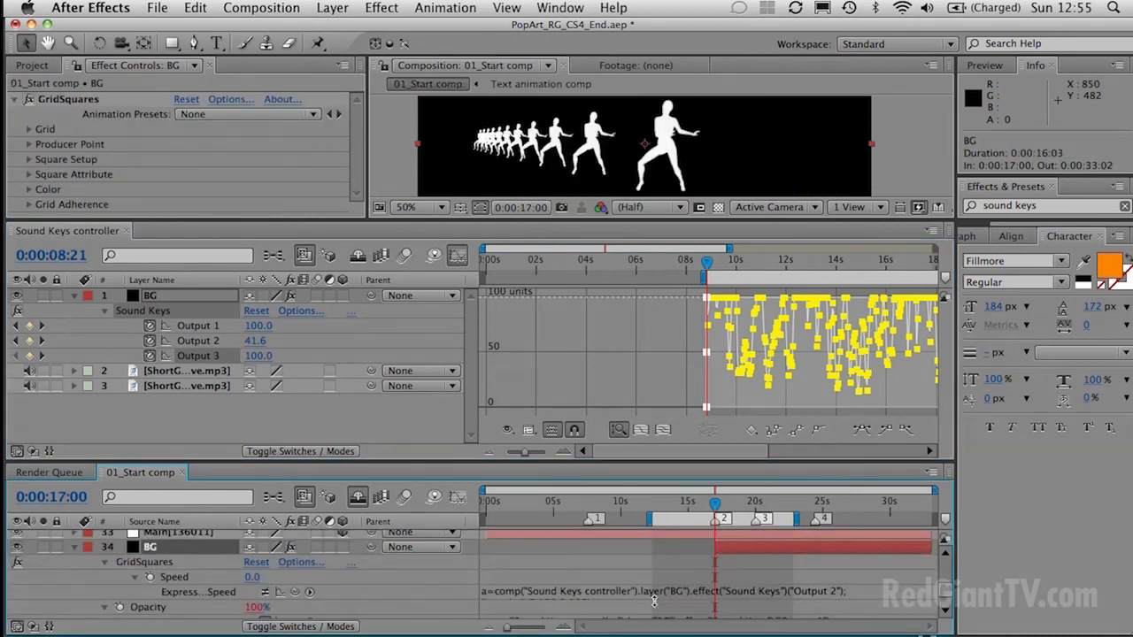
{"action": "scroll", "coordinate": [569, 606], "scroll_direction": "down", "scroll_amount": 2}
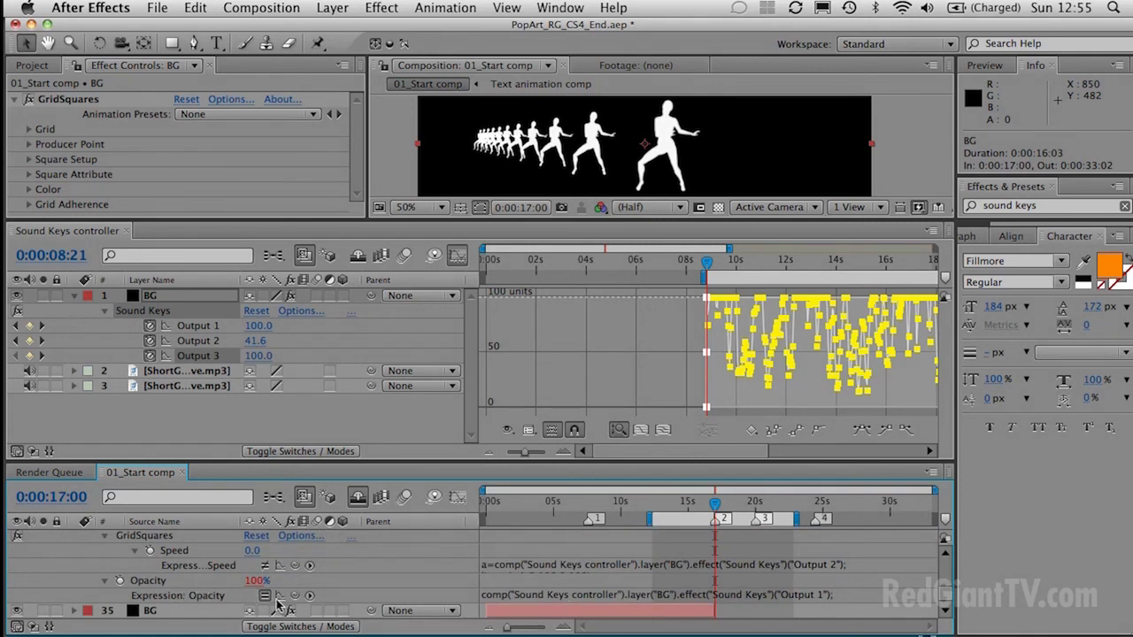
{"action": "left_click_drag", "start_coordinate": [297, 600], "coordinate": [208, 357]}
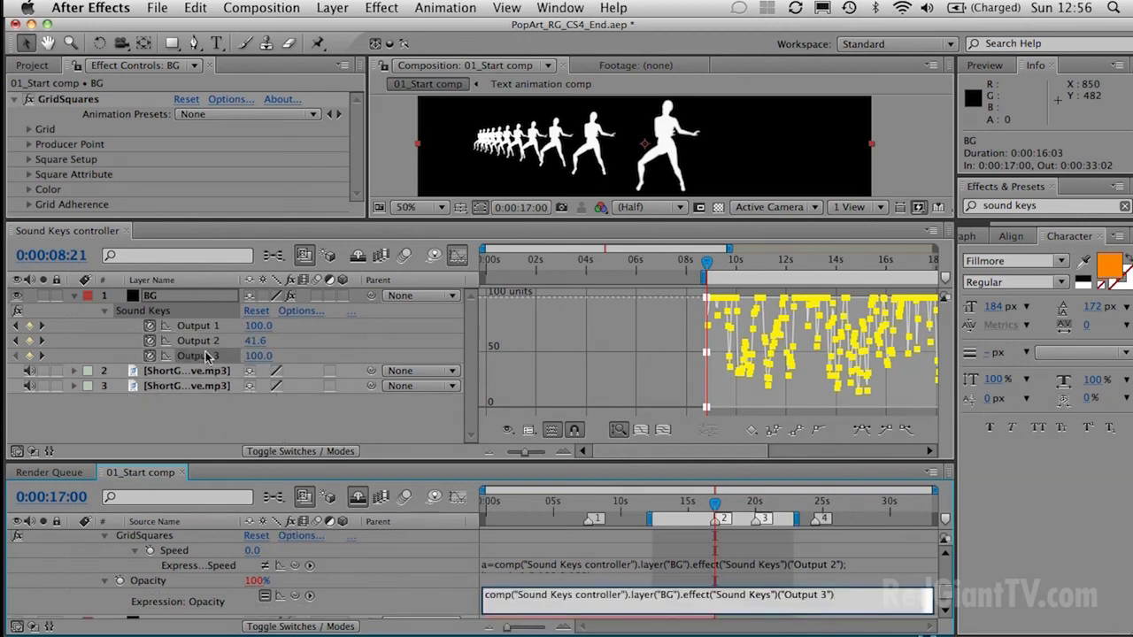
{"action": "left_click", "coordinate": [206, 355]}
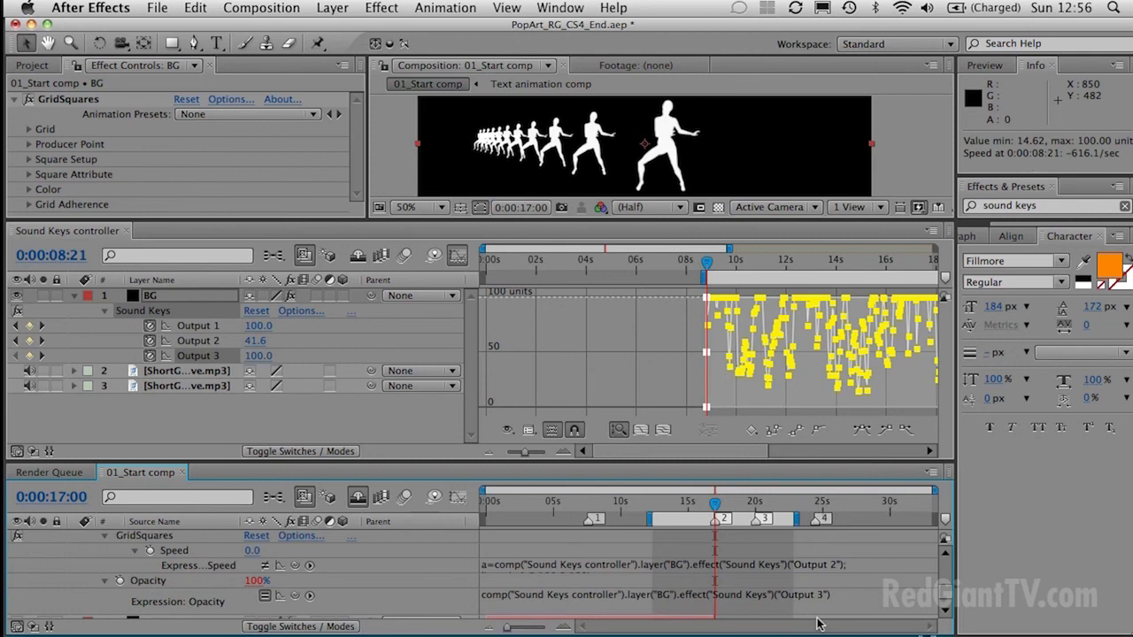
Step: At 0:00:18:06, remove the keyframes from the second BG layer's GridSquares Birth Rate and set it to 3
{"action": "scroll", "coordinate": [760, 524], "scroll_direction": "up", "scroll_amount": 2}
{"action": "left_click", "coordinate": [731, 503]}
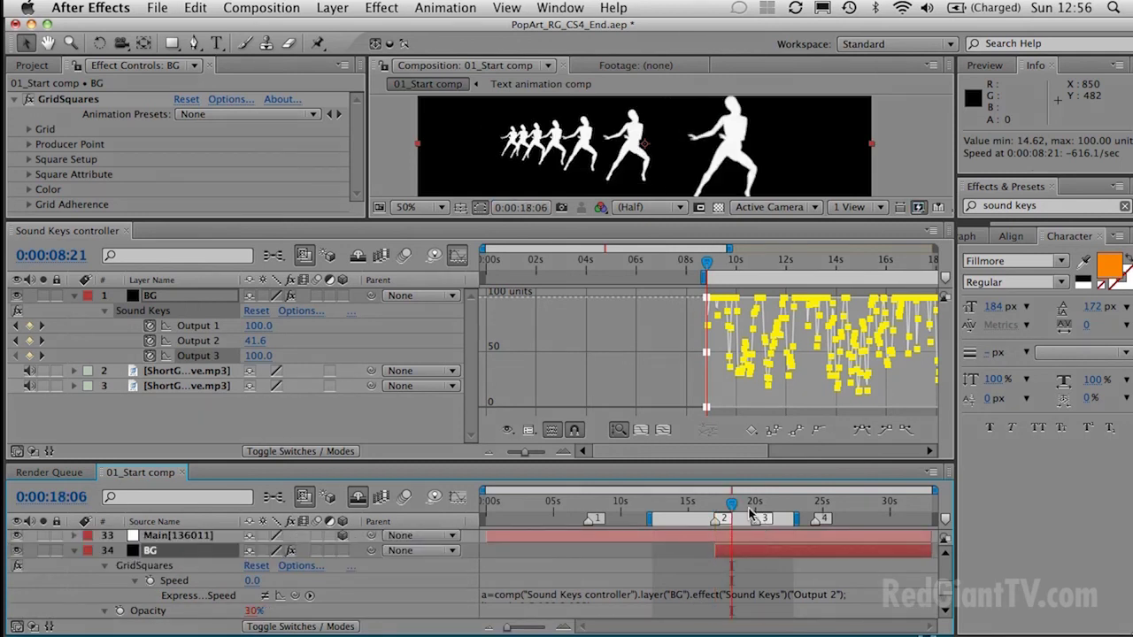
{"action": "scroll", "coordinate": [375, 571], "scroll_direction": "up", "scroll_amount": 1}
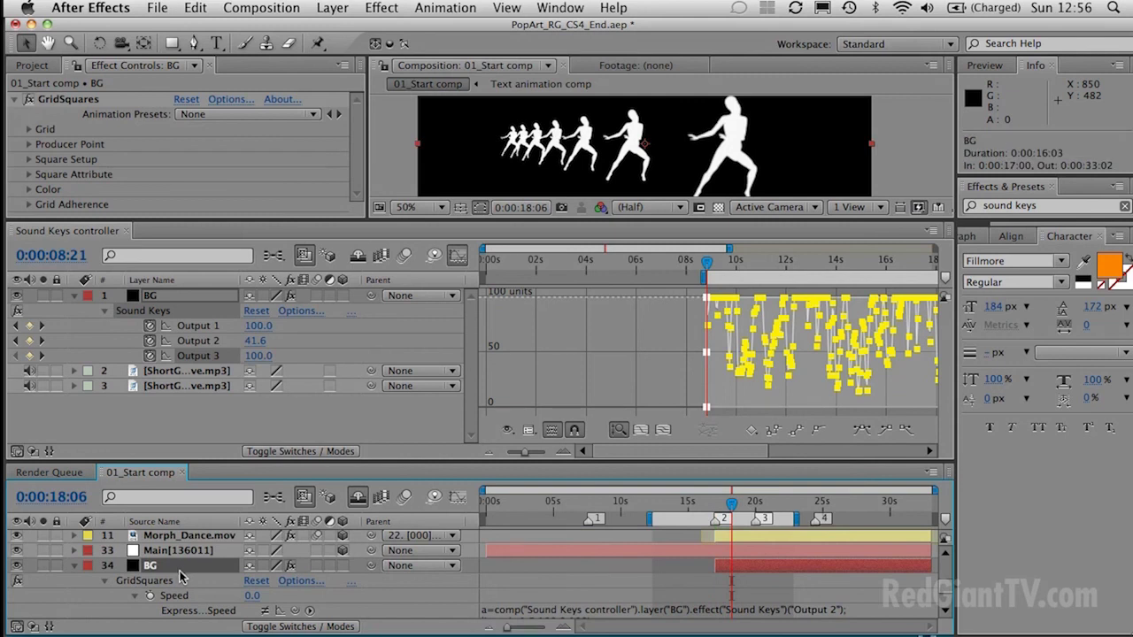
{"action": "left_click", "coordinate": [181, 577]}
{"action": "scroll", "coordinate": [221, 581], "scroll_direction": "down", "scroll_amount": 3}
{"action": "scroll", "coordinate": [223, 580], "scroll_direction": "down", "scroll_amount": 5}
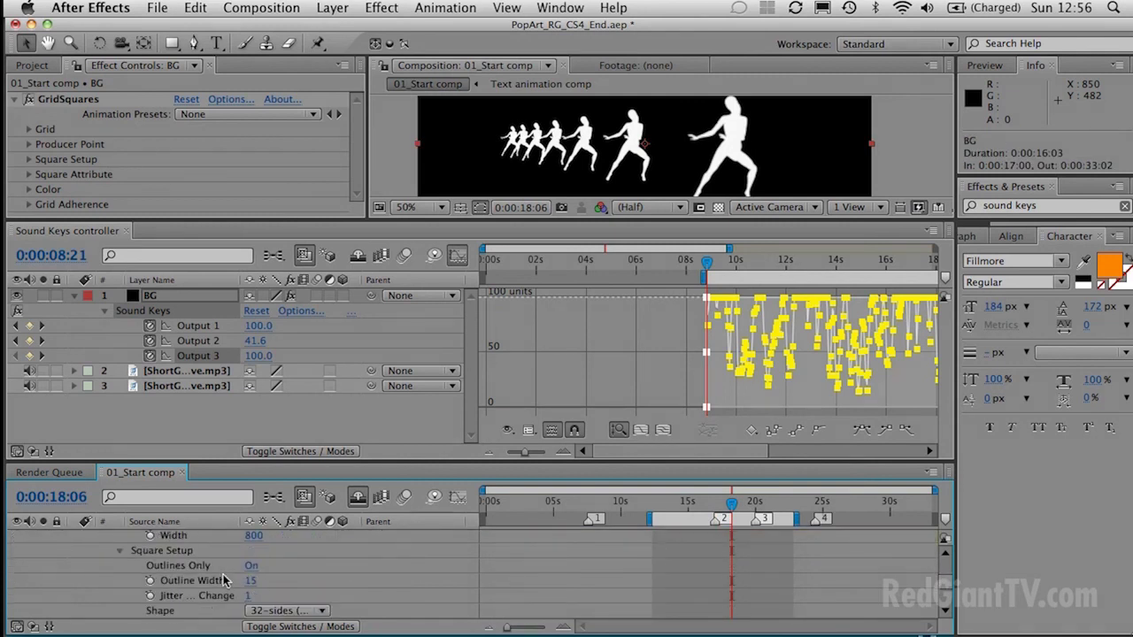
{"action": "scroll", "coordinate": [223, 580], "scroll_direction": "down", "scroll_amount": 5}
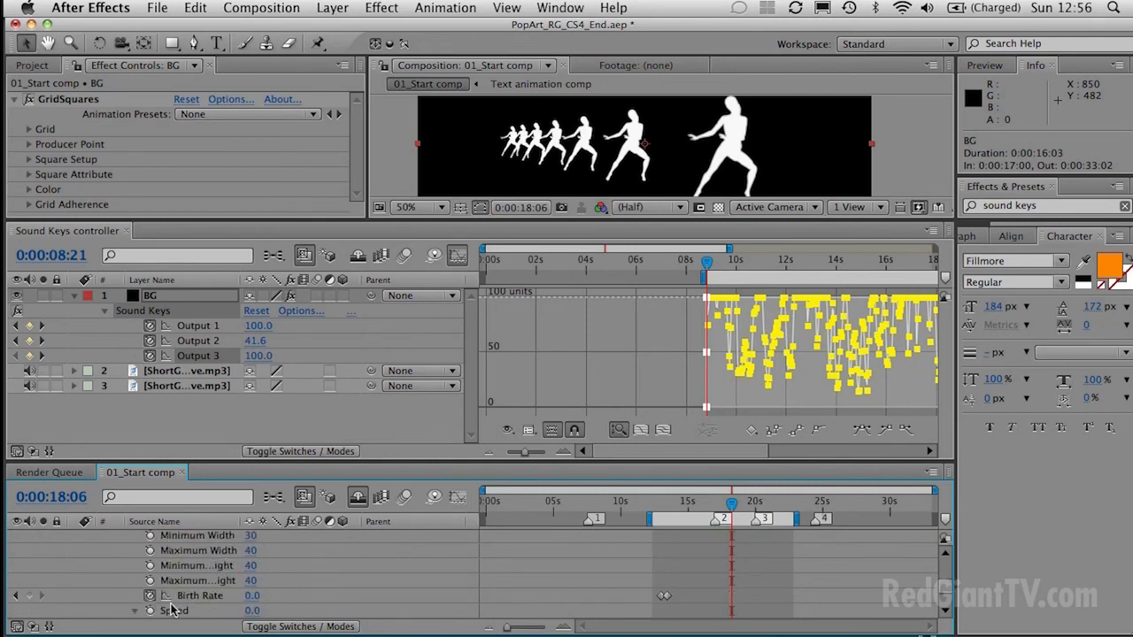
{"action": "left_click", "coordinate": [149, 597]}
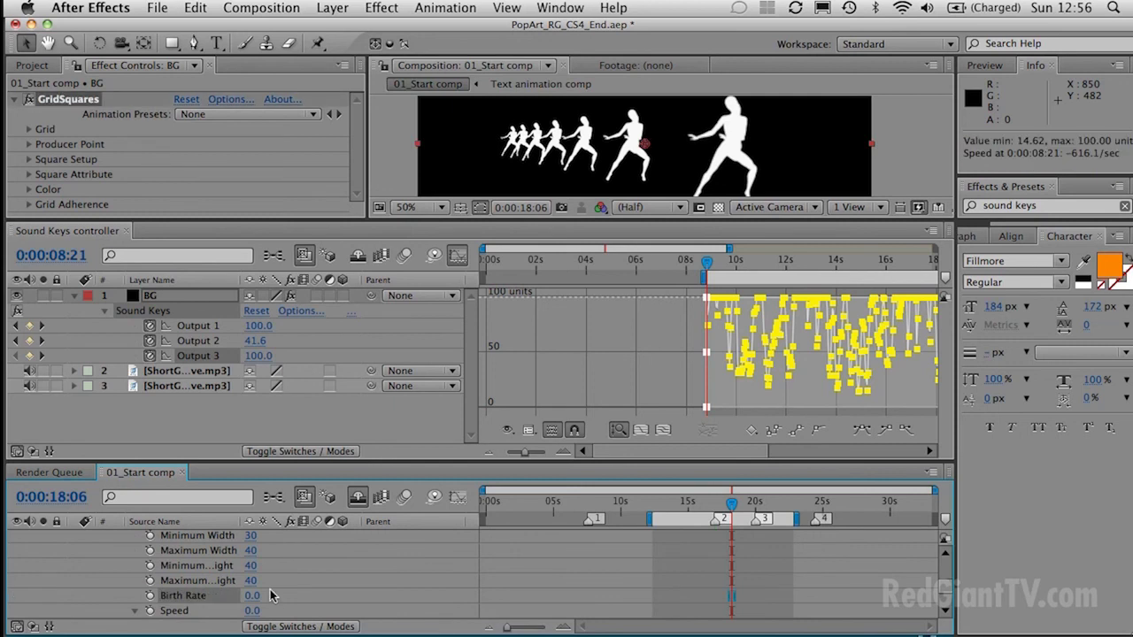
{"action": "left_click", "coordinate": [252, 595]}
{"action": "type", "text": "3"}
{"action": "key", "text": "Return"}
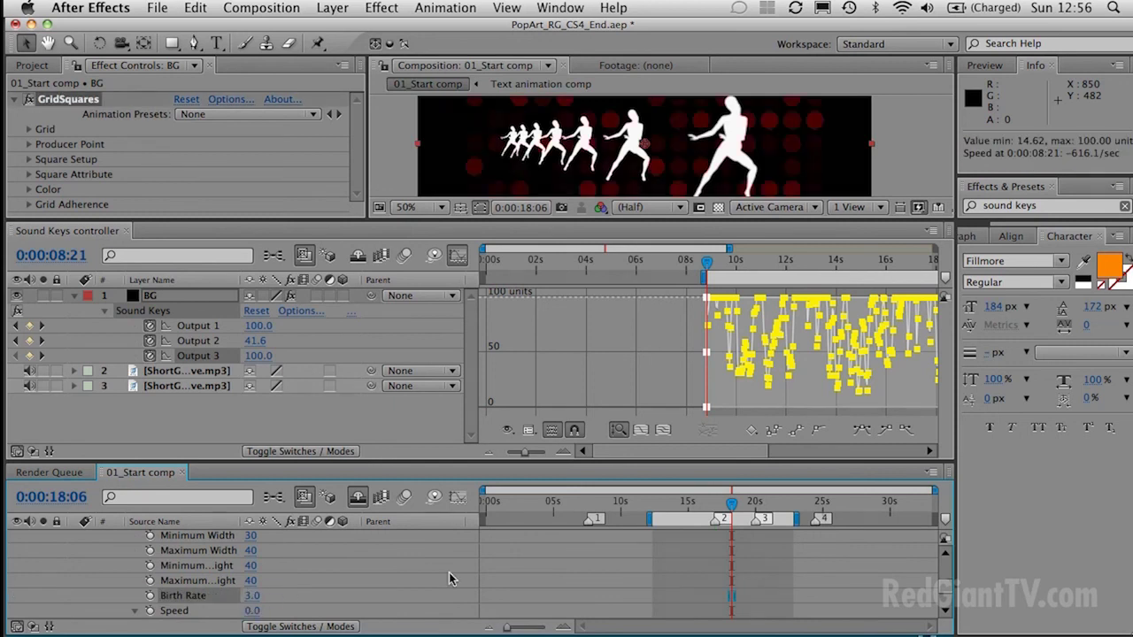
Step: Enlarge the composition view, extend the work area to the comp's end and preview the dots from around marker 2
{"action": "left_click_drag", "start_coordinate": [551, 220], "coordinate": [533, 418]}
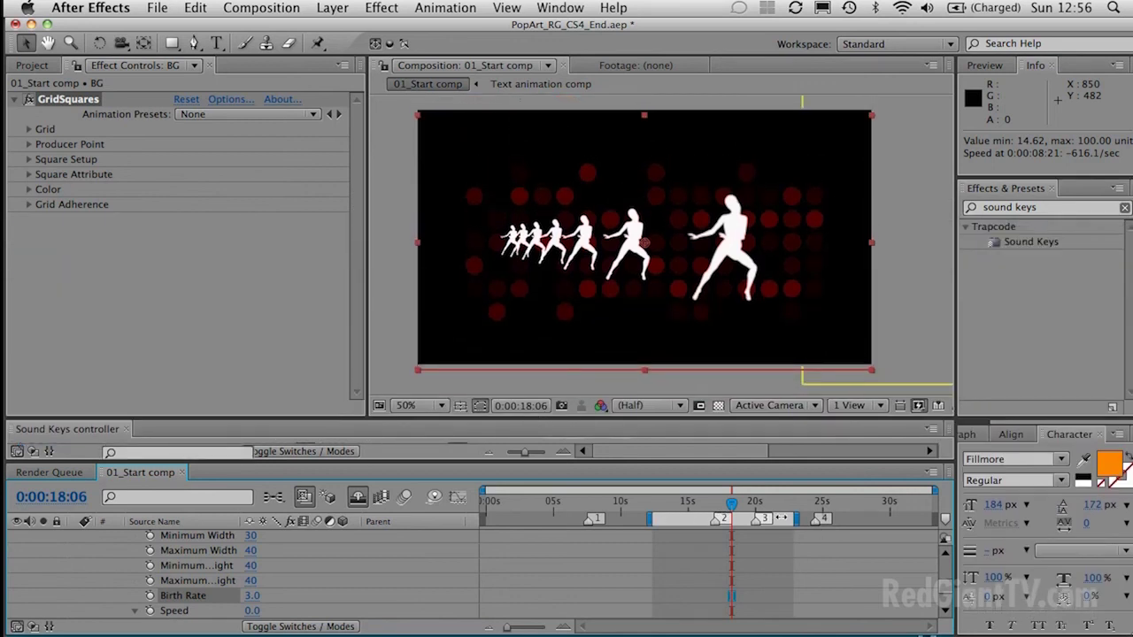
{"action": "key", "text": "KP_0"}
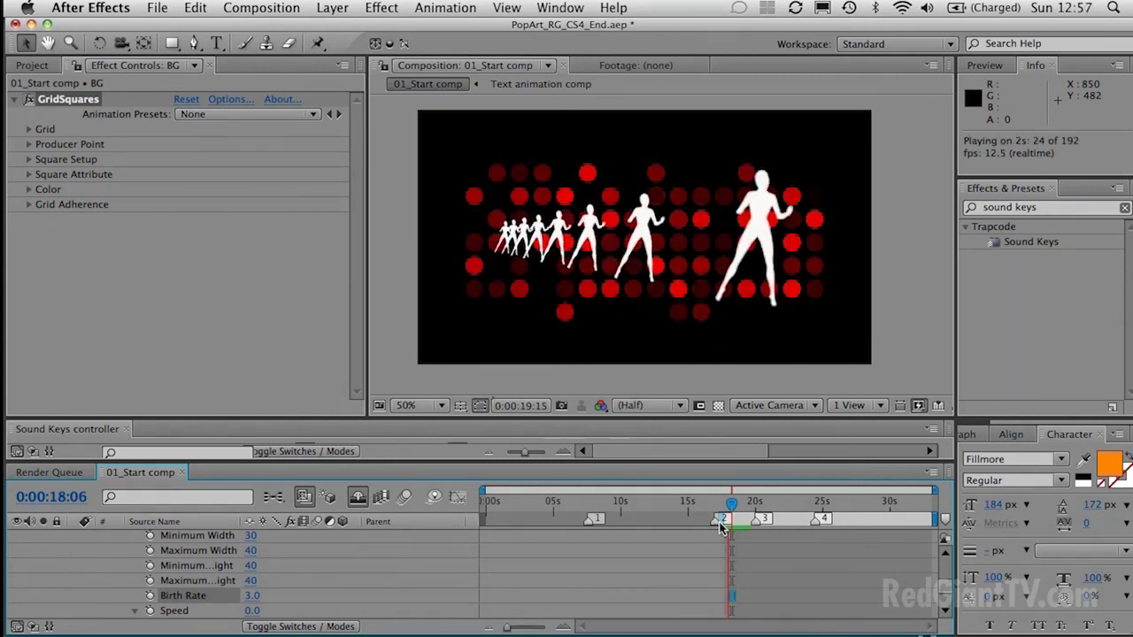
{"action": "left_click", "coordinate": [722, 528]}
Step: Collapse the second BG layer's properties and trim its start to marker 3 at 0:00:20:00
{"action": "left_click_drag", "start_coordinate": [410, 461], "coordinate": [410, 445]}
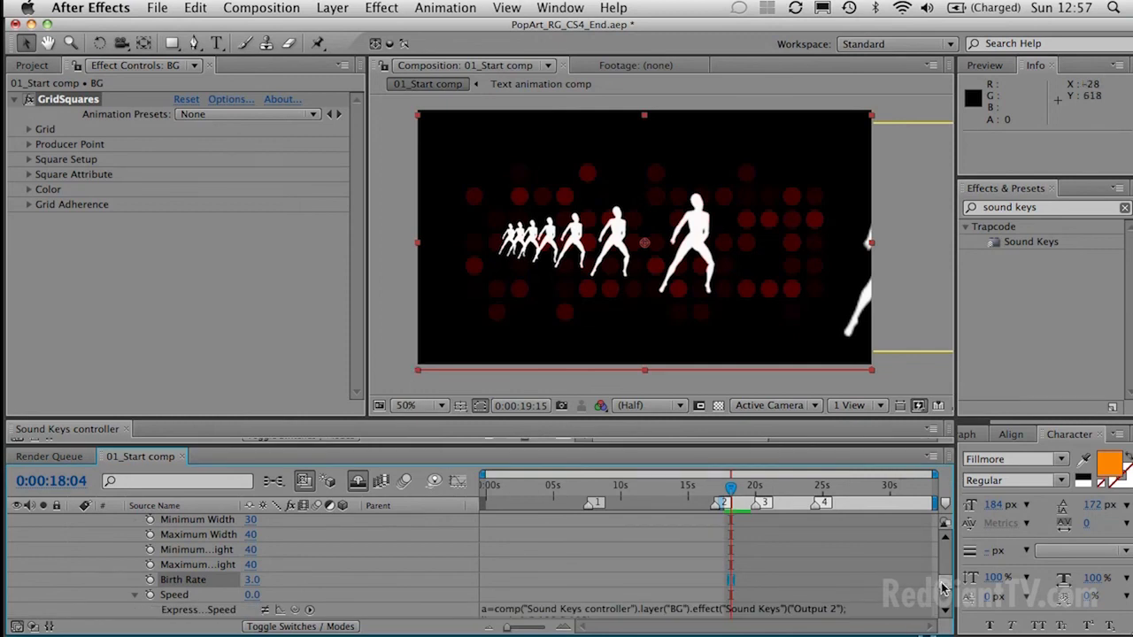
{"action": "scroll", "coordinate": [943, 587], "scroll_direction": "up", "scroll_amount": 10}
{"action": "scroll", "coordinate": [232, 555], "scroll_direction": "down", "scroll_amount": 10}
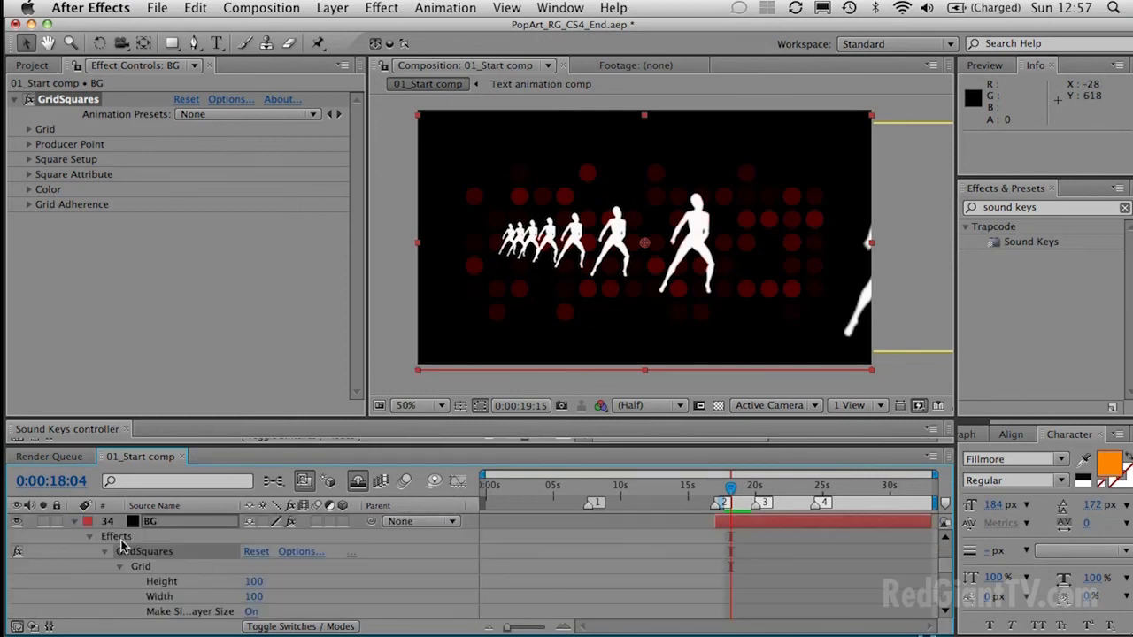
{"action": "left_click", "coordinate": [74, 521]}
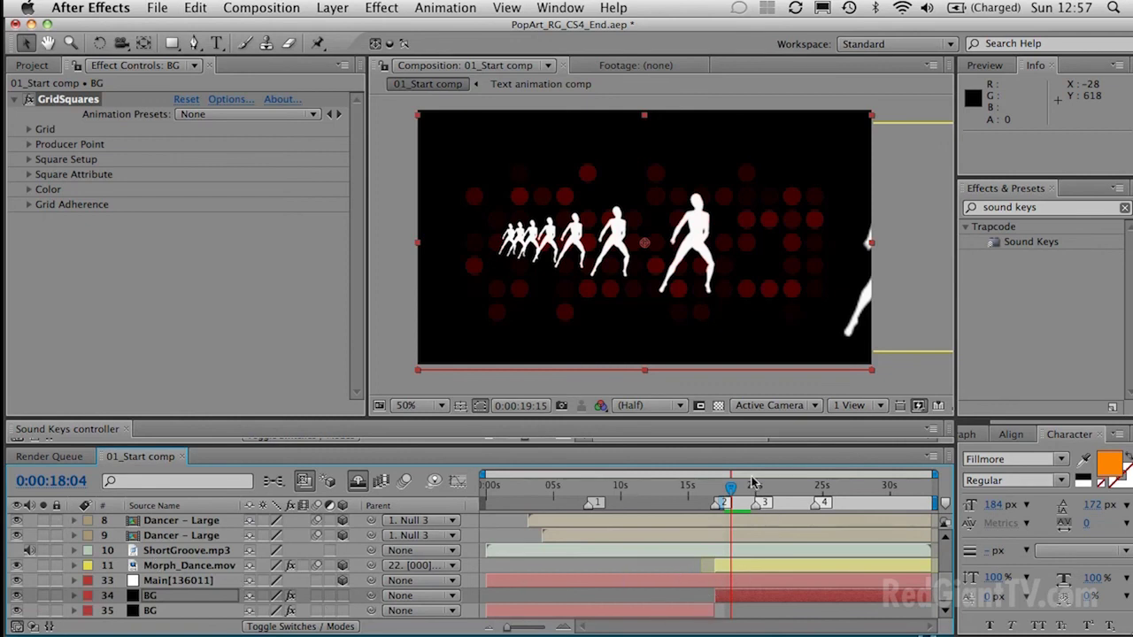
{"action": "left_click_drag", "start_coordinate": [731, 488], "coordinate": [773, 492]}
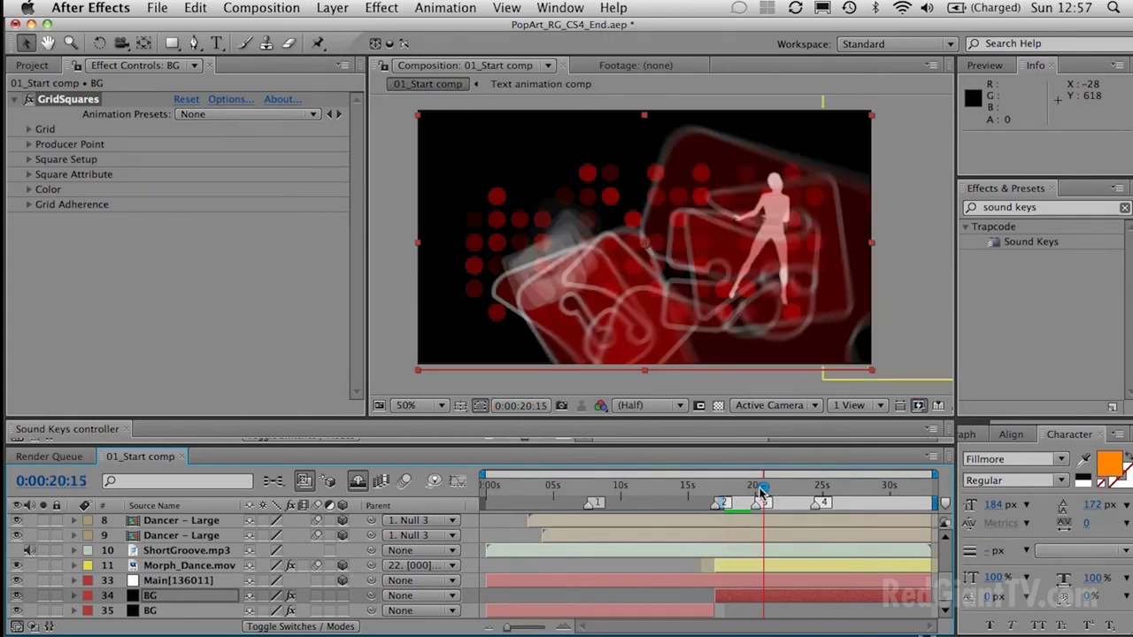
{"action": "left_click_drag", "start_coordinate": [761, 488], "coordinate": [757, 493]}
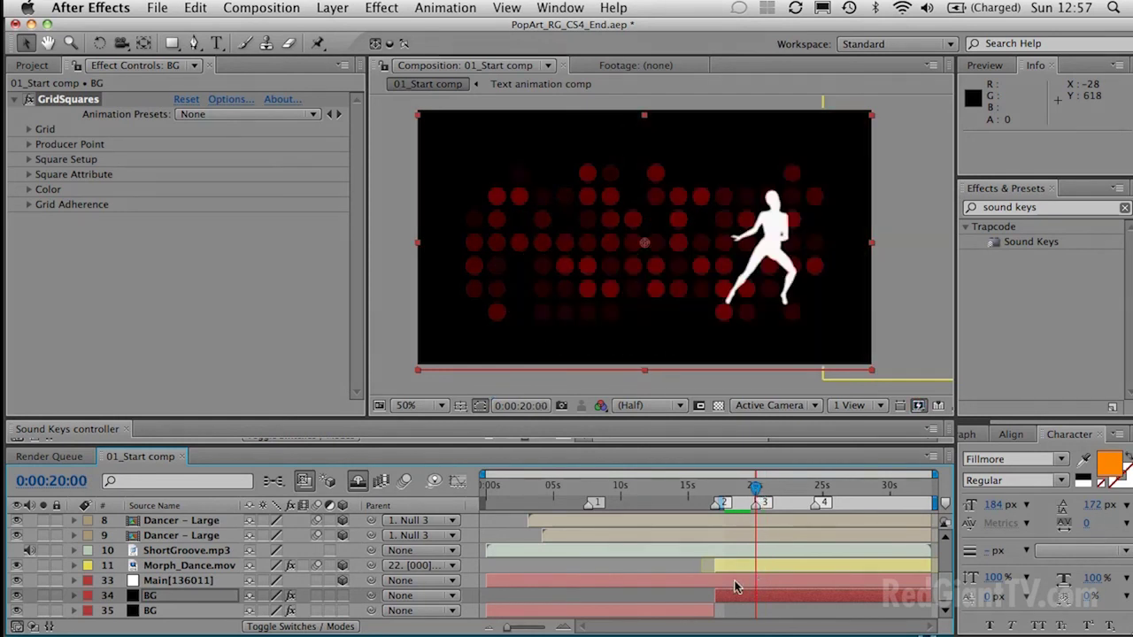
{"action": "left_click_drag", "start_coordinate": [713, 596], "coordinate": [754, 593]}
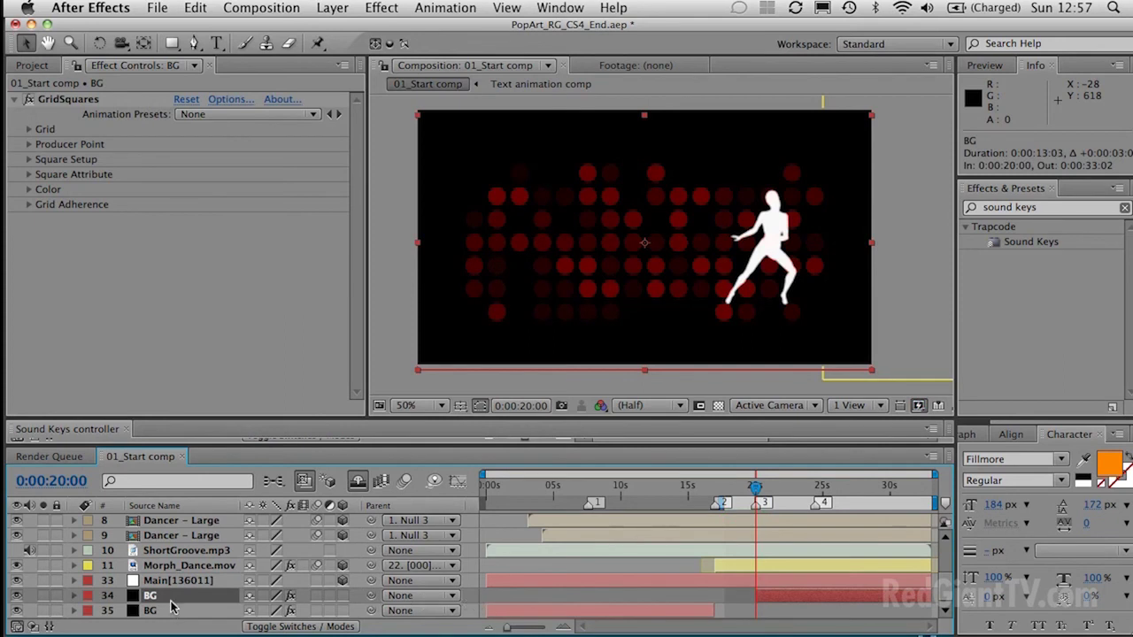
Step: Set a GridSquares Birth Rate keyframe of 3 on the trimmed BG layer at 0:00:20:00
{"action": "key", "text": "e"}
{"action": "key", "text": "e"}
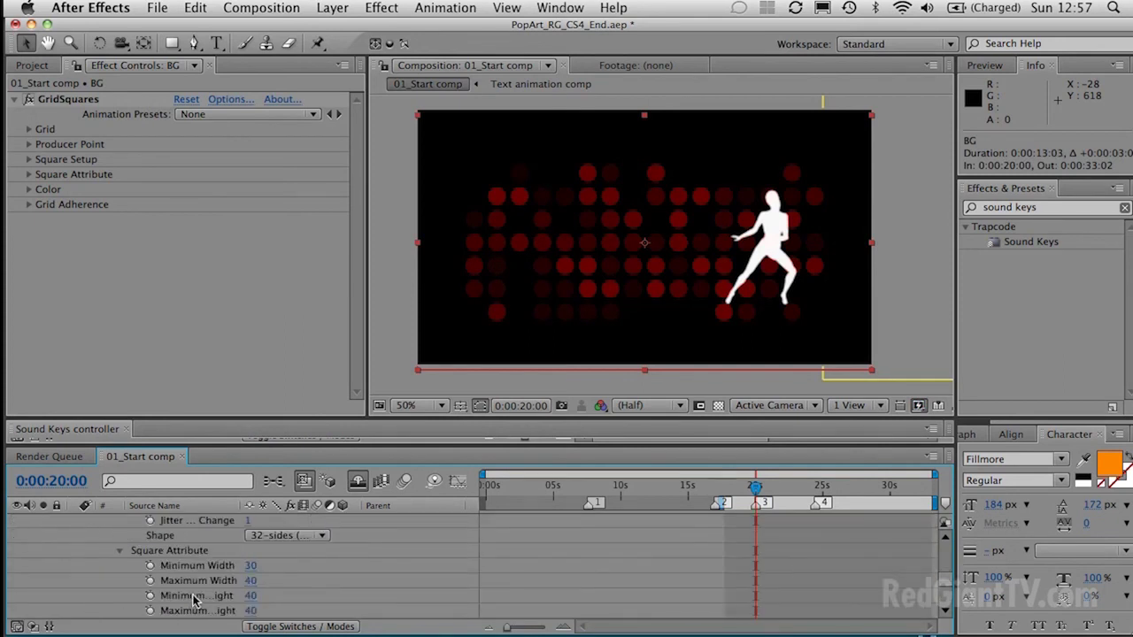
{"action": "scroll", "coordinate": [195, 600], "scroll_direction": "down", "scroll_amount": 3}
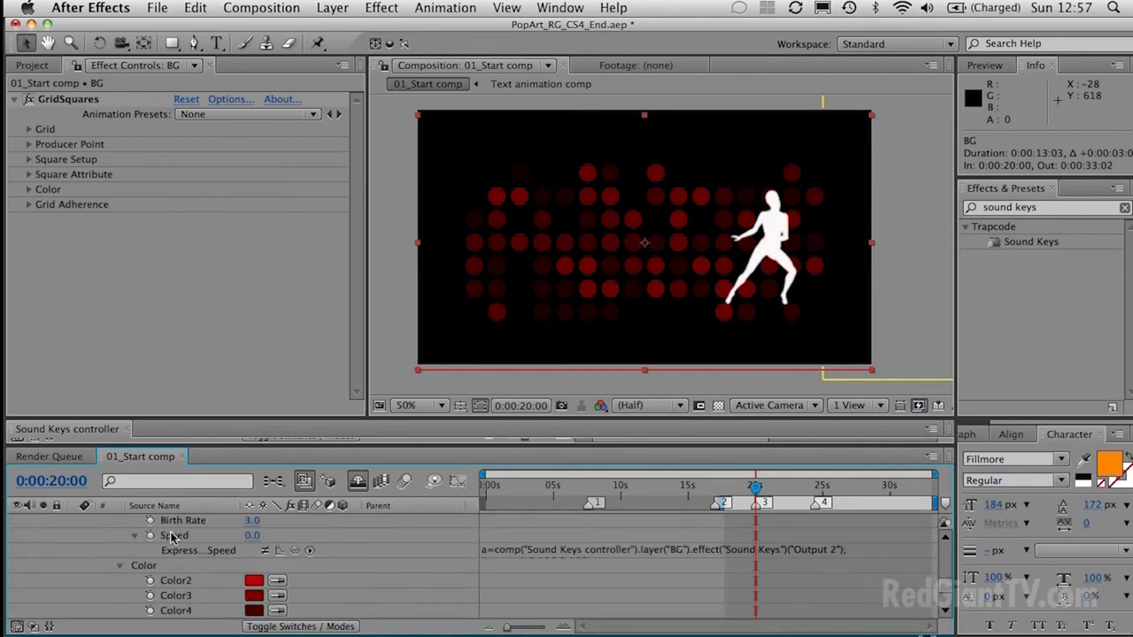
{"action": "left_click", "coordinate": [151, 521]}
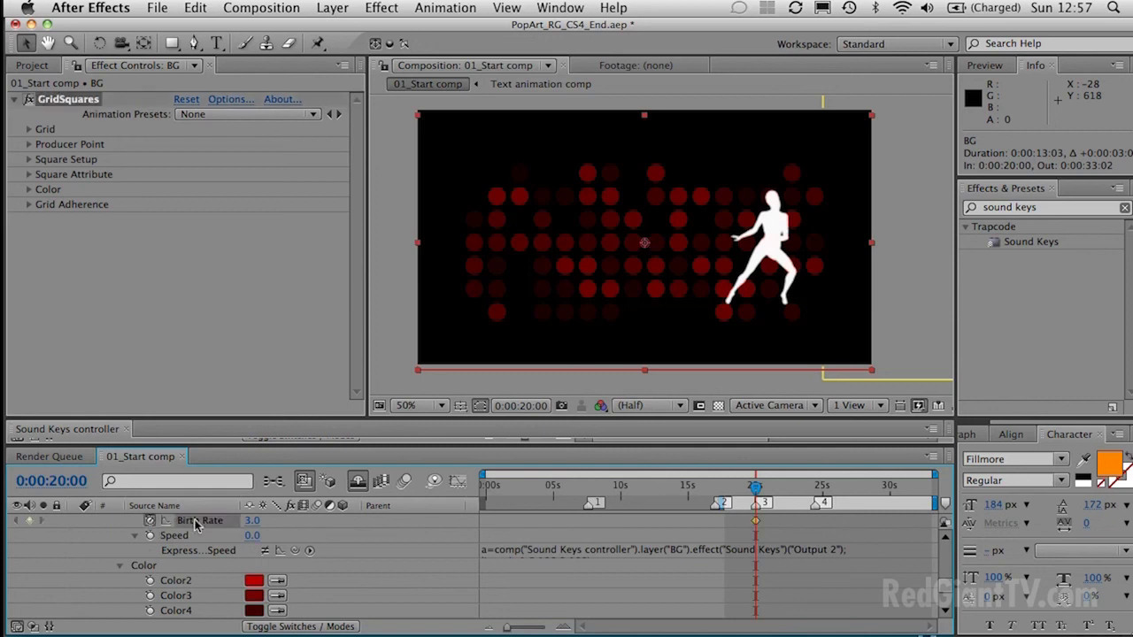
{"action": "left_click", "coordinate": [756, 523]}
{"action": "left_click_drag", "start_coordinate": [758, 523], "coordinate": [757, 527]}
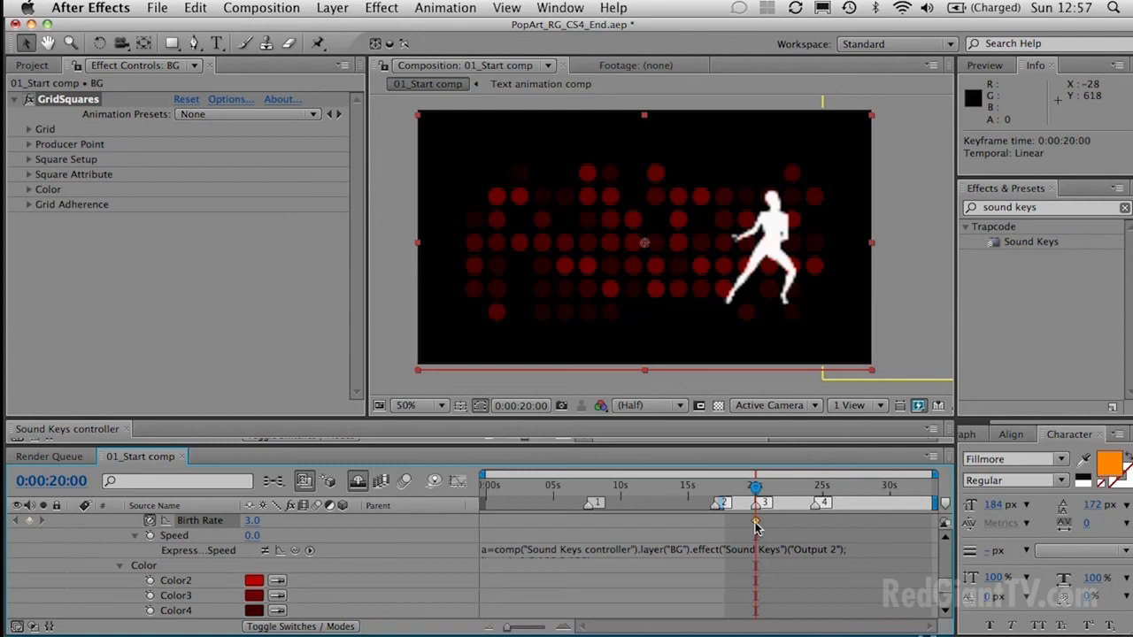
Step: Add a Birth Rate keyframe of 0 at 0:00:19:09, ahead of the BG layer's start
{"action": "left_click_drag", "start_coordinate": [754, 486], "coordinate": [748, 490]}
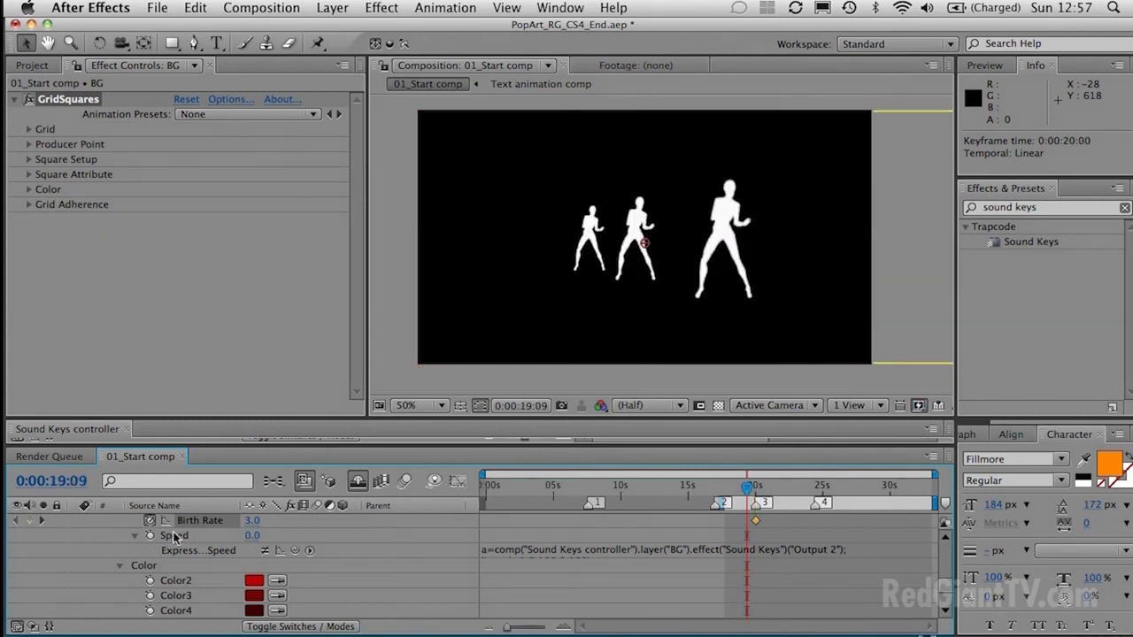
{"action": "left_click", "coordinate": [252, 521]}
{"action": "type", "text": "0"}
{"action": "key", "text": "Return"}
Step: Preview the dots building up behind the dancer and the Pop Art title, then go to marker 4 at 0:00:24:10
{"action": "key", "text": "KP_0"}
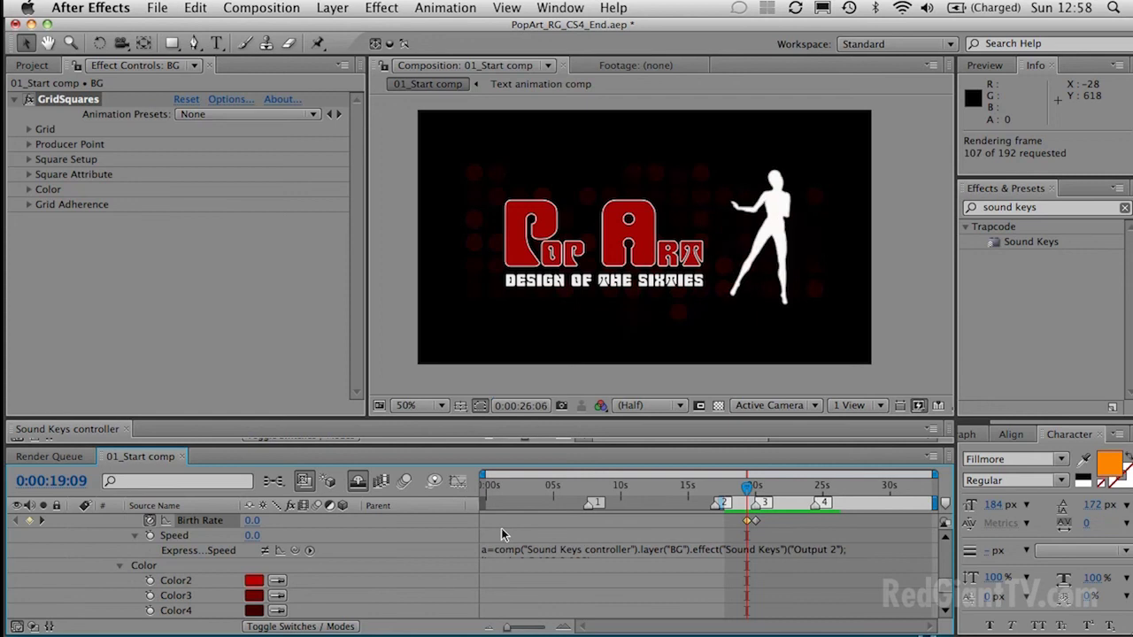
{"action": "key", "text": "space"}
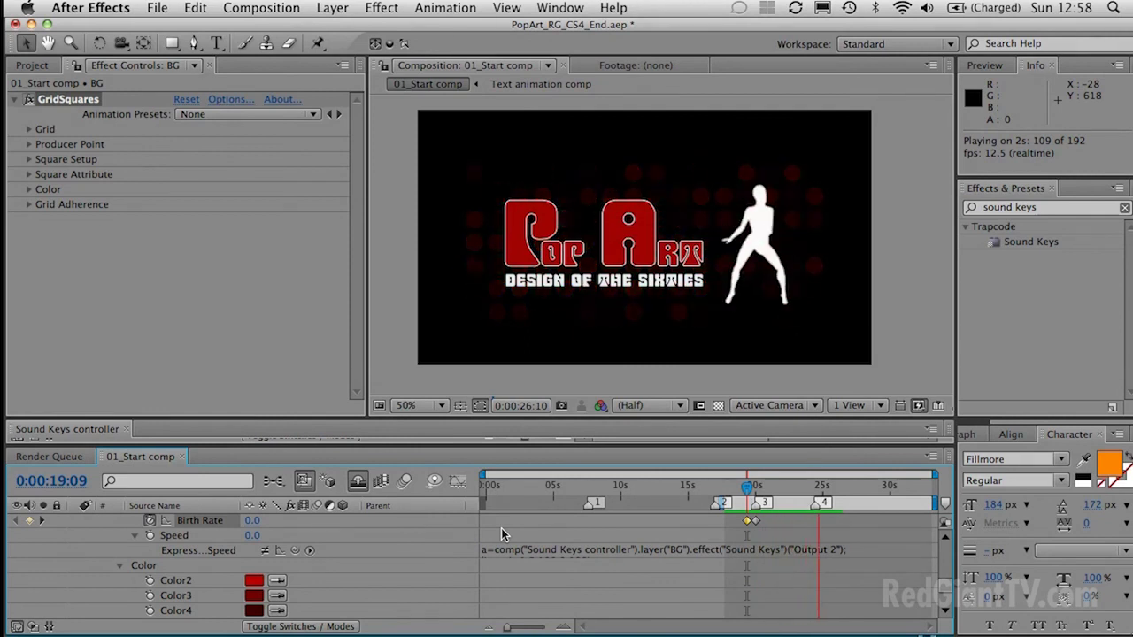
{"action": "key", "text": "space"}
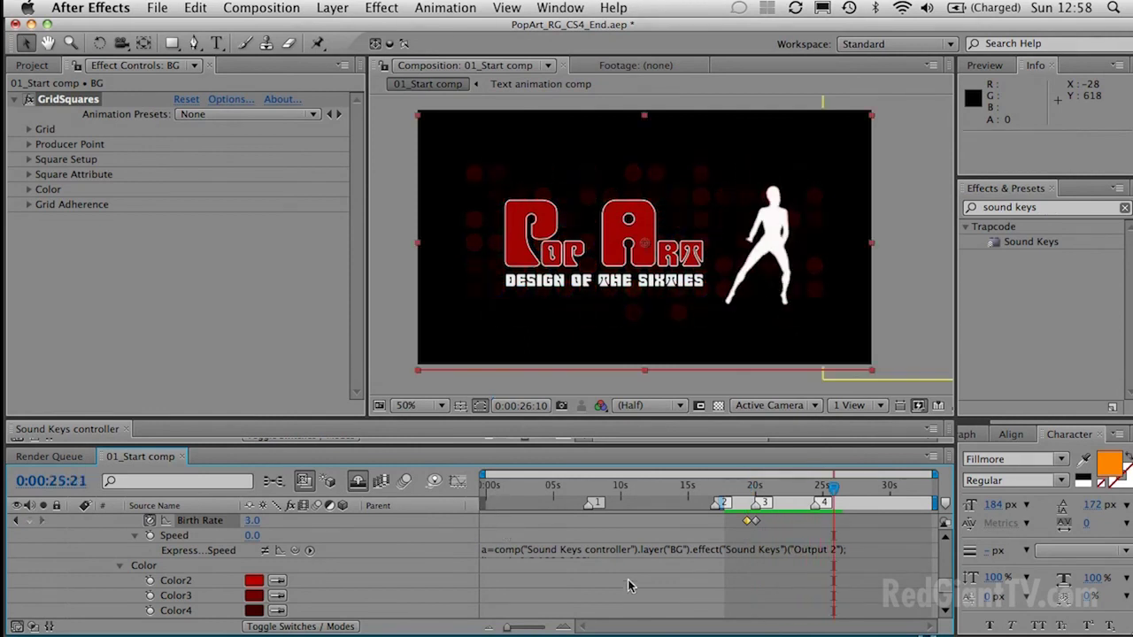
{"action": "key", "text": "j"}
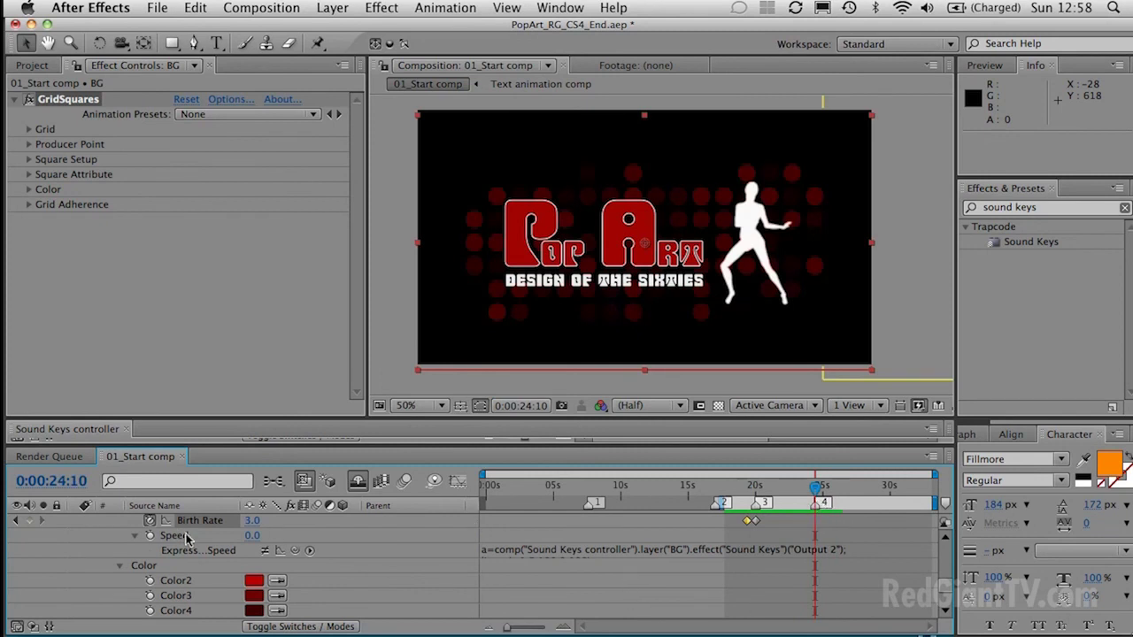
Step: Collapse the properties of the second BG layer in the 01_Start comp timeline
{"action": "scroll", "coordinate": [188, 547], "scroll_direction": "up", "scroll_amount": 6}
{"action": "scroll", "coordinate": [188, 547], "scroll_direction": "up", "scroll_amount": 8}
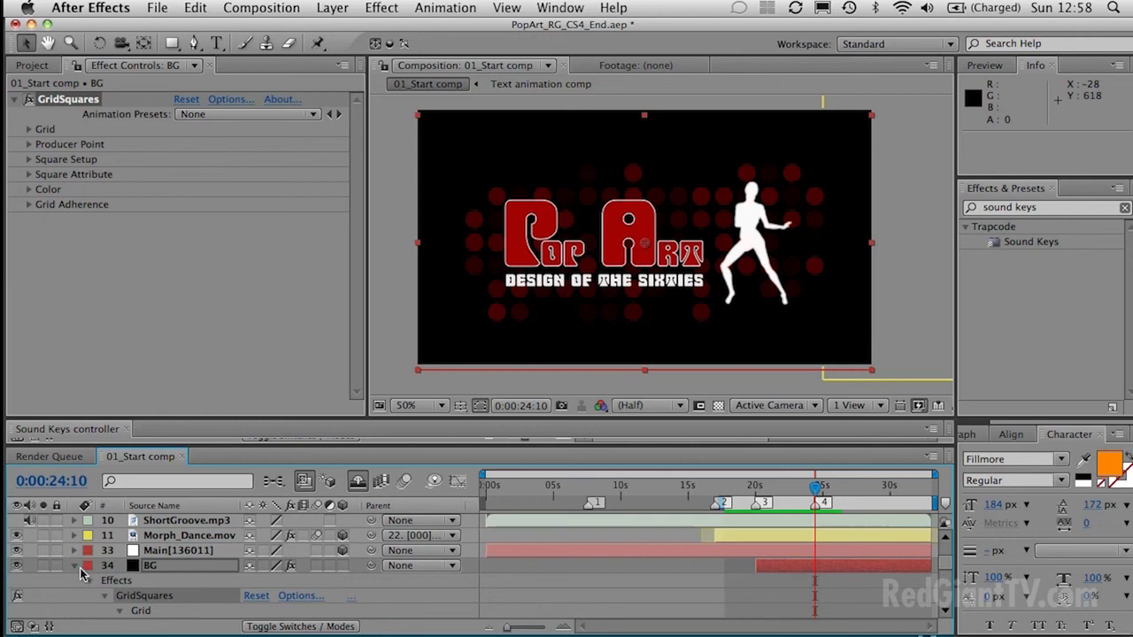
{"action": "left_click", "coordinate": [74, 566]}
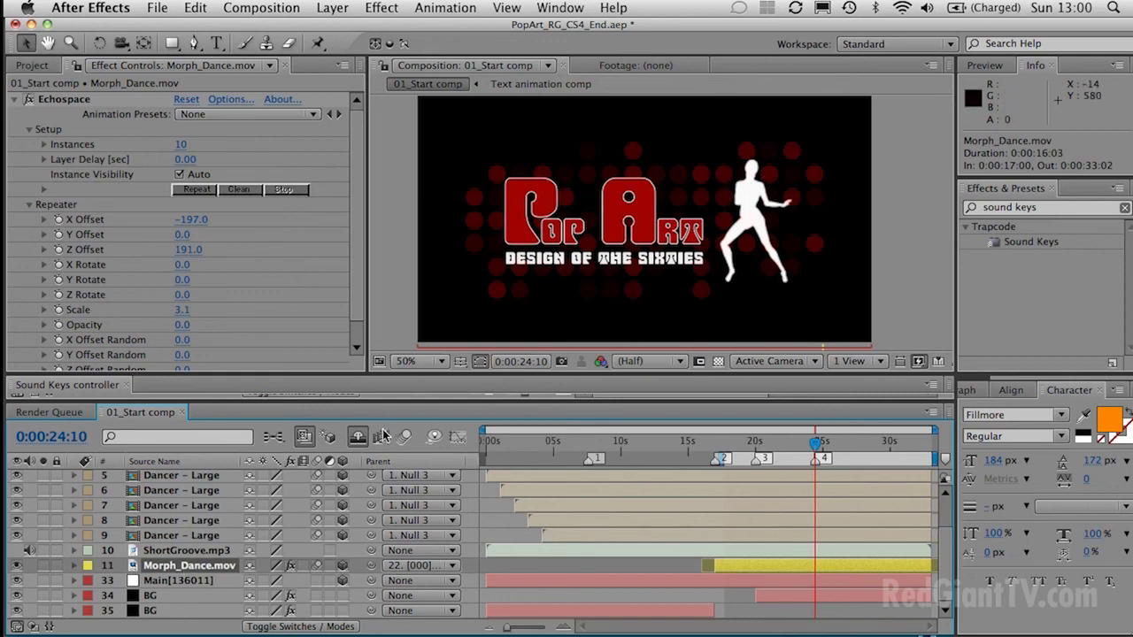
Step: Show the hidden shy layers in the timeline so all Morph_Dance.mov copies are listed
{"action": "left_click", "coordinate": [358, 440]}
{"action": "left_click", "coordinate": [357, 439]}
{"action": "scroll", "coordinate": [202, 571], "scroll_direction": "down", "scroll_amount": 5}
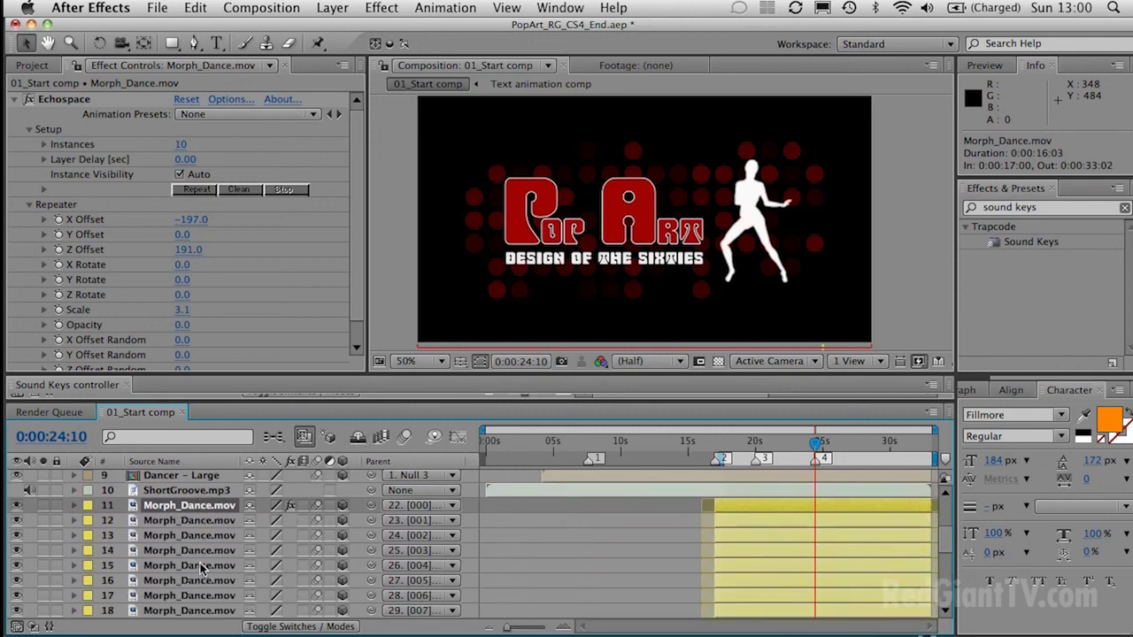
{"action": "scroll", "coordinate": [202, 566], "scroll_direction": "down", "scroll_amount": 5}
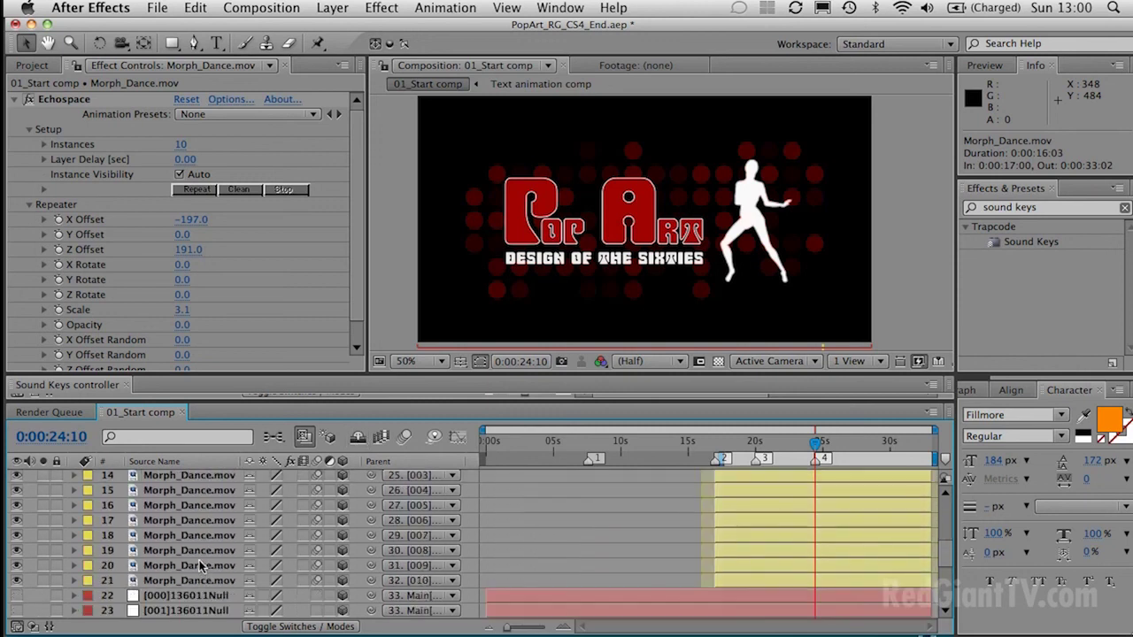
Step: Split the last Morph_Dance.mov layer, layer 21, at marker 4 at 0:00:24:10
{"action": "left_click", "coordinate": [190, 582]}
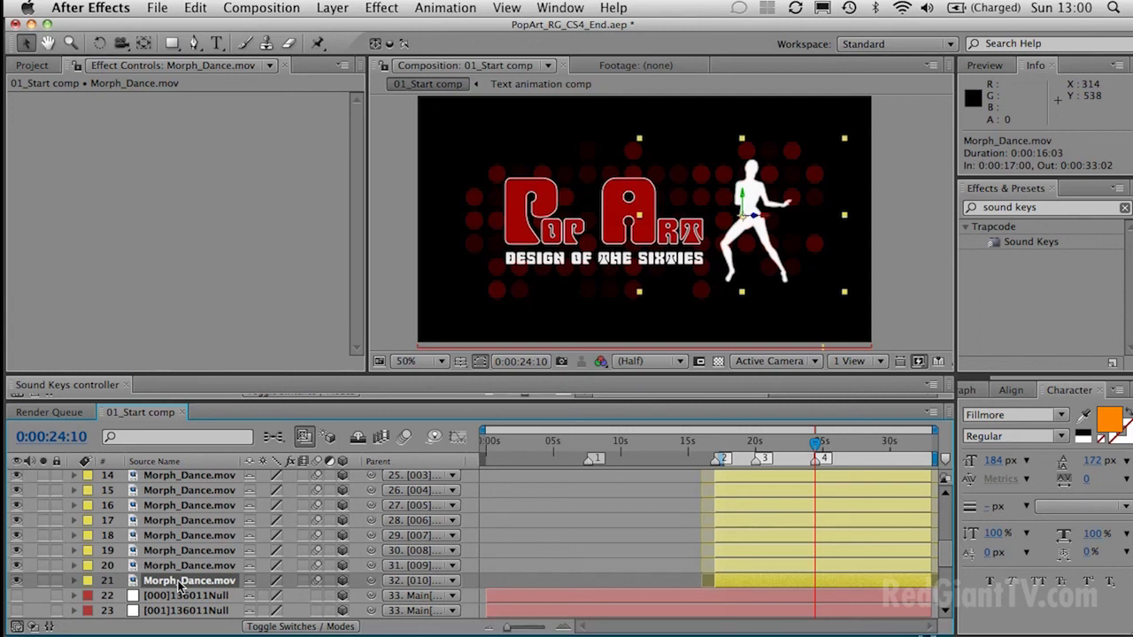
{"action": "left_click", "coordinate": [333, 8]}
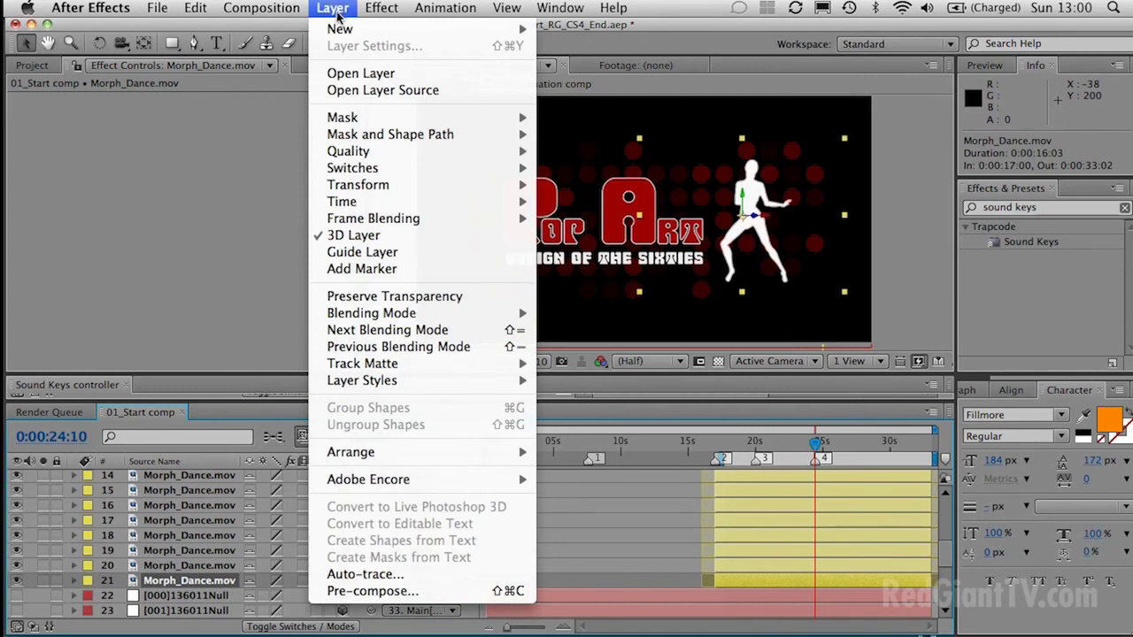
{"action": "mouse_move", "coordinate": [350, 170]}
{"action": "mouse_move", "coordinate": [196, 8]}
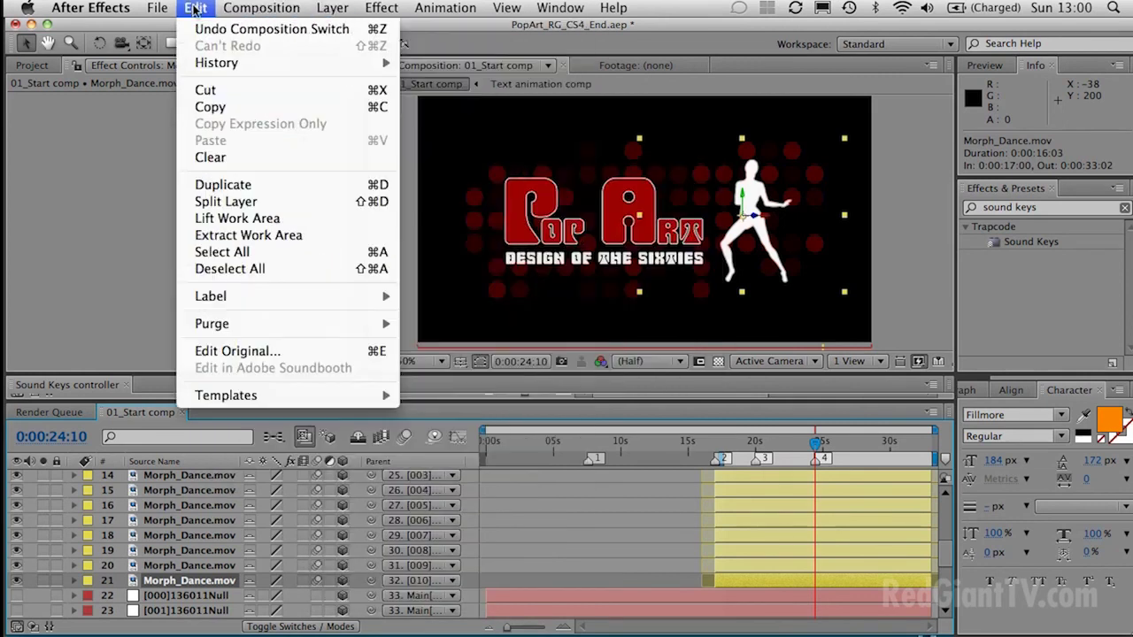
{"action": "left_click", "coordinate": [217, 202]}
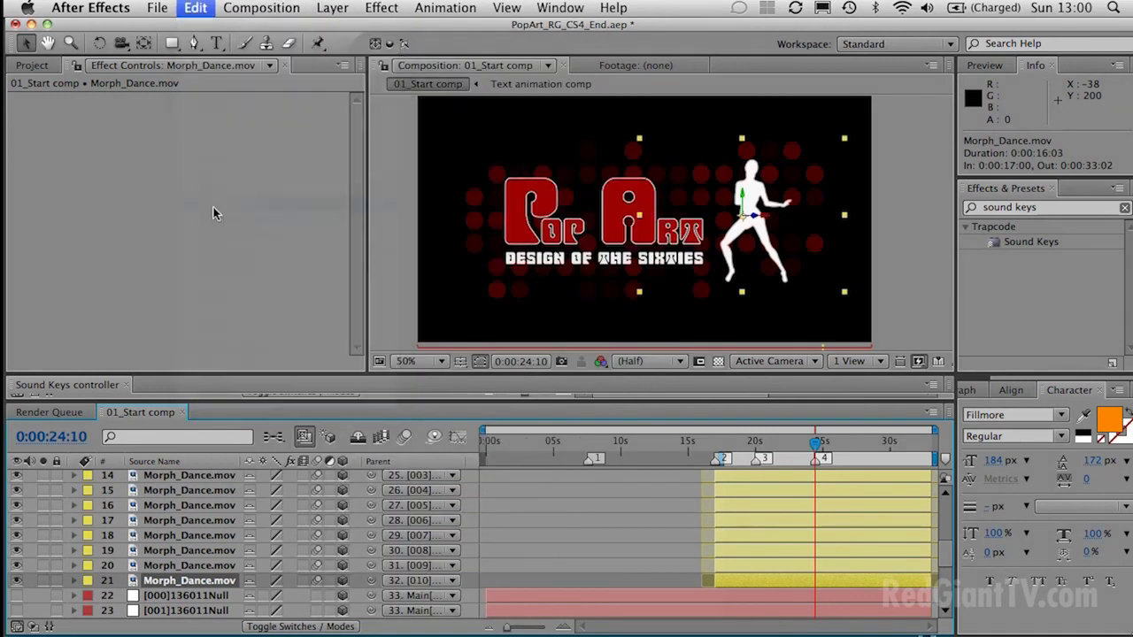
{"action": "mouse_move", "coordinate": [855, 585]}
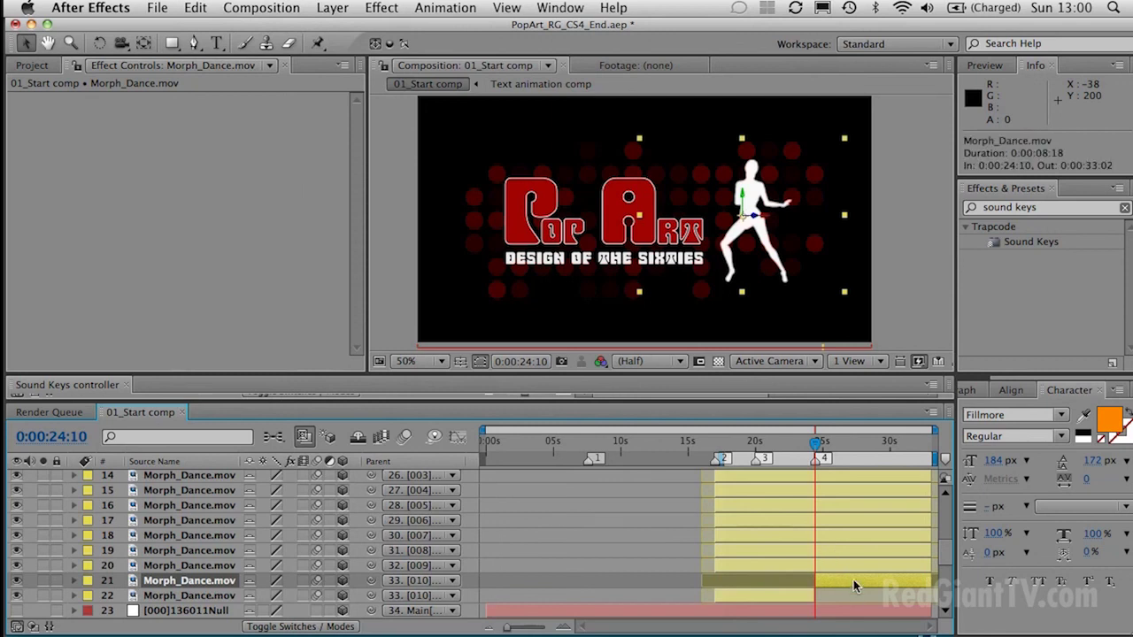
Step: Freeze the frame of the Morph_Dance.mov section after the split at 0:00:24:10
{"action": "left_click", "coordinate": [332, 11]}
{"action": "mouse_move", "coordinate": [352, 206]}
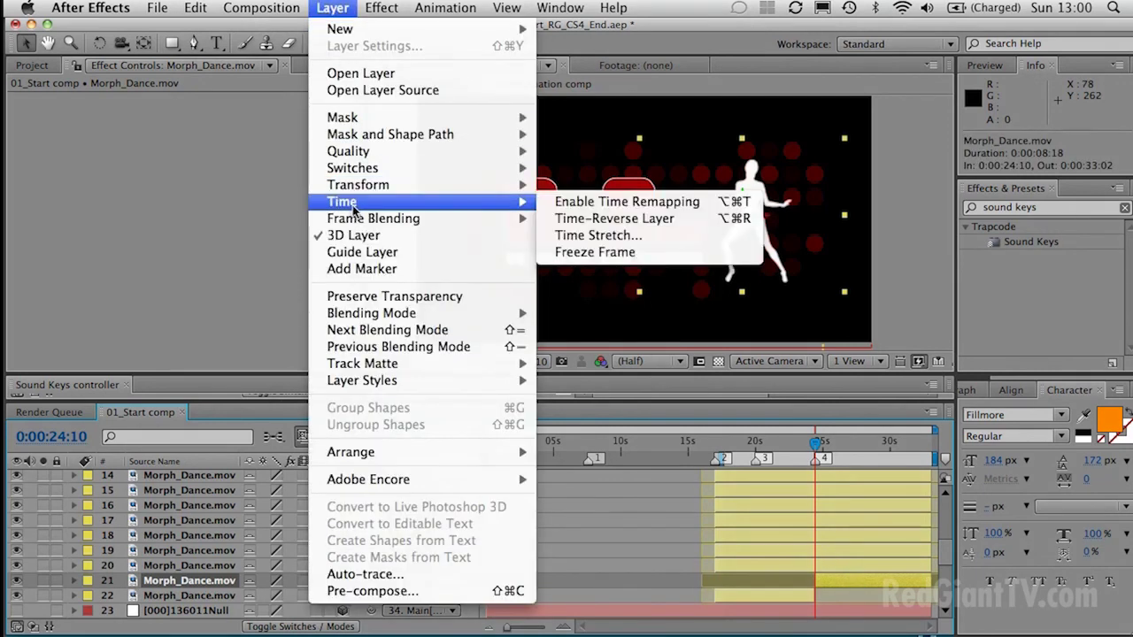
{"action": "left_click", "coordinate": [574, 255]}
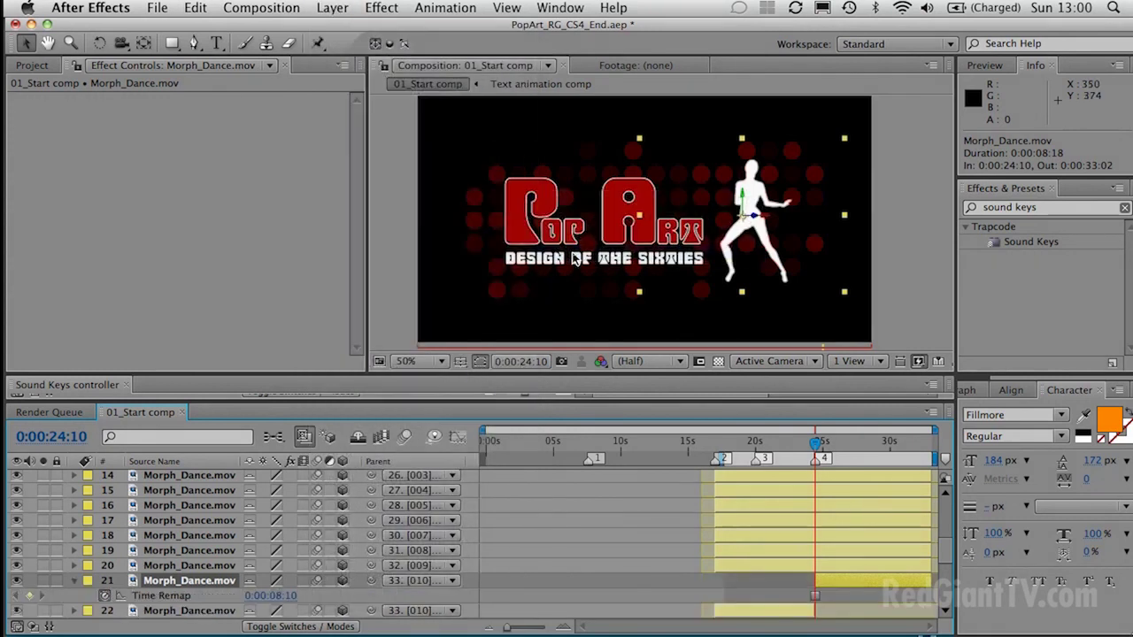
Step: Go to 0:00:23:19, just before marker 4, and mute the audio for previews
{"action": "left_click_drag", "start_coordinate": [813, 448], "coordinate": [806, 446]}
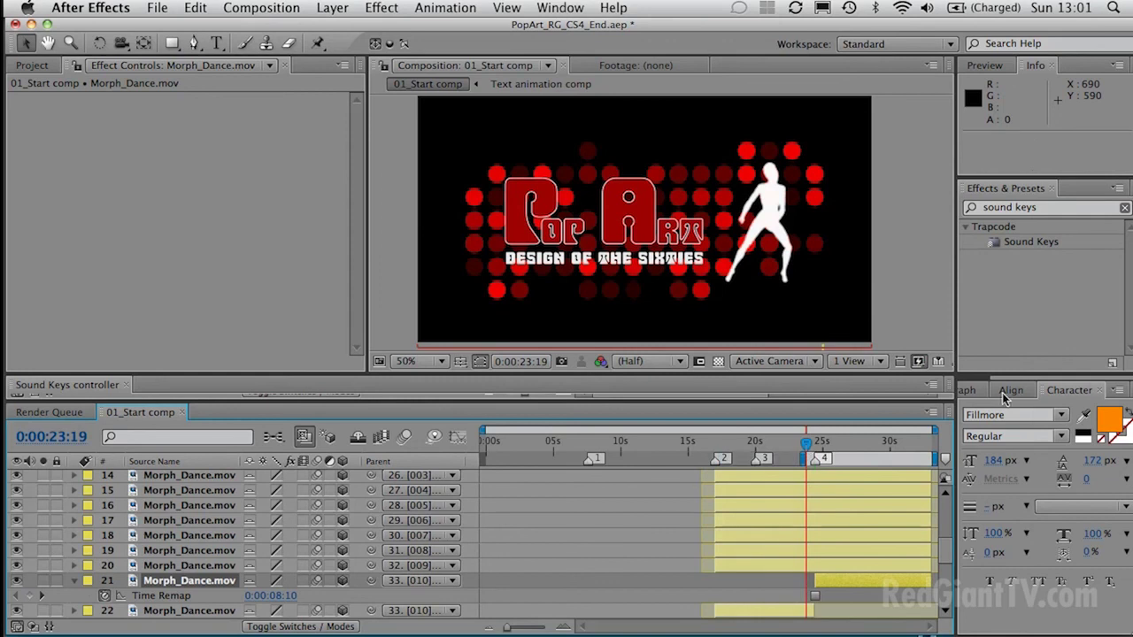
{"action": "left_click", "coordinate": [984, 65]}
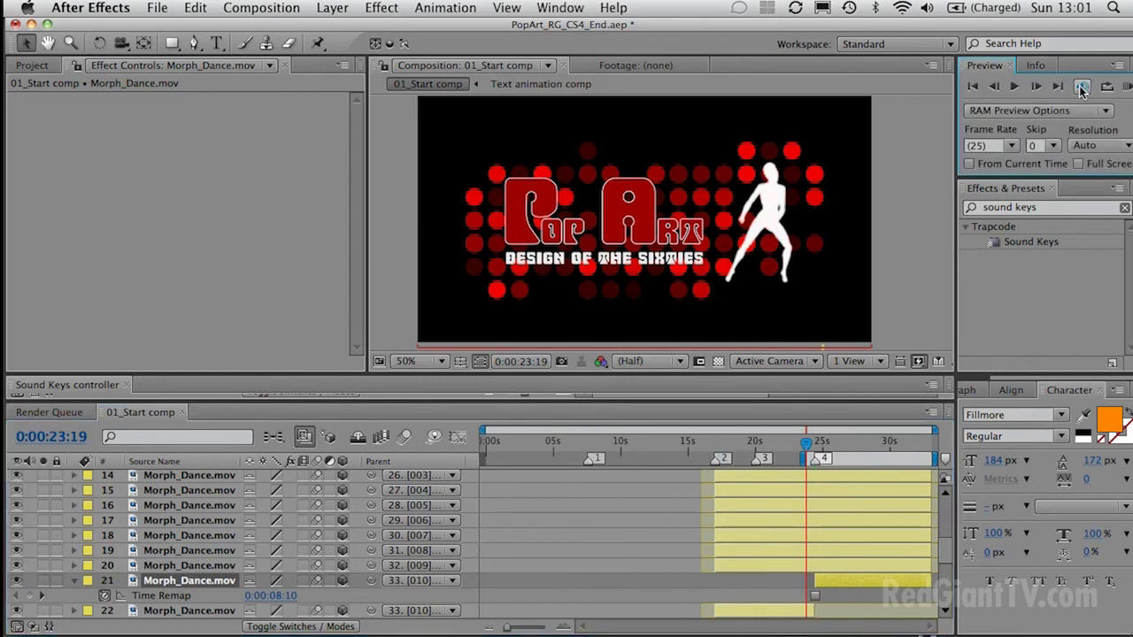
{"action": "left_click", "coordinate": [1081, 88]}
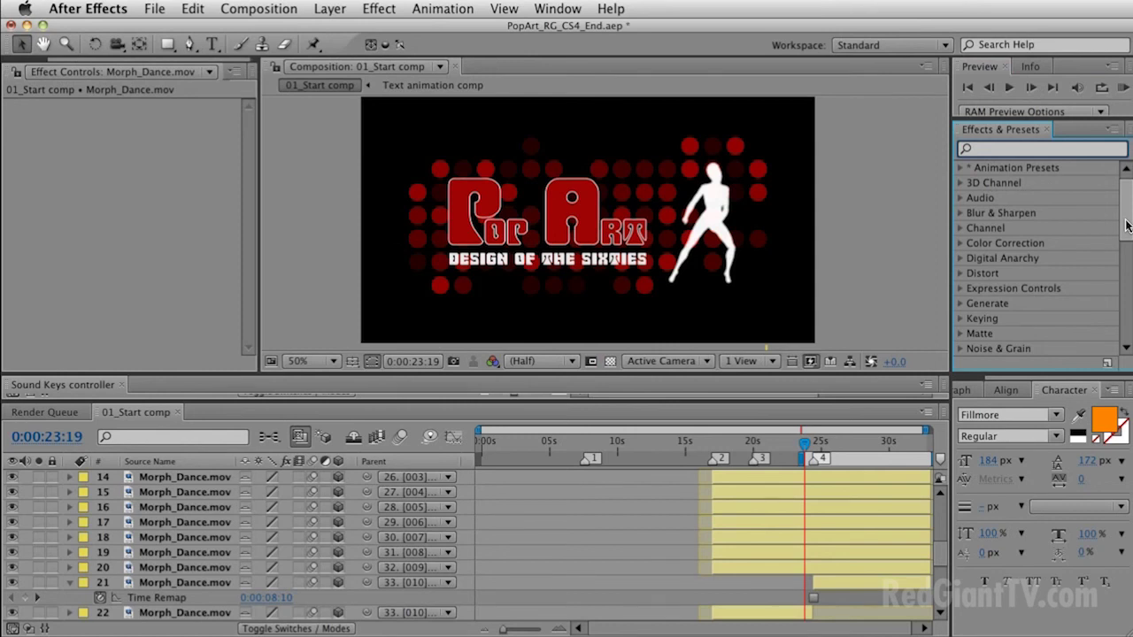
Step: Apply the RG Reflection effect from Red Giant Warp to the second BG layer, layer 35
{"action": "left_click_drag", "start_coordinate": [1126, 226], "coordinate": [1125, 293]}
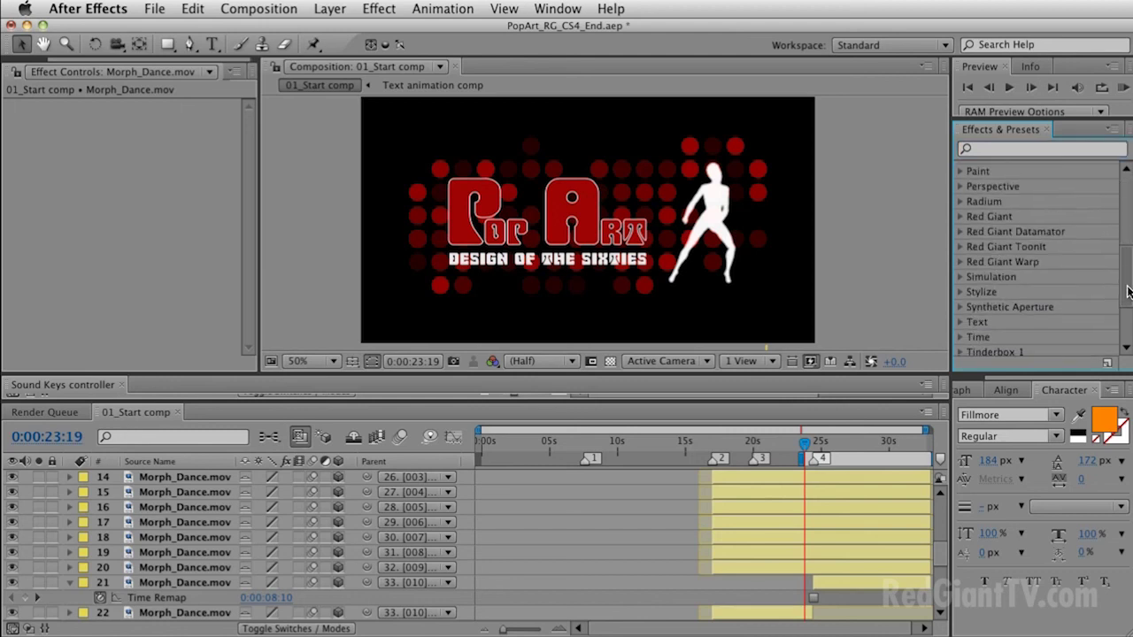
{"action": "left_click", "coordinate": [959, 262]}
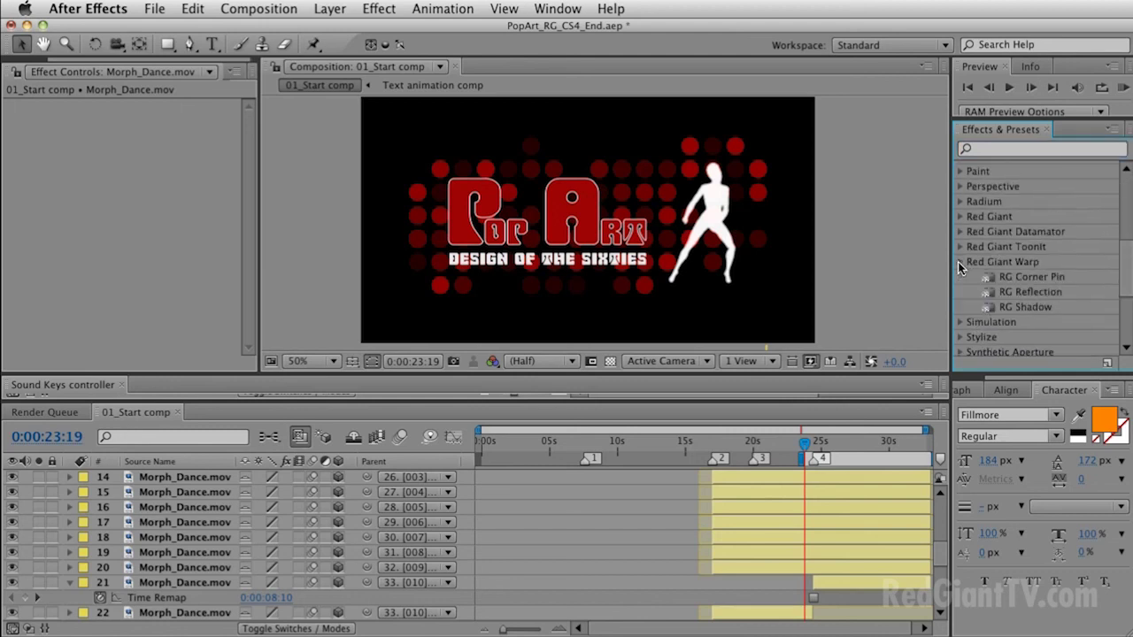
{"action": "left_click", "coordinate": [1038, 293]}
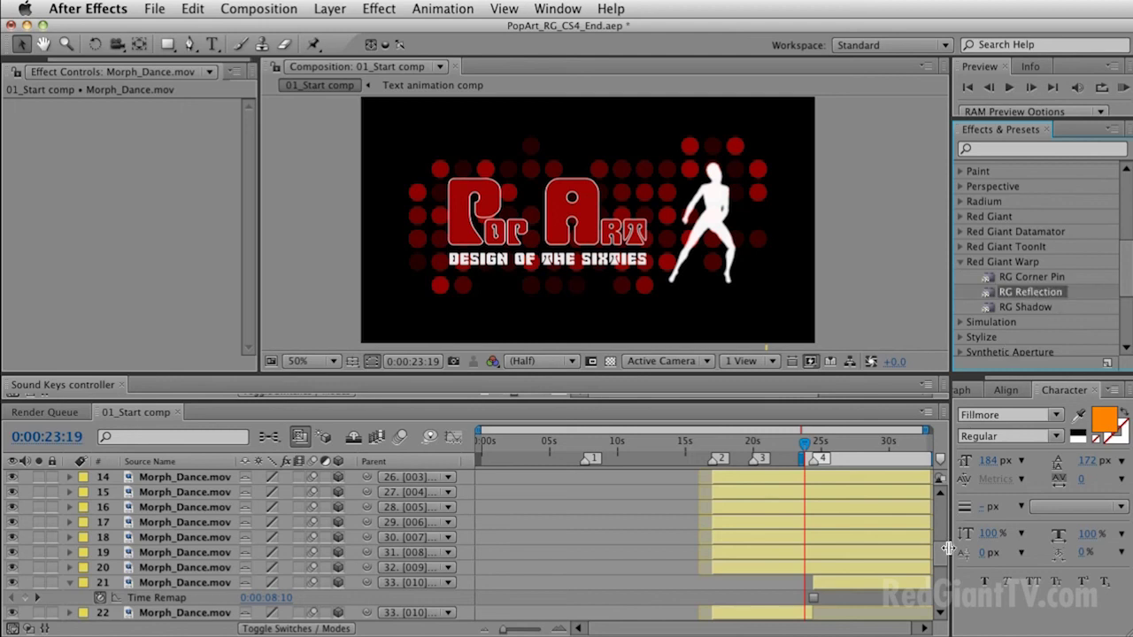
{"action": "left_click_drag", "start_coordinate": [943, 559], "coordinate": [943, 600]}
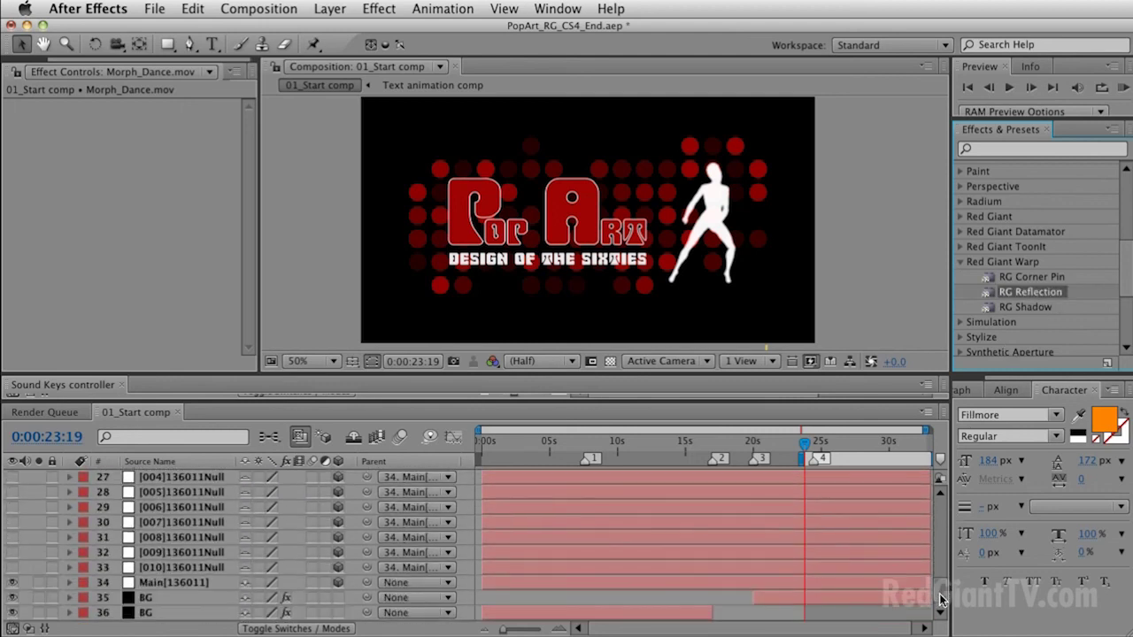
{"action": "left_click", "coordinate": [903, 601]}
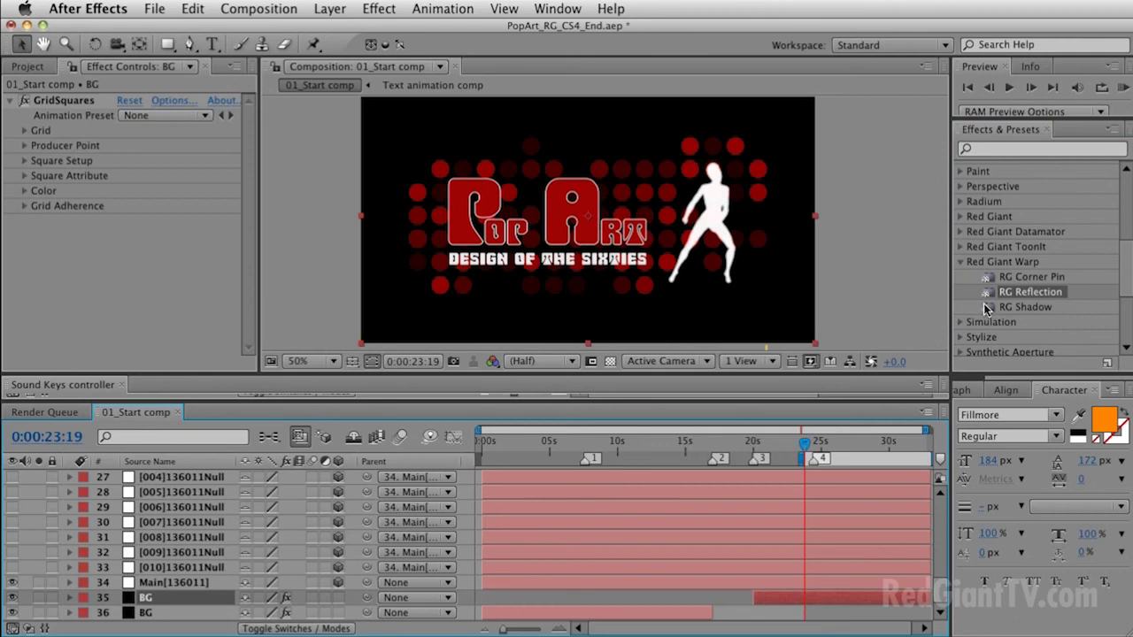
{"action": "left_click_drag", "start_coordinate": [963, 343], "coordinate": [839, 606]}
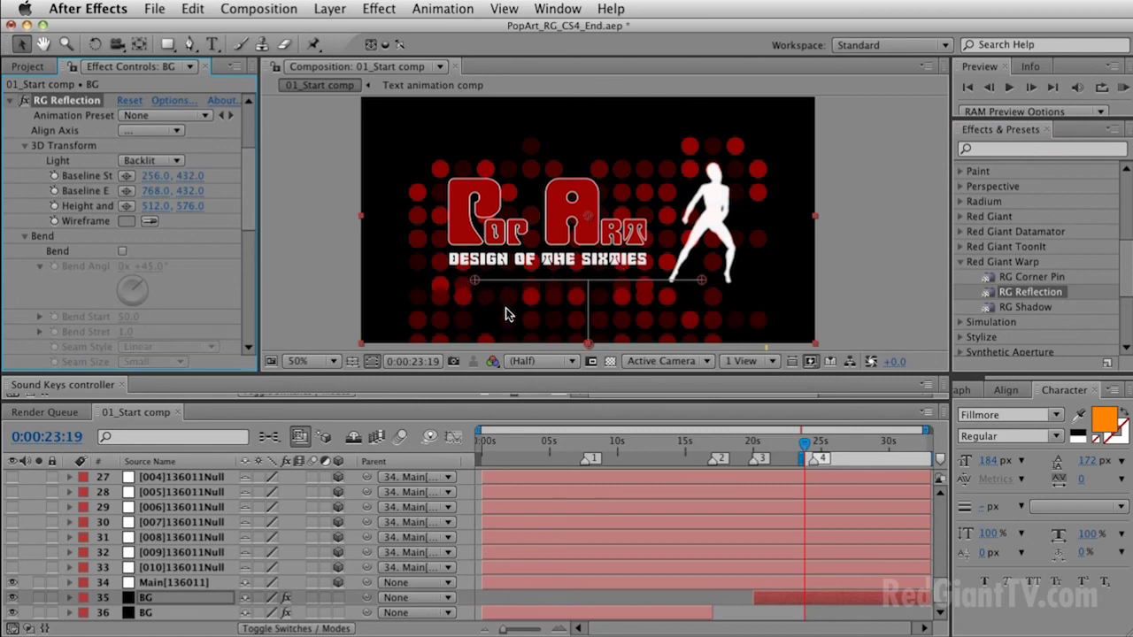
Step: Shape the BG reflection into a slanted floor with Baseline Start about 158, 470, Baseline End about 906, 472, and Height and Slant about 452, 512
{"action": "left_click_drag", "start_coordinate": [587, 343], "coordinate": [535, 336]}
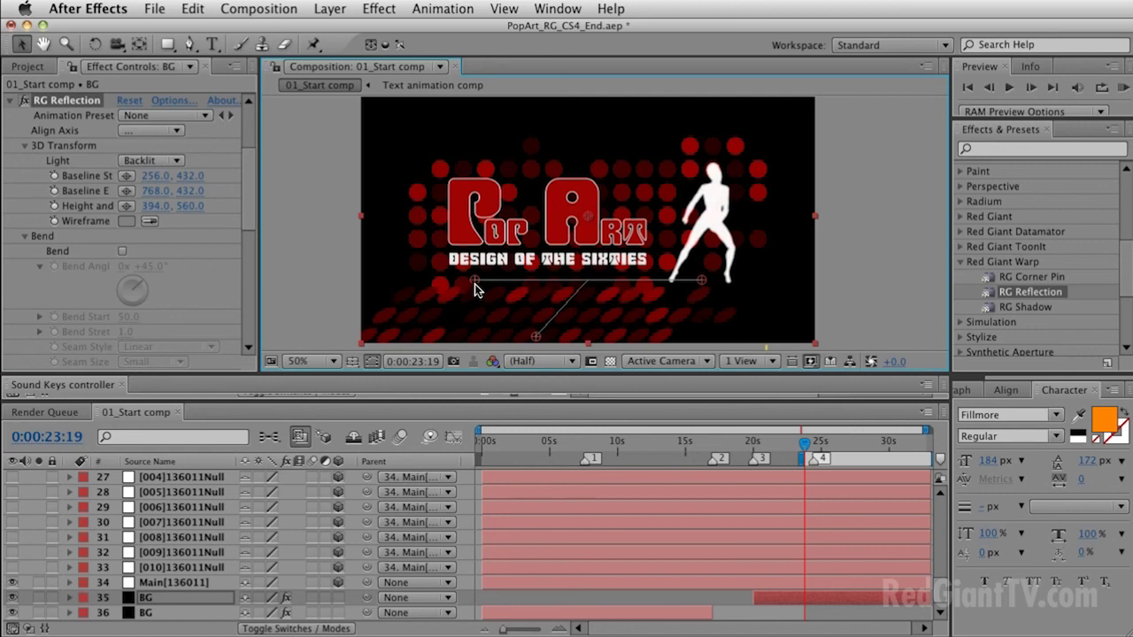
{"action": "left_click_drag", "start_coordinate": [475, 284], "coordinate": [470, 292]}
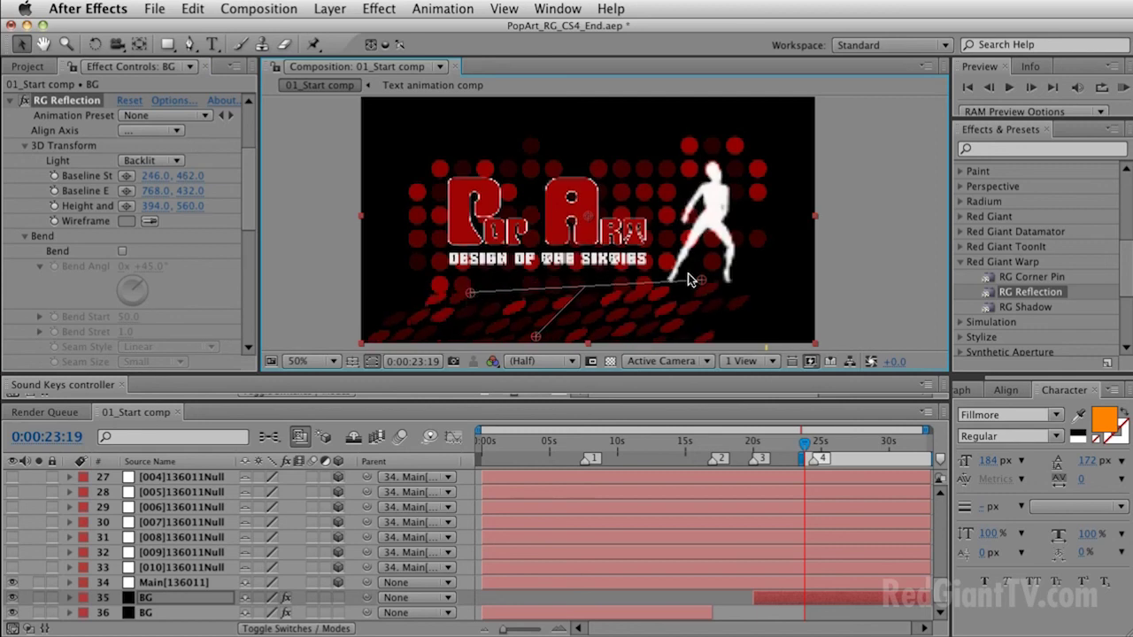
{"action": "left_click_drag", "start_coordinate": [700, 281], "coordinate": [704, 295]}
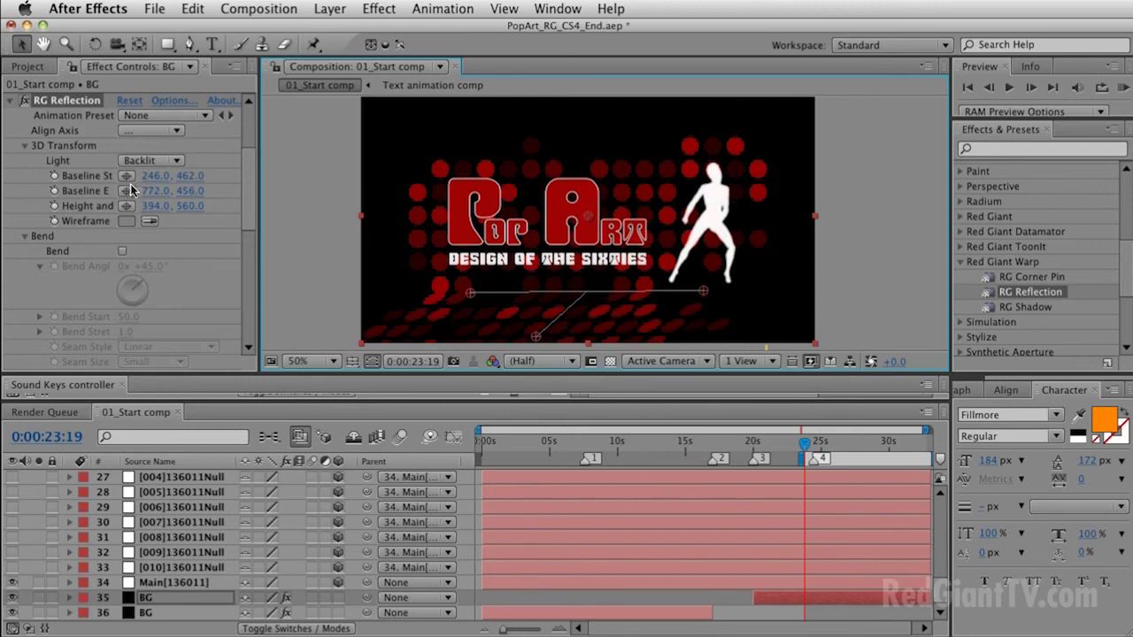
{"action": "left_click_drag", "start_coordinate": [257, 261], "coordinate": [309, 256]}
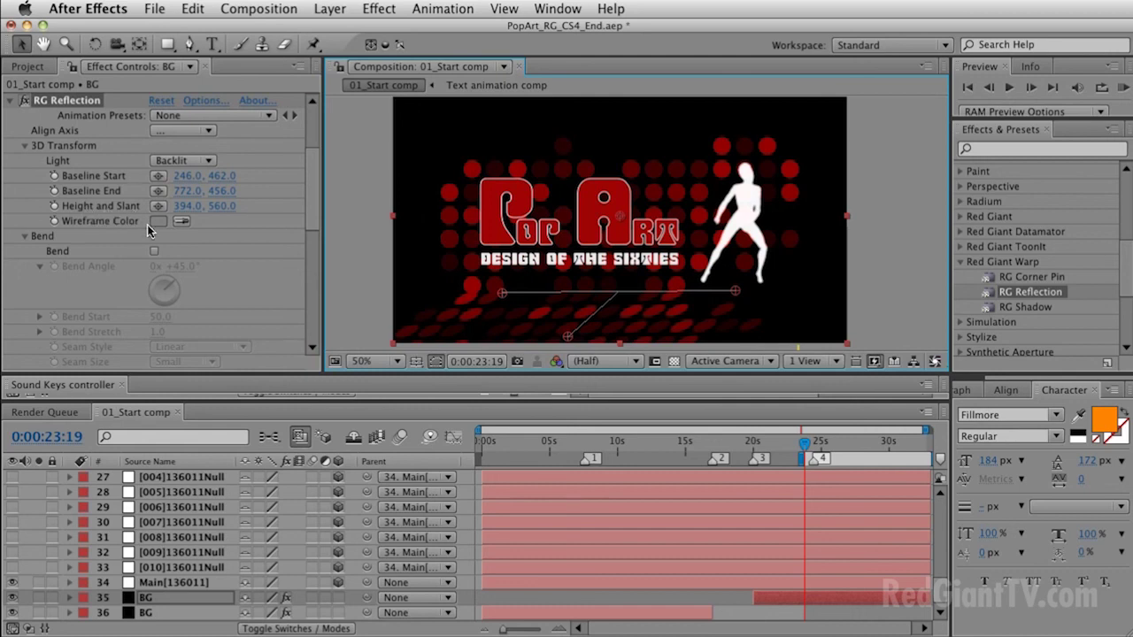
{"action": "left_click_drag", "start_coordinate": [497, 298], "coordinate": [458, 301]}
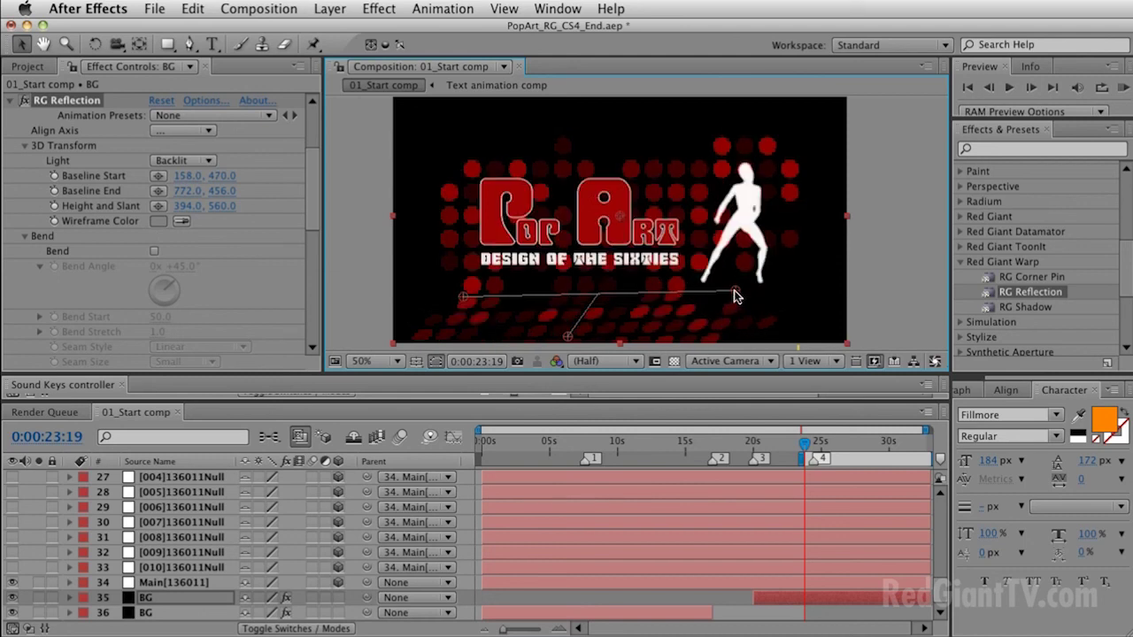
{"action": "left_click_drag", "start_coordinate": [733, 297], "coordinate": [794, 302]}
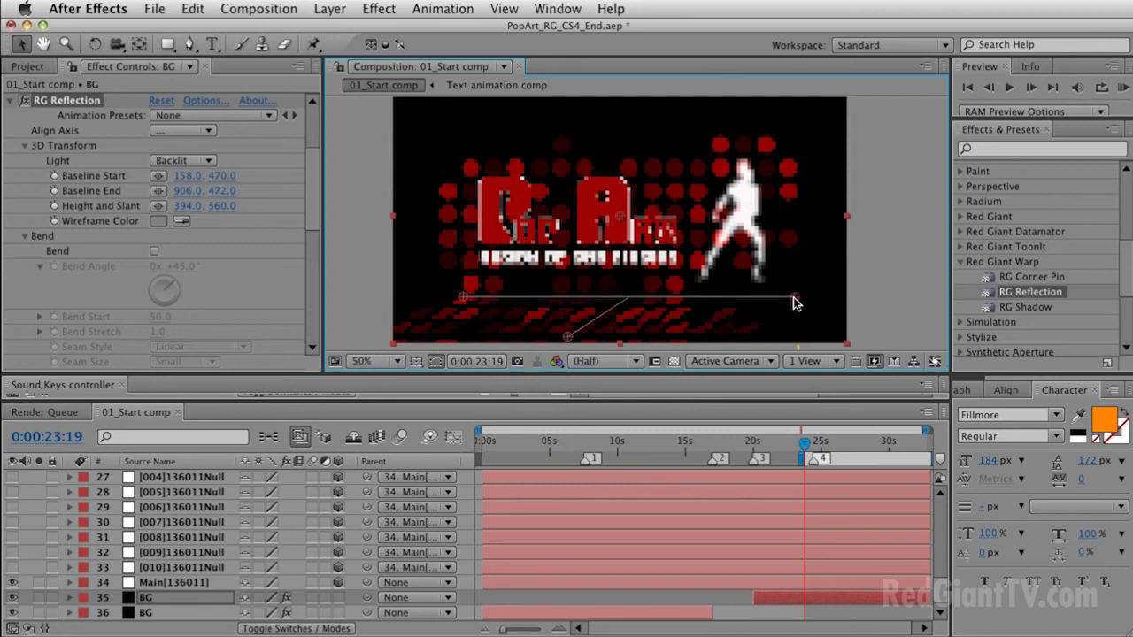
{"action": "left_click_drag", "start_coordinate": [567, 337], "coordinate": [591, 321]}
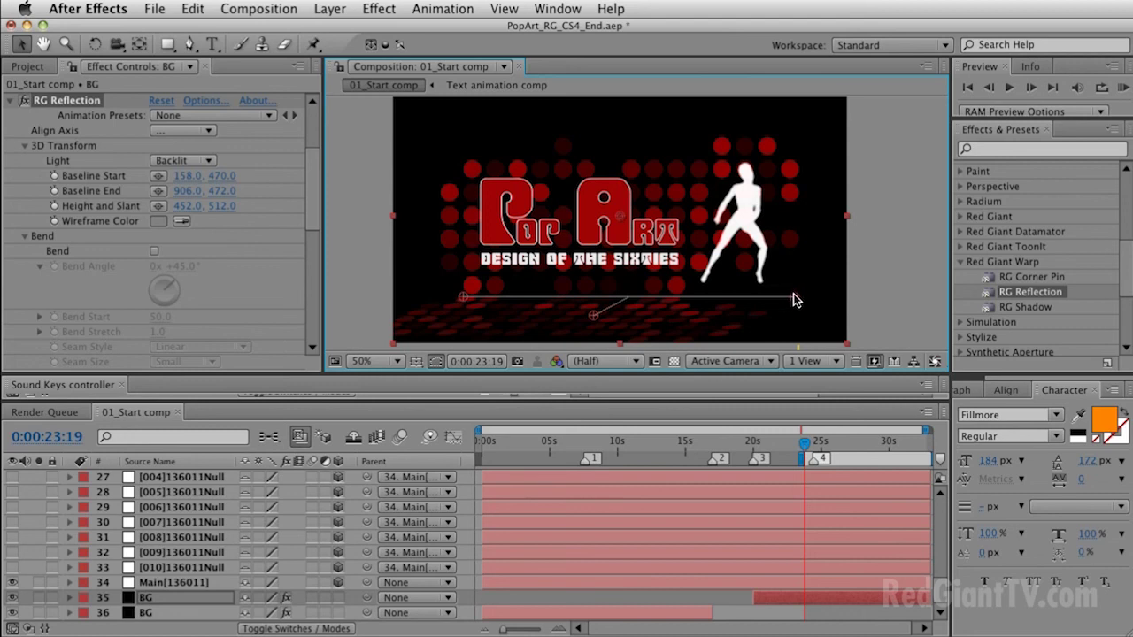
{"action": "left_click_drag", "start_coordinate": [793, 299], "coordinate": [791, 299]}
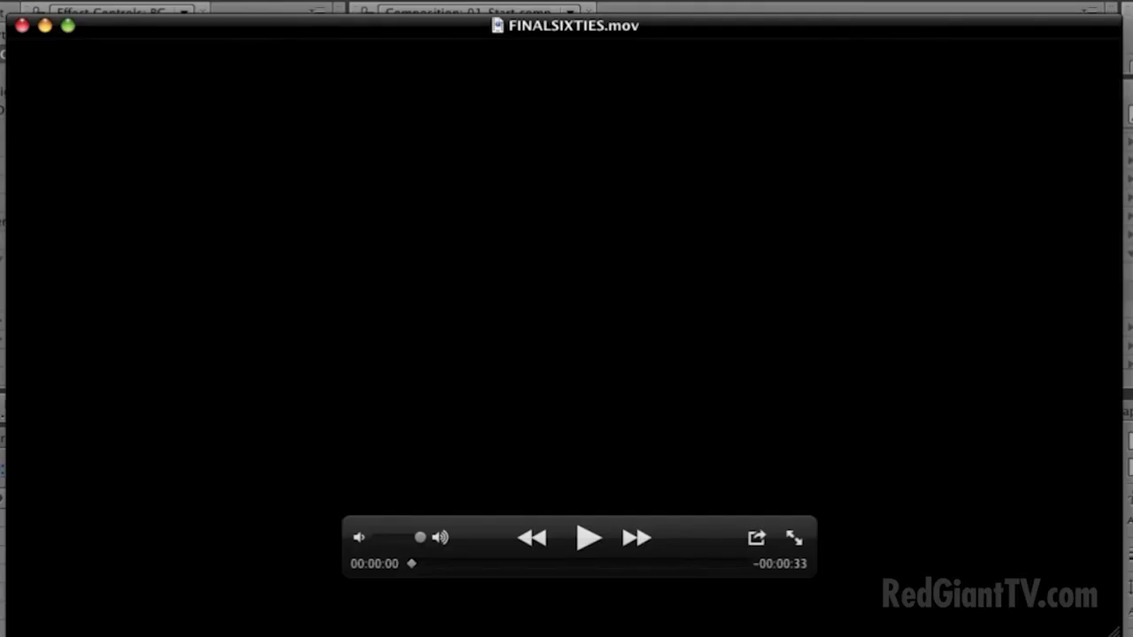
Step: Switch to the movie player and play the finished animation FINALSIXTIES.mov from the start
{"action": "left_click", "coordinate": [586, 537]}
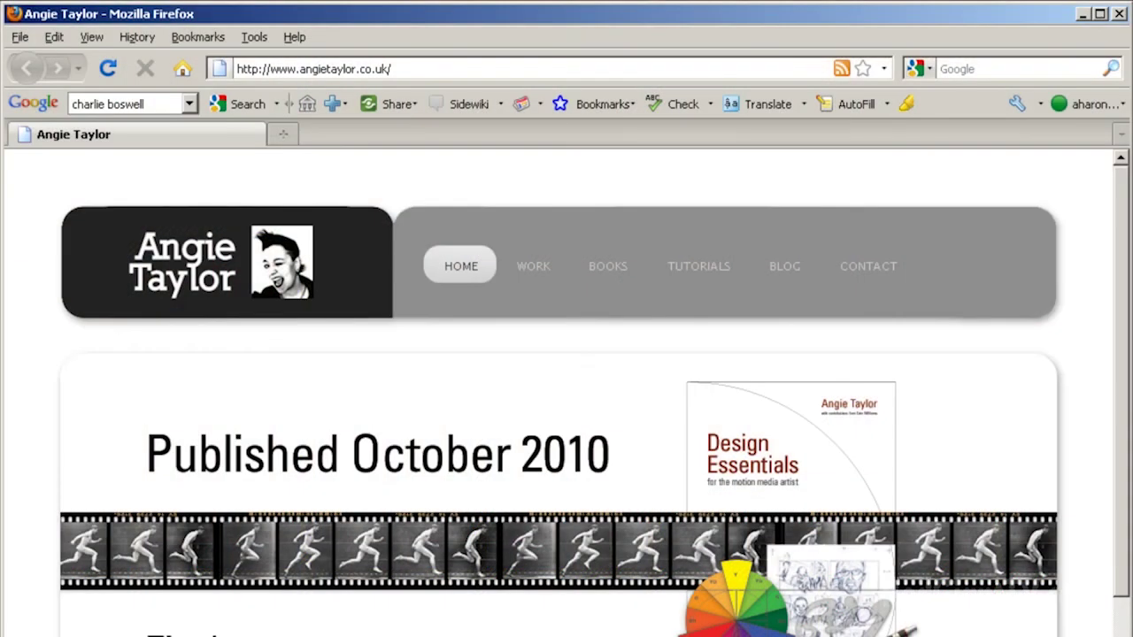
Step: Switch to Firefox and look through the home page of the tutorial author's website
{"action": "scroll", "coordinate": [567, 381], "scroll_direction": "down", "scroll_amount": 1}
{"action": "scroll", "coordinate": [567, 380], "scroll_direction": "down", "scroll_amount": 5}
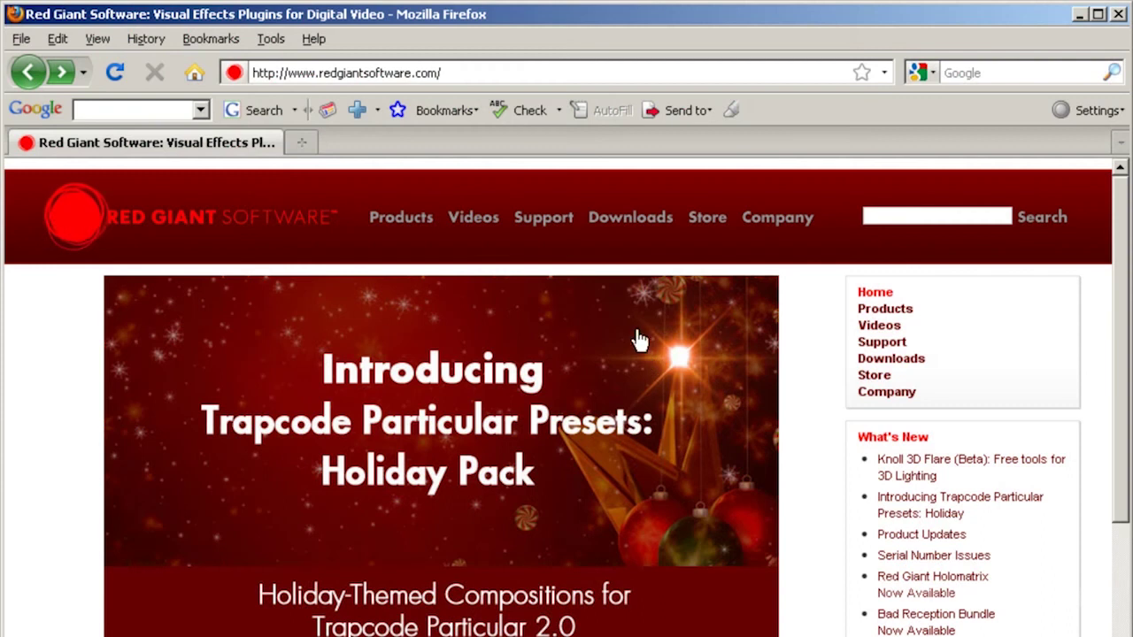
Step: Open the Trial Versions downloads on the Red Giant Software website
{"action": "mouse_move", "coordinate": [624, 223]}
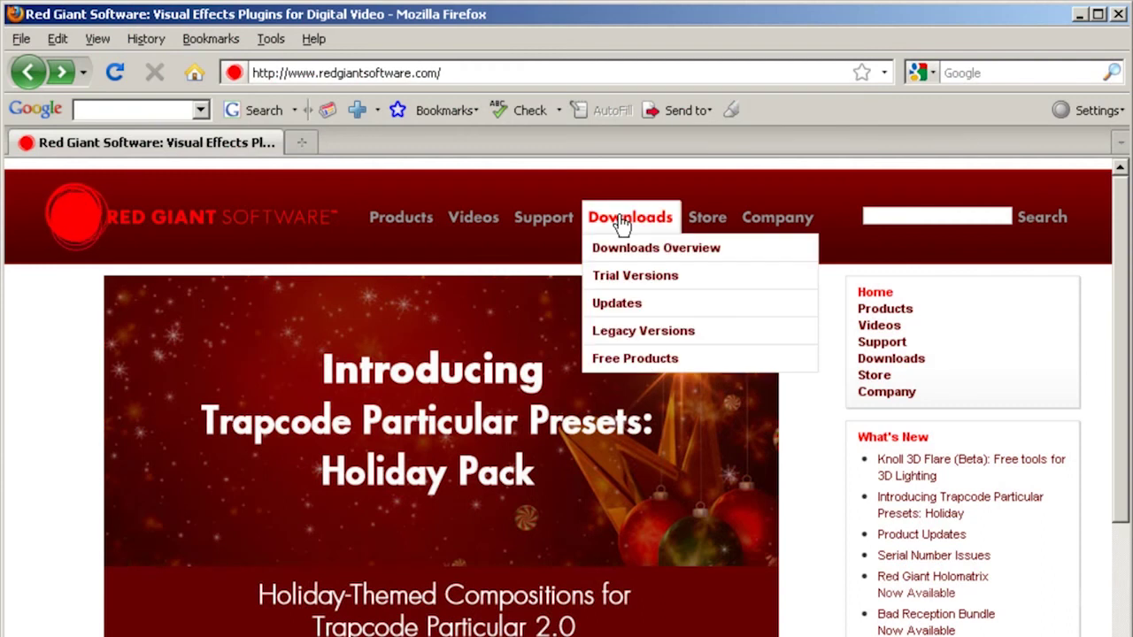
{"action": "left_click", "coordinate": [630, 280]}
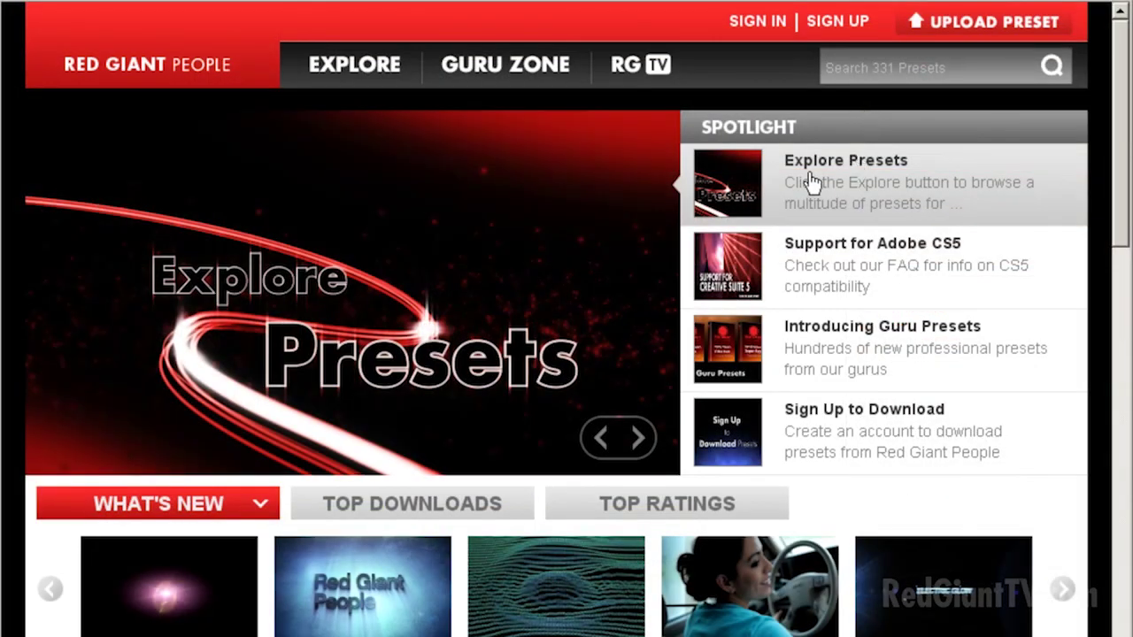
Step: Open the preset listing on Red Giant People and play the Electric Glow preview
{"action": "left_click", "coordinate": [746, 183]}
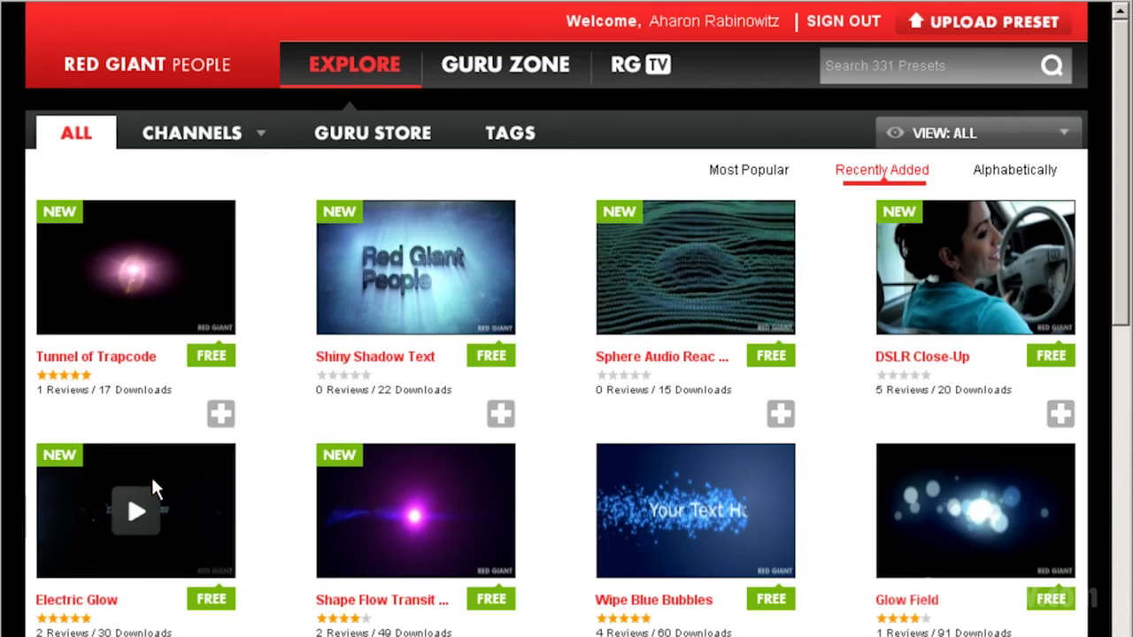
{"action": "left_click", "coordinate": [139, 508]}
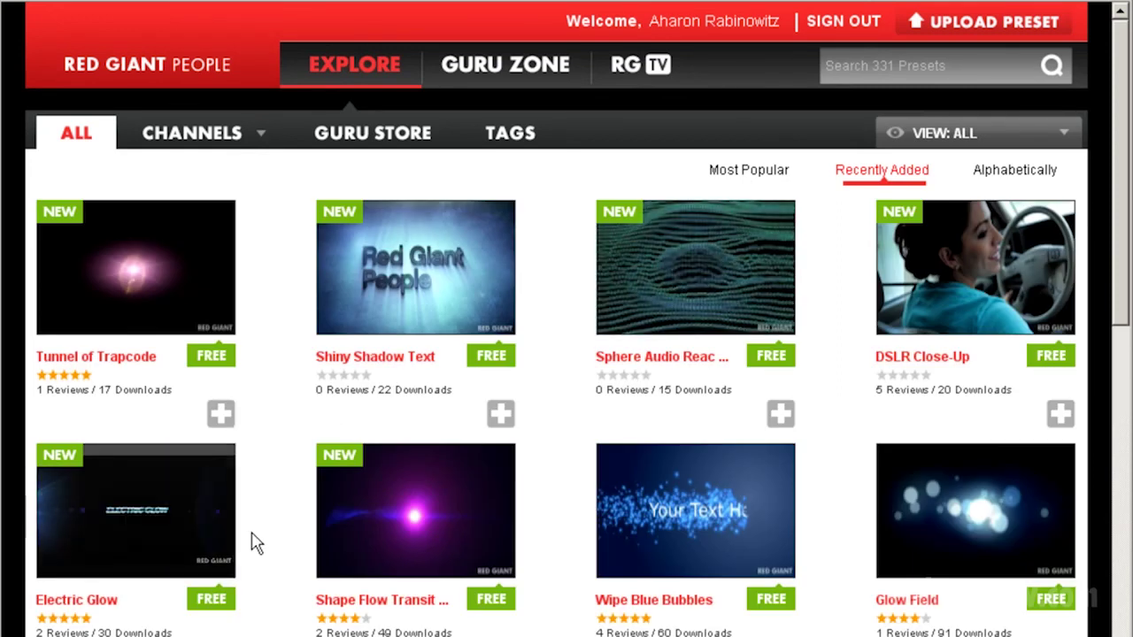